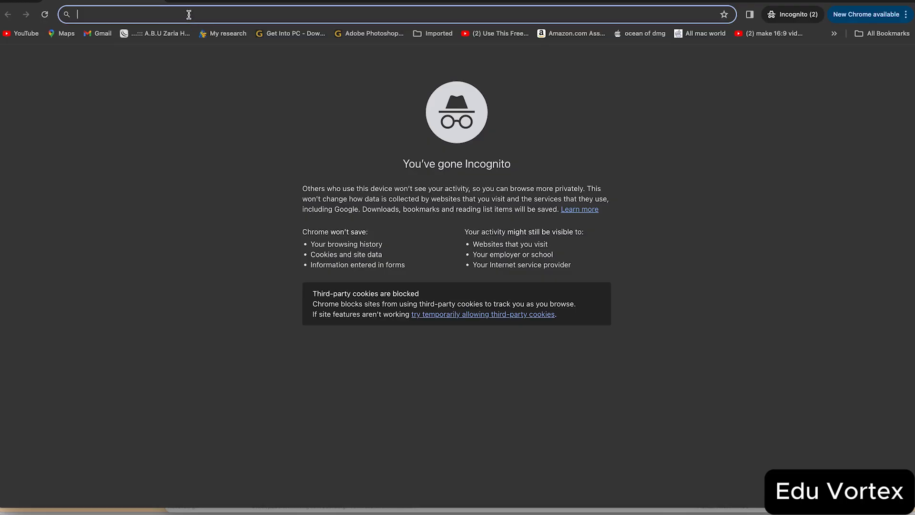
Go to google.com, search for "google earth studio" and open the official Google Earth Studio site
type("google.com")
key("Return")
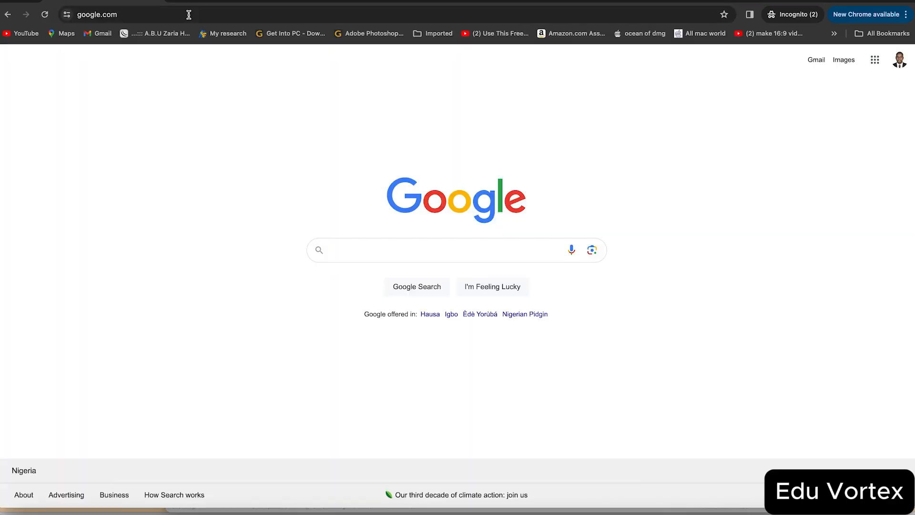
type("google eart")
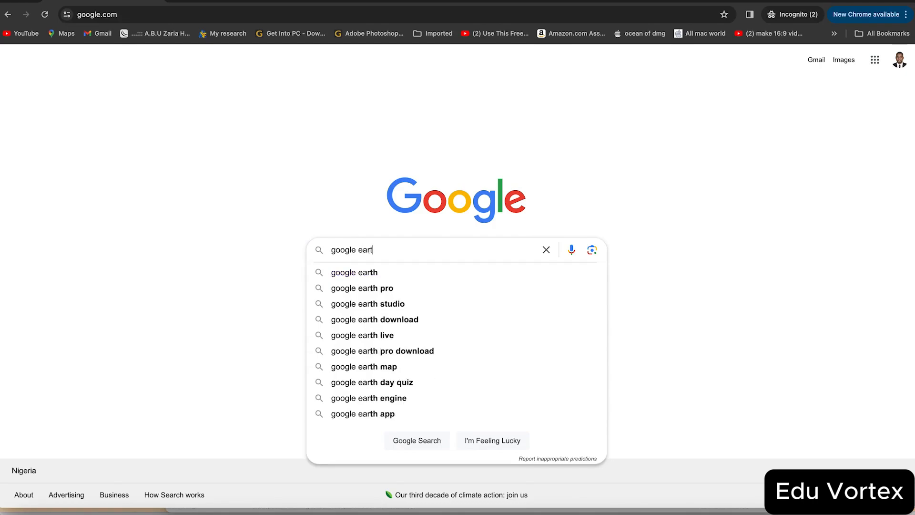
type("h studio")
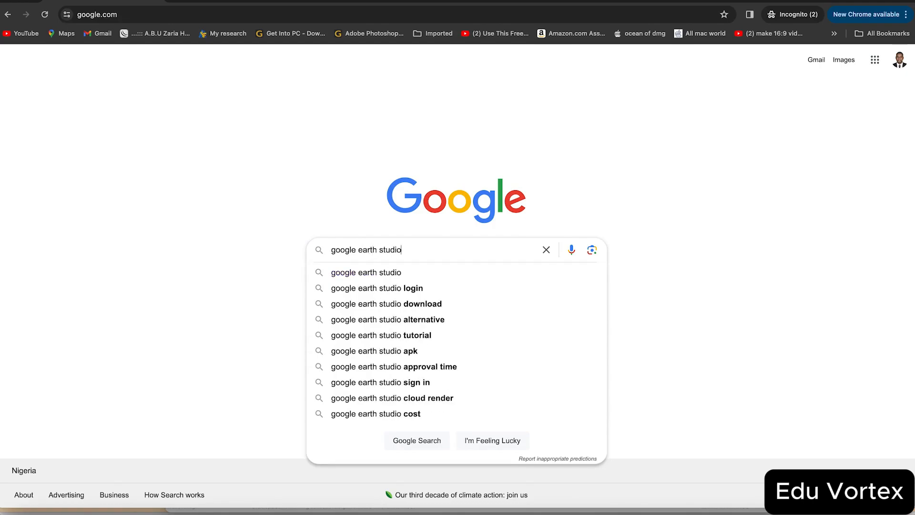
key("Return")
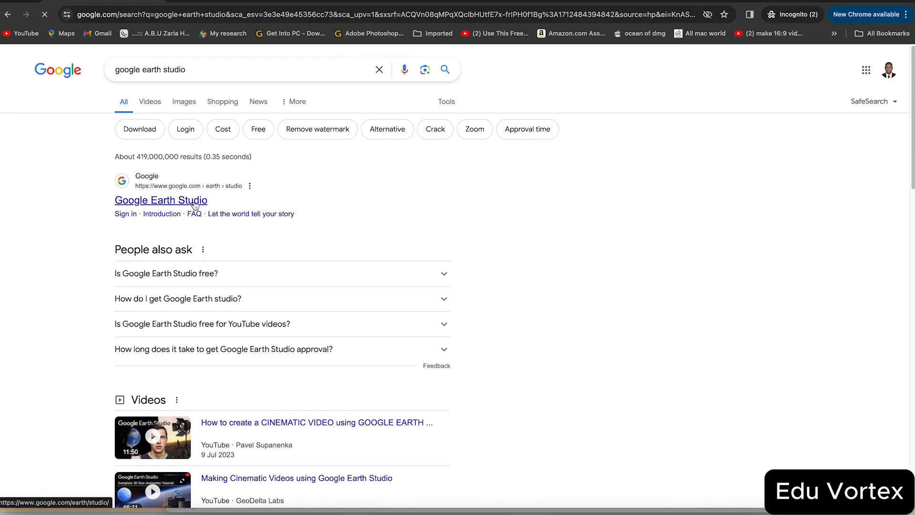
left_click(157, 201)
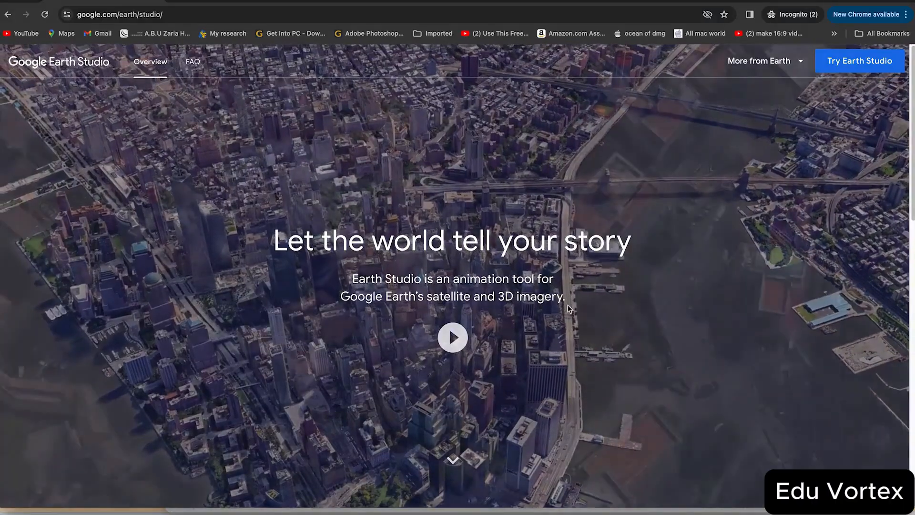
Look through the Earth Studio overview page and open the sign-up form for trying Earth Studio
scroll(534, 333, "down", 10)
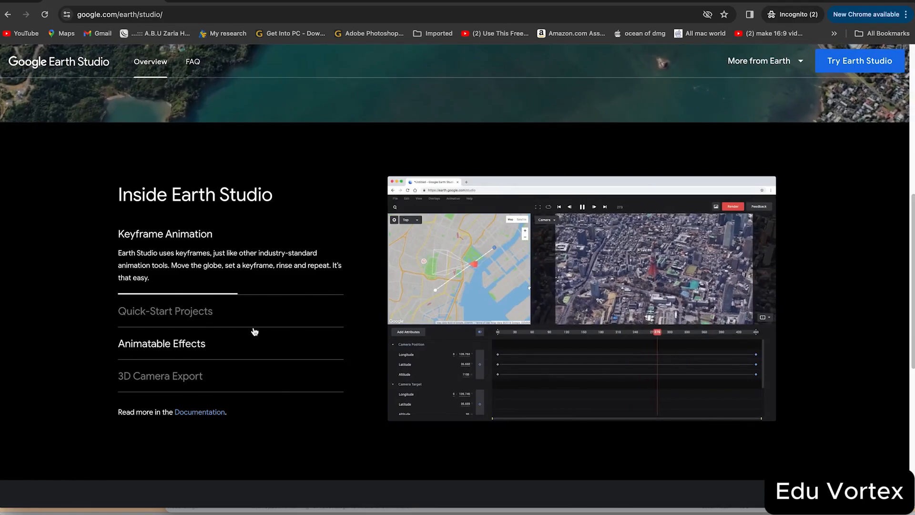
scroll(288, 318, "up", 3)
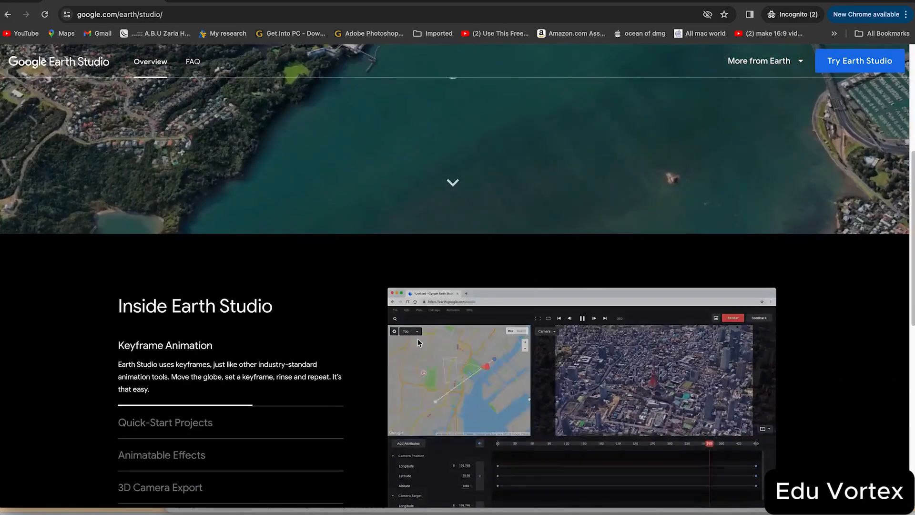
scroll(418, 342, "up", 7)
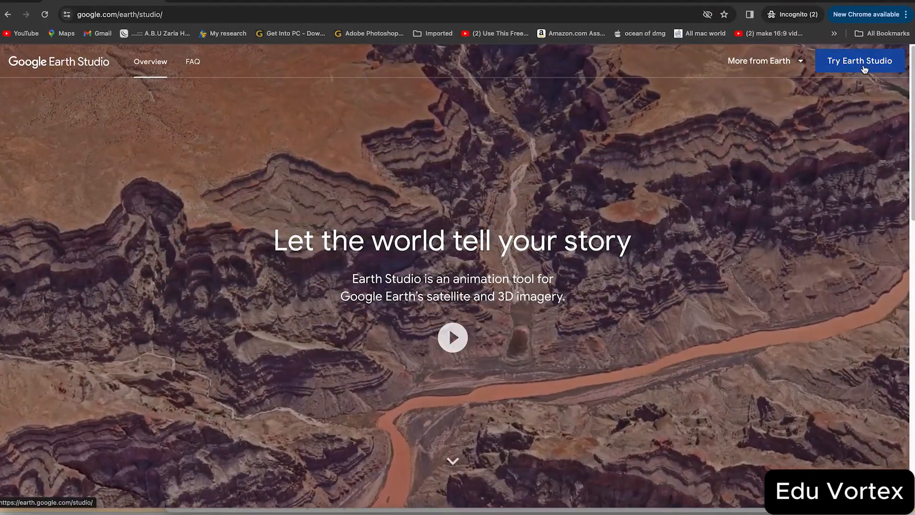
left_click(864, 68)
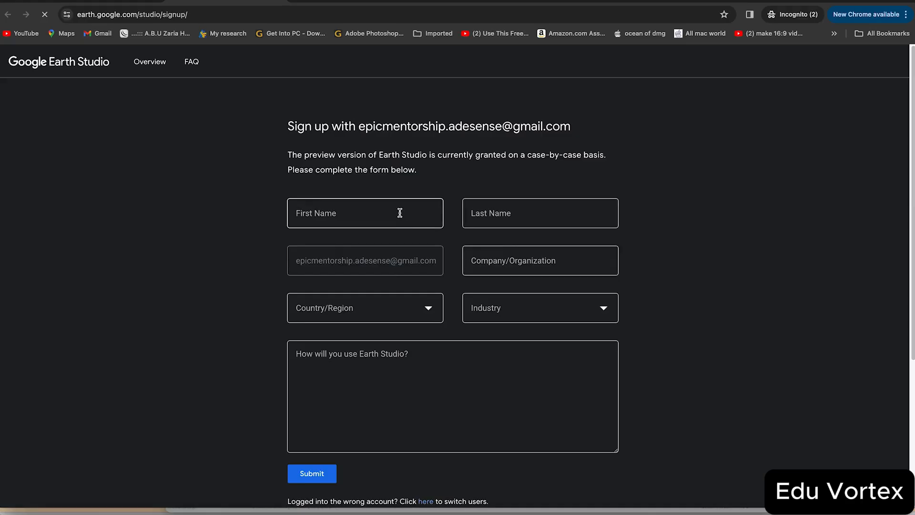
Autofill the sign-up form with the saved Malaysia address profile, including the applicant's first and last name
left_click(373, 212)
left_click(570, 216)
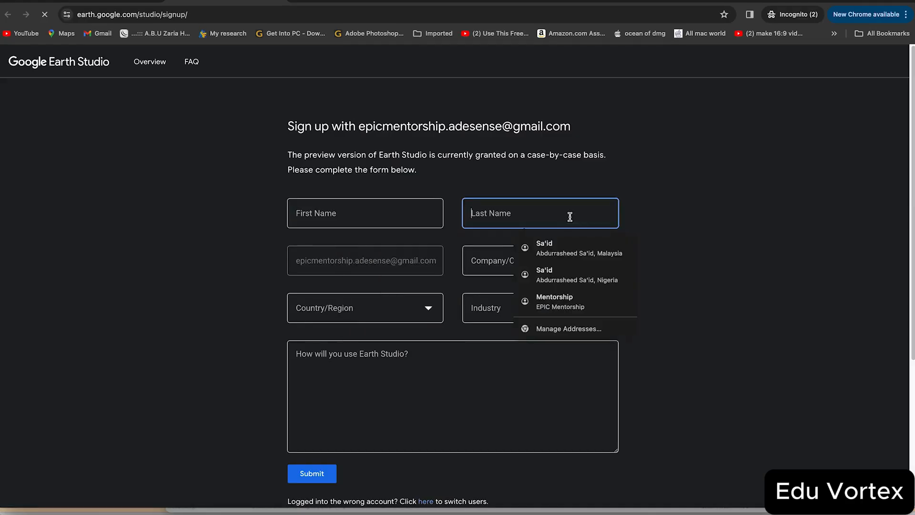
left_click(381, 264)
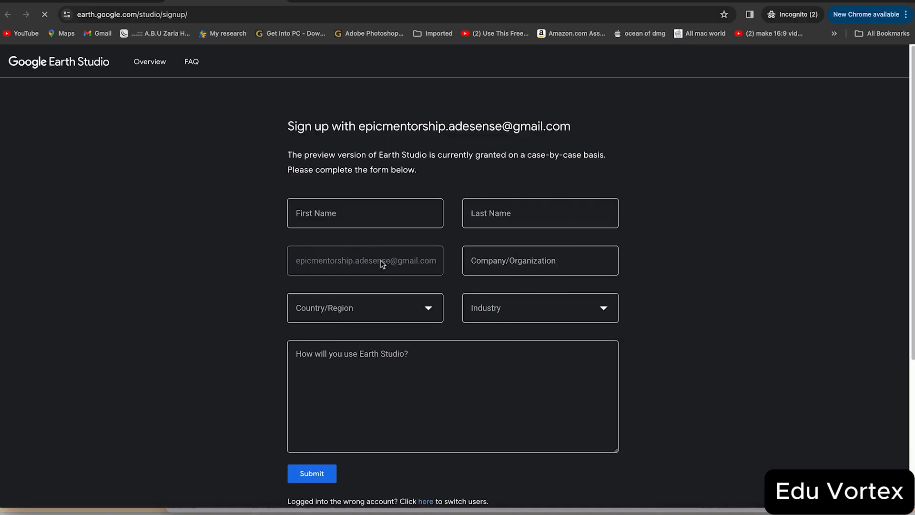
left_click(497, 262)
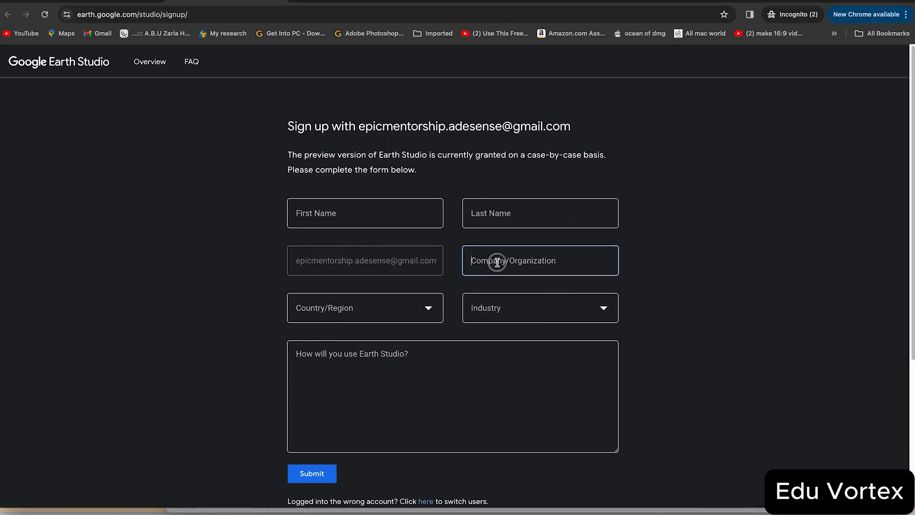
left_click(400, 220)
left_click(400, 257)
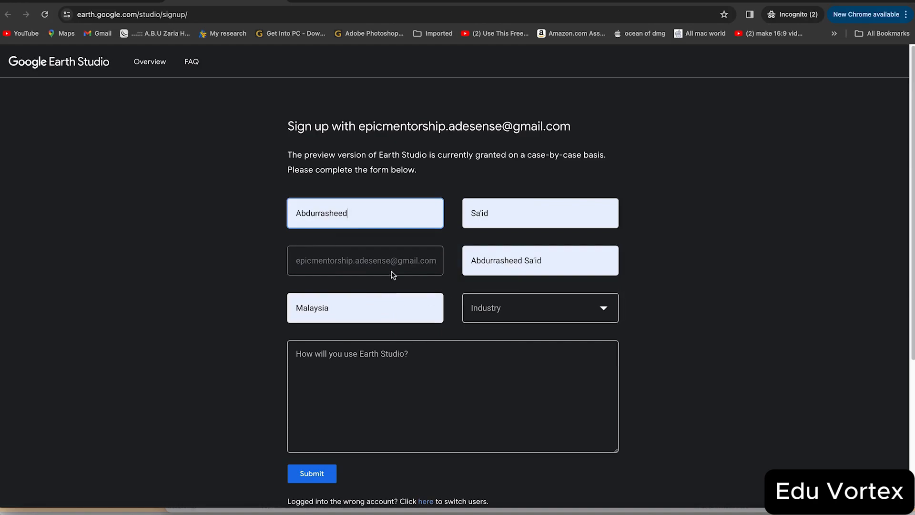
Replace the company/organization entry in the sign-up form with "epic mentorship"
left_click(548, 263)
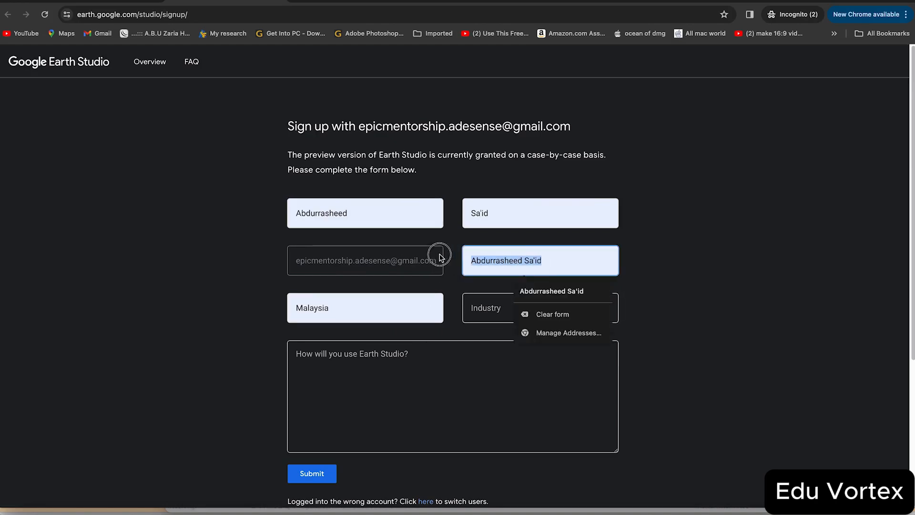
type("epic")
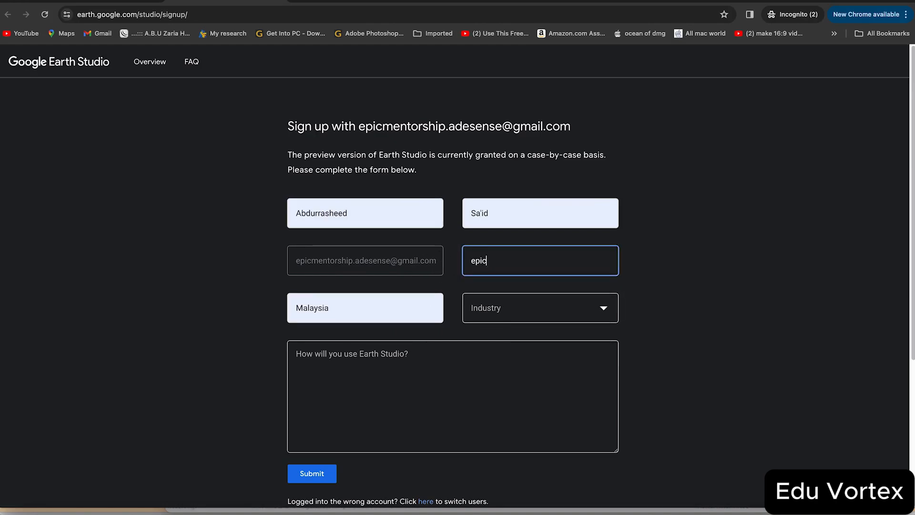
type(" mentorship")
Keep Malaysia as the country, choose Personal/Recreation as the industry and place the cursor in the Earth Studio usage description
left_click(376, 310)
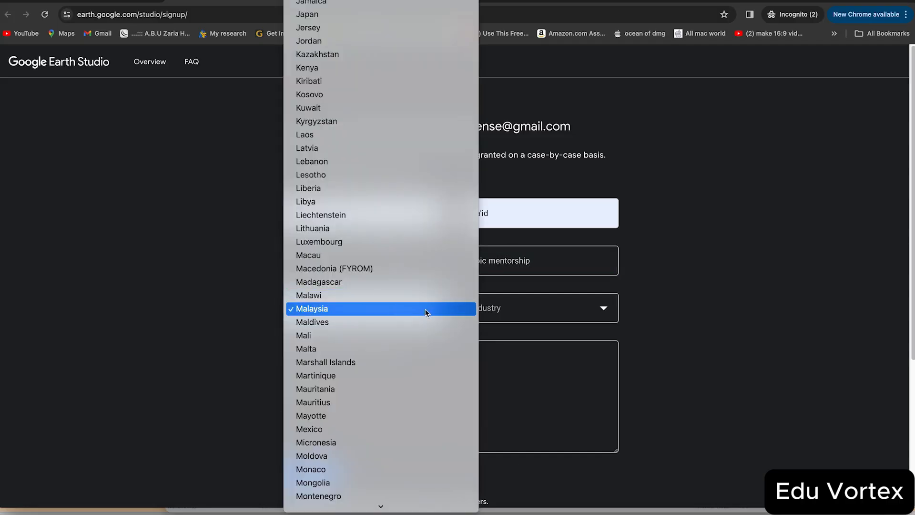
left_click(549, 308)
left_click(550, 310)
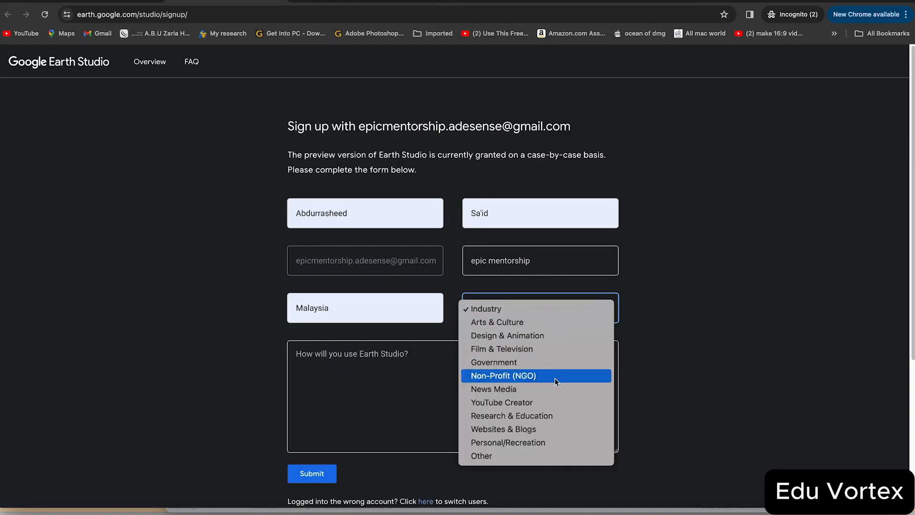
left_click(548, 443)
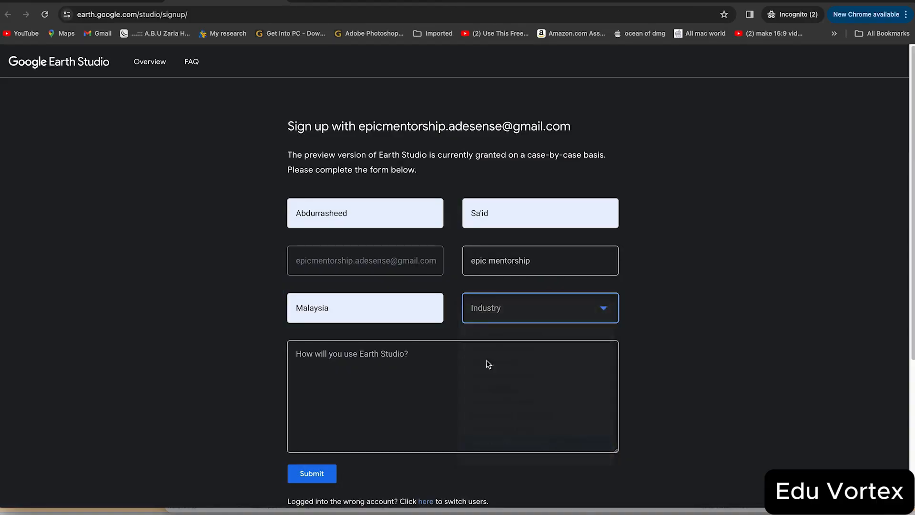
left_click(387, 370)
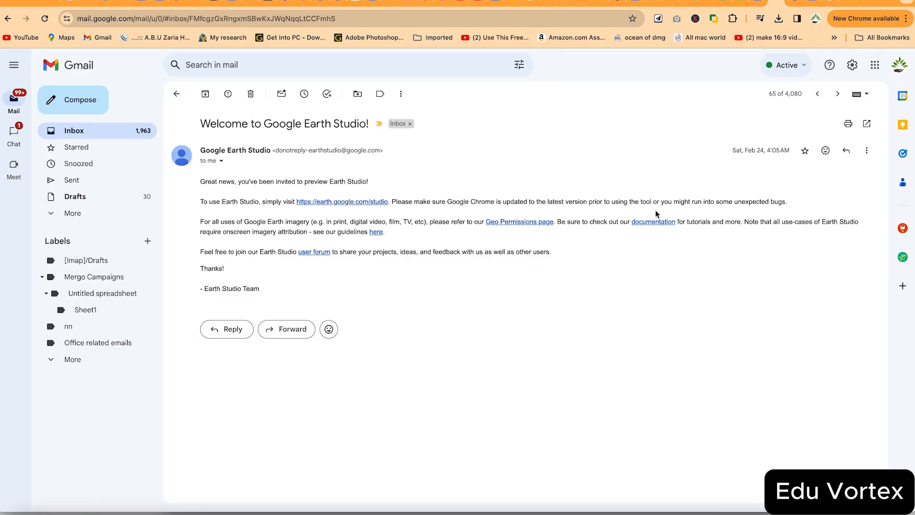
Open the Earth Studio user forum from the welcome email in Gmail and browse its conversation list
left_click(306, 253)
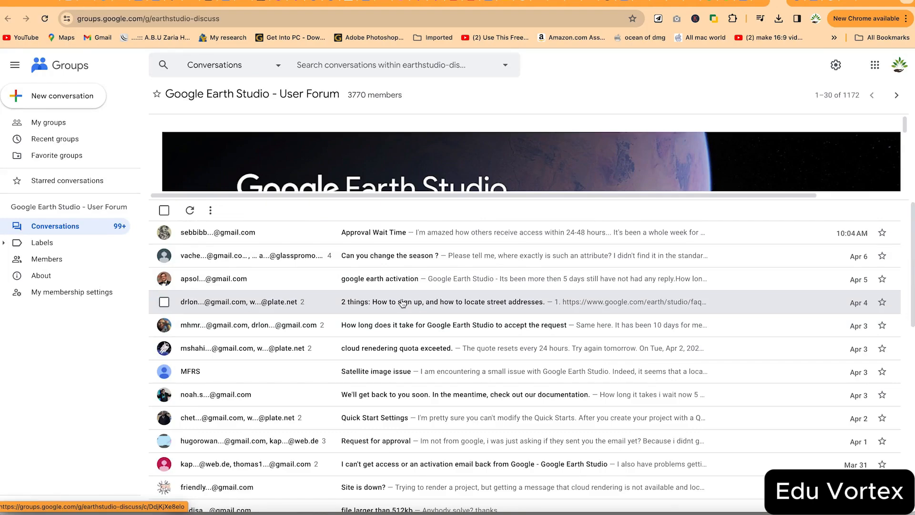
scroll(526, 312, "down", 1)
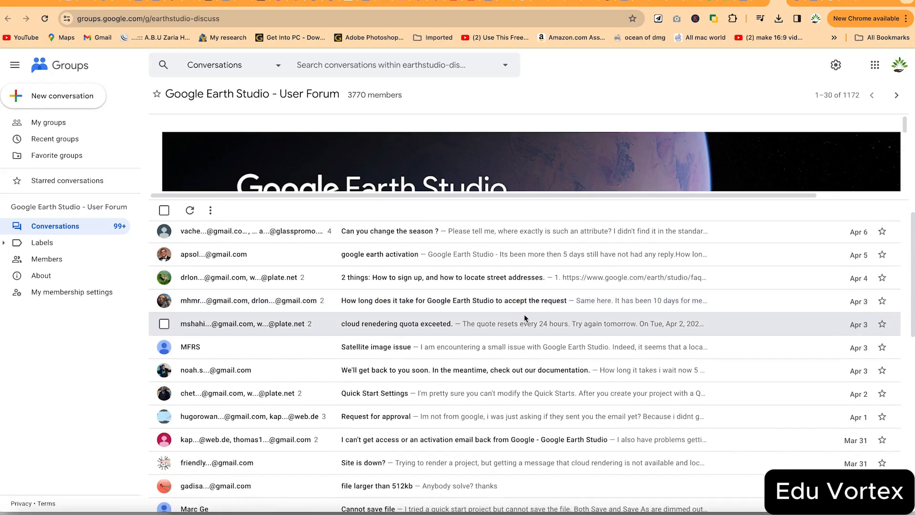
scroll(528, 236, "up", 1)
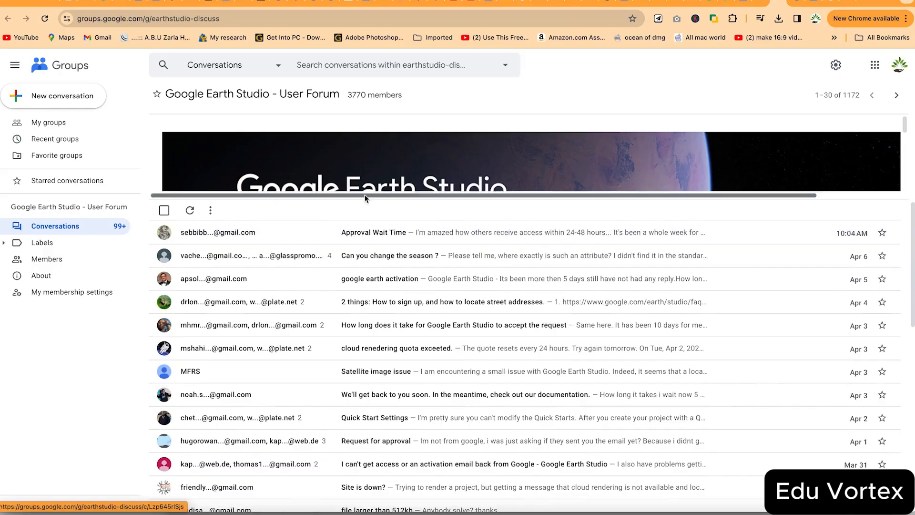
scroll(391, 336, "down", 1)
scroll(394, 341, "down", 10)
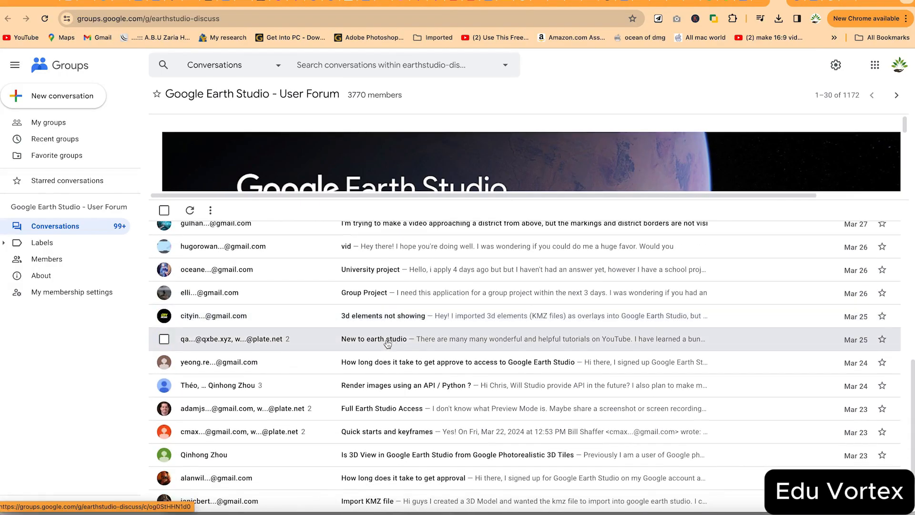
scroll(392, 342, "up", 10)
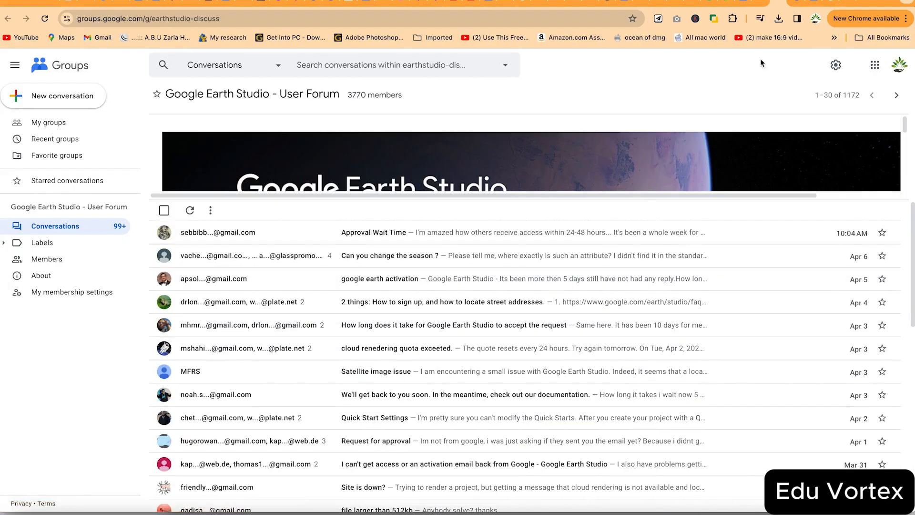
Return to the welcome email and open Earth Studio through its earth.google.com/studio link
left_click(761, 2)
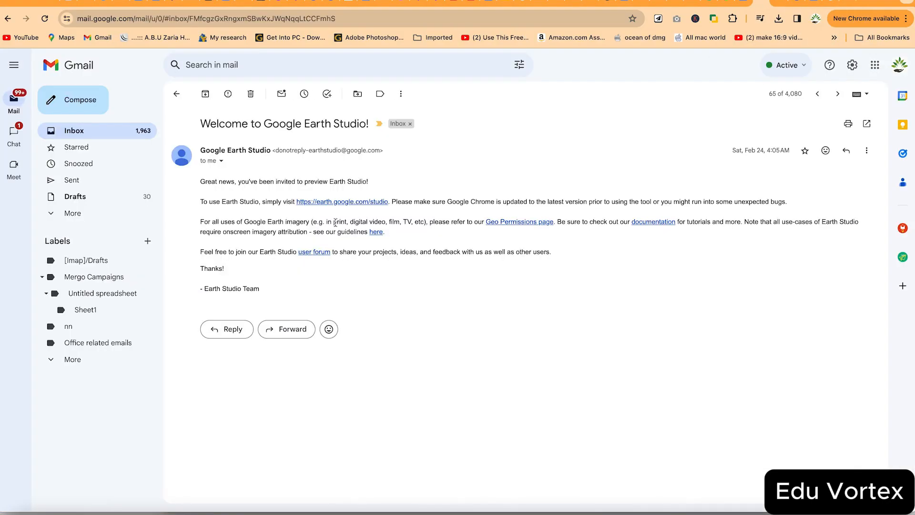
left_click(352, 202)
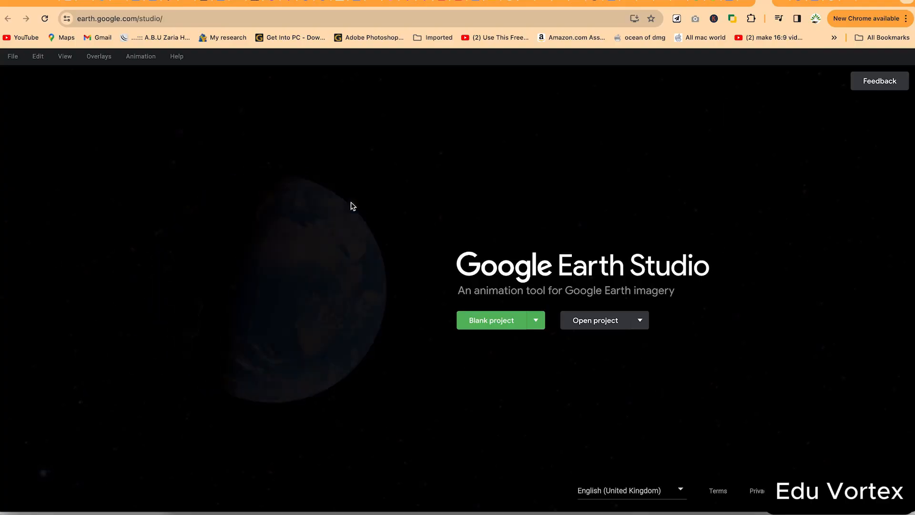
Examine the options for opening an existing project and the available quick-start project templates, and return to the start page
left_click(640, 321)
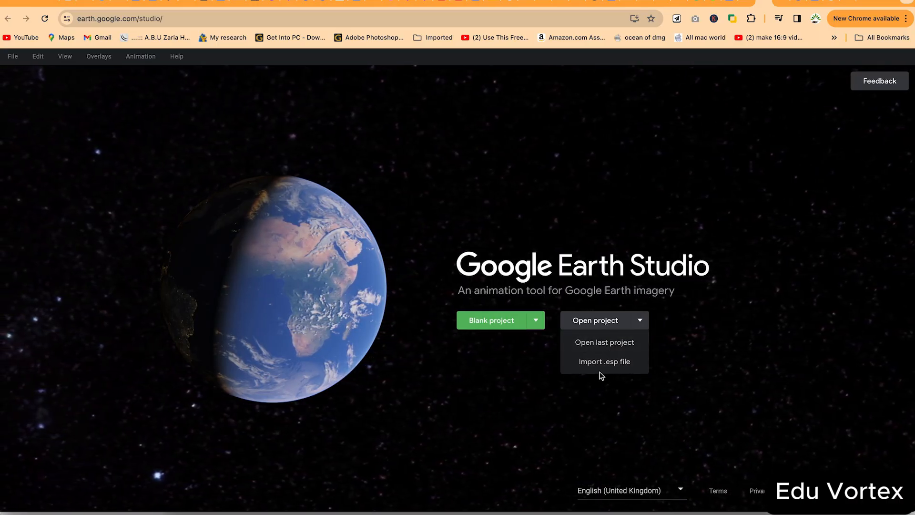
left_click(748, 313)
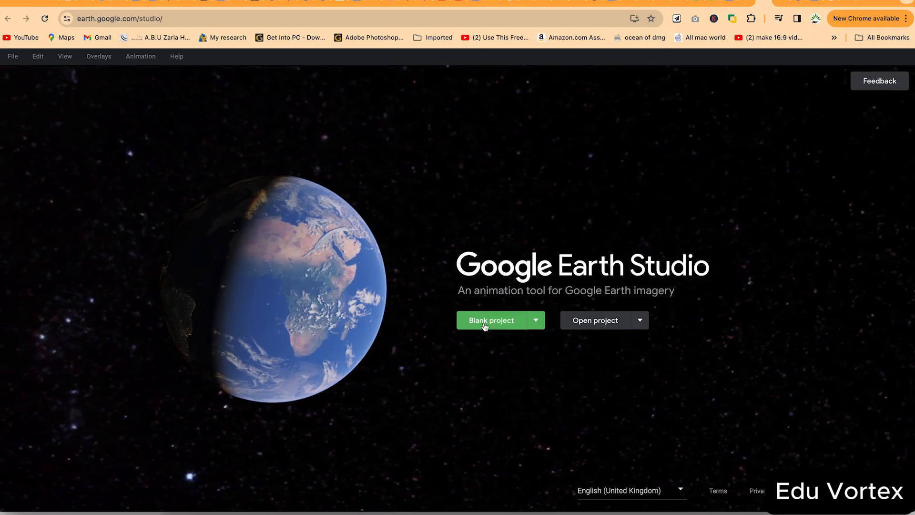
left_click(537, 322)
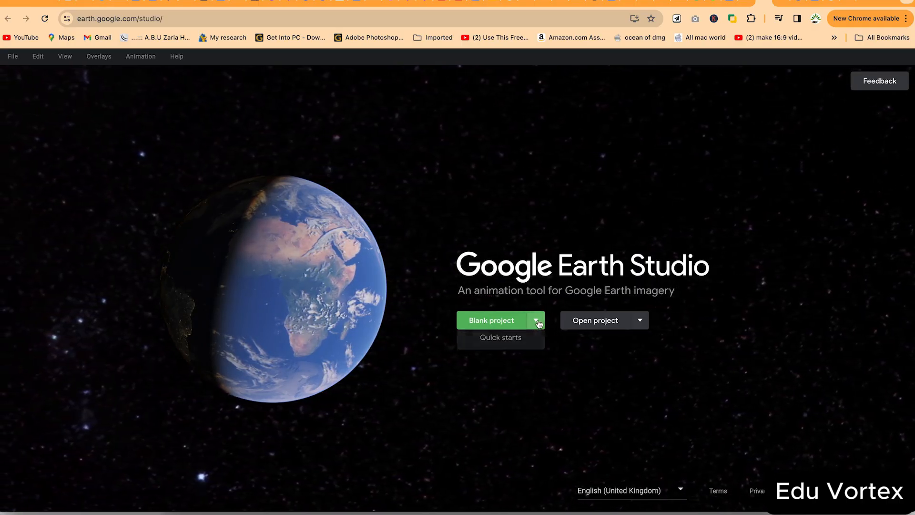
left_click(509, 343)
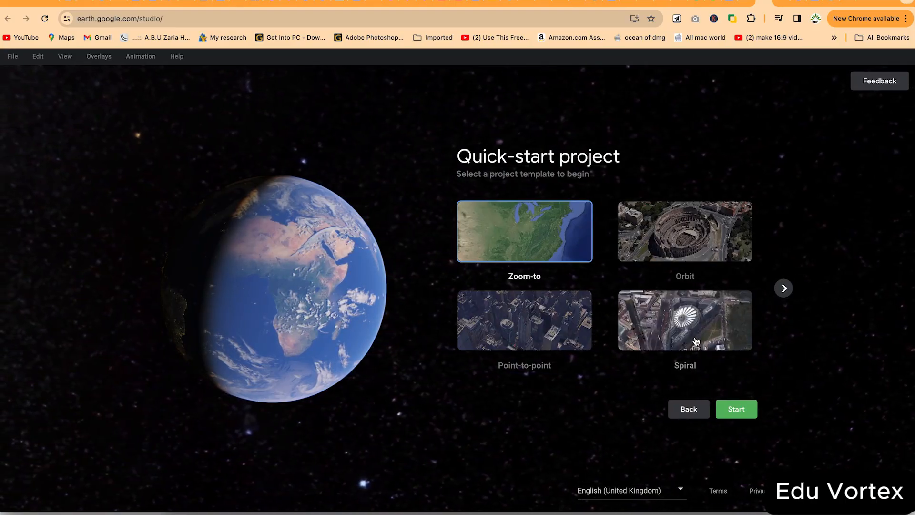
left_click(784, 289)
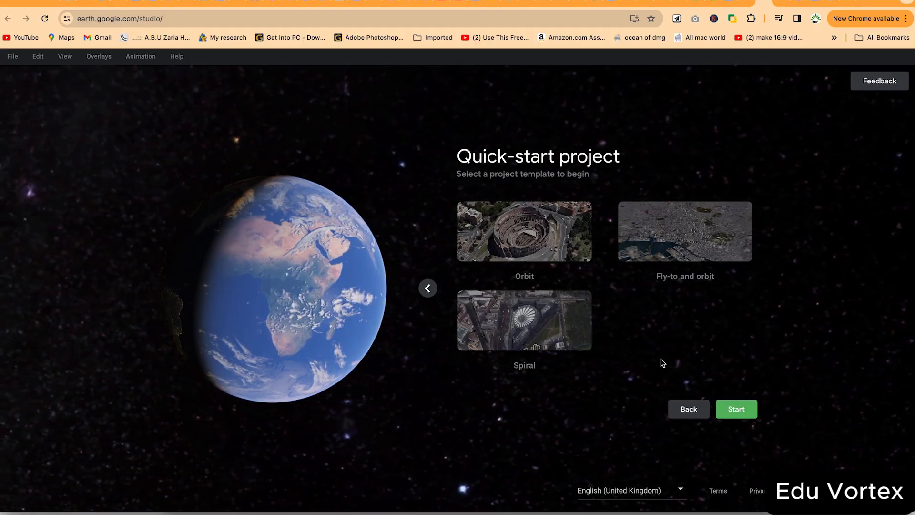
left_click(687, 409)
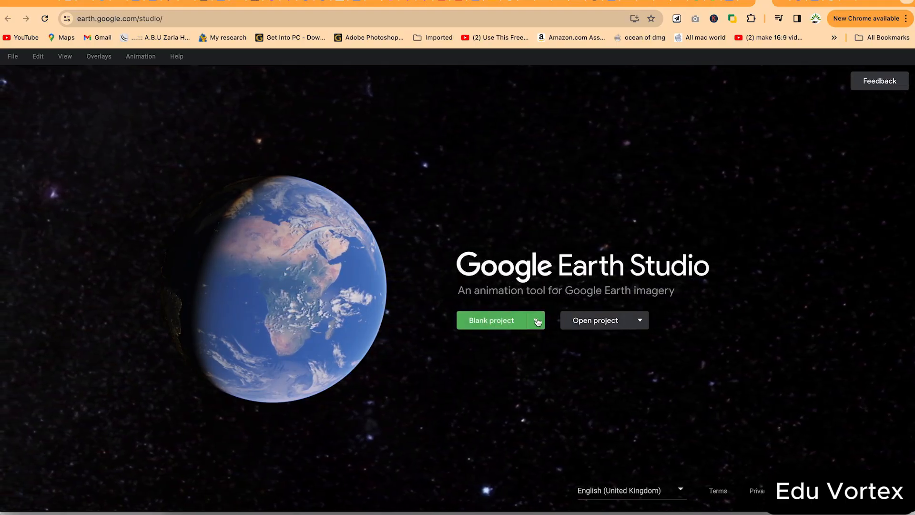
Begin setting up a blank project and name it "Edinburgh castle"
left_click(481, 326)
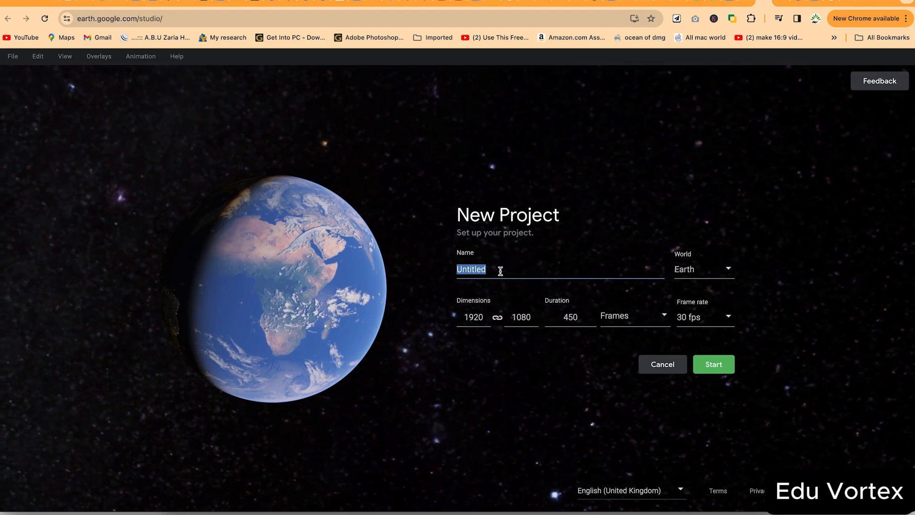
type("Edinb")
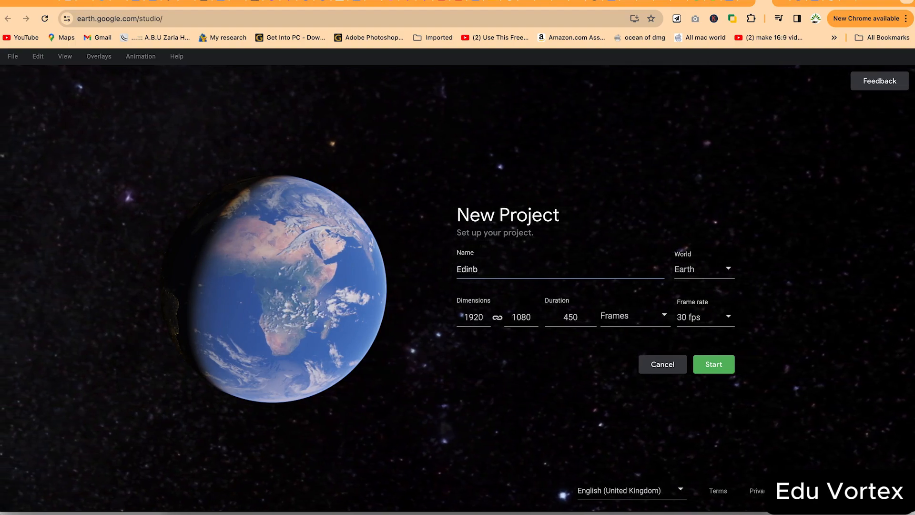
type("urgh castle")
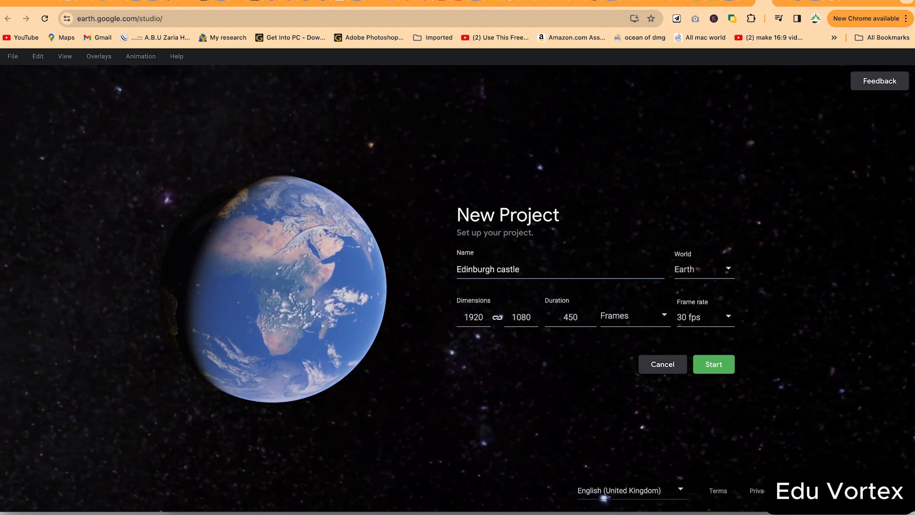
Complete the project name as "Edinburgh castle project", keeping Earth as the world and 1920 × 1080 as the dimensions
type(" project")
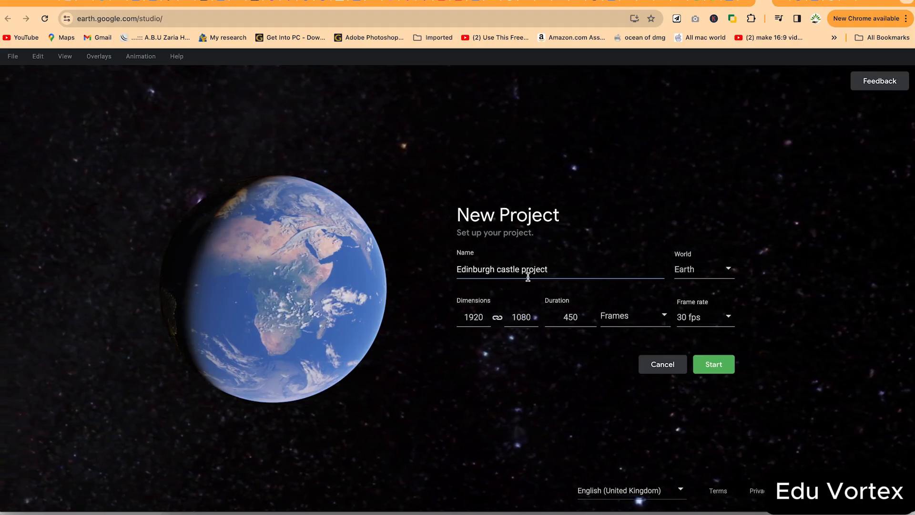
left_click(728, 270)
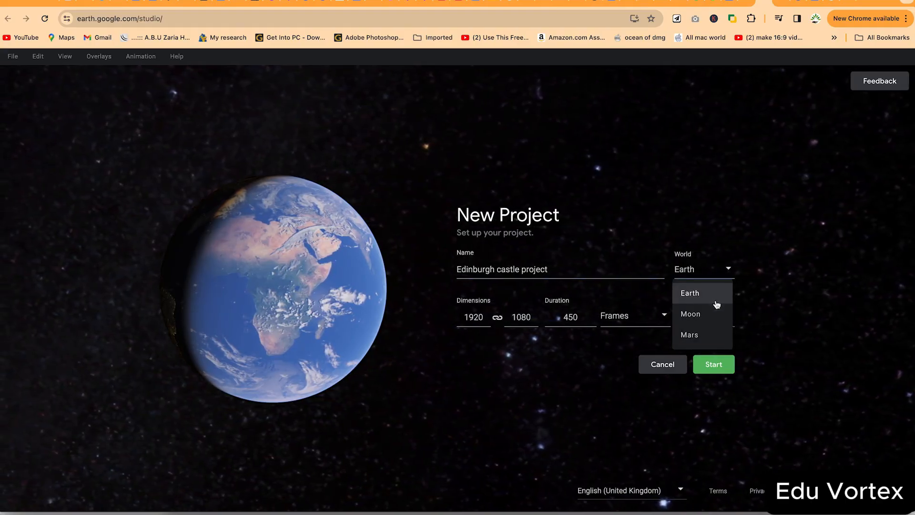
left_click(806, 299)
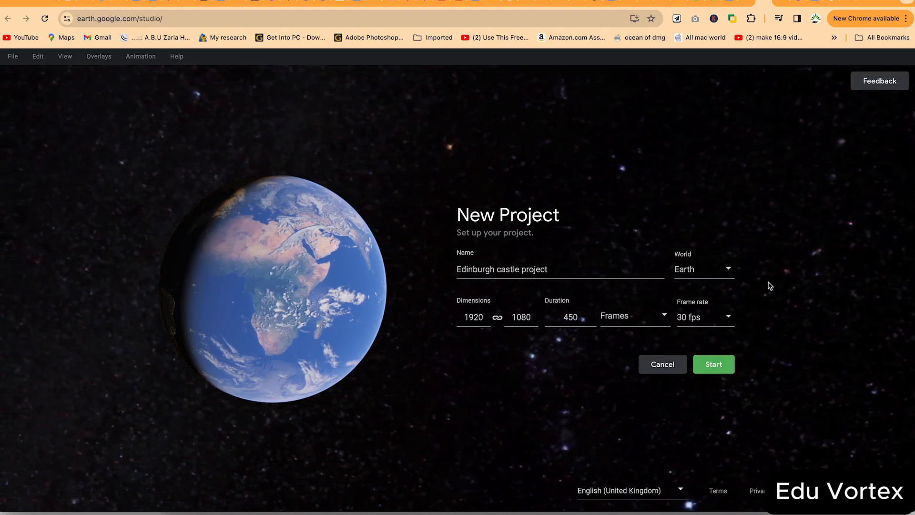
double_click(475, 322)
double_click(529, 321)
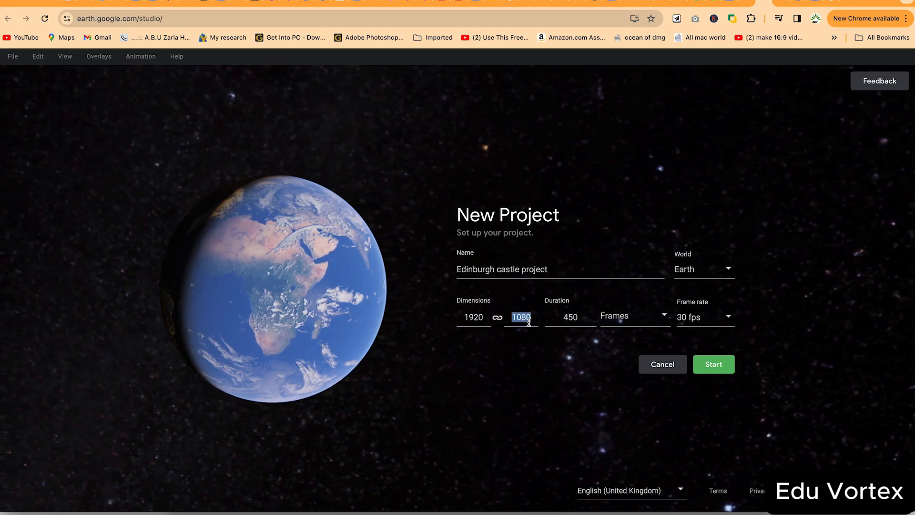
Switch the project duration to timecode and set it to 01:00:00
left_click(659, 323)
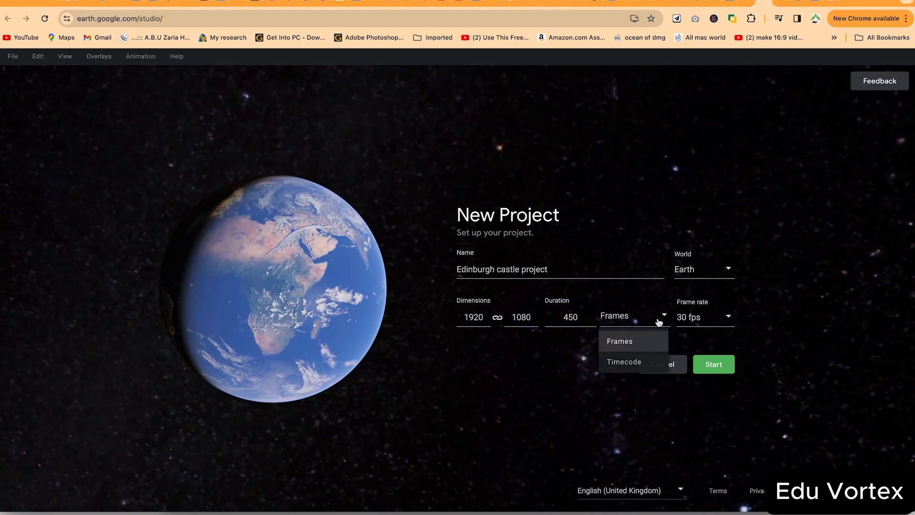
left_click(634, 363)
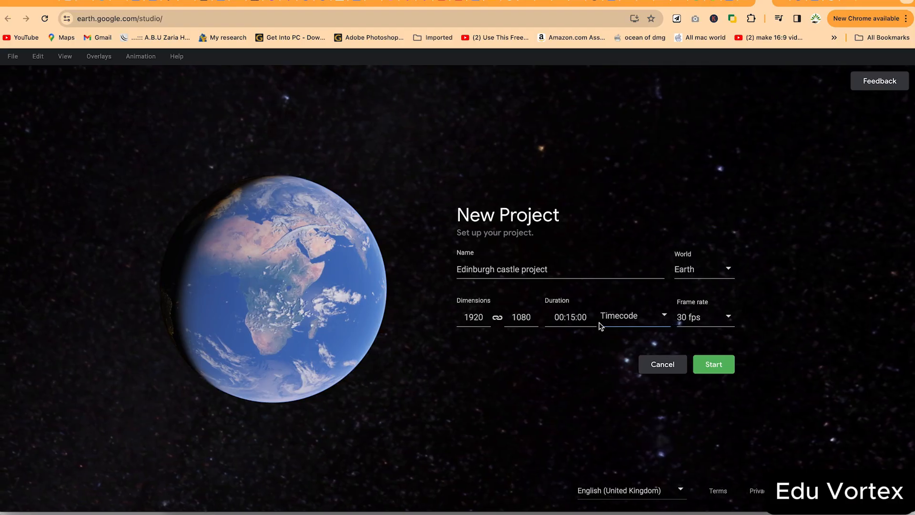
left_click(574, 318)
left_click(573, 319)
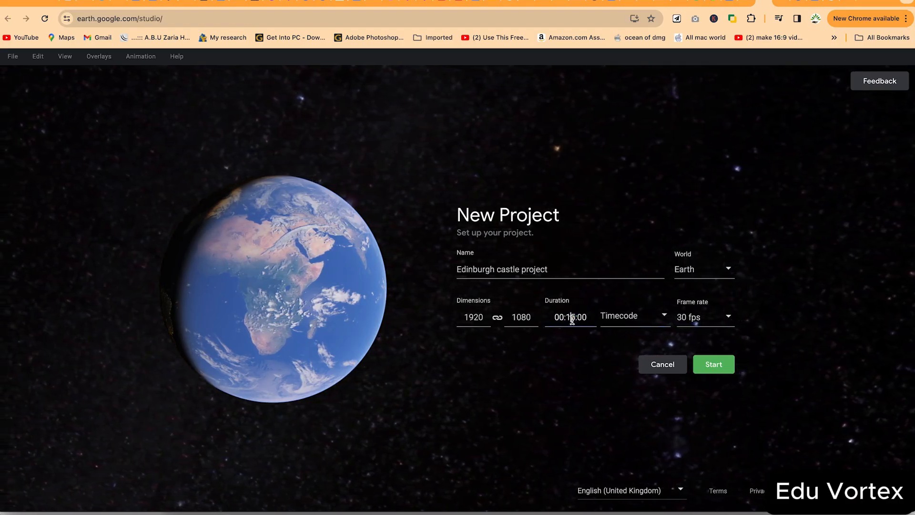
double_click(571, 318)
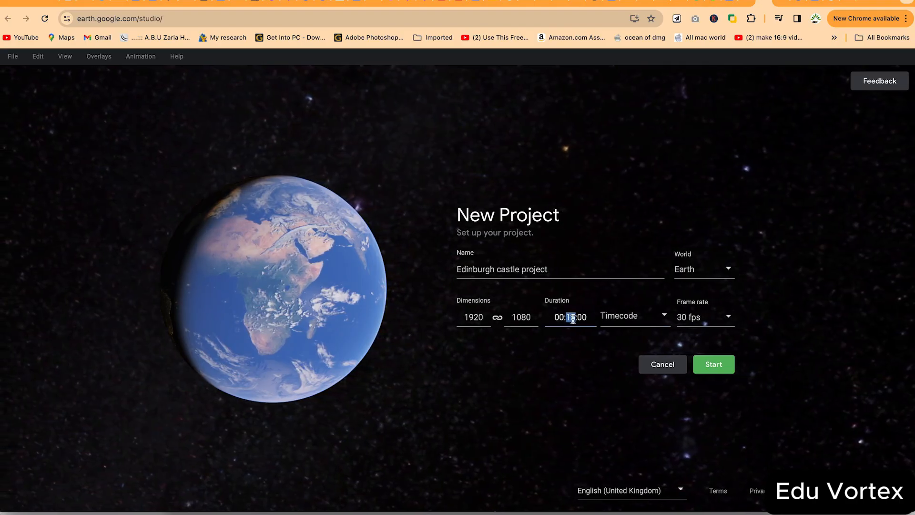
type("590")
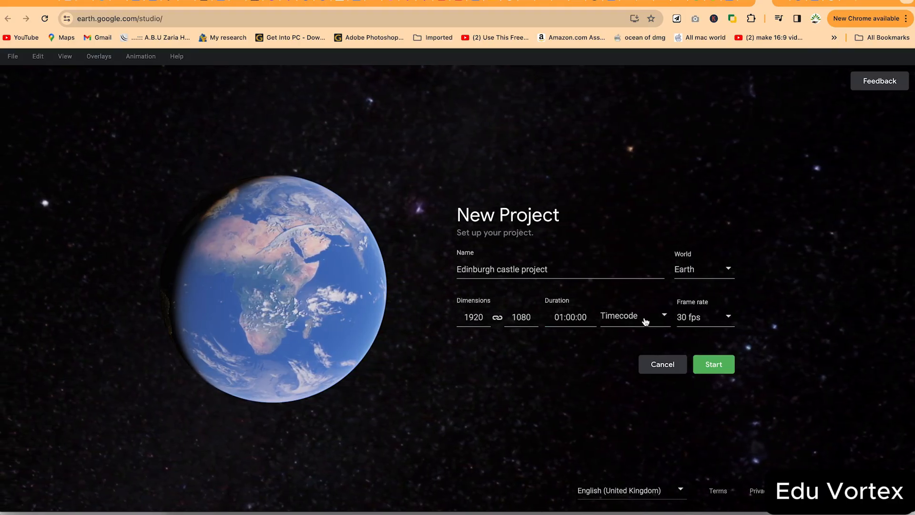
Keep the project's frame rate at 30 fps and start the project
left_click(729, 318)
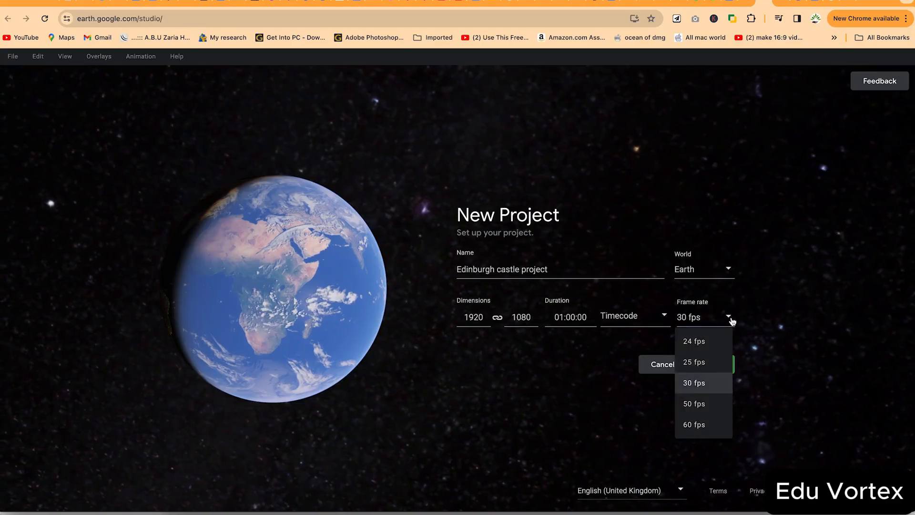
left_click(714, 389)
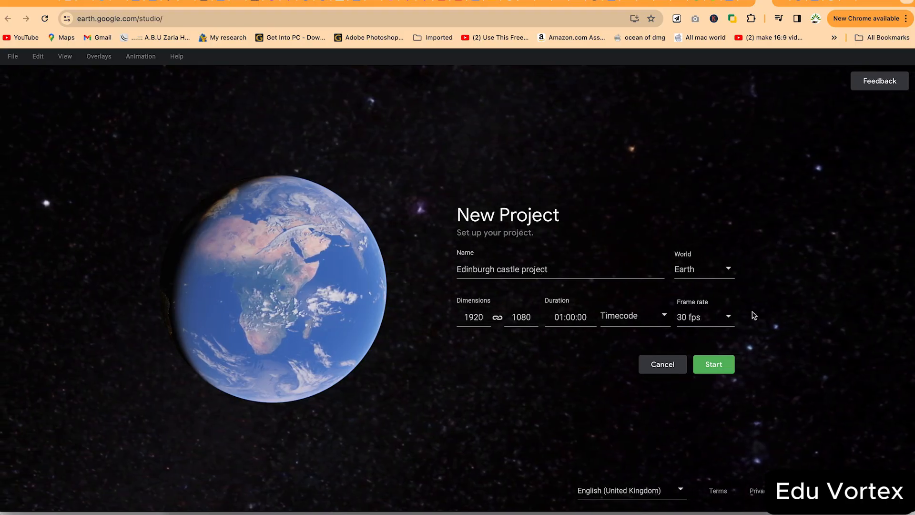
left_click(729, 319)
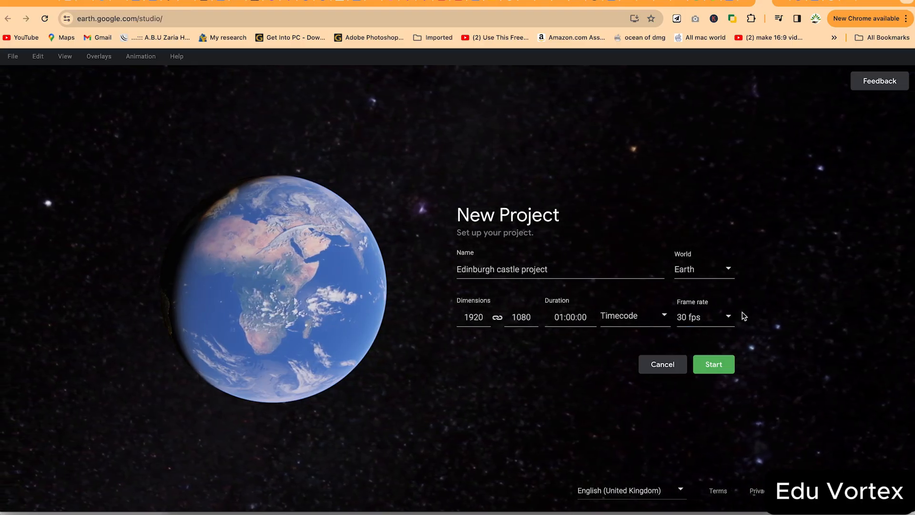
left_click(728, 319)
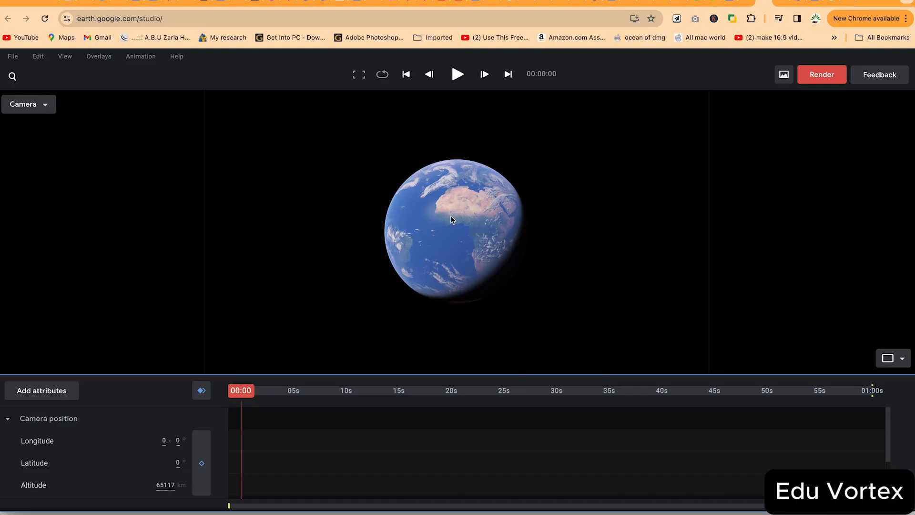
Rotate the globe until the camera is at about longitude 52.05° and latitude 19.66°
mouse_move(451, 216)
left_mouse_down()
mouse_move(465, 218)
mouse_move(441, 221)
mouse_move(455, 224)
mouse_move(460, 209)
mouse_move(455, 239)
mouse_move(453, 200)
left_mouse_up()
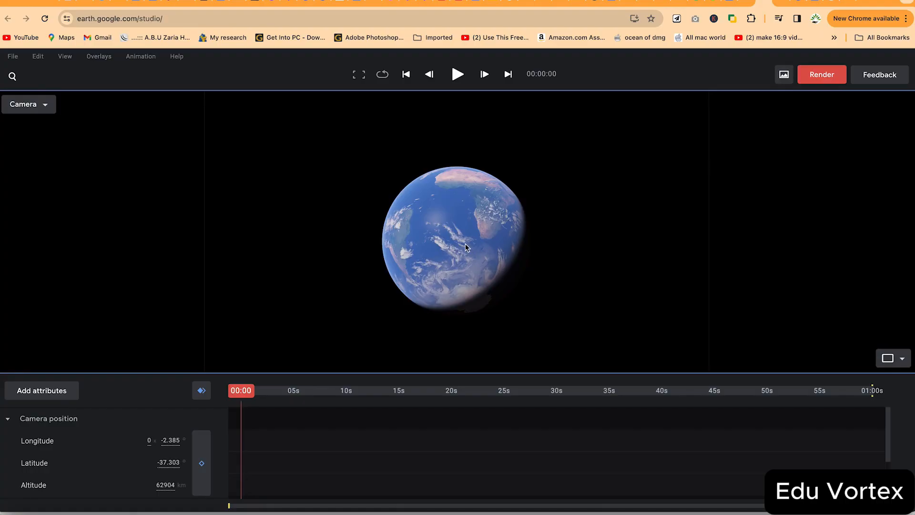
mouse_move(465, 244)
left_mouse_down()
mouse_move(481, 238)
mouse_move(466, 250)
mouse_move(463, 222)
mouse_move(403, 234)
mouse_move(448, 225)
left_mouse_up()
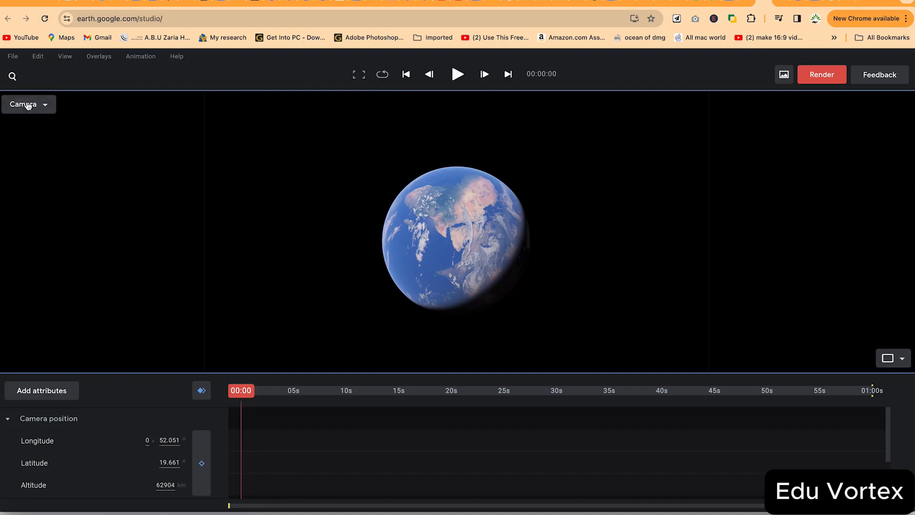
Review the project settings for dimensions, world, duration and frame rate, and close them without changes
left_click(12, 57)
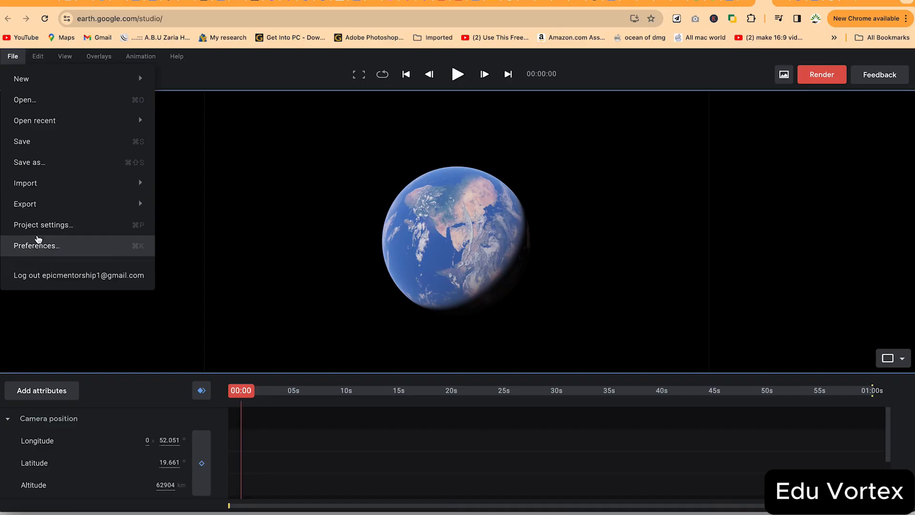
left_click(33, 228)
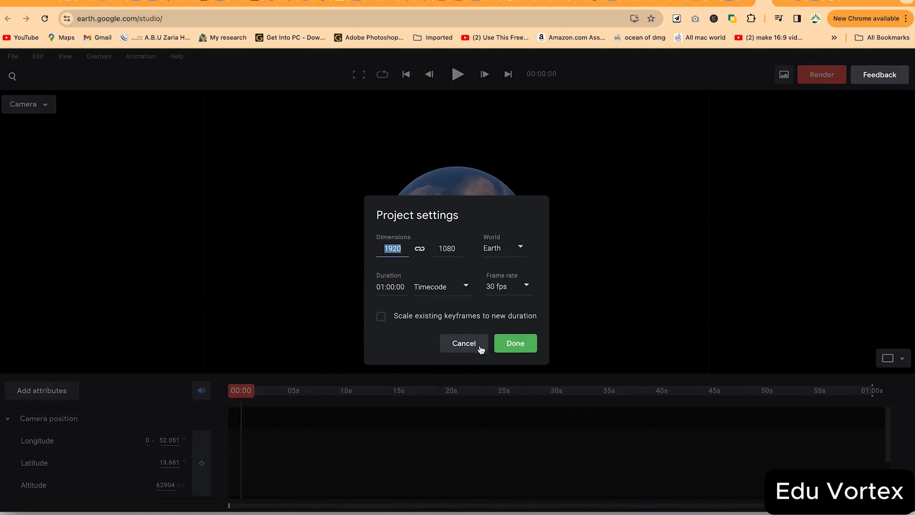
left_click(515, 343)
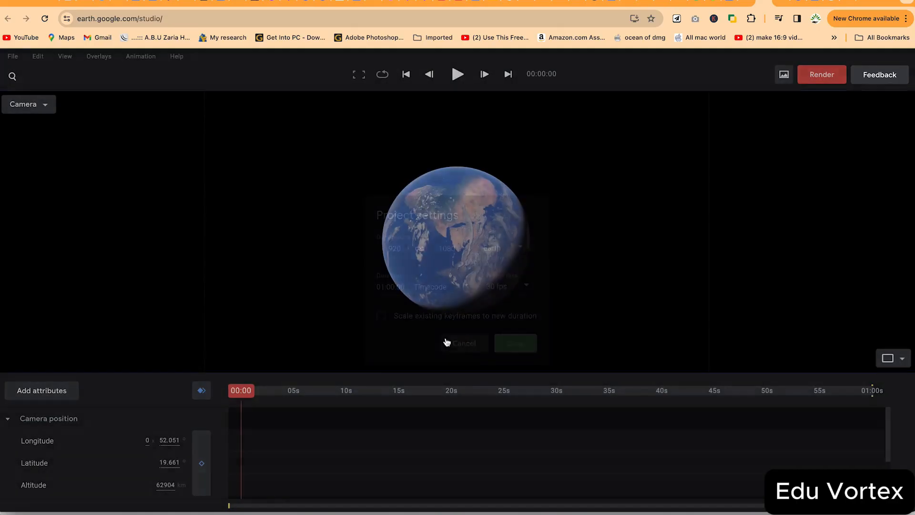
Review the General, Project, Rendering and User preferences and close them without saving
left_click(14, 59)
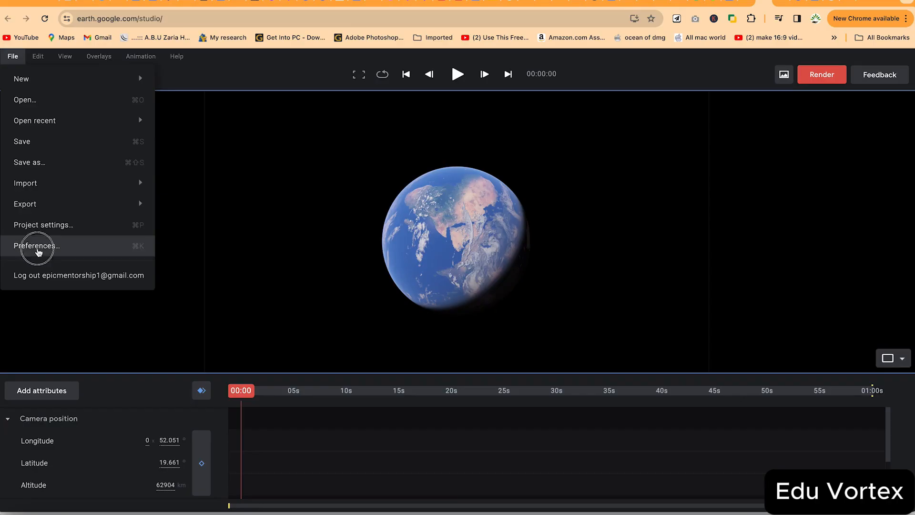
left_click(11, 247)
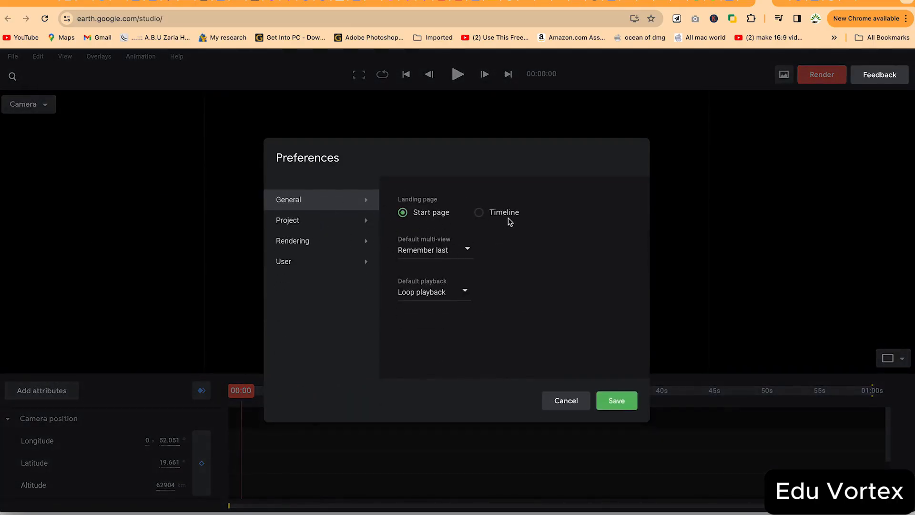
left_click(281, 224)
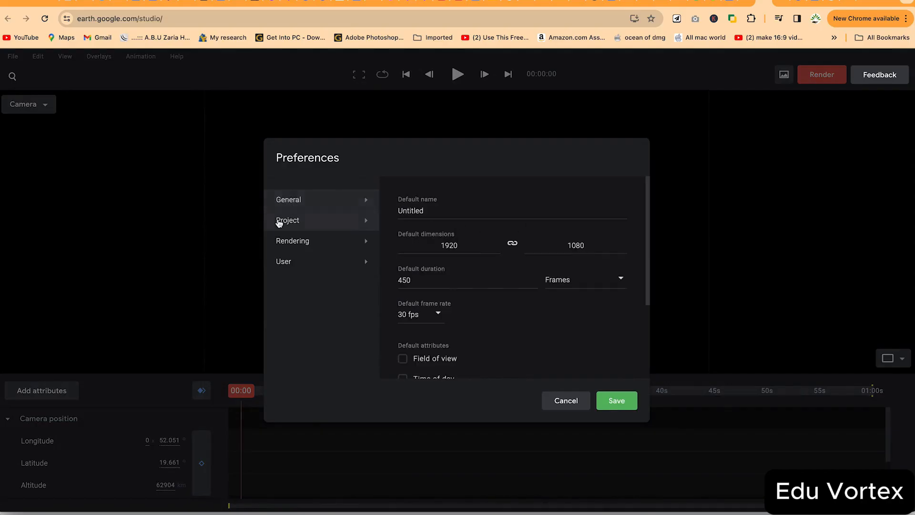
left_click(305, 244)
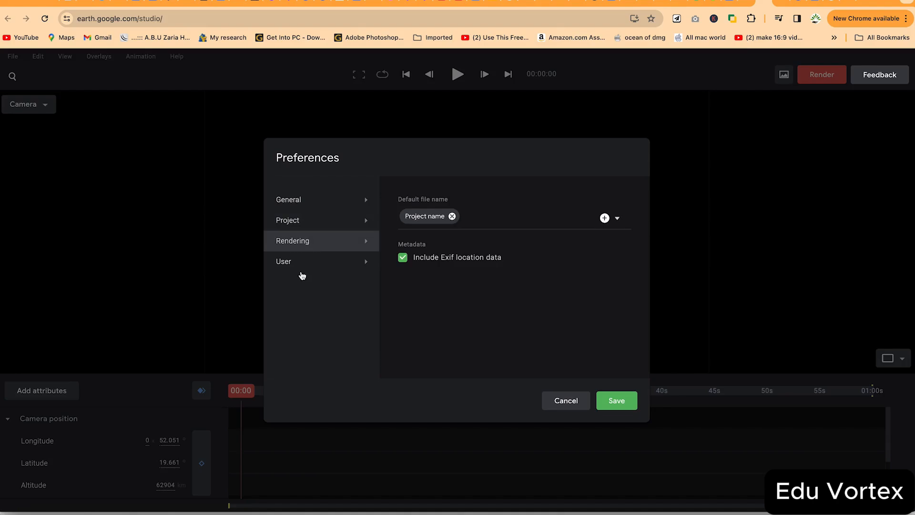
left_click(297, 268)
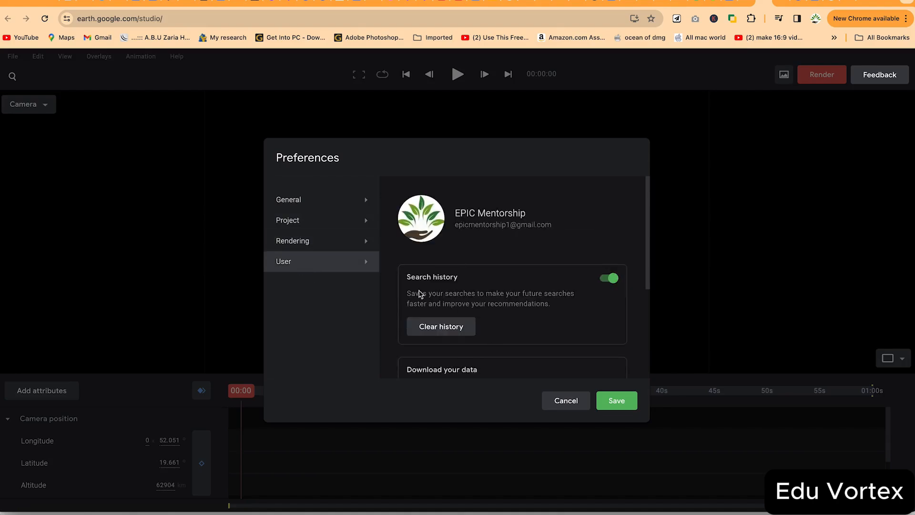
left_click(566, 401)
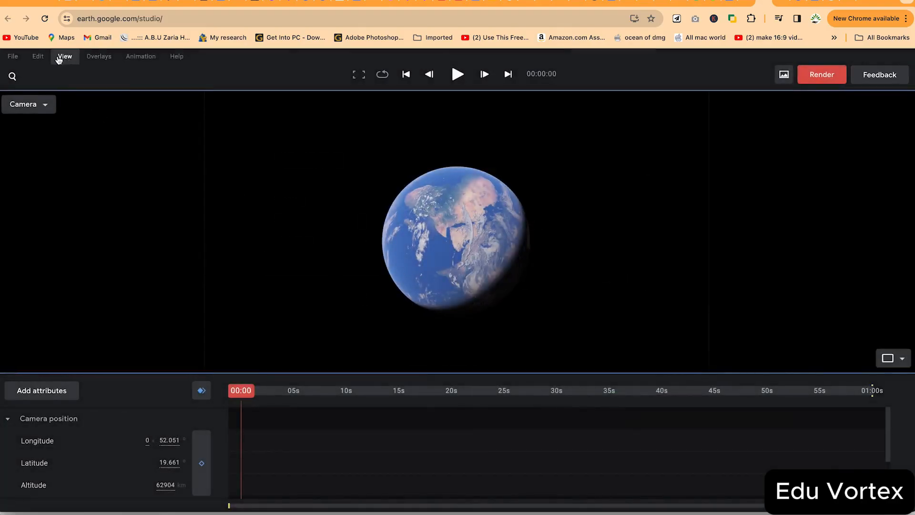
Examine the available view, overlay, animation and help commands, including the preview quality options, without applying any
left_click(38, 56)
left_click(64, 57)
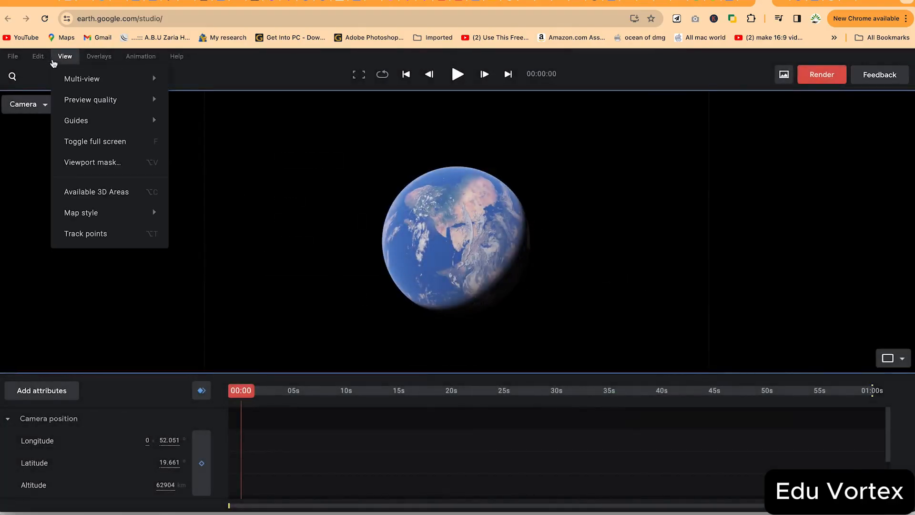
mouse_move(76, 80)
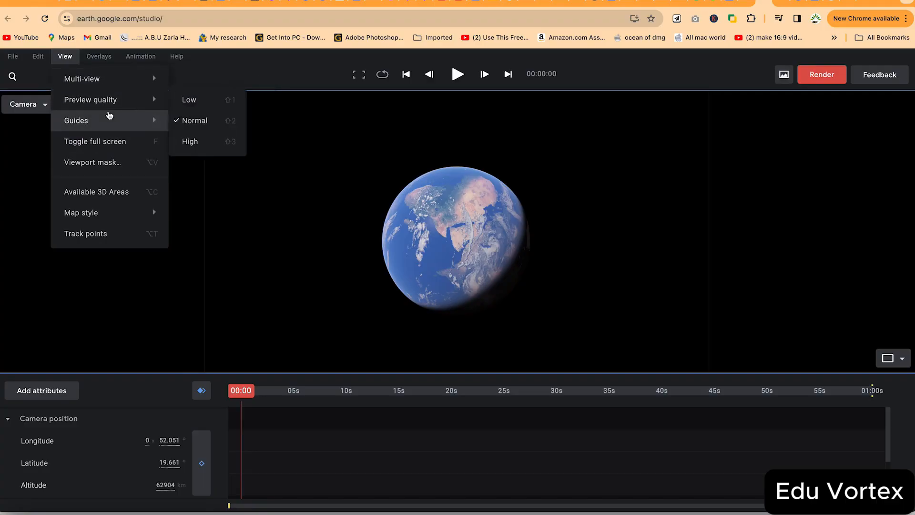
mouse_move(109, 108)
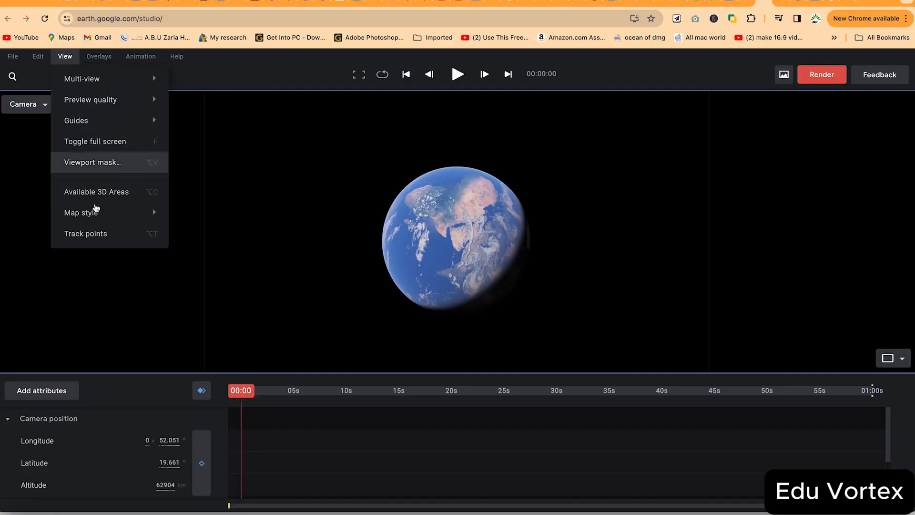
left_click(105, 66)
left_click(105, 65)
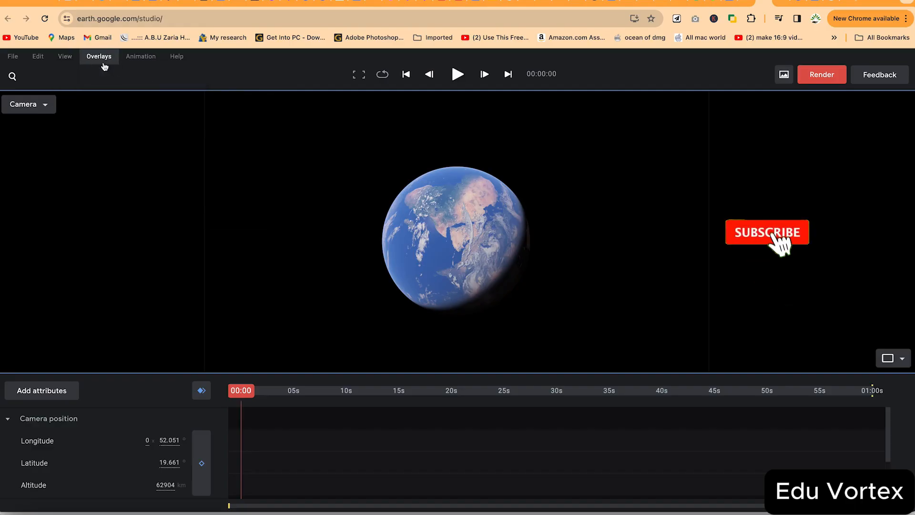
left_click(105, 66)
left_click(133, 56)
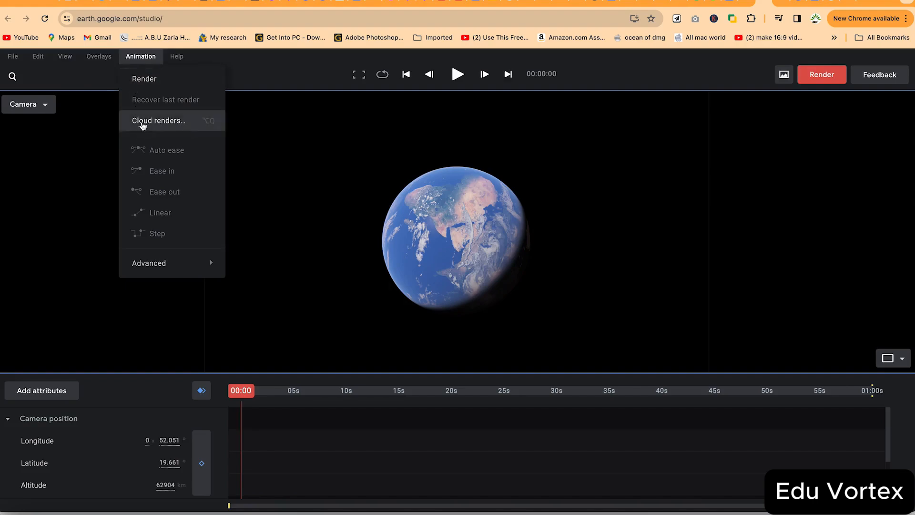
left_click(180, 56)
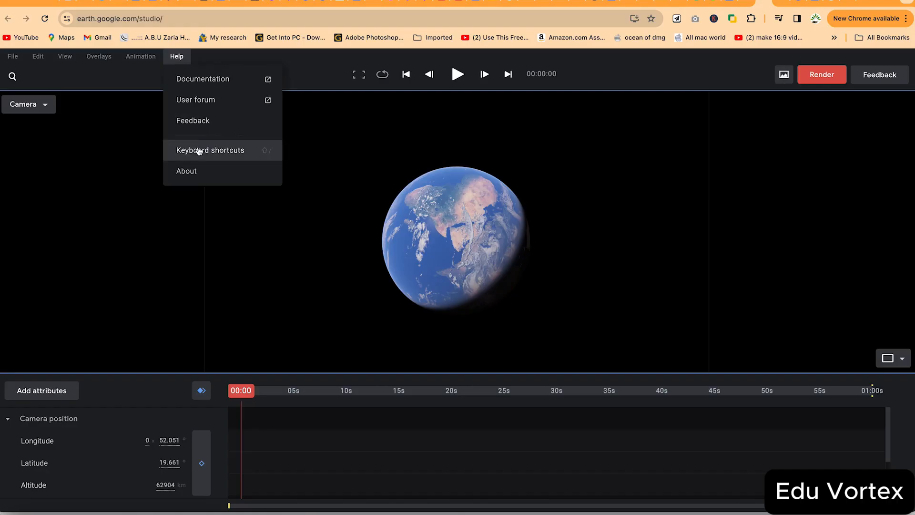
left_click(304, 126)
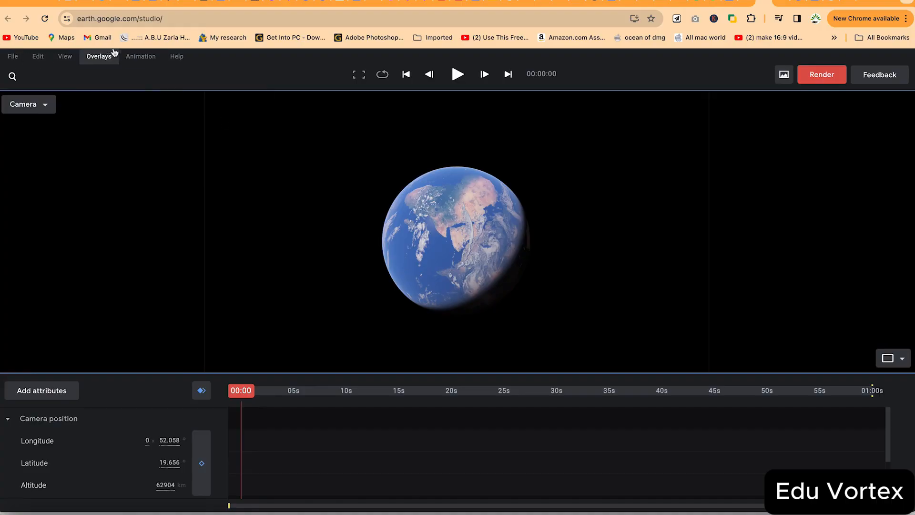
Check the recently searched locations in the place search and close it without choosing one
left_click(13, 76)
left_click(55, 76)
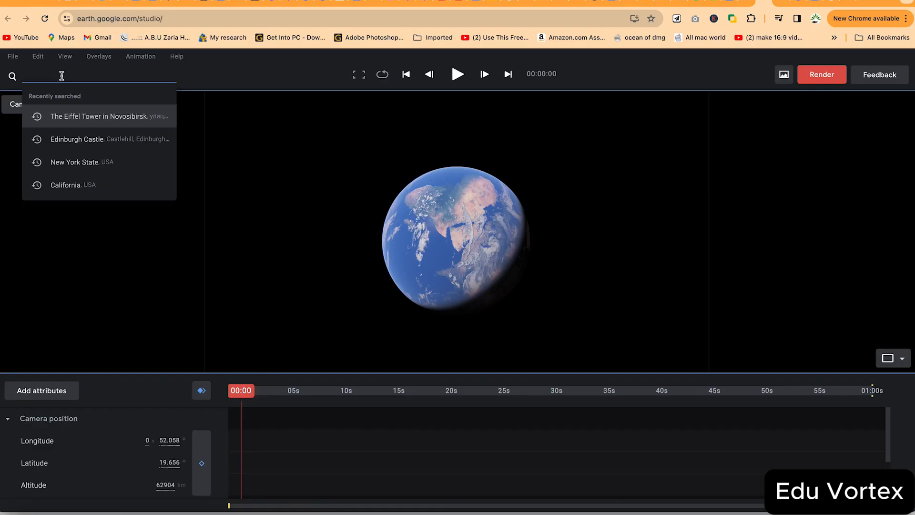
left_click(260, 91)
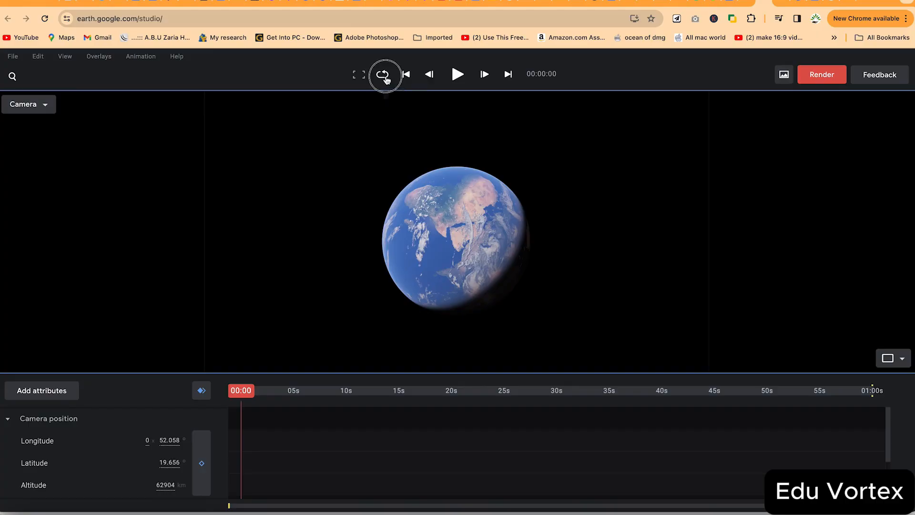
Cycle through the playback modes, including ping-pong, and return to loop playback
left_click(384, 78)
left_click(386, 78)
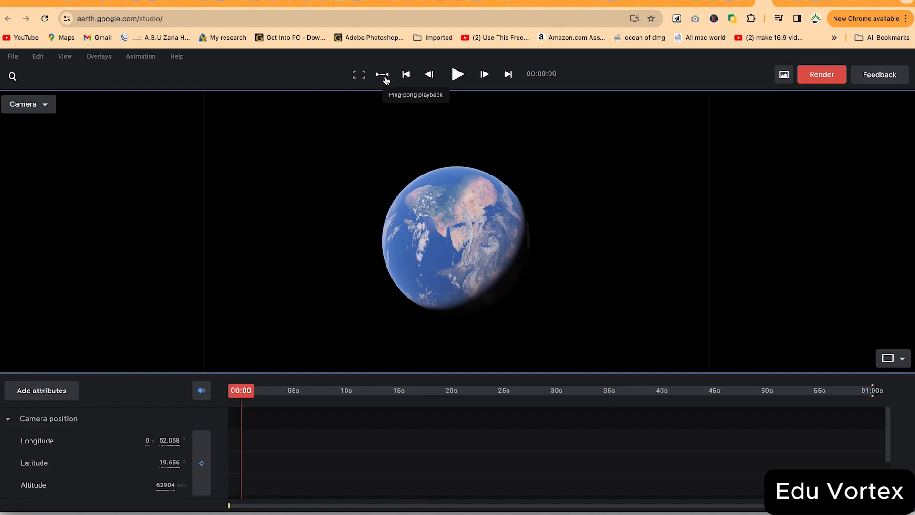
left_click(384, 77)
left_click(386, 80)
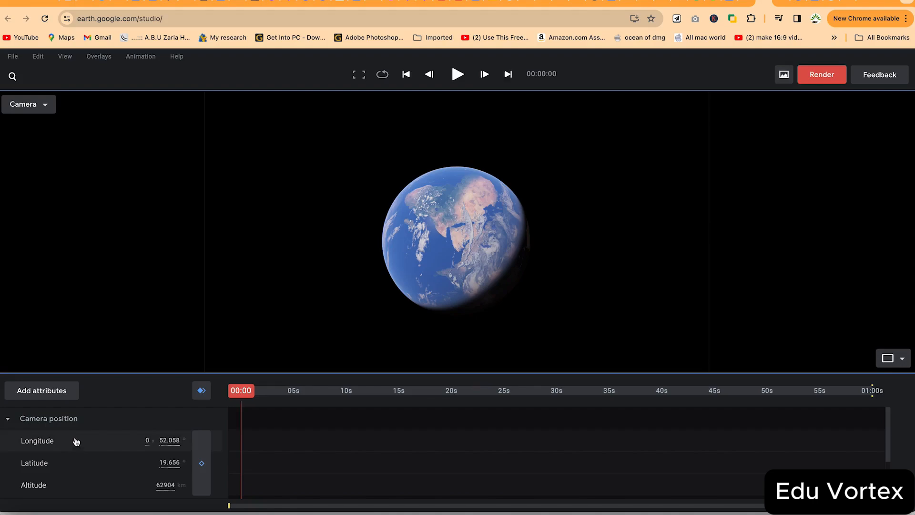
Review the camera position and camera rotation attributes and collapse both groups
scroll(53, 483, "down", 1)
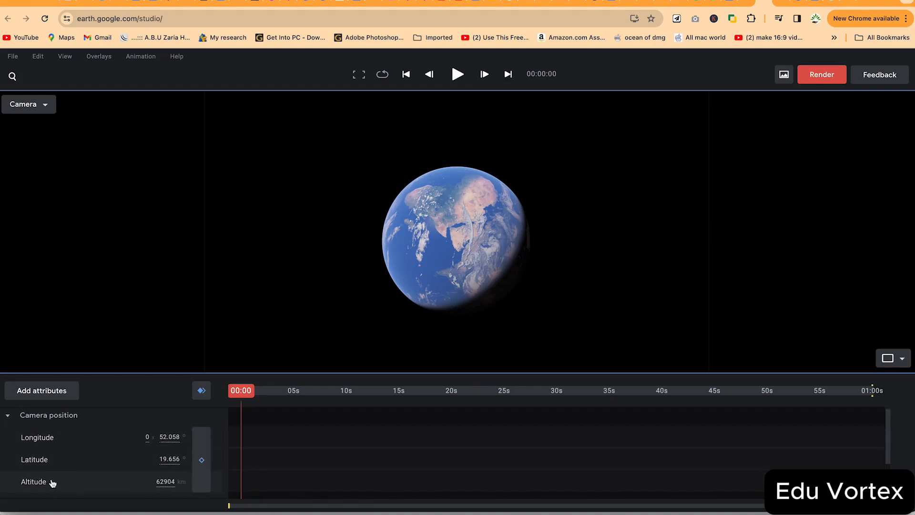
scroll(55, 479, "down", 3)
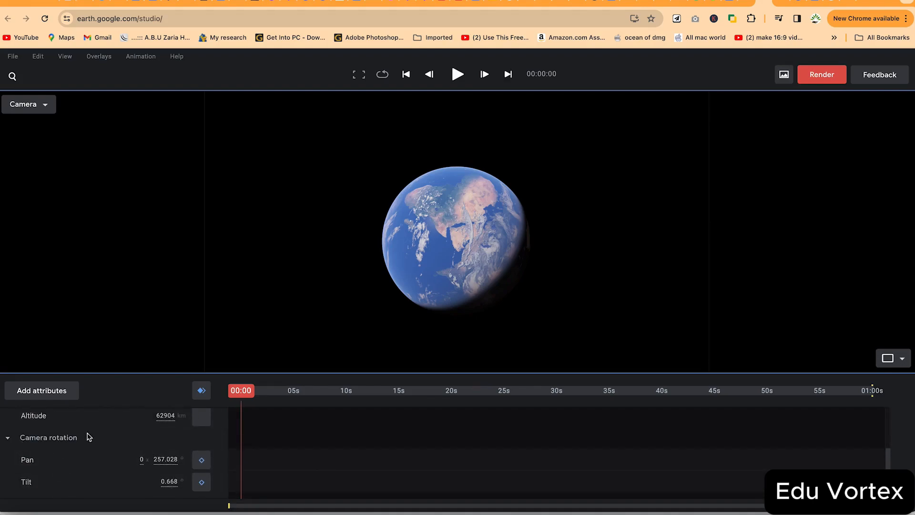
left_click(8, 438)
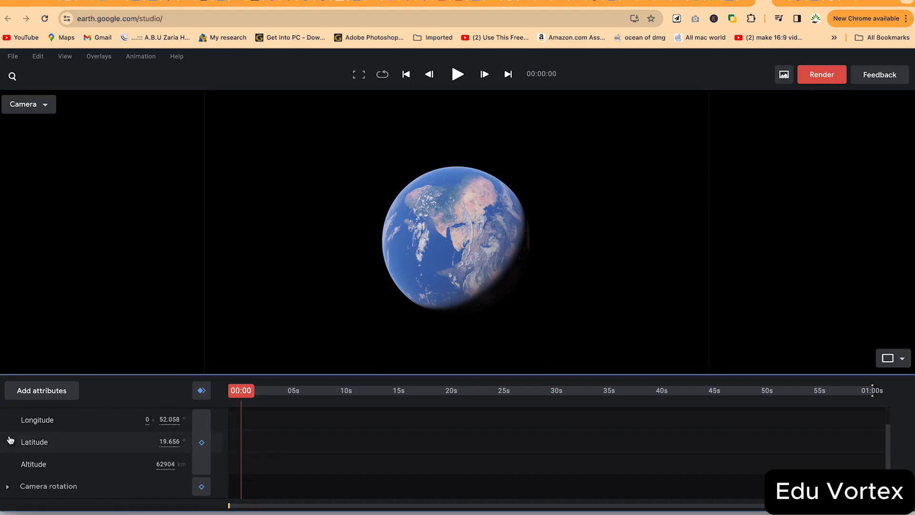
scroll(17, 427, "up", 2)
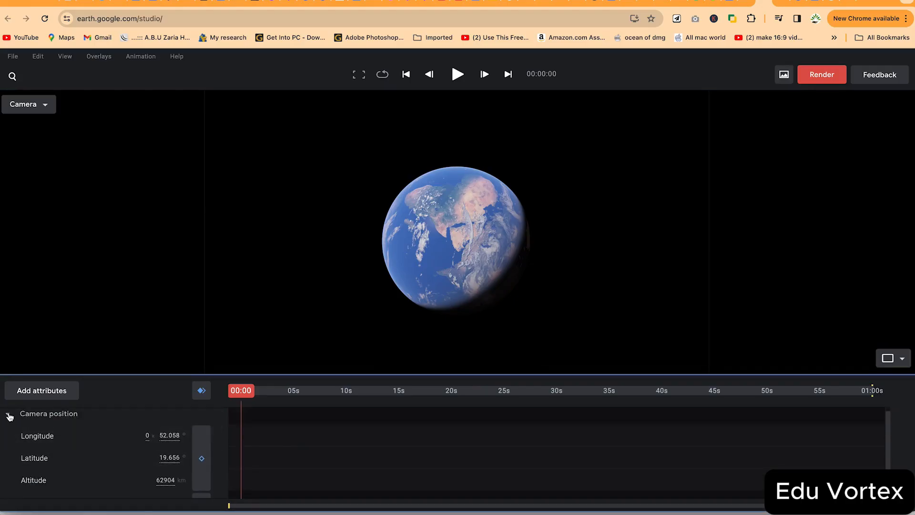
left_click(9, 417)
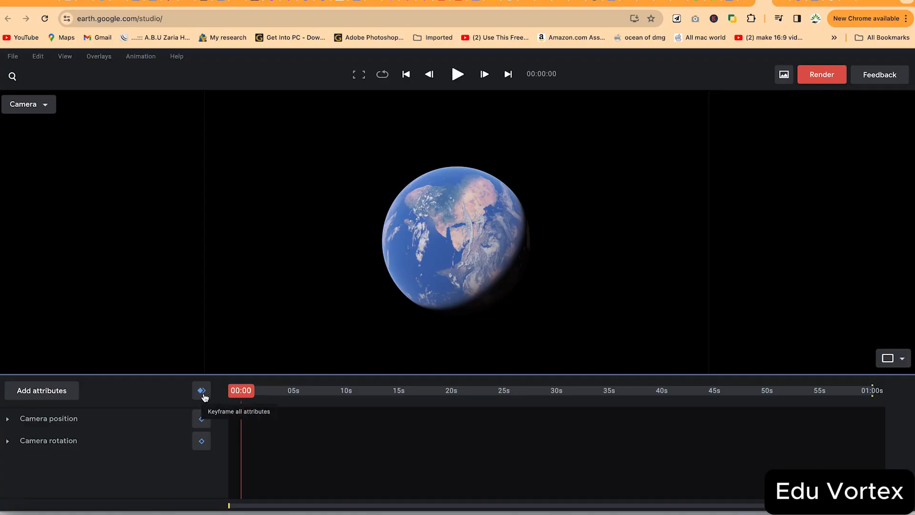
Review the additional attributes available, such as camera target and field of view, without adding any
left_click(42, 394)
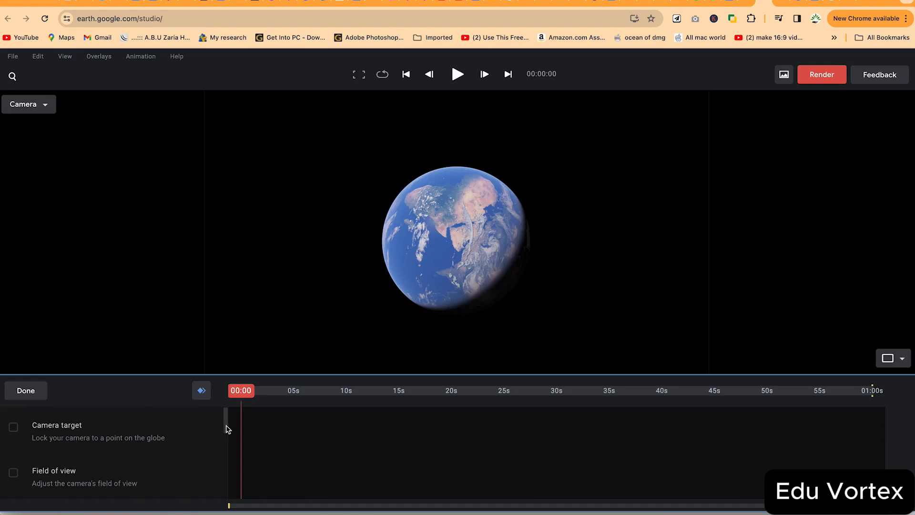
left_click_drag(225, 428, 187, 426)
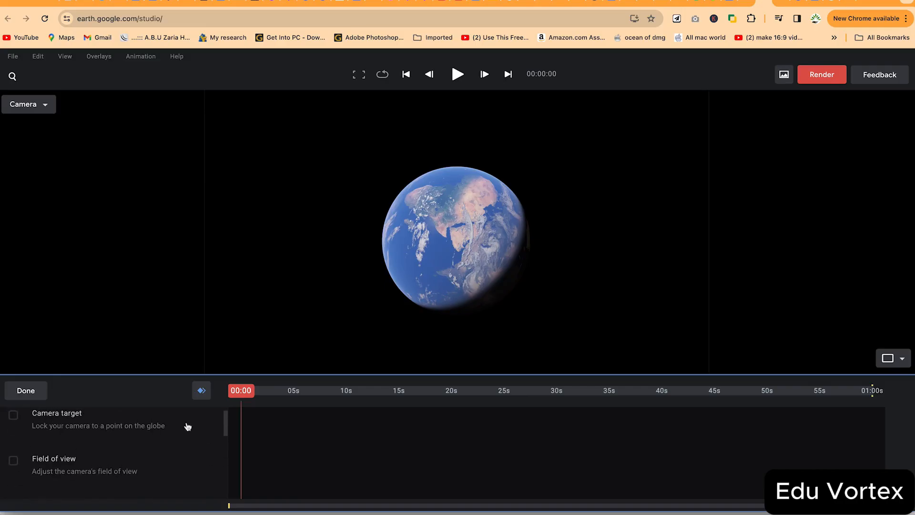
left_click(28, 391)
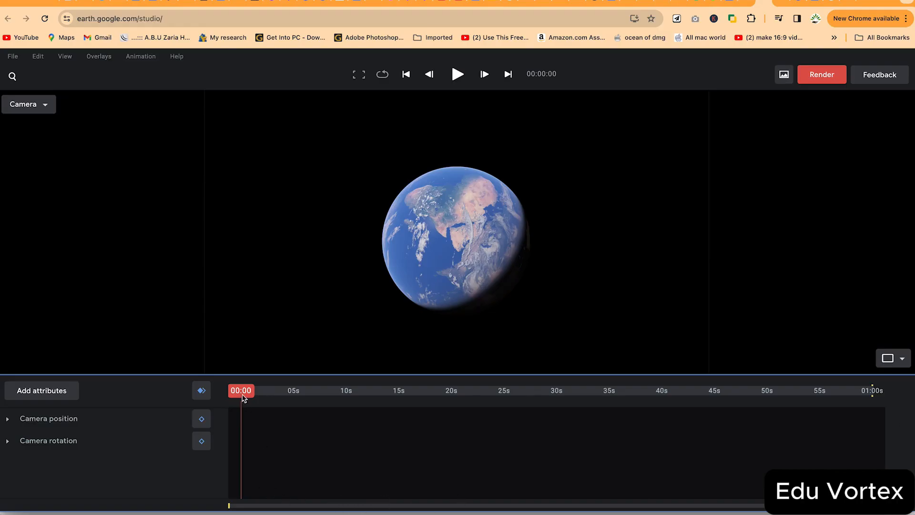
Scrub the playhead to about 20 seconds and back to about 3 seconds
left_click_drag(242, 395, 454, 403)
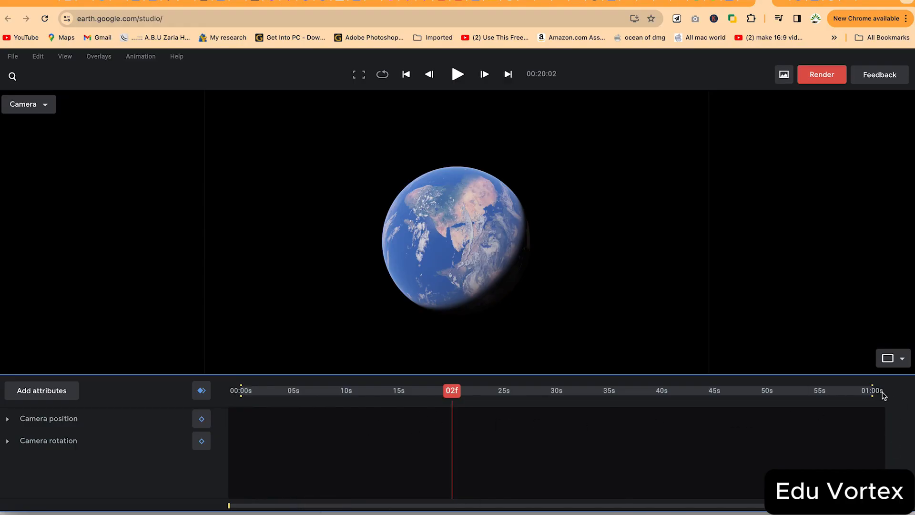
left_click_drag(450, 393, 277, 402)
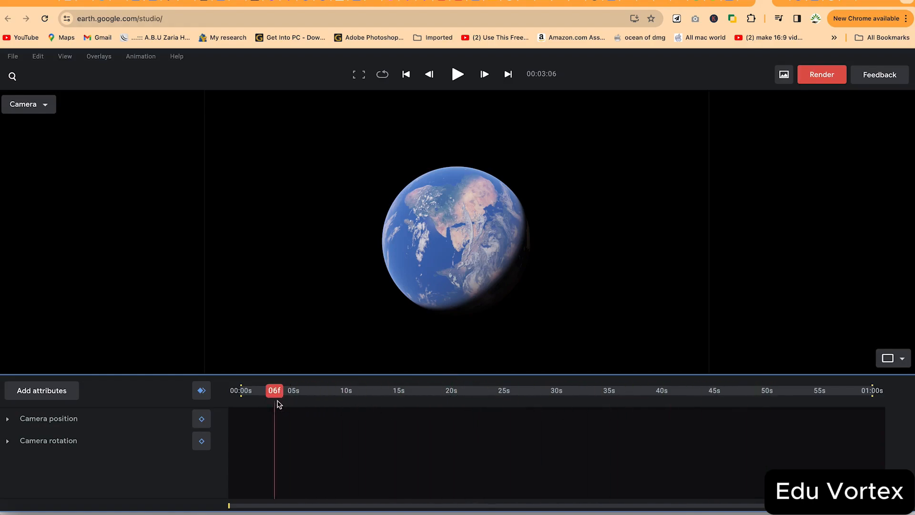
Try the two-view layout, zoom its top map in and out, and return to the single camera view
left_click(903, 360)
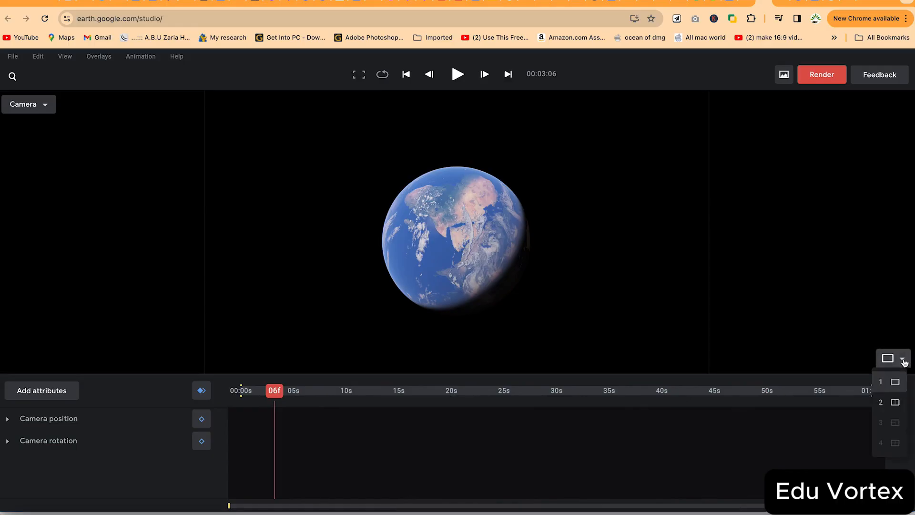
left_click(895, 403)
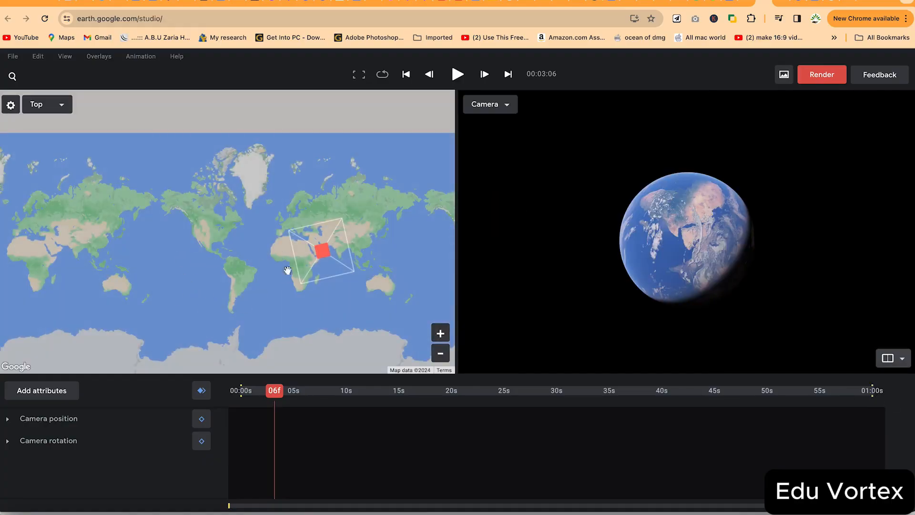
left_click(440, 333)
left_click(441, 355)
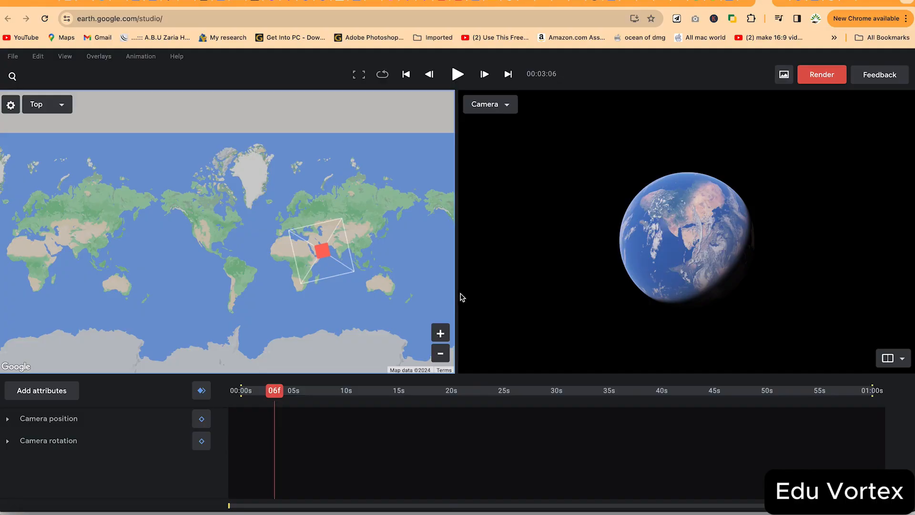
left_click(902, 359)
left_click(909, 381)
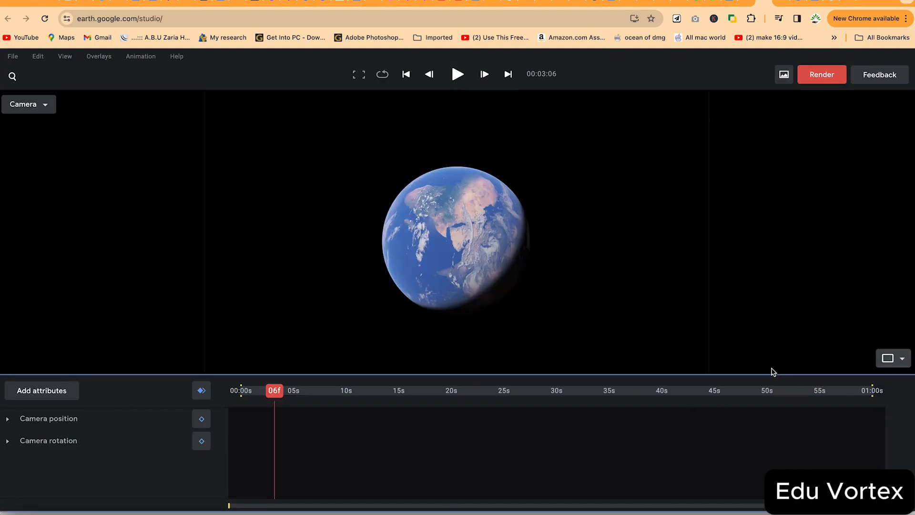
Check the available viewport directions, from Camera and Top to West, and keep the Camera view
left_click(50, 107)
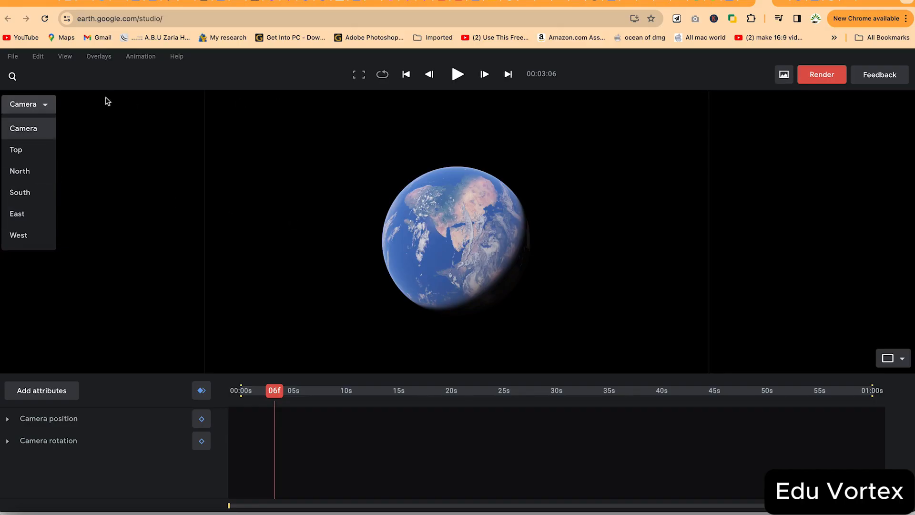
left_click(40, 110)
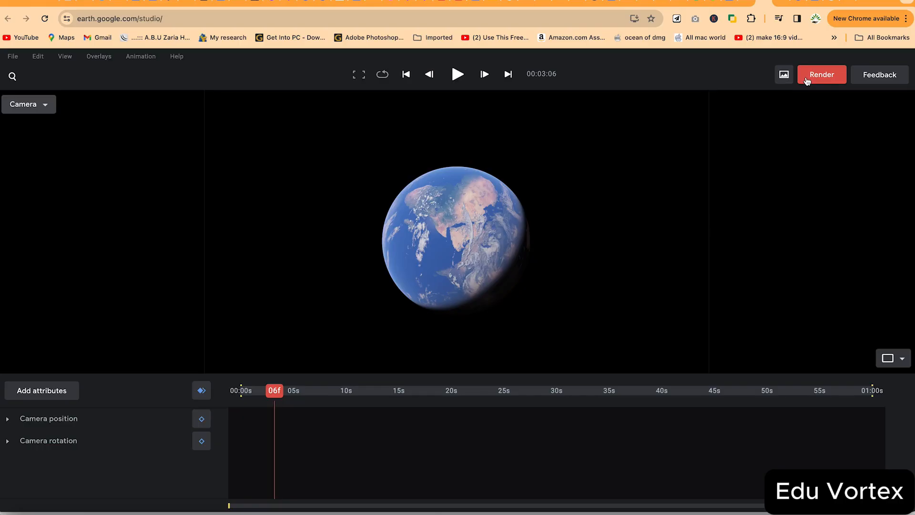
right_click(478, 219)
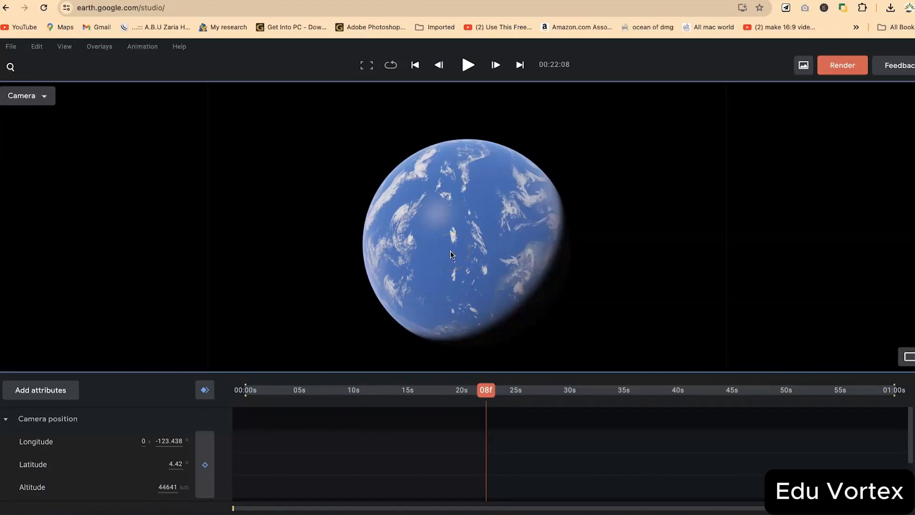
Rotate the globe through several sides until Australia faces the camera, at about longitude 138.9° and latitude -36°
left_click_drag(415, 241, 515, 231)
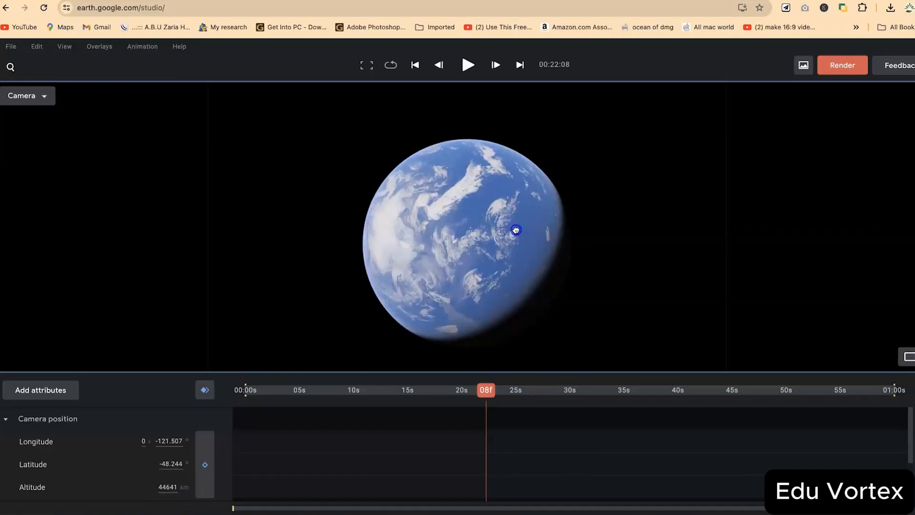
left_click_drag(405, 236, 394, 227)
left_click_drag(472, 248, 408, 215)
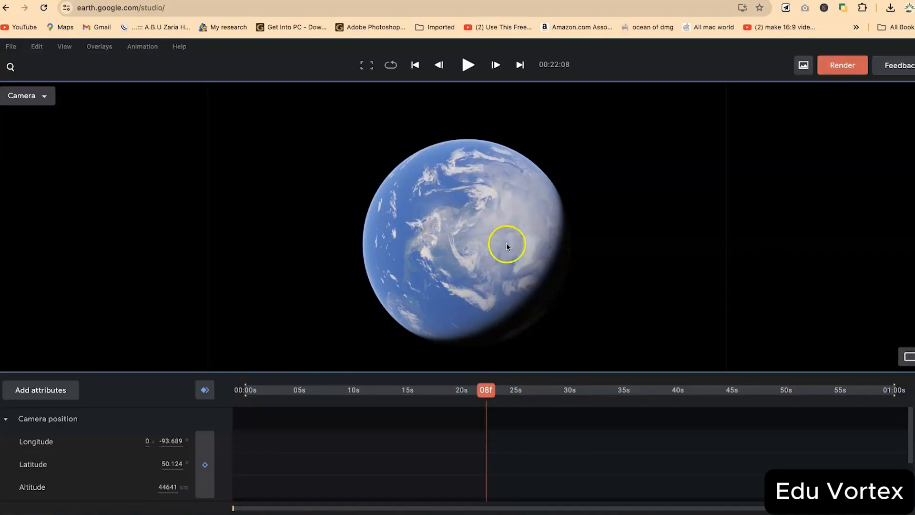
left_click_drag(506, 242, 424, 273)
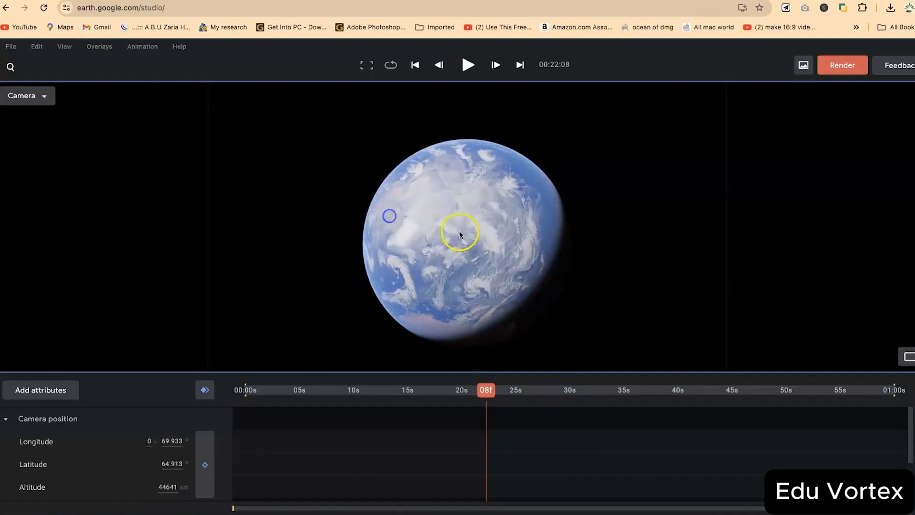
left_click_drag(389, 216, 452, 249)
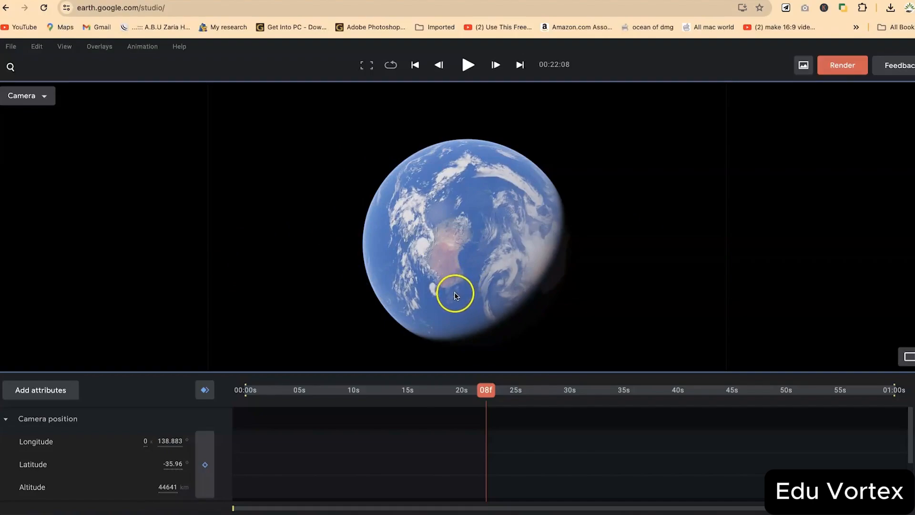
Zoom the camera in on Australia's Strzelecki Desert down to an altitude of about 141 m
double_click(452, 241)
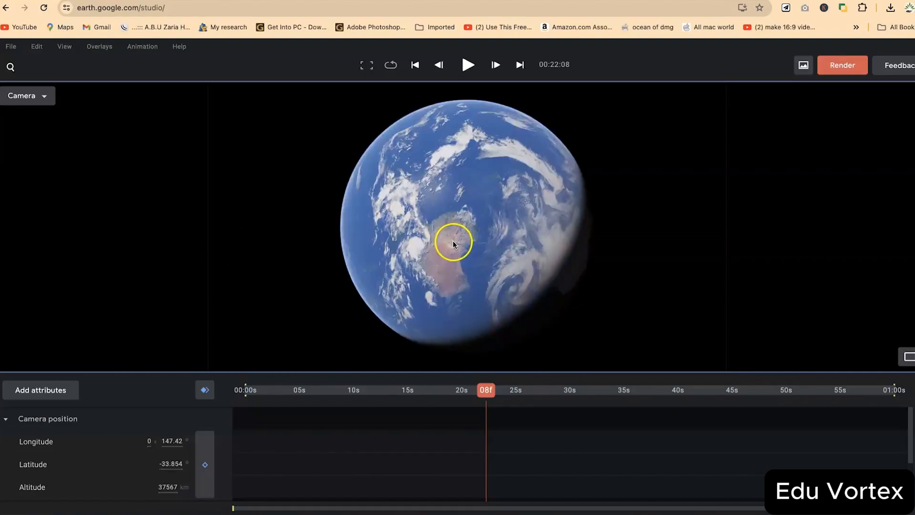
scroll(453, 241, "up", 10)
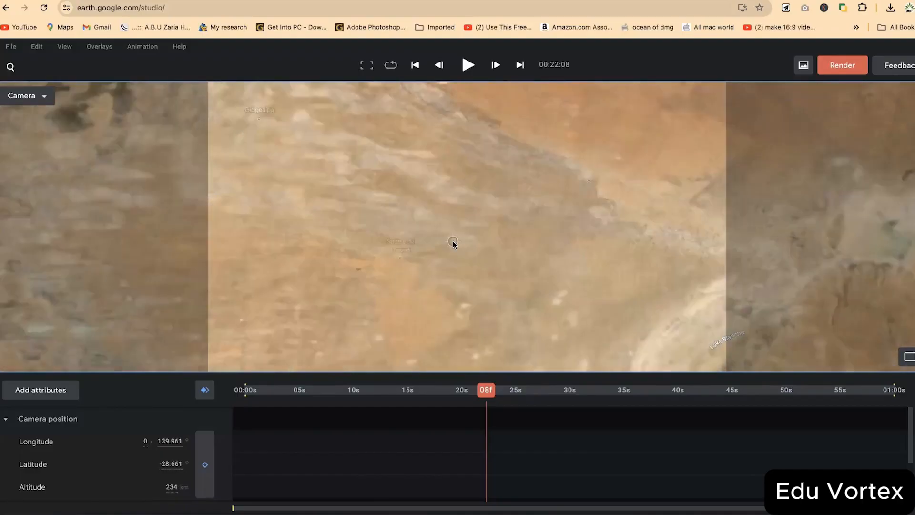
scroll(453, 241, "up", 10)
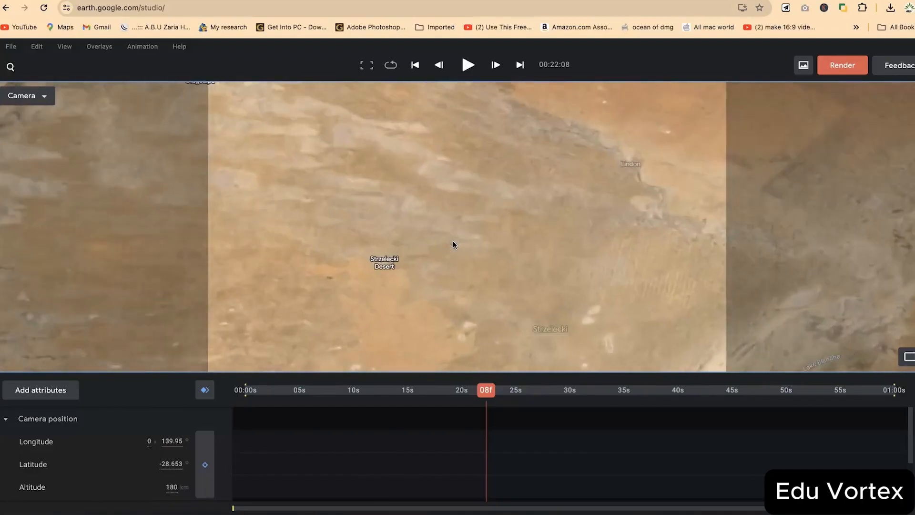
scroll(452, 241, "up", 5)
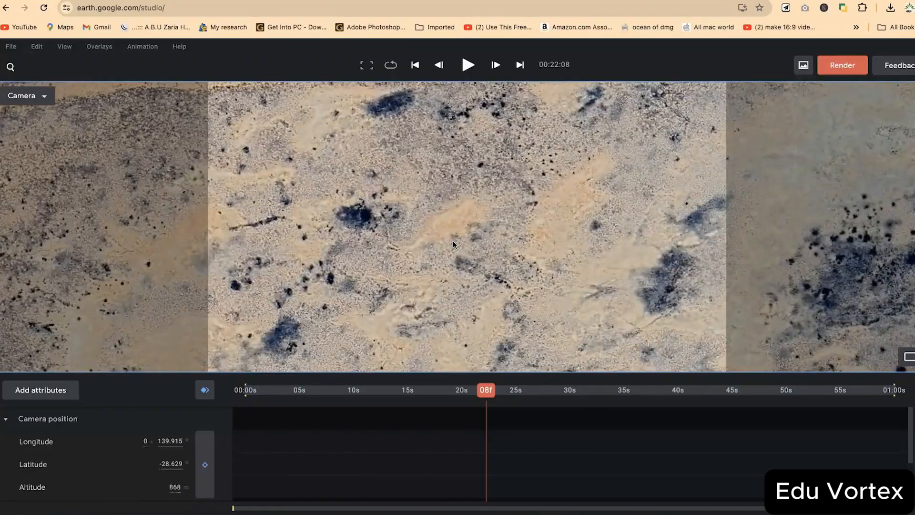
scroll(453, 241, "up", 5)
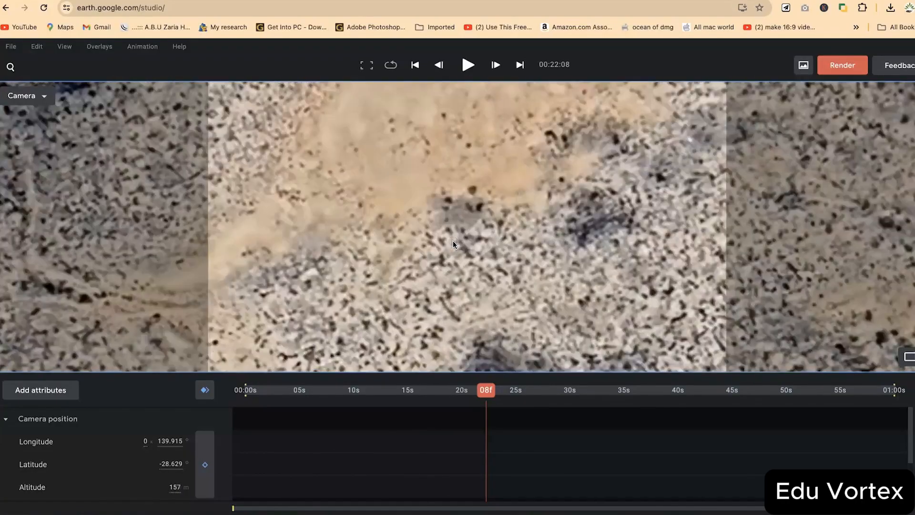
scroll(453, 241, "up", 1)
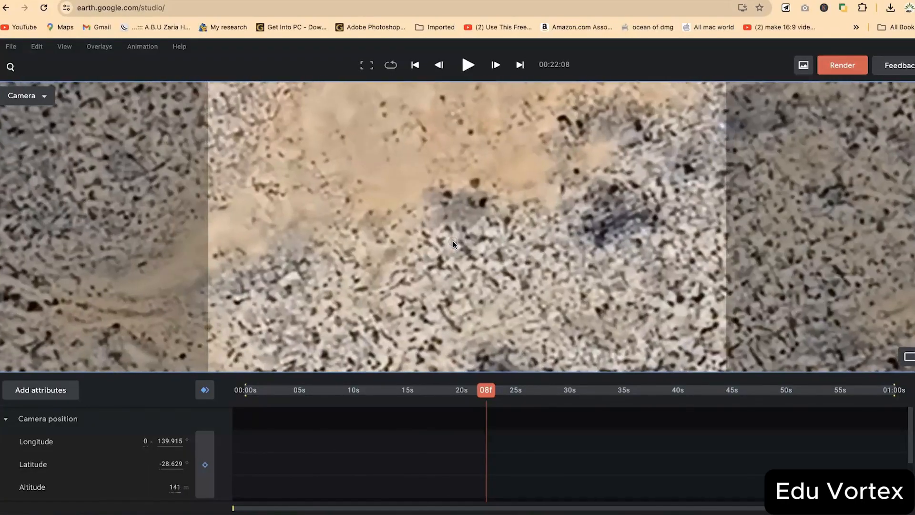
left_click_drag(510, 311, 500, 284)
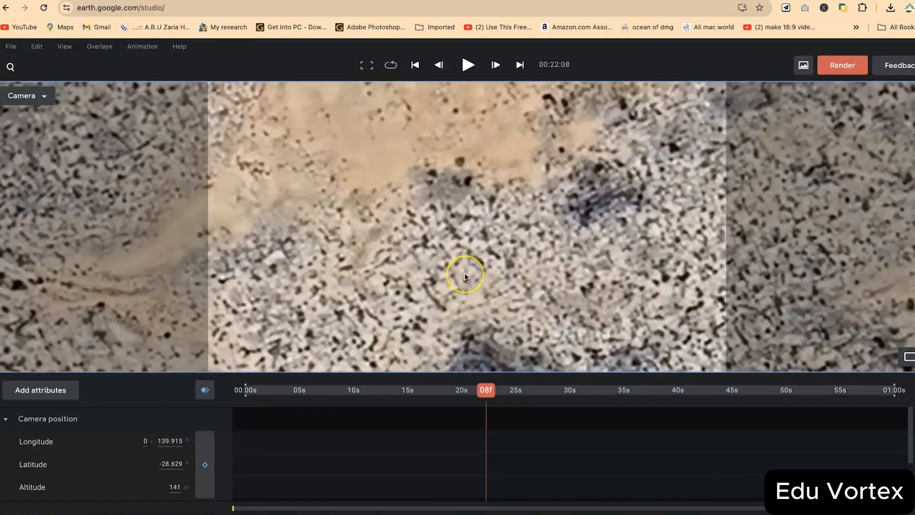
Pull the camera back out over the Strzelecki Desert to an altitude of about 251 km
scroll(465, 276, "down", 10)
scroll(465, 273, "down", 10)
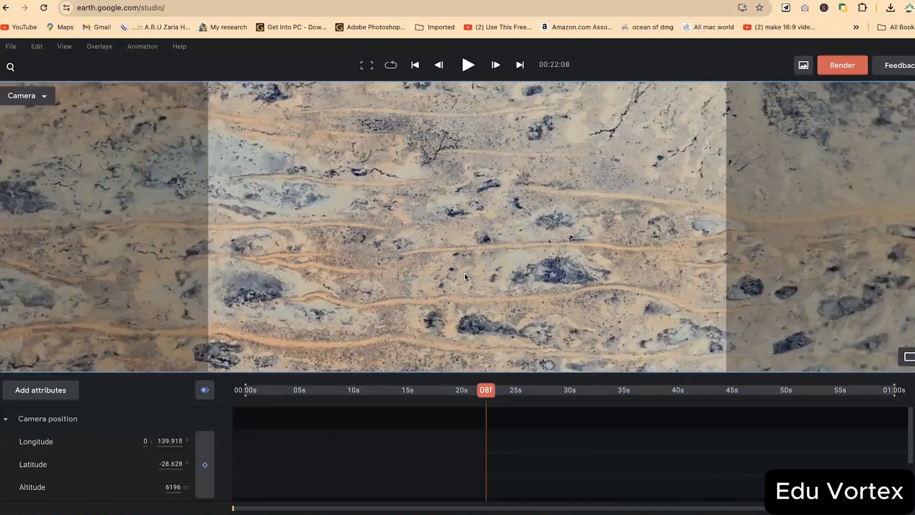
scroll(464, 275, "down", 5)
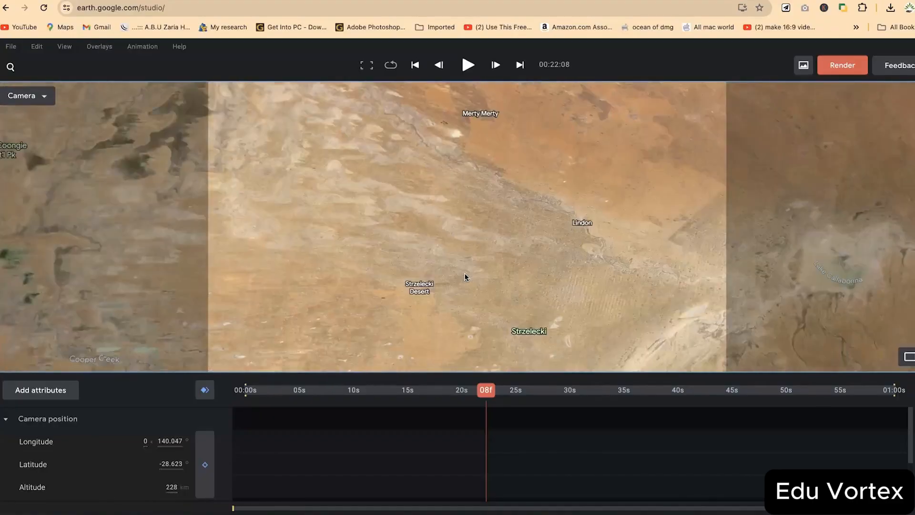
left_click(445, 272)
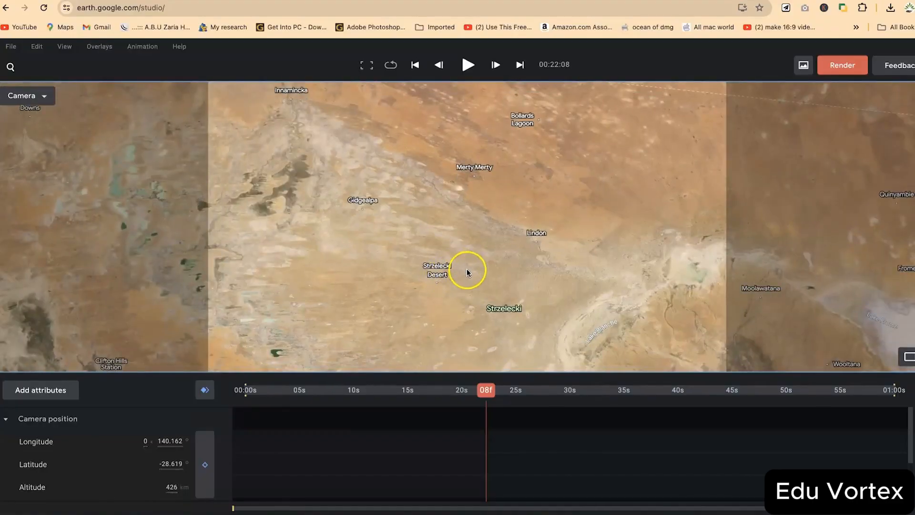
scroll(466, 271, "up", 10)
scroll(467, 273, "down", 10)
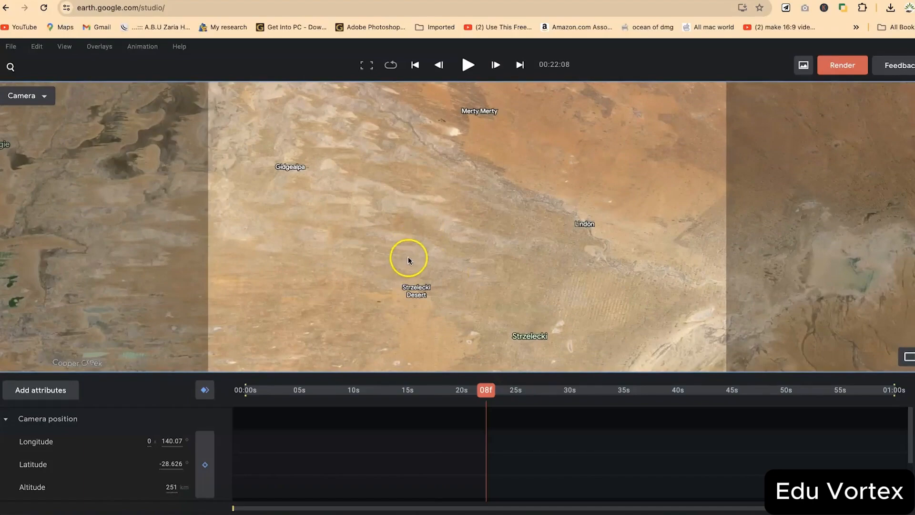
Move the camera across the landscape from the Strzelecki Desert to the Bedourie area, at about longitude 139.6° and latitude -25°
left_click(371, 250)
left_click_drag(421, 258, 564, 255)
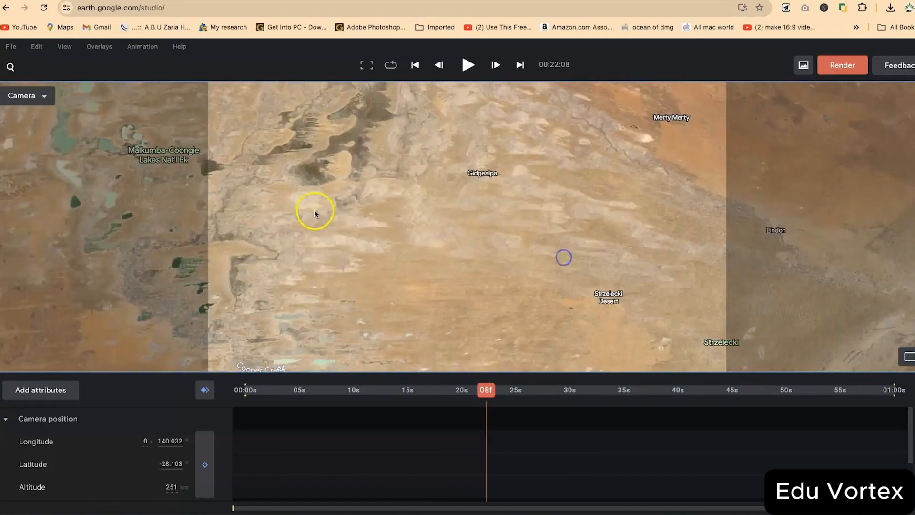
left_click_drag(315, 213, 637, 229)
left_click_drag(331, 235, 663, 235)
left_click_drag(389, 235, 605, 239)
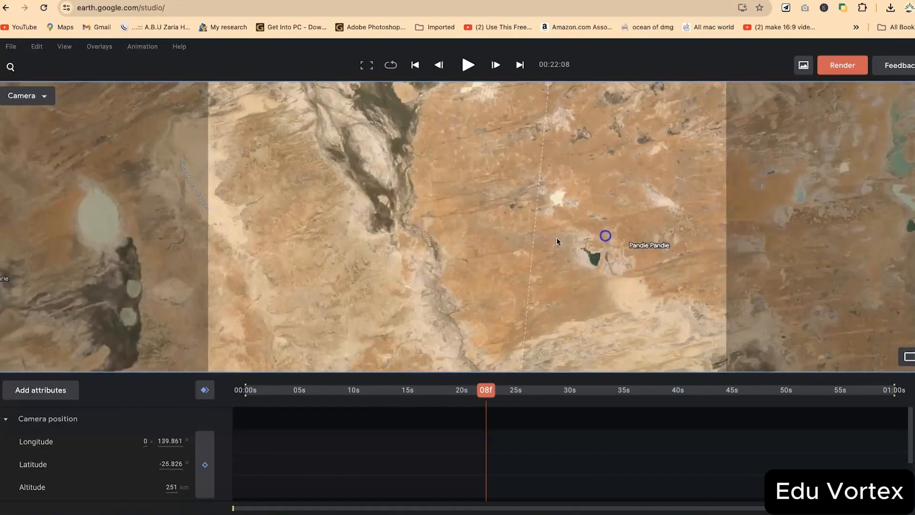
left_click_drag(186, 231, 534, 264)
left_click_drag(424, 270, 194, 133)
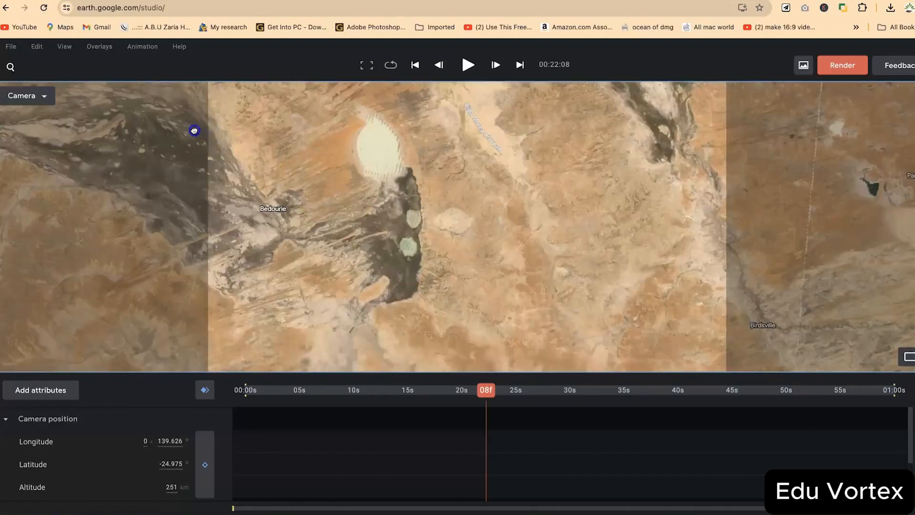
Move the camera across the landscape from Bedourie to the Cooper Creek area near Durham, at about longitude 141.6° and latitude -27°
left_click_drag(520, 208, 221, 253)
mouse_move(422, 205)
left_mouse_down()
mouse_move(391, 259)
mouse_move(163, 296)
left_mouse_up()
mouse_move(455, 185)
left_mouse_down()
mouse_move(356, 241)
mouse_move(244, 336)
left_mouse_up()
left_click_drag(520, 163, 430, 376)
left_click_drag(529, 190, 710, 304)
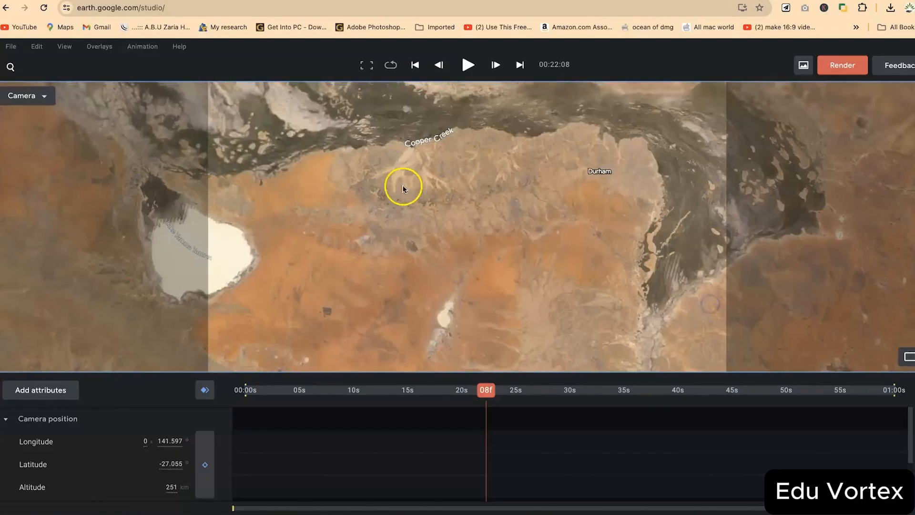
left_click_drag(404, 187, 499, 248)
Zoom the camera in and out over the Durham area, ending at an altitude of about 1613 km
scroll(501, 246, "down", 2)
scroll(501, 247, "down", 2)
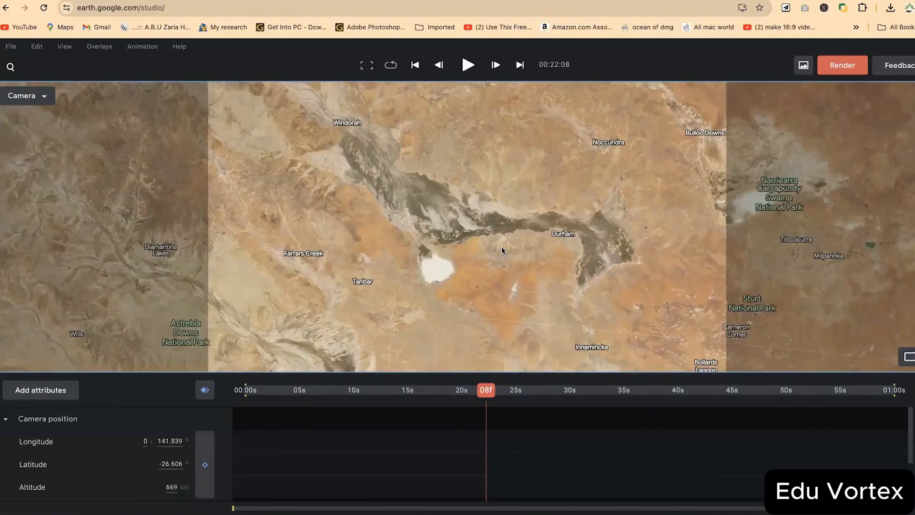
scroll(501, 245, "up", 5)
scroll(499, 245, "down", 10)
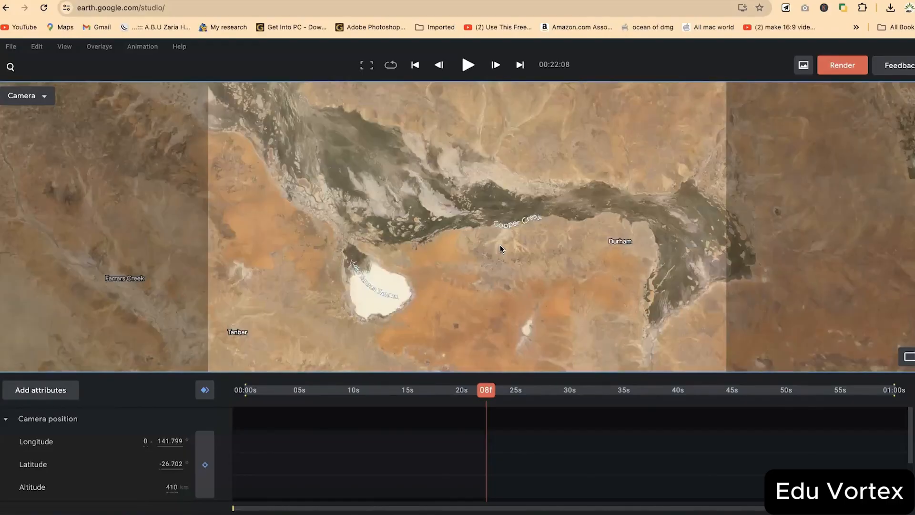
left_click(400, 234)
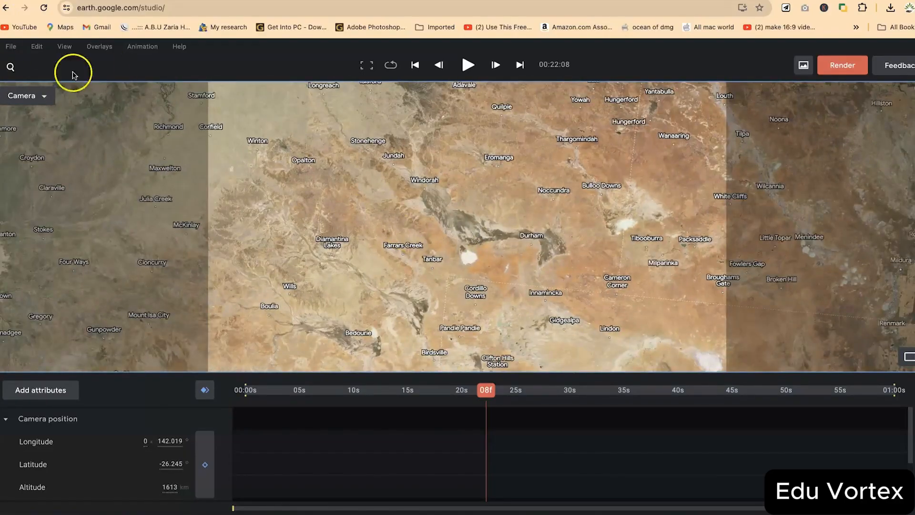
Search for the Eiffel Tower and send the camera to that location
left_click(10, 66)
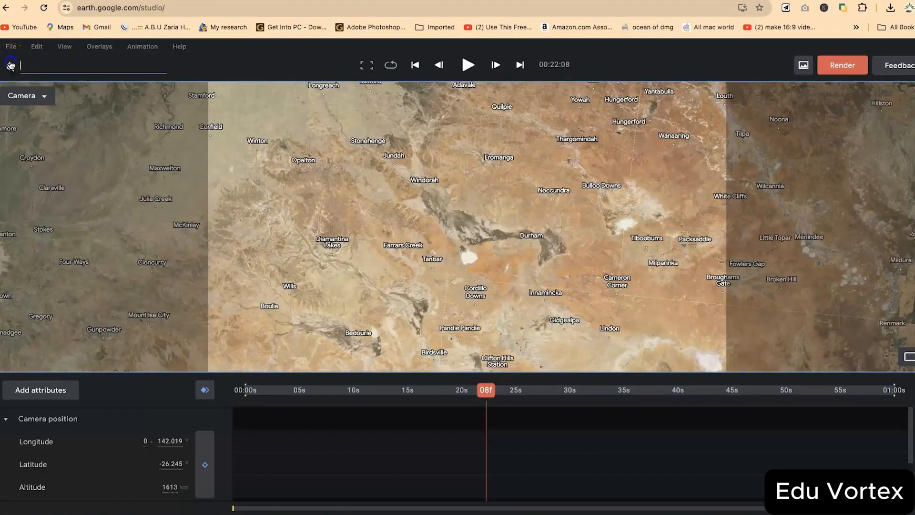
type("eif")
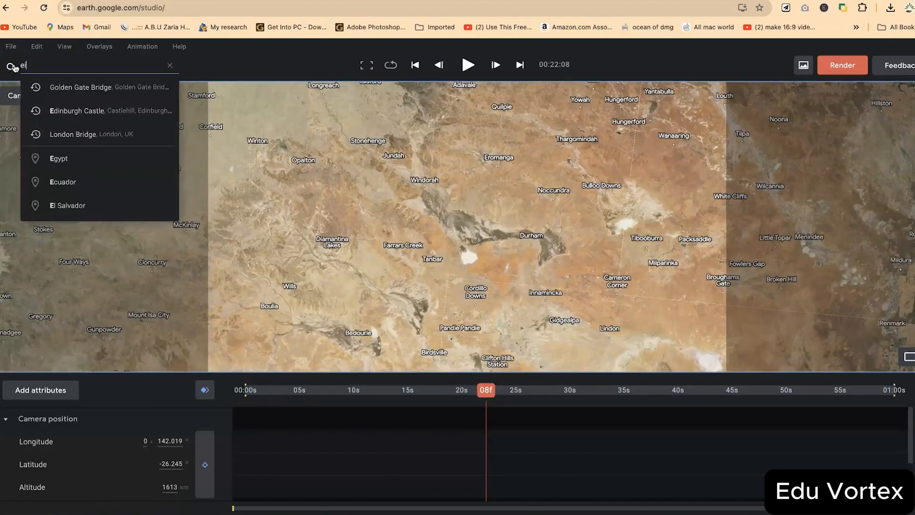
left_click(62, 91)
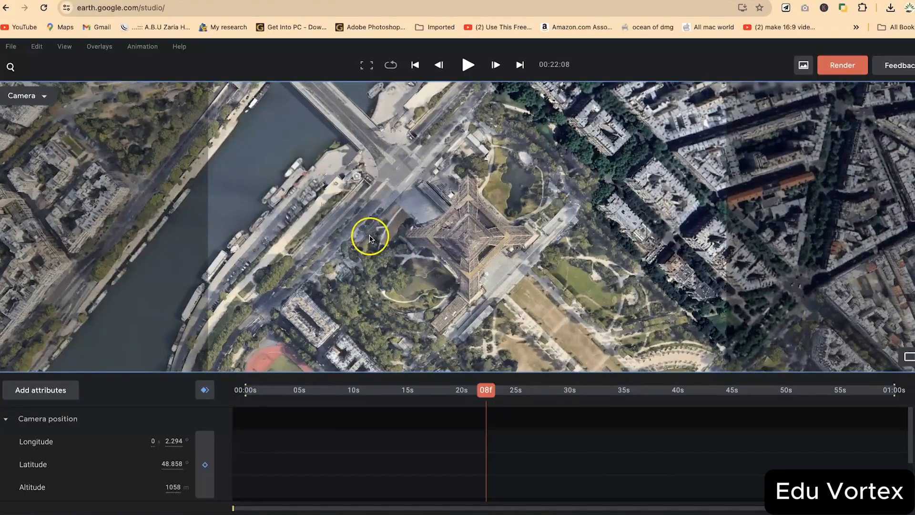
Pan over the Eiffel Tower, then tilt and orbit the camera into an oblique view from the south at about 331 m altitude
left_click_drag(472, 236, 435, 259)
left_click_drag(262, 261, 262, 262)
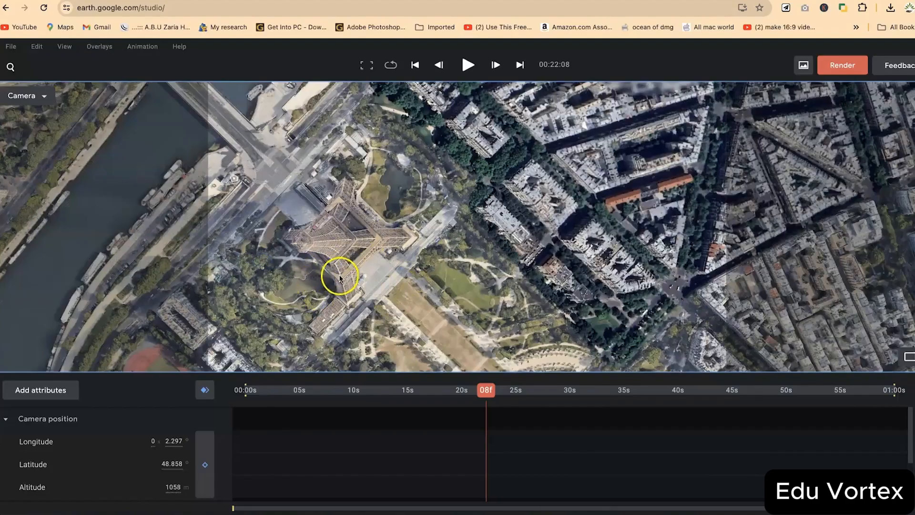
left_click_drag(333, 279, 434, 272)
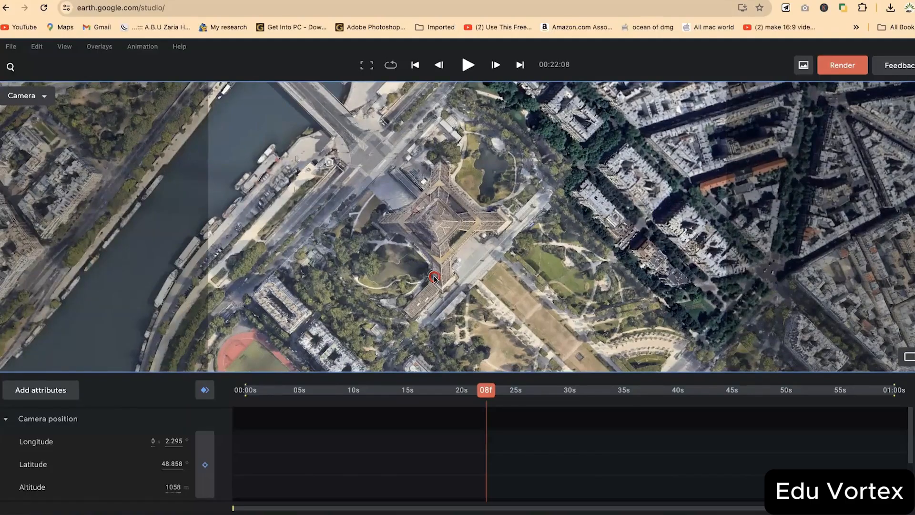
left_click_drag(432, 275, 457, 191, "shift")
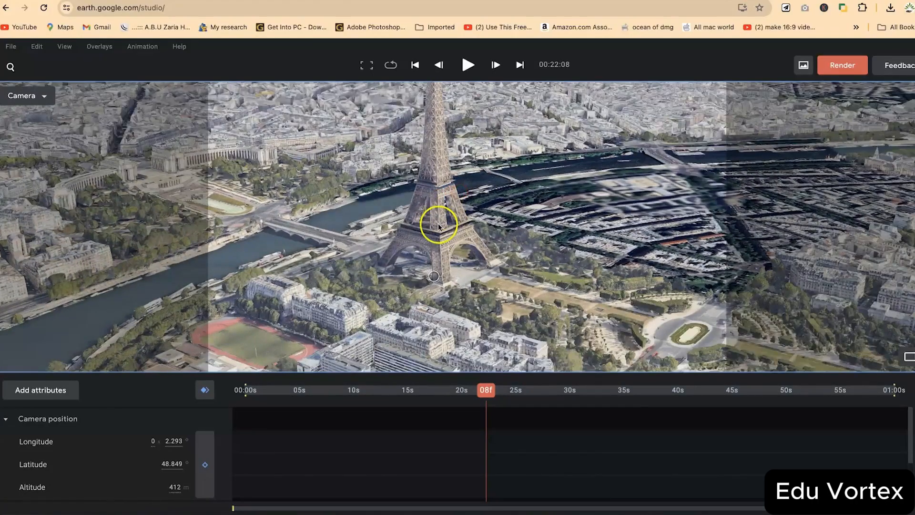
left_click_drag(435, 221, 418, 209, "shift")
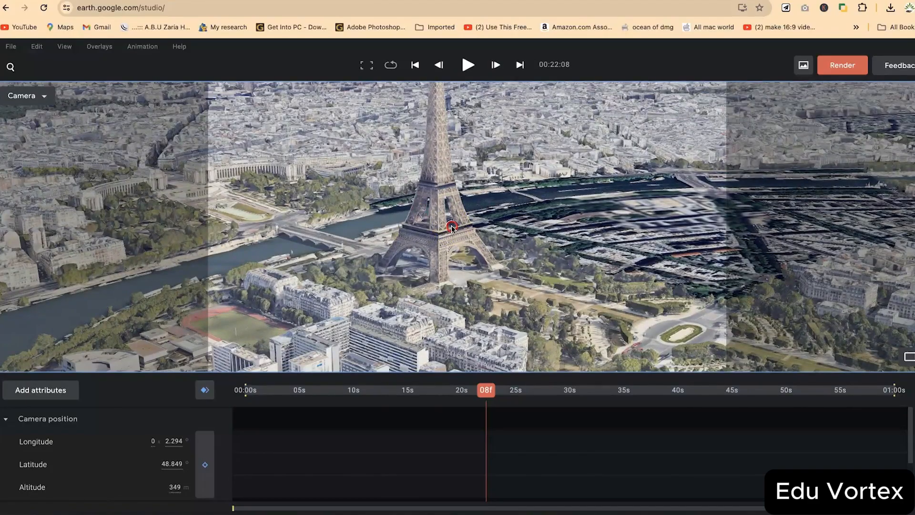
left_click_drag(452, 226, 374, 215, "shift")
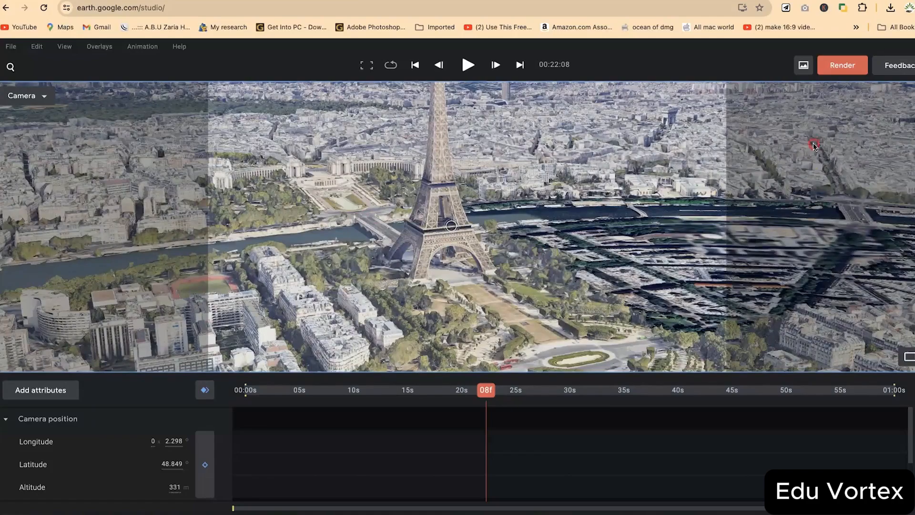
Orbit the camera to the opposite bank of the Seine for a raised view of the Eiffel Tower at about 290 m altitude
left_click_drag(813, 144, 838, 126, "shift")
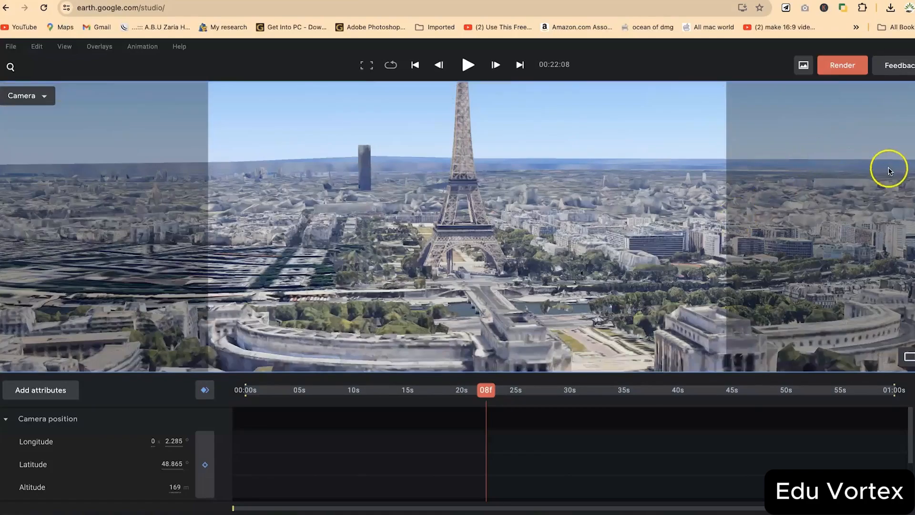
left_click_drag(547, 274, 492, 282, "shift")
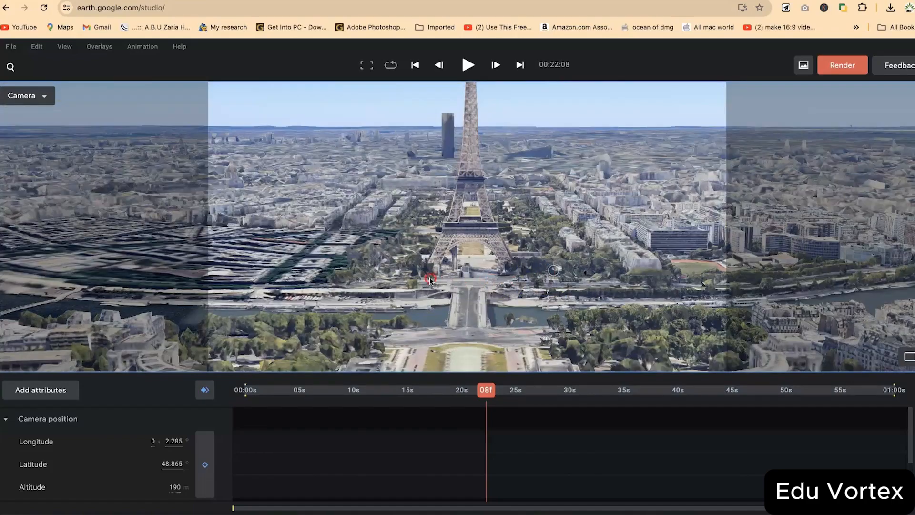
left_click_drag(617, 280, 515, 281, "shift")
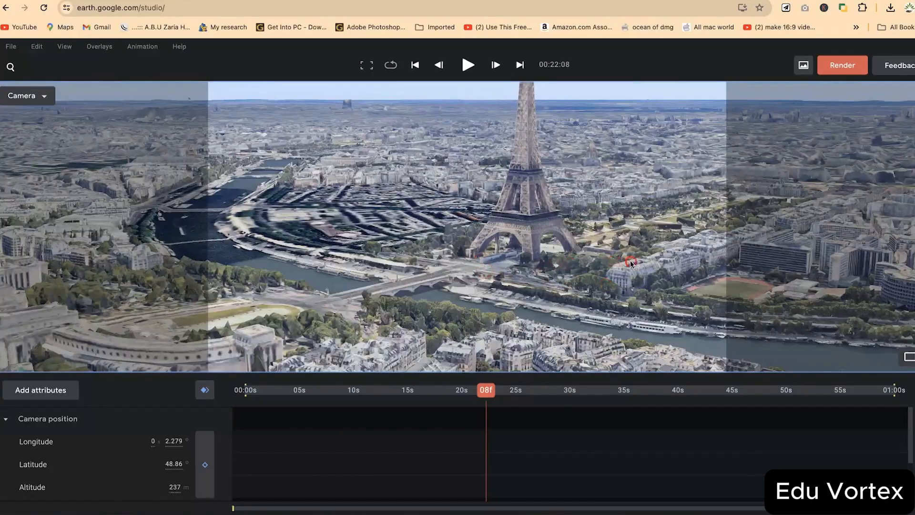
left_click_drag(632, 261, 603, 210, "shift")
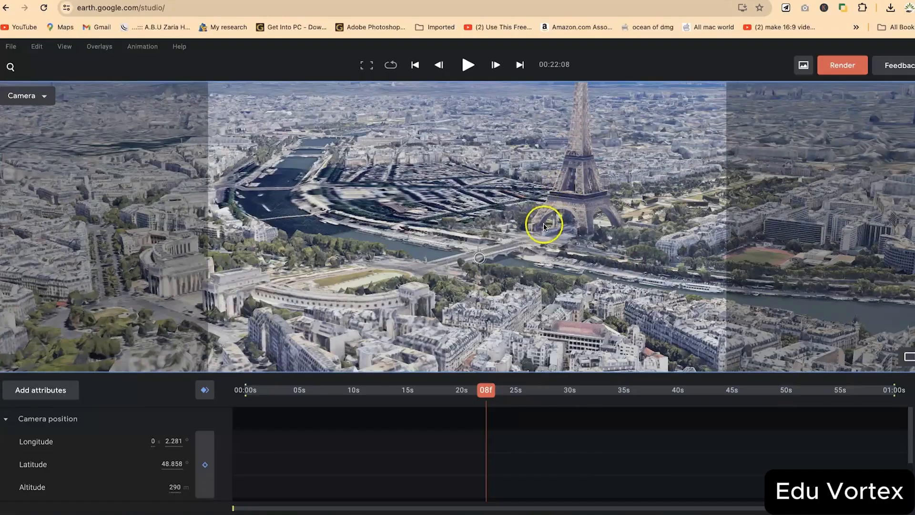
Bring the camera close to the Eiffel Tower's lower arches and circle them, ending at about latitude 48.856° and altitude 183 m
double_click(541, 318)
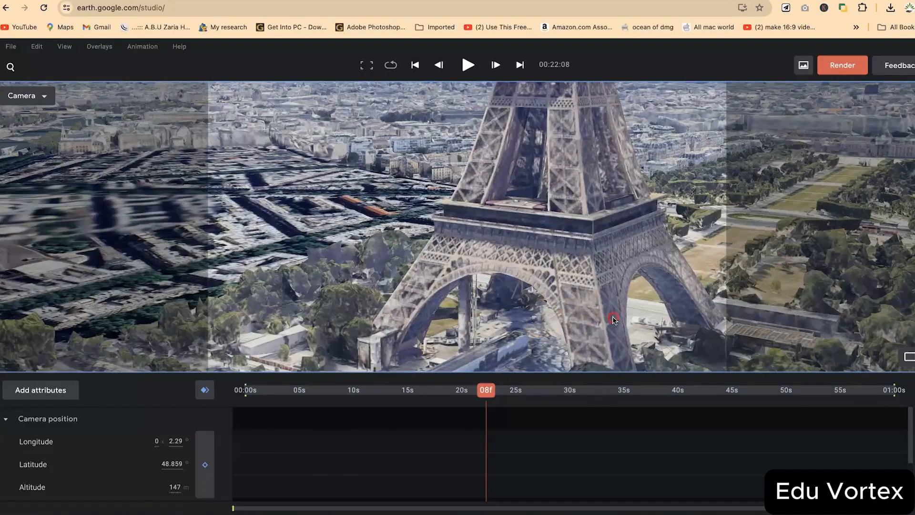
left_click(534, 316)
left_click(475, 310)
left_click_drag(645, 292, 610, 301)
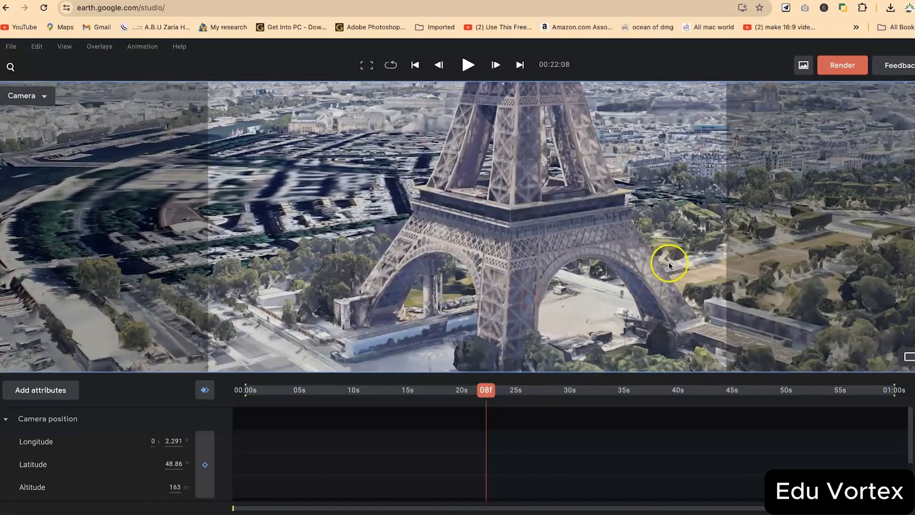
left_click(604, 274)
left_click_drag(593, 273, 611, 267)
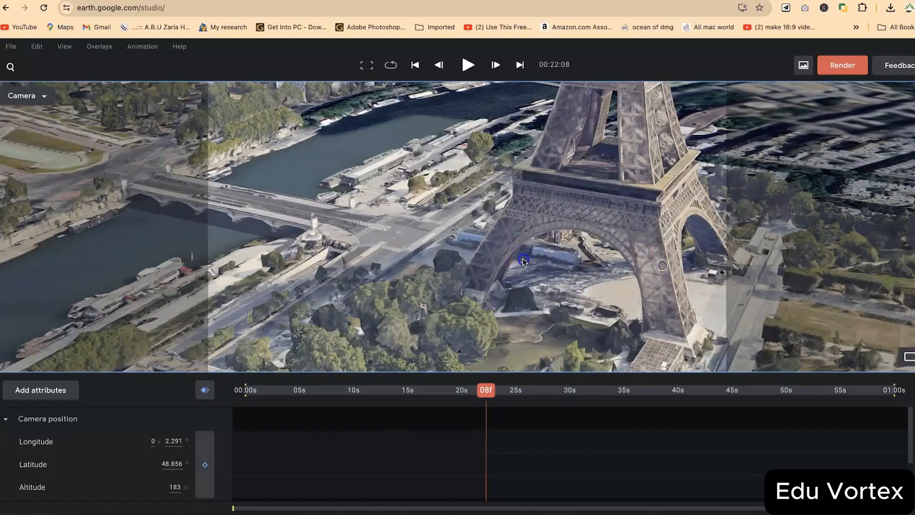
Center the Eiffel Tower's first platform from the south at about 196 m altitude and try moving the camera further toward the Seine
left_click_drag(528, 259, 385, 261)
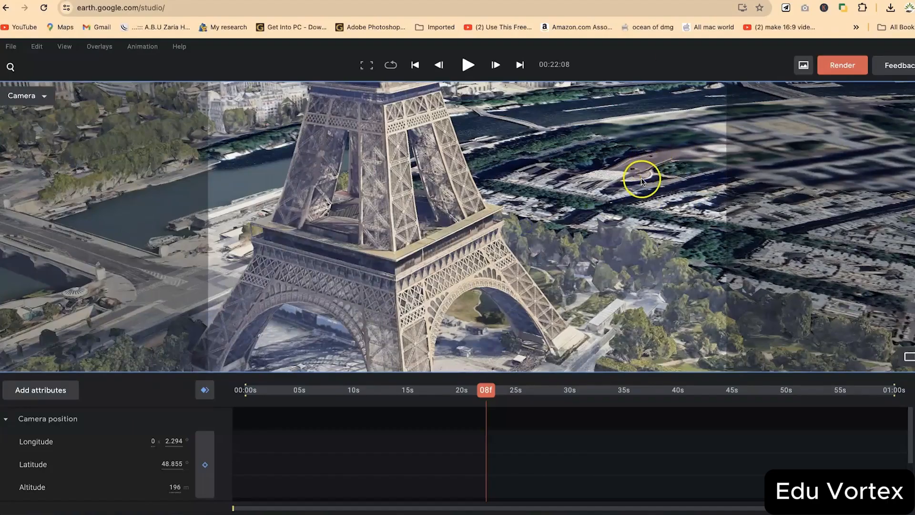
left_click_drag(642, 178, 649, 173)
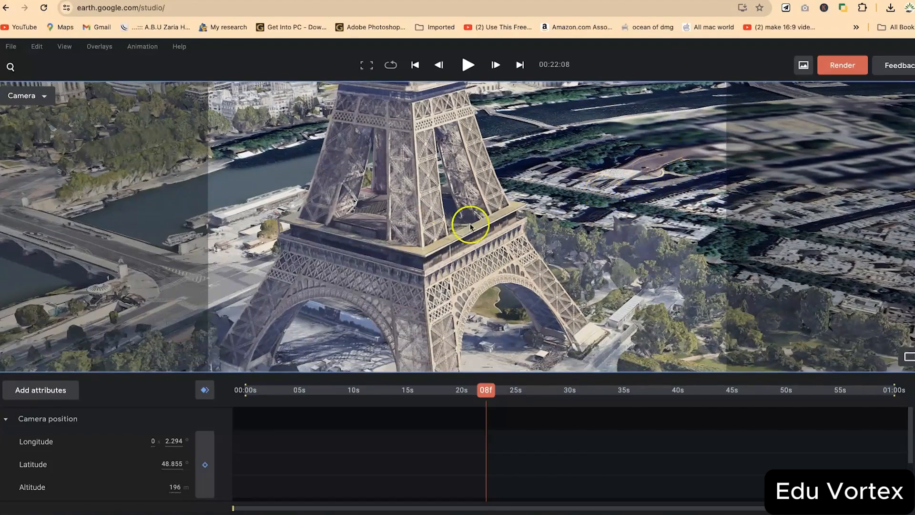
left_click_drag(635, 184, 578, 196)
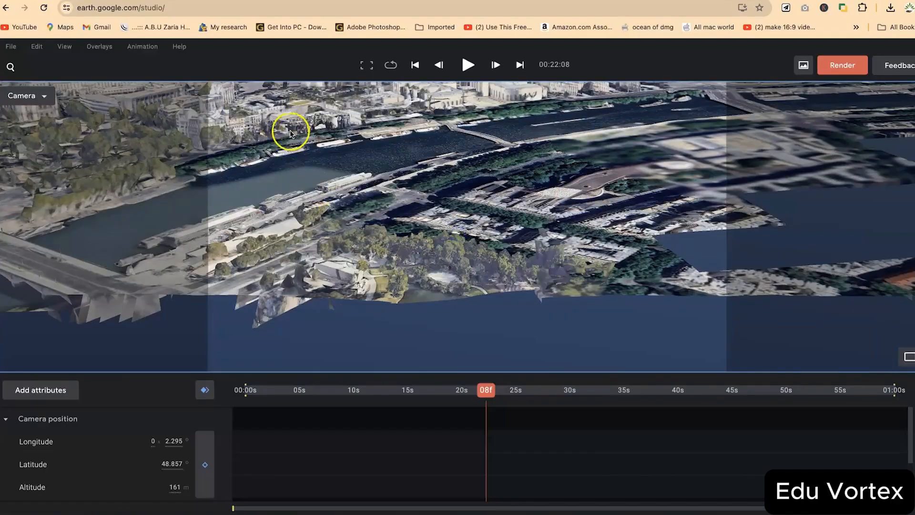
Zoom the camera in on the buildings across the Seine to about 82 m altitude and bring the Eiffel Tower back into view
scroll(261, 113, "up", 5)
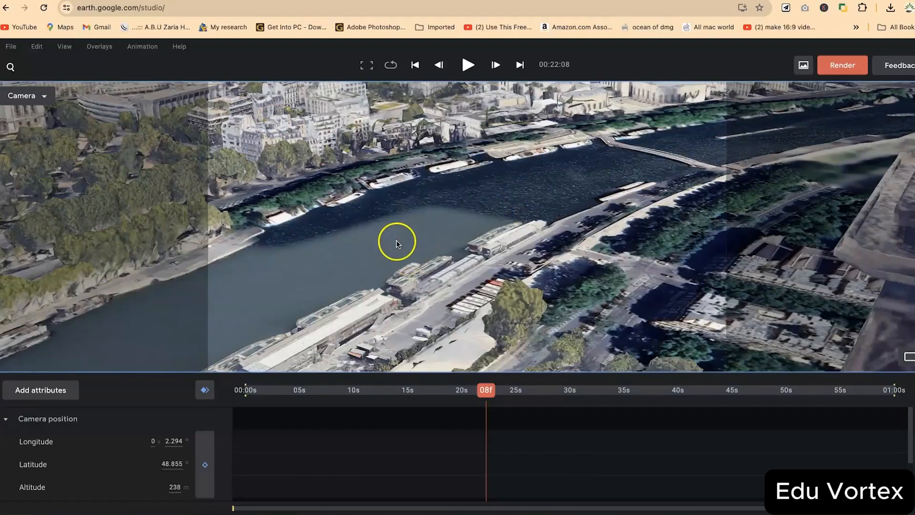
scroll(431, 228, "up", 5)
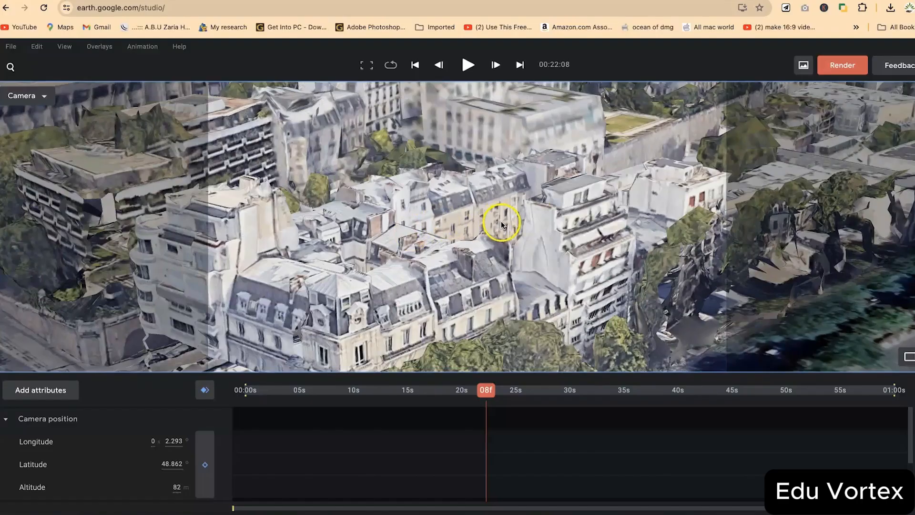
left_click_drag(493, 289, 376, 265)
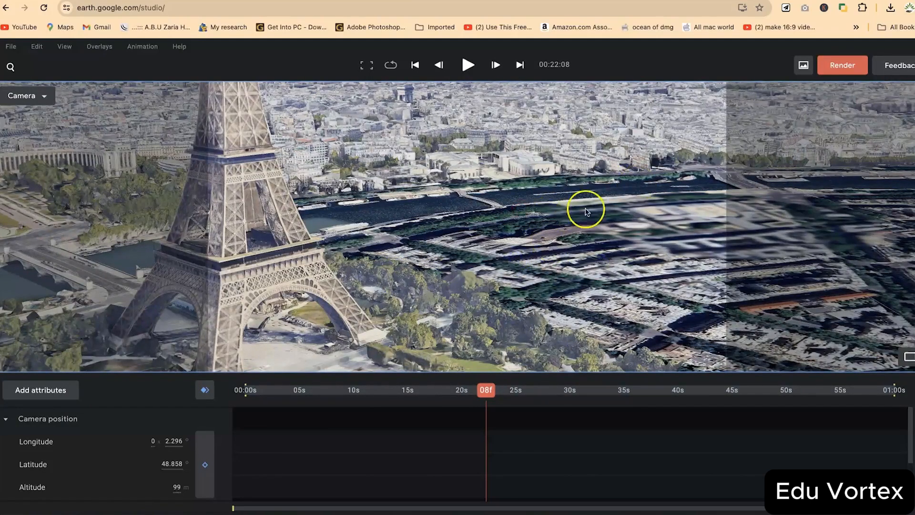
right_click(524, 210)
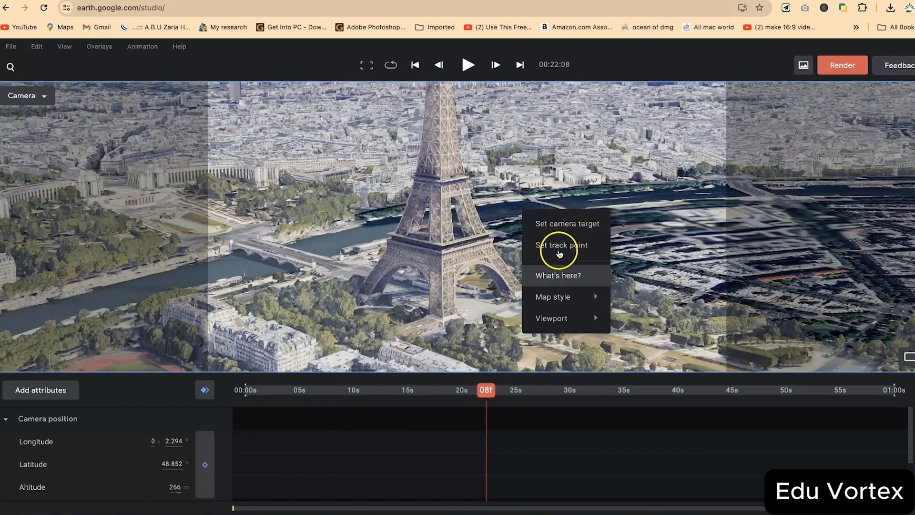
mouse_move(575, 306)
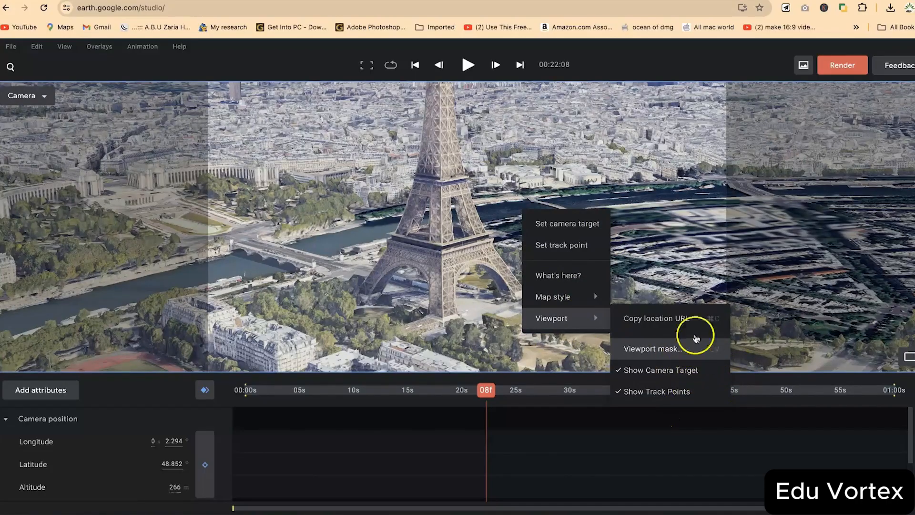
left_click(651, 205)
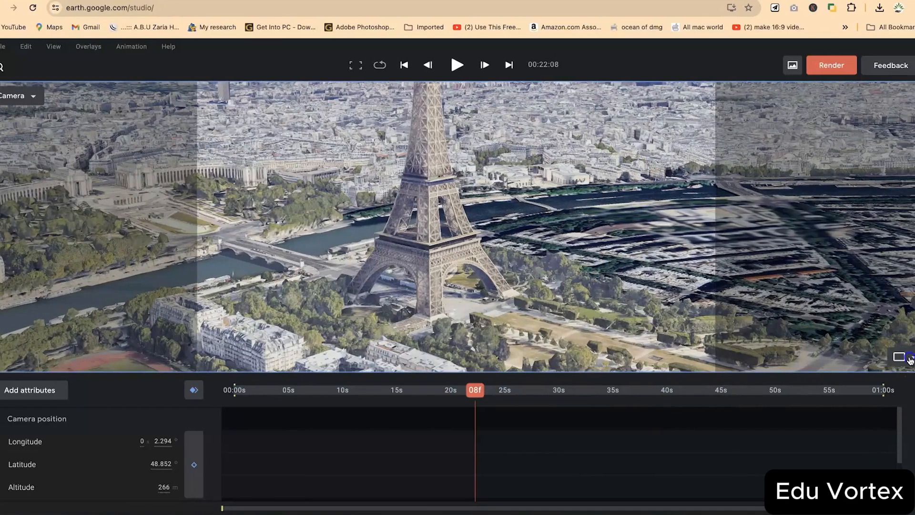
Switch the workspace to the two-view layout with the Top map beside the camera, and check the view directions offered for the map
left_click(909, 358)
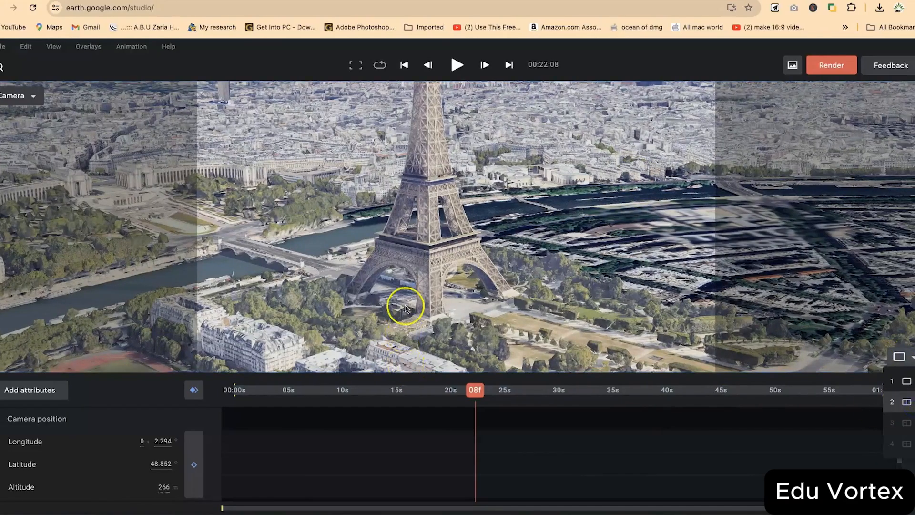
key("2")
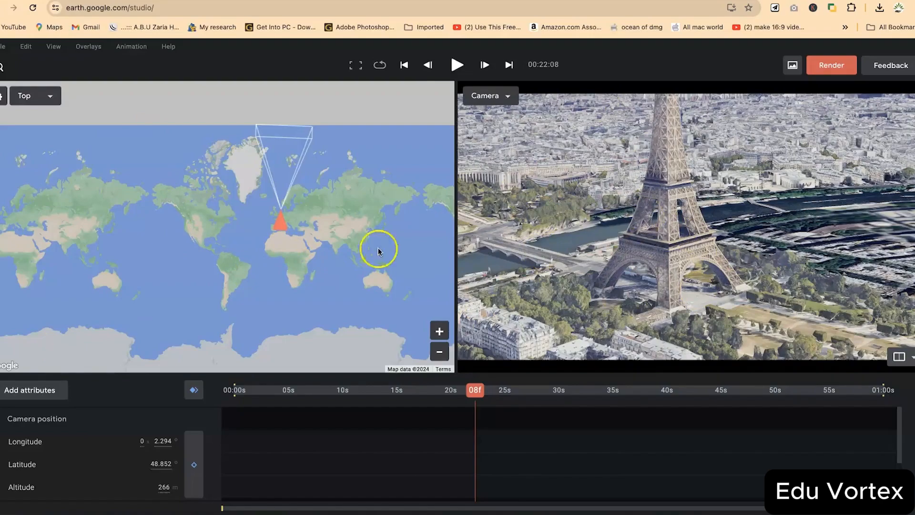
left_click(50, 96)
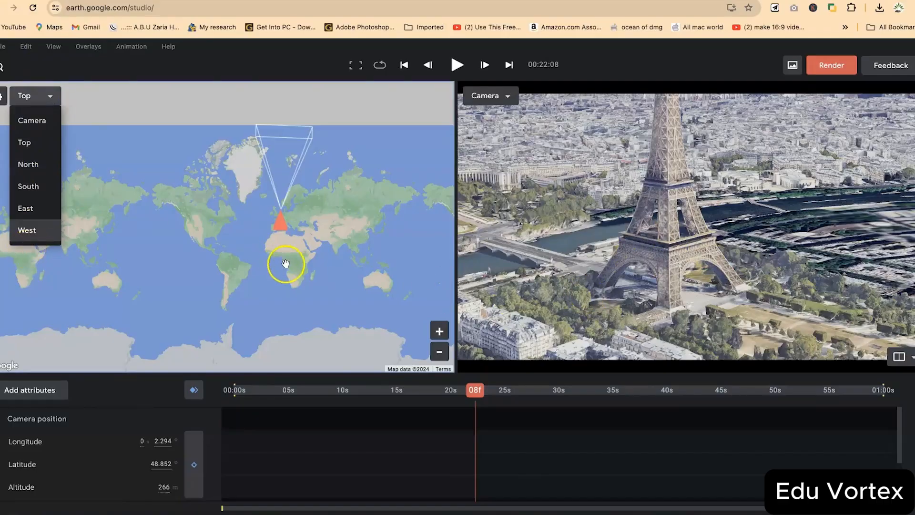
left_click(286, 186)
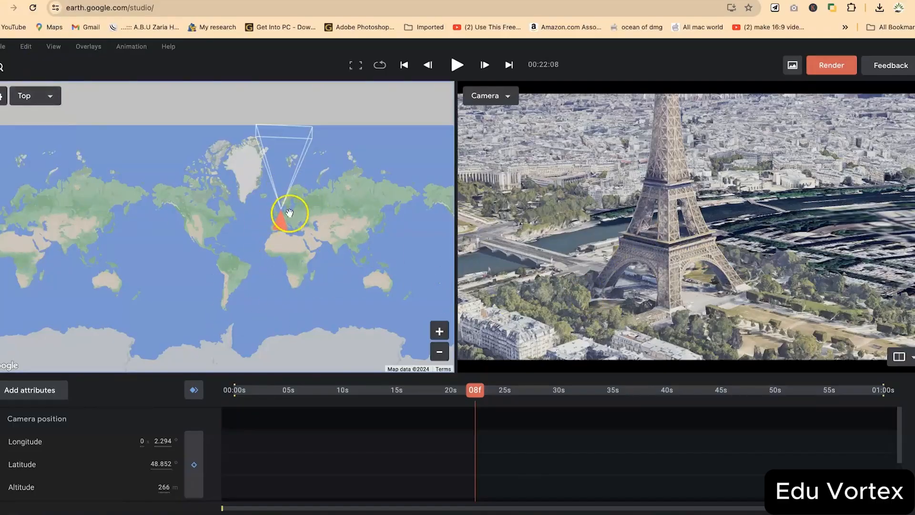
Pan and zoom the Top map from the world view to Western Europe around the camera marker
double_click(282, 247)
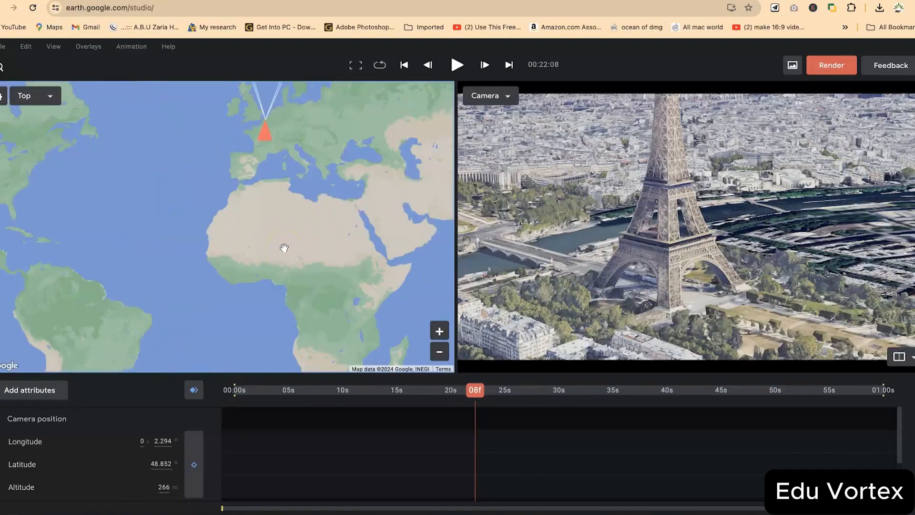
left_click(564, 240)
left_click_drag(306, 184, 304, 214)
mouse_move(287, 343)
left_mouse_down()
mouse_move(337, 250)
mouse_move(138, 253)
mouse_move(347, 291)
left_mouse_up()
left_click_drag(213, 223, 358, 260)
mouse_move(374, 308)
left_mouse_down()
mouse_move(101, 192)
mouse_move(393, 366)
left_mouse_up()
mouse_move(183, 101)
left_mouse_down()
mouse_move(292, 223)
mouse_move(421, 205)
left_mouse_up()
left_click_drag(359, 247, 258, 200)
scroll(257, 201, "up", 3)
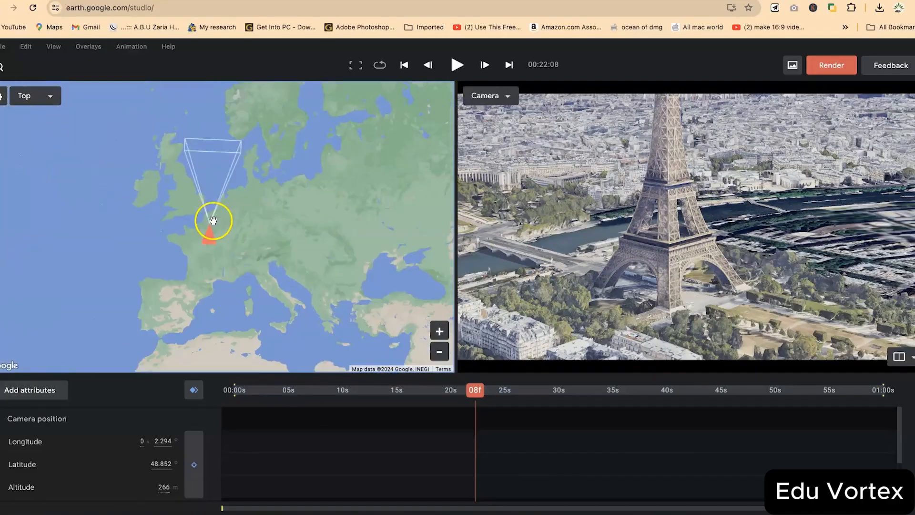
Zoom the Top map in on Paris and bring the camera marker beside the Seine into view
scroll(199, 231, "up", 5)
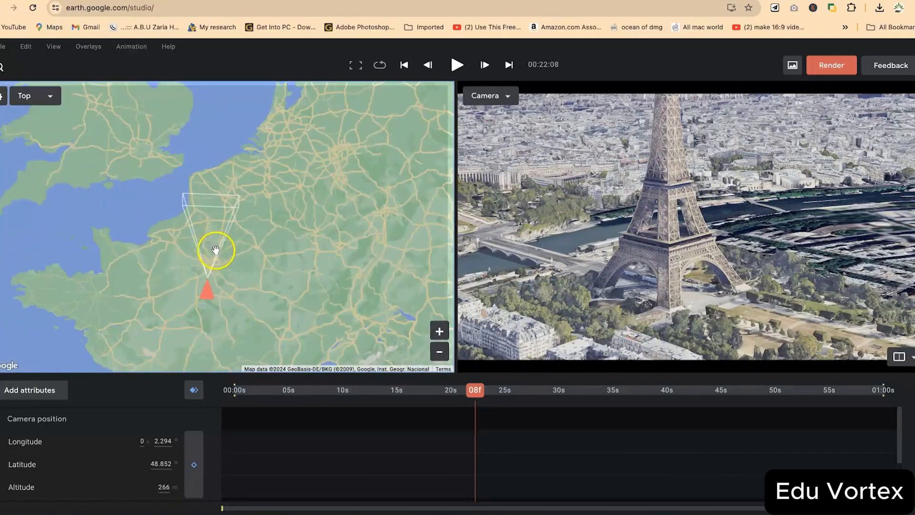
scroll(215, 251, "up", 3)
scroll(231, 139, "up", 3)
left_click_drag(271, 244, 264, 144)
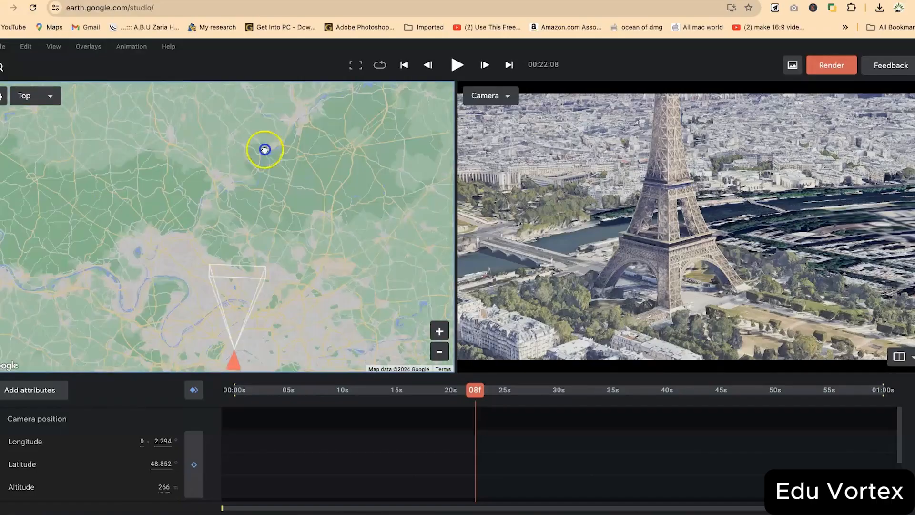
scroll(195, 253, "up", 3)
scroll(318, 276, "up", 3)
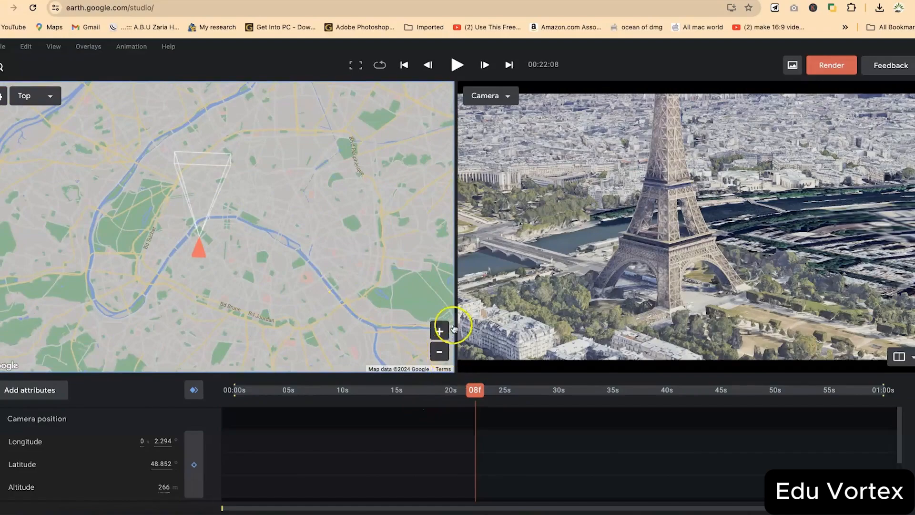
Zoom the Top map out and in around Paris, ending on the central districts with the camera marker in view
left_click(442, 353)
left_click(441, 353)
left_click(441, 353)
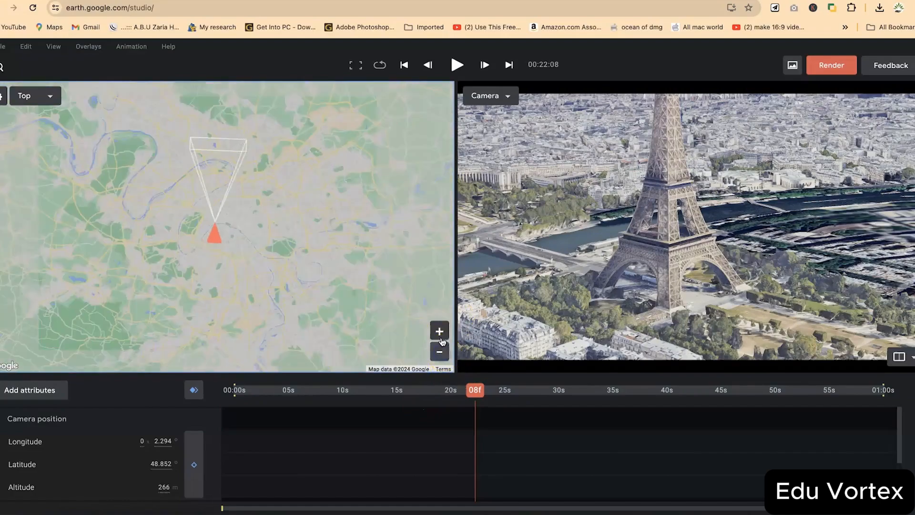
left_click(440, 336)
left_click(441, 336)
left_click(441, 337)
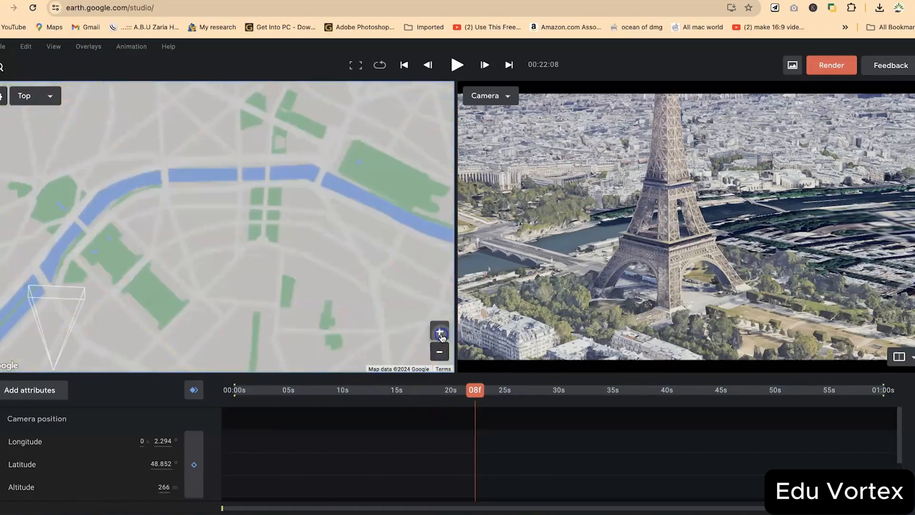
left_click(441, 357)
left_click(440, 353)
left_click(440, 352)
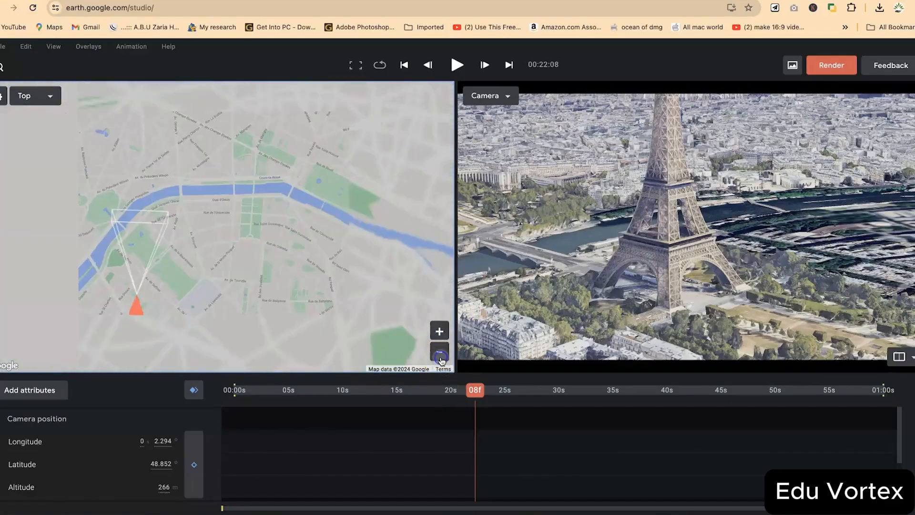
left_click(440, 352)
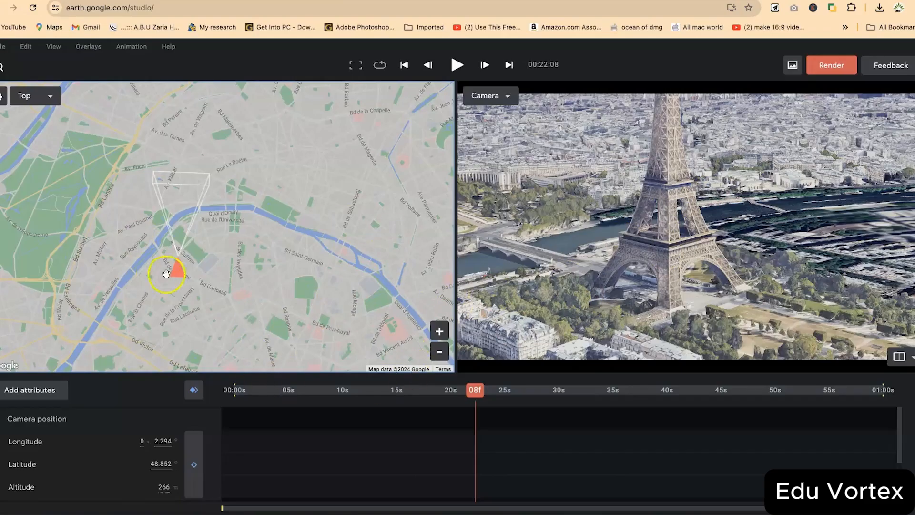
Shift the camera southwest of the Eiffel Tower to about longitude 2.293°, latitude 48.851°, and check its marker on the Top map
left_click_drag(321, 267, 379, 245)
left_click_drag(656, 253, 770, 245)
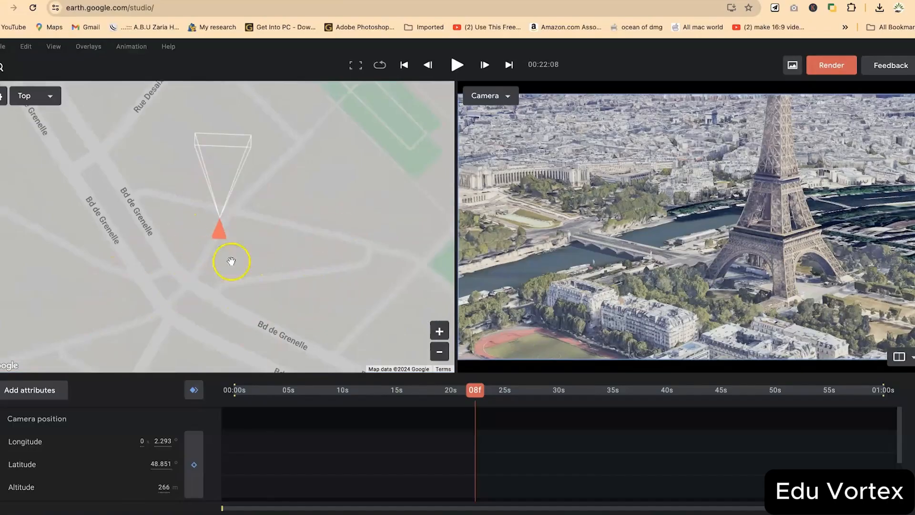
left_click_drag(254, 262, 186, 257)
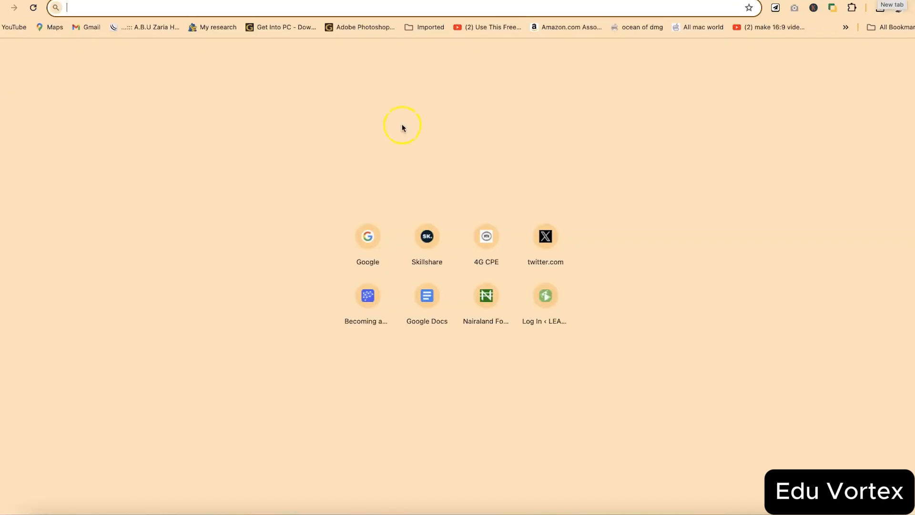
Open earth.google.com/studio in a new tab and create a blank project named Landmarks with the default settings
type("earth.google.com/studio")
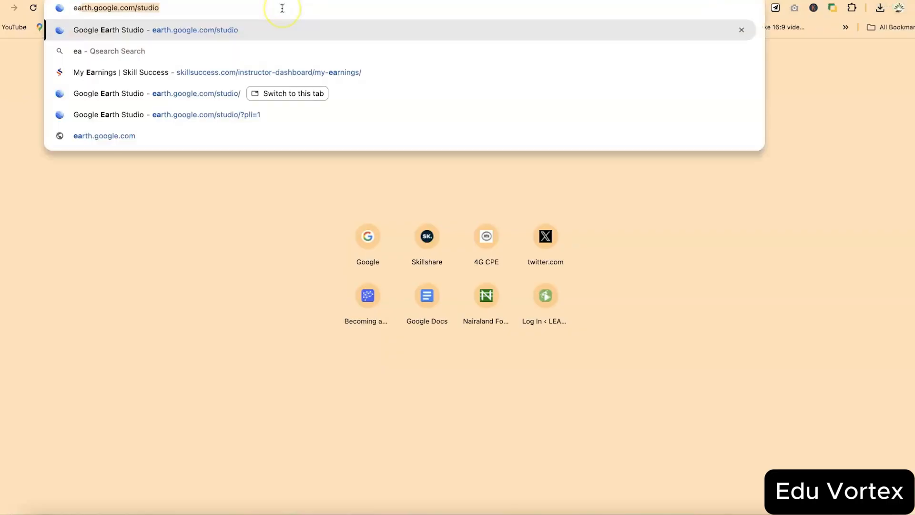
key("Return")
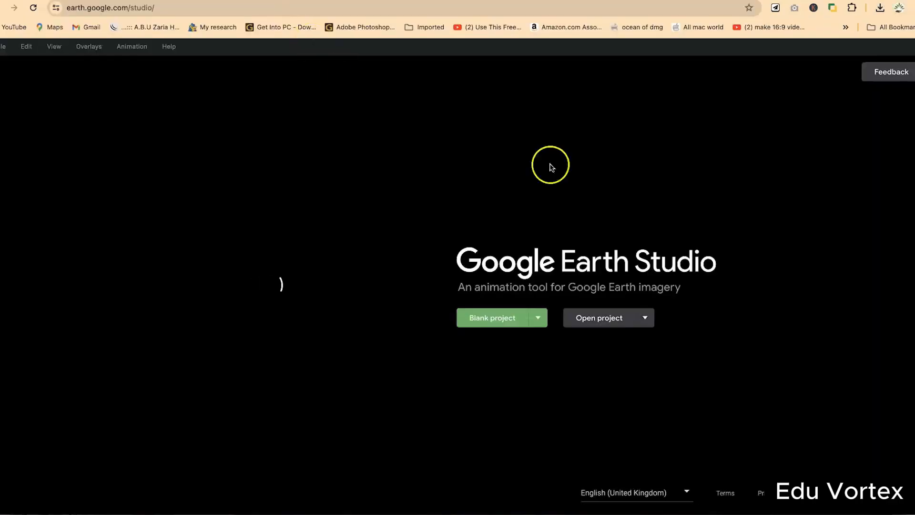
left_click(487, 312)
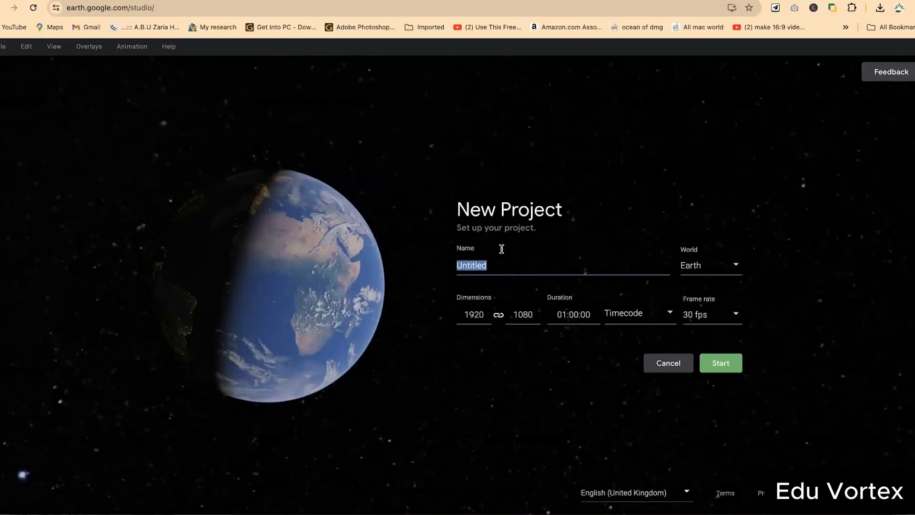
type("Landmarks")
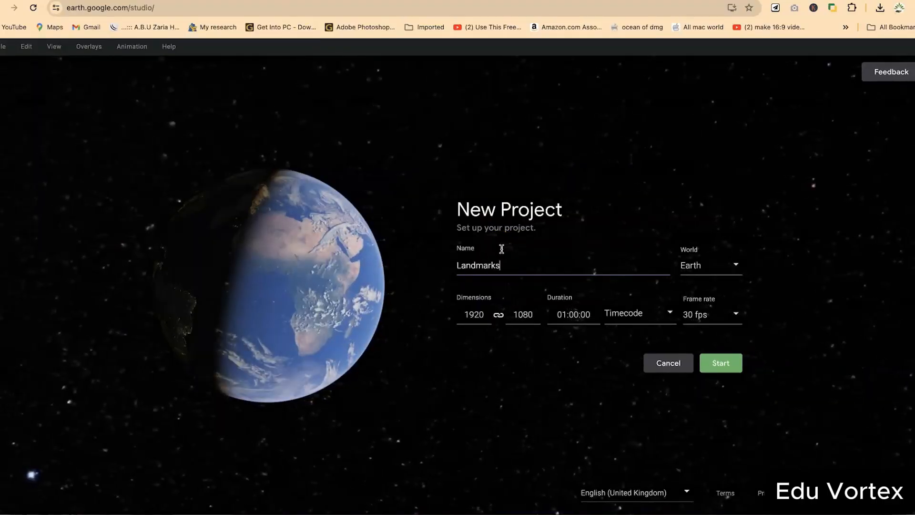
left_click(706, 367)
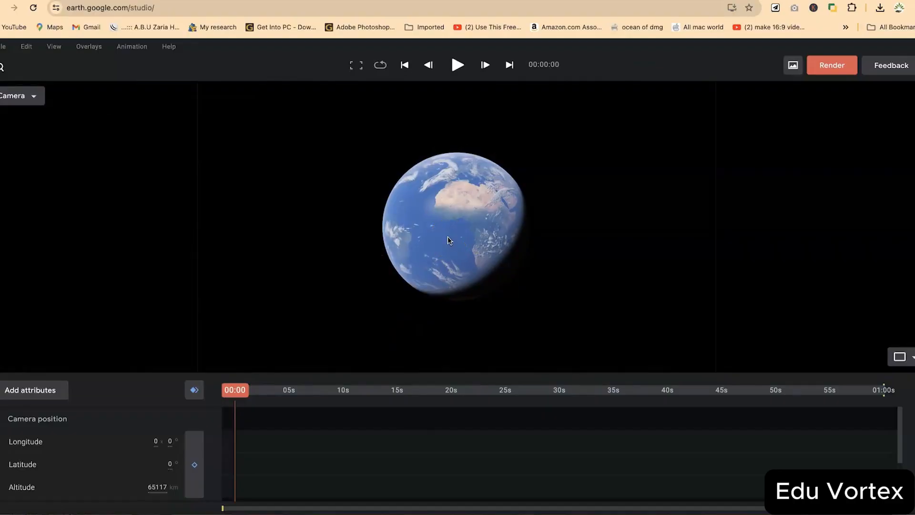
Rotate the globe to southern Africa and zoom the camera in to about 7123 km altitude
left_click_drag(467, 239, 458, 215)
scroll(461, 217, "up", 5)
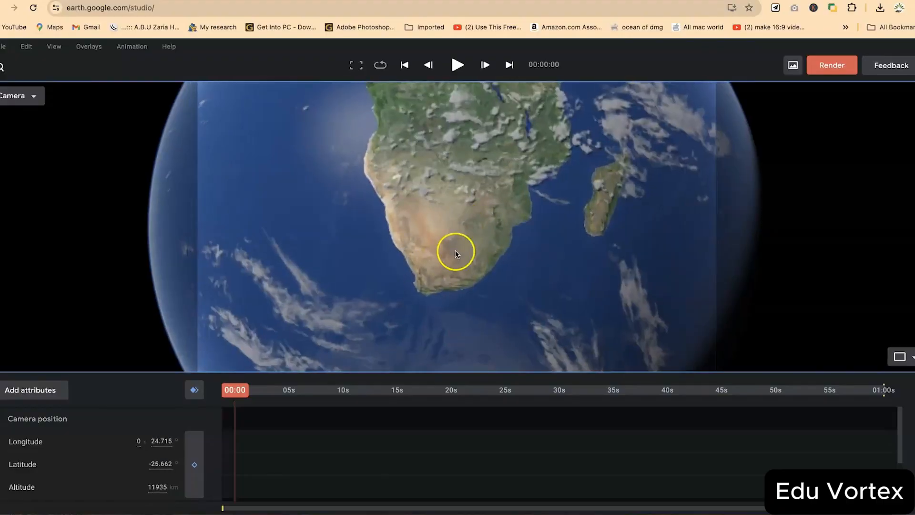
scroll(451, 235, "down", 2)
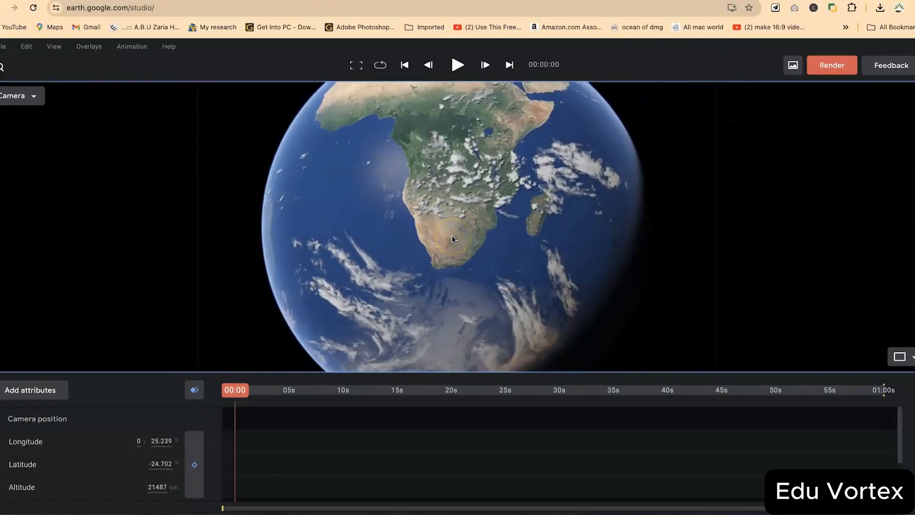
scroll(452, 235, "up", 3)
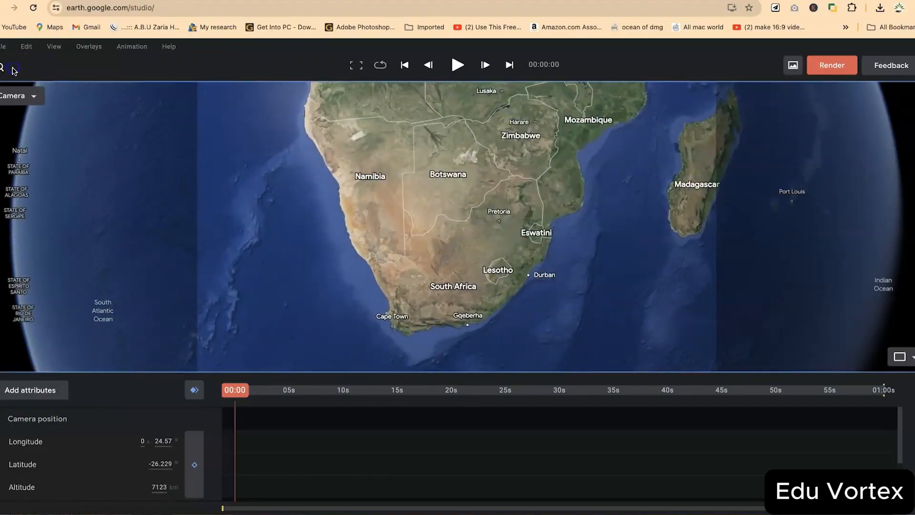
Search for the Eiffel Tower on Avenue Anatole France and move the camera to it
left_click(1, 66)
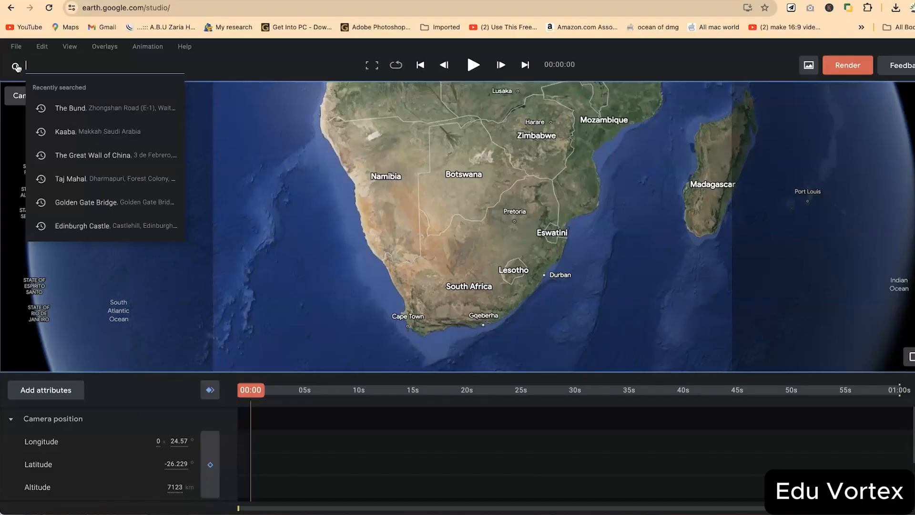
type("eiff")
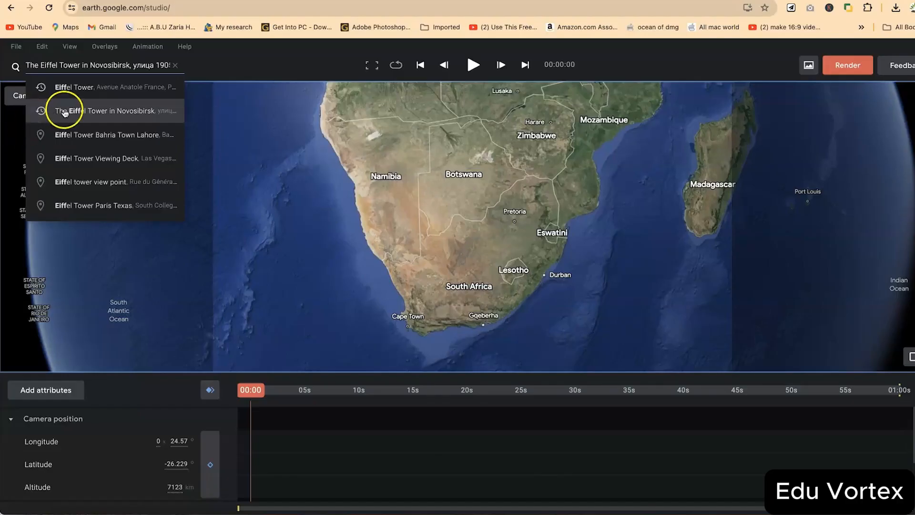
left_click(94, 93)
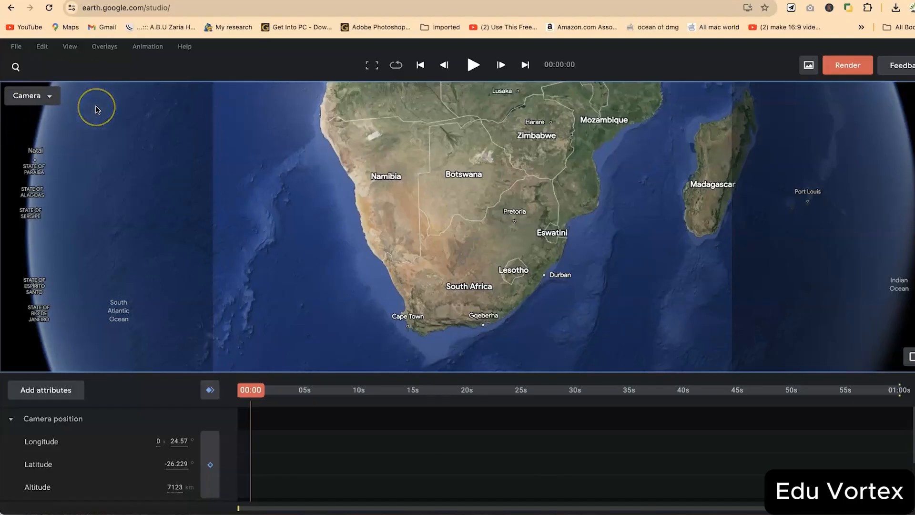
left_click(67, 91)
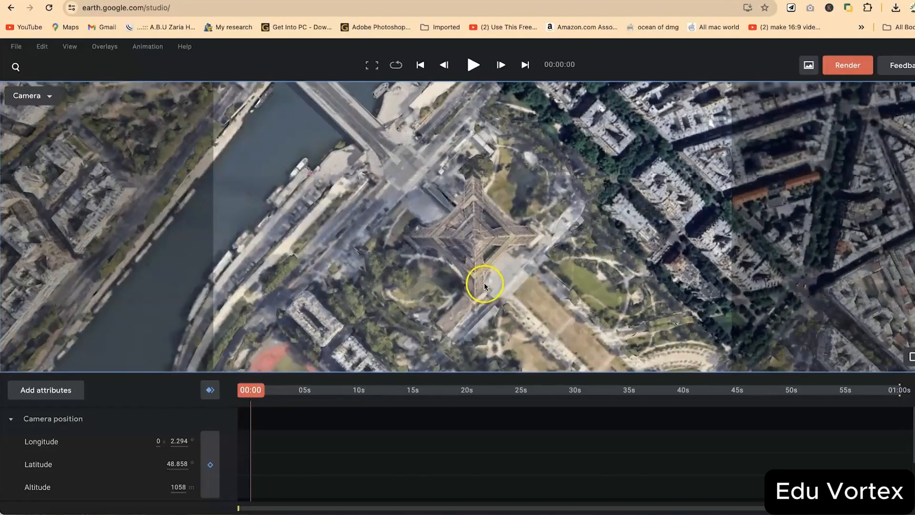
Adjust the overhead camera so the Eiffel Tower is centered from about 1727 m altitude
left_click_drag(477, 275, 500, 272)
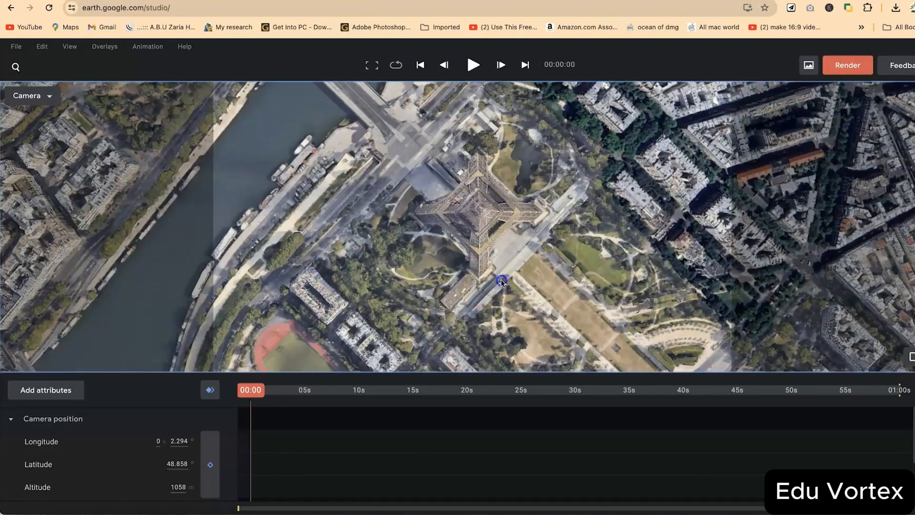
left_click_drag(502, 281, 540, 295)
scroll(539, 295, "up", 5)
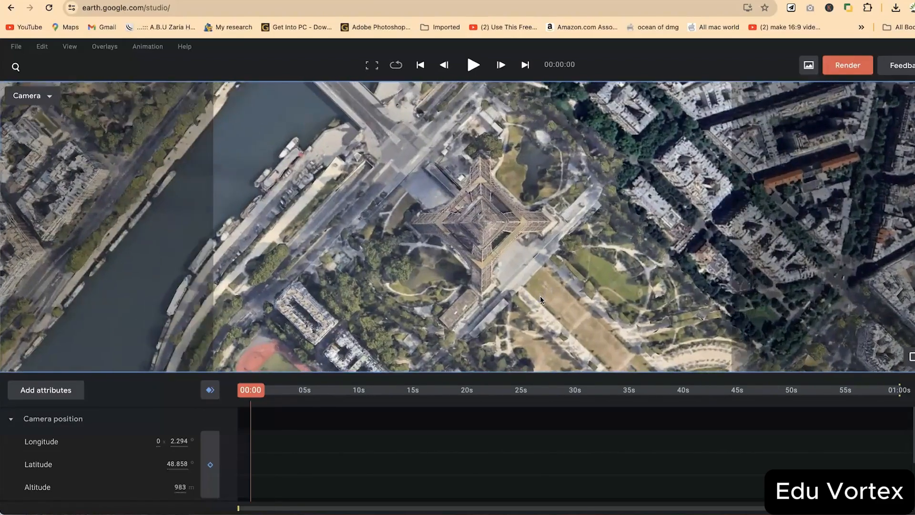
scroll(539, 296, "down", 10)
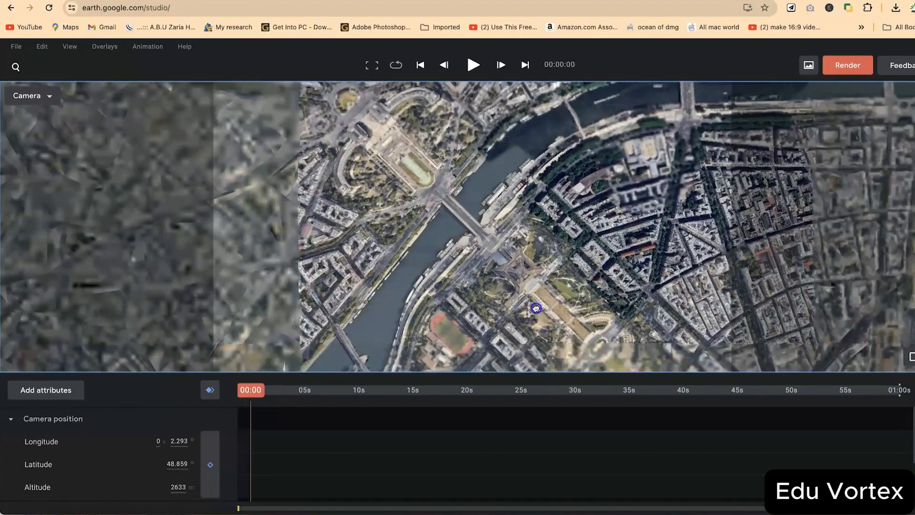
left_click_drag(537, 309, 514, 281)
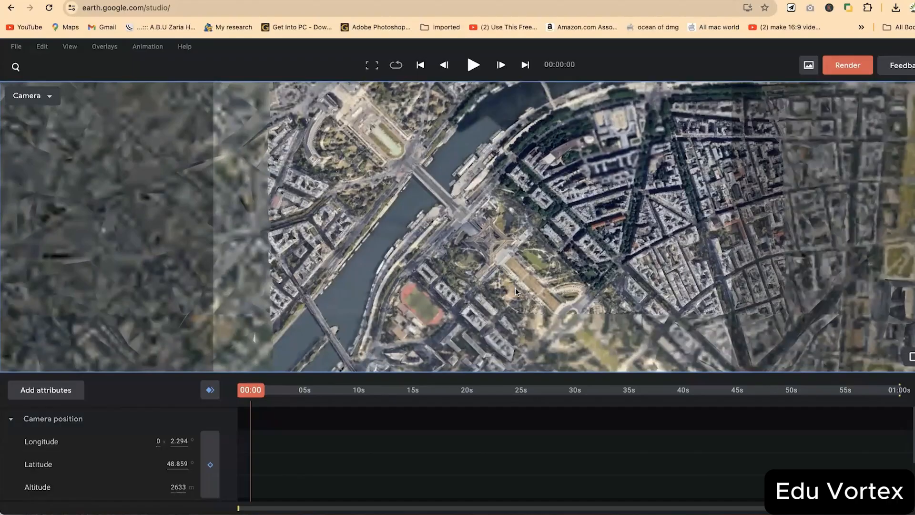
scroll(516, 287, "up", 5)
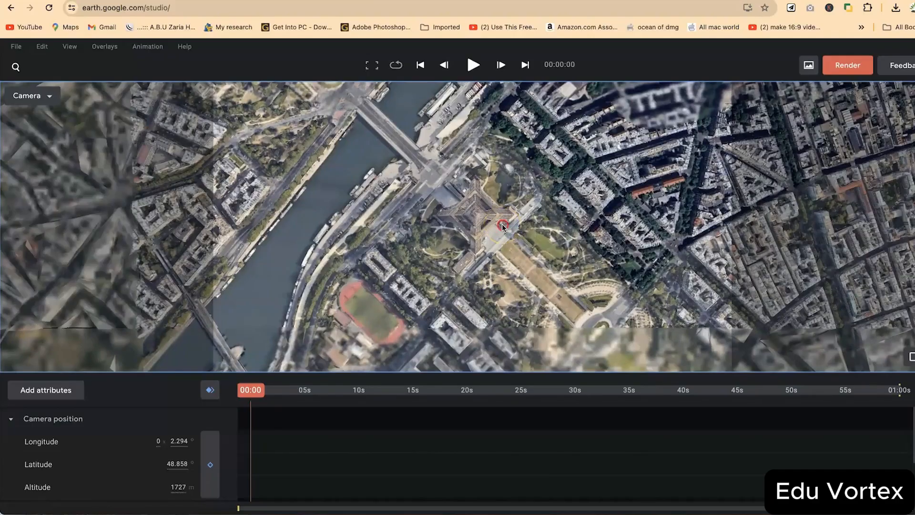
Tilt the camera to an oblique view and move it close to the Eiffel Tower's lower arches, at about 92 m altitude
middle_click_drag(502, 224, 510, 173)
scroll(510, 173, "up", 5)
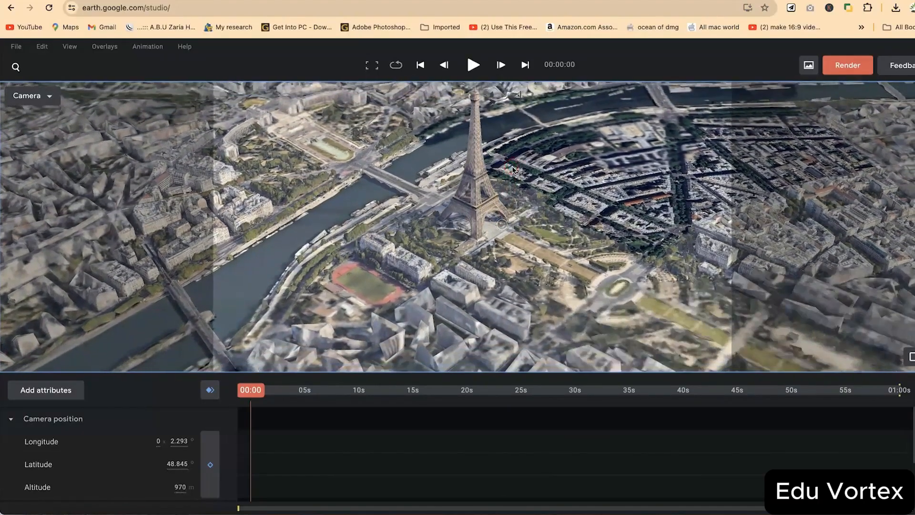
scroll(478, 235, "up", 5)
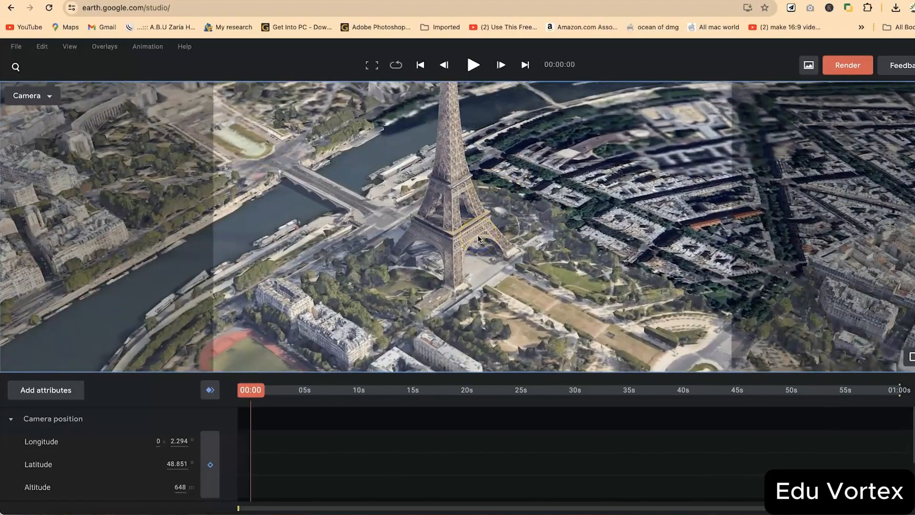
scroll(430, 275, "up", 1)
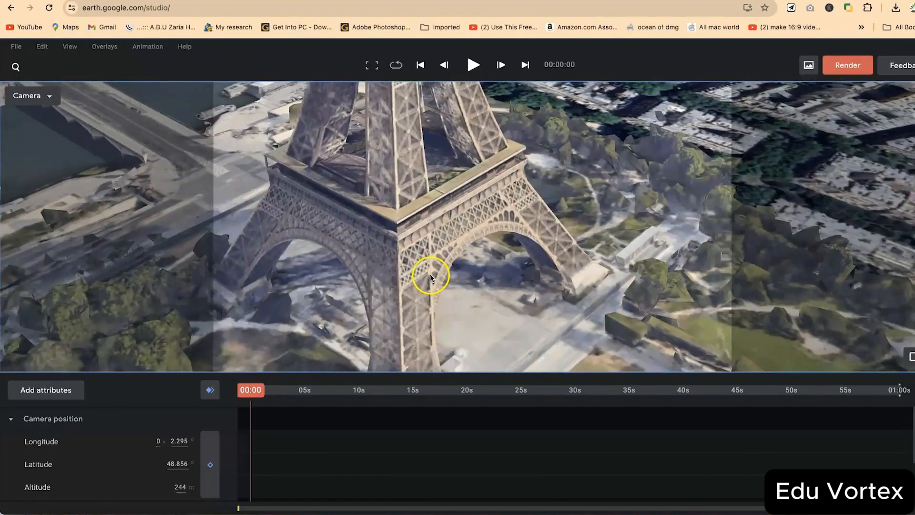
scroll(374, 287, "up", 1)
scroll(374, 288, "up", 4)
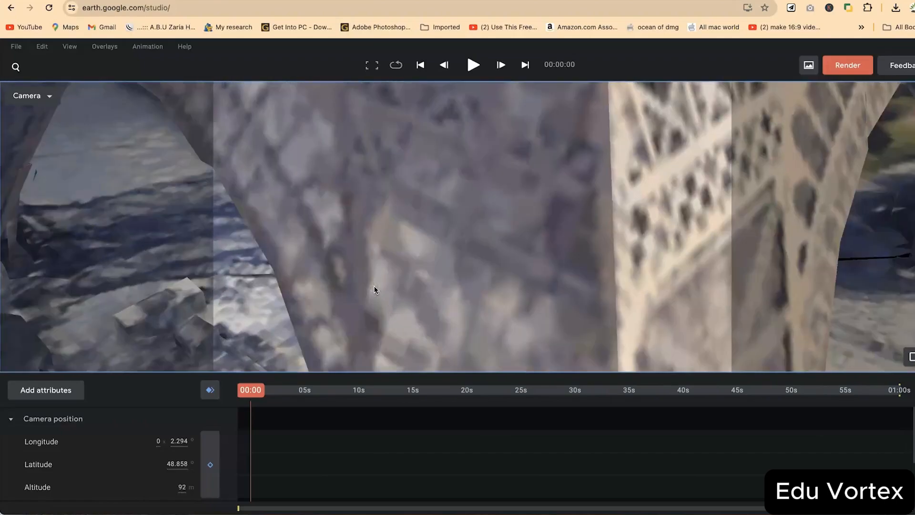
Pull the camera back and circle the Eiffel Tower, ending at about longitude 2.298°, latitude 48.859° and altitude 220 m
scroll(375, 290, "down", 5)
left_click_drag(376, 290, 252, 279)
left_click_drag(620, 276, 454, 280)
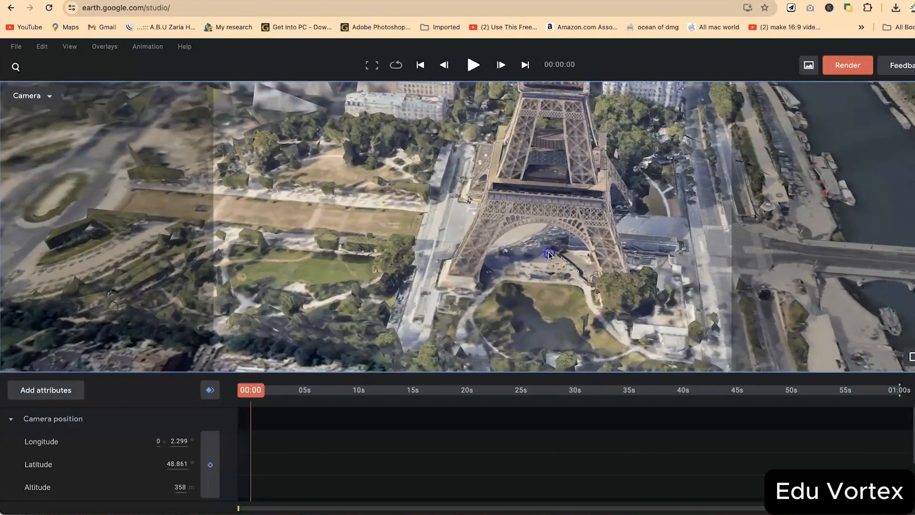
left_click_drag(549, 253, 453, 292)
scroll(501, 273, "up", 3)
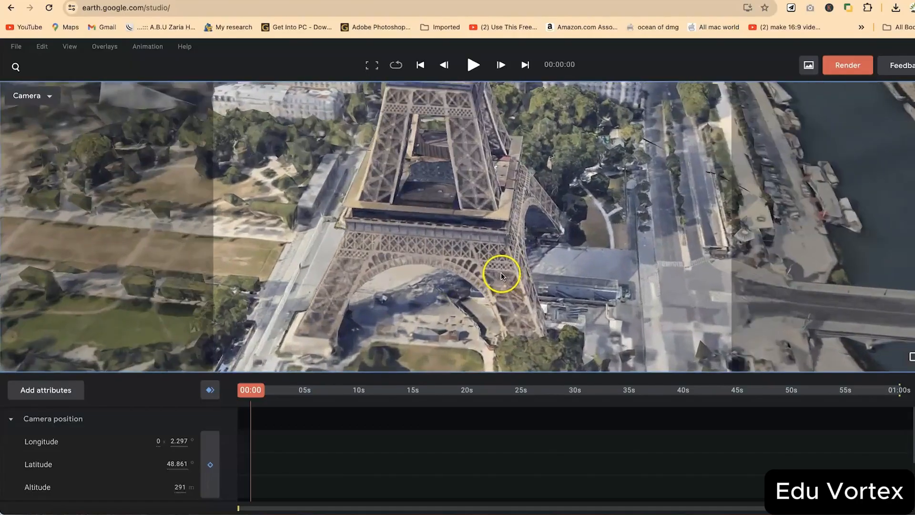
left_click_drag(502, 276, 604, 259)
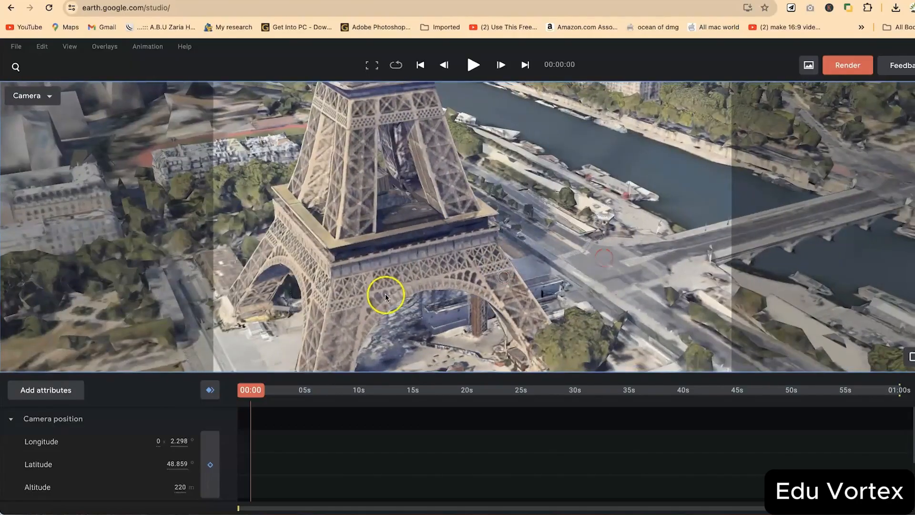
Circle the Eiffel Tower and pull the camera back to a wide aerial view of Paris at about 1605 m altitude
left_click_drag(385, 295, 509, 281)
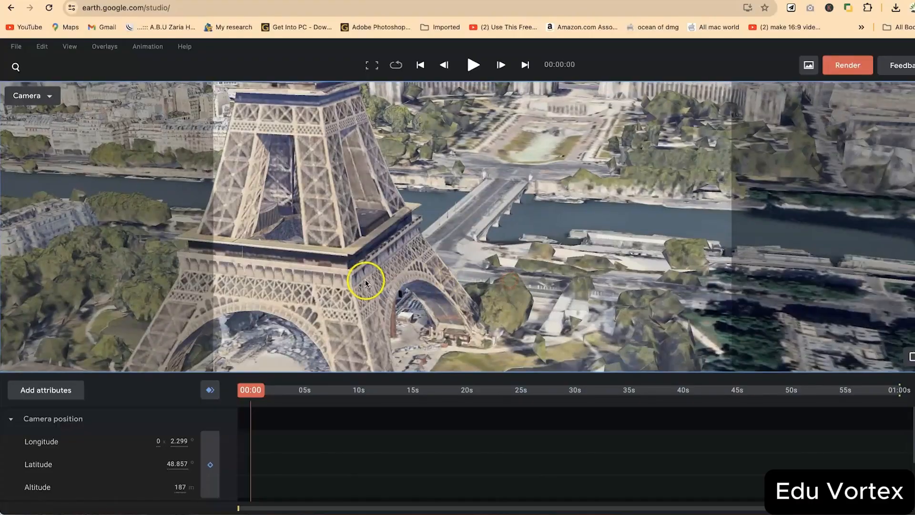
left_click_drag(365, 283, 458, 272)
scroll(397, 271, "down", 5)
left_click_drag(385, 265, 519, 219)
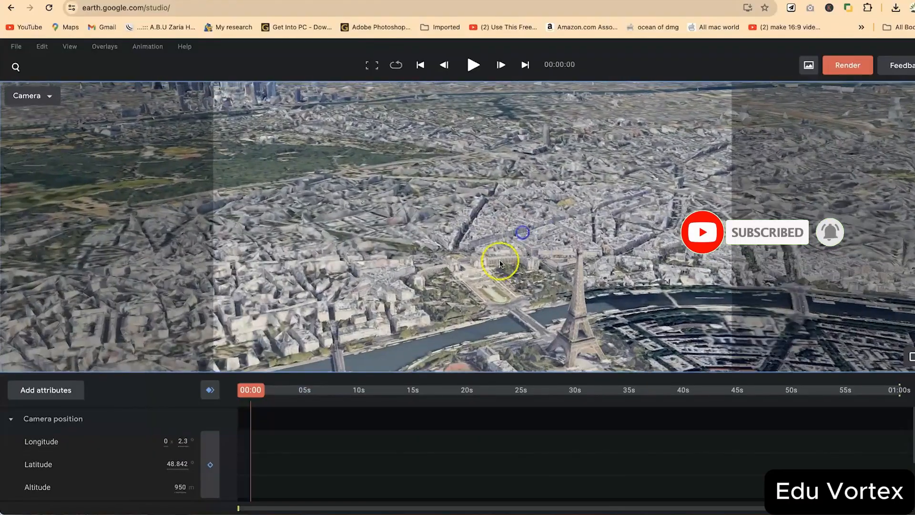
double_click(589, 294)
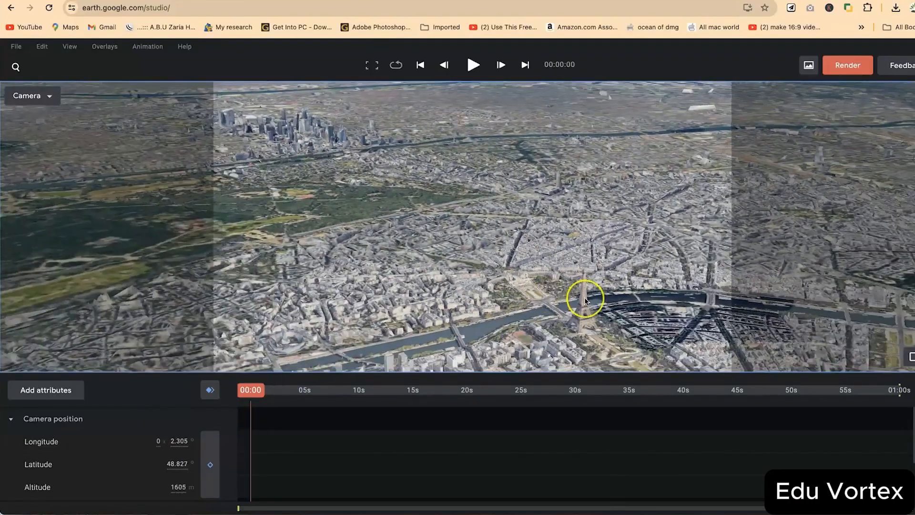
Move the camera in on the Eiffel Tower's shaft at about 213 m altitude and pull it back to about 581 m
scroll(584, 296, "down", 8)
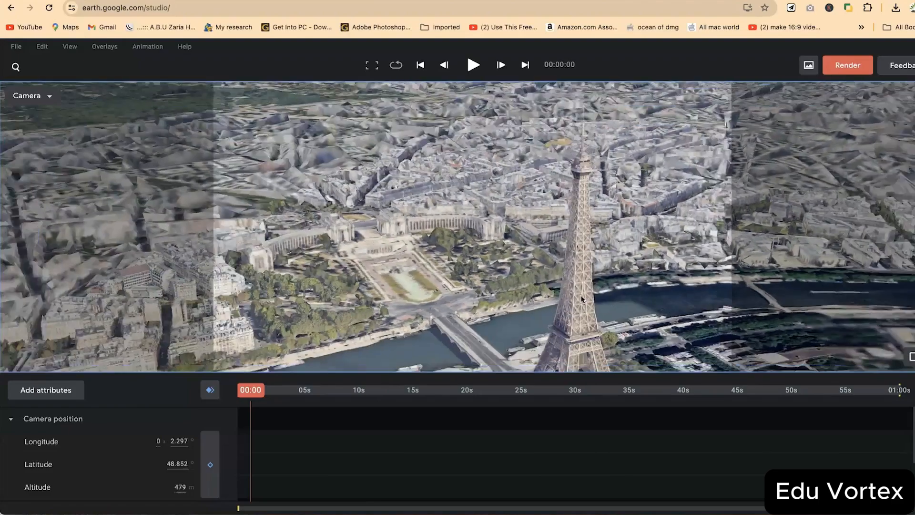
scroll(582, 299, "up", 10)
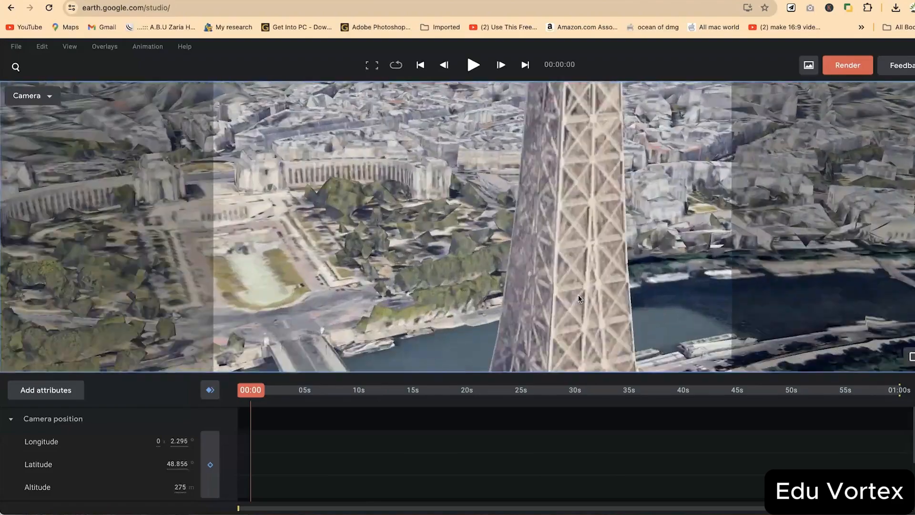
scroll(575, 300, "down", 7)
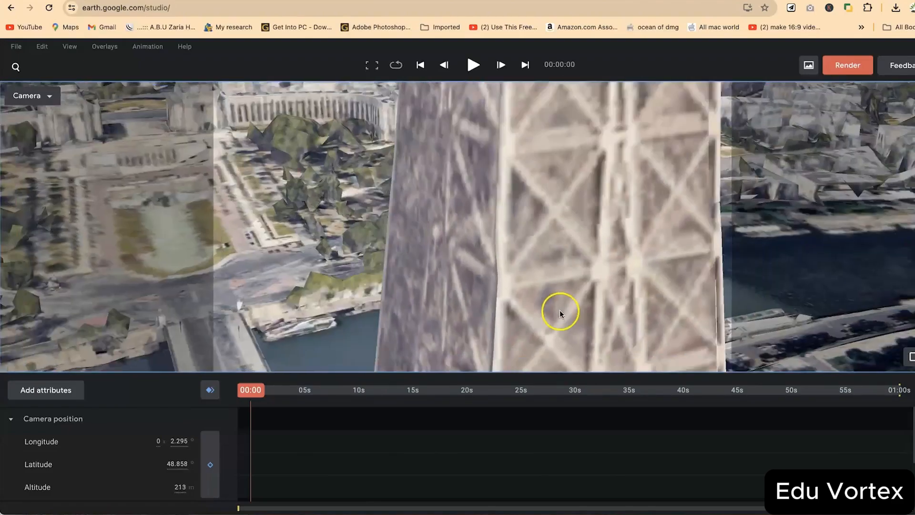
scroll(585, 299, "down", 3)
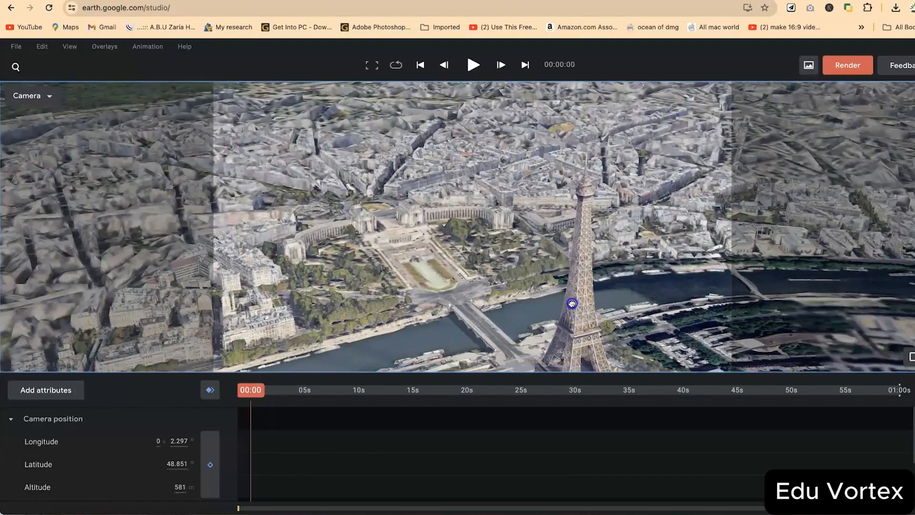
Bring the Eiffel Tower's base into view and move the camera in to its front arch at about 107 m altitude
left_click_drag(572, 303, 545, 225)
scroll(583, 296, "up", 6)
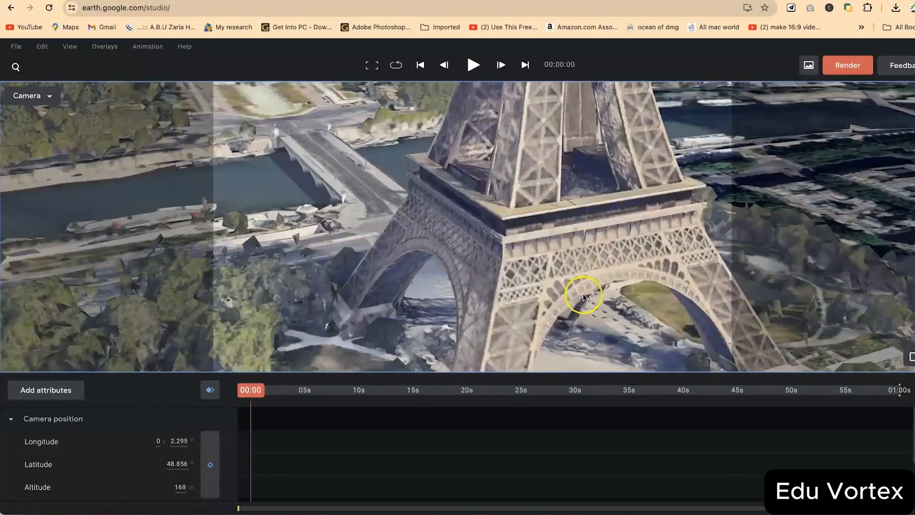
scroll(583, 295, "down", 3)
left_click_drag(586, 298, 496, 260)
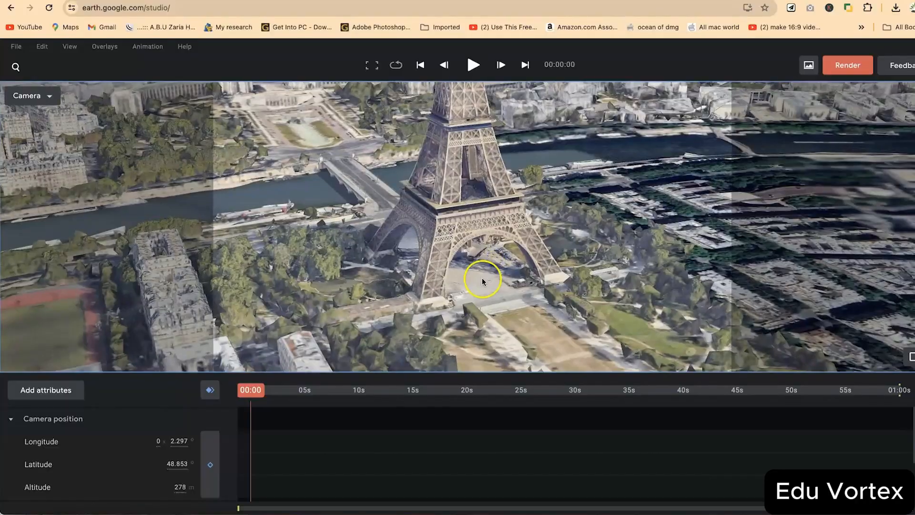
scroll(482, 277, "up", 5)
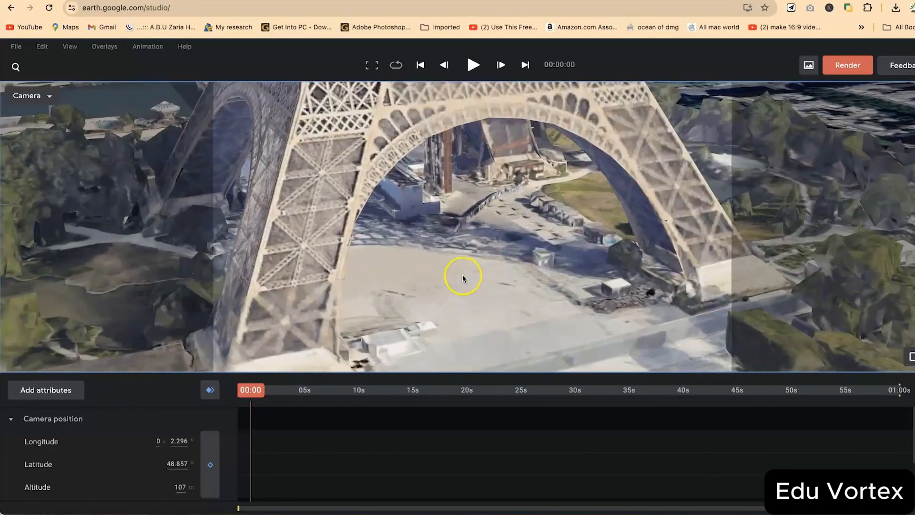
Pull the camera back and orbit the Eiffel Tower to about longitude 2.295°, latitude 48.85° and altitude 422 m
scroll(443, 264, "down", 5)
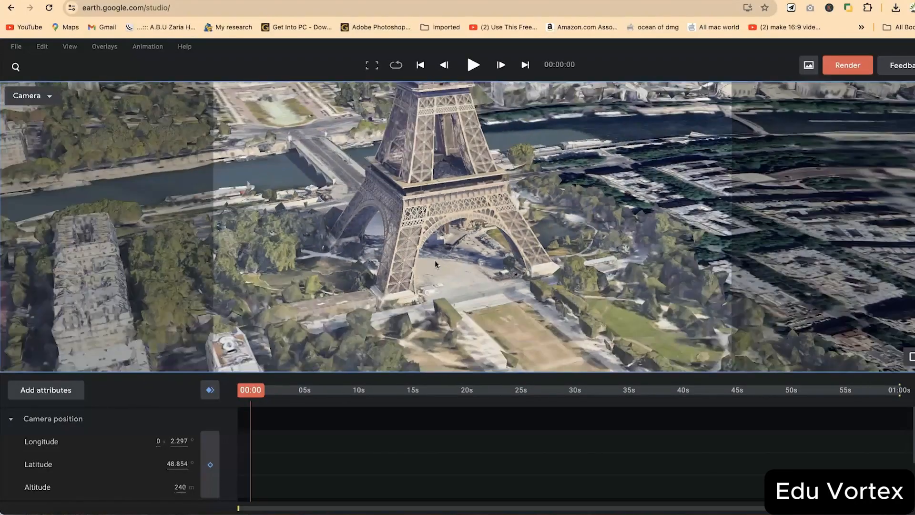
scroll(440, 252, "down", 5)
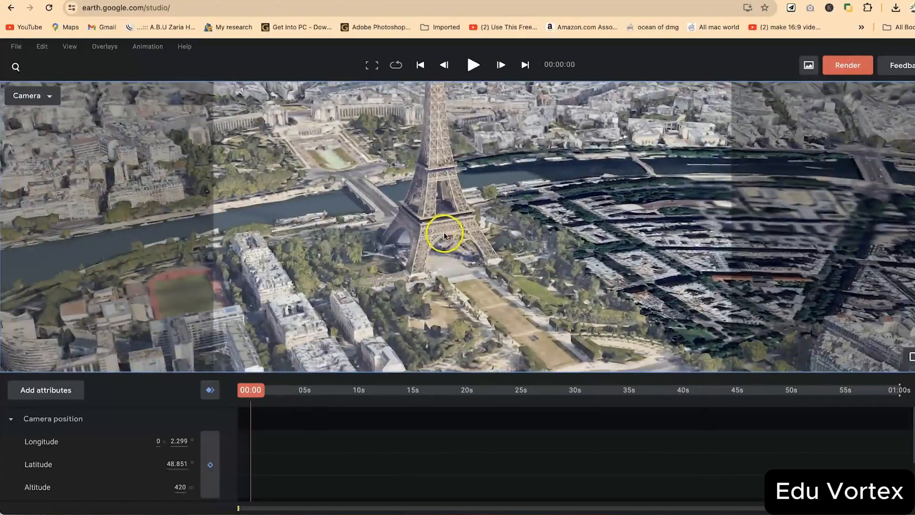
left_click_drag(431, 238, 480, 226)
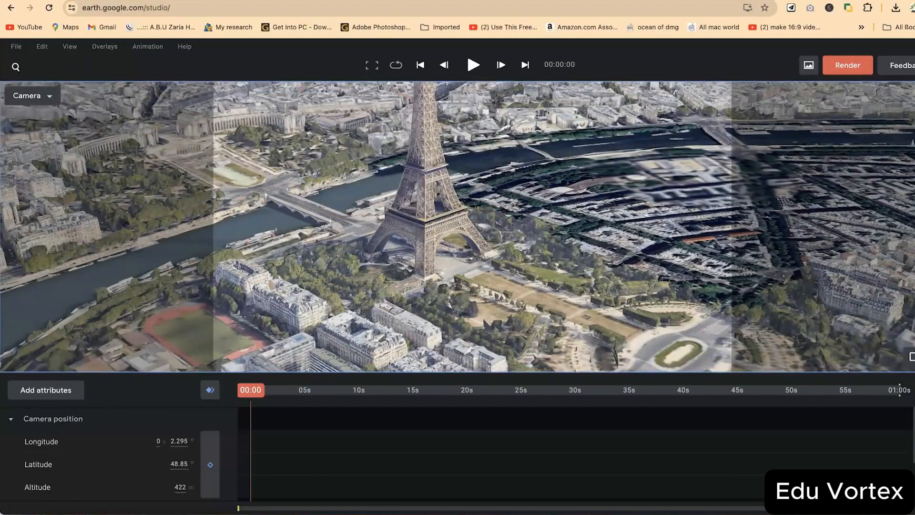
Search for London Bridge, London, UK and move the camera to it
left_click(17, 67)
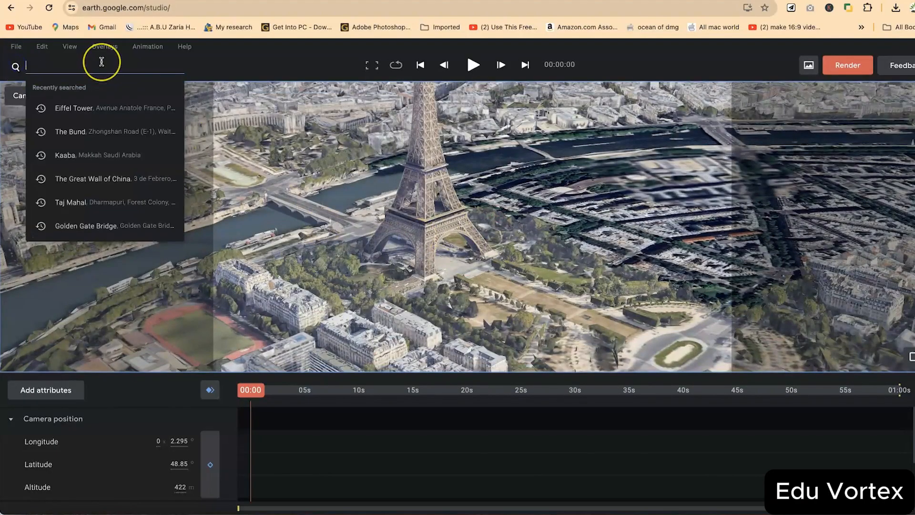
type("lo")
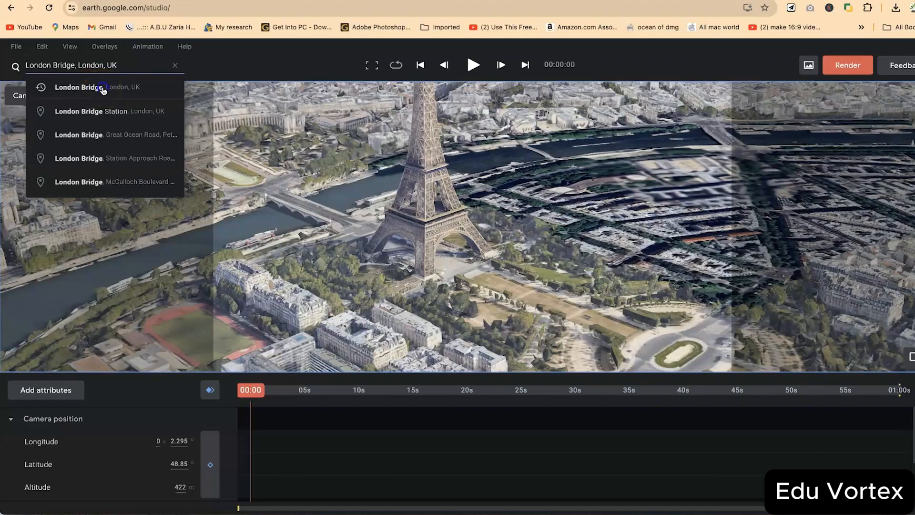
left_click(103, 89)
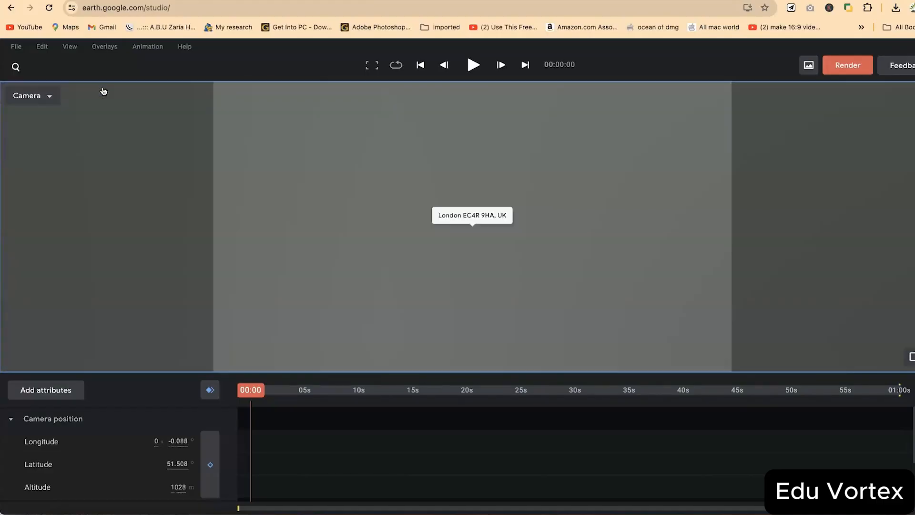
Tilt the camera to an oblique view and move it in on Tower Bridge, angled along its span at about 161 m altitude
scroll(462, 333, "down", 5)
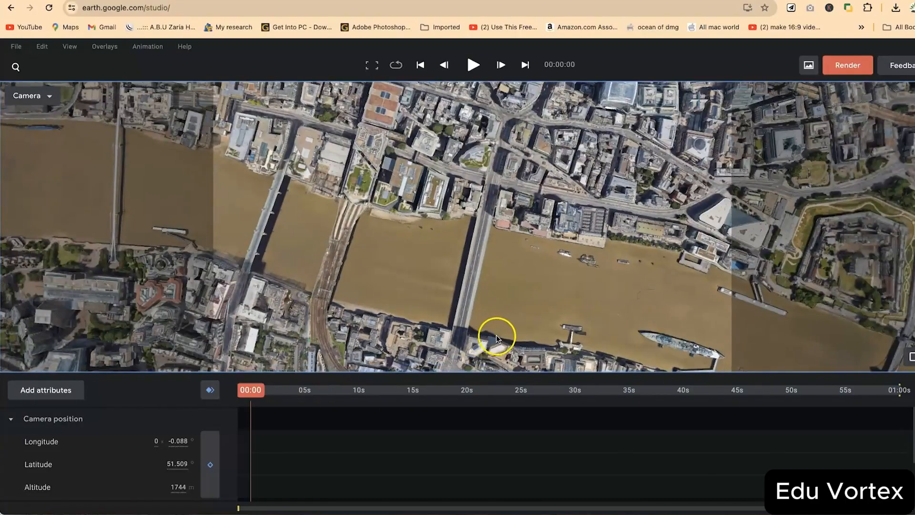
left_click_drag(497, 334, 485, 223, "shift")
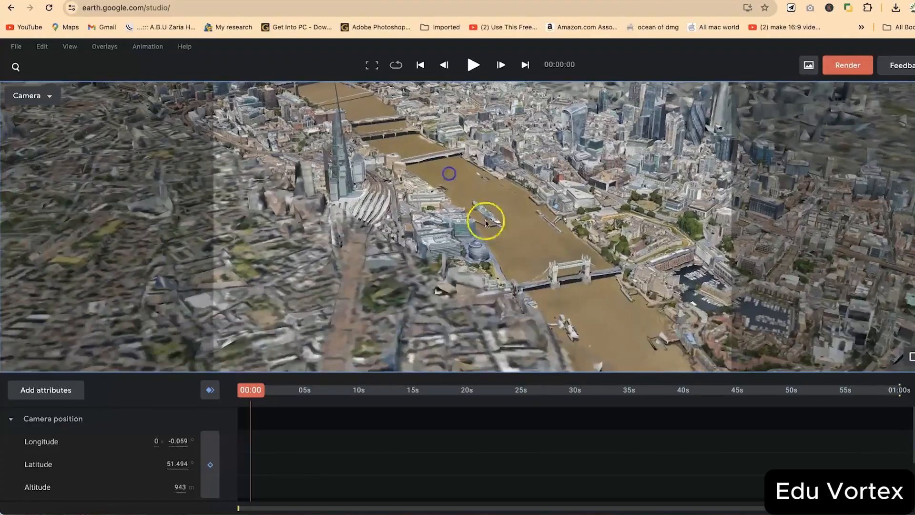
scroll(582, 270, "up", 5)
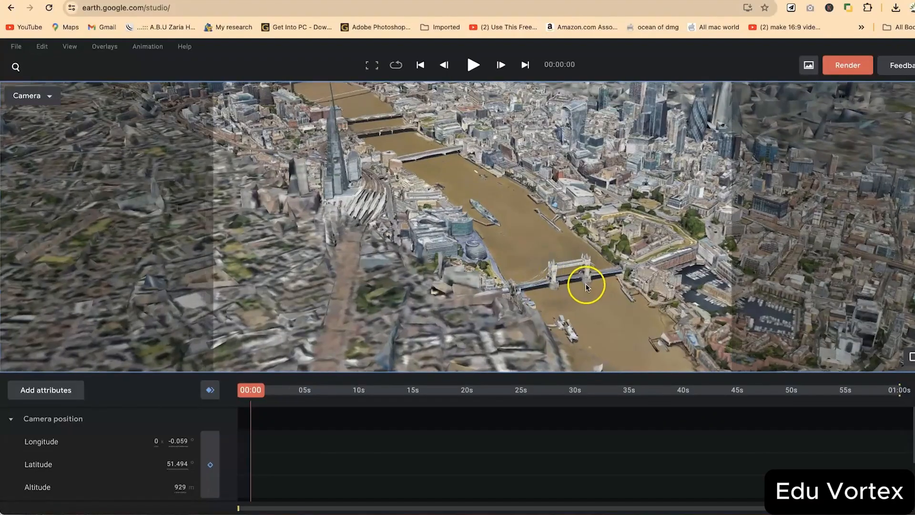
scroll(574, 286, "up", 4)
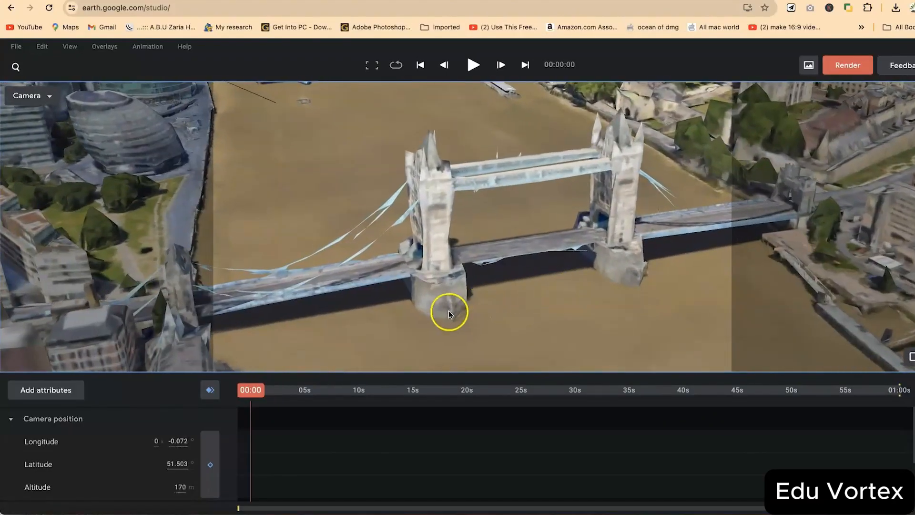
left_click_drag(429, 310, 517, 308, "shift")
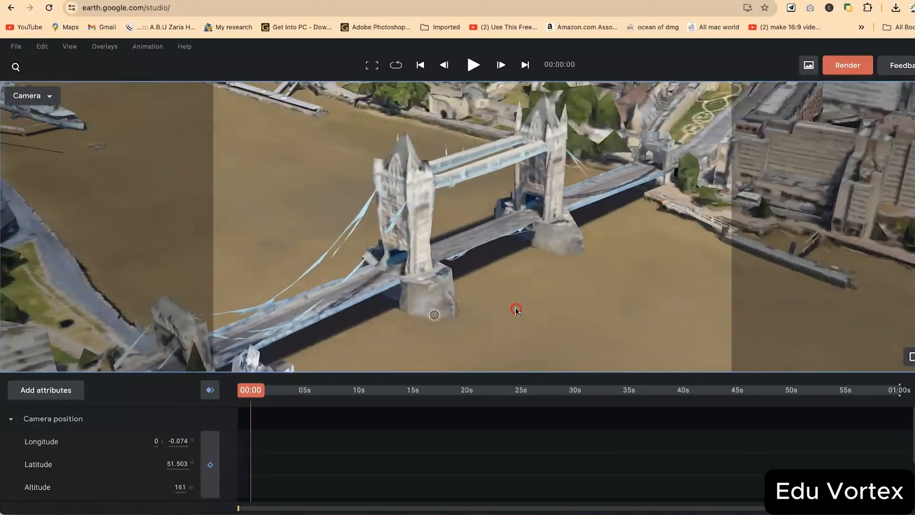
Move the camera down to Tower Bridge's roadway at about 30 m altitude and pull it back to view both towers from about 108 m
scroll(437, 248, "up", 5)
scroll(436, 254, "up", 3)
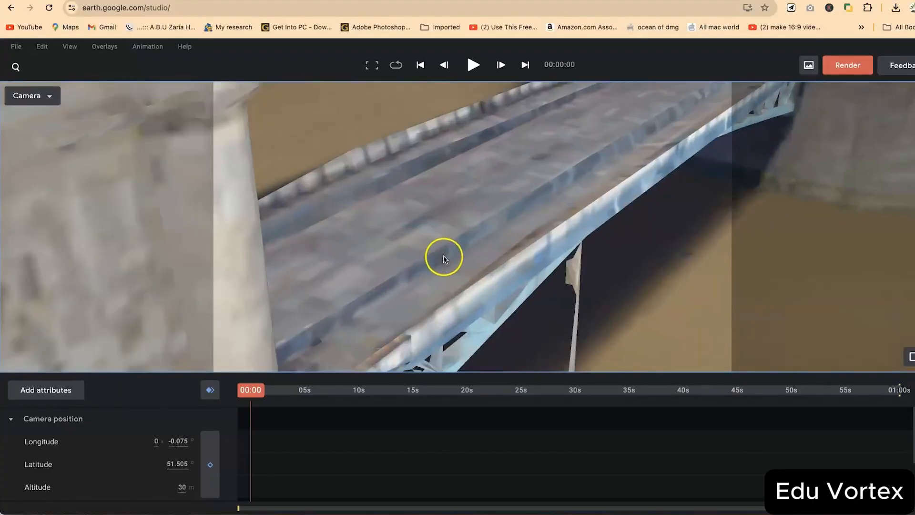
scroll(445, 259, "down", 2)
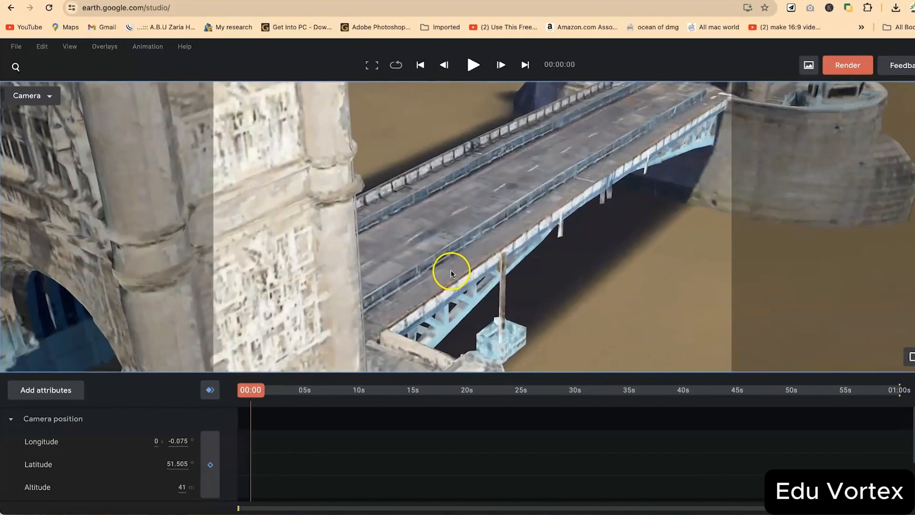
scroll(452, 273, "down", 5)
scroll(453, 268, "up", 3)
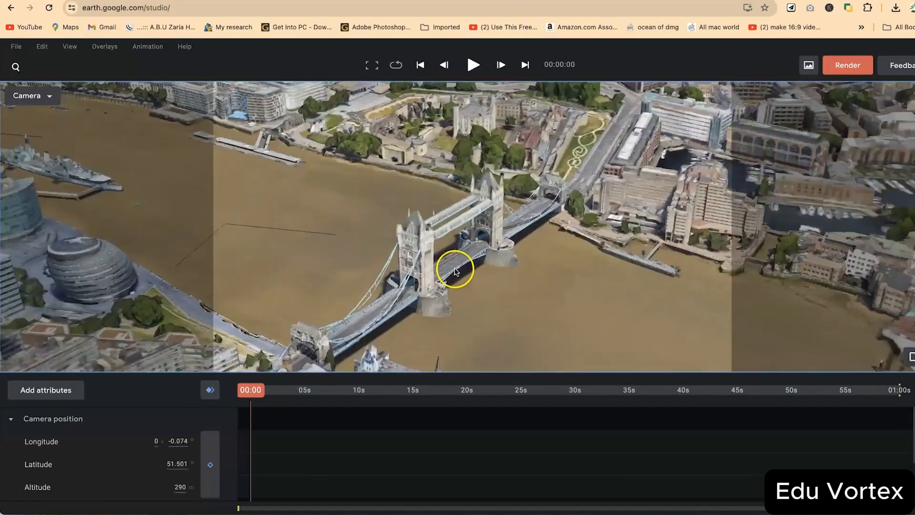
scroll(453, 268, "up", 4)
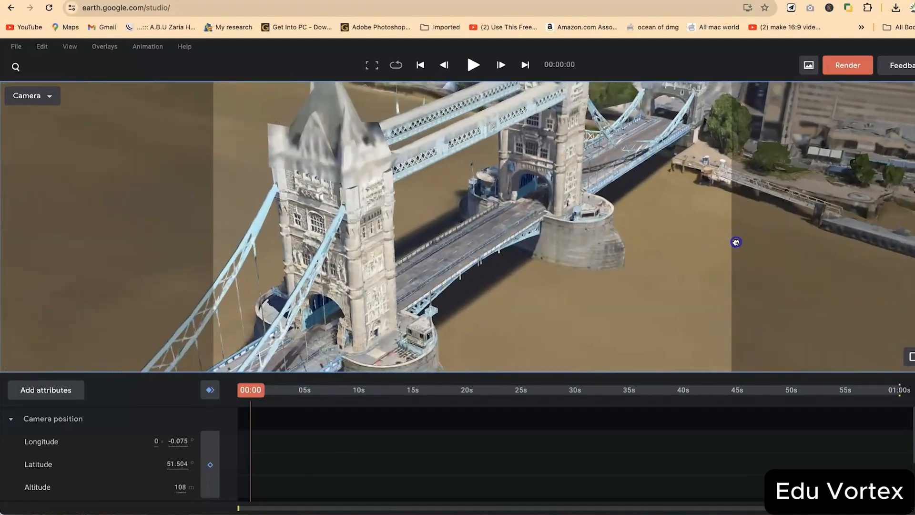
Shift the camera along Tower Bridge between its towers, ending on the near tower and its pier at about 85 m altitude
left_click_drag(736, 242, 506, 198)
left_click_drag(591, 139, 577, 265)
scroll(573, 271, "up", 2)
left_click_drag(517, 292, 553, 240)
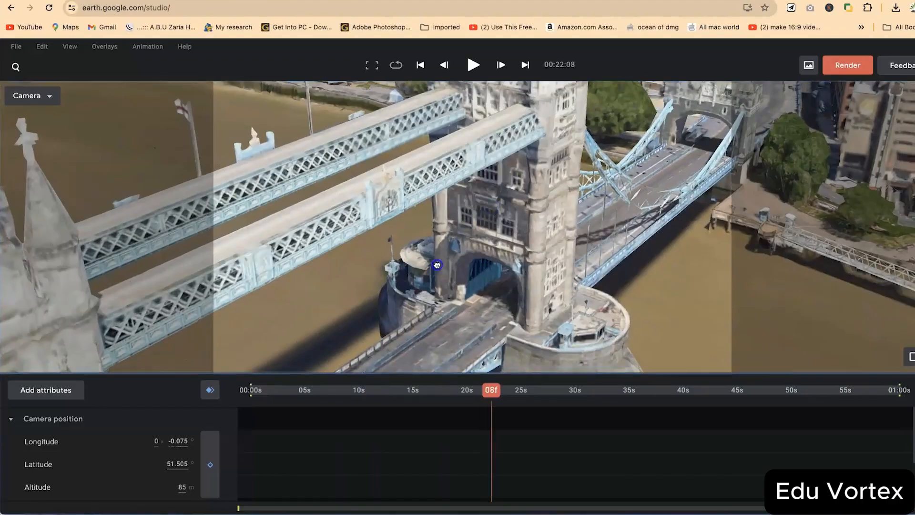
left_click_drag(437, 265, 567, 208)
left_click_drag(404, 308, 463, 174)
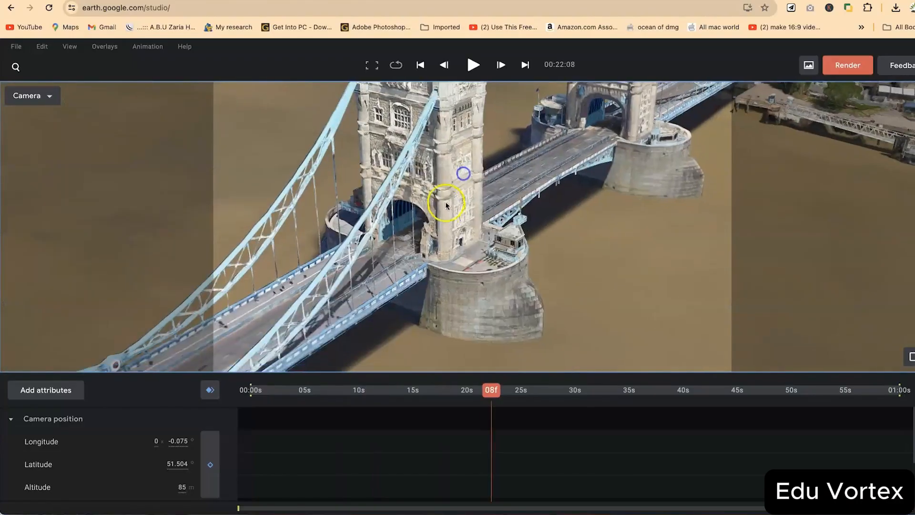
Tilt the camera toward the skyline behind Tower Bridge and move it in on both towers at about 66 m altitude
scroll(446, 201, "down", 5)
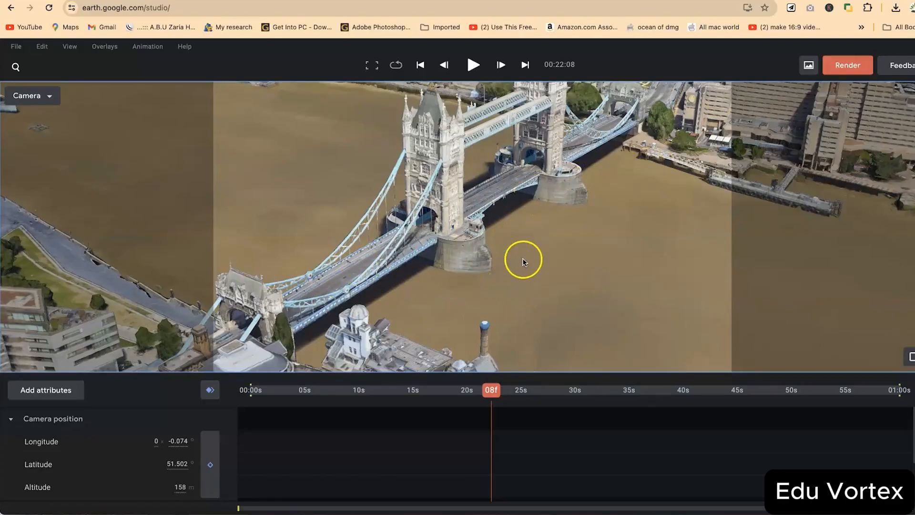
scroll(523, 256, "down", 2)
middle_click_drag(523, 256, 516, 211)
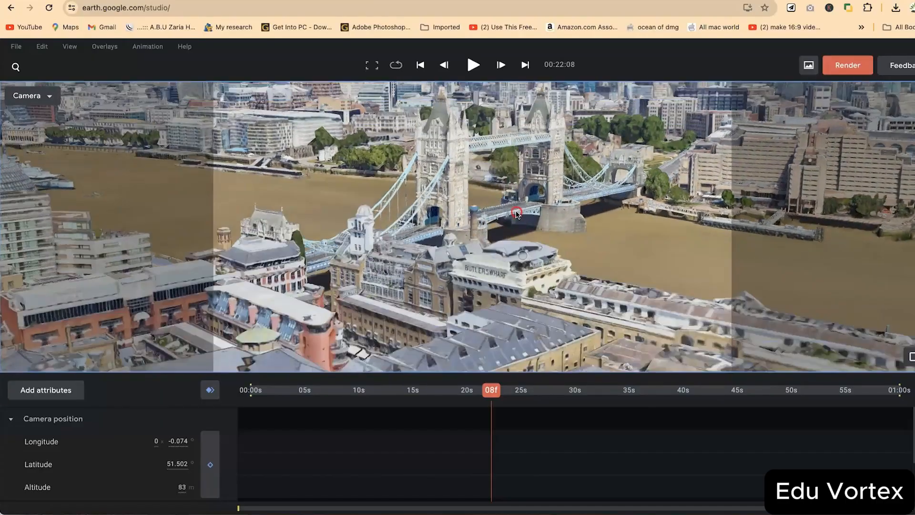
scroll(516, 201, "down", 5)
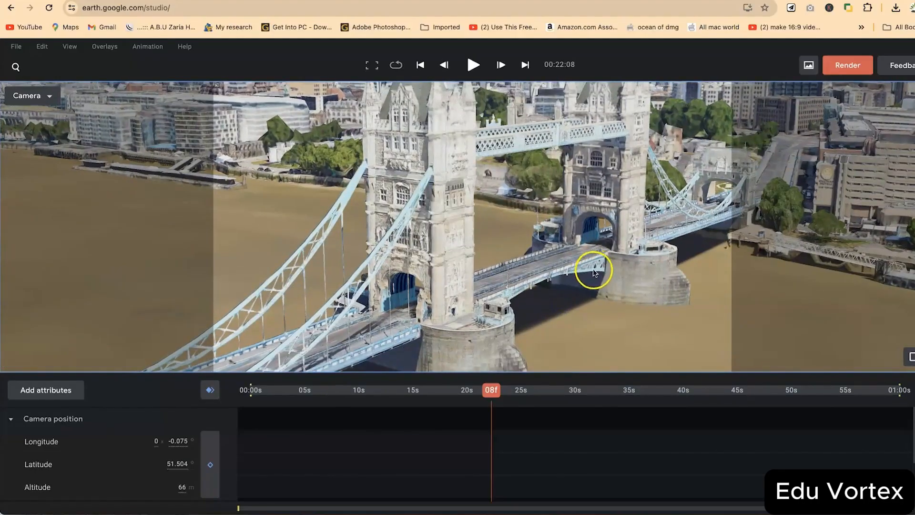
Pull out to a wide skyline view at about 258 m altitude, then return to Tower Bridge and orbit its near tower at about 66 m
scroll(575, 280, "up", 6)
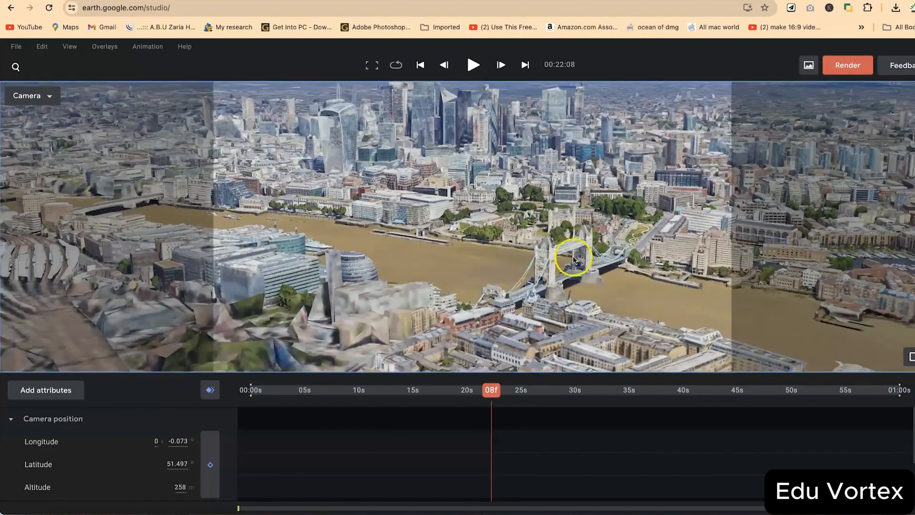
scroll(580, 265, "down", 6)
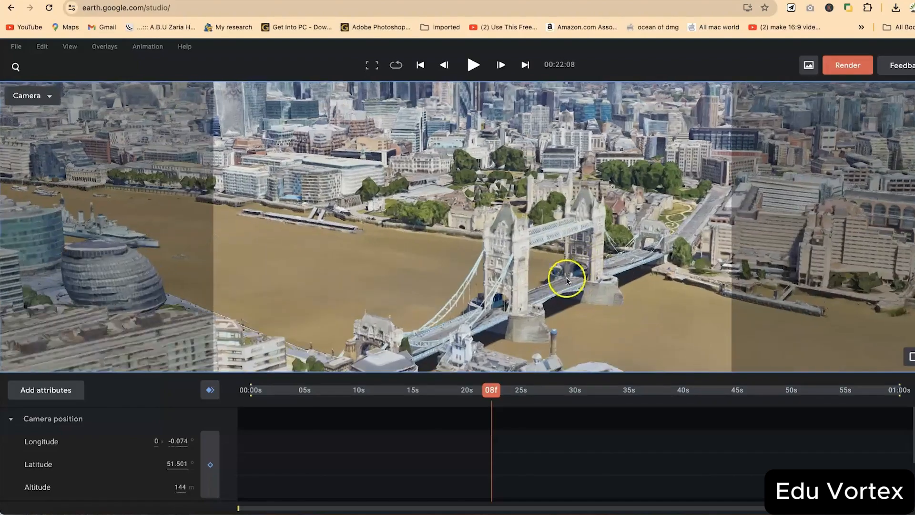
scroll(576, 286, "down", 3)
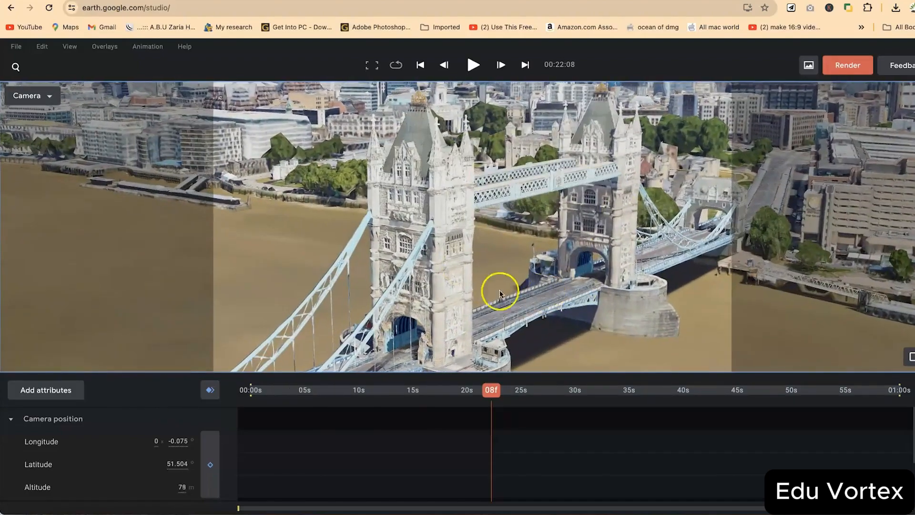
scroll(443, 242, "down", 3)
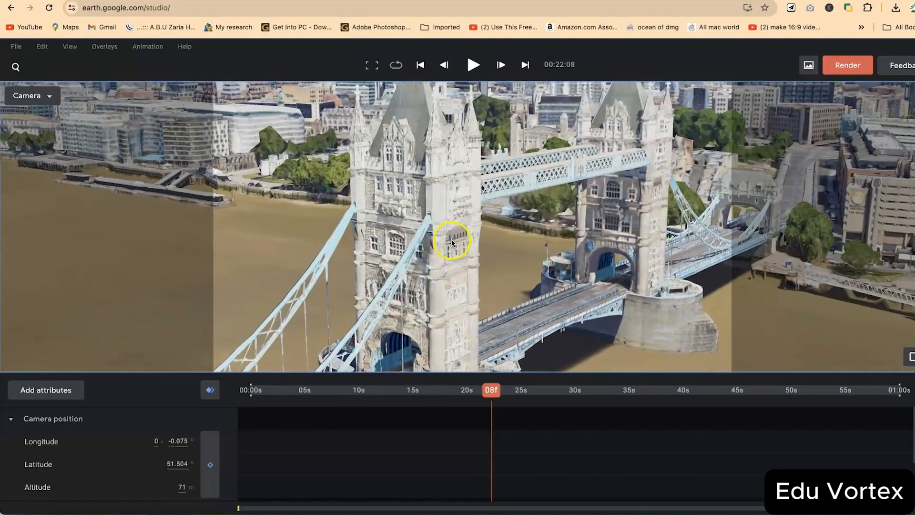
middle_click_drag(463, 249, 394, 233)
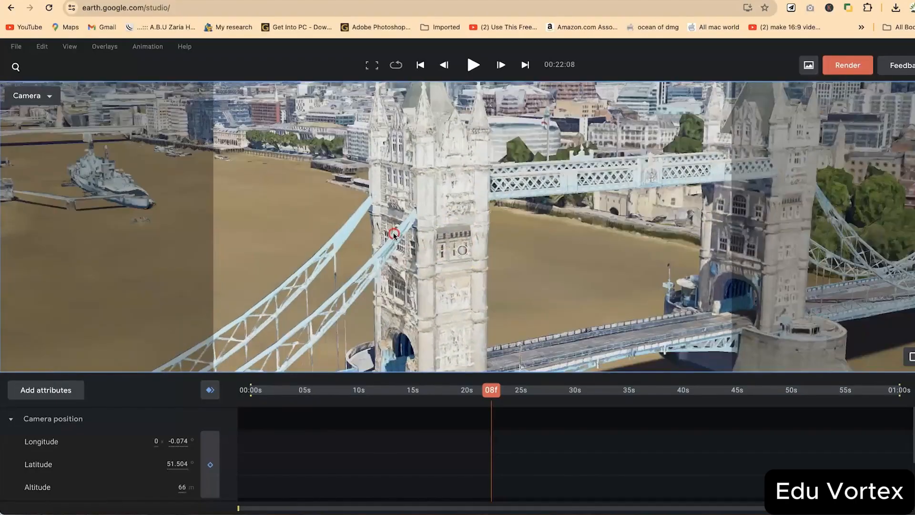
Pull the camera back from Tower Bridge's near tower and orbit the whole bridge, ending at about 169 m altitude
scroll(566, 269, "down", 4)
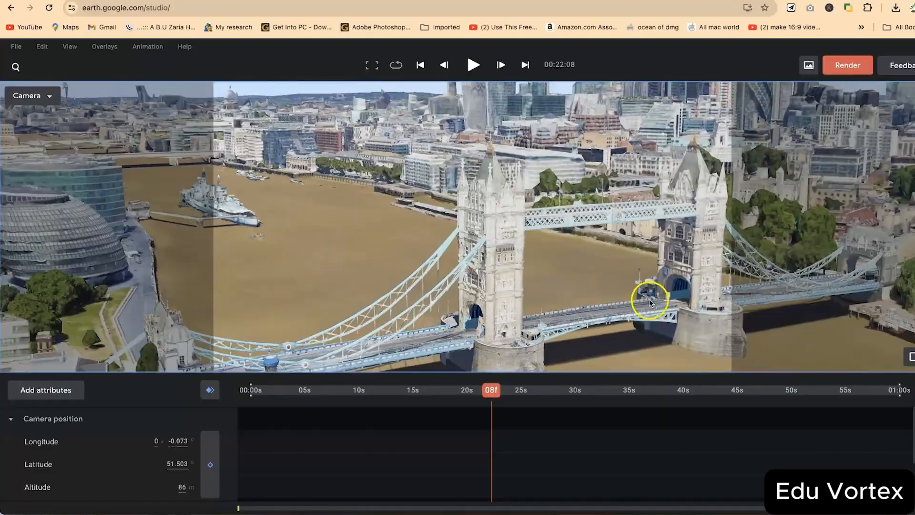
middle_click_drag(649, 299, 483, 302)
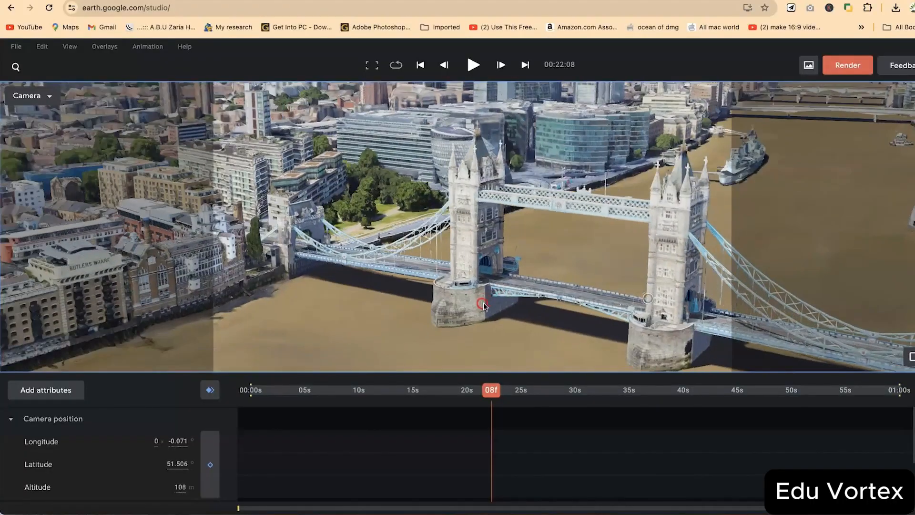
middle_click_drag(609, 294, 293, 314)
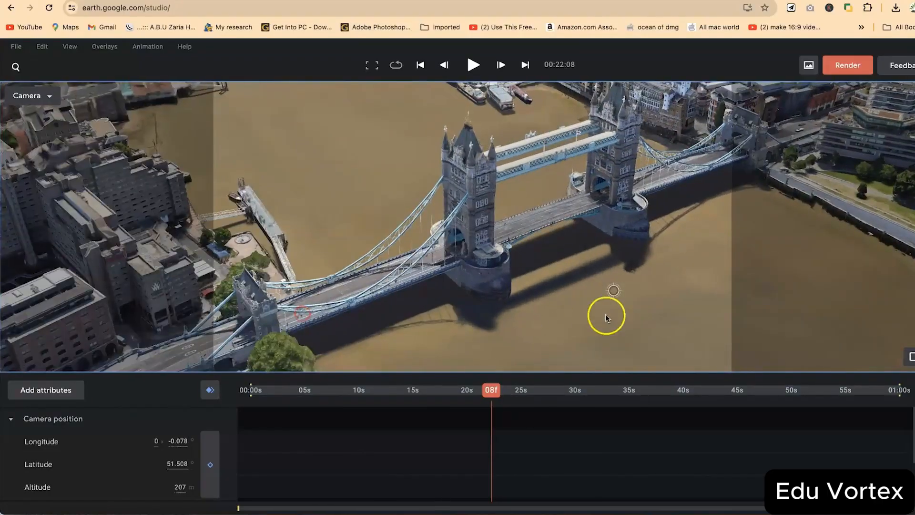
middle_click_drag(653, 313, 542, 284)
mouse_move(356, 278)
middle_mouse_down()
mouse_move(592, 284)
mouse_move(565, 281)
middle_mouse_up()
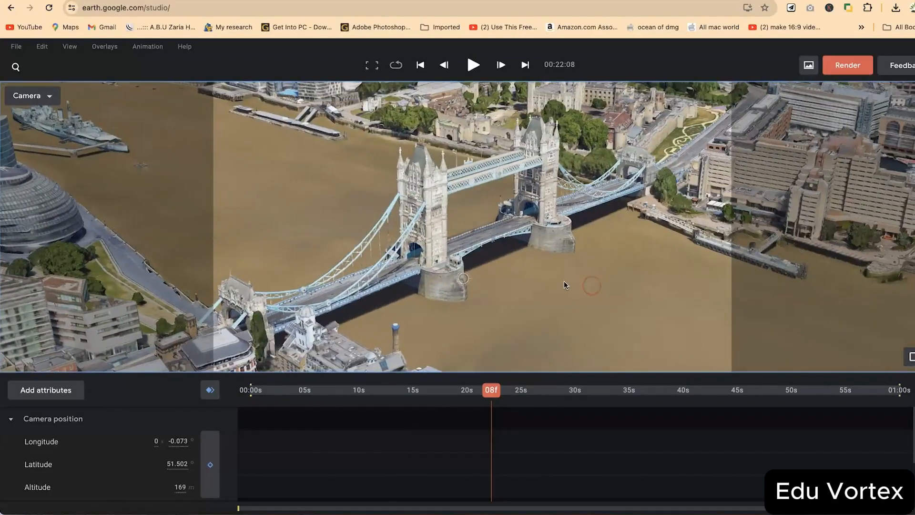
Widen the view of Tower Bridge, shift it slightly and orbit to look along its roadway from about 290 m altitude
scroll(513, 284, "up", 5)
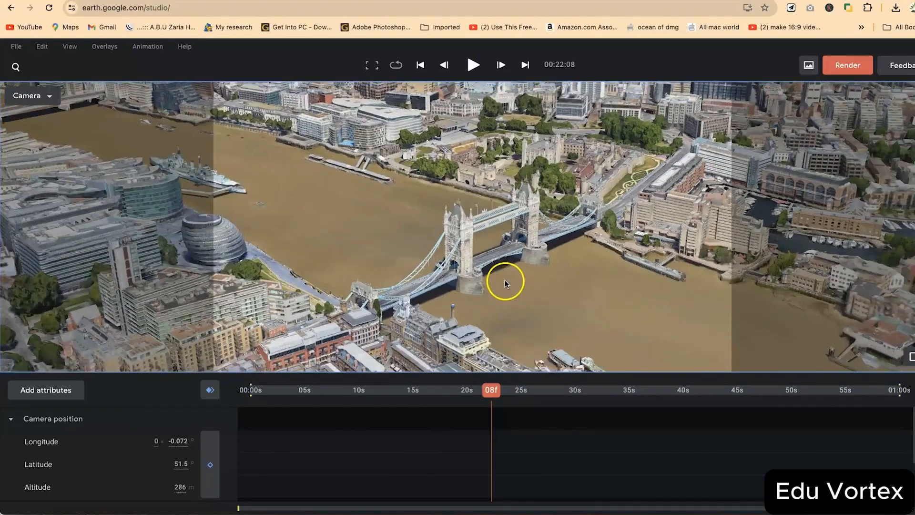
scroll(502, 275, "up", 1)
scroll(485, 270, "down", 5)
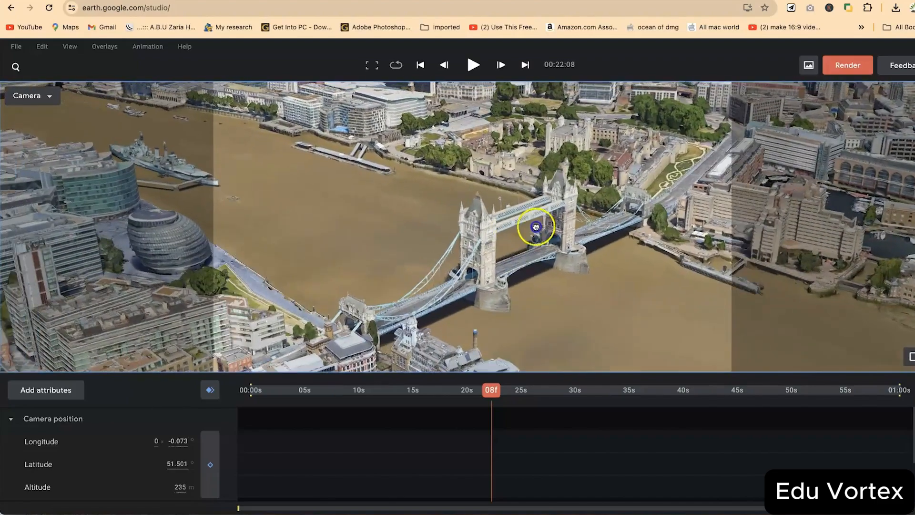
left_click_drag(536, 226, 560, 229)
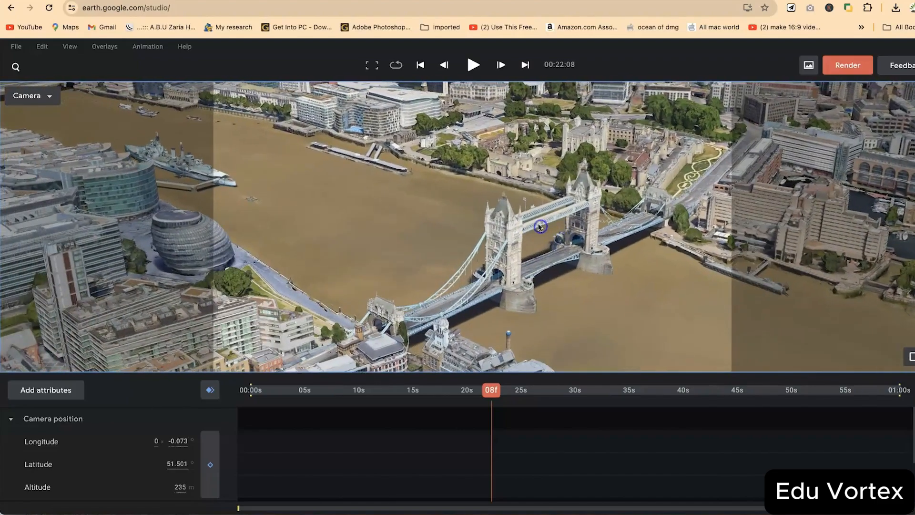
middle_click_drag(508, 275, 588, 277)
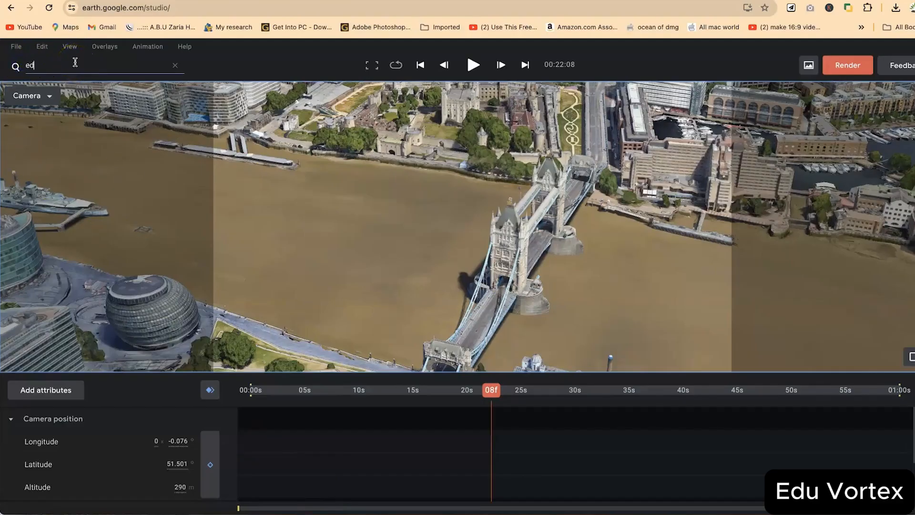
Search for Edinburgh Castle, Castlehill, Edinburgh, UK and move the camera to it
key("BackSpace")
type("b")
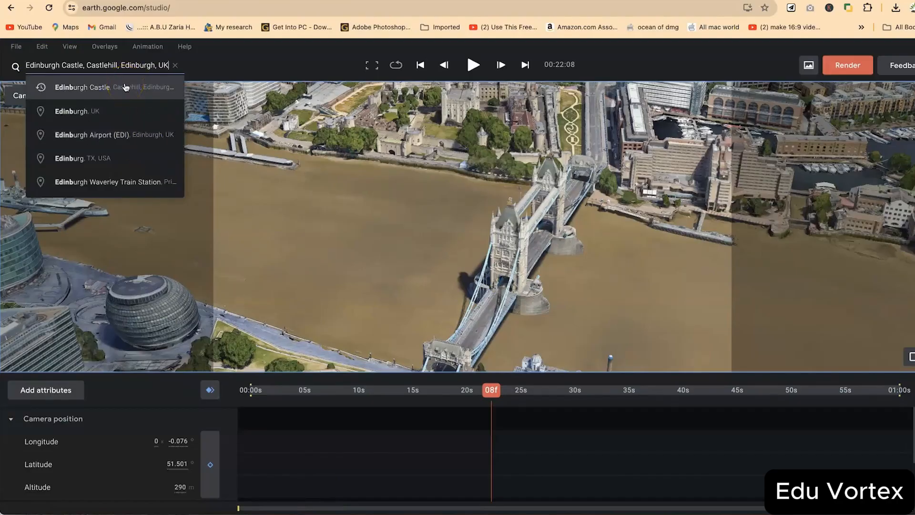
left_click(125, 87)
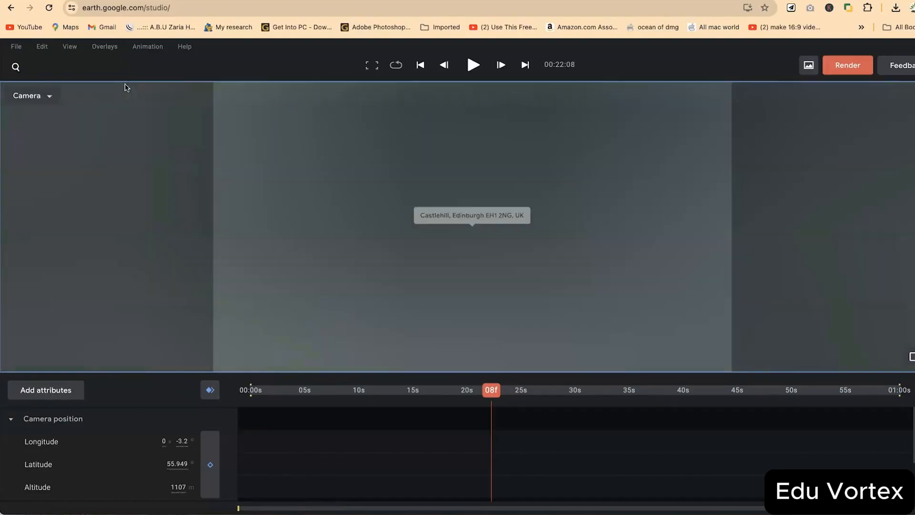
left_click(134, 89)
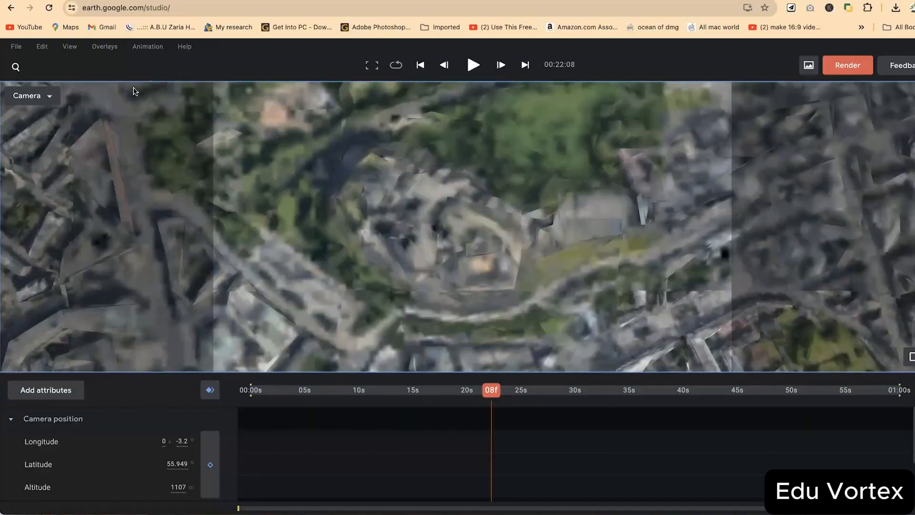
Bring the top-down camera in and out over Edinburgh Castle, ending close above its courtyard at about 368 m altitude
left_click(483, 266)
scroll(527, 273, "up", 10)
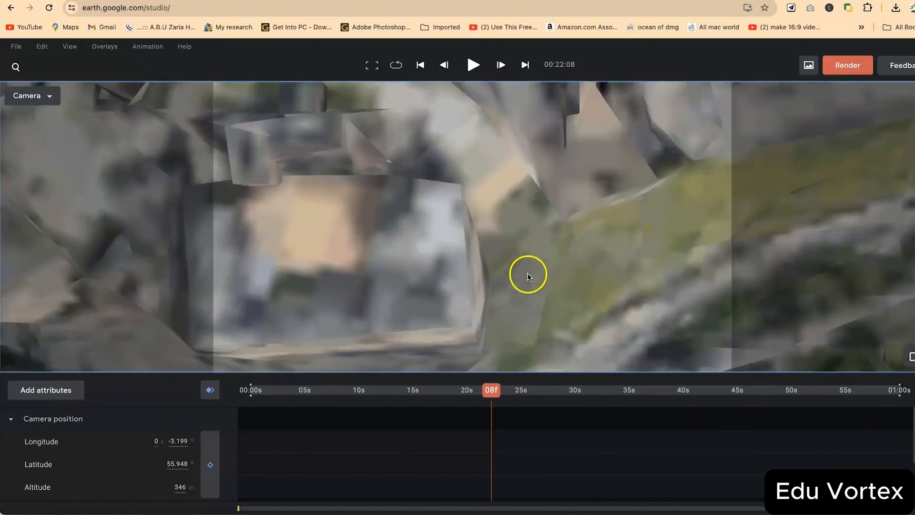
scroll(324, 273, "down", 10)
left_click_drag(385, 226, 323, 225)
left_click(493, 301)
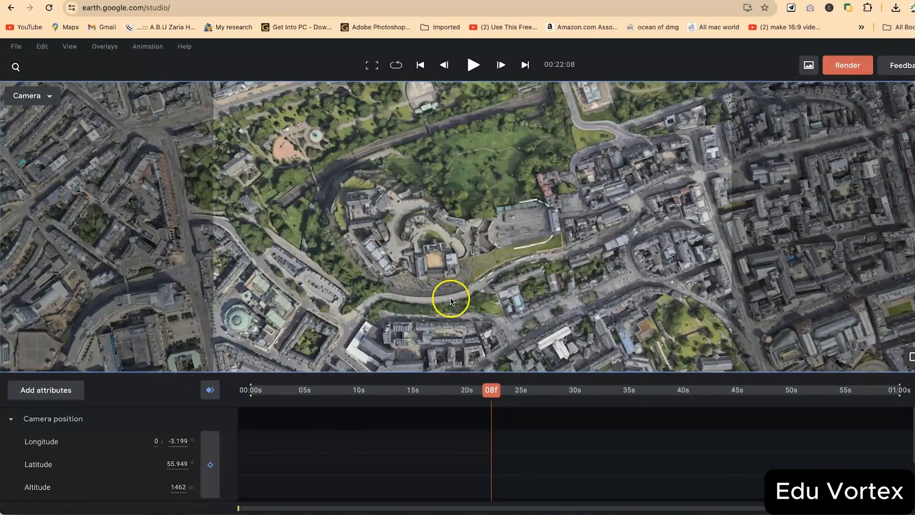
scroll(405, 248, "up", 5)
scroll(587, 279, "up", 5)
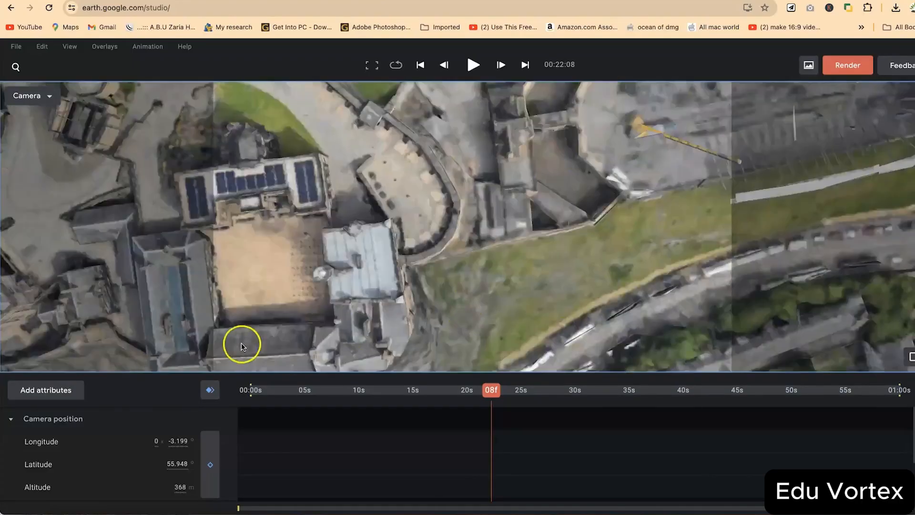
Shift the top-down camera over the castle's grassy slope and back, framing the courtyard and cliff from about 431 m altitude
scroll(355, 260, "down", 10)
left_click_drag(333, 238, 586, 255)
scroll(106, 266, "up", 5)
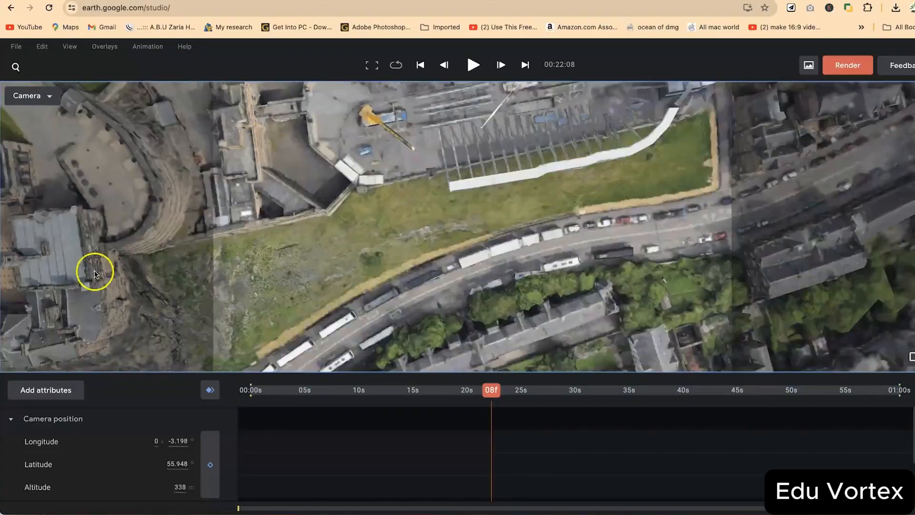
left_click_drag(94, 272, 576, 267)
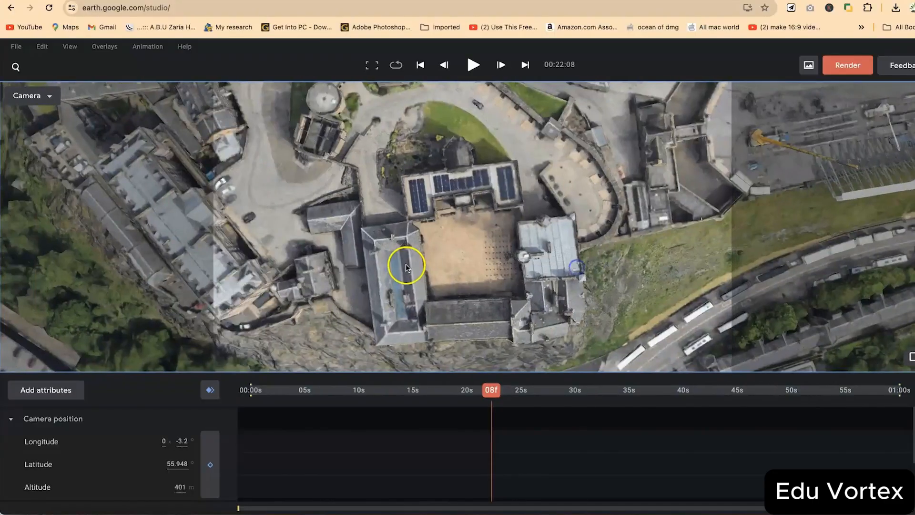
scroll(406, 265, "down", 2)
left_click_drag(406, 265, 449, 219)
scroll(552, 260, "down", 3)
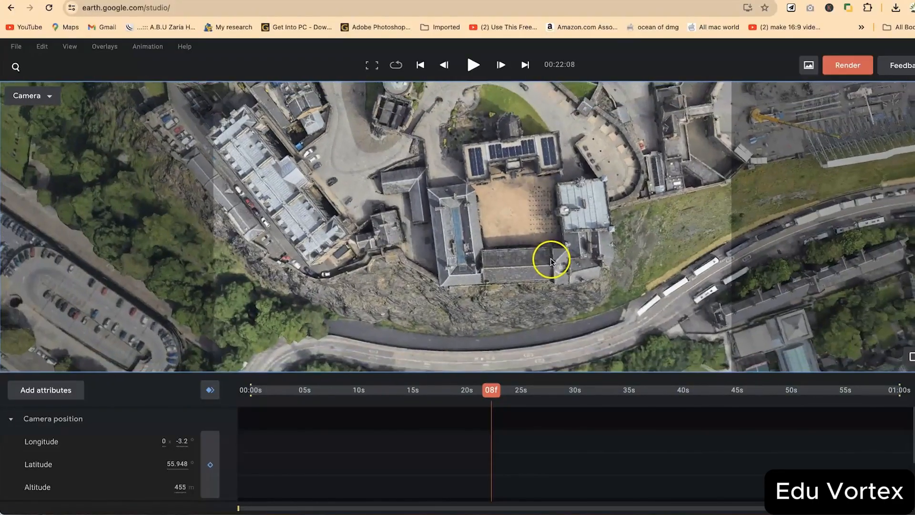
scroll(551, 269, "up", 2)
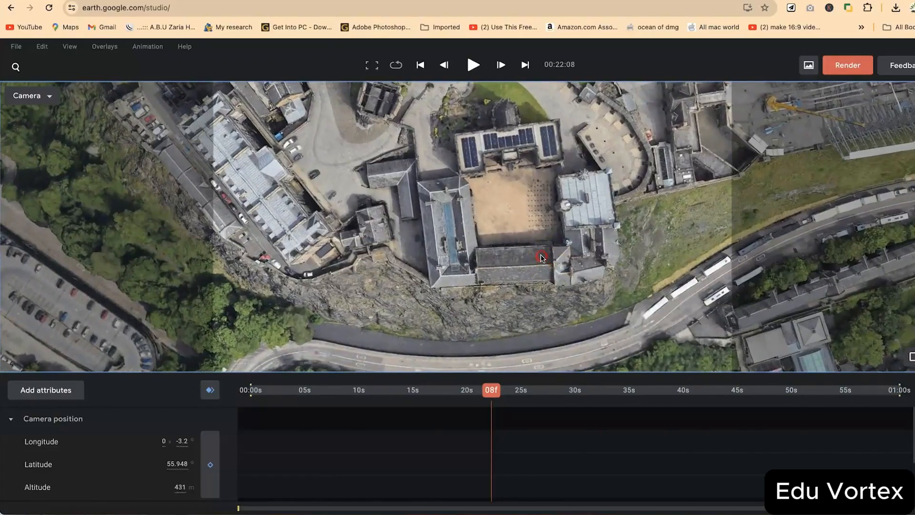
Tilt the camera toward the castle's facade, move in on its roofs and pull back to about 193 m altitude
left_click_drag(550, 255, 546, 196, "shift")
left_click_drag(350, 233, 423, 244)
double_click(634, 275)
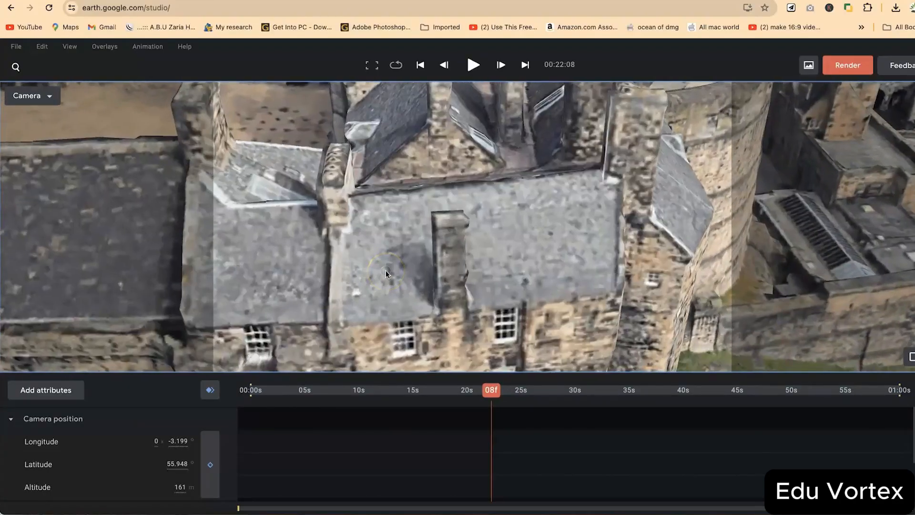
double_click(390, 250)
scroll(390, 249, "down", 10)
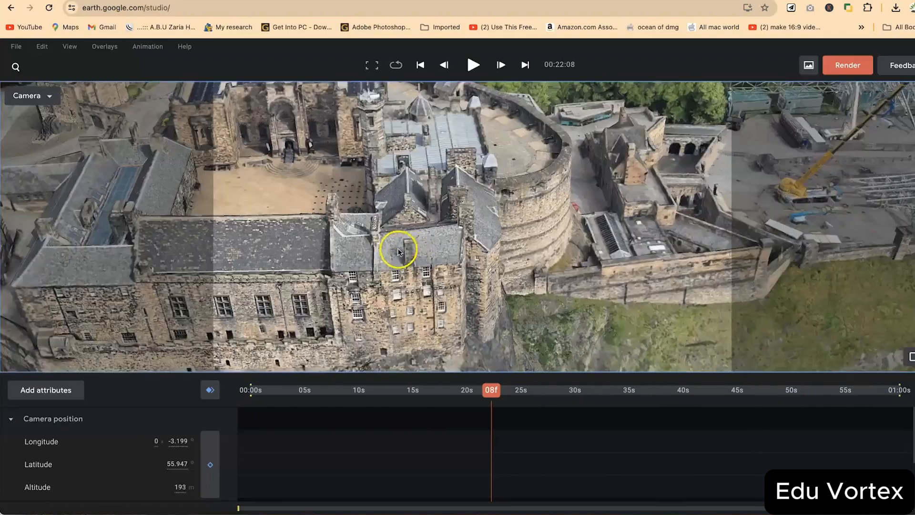
Orbit to the castle's curved battery wall and move in over the pale metal roof beside the courtyard at about 173 m altitude
left_click_drag(415, 233, 460, 253, "shift")
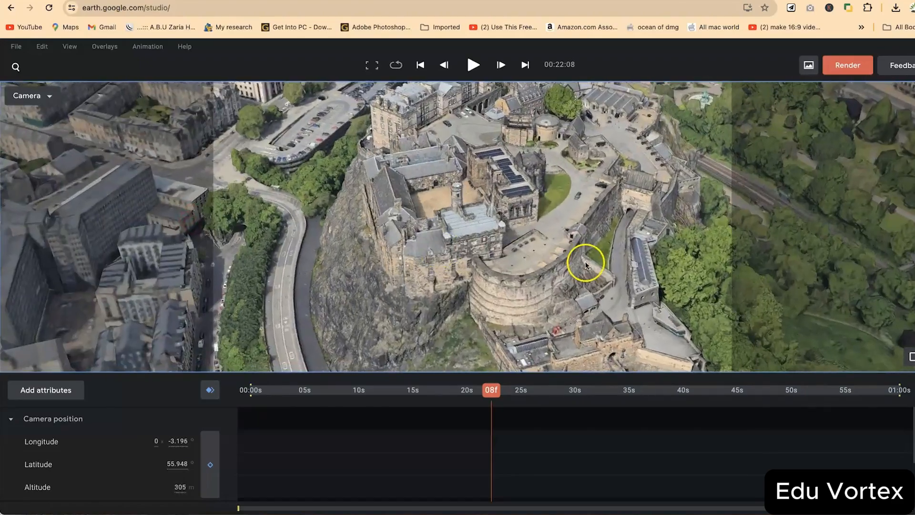
scroll(588, 264, "up", 5)
scroll(469, 282, "up", 3)
scroll(374, 147, "up", 5)
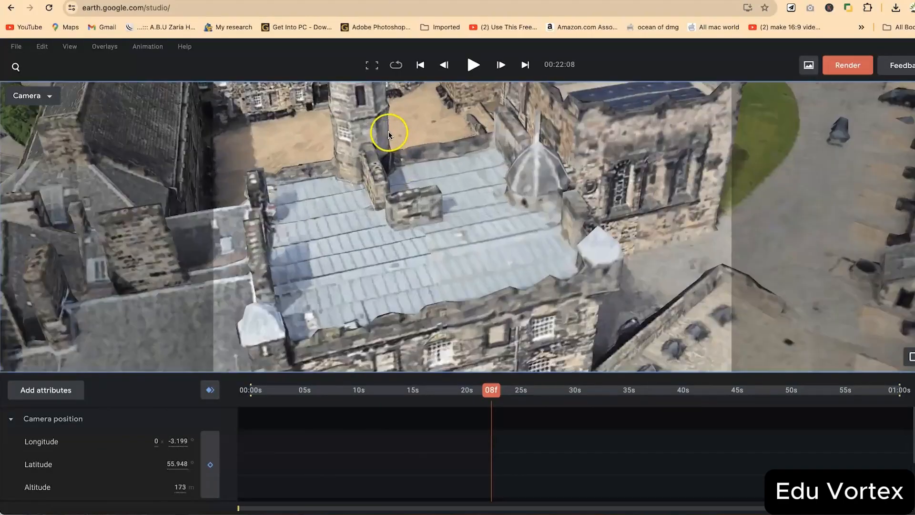
Orbit around the castle's long slate-roofed building, then pull out to a skyline view of the castle at about 212 m altitude
left_click_drag(389, 134, 324, 209, "shift")
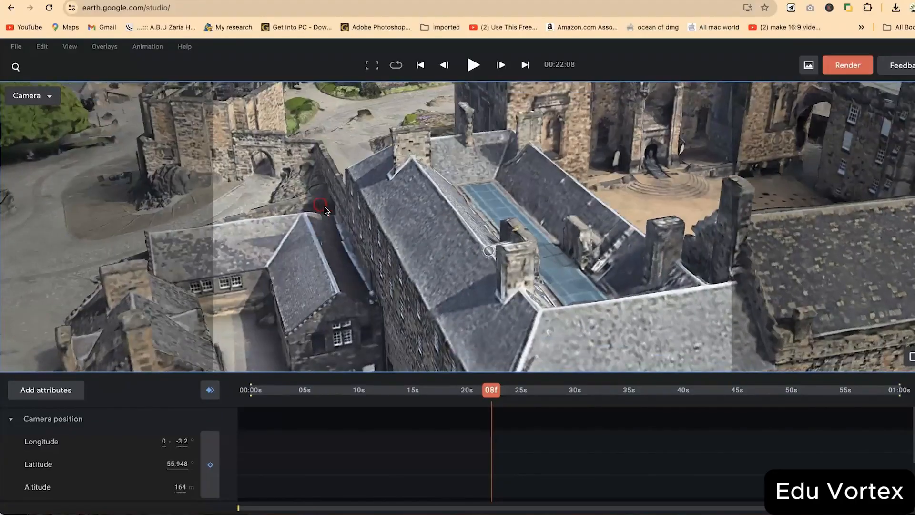
mouse_move(341, 286)
left_mouse_down("shift")
mouse_move(457, 242)
mouse_move(486, 241)
mouse_move(352, 296)
left_mouse_up("shift")
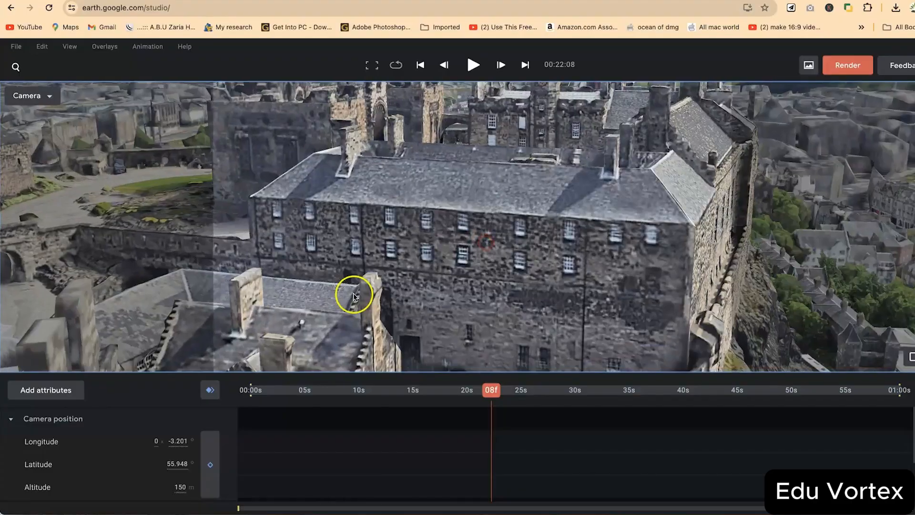
scroll(401, 260, "down", 10)
left_click_drag(419, 266, 584, 253, "shift")
left_click_drag(340, 304, 578, 242, "shift")
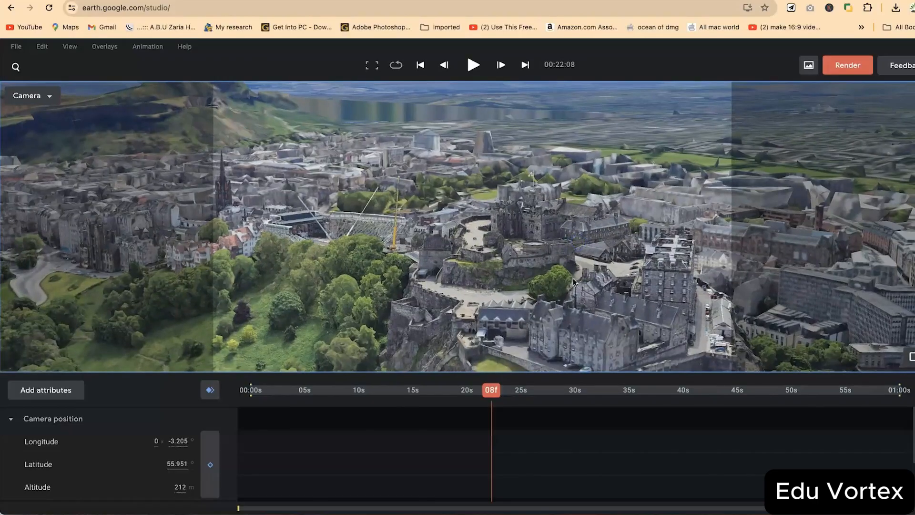
Move the camera toward the castle's near stone building and its outer wall with parked cars, at about 130 m altitude
left_click_drag(573, 279, 467, 267)
scroll(473, 270, "up", 5)
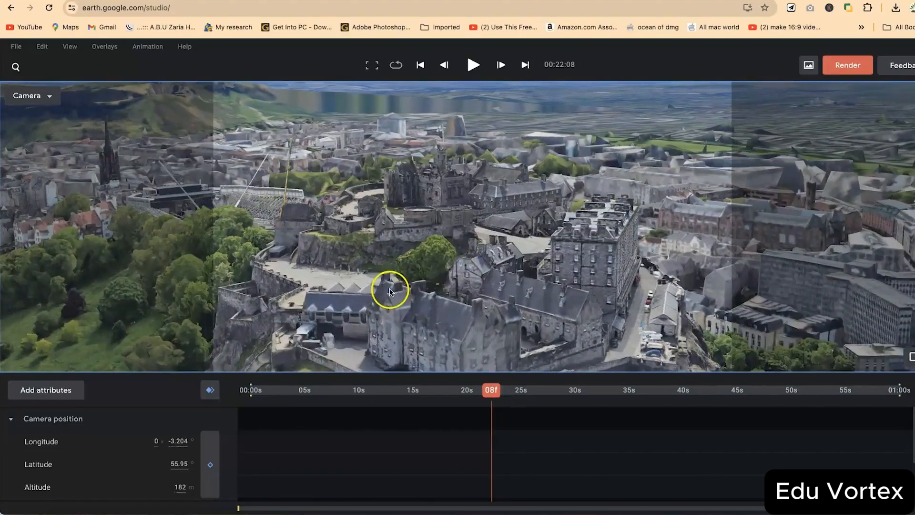
scroll(389, 292, "up", 4)
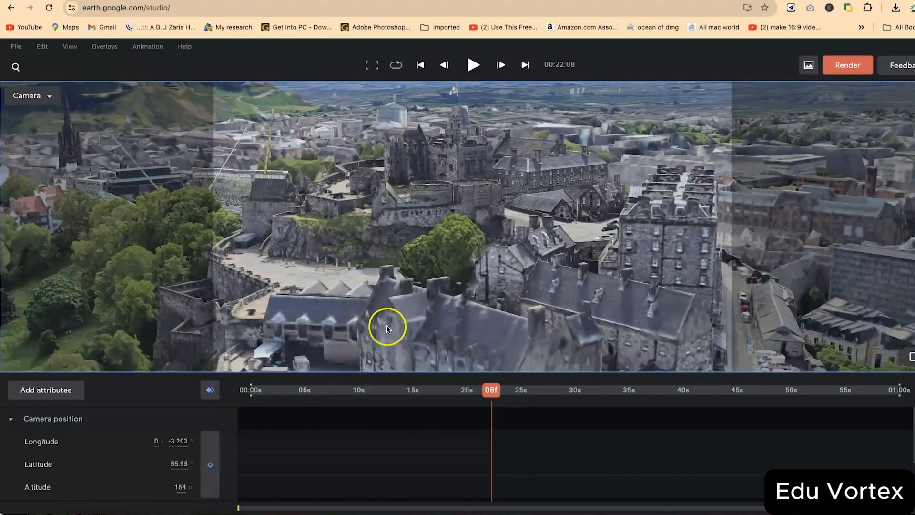
scroll(387, 328, "down", 5)
scroll(395, 301, "up", 5)
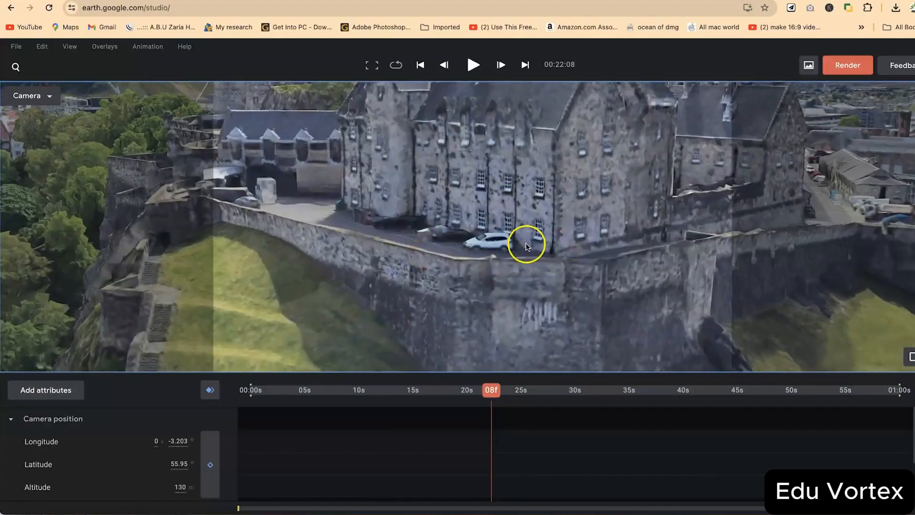
scroll(526, 243, "down", 4)
scroll(568, 247, "up", 4)
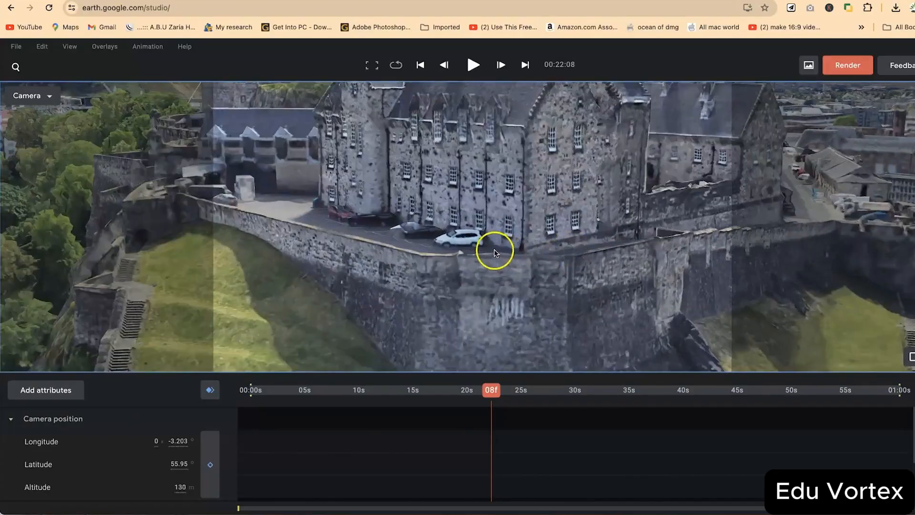
Pull back over the castle's outer wall and grassy banks, then reposition for an overview of the castle from about 351 m altitude
scroll(378, 213, "up", 2)
left_click_drag(508, 291, 587, 296)
left_click_drag(623, 171, 530, 191)
scroll(545, 146, "up", 3)
scroll(545, 146, "down", 5)
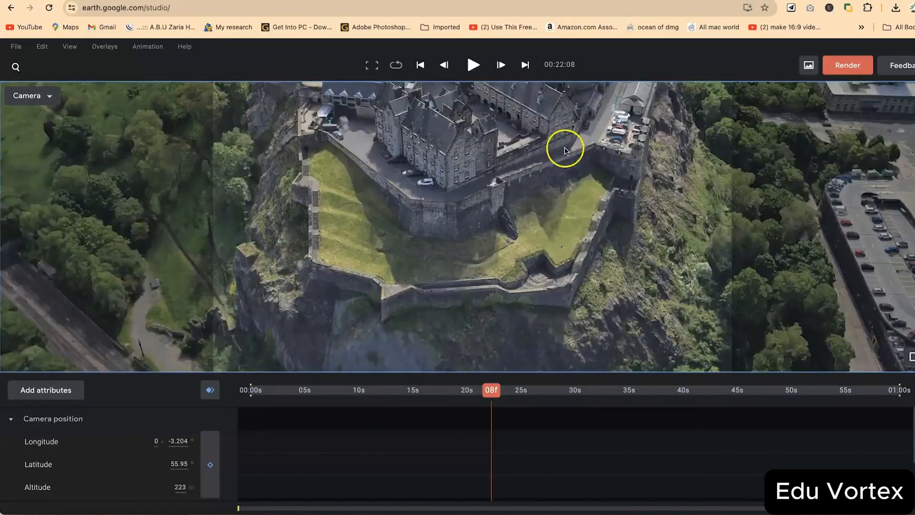
left_click_drag(604, 185, 428, 308)
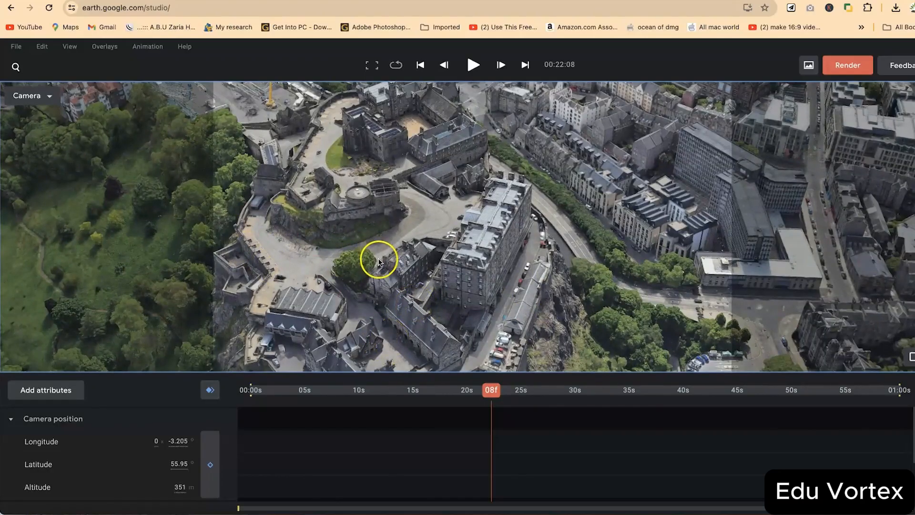
Search for the Golden Gate Bridge and bring the top-down camera in over its deck at about 473 m altitude
left_click(23, 66)
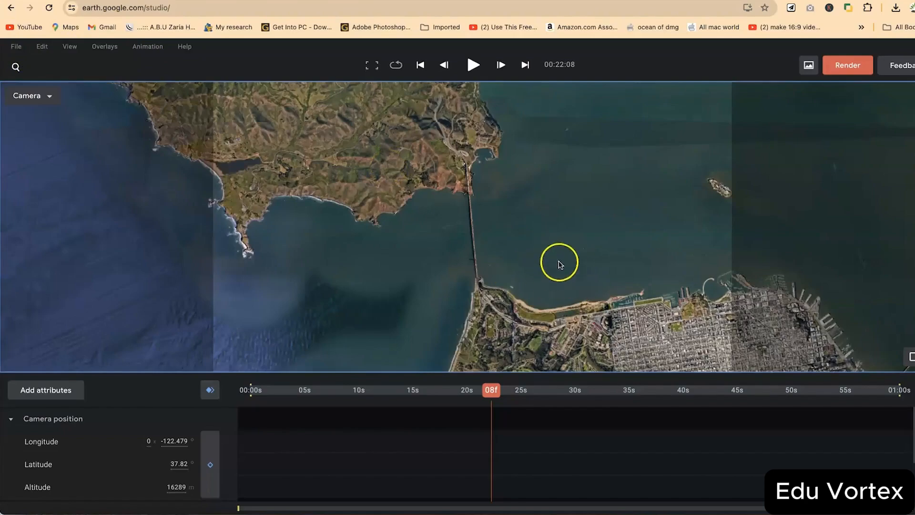
scroll(465, 180, "up", 10)
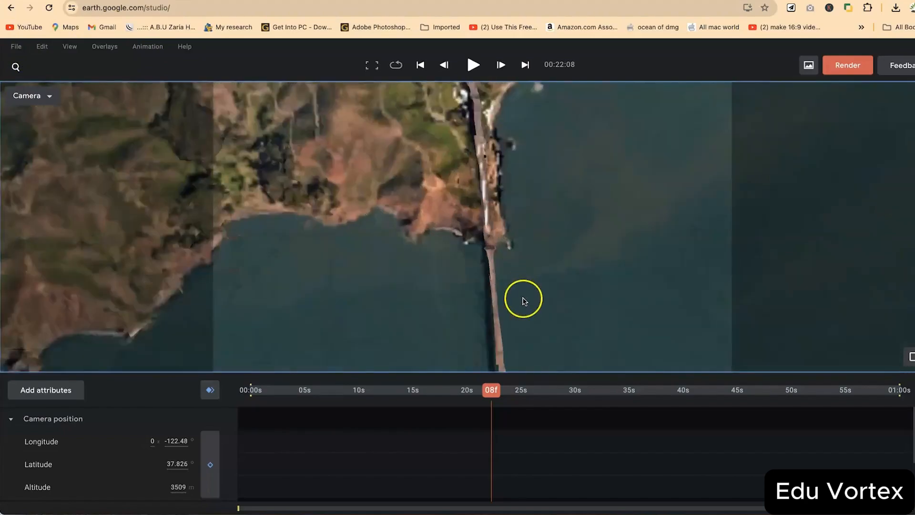
scroll(408, 257, "down", 10)
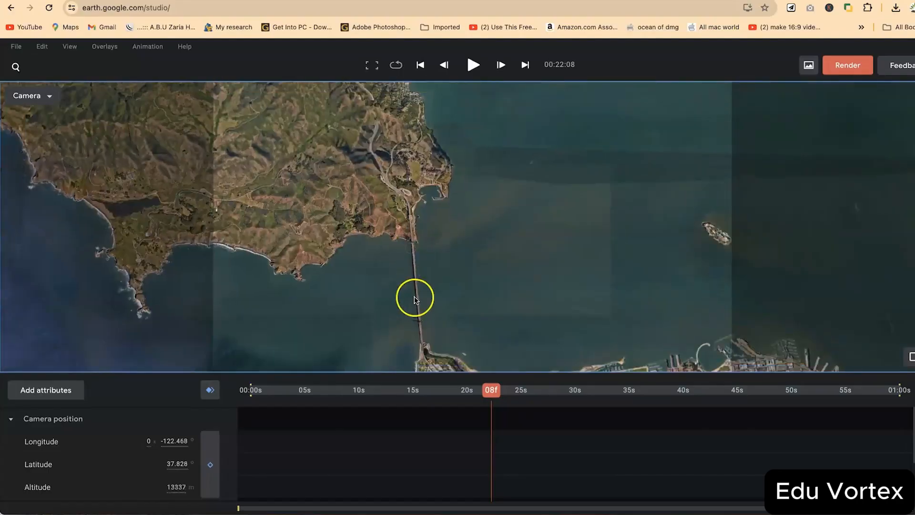
scroll(414, 299, "up", 12)
scroll(604, 237, "down", 6)
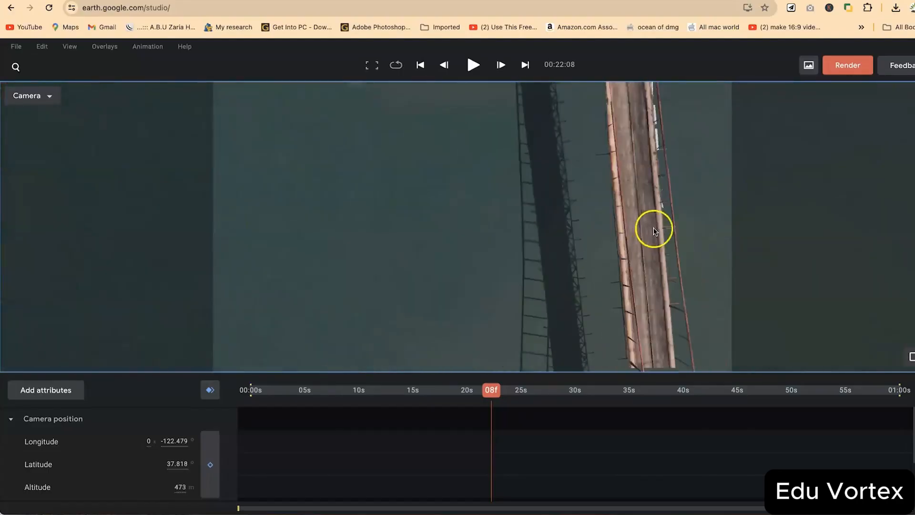
Pull the camera back to an overview of the whole bridge and both shores, then move in over the deck at about 447 m altitude
mouse_move(685, 223)
left_mouse_down()
mouse_move(486, 225)
mouse_move(497, 247)
mouse_move(486, 167)
mouse_move(488, 184)
left_mouse_up()
scroll(491, 234, "down", 8)
scroll(502, 251, "down", 1)
scroll(517, 226, "up", 8)
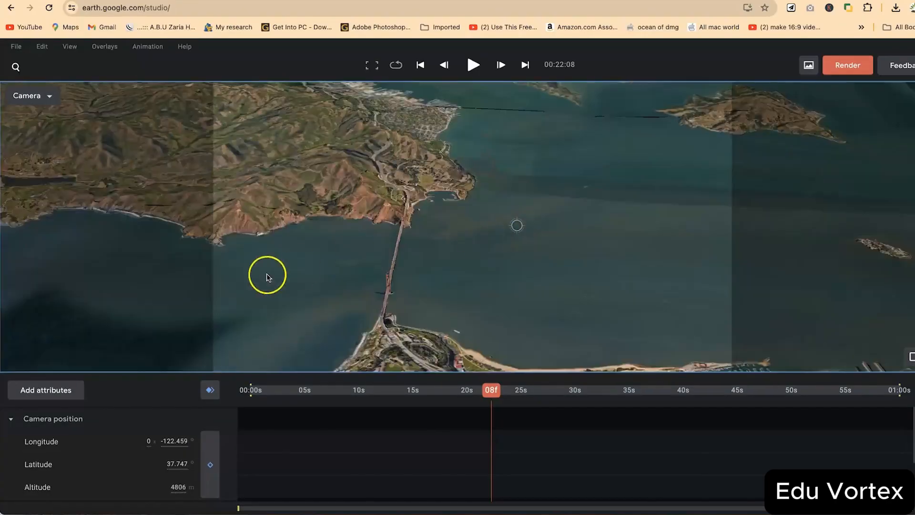
left_click_drag(339, 230, 447, 194)
scroll(496, 241, "up", 10)
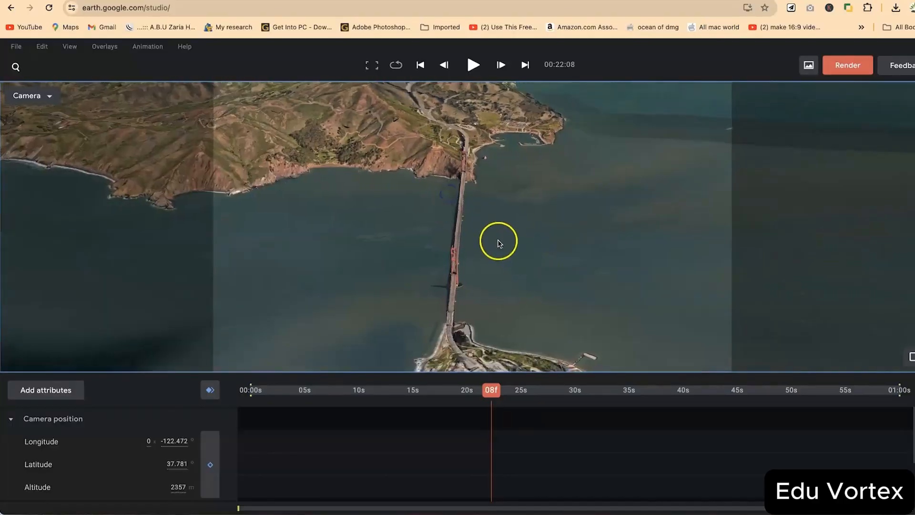
left_click_drag(361, 195, 483, 308)
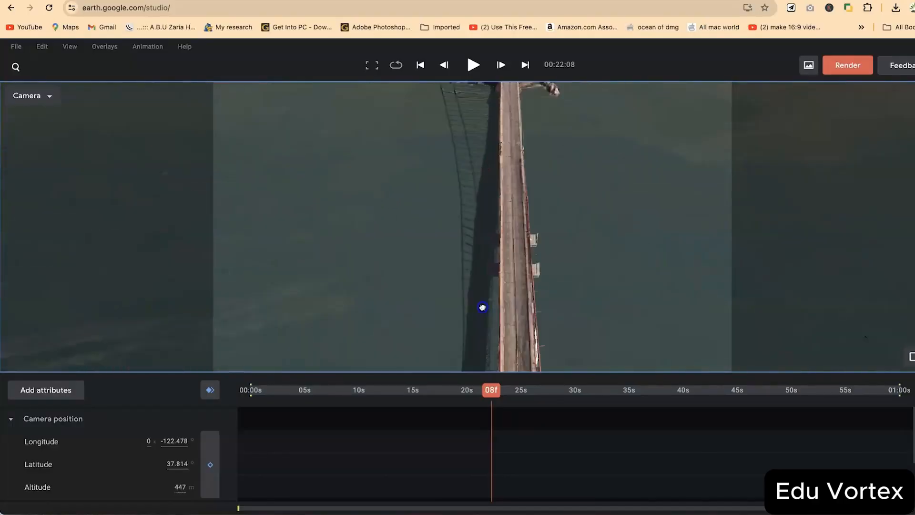
Orbit the camera to a side view of the bridge's red tower against the coastal cliffs, at about 258 m altitude
left_click_drag(507, 188, 606, 152, "shift")
left_click_drag(569, 205, 431, 245, "shift")
scroll(695, 303, "up", 10)
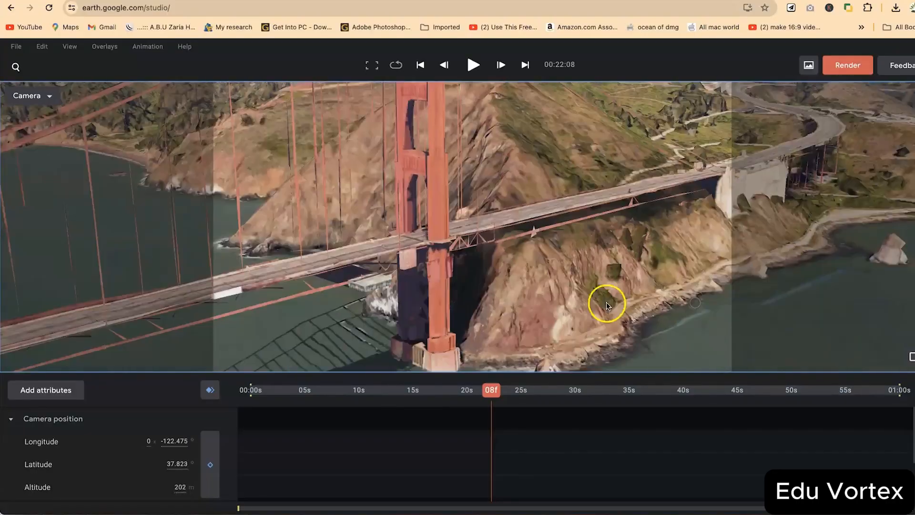
scroll(318, 244, "down", 4)
scroll(306, 234, "down", 8)
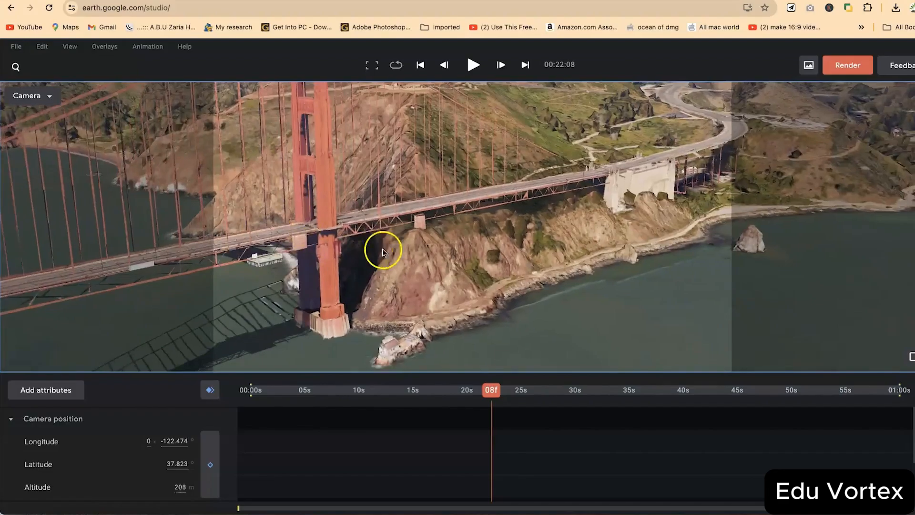
scroll(544, 281, "up", 10)
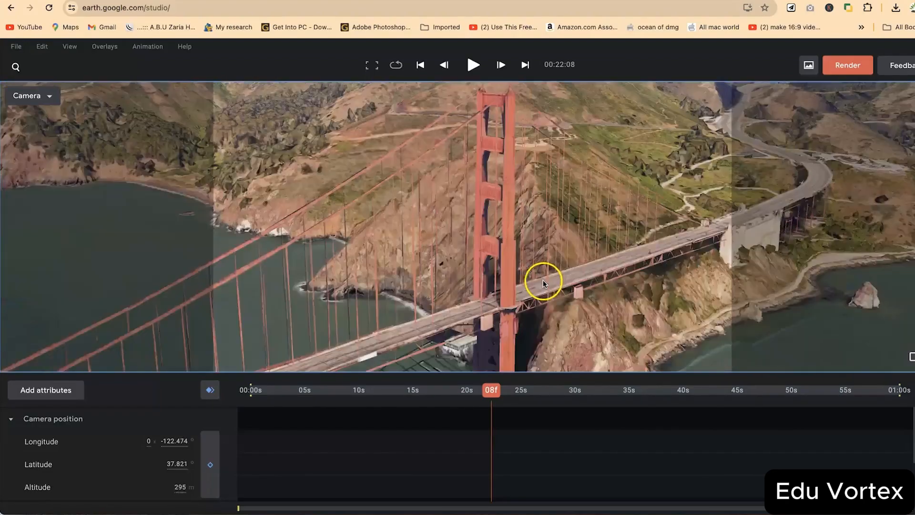
scroll(540, 282, "down", 10)
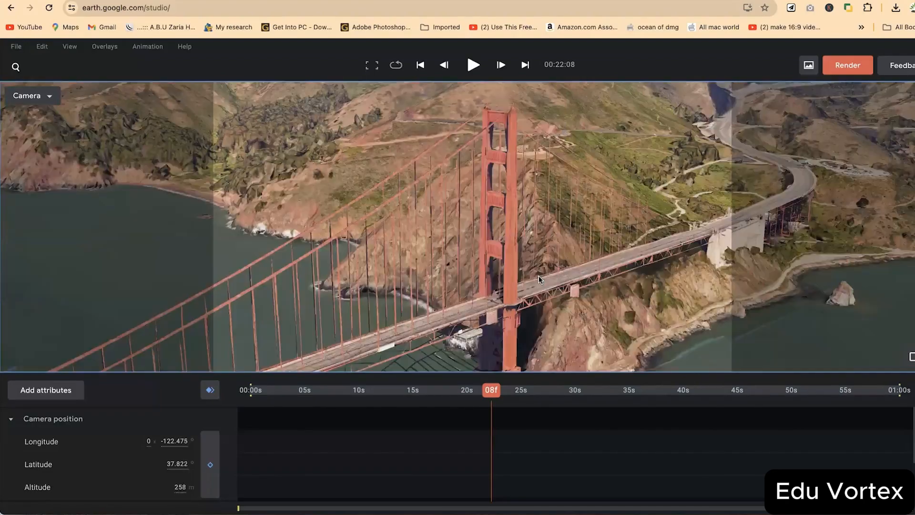
Move the camera to the bridge's opposite end, framing the curved approach road and the brick fort at about 327 m altitude
left_click_drag(572, 310, 638, 247)
left_click_drag(488, 278, 579, 260)
scroll(576, 278, "down", 10)
scroll(502, 330, "up", 15)
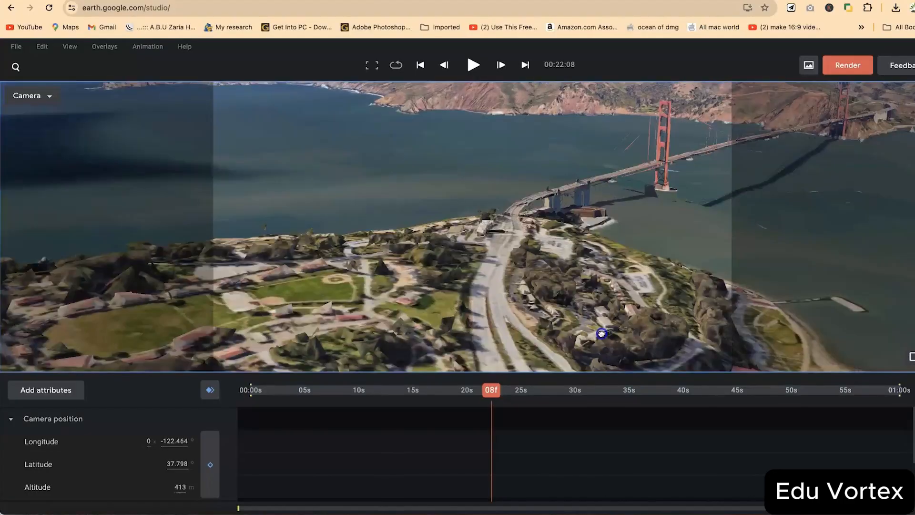
left_click_drag(602, 334, 452, 275)
scroll(535, 245, "up", 5)
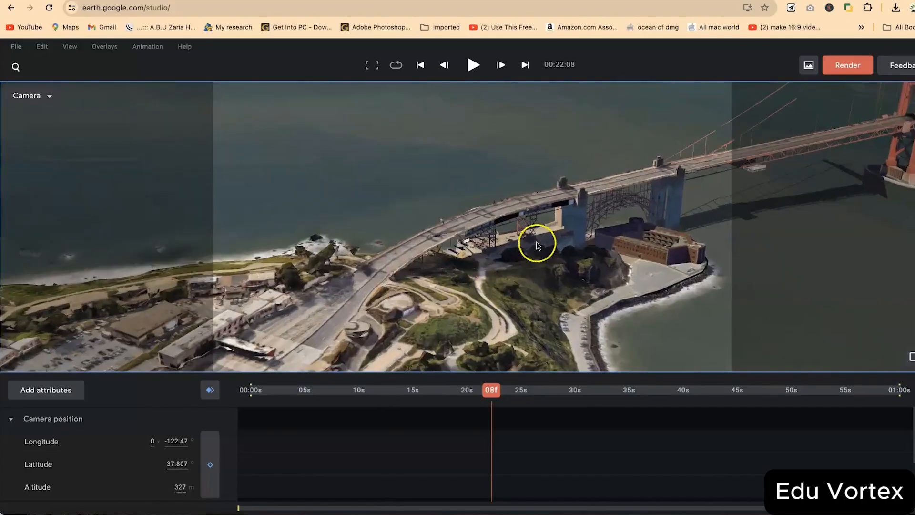
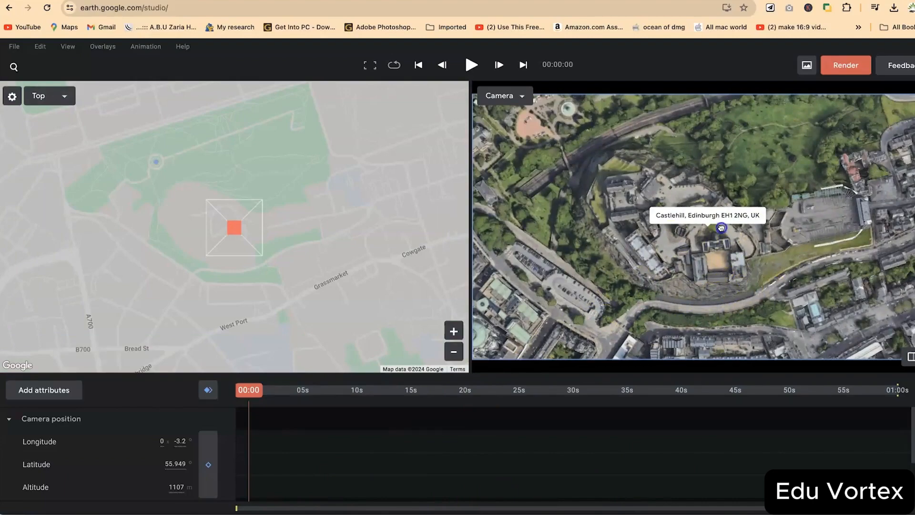
Zoom the top-down camera in on Edinburgh Castle's sandy courtyard, then pull back over the whole castle at about 689 m altitude
scroll(722, 233, "up", 5)
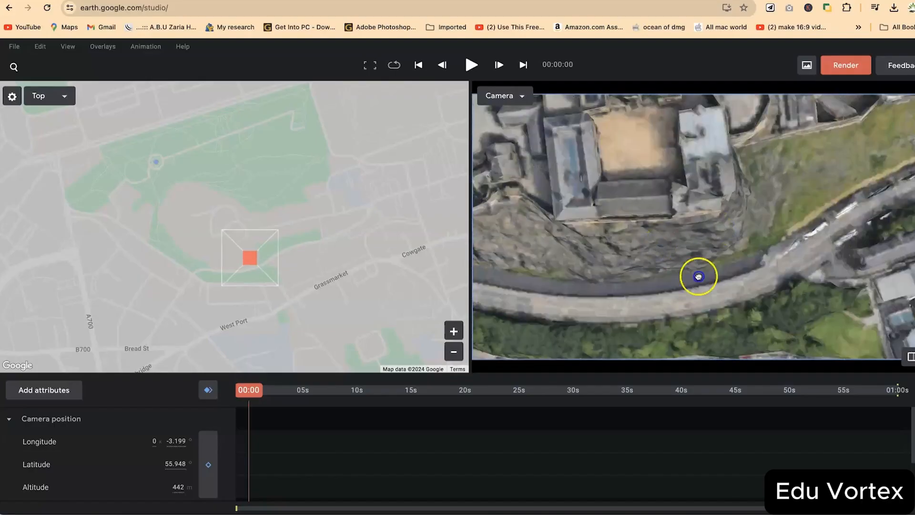
left_click_drag(698, 276, 784, 311)
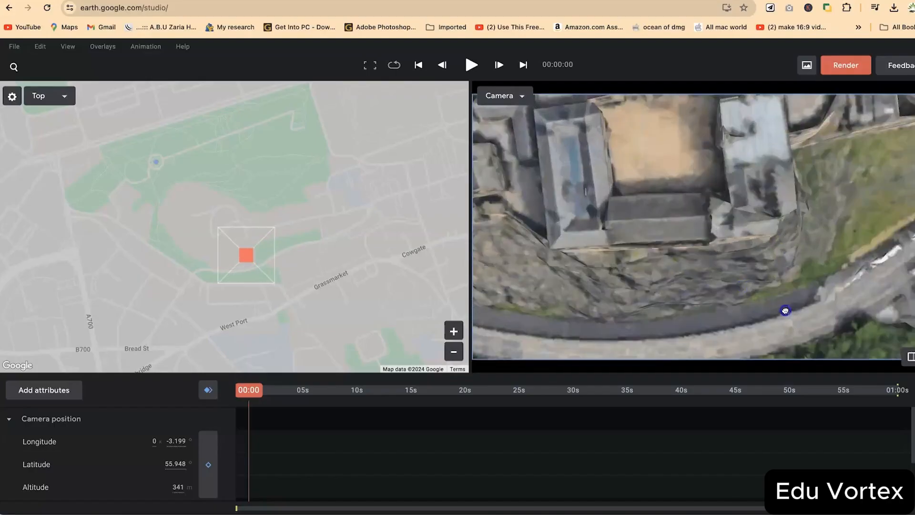
scroll(784, 311, "up", 2)
scroll(791, 305, "down", 3)
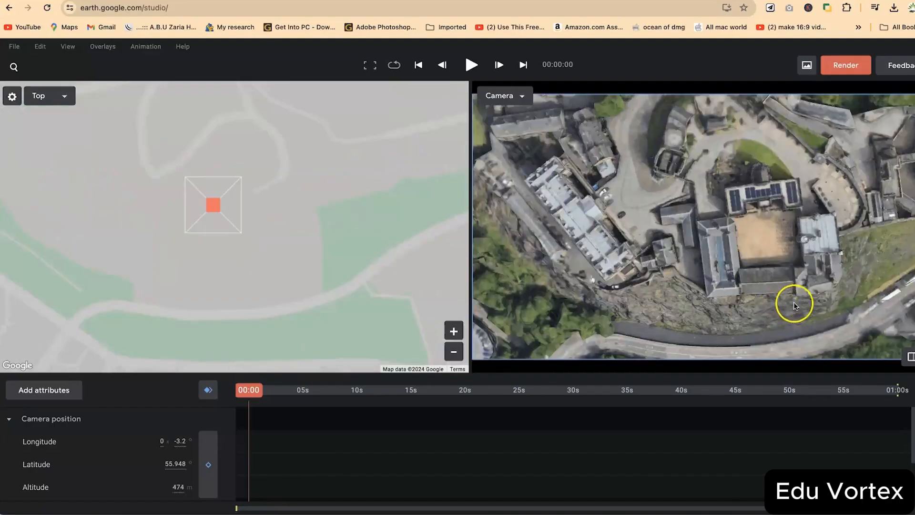
scroll(666, 310, "down", 2)
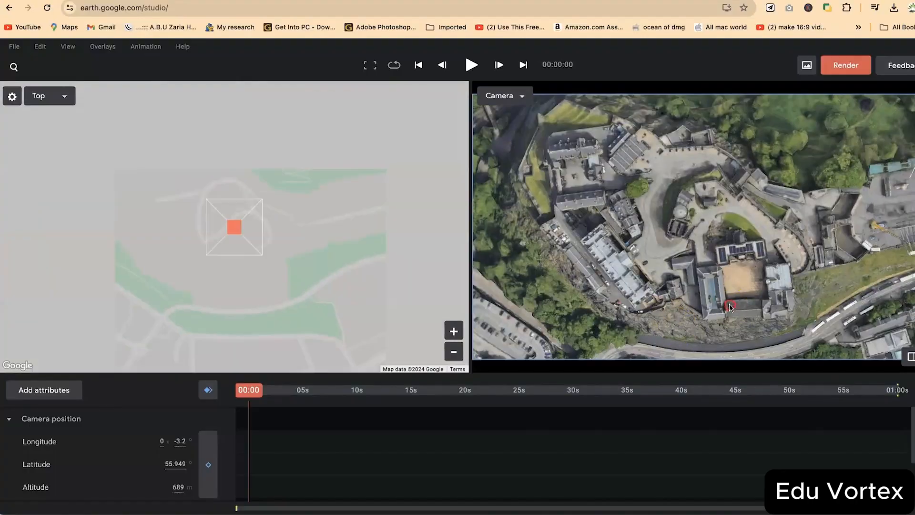
Tilt the camera to an oblique castle view, move in close to the stone walls, then pull back to about 339 m altitude
mouse_move(729, 305)
left_mouse_down("shift")
mouse_move(717, 242)
mouse_move(720, 286)
mouse_move(704, 234)
left_mouse_up("shift")
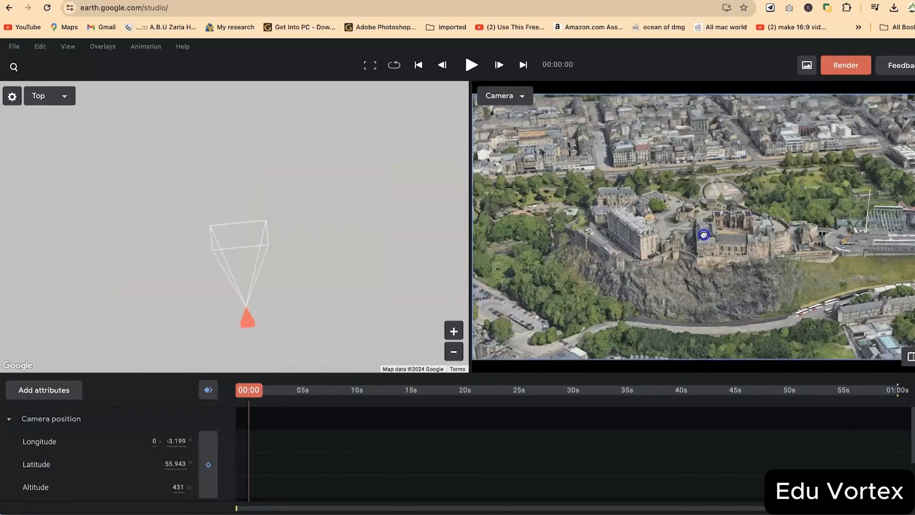
scroll(710, 239, "up", 10)
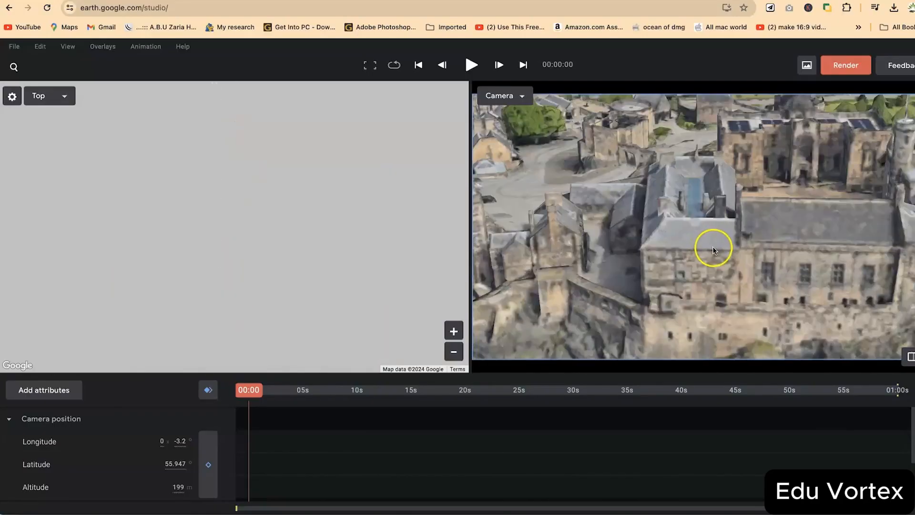
scroll(712, 247, "down", 3)
scroll(573, 259, "up", 4)
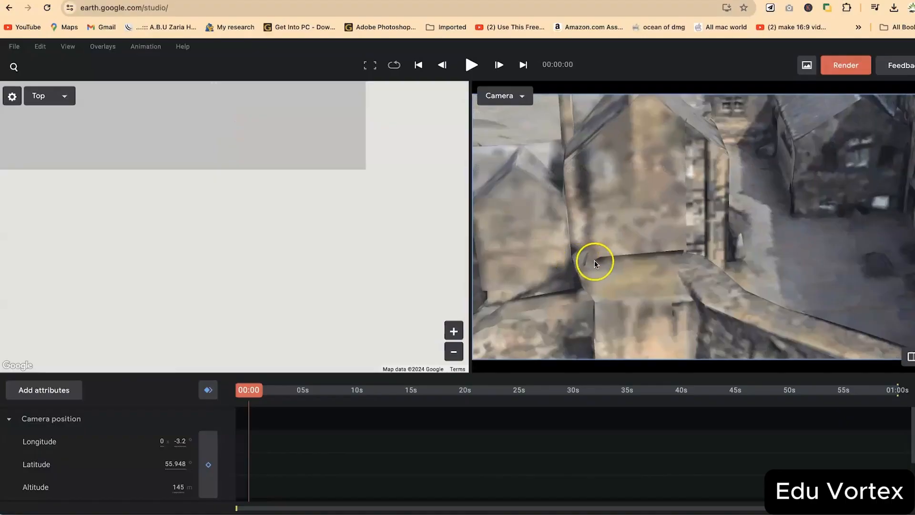
scroll(596, 262, "down", 3)
scroll(596, 253, "down", 4)
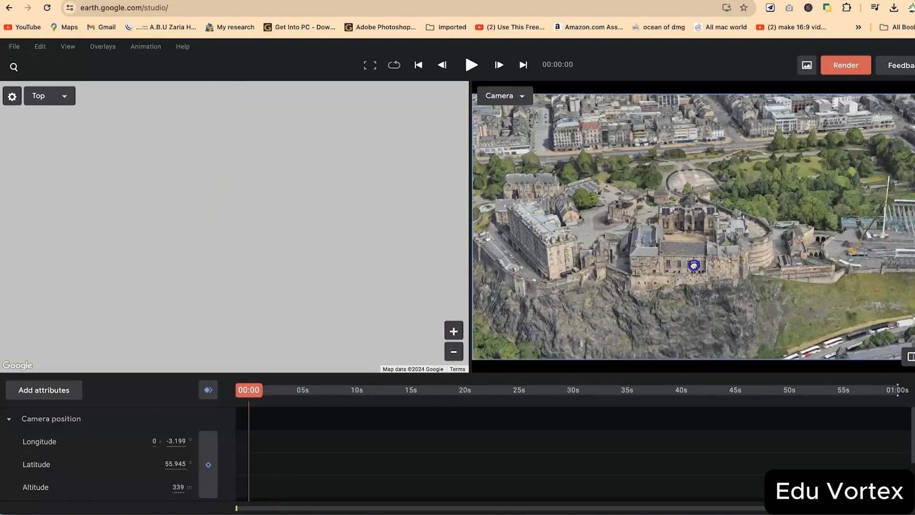
Orbit the camera around Edinburgh Castle to view it from its rounded battery end, at about 449 m altitude
mouse_move(694, 265)
left_mouse_down()
mouse_move(599, 288)
mouse_move(628, 292)
left_mouse_up()
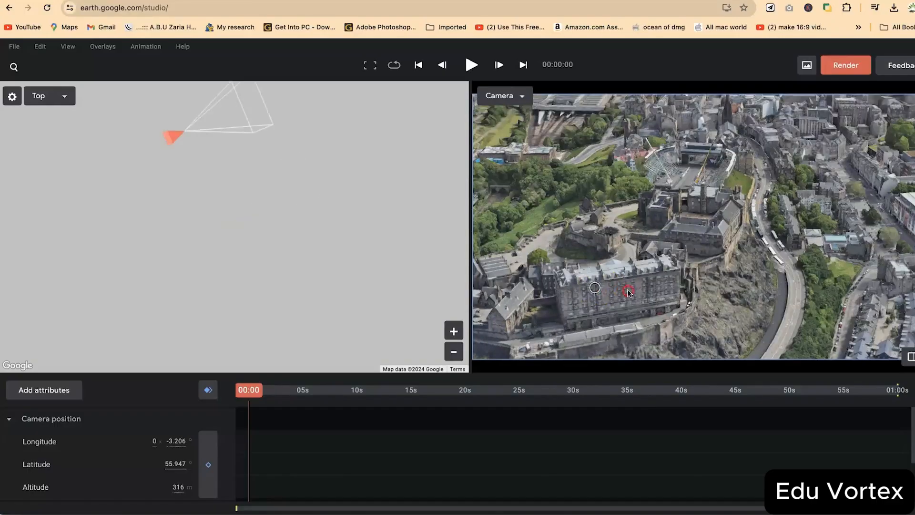
left_click_drag(696, 286, 709, 284, "shift")
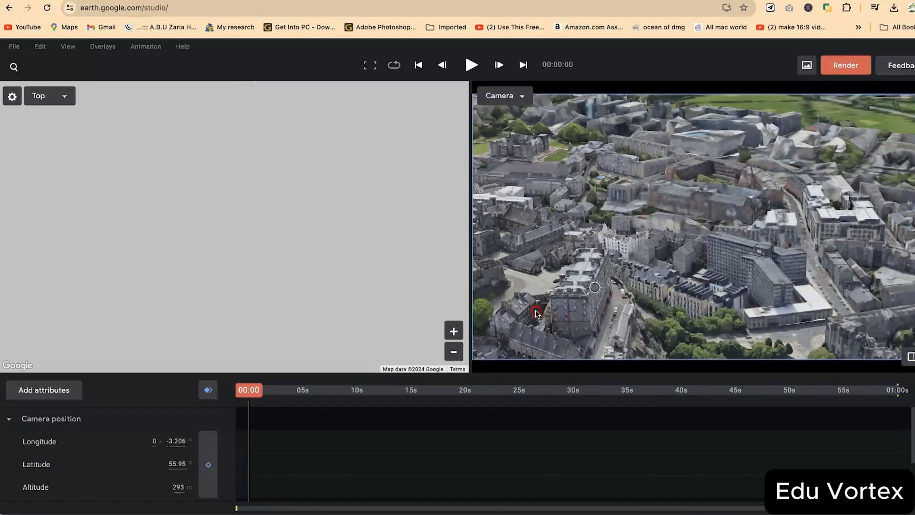
left_click_drag(536, 314, 510, 294, "shift")
left_click_drag(663, 318, 686, 311)
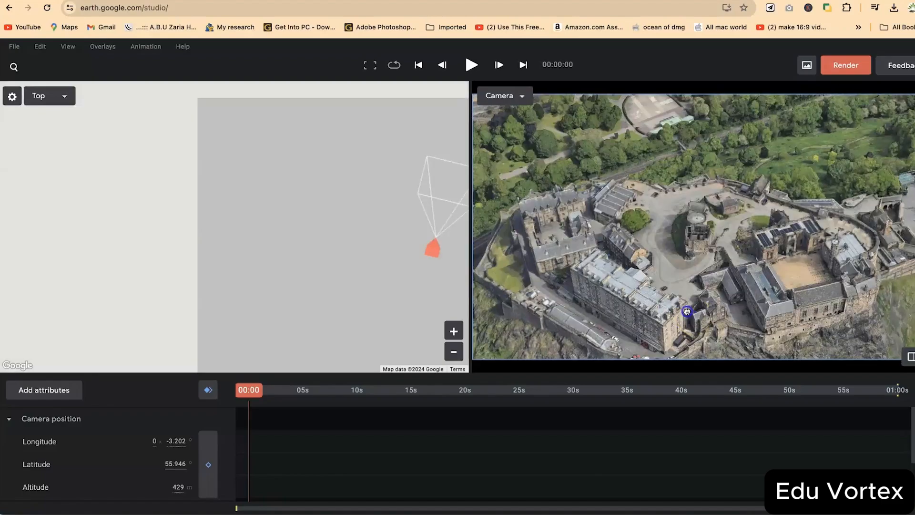
scroll(708, 273, "down", 5)
left_click_drag(708, 273, 753, 282, "shift")
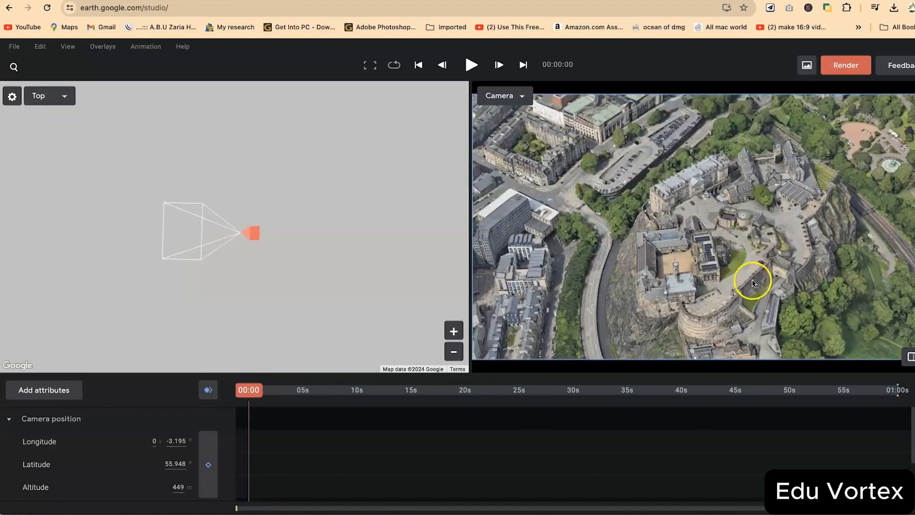
Reposition the camera over the castle courtyards, then pull out and turn toward the gardens and city blocks at about 630 m altitude
scroll(695, 268, "down", 5)
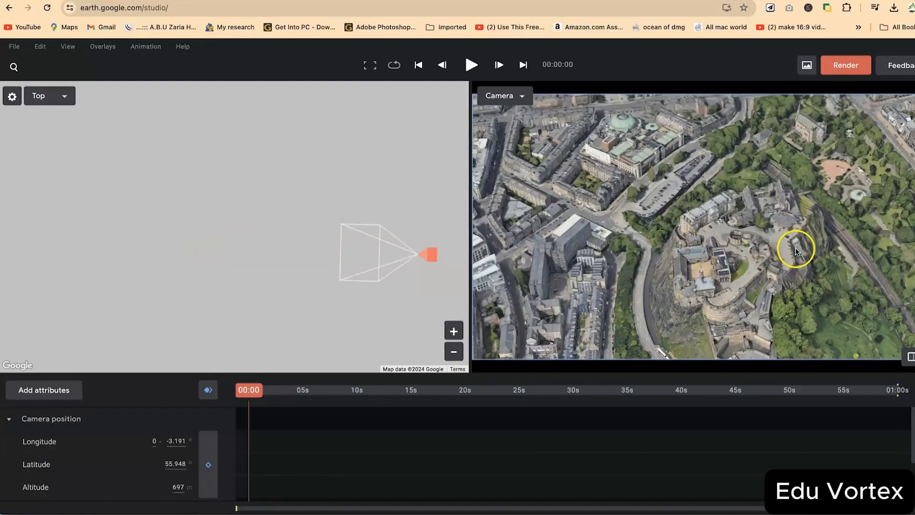
scroll(707, 274, "up", 5)
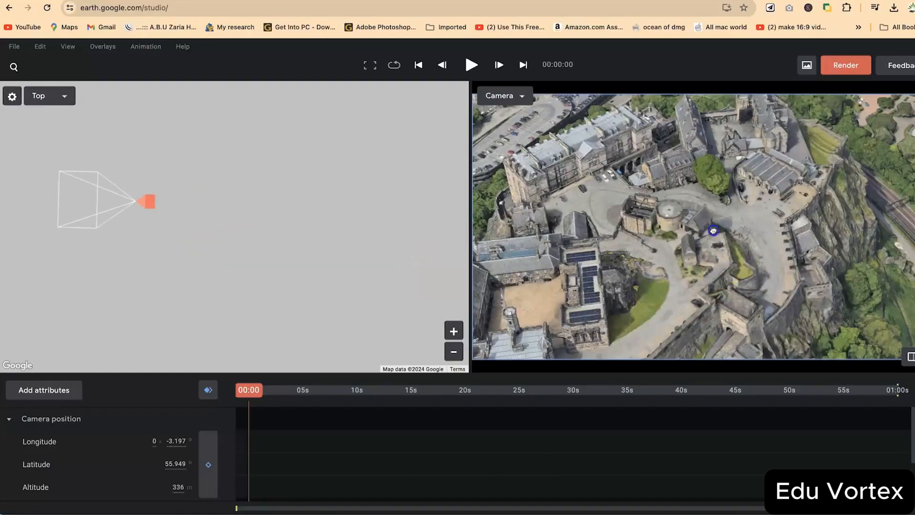
left_click_drag(713, 230, 752, 216)
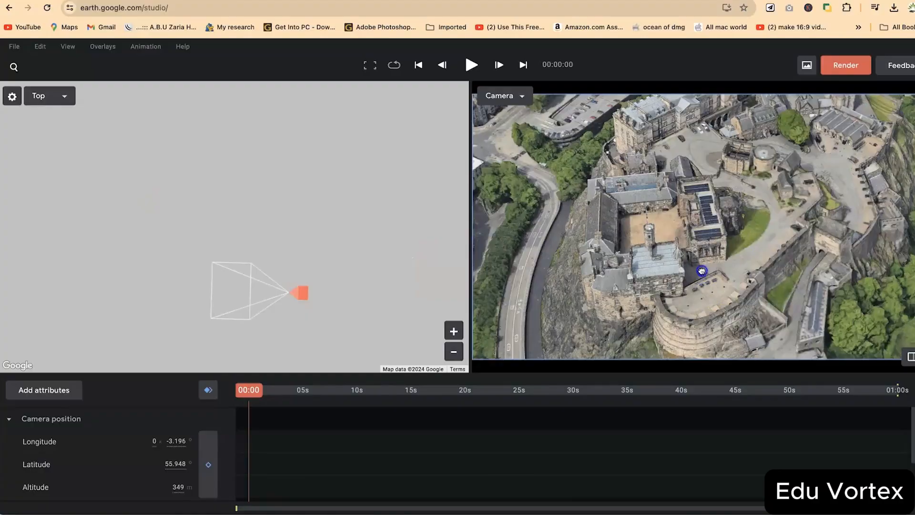
left_click_drag(838, 204, 794, 254)
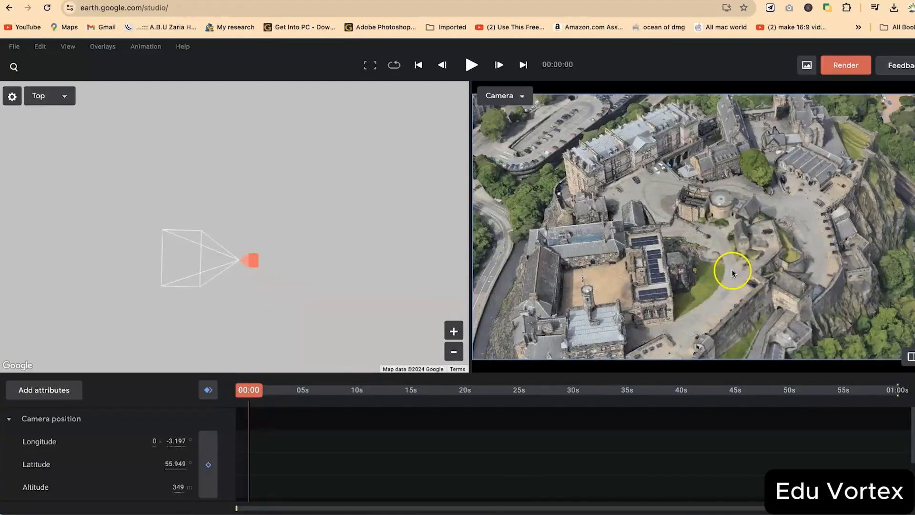
scroll(836, 259, "down", 5)
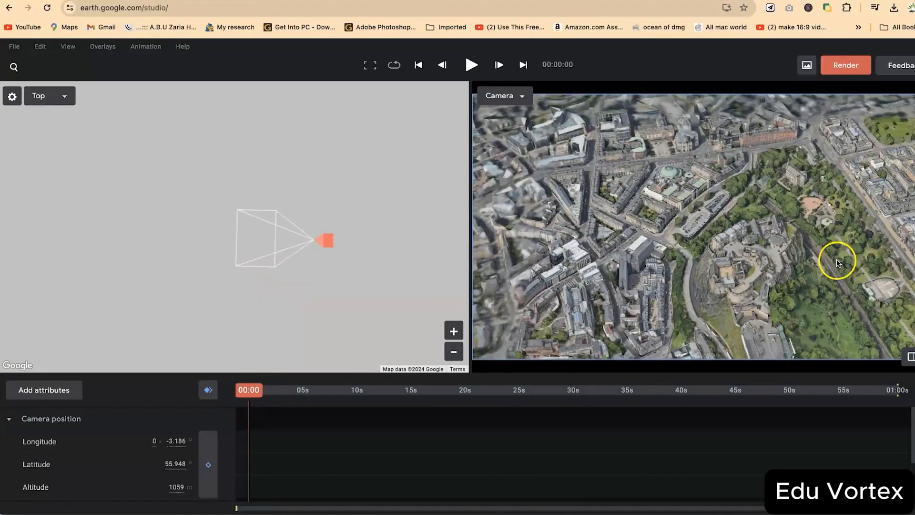
right_click_drag(713, 268, 742, 254)
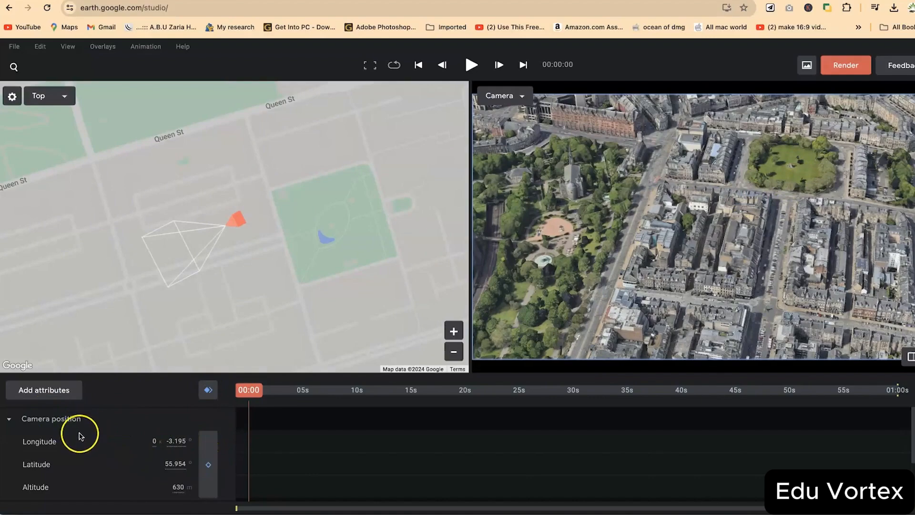
Examine the camera position and rotation attributes, the additional attributes on offer such as Field of view, and the option to keyframe all attributes
scroll(98, 443, "down", 2)
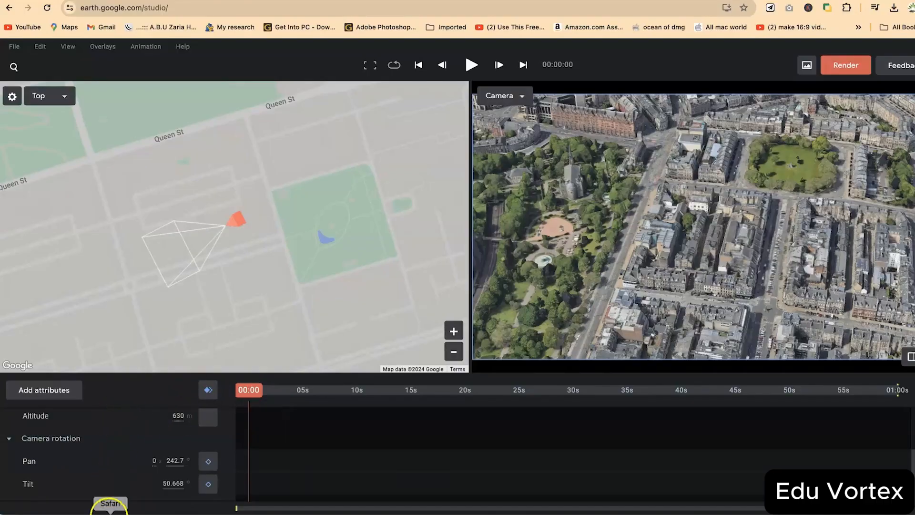
scroll(108, 458, "up", 3)
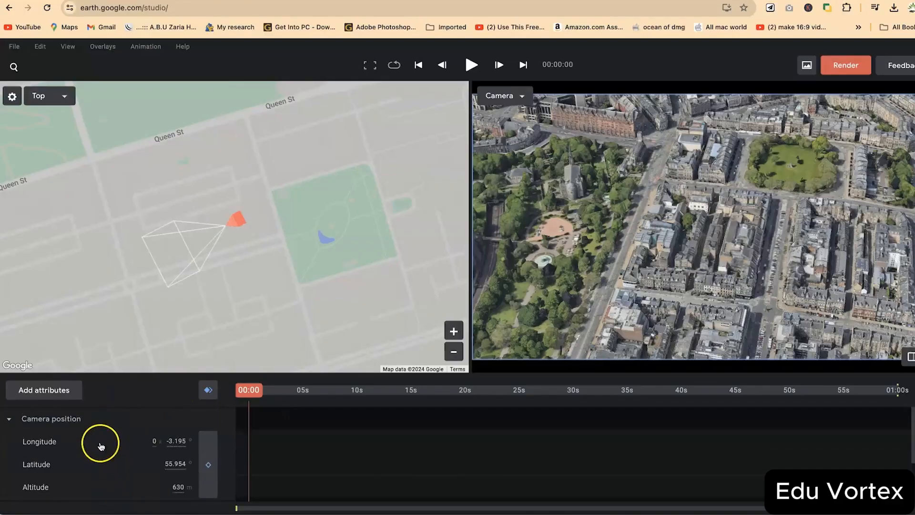
left_click(72, 395)
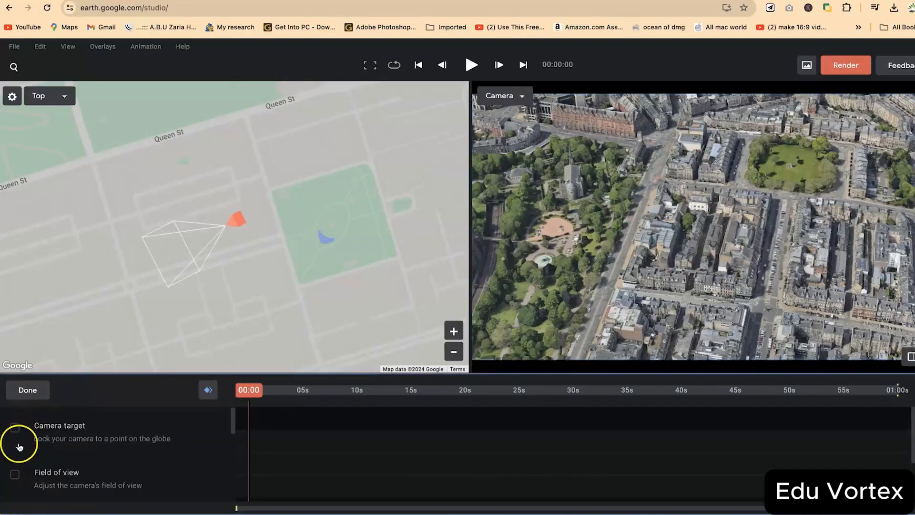
scroll(125, 482, "down", 1)
scroll(22, 425, "down", 1)
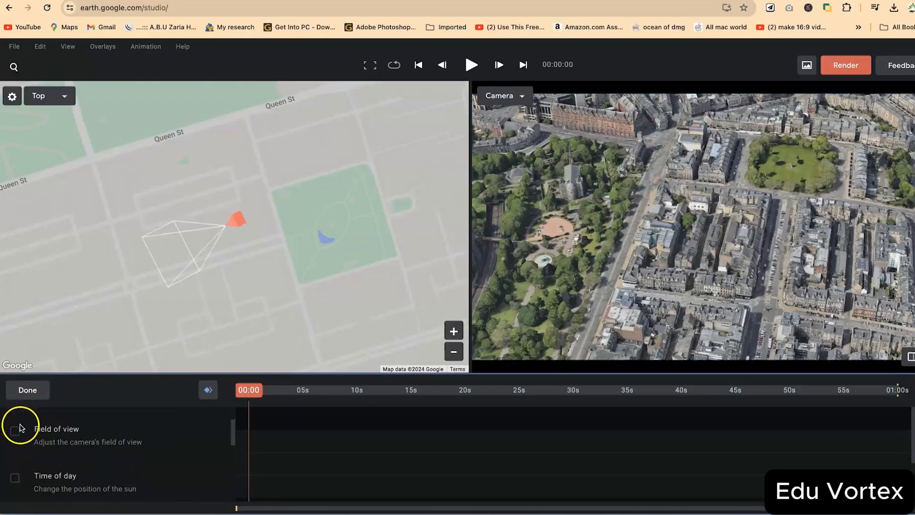
scroll(87, 486, "down", 1)
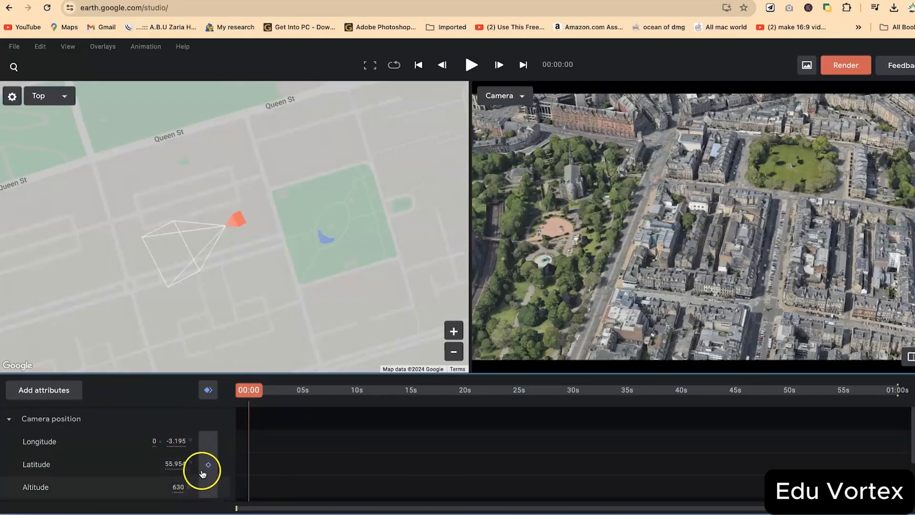
left_click(208, 389)
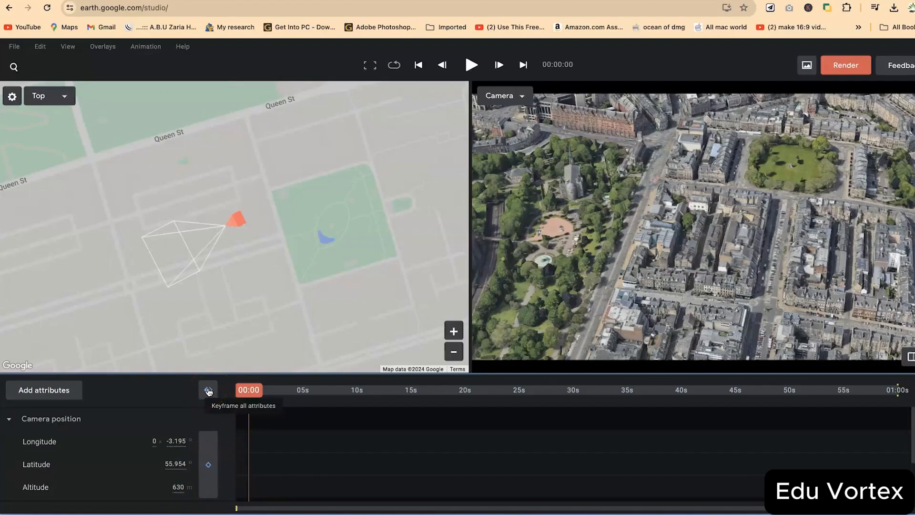
Keyframe all camera attributes at 00:00:00
left_click(209, 392)
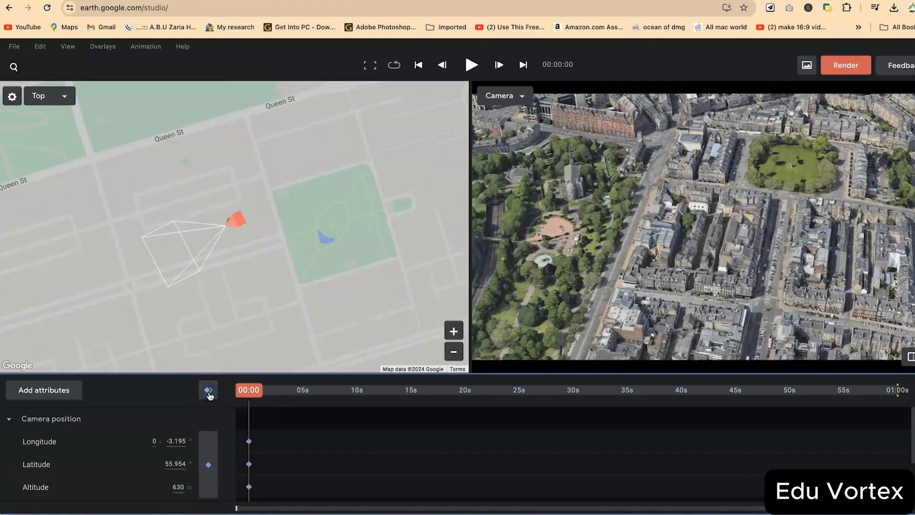
scroll(276, 467, "down", 3)
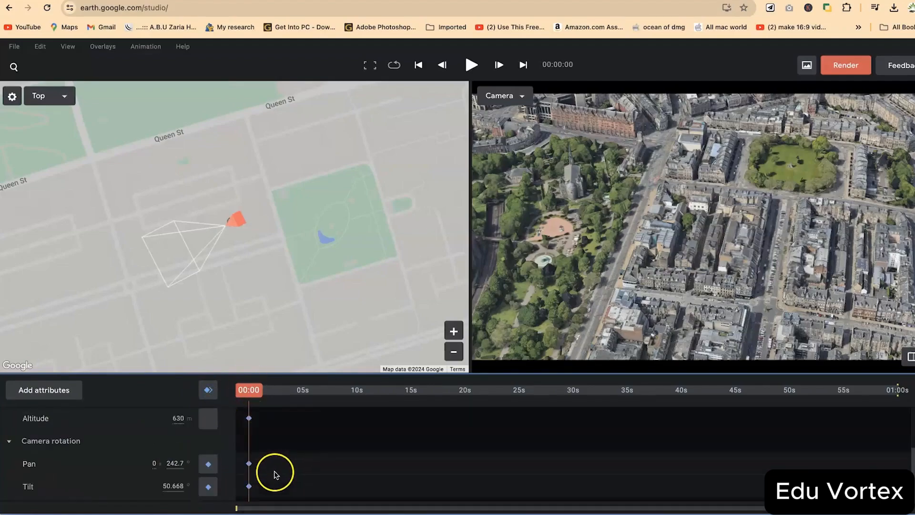
At 00:09:27, frame the camera closely on the hilltop castle at 371 m altitude and keyframe all attributes
mouse_move(249, 388)
left_mouse_down()
mouse_move(410, 394)
mouse_move(343, 395)
mouse_move(356, 395)
left_mouse_up()
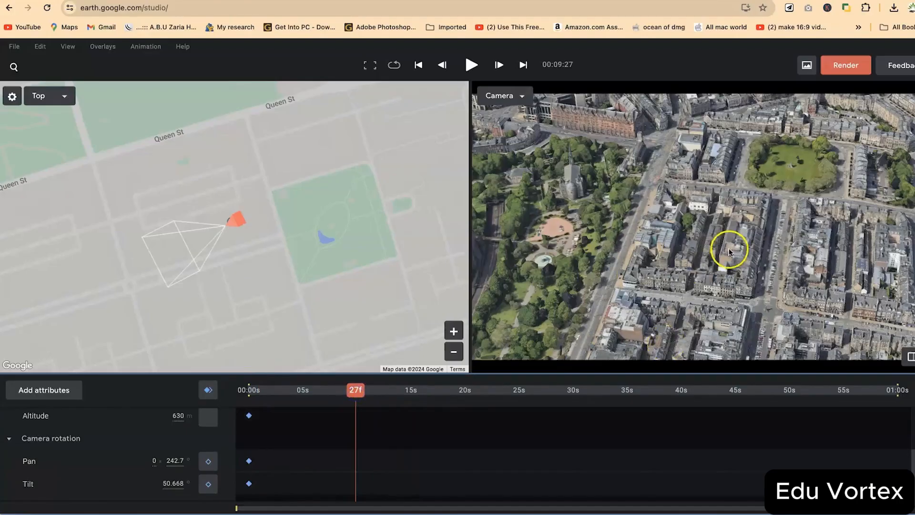
left_click_drag(637, 255, 892, 252)
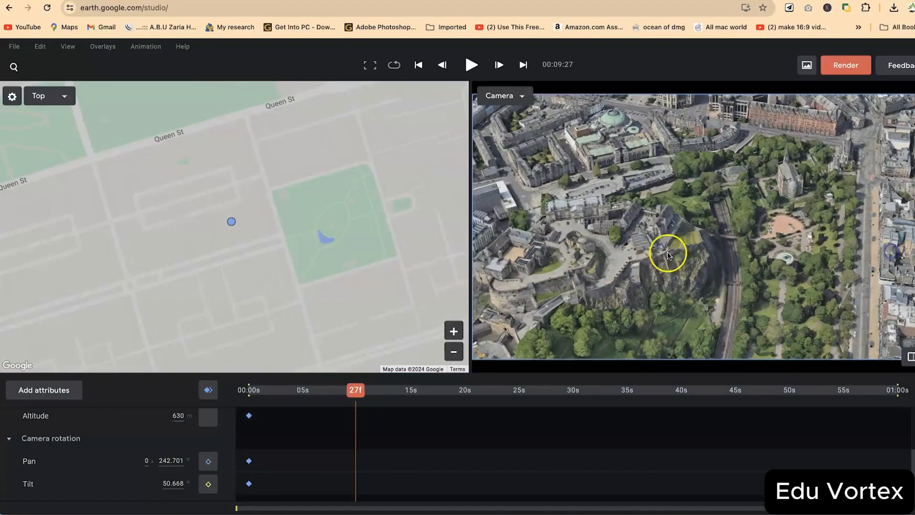
left_click_drag(667, 253, 773, 256)
scroll(738, 297, "up", 2)
scroll(701, 319, "up", 5)
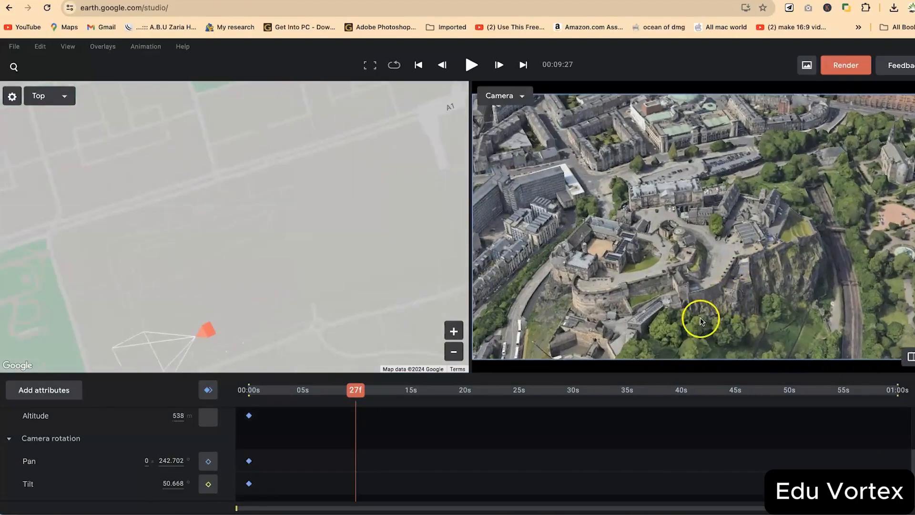
left_click_drag(687, 304, 708, 308)
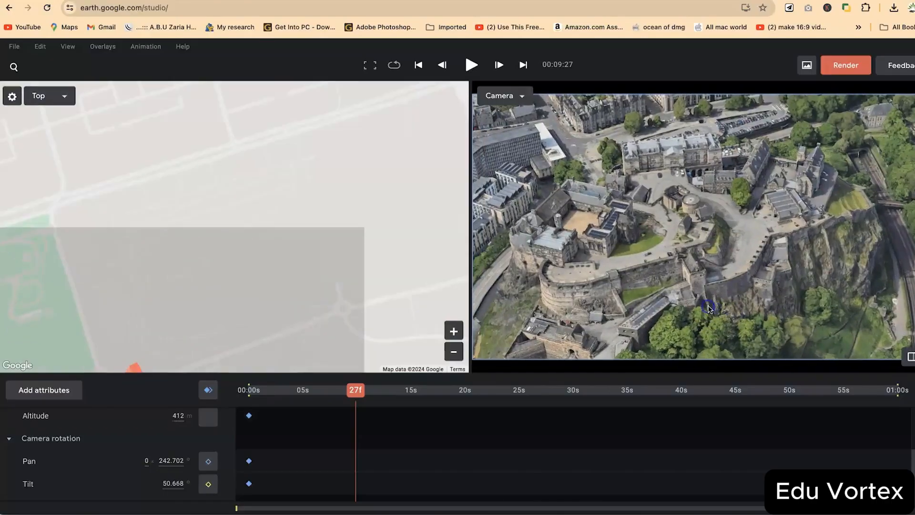
scroll(715, 315, "up", 2)
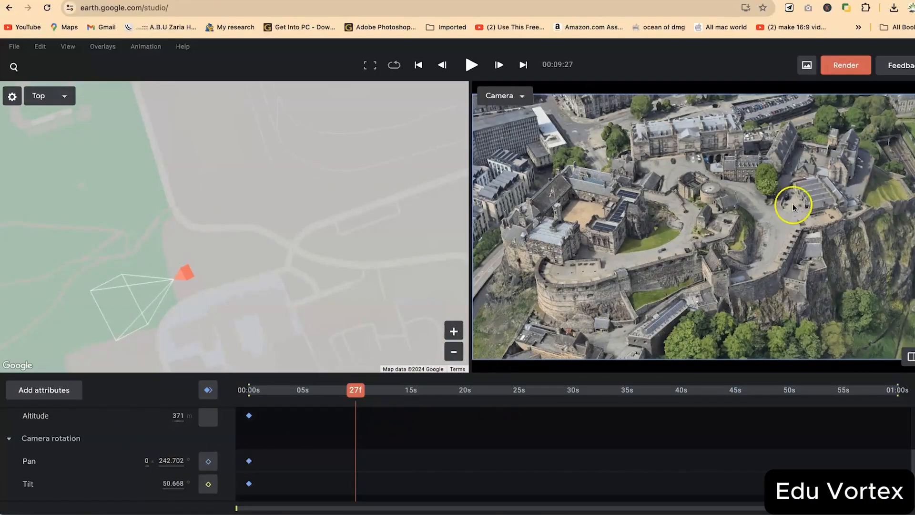
left_click(209, 391)
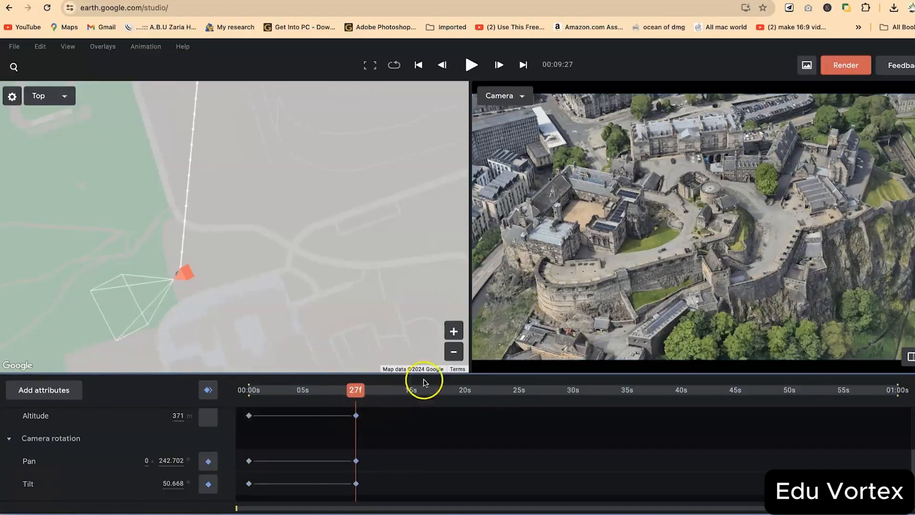
Show the whole camera path in the top view and preview the flight to the castle from the start
left_click(454, 351)
left_click_drag(264, 168, 291, 219)
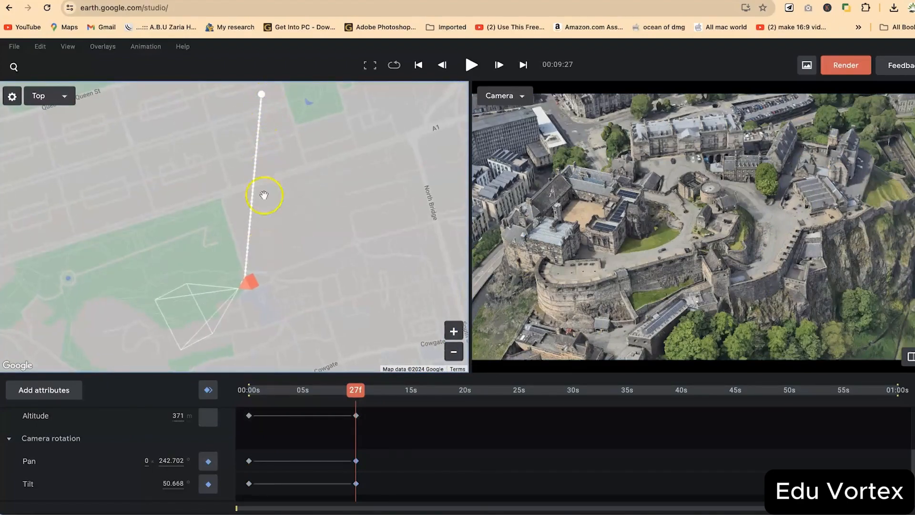
left_click_drag(356, 390, 229, 391)
key("space")
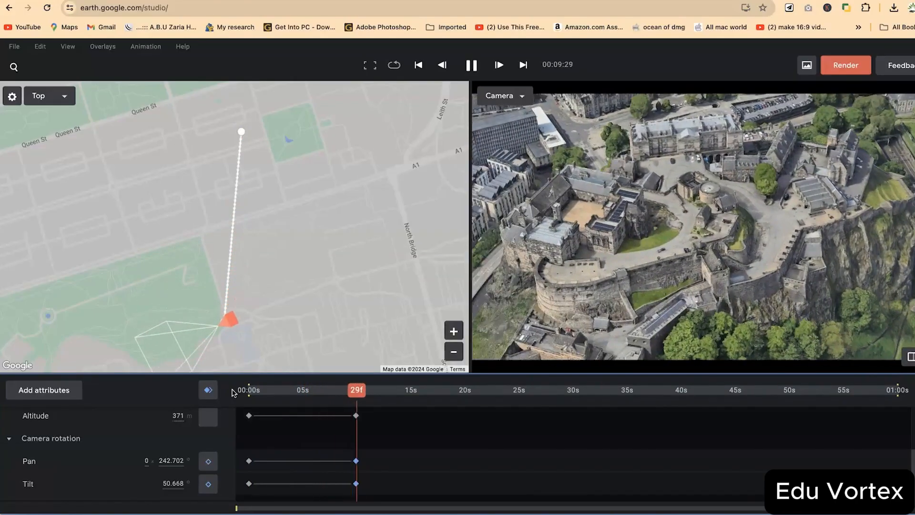
left_click(351, 404)
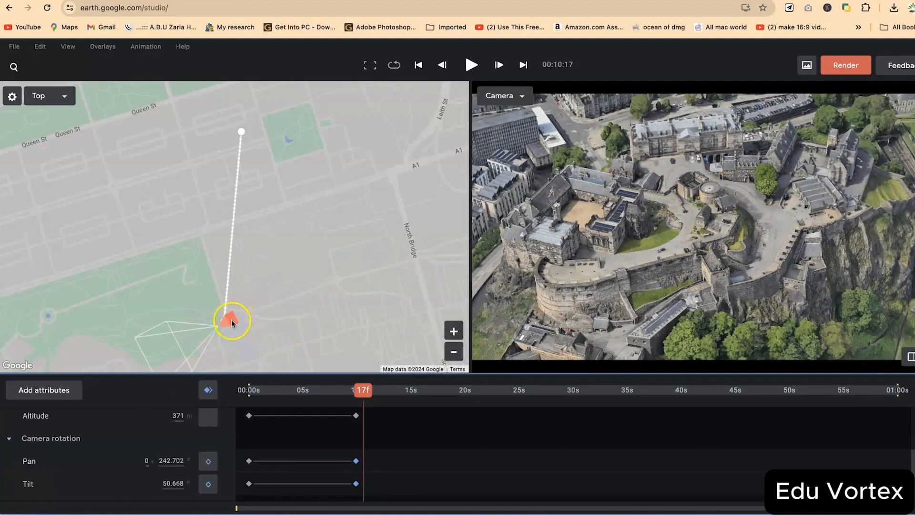
Try moving the camera beside the path's starting point in the top view, and return the playhead to 00:00:00
mouse_move(232, 323)
left_mouse_down()
mouse_move(259, 126)
mouse_move(267, 138)
left_mouse_up()
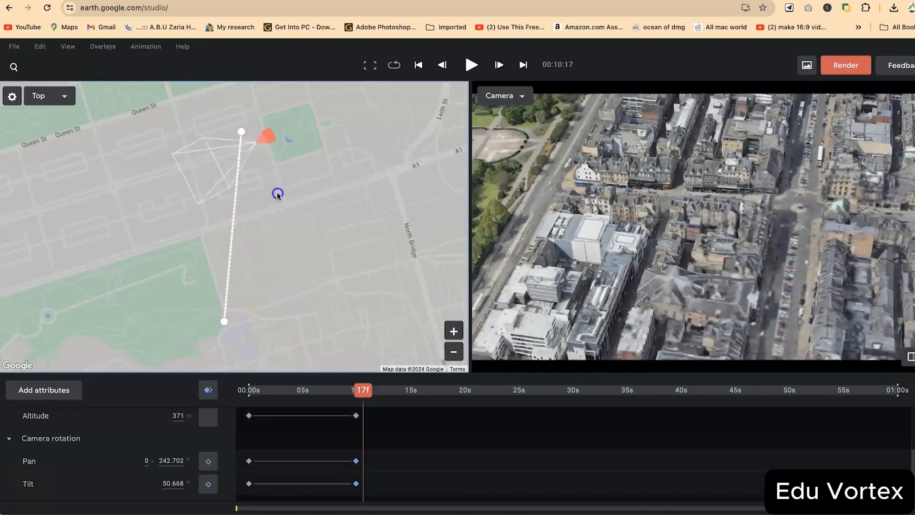
mouse_move(277, 195)
left_mouse_down()
mouse_move(266, 265)
mouse_move(247, 130)
left_mouse_up()
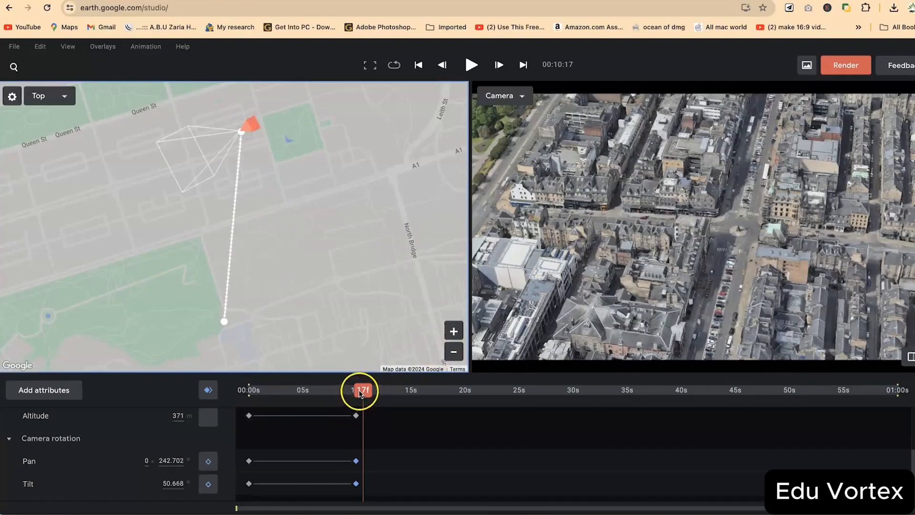
left_click_drag(360, 394, 198, 380)
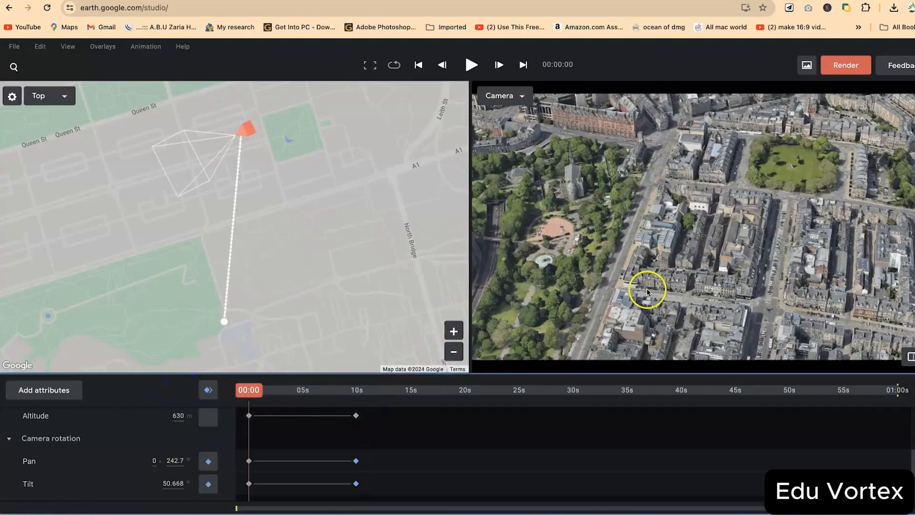
left_click(45, 398)
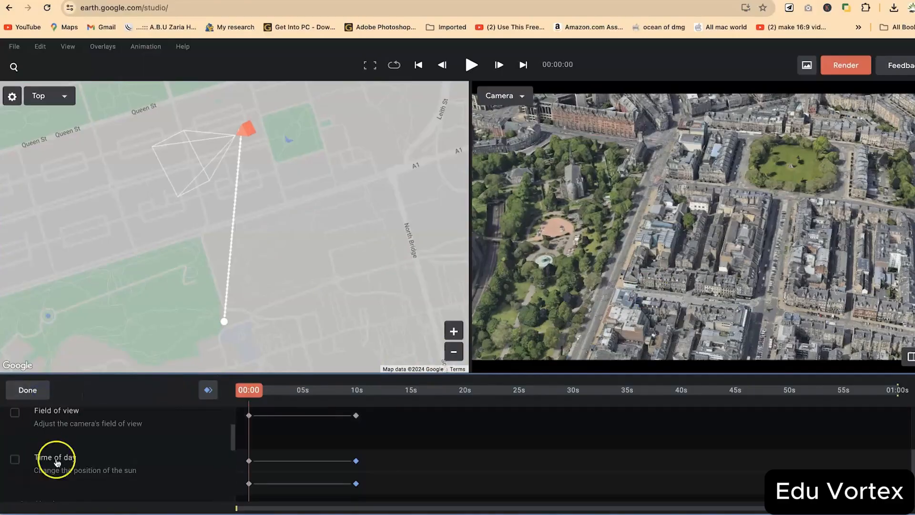
scroll(57, 459, "up", 2)
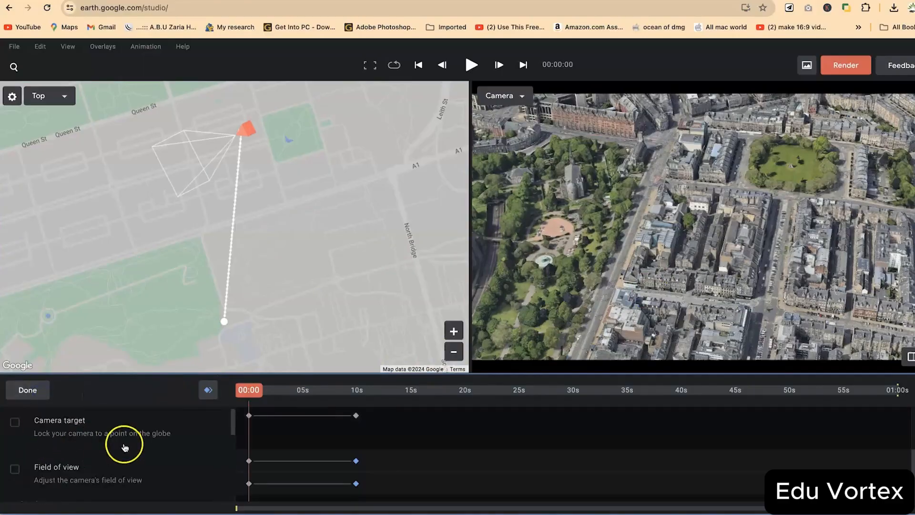
left_click(15, 429)
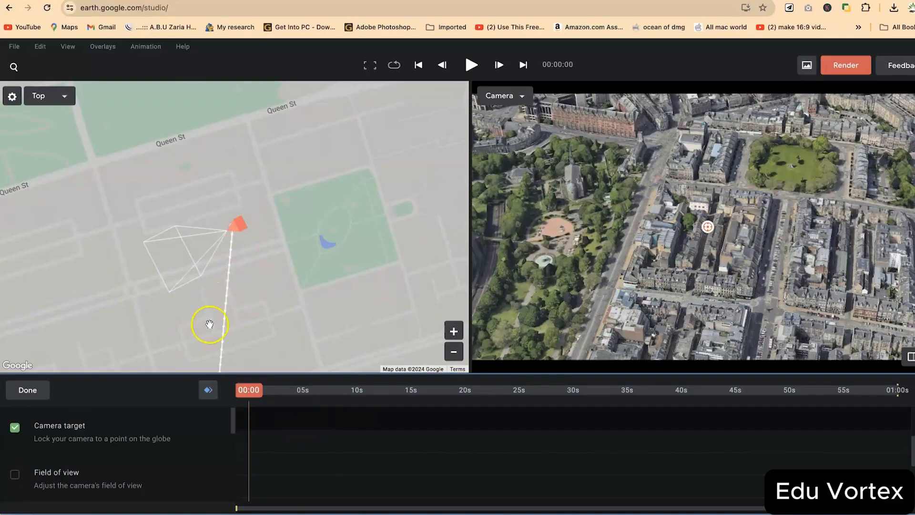
left_click(15, 427)
left_click(28, 389)
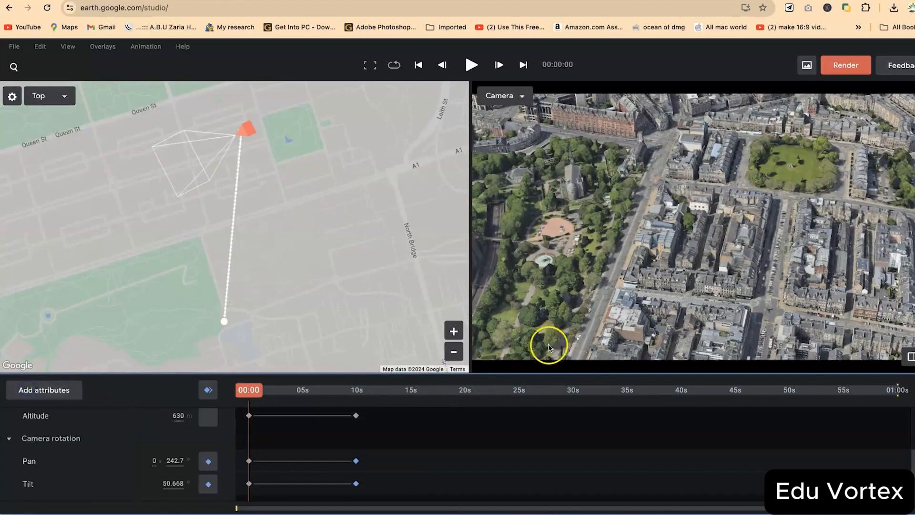
With the playhead at 00:09:29, set the camera target on the round structure in the castle's centre
left_click_drag(251, 388, 358, 406)
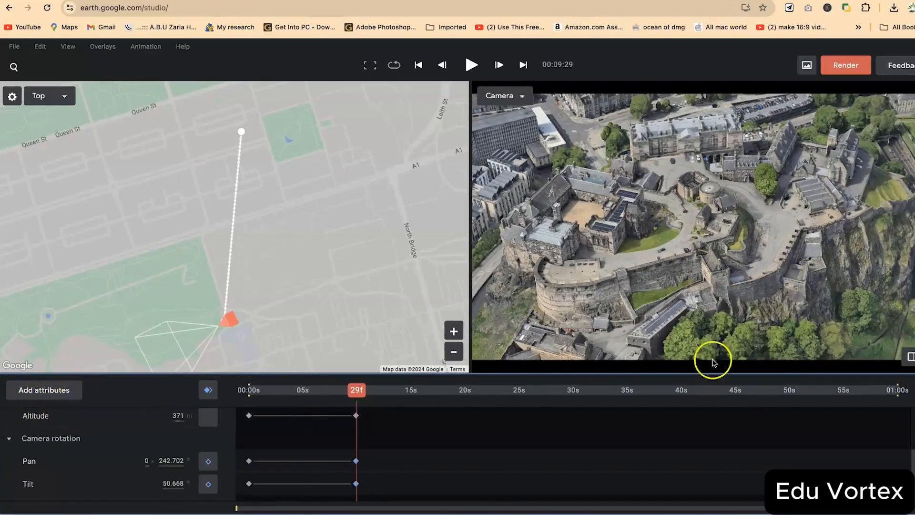
right_click(685, 190)
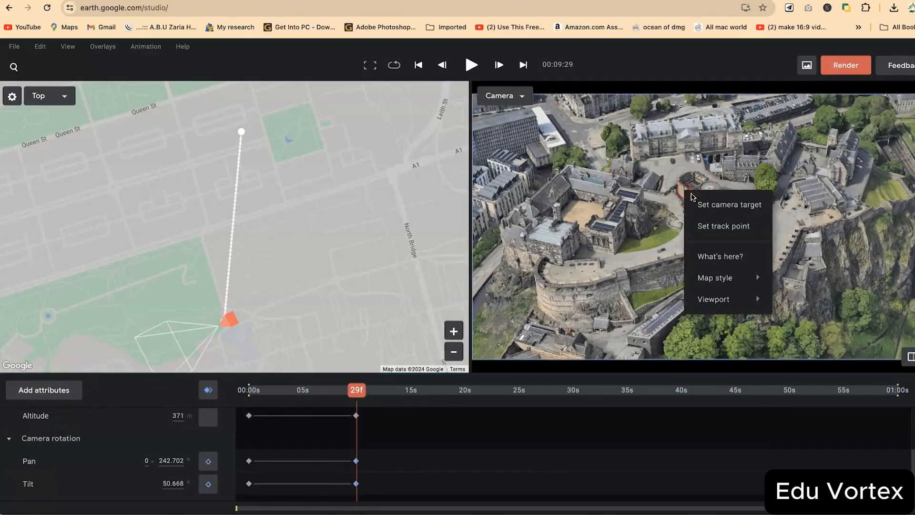
left_click(728, 205)
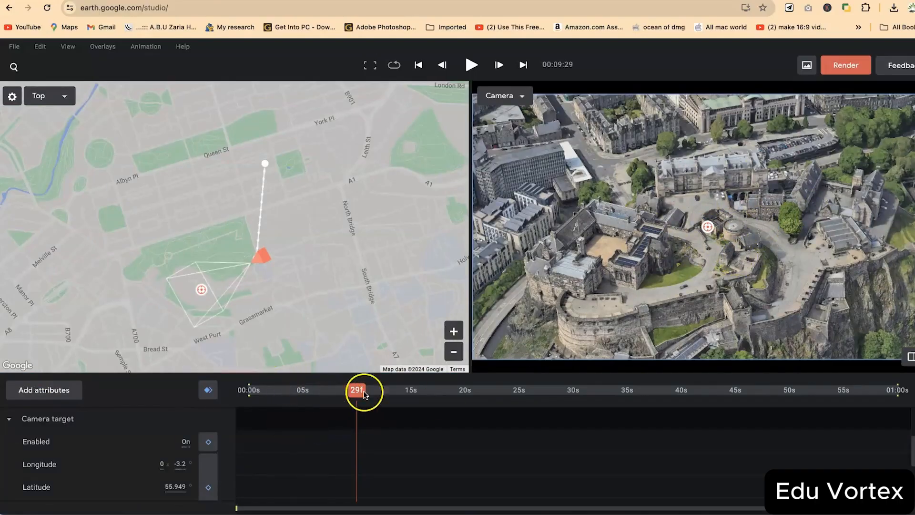
Preview the animation from the start with the camera locked on the castle target, and rewind to 00:00:00
left_click_drag(357, 391, 191, 388)
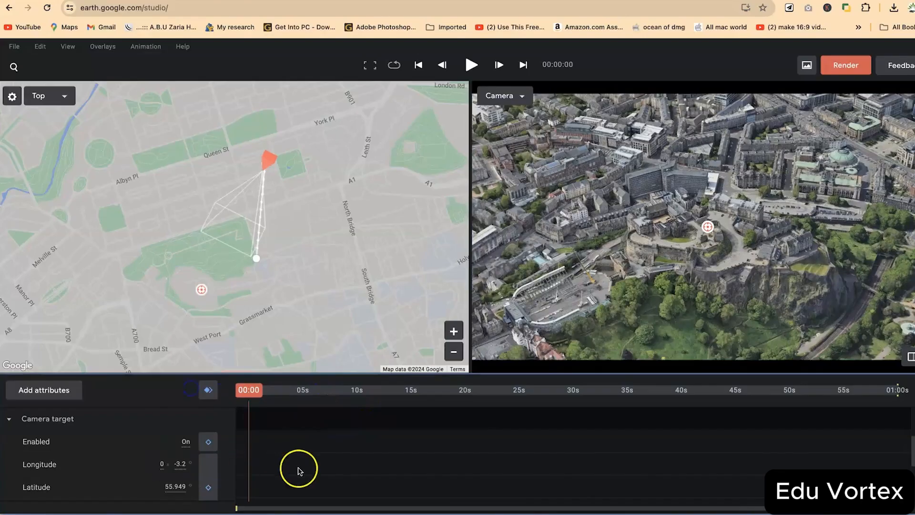
scroll(298, 470, "up", 3)
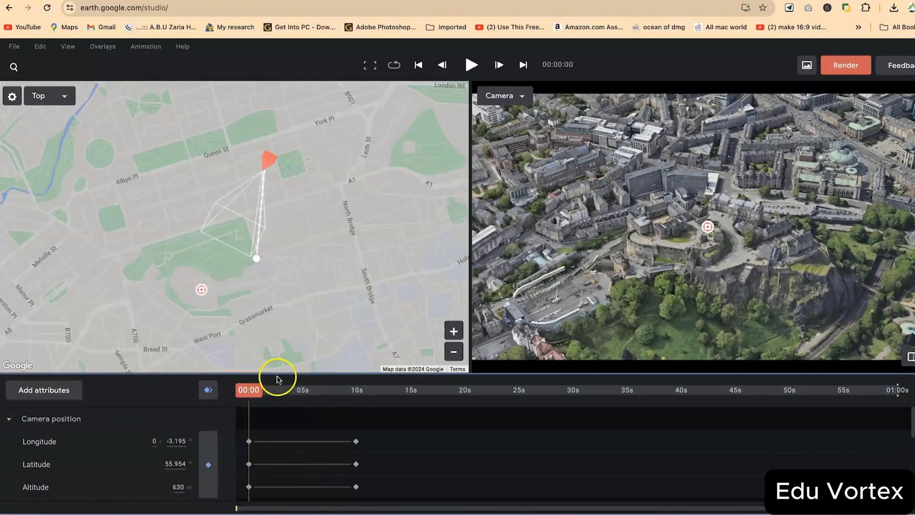
key("space")
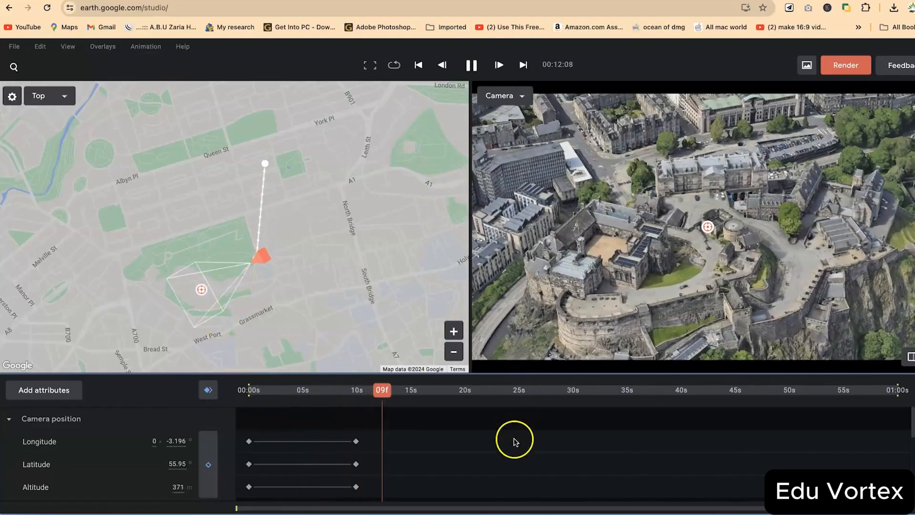
key("space")
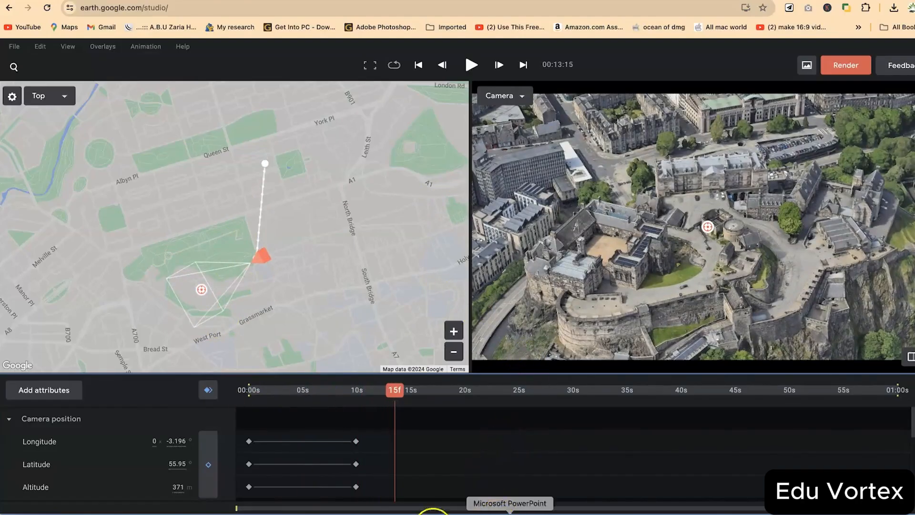
left_click(389, 396)
left_click_drag(382, 396, 198, 402)
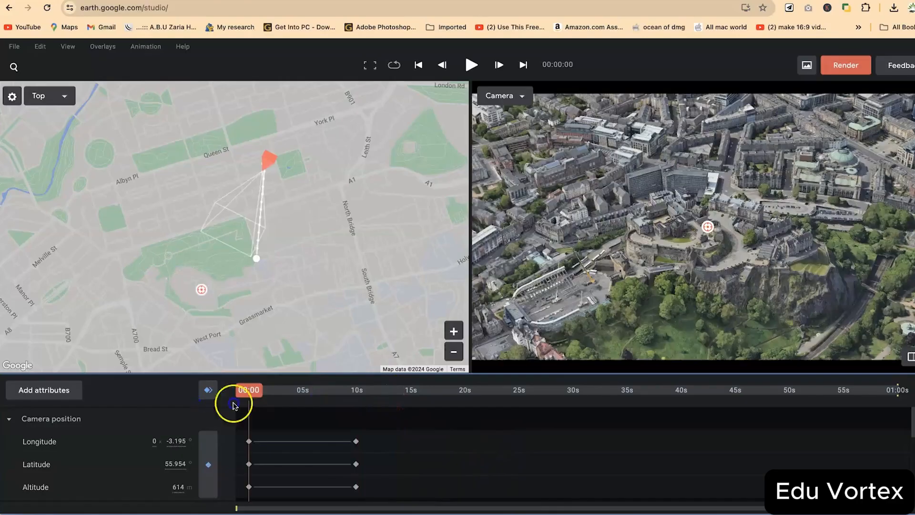
Hold the castle view by keyframing all attributes at 00:11:13 with the camera still in the same position
left_click_drag(333, 410, 359, 417)
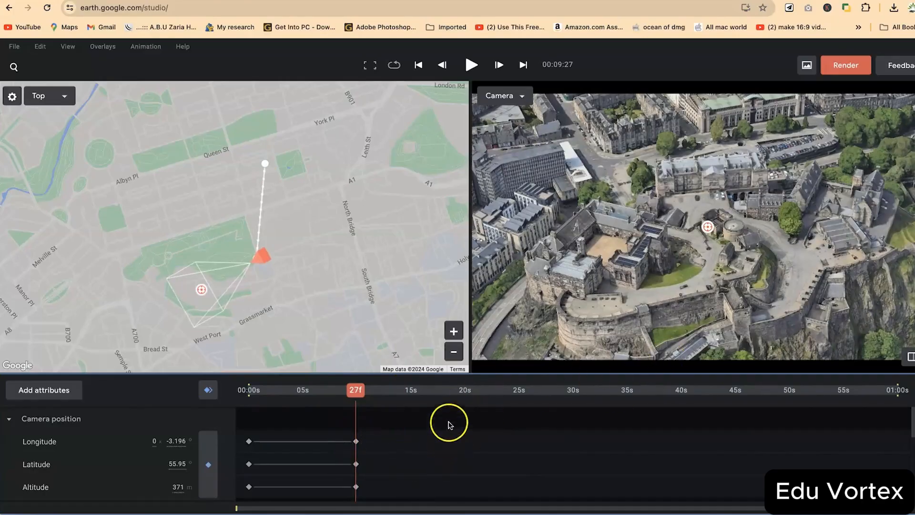
left_click_drag(377, 393, 373, 391)
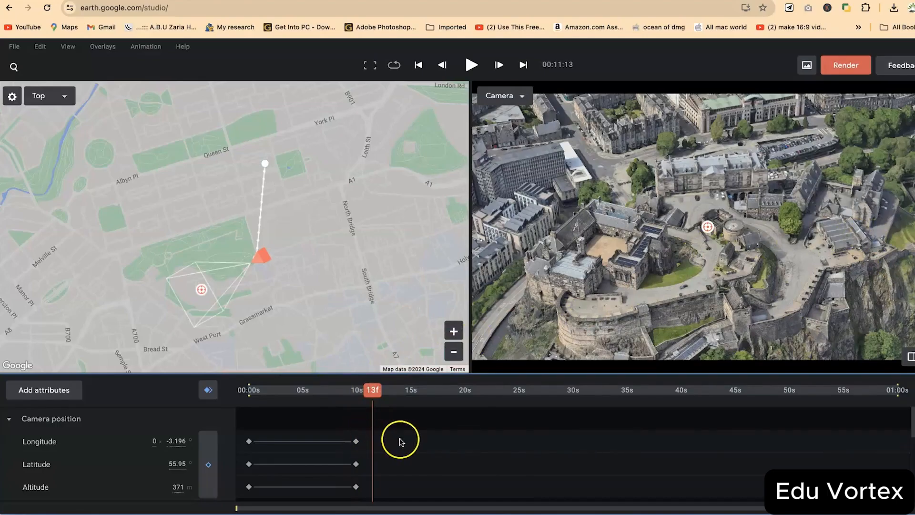
left_click(208, 390)
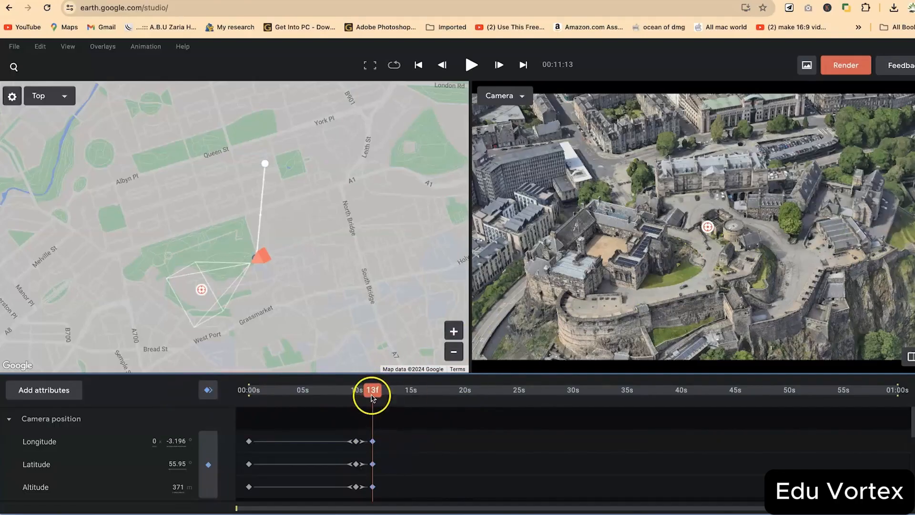
At 00:20:01, move the camera to a close view from the castle's opposite side at 209 m altitude and keyframe all attributes
left_click_drag(372, 393, 466, 400)
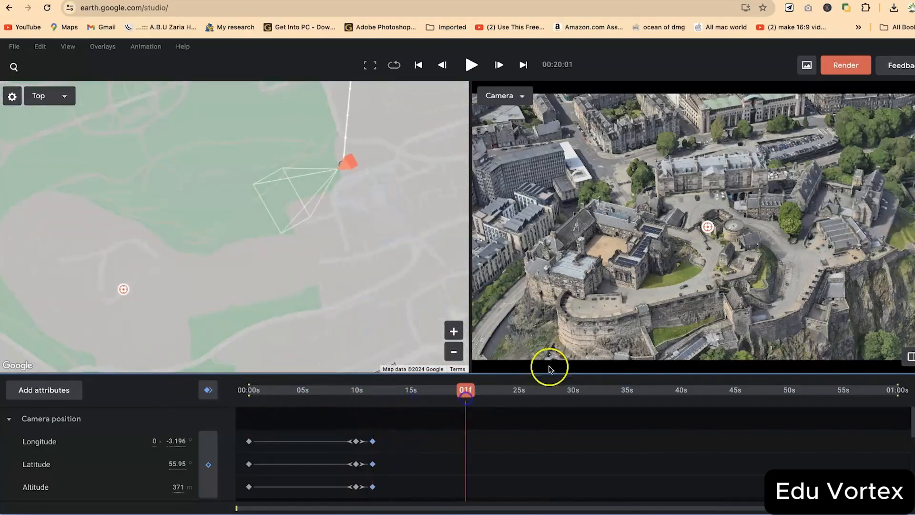
left_click_drag(647, 268, 755, 272)
left_click_drag(819, 276, 711, 222)
scroll(658, 310, "up", 5)
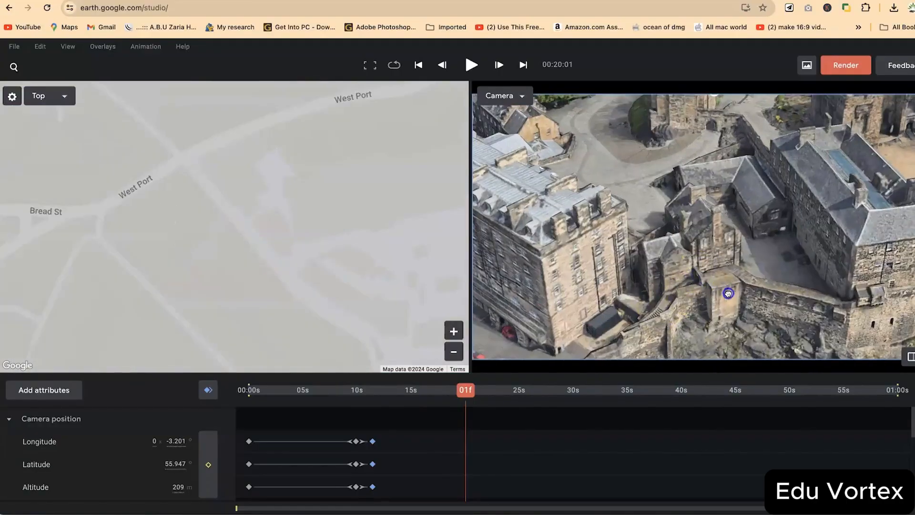
left_click_drag(728, 294, 727, 292)
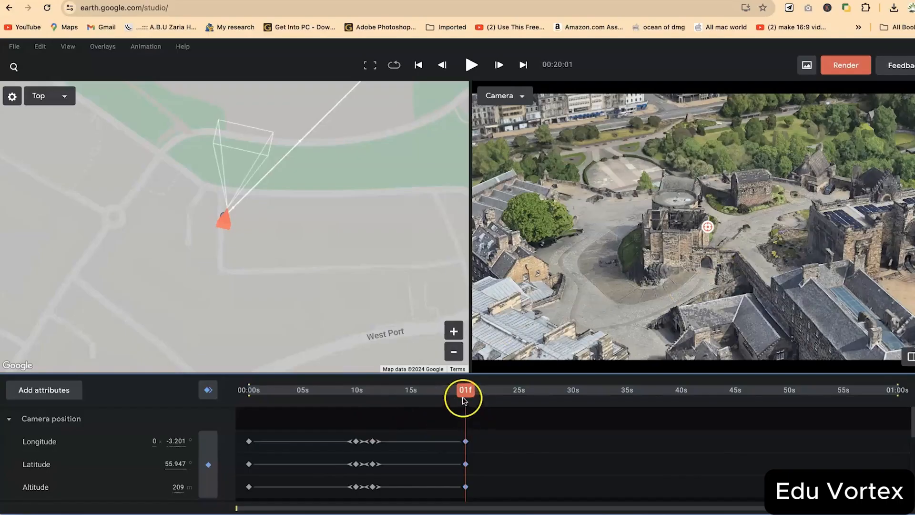
Preview the camera move around the castle from about 10 s until just past the last keyframes
left_click_drag(457, 395, 353, 398)
key("space")
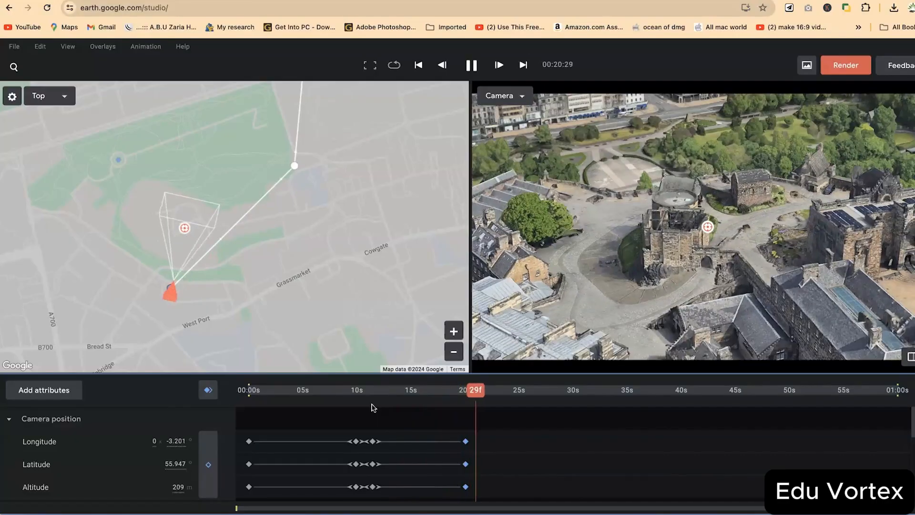
key("space")
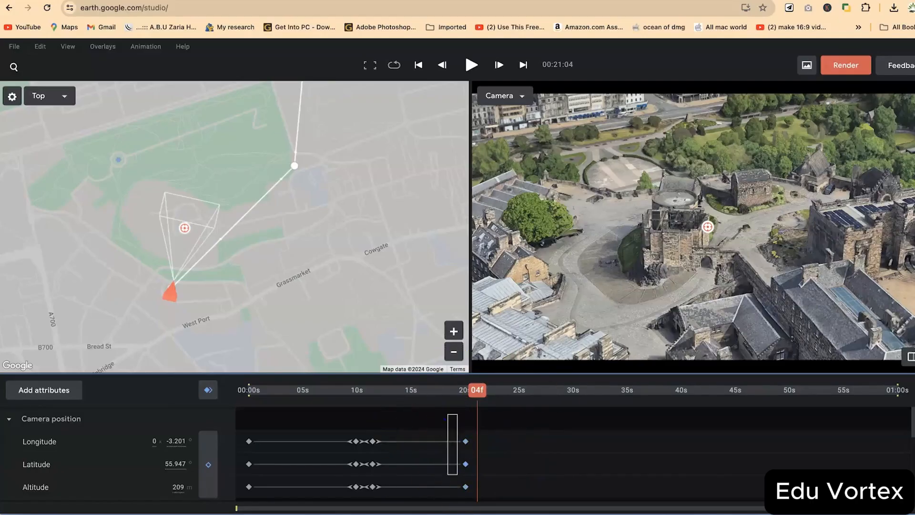
Move the last set of camera keyframes on the timeline to 15 s and preview the shortened move around the castle
left_click_drag(457, 475, 498, 473)
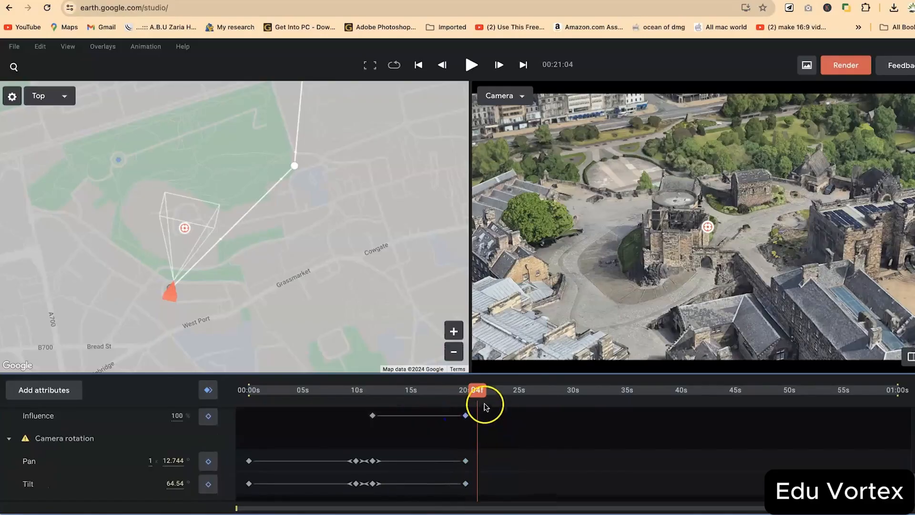
scroll(503, 431, "up", 5)
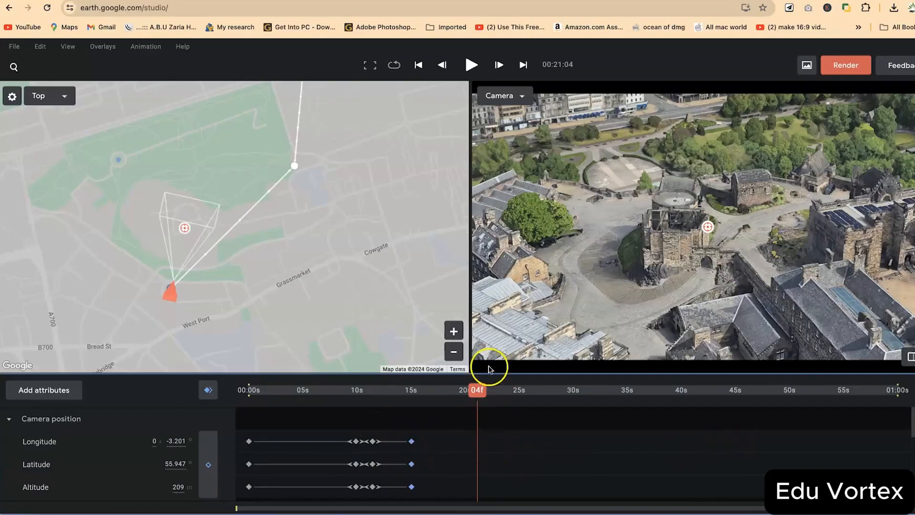
left_click_drag(479, 391, 373, 406)
key("space")
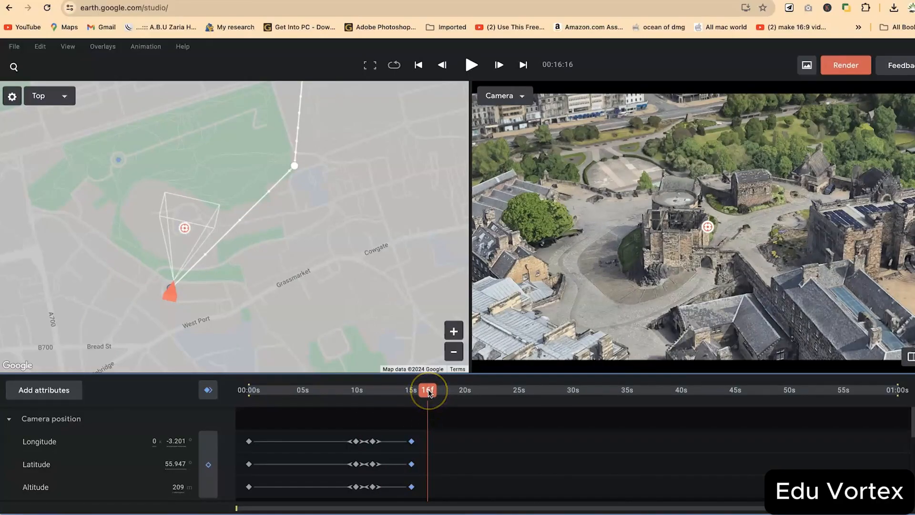
At 00:04:24, shift the keyframed camera position outward to about -3.192, 55.953 and bend the flight path into a smooth curve
left_click_drag(428, 392, 303, 429)
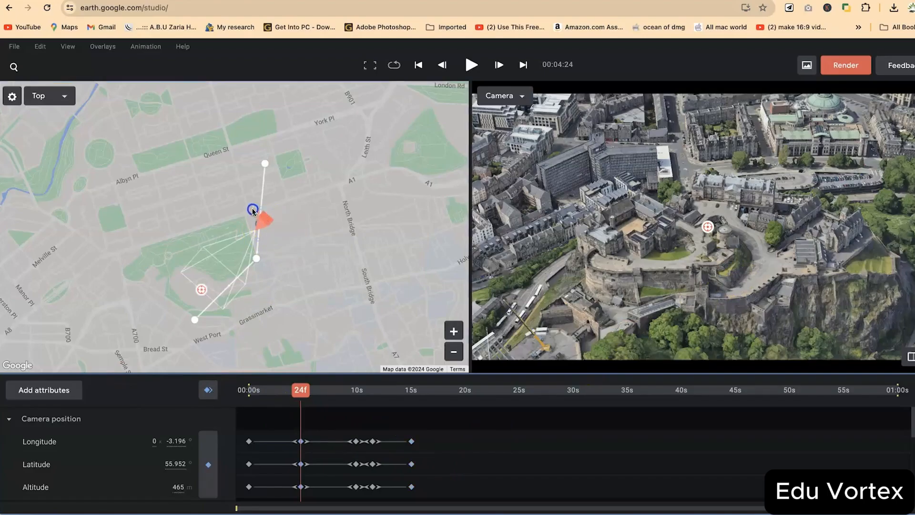
left_click_drag(253, 209, 205, 174)
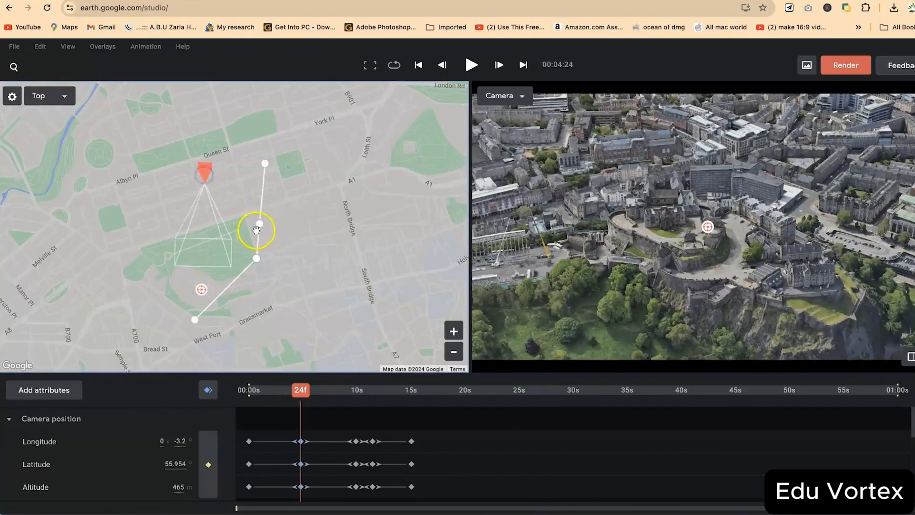
mouse_move(261, 226)
left_mouse_down()
mouse_move(302, 225)
mouse_move(277, 202)
left_mouse_up()
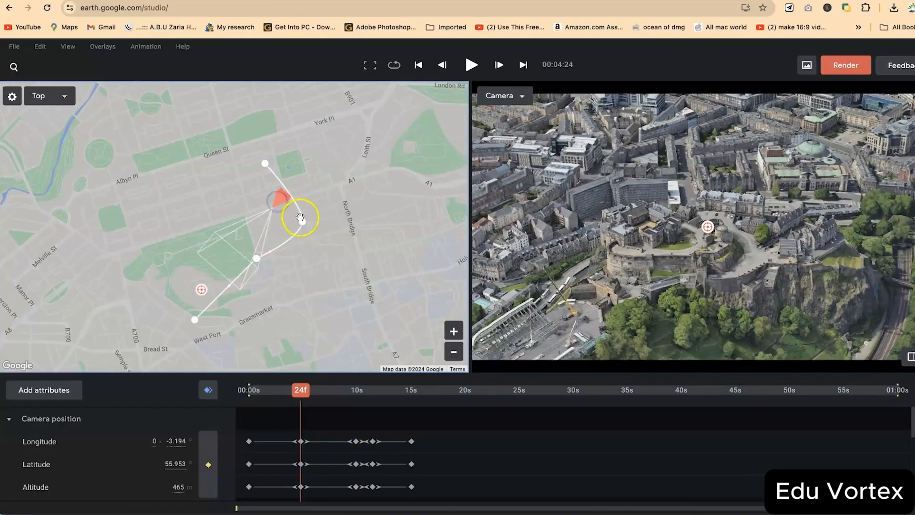
left_click(303, 222)
mouse_move(300, 236)
left_mouse_down()
mouse_move(306, 256)
mouse_move(302, 243)
left_mouse_up()
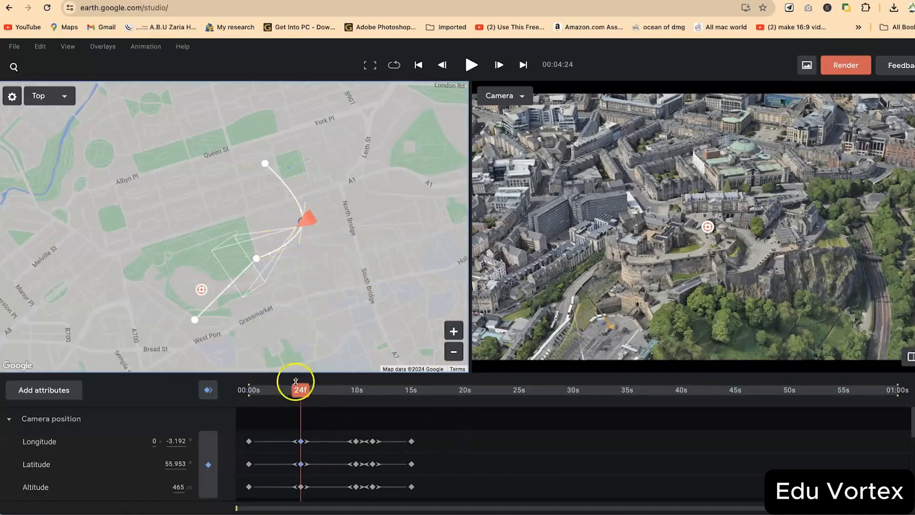
Preview the castle animation twice from the start to review the curved camera path
left_click_drag(299, 389, 233, 392)
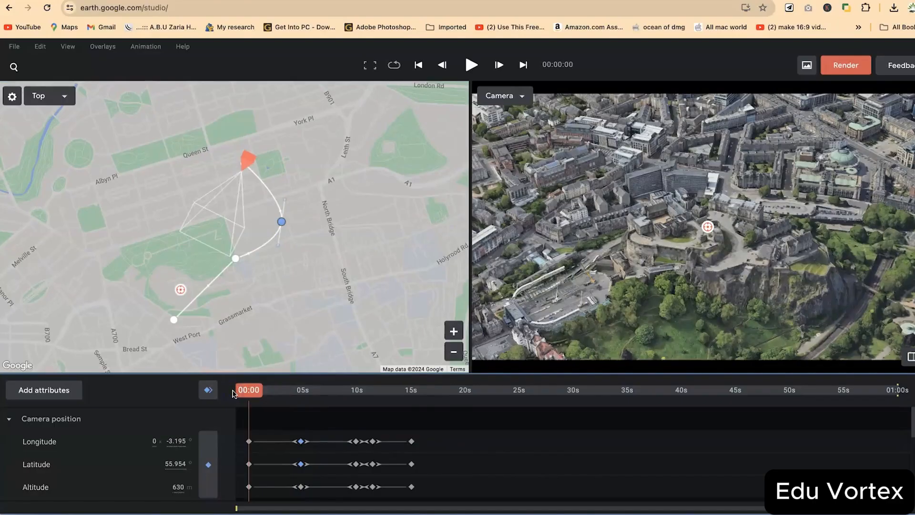
key("space")
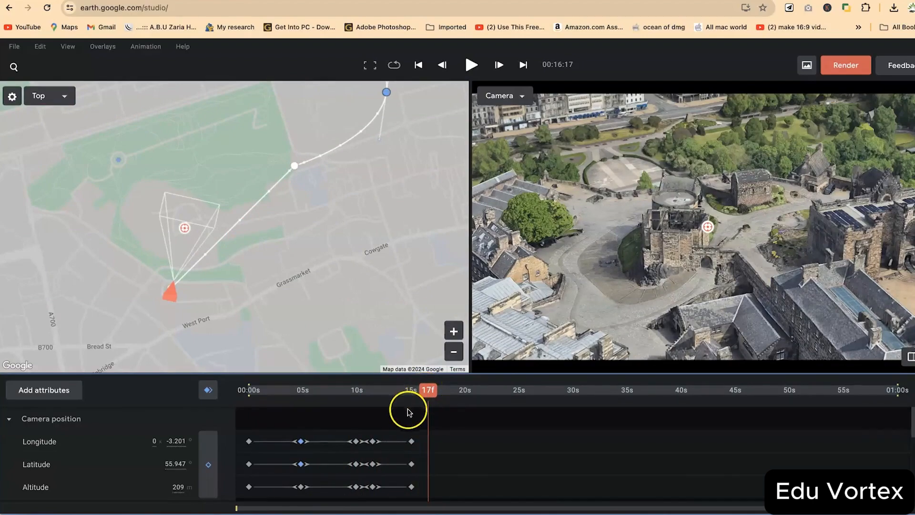
left_click(248, 392)
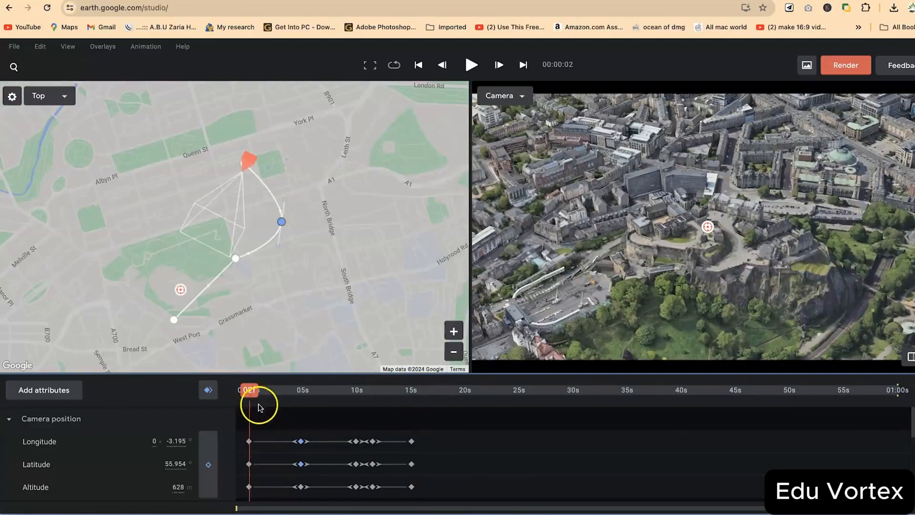
key("space")
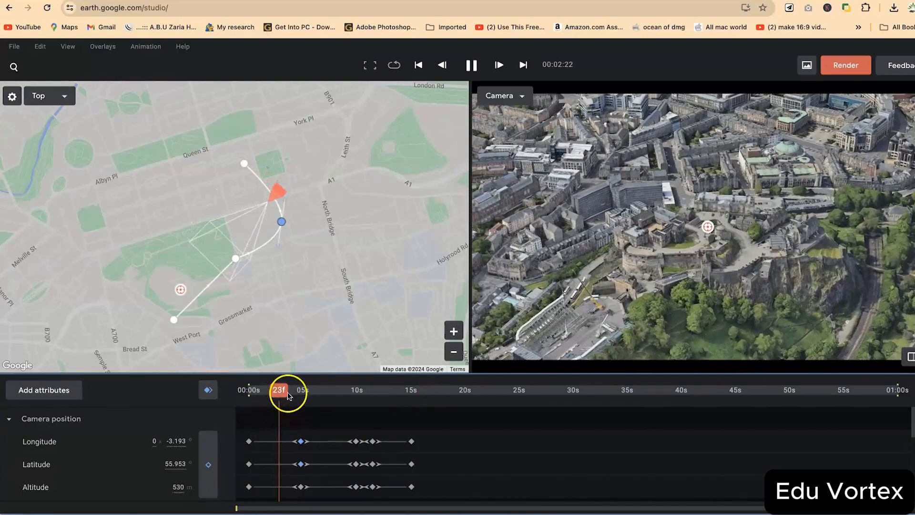
key("space")
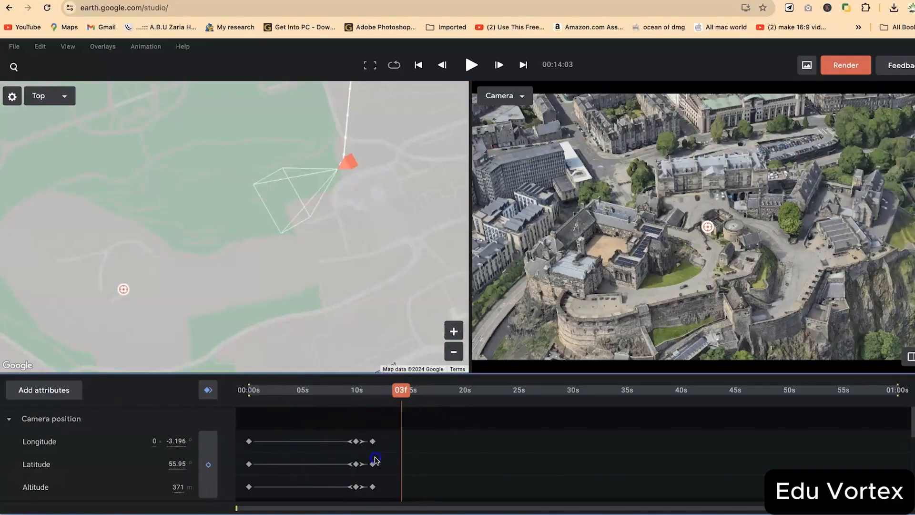
scroll(375, 460, "down", 5)
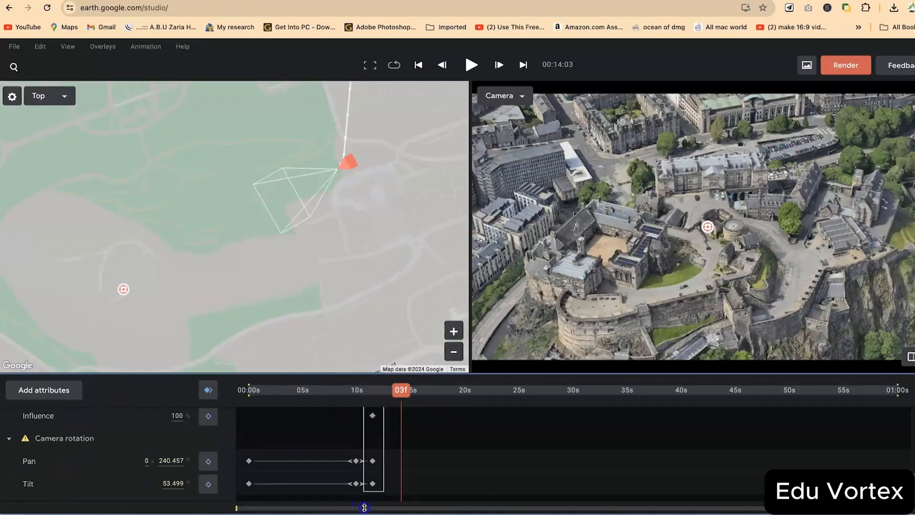
scroll(372, 458, "up", 5)
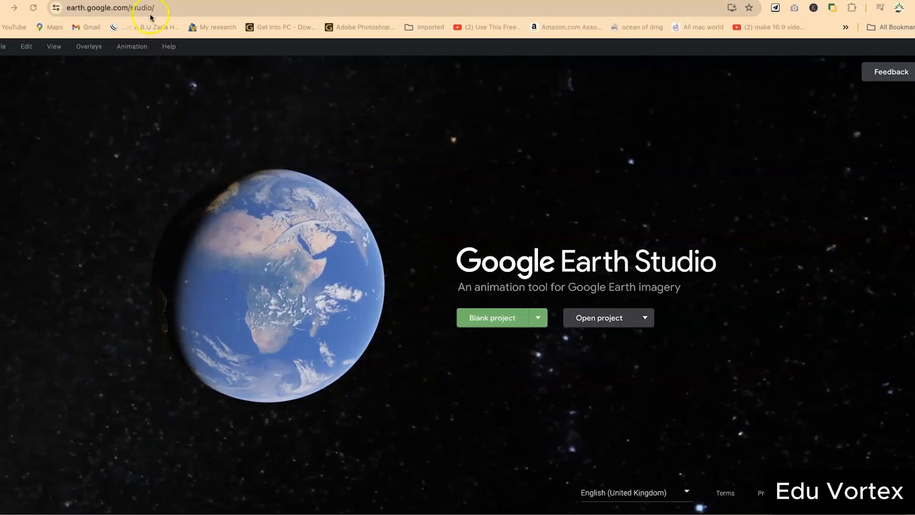
Create a new blank project named "Fly through the golden gate bridge"
left_click(161, 7)
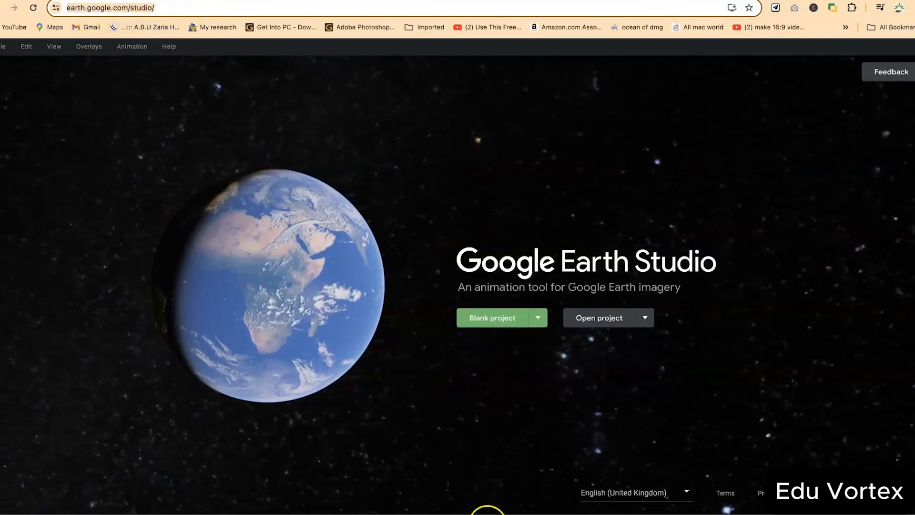
left_click(498, 323)
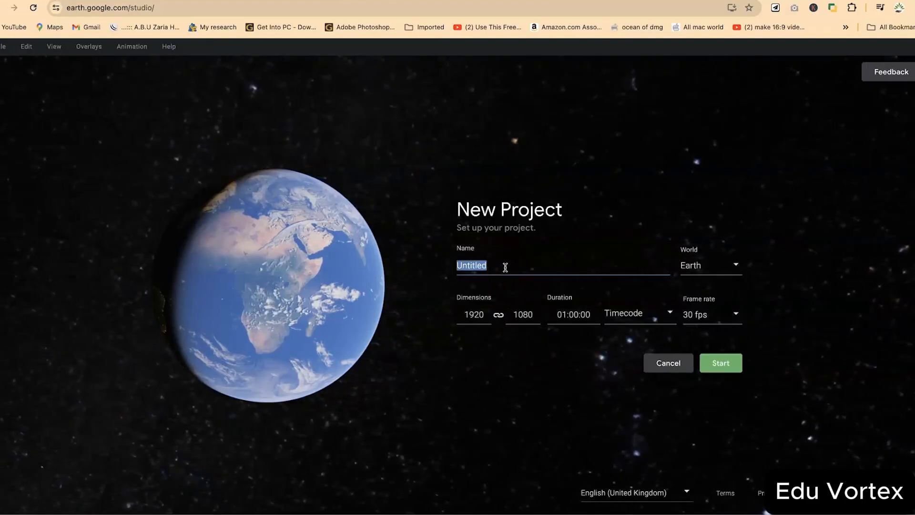
type("Fly")
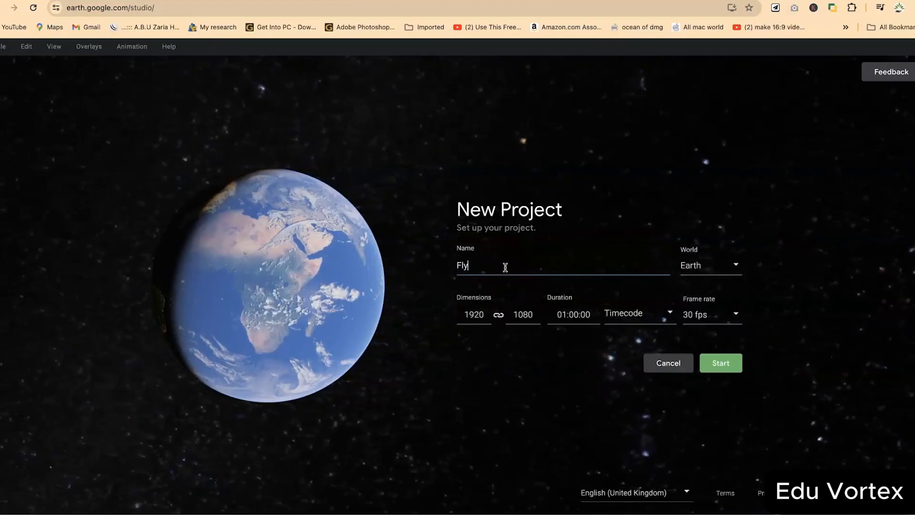
type(" through the golden gate bridge")
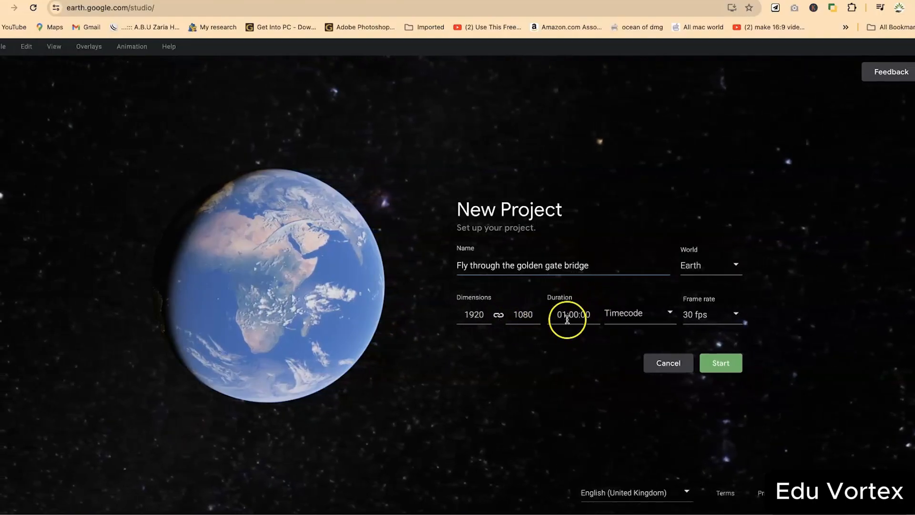
Set the new project's duration to 00:20:00 and start the project
triple_click(576, 314)
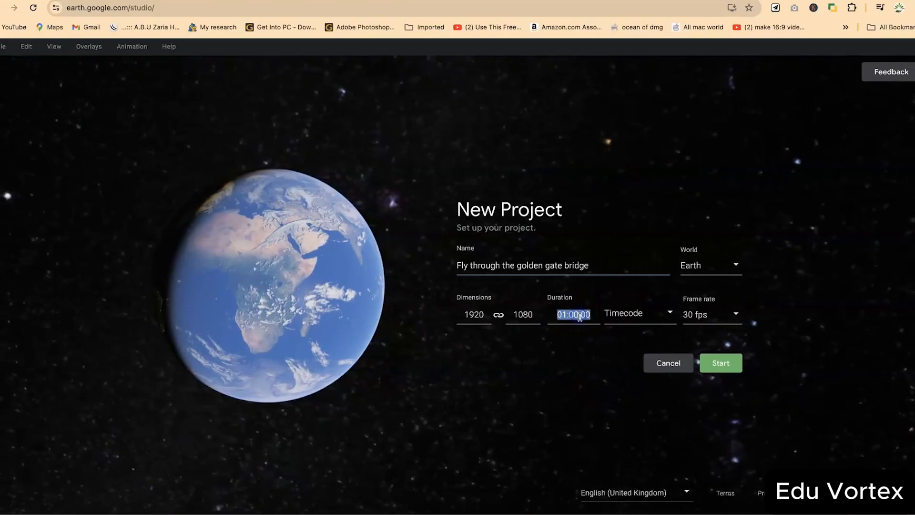
left_click(578, 314)
key("BackSpace")
key("BackSpace")
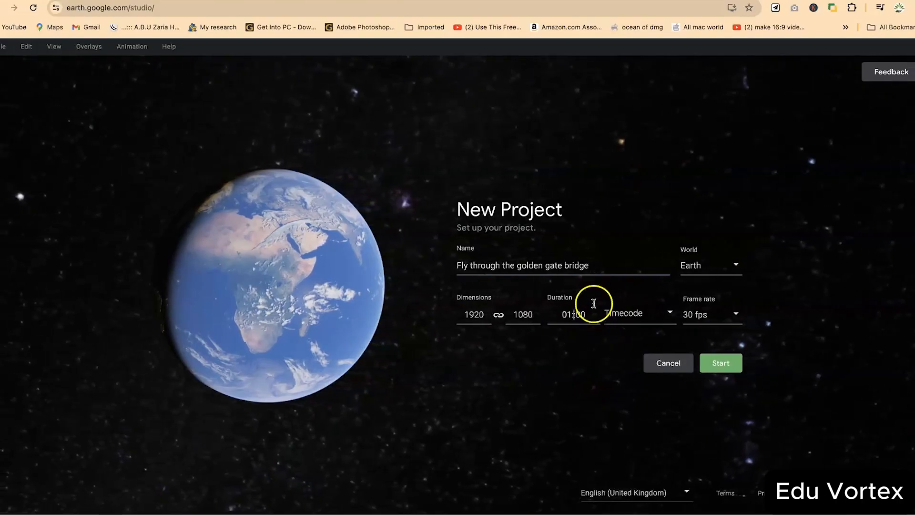
type("30")
key("BackSpace")
key("BackSpace")
type("20:")
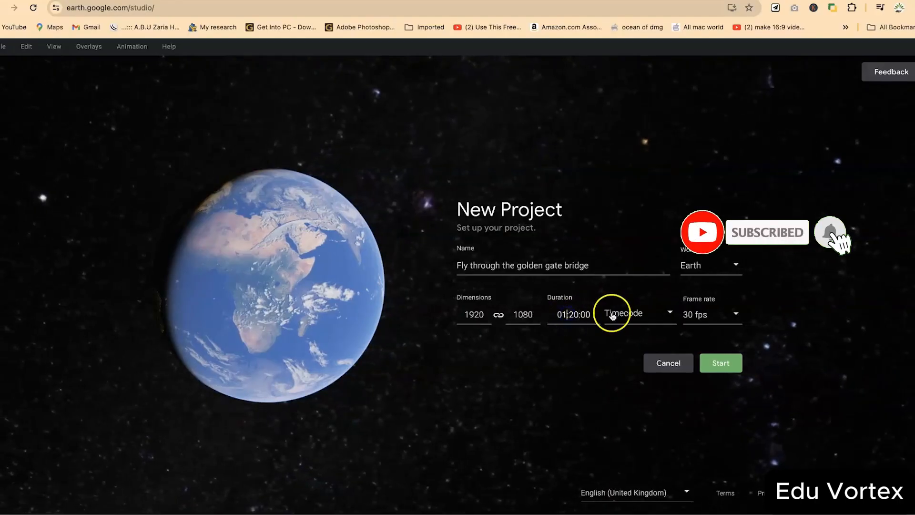
key("BackSpace")
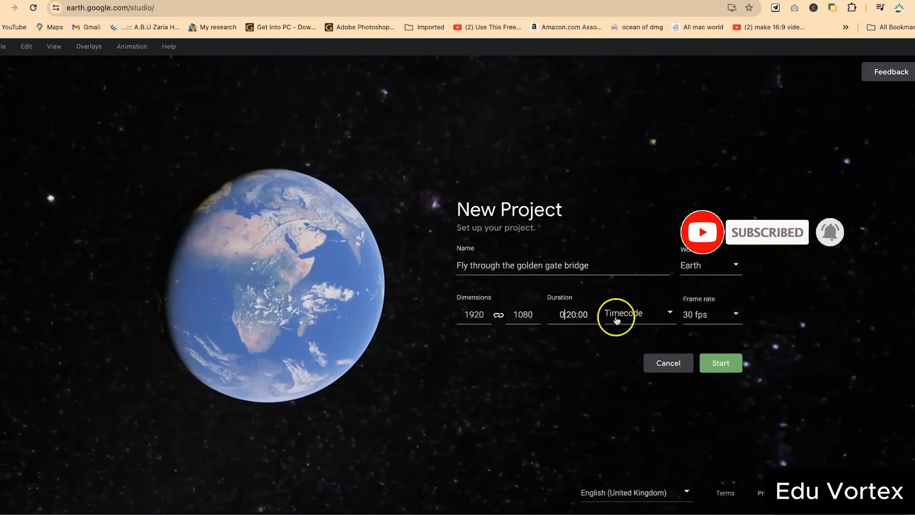
type("0")
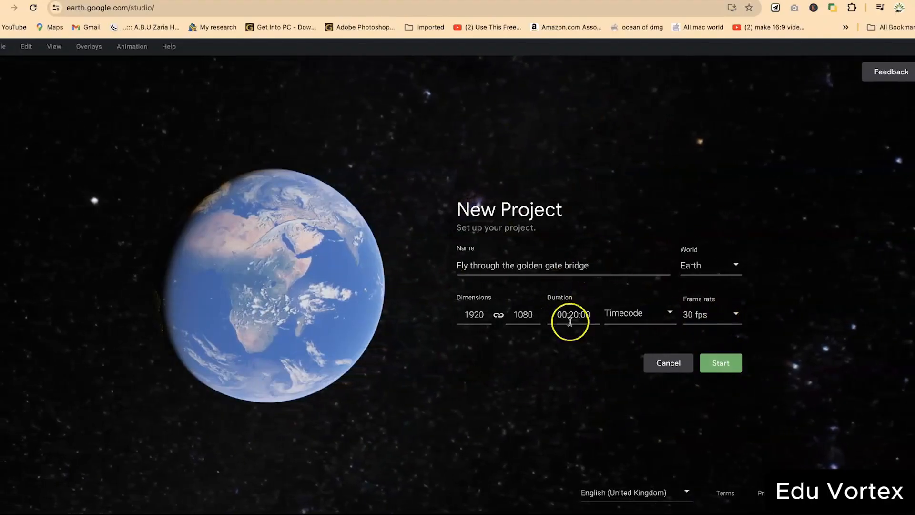
left_click(724, 363)
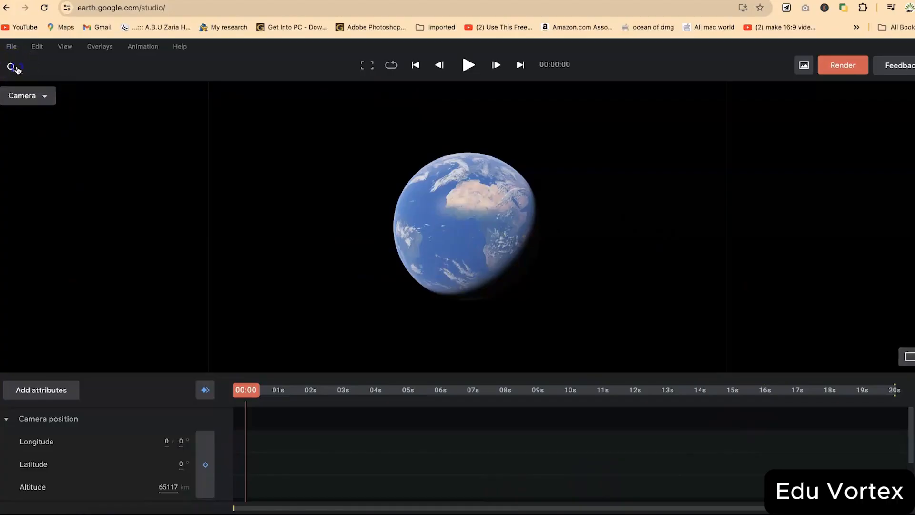
Search for Golden Gate Bridge and take the camera to that location
left_click(41, 67)
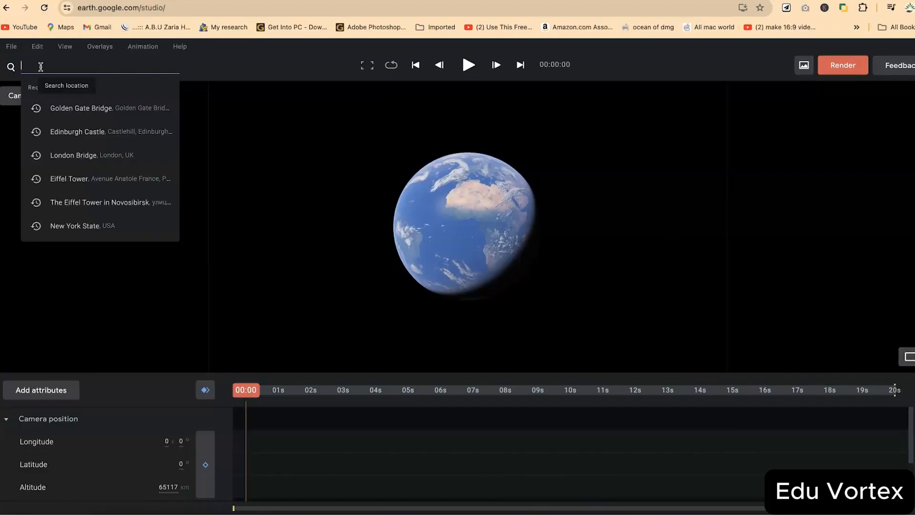
type("ge, Gol")
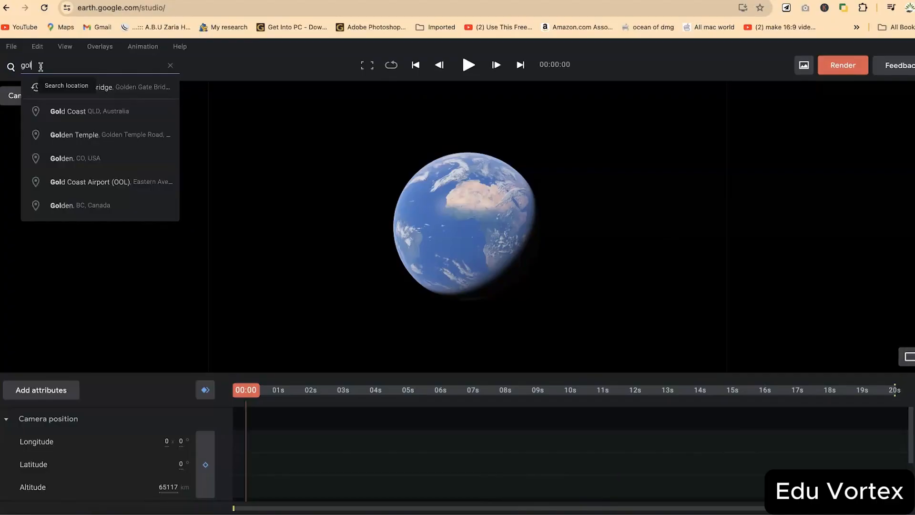
left_click(126, 98)
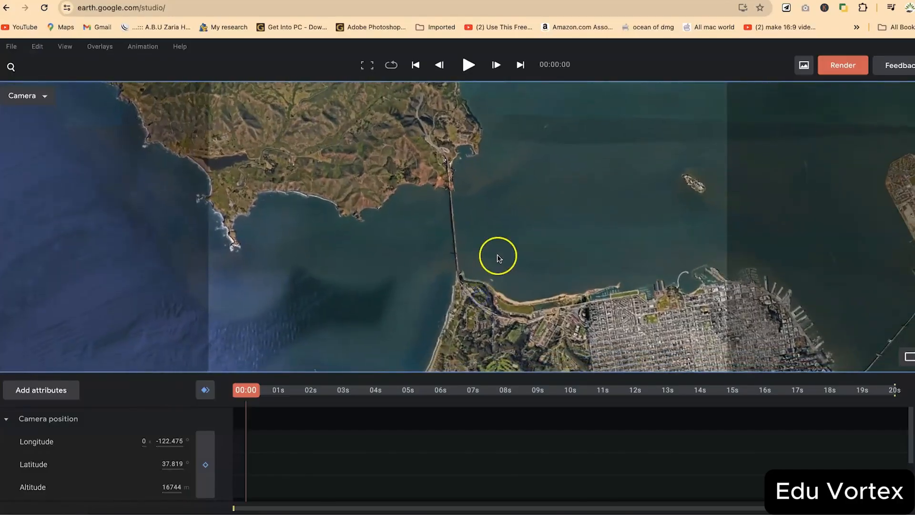
Recentre the bridge and tilt the camera toward the horizon, closing in from the south to about 931 m altitude
mouse_move(513, 248)
left_mouse_down()
mouse_move(508, 267)
mouse_move(455, 245)
mouse_move(423, 254)
mouse_move(519, 229)
mouse_move(511, 230)
left_mouse_up()
left_click_drag(306, 233, 512, 244)
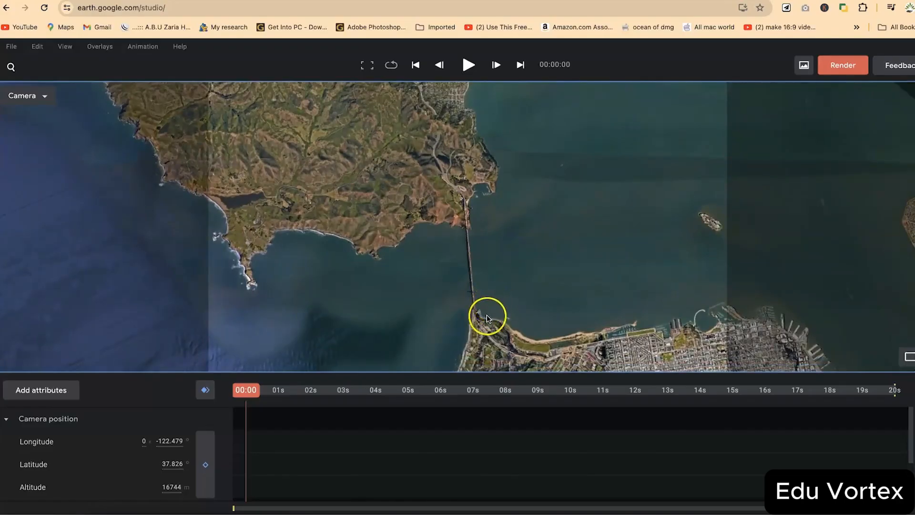
left_click_drag(492, 319, 480, 226, "shift")
mouse_move(486, 312)
left_mouse_down("shift")
mouse_move(495, 321)
mouse_move(495, 305)
left_mouse_up("shift")
scroll(495, 309, "up", 10)
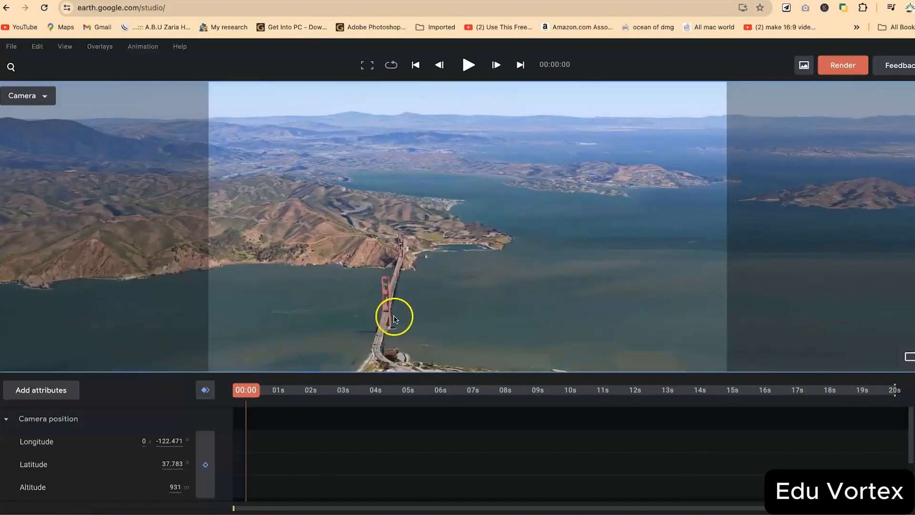
Line the camera up with the bridge's roadway and bring it near the southern approach at about 198 m altitude
left_click_drag(400, 317, 414, 274, "shift")
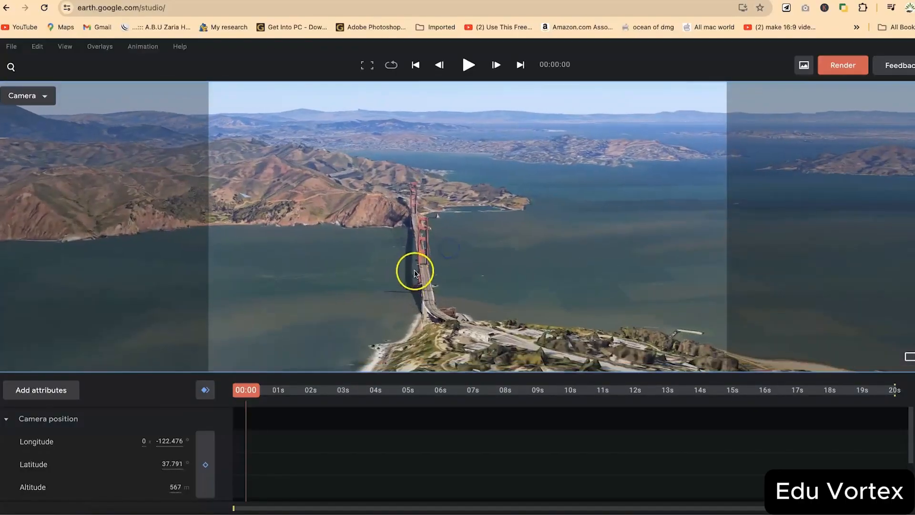
scroll(421, 273, "down", 10)
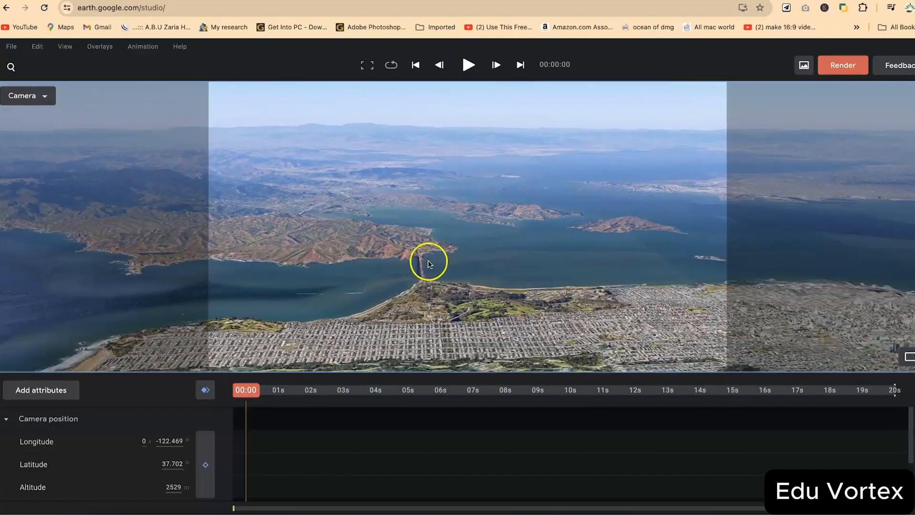
scroll(432, 263, "up", 8)
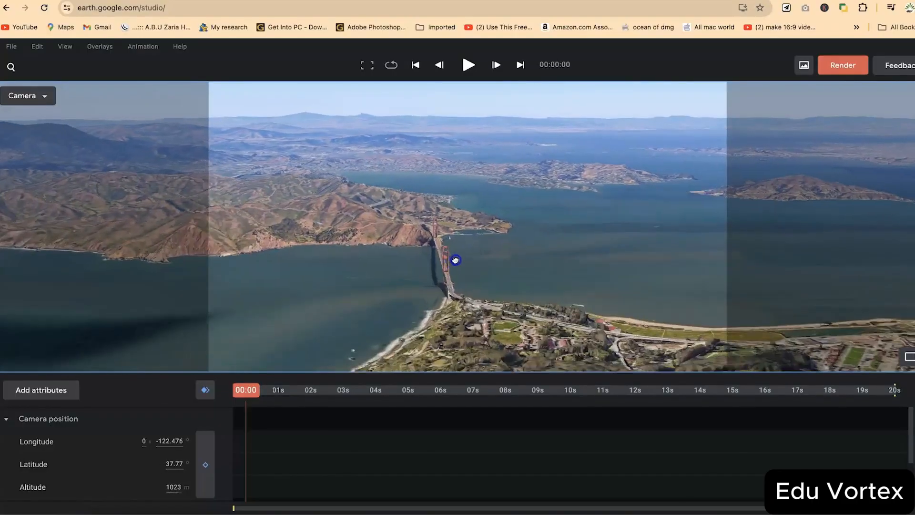
scroll(428, 286, "up", 6)
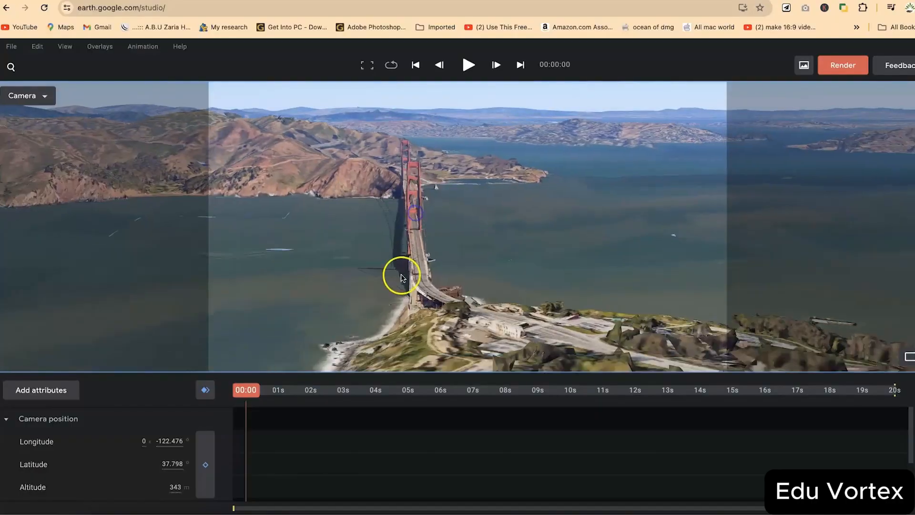
scroll(411, 297, "up", 3)
left_click_drag(461, 323, 409, 316)
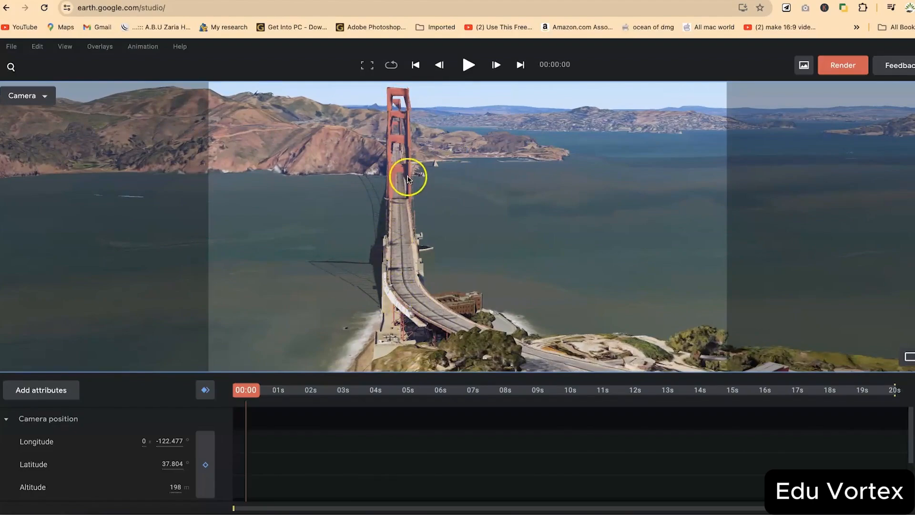
Move the camera along the bridge to its northern end at about 158 m altitude, facing the hills
left_click_drag(409, 180, 441, 405)
left_click_drag(403, 318, 389, 292)
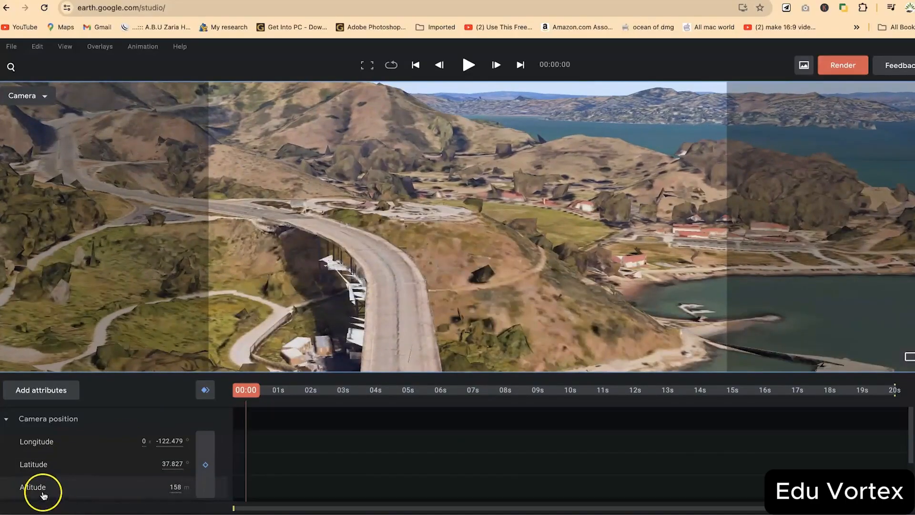
Lower the camera to 100 m altitude and advance it over the curved roadway beyond the bridge's northern end
left_click(178, 487)
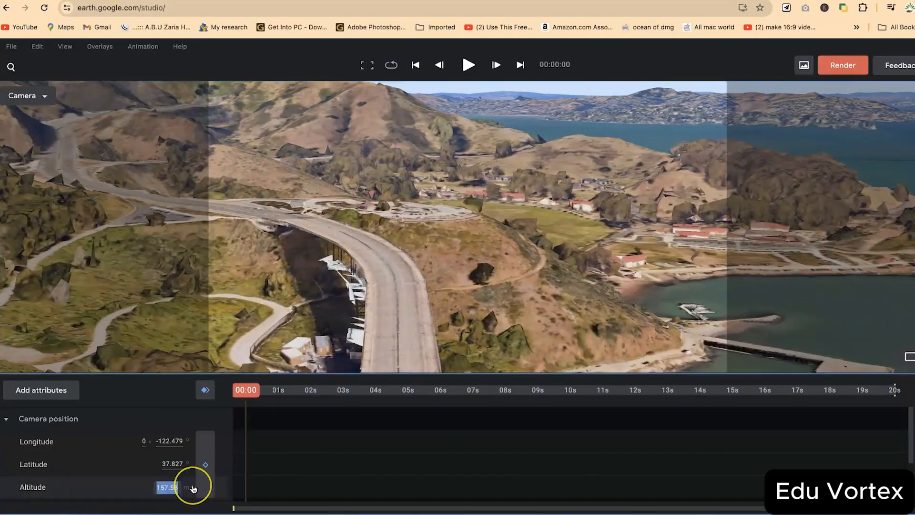
type("100")
key("Return")
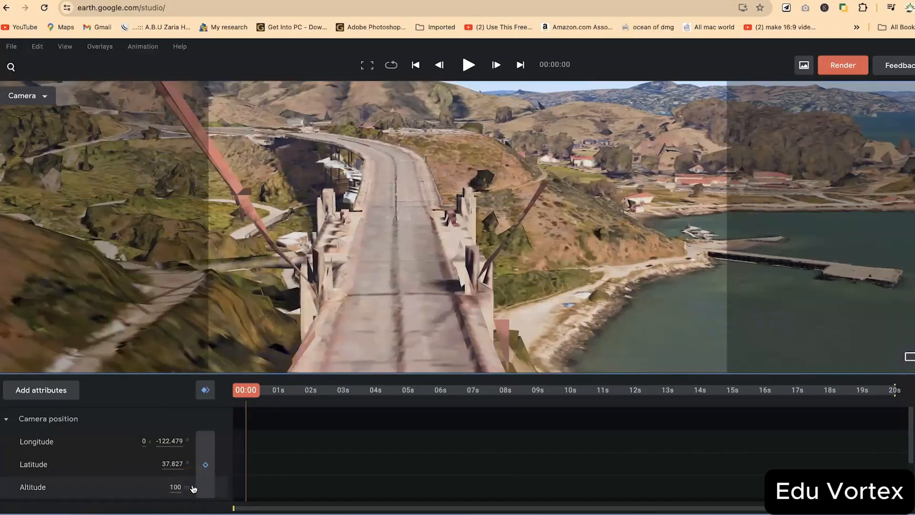
left_click_drag(389, 209, 427, 347)
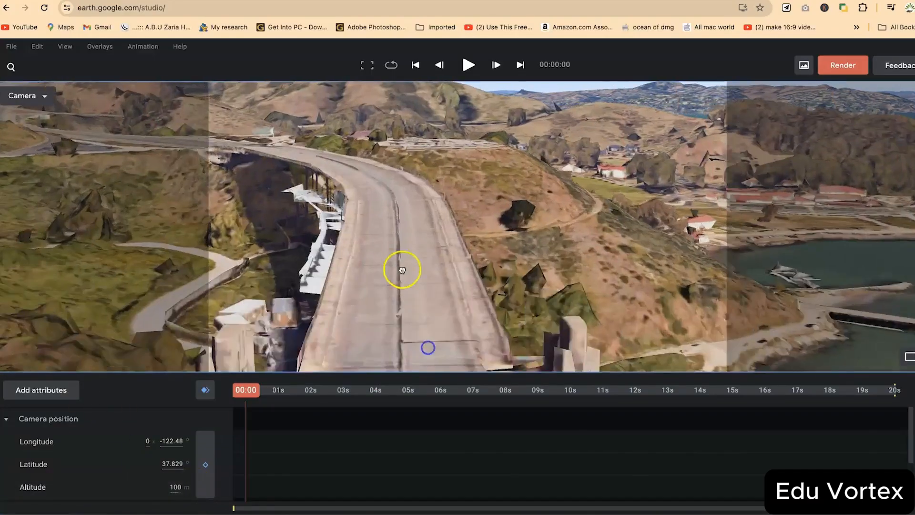
left_click_drag(404, 232, 426, 342)
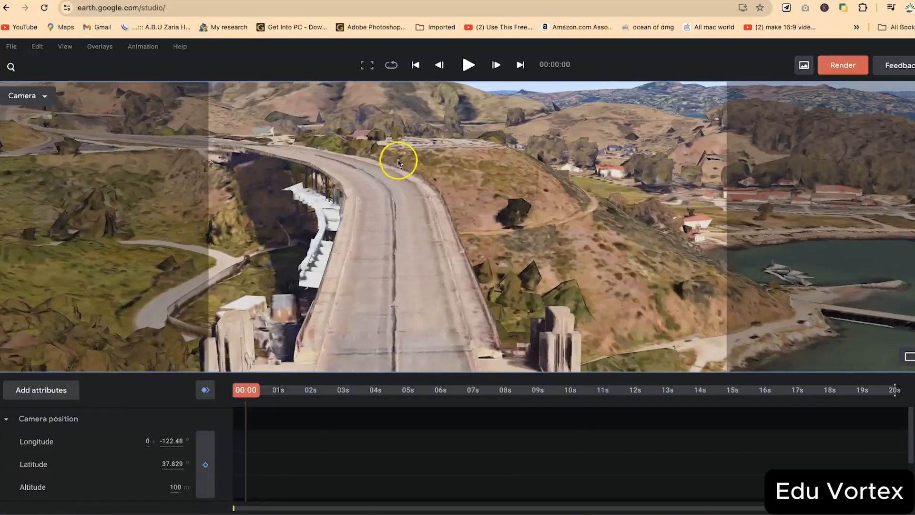
left_click_drag(399, 160, 408, 184)
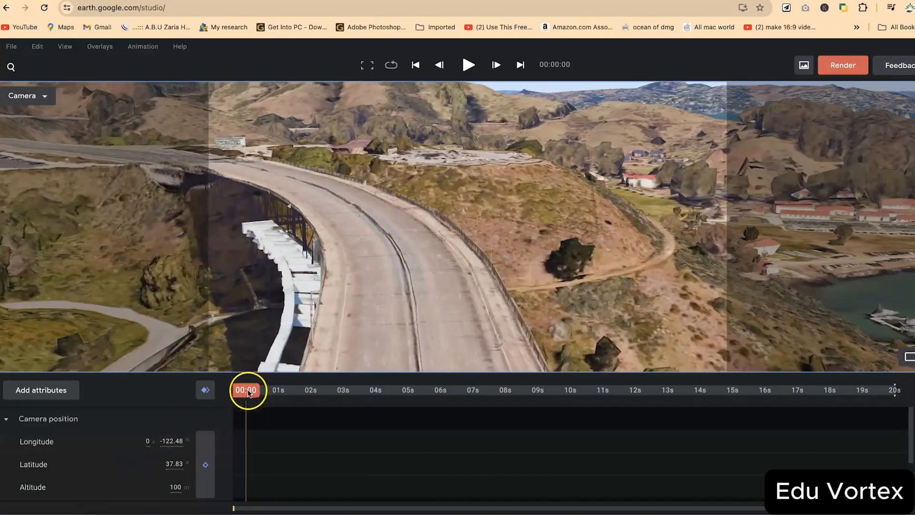
Record keyframes for all camera attributes at 7 seconds with this northern view
left_click_drag(247, 392, 473, 391)
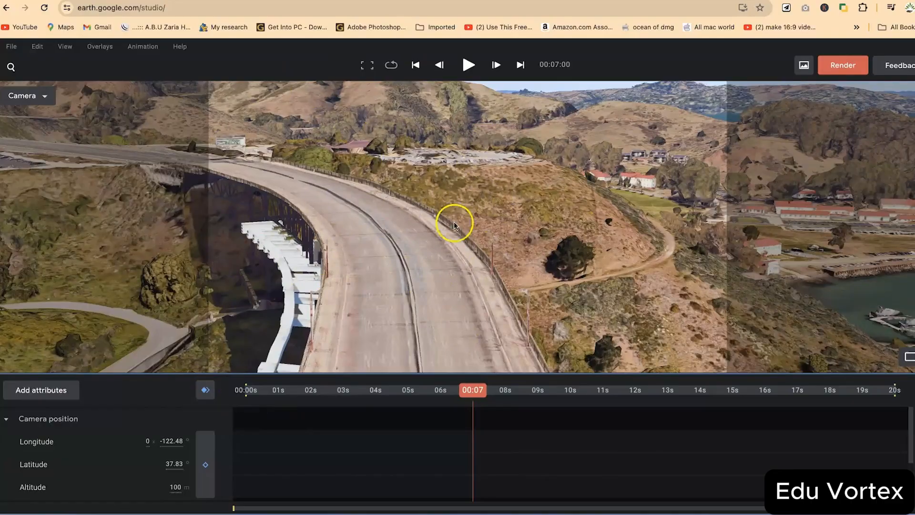
left_click(207, 392)
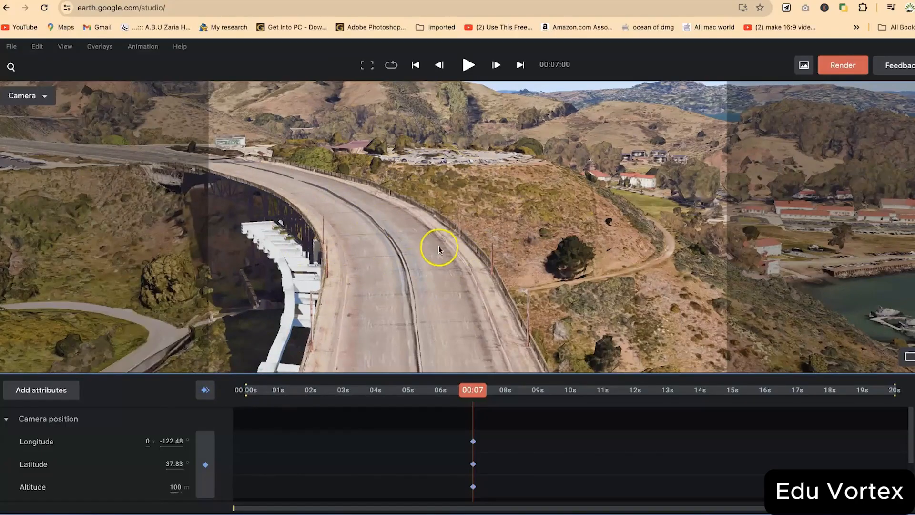
Return to the start of the timeline and move the camera back over the bridge's southern approach, facing the towers
left_click(475, 392)
left_click_drag(475, 392, 217, 393)
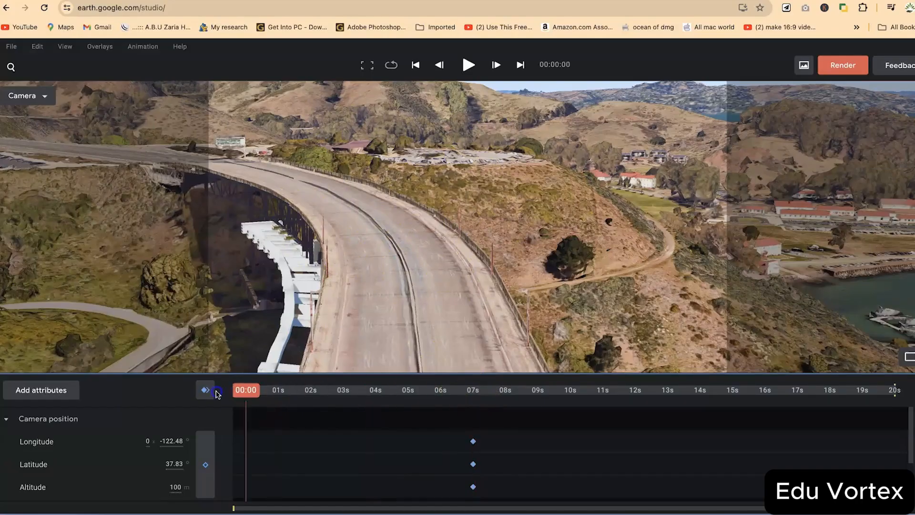
left_click_drag(381, 323, 388, 205)
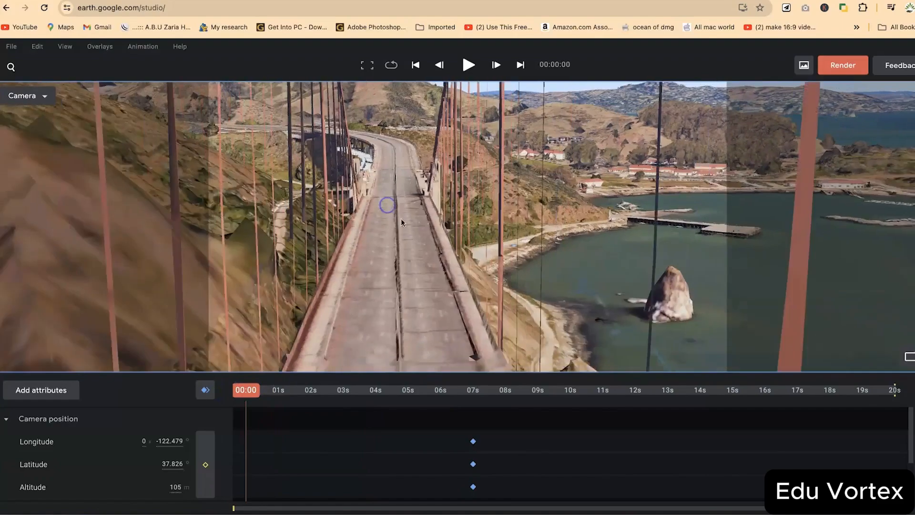
left_click_drag(383, 237, 400, 322)
scroll(359, 267, "up", 5)
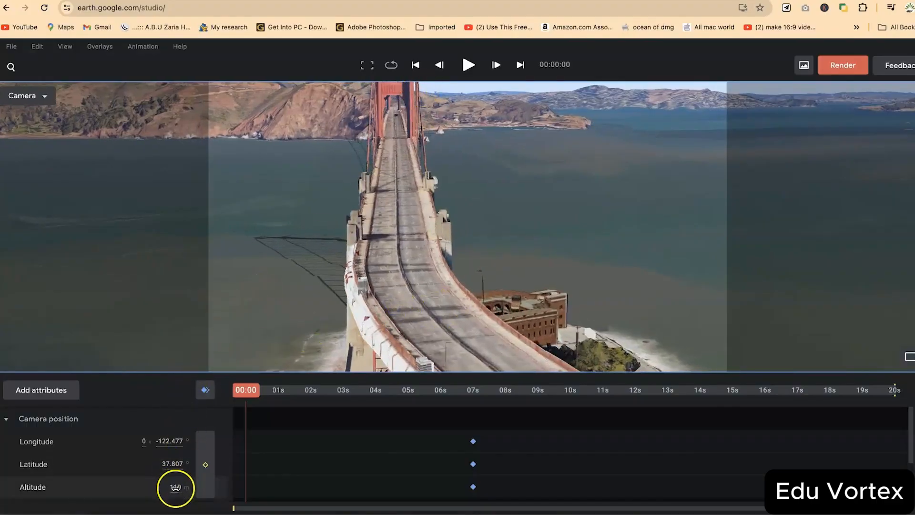
Set the camera altitude to 100 m and record keyframes for all attributes at 0 seconds
left_click(181, 491)
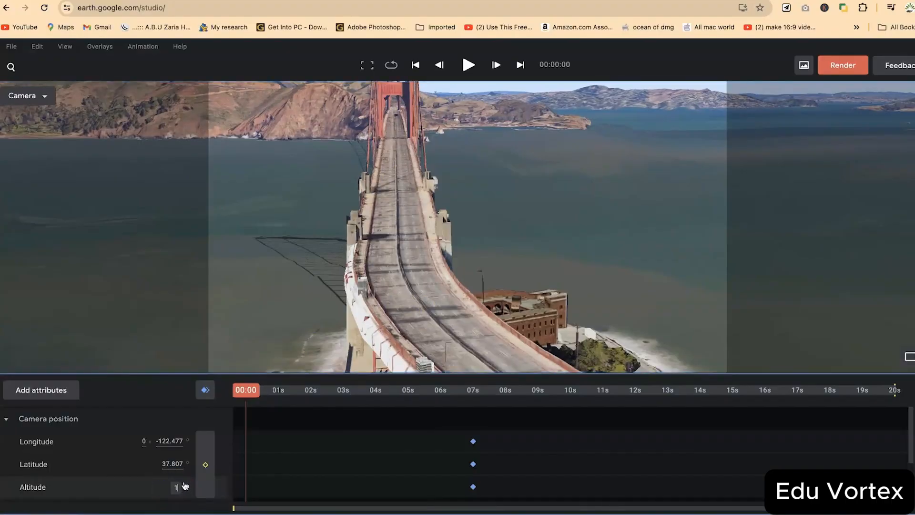
type("100")
key("Return")
left_click(179, 463)
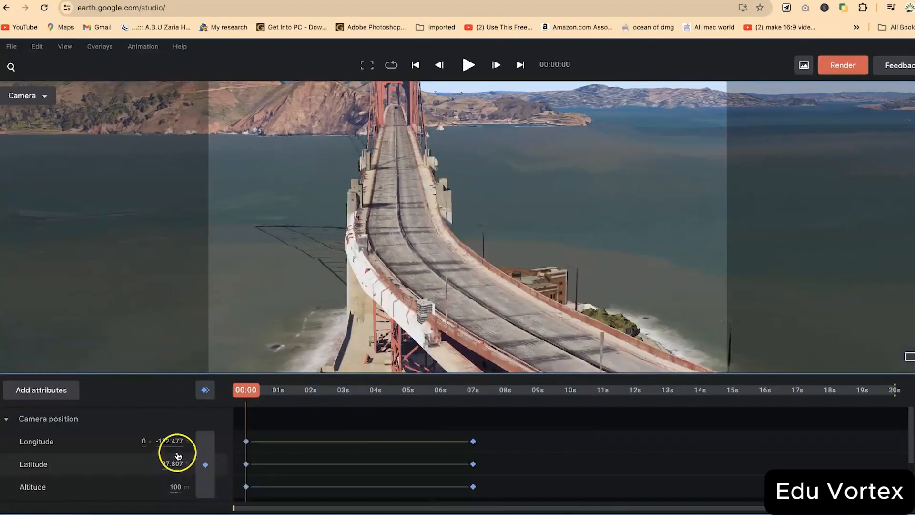
left_click(204, 391)
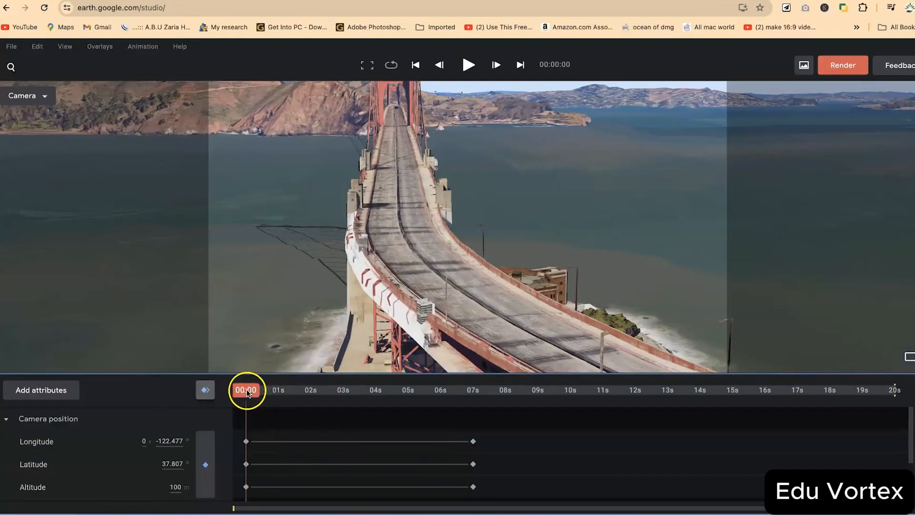
Scrub through the bridge flight from 0 to 7 seconds and return to the start
left_click_drag(246, 389, 470, 414)
left_click(237, 408)
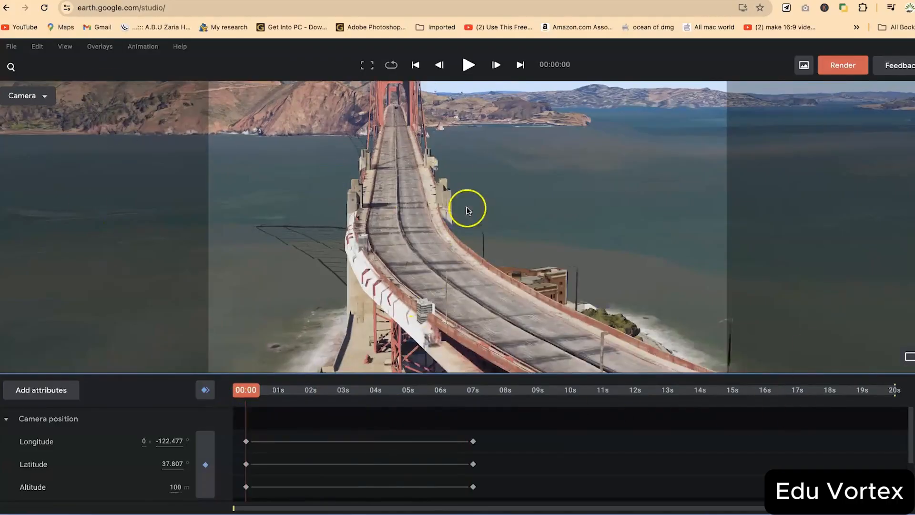
Split the workspace into two viewports, with the Top map view beside the Camera view
left_click(908, 363)
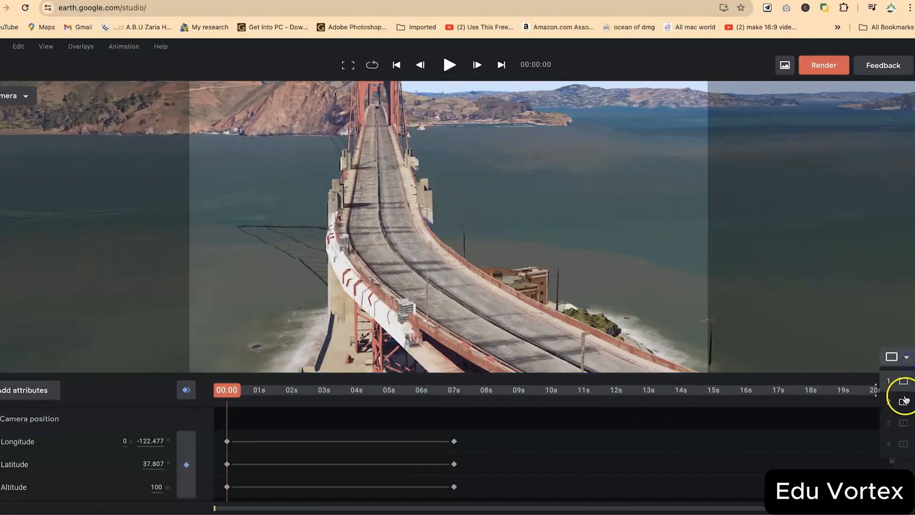
left_click(902, 401)
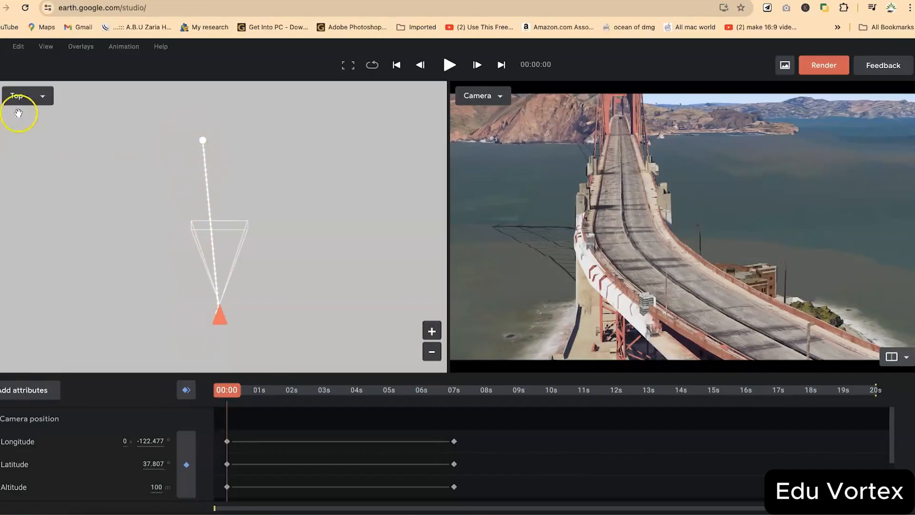
left_click(41, 94)
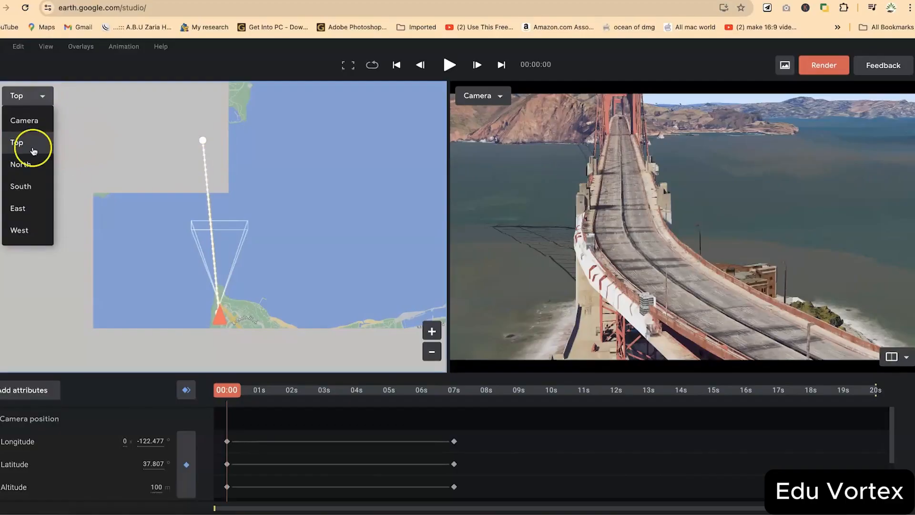
left_click(316, 147)
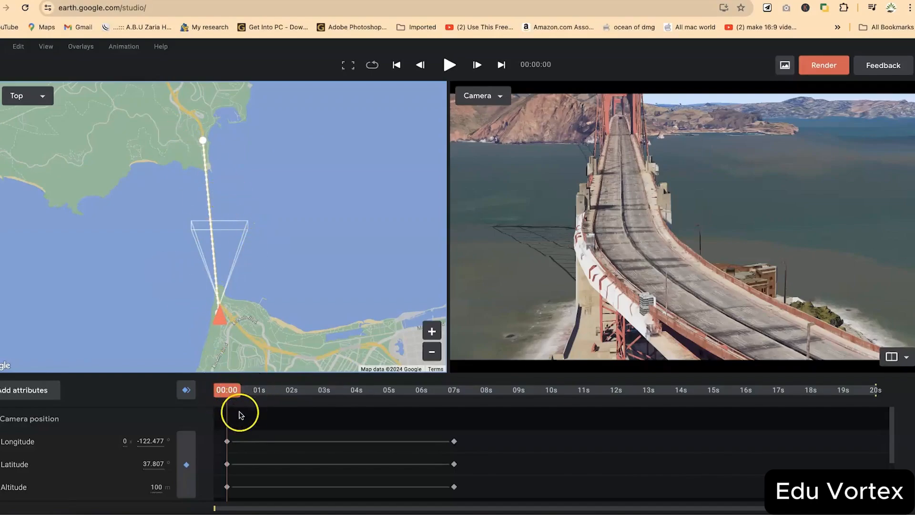
Play the flight across the bridge in both viewports and stop it just past 7 seconds
key("space")
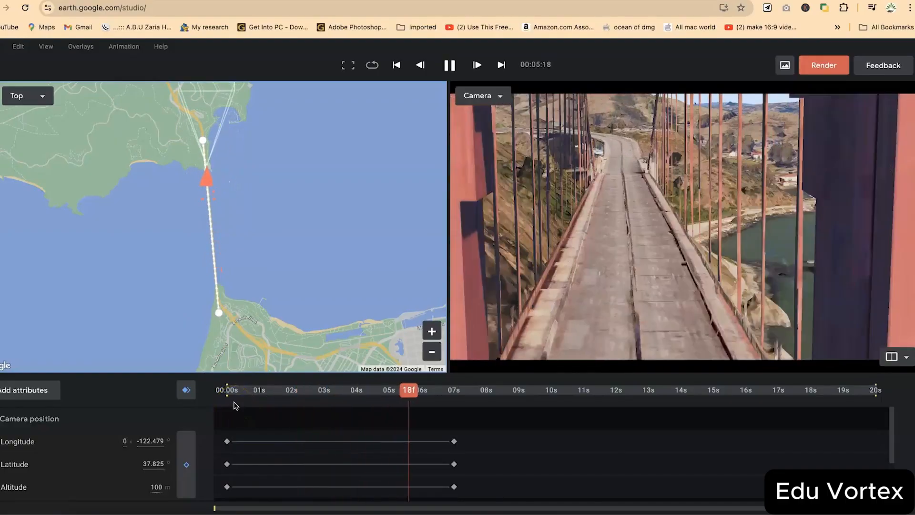
key("space")
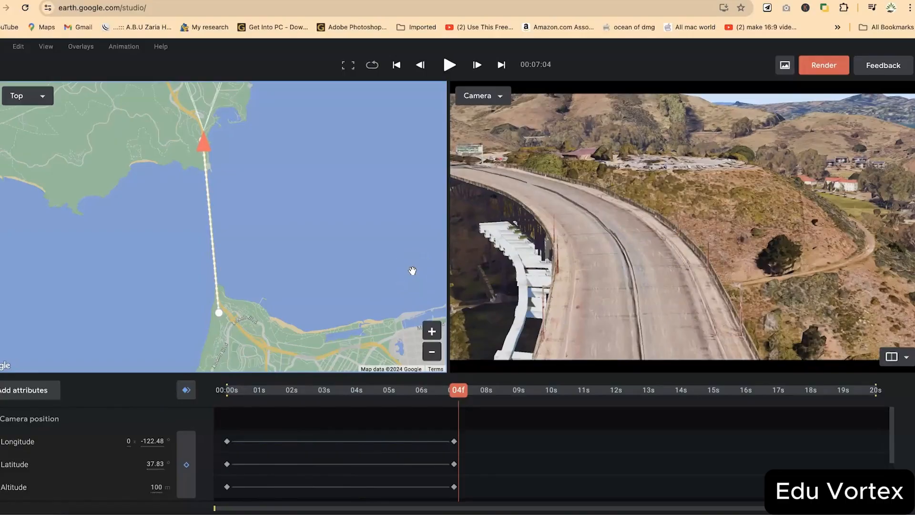
Set a camera target on the curved roadway past the northern end of the bridge, with the playhead at 00:07:01
left_click(459, 392)
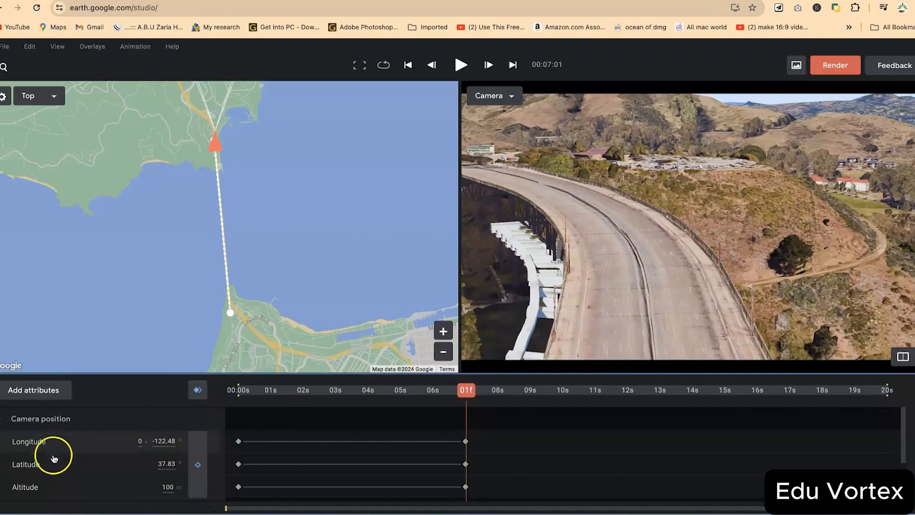
left_click(30, 396)
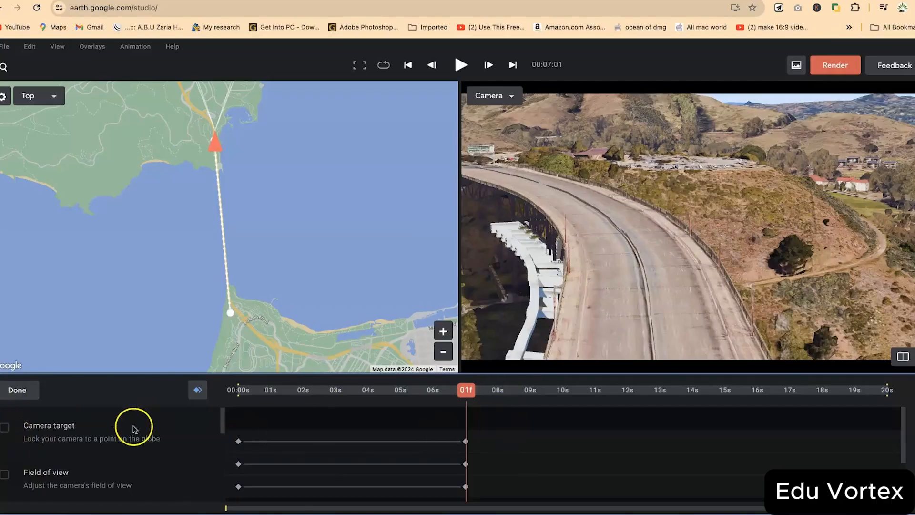
left_click(6, 392)
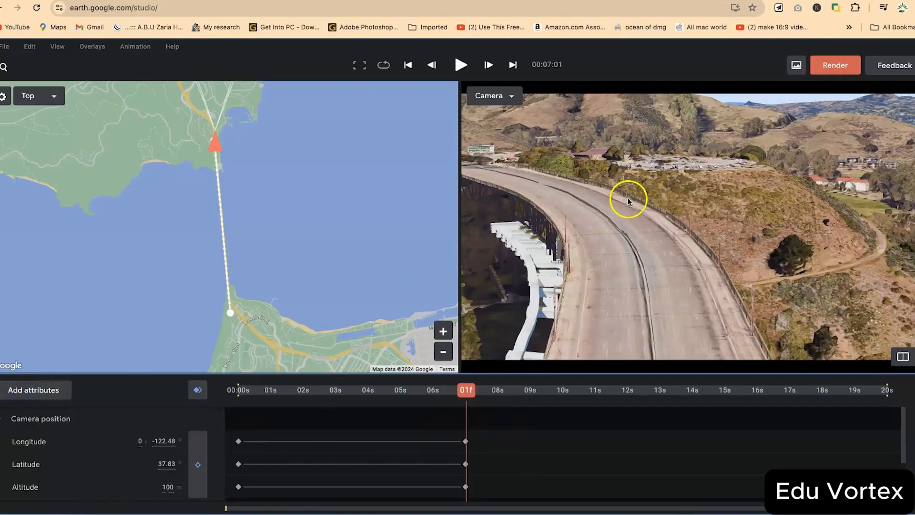
left_click(662, 206)
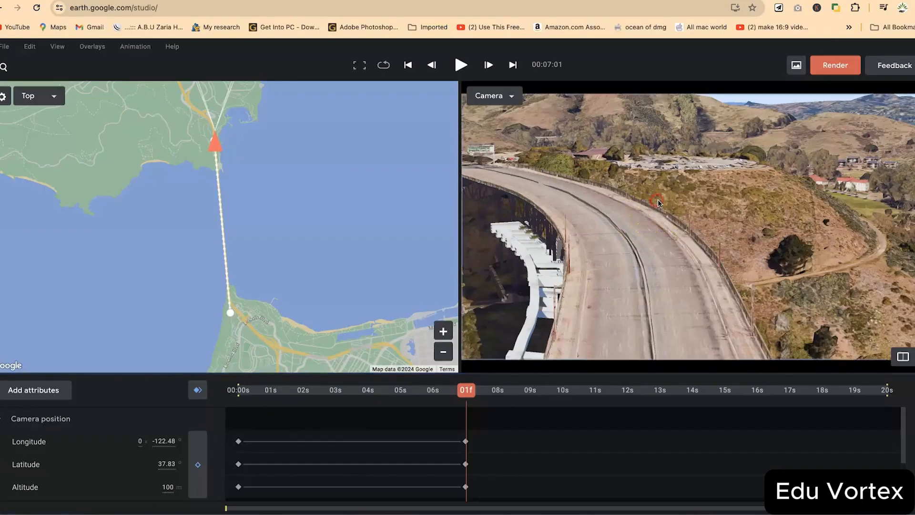
right_click(663, 208)
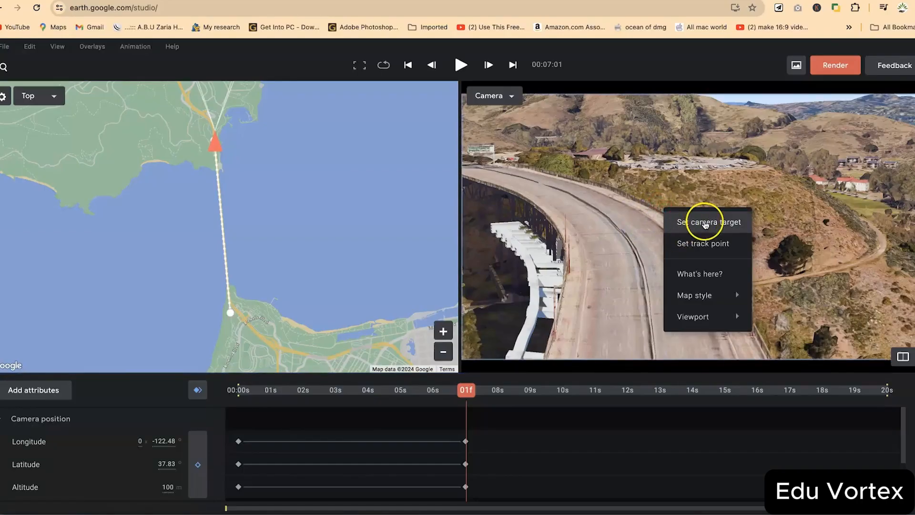
left_click(701, 222)
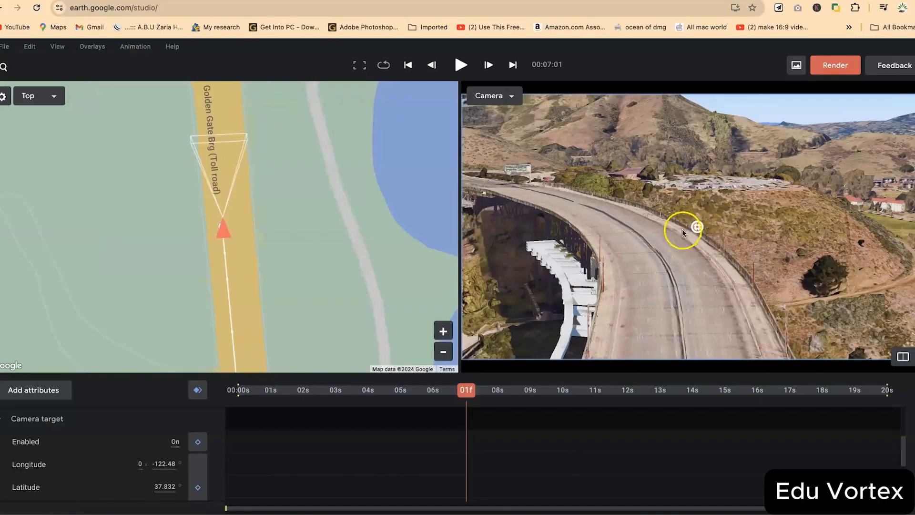
left_click_drag(699, 232, 694, 249)
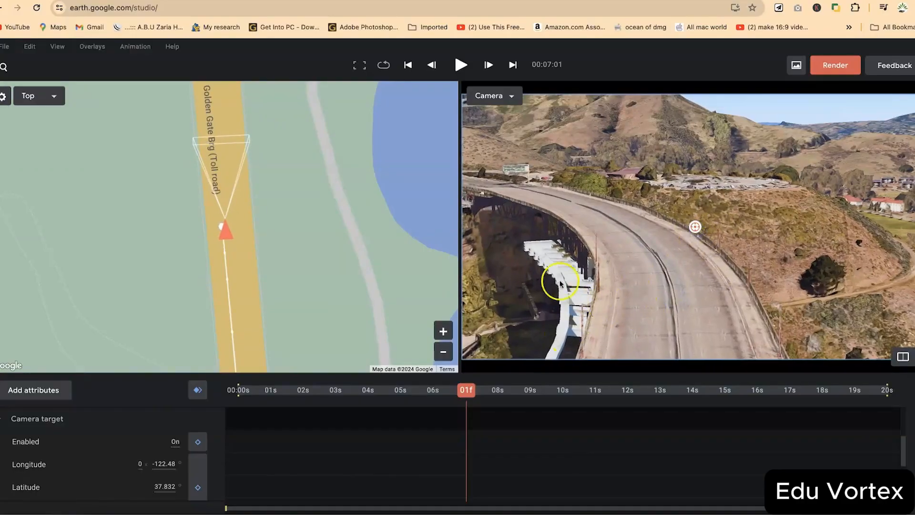
Play the flight from the start with the camera target enabled and stop it past 8 seconds
scroll(419, 439, "up", 3)
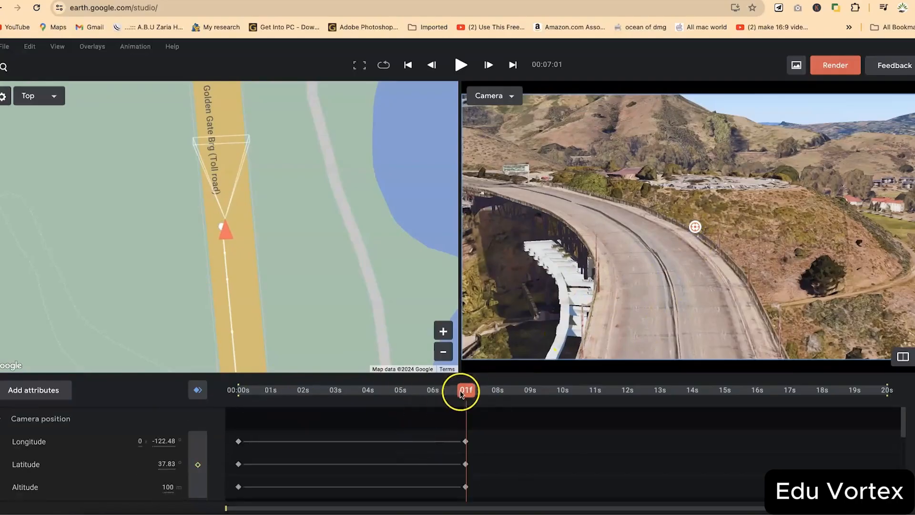
left_click_drag(461, 390, 238, 389)
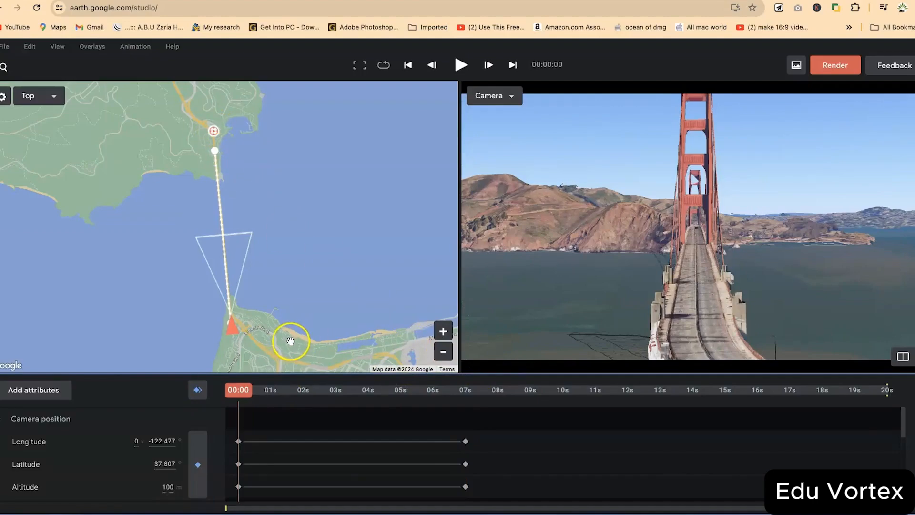
key("space")
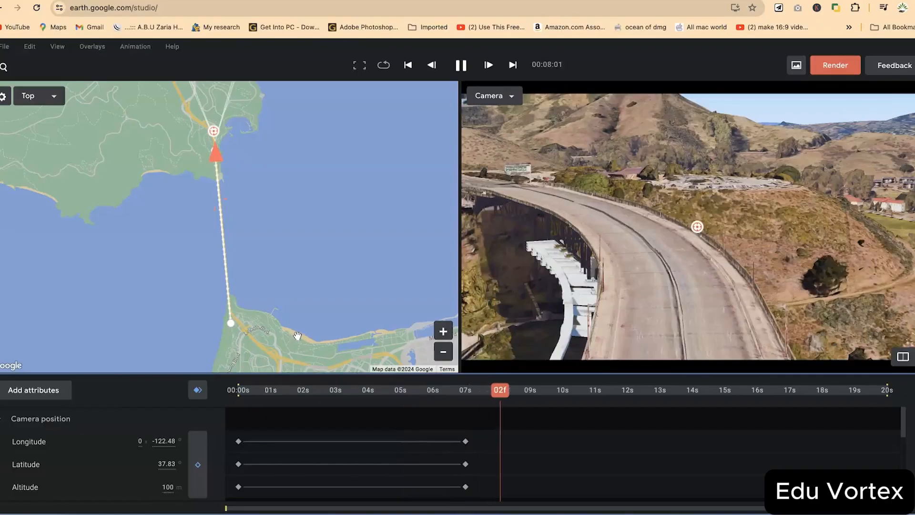
left_click(298, 330)
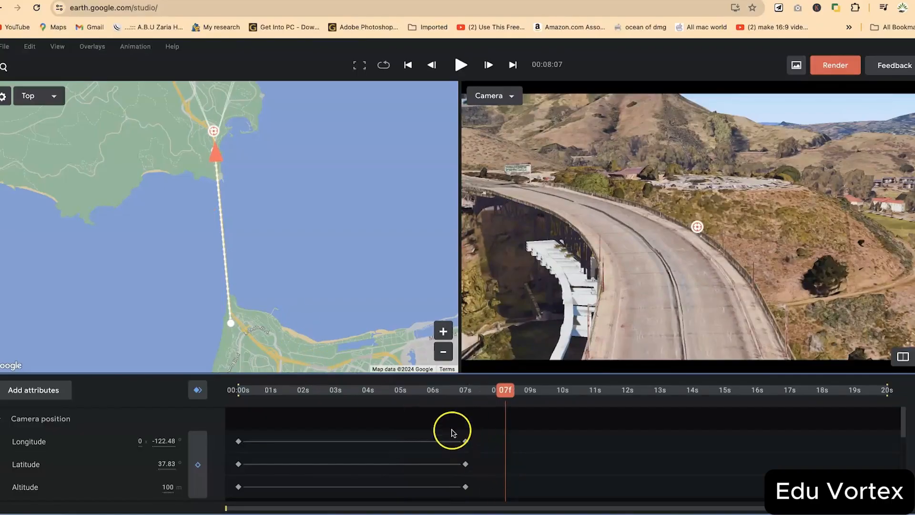
Move the ending camera keyframes to about 6 seconds and record new keyframes for all attributes at 00:07:01
left_click_drag(452, 435, 476, 476)
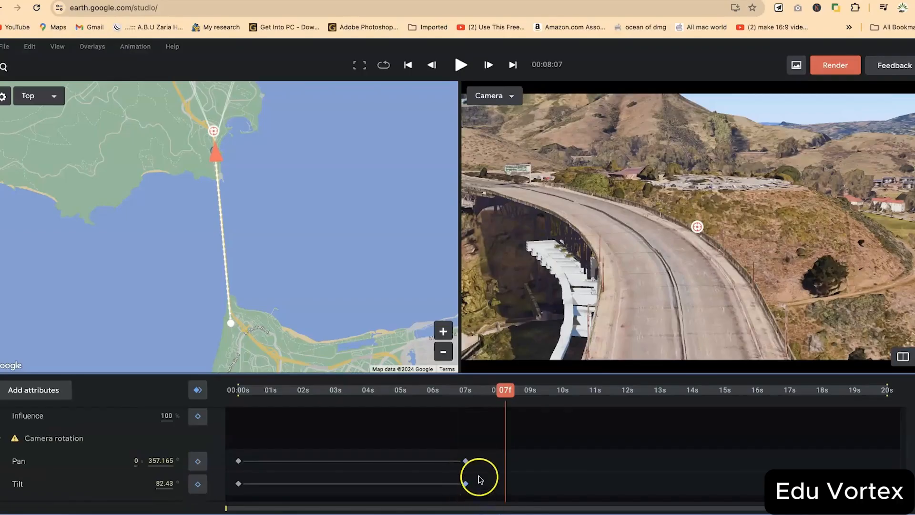
scroll(477, 476, "up", 3)
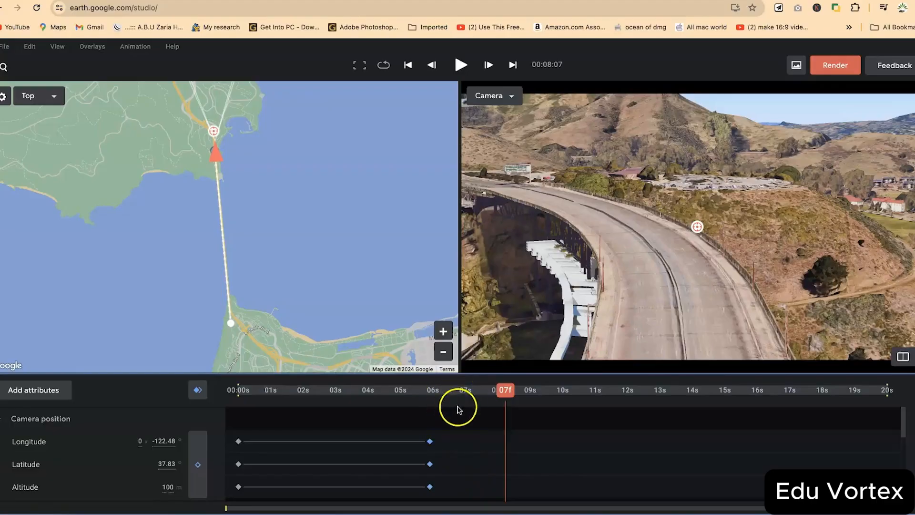
left_click_drag(501, 389, 462, 391)
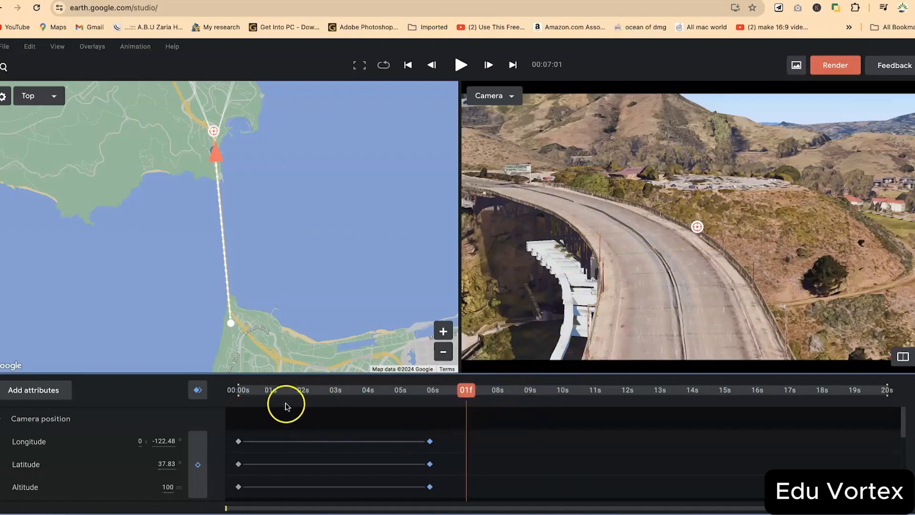
left_click(195, 392)
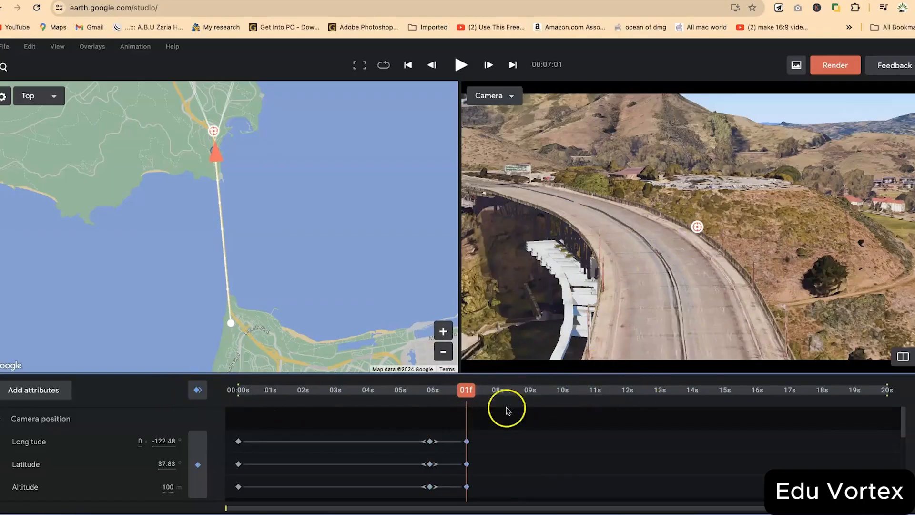
left_click_drag(701, 315, 638, 226)
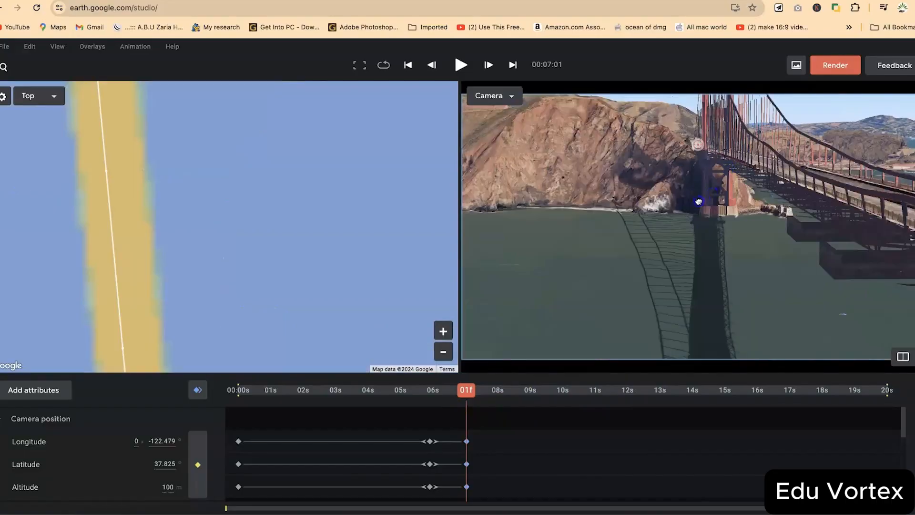
left_click_drag(753, 198, 754, 138)
scroll(653, 285, "down", 5)
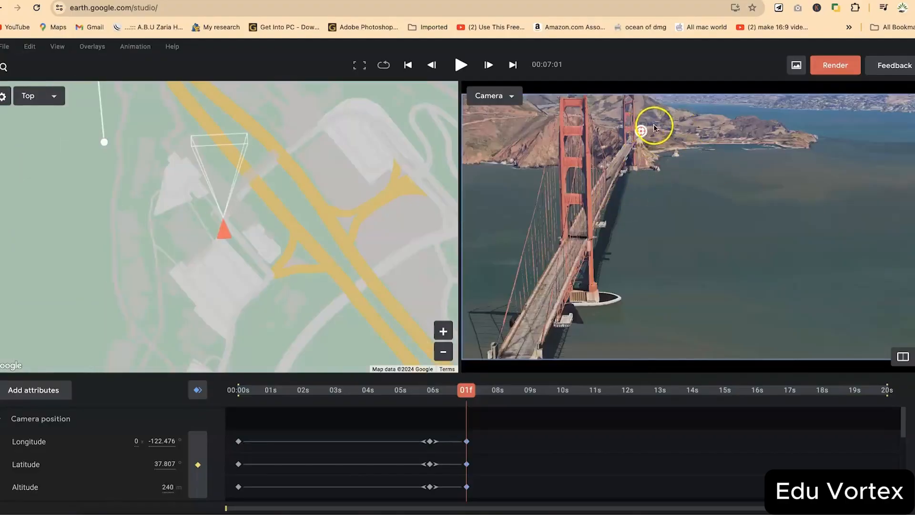
left_click_drag(578, 286, 522, 286)
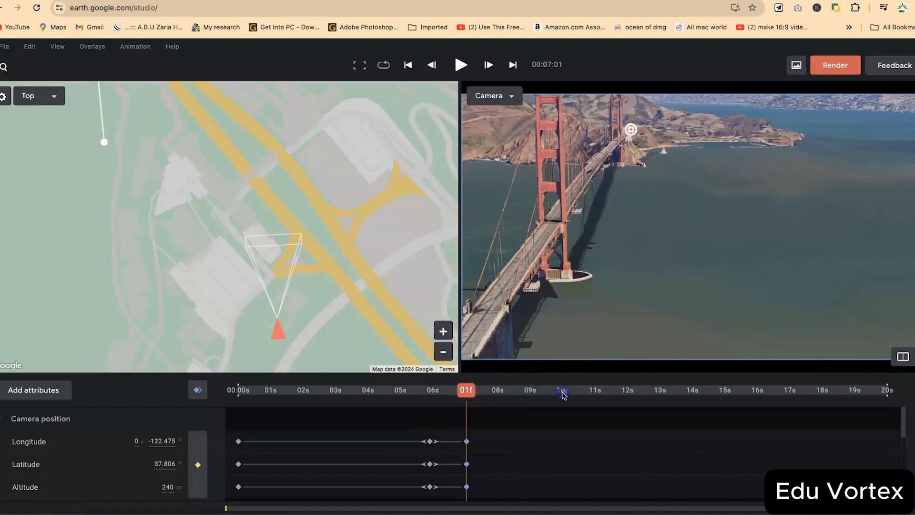
At 00:13:01, place the camera over the water southwest of the bridge at 334 m altitude and record keyframes for all attributes
left_click_drag(563, 394, 661, 374)
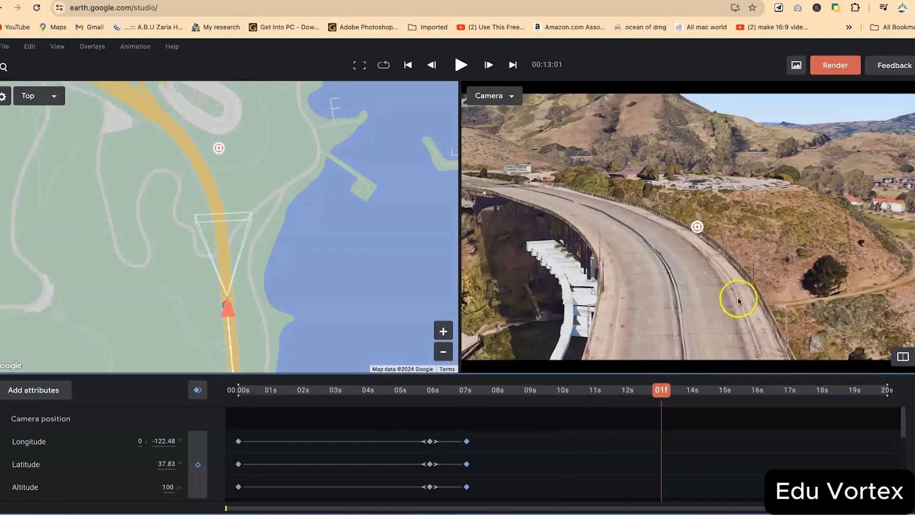
left_click_drag(625, 183, 763, 159)
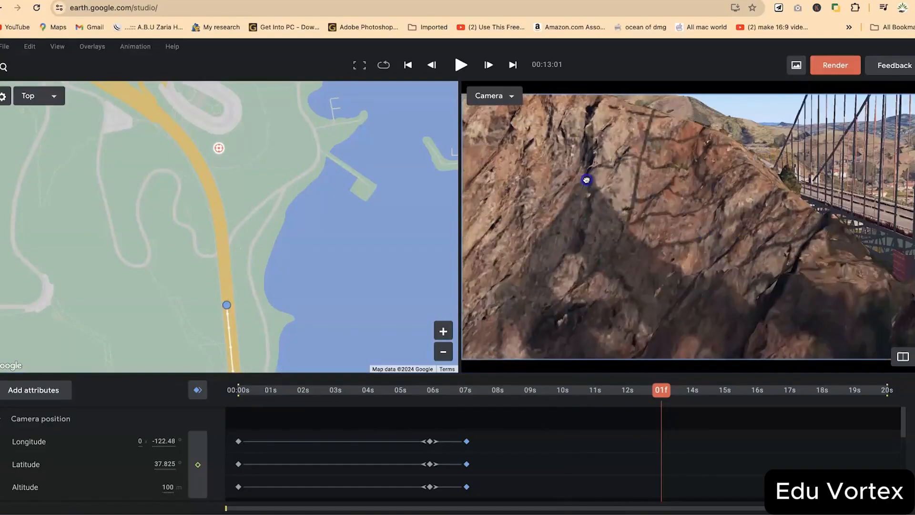
left_click_drag(587, 180, 590, 180)
left_click_drag(650, 181, 647, 162)
left_click_drag(666, 204, 621, 252)
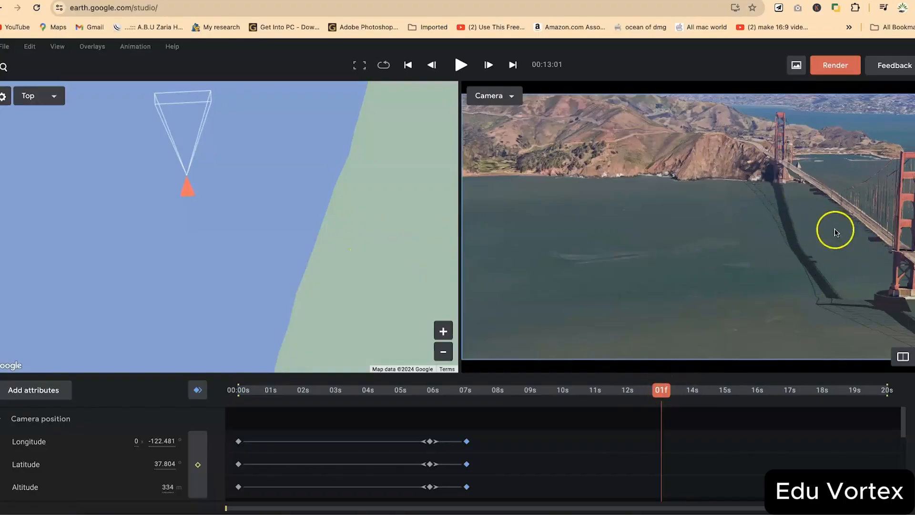
left_click(197, 392)
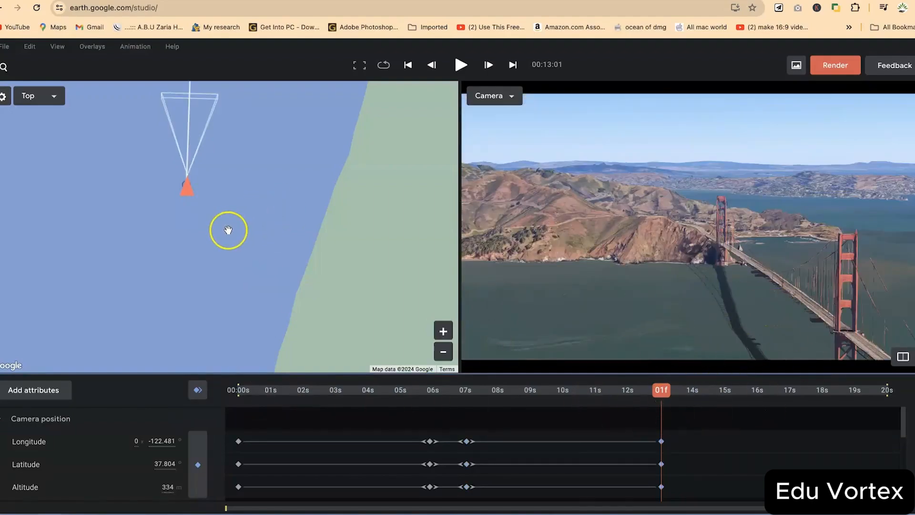
Add camera position keyframes at 00:10:06 and move their path point over the bay east of the bridge, near longitude -122.466, latitude 37.812
left_click(444, 351)
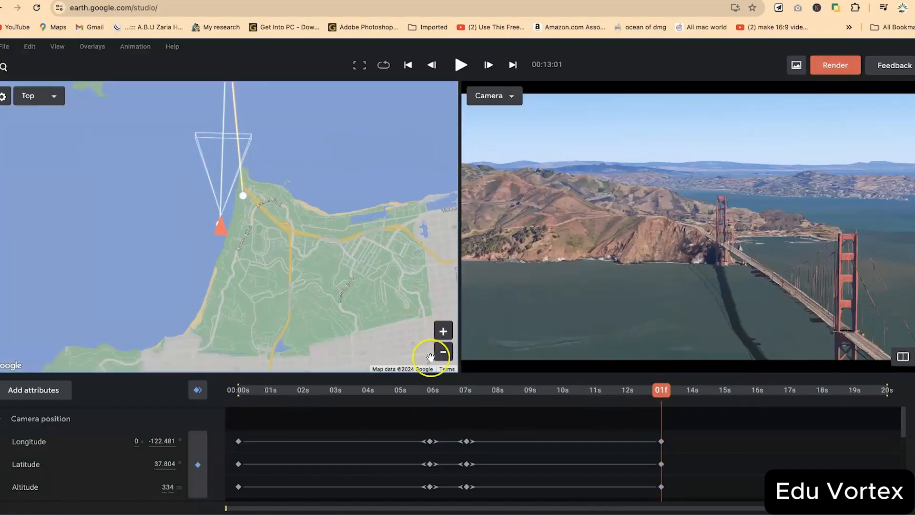
left_click(444, 352)
left_click_drag(238, 162, 261, 190)
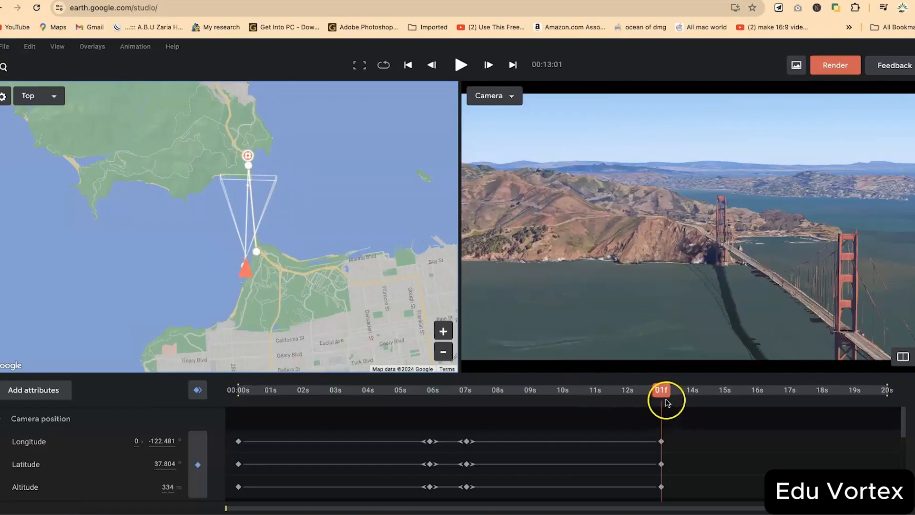
left_click_drag(661, 390, 569, 391)
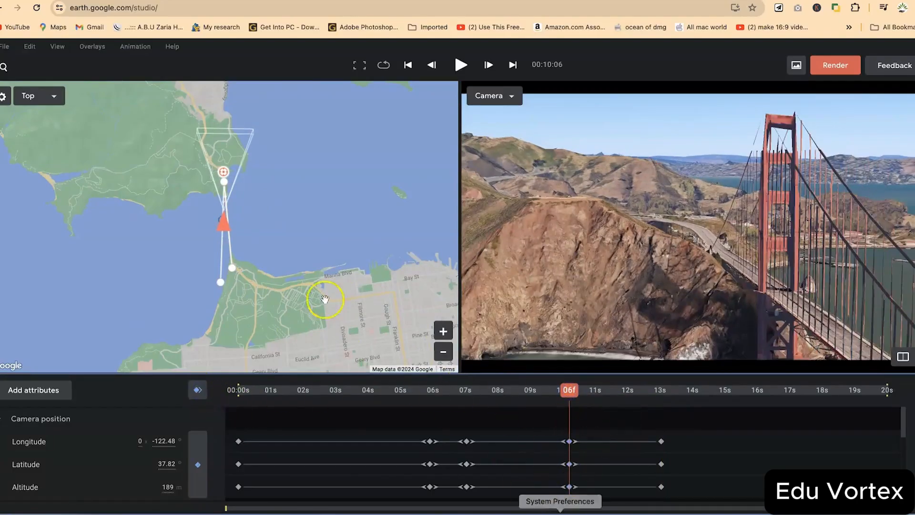
mouse_move(221, 225)
left_mouse_down()
mouse_move(241, 207)
mouse_move(247, 215)
left_mouse_up()
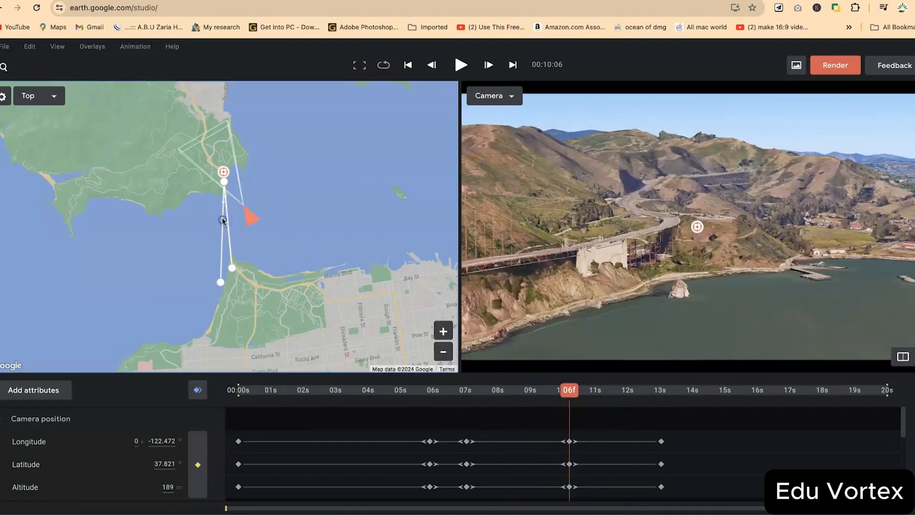
mouse_move(229, 224)
left_mouse_down()
mouse_move(255, 245)
mouse_move(262, 272)
mouse_move(267, 249)
left_mouse_up()
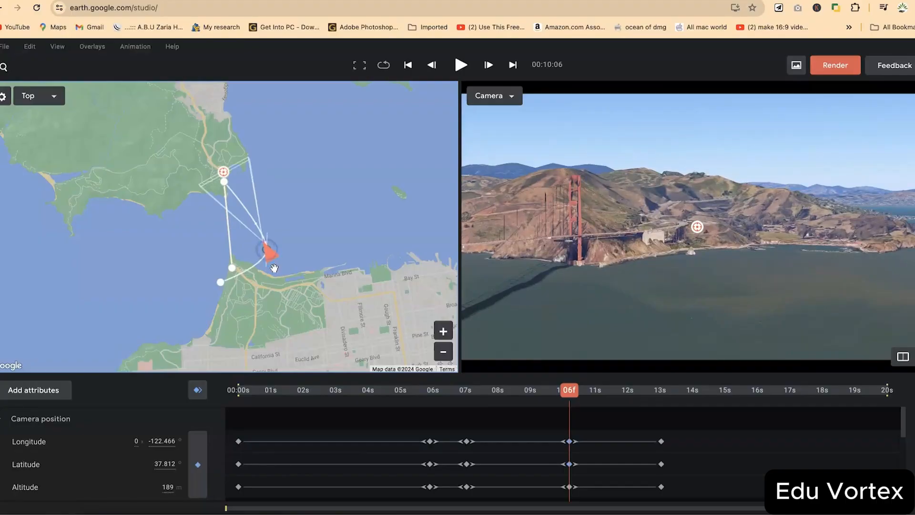
Adjust the curve handle of the path point east of the bridge to round the flight path's bend
left_click(266, 264)
left_click_drag(267, 265, 324, 242)
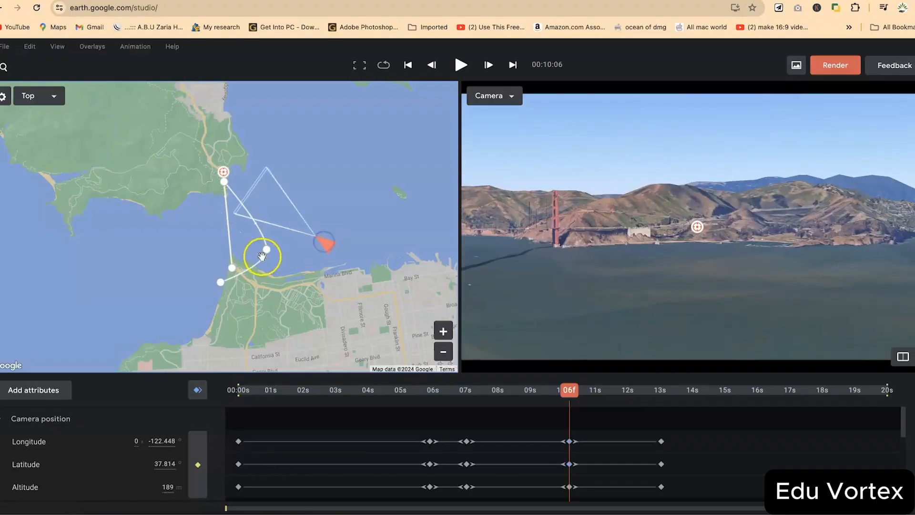
left_click(266, 265)
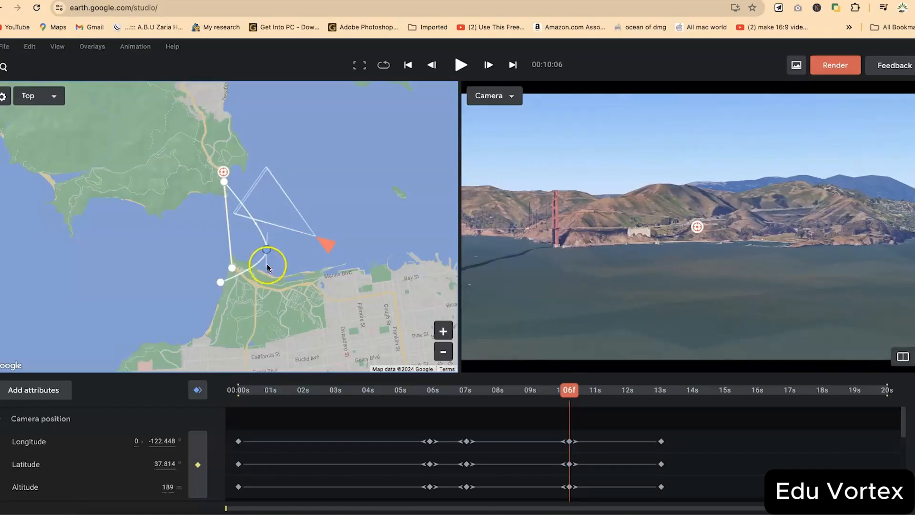
left_click_drag(266, 265, 272, 267)
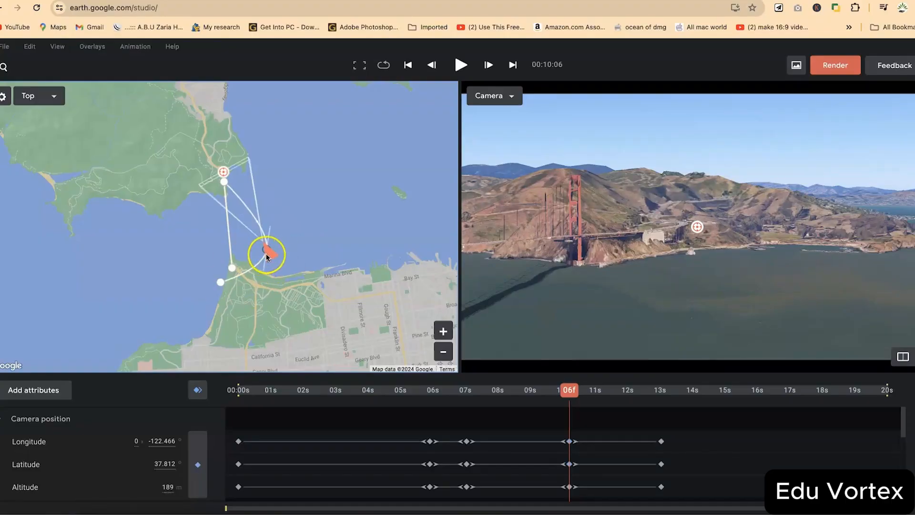
left_click_drag(278, 231, 296, 213)
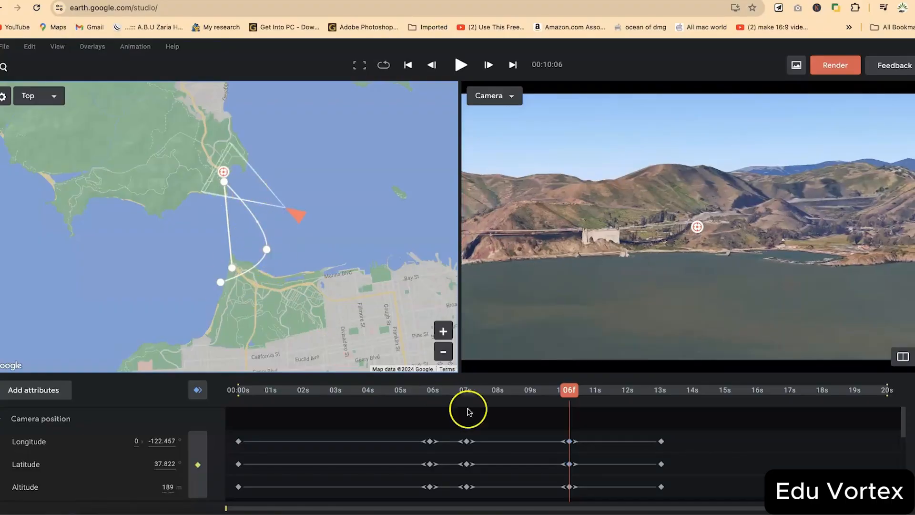
Record new keyframes for all attributes at 00:11:27
left_click_drag(572, 390, 662, 393)
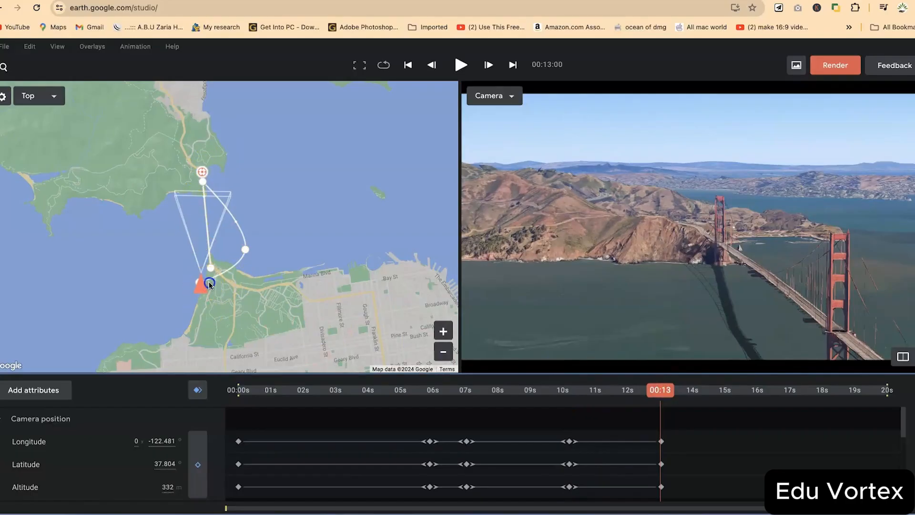
left_click_drag(202, 284, 285, 270)
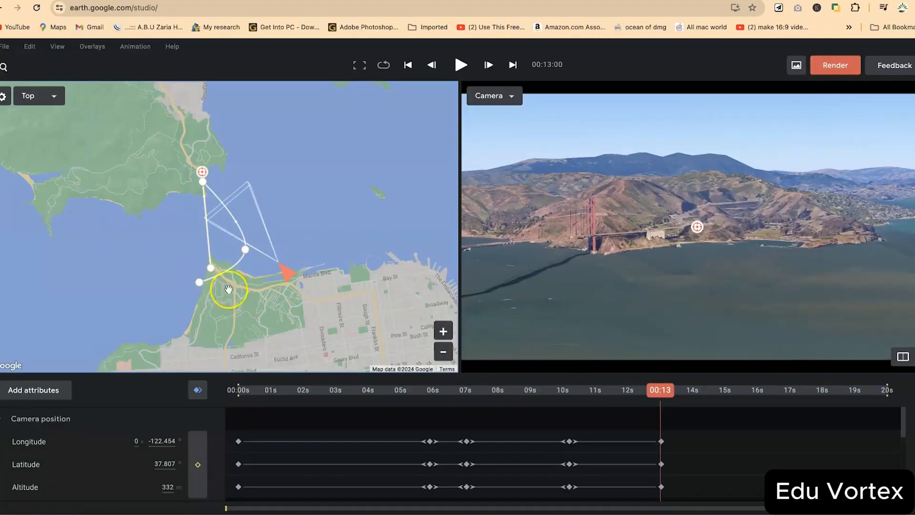
left_click_drag(661, 390, 625, 390)
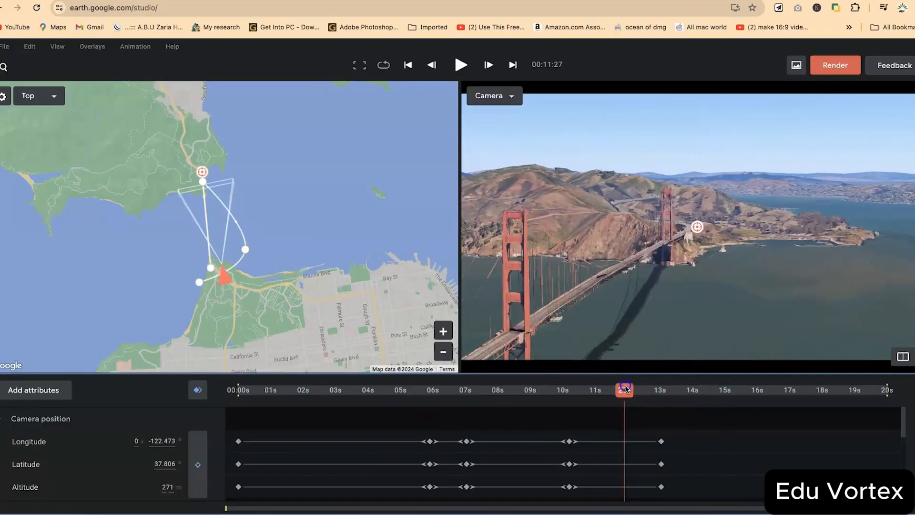
left_click(198, 390)
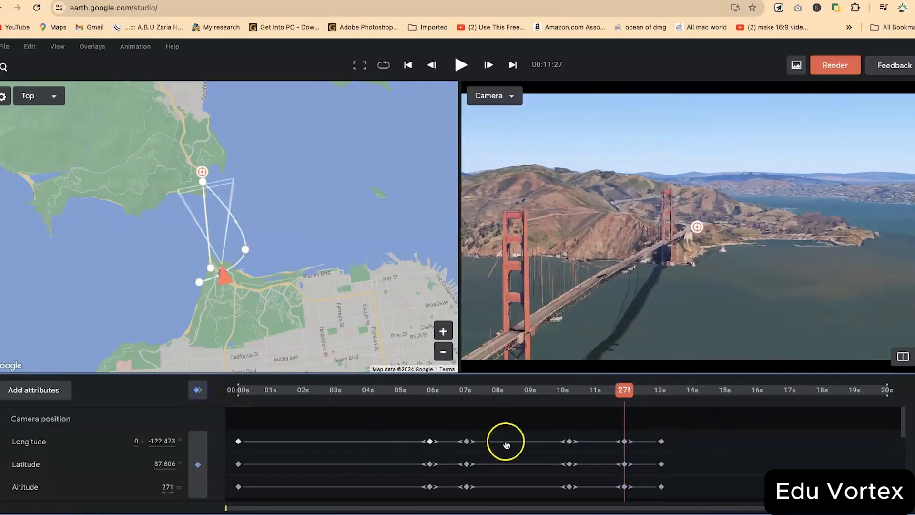
Move the 00:11:27 path point southwest to longitude -122.479, latitude 37.801, and the last path point farther west over the water
mouse_move(229, 272)
left_mouse_down()
mouse_move(209, 307)
mouse_move(243, 301)
mouse_move(197, 302)
left_mouse_up()
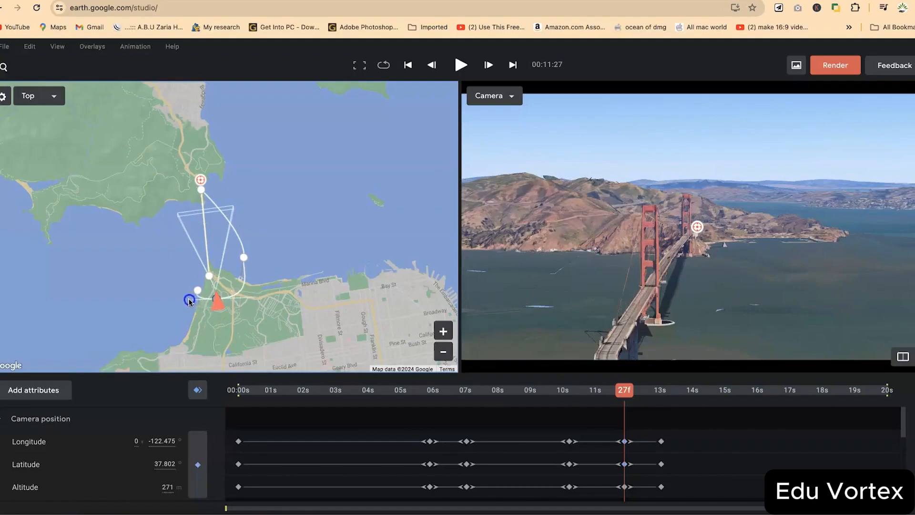
left_click_drag(198, 289, 197, 291)
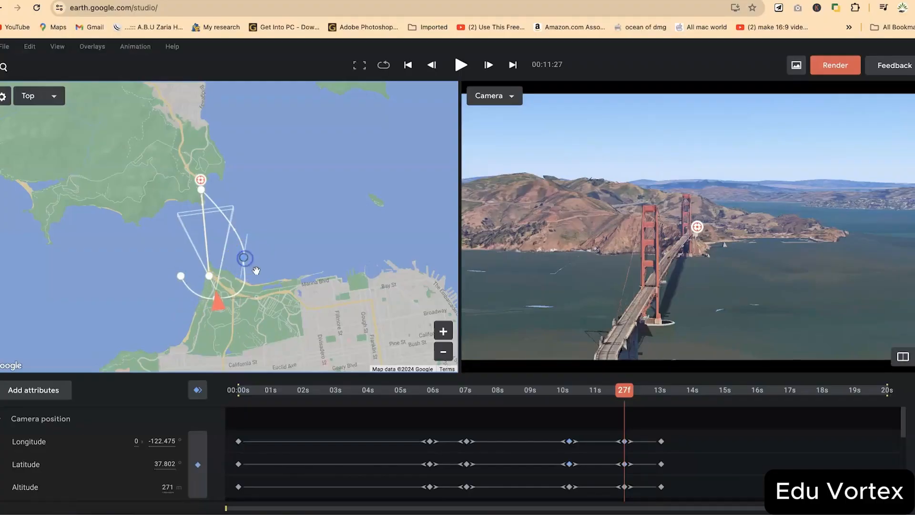
mouse_move(240, 278)
left_mouse_down()
mouse_move(248, 279)
mouse_move(204, 304)
left_mouse_up()
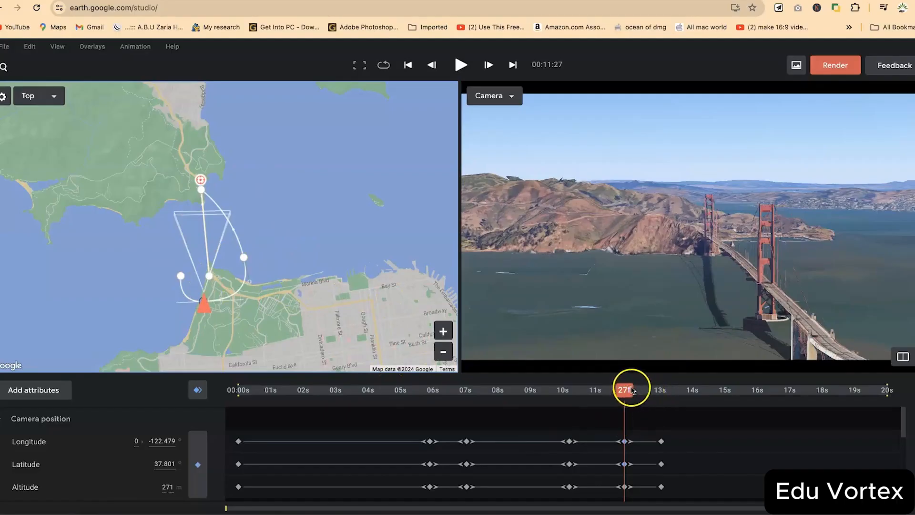
At 00:20:00, place the camera above the bridge's southern approach at 80 m altitude and record keyframes for all attributes
mouse_move(623, 405)
left_mouse_down()
mouse_move(466, 401)
mouse_move(662, 419)
left_mouse_up()
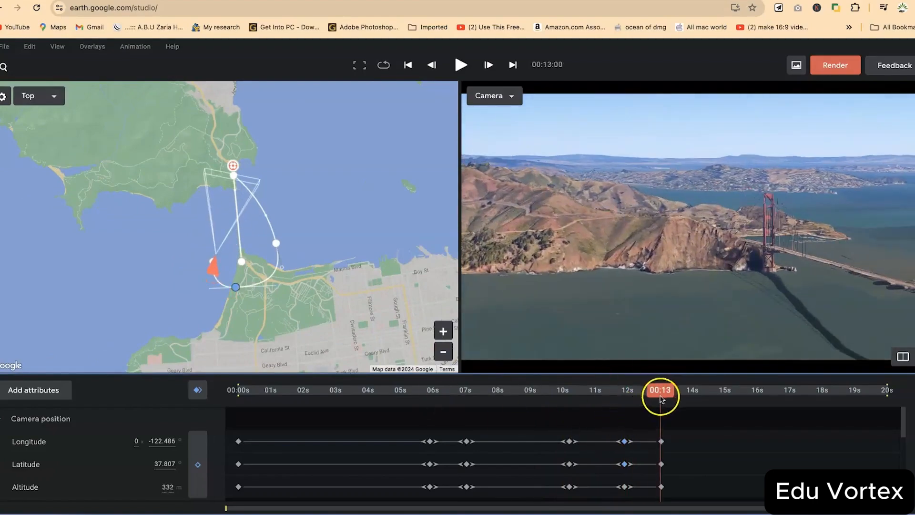
left_click_drag(659, 389, 890, 391)
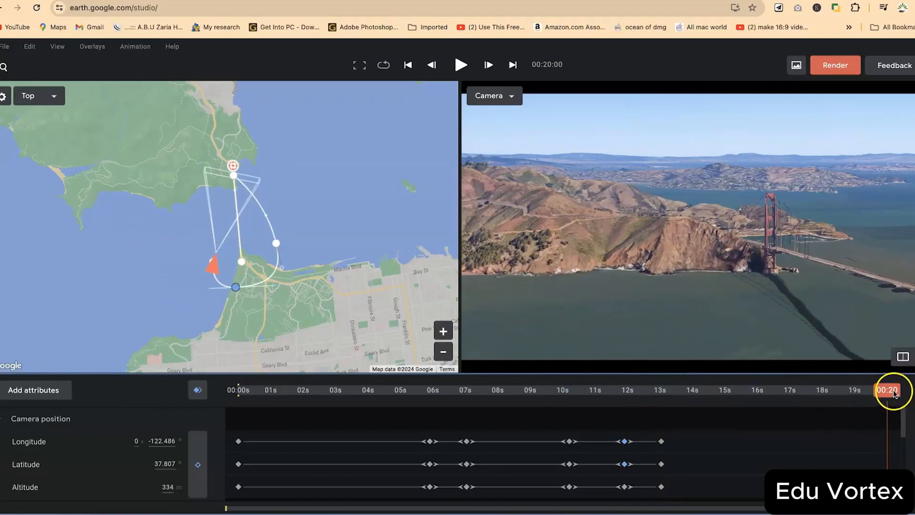
left_click_drag(837, 296, 733, 195)
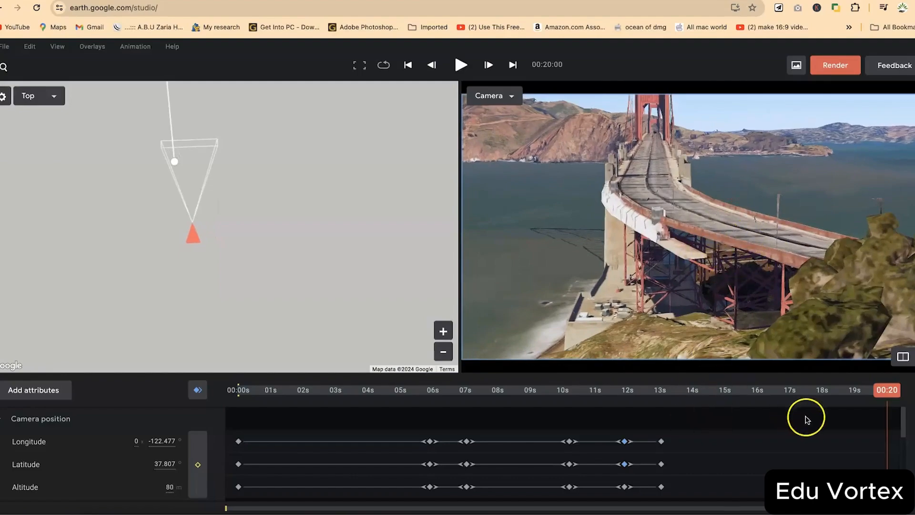
left_click(197, 392)
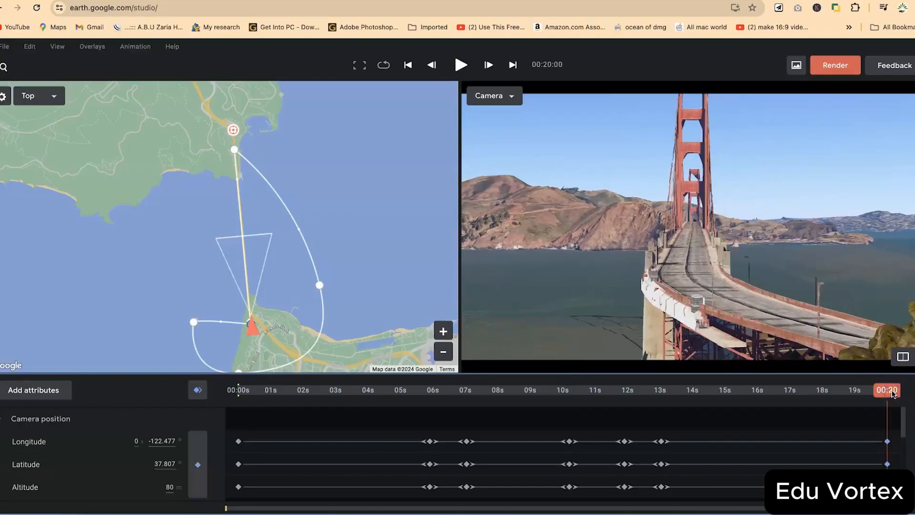
Play the whole flight from the start, stop it past 18 seconds, and return the playhead to the start
left_click_drag(737, 391, 80, 403)
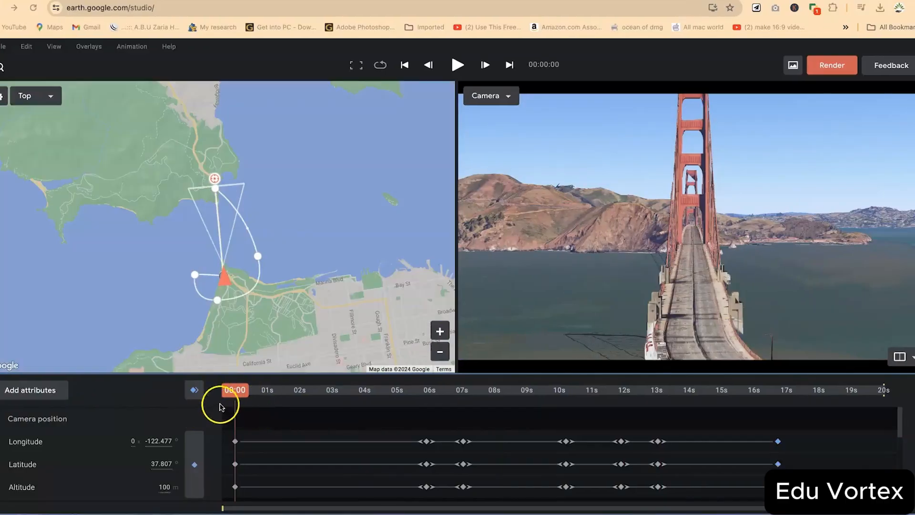
left_click(457, 66)
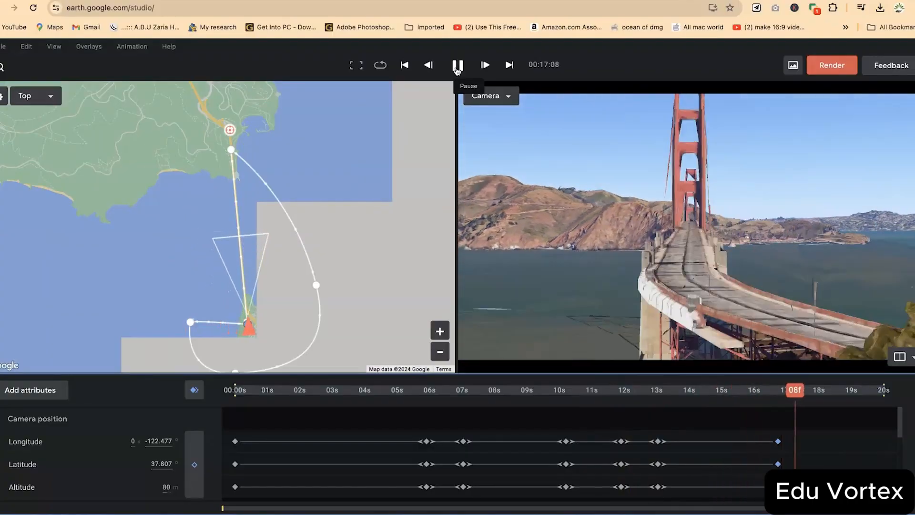
left_click(457, 70)
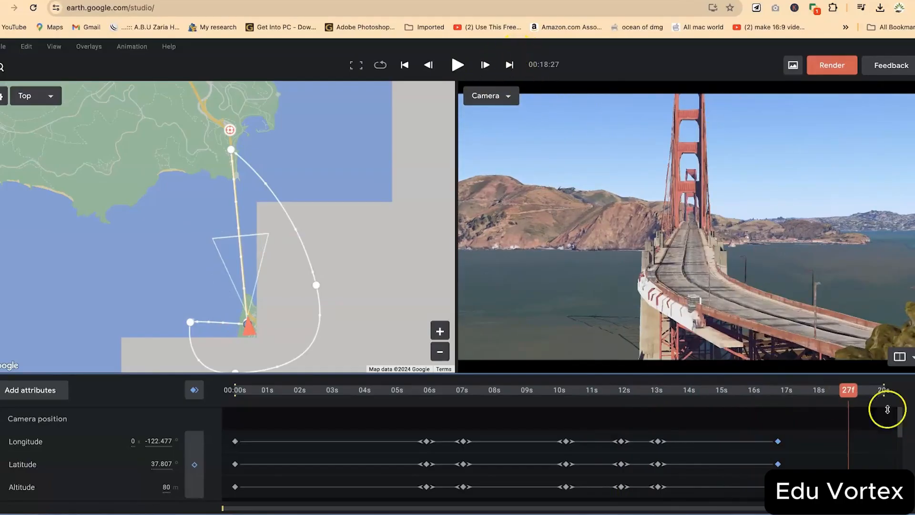
left_click_drag(845, 393, 231, 386)
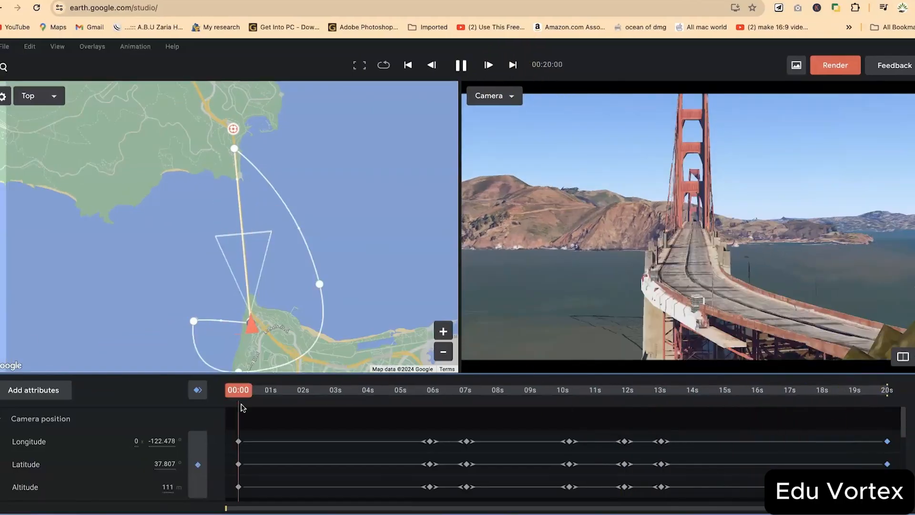
Stop playback just past 7 seconds and move the final longitude and latitude keyframes from 20 seconds to just before 17 seconds
left_click(474, 425)
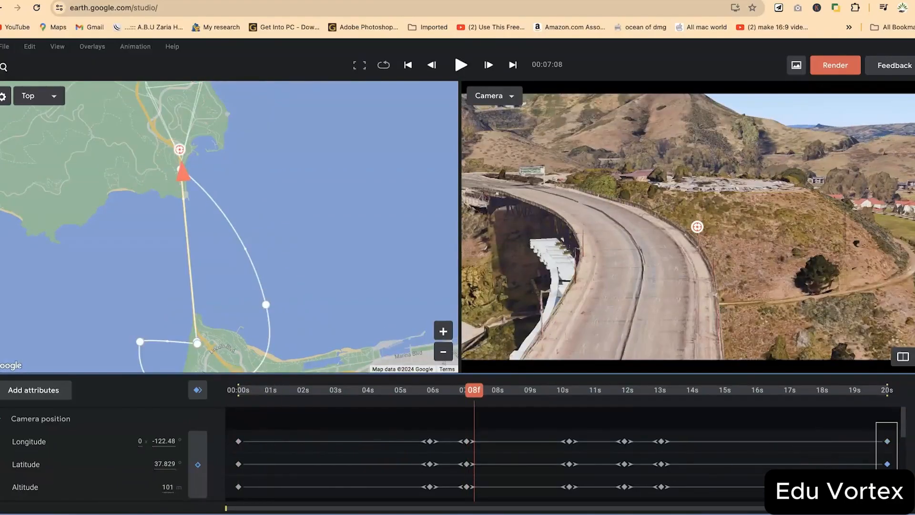
scroll(896, 462, "down", 3)
left_click(896, 464)
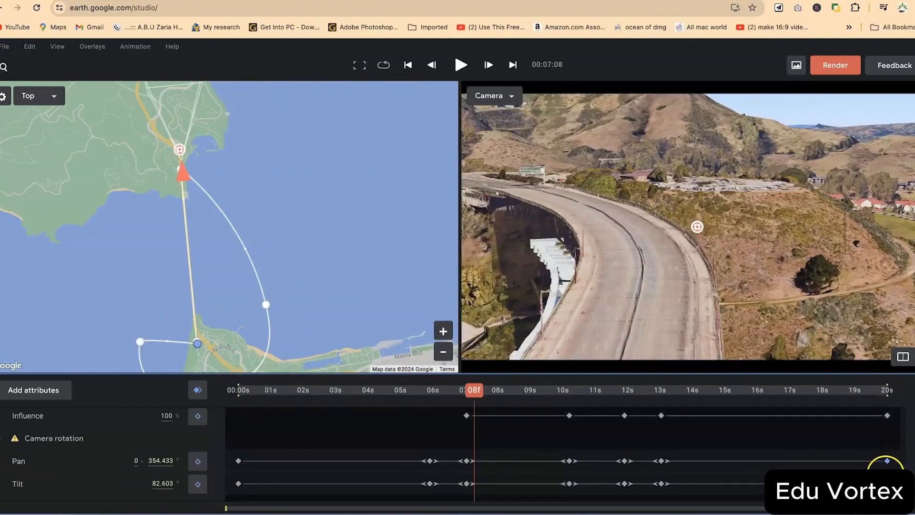
scroll(887, 461, "up", 3)
left_click(887, 442)
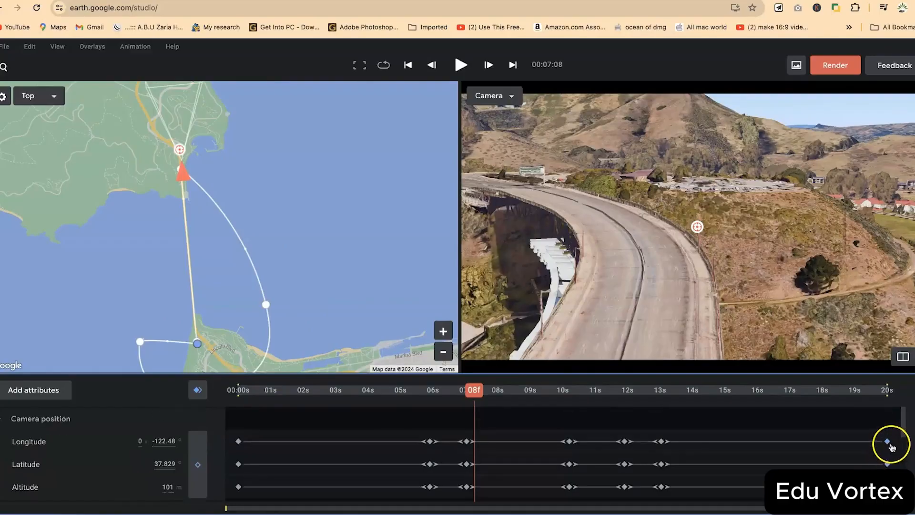
left_click_drag(778, 445, 784, 446)
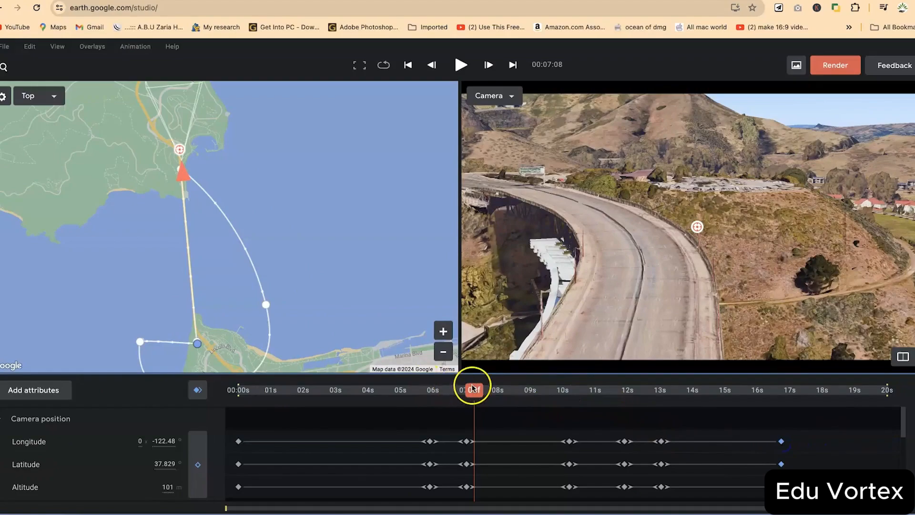
Check the retimed camera flight just past 10 seconds and further along the loop near 15 seconds
left_click(585, 398)
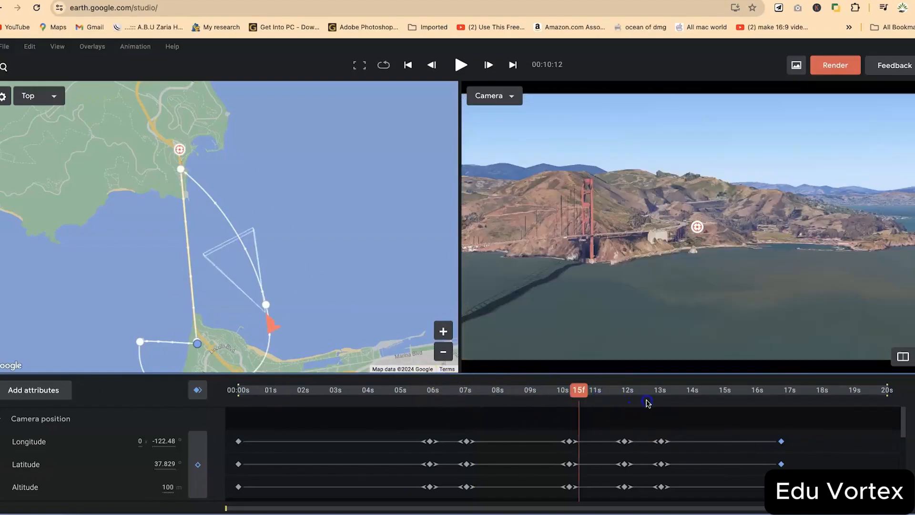
left_click(719, 409)
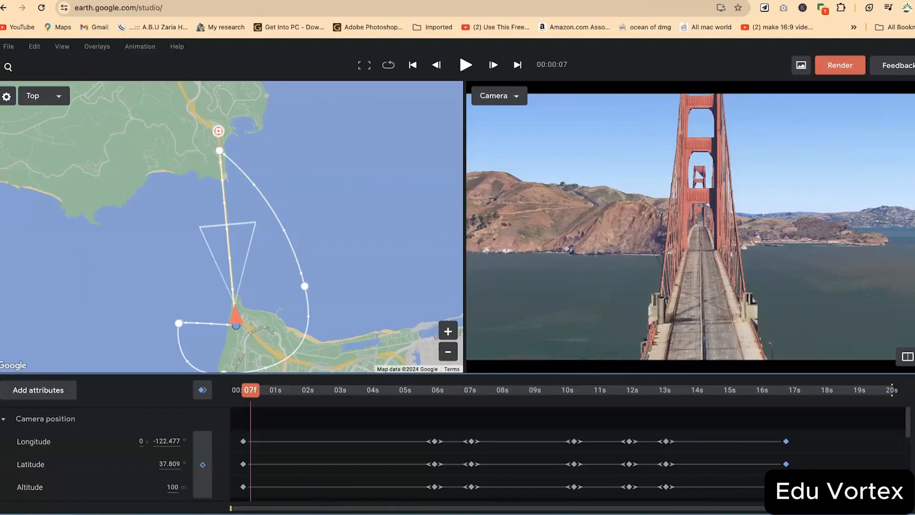
Start saving the project under a new name and enter The bridge animation as the file name
left_click(8, 47)
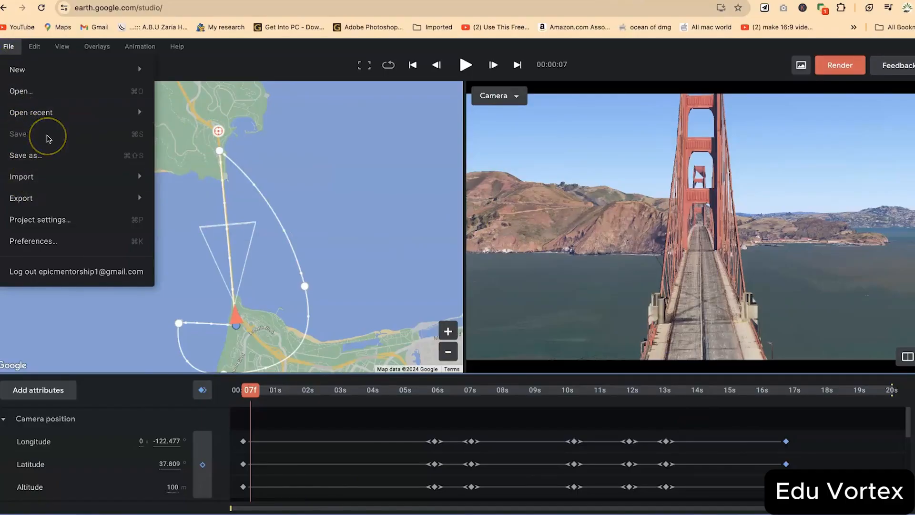
left_click(47, 162)
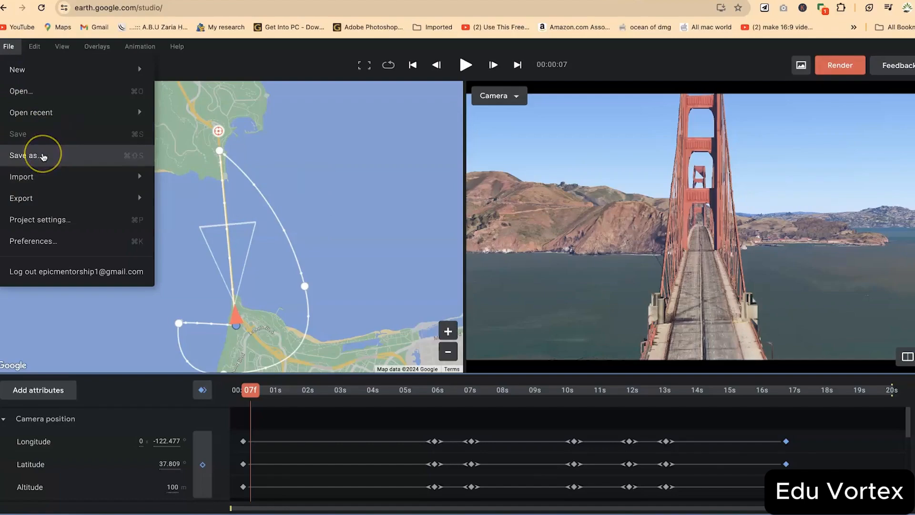
left_click(43, 155)
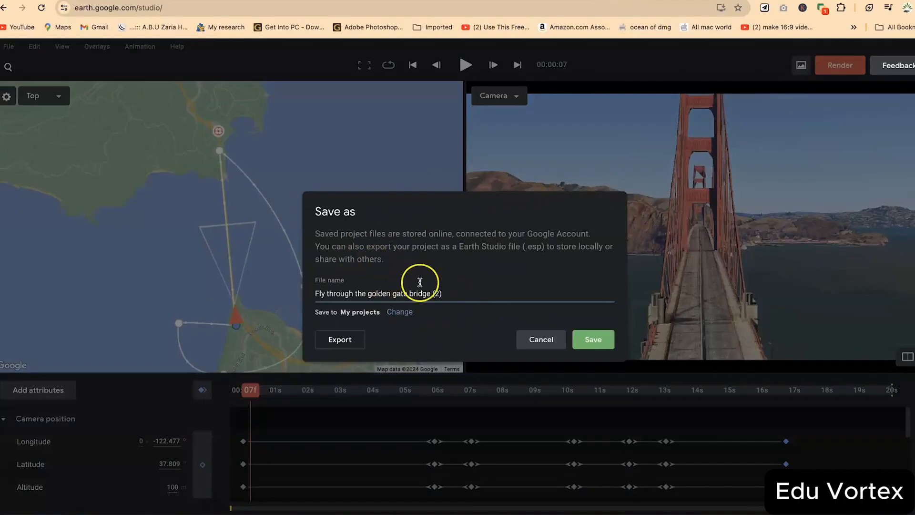
triple_click(448, 295)
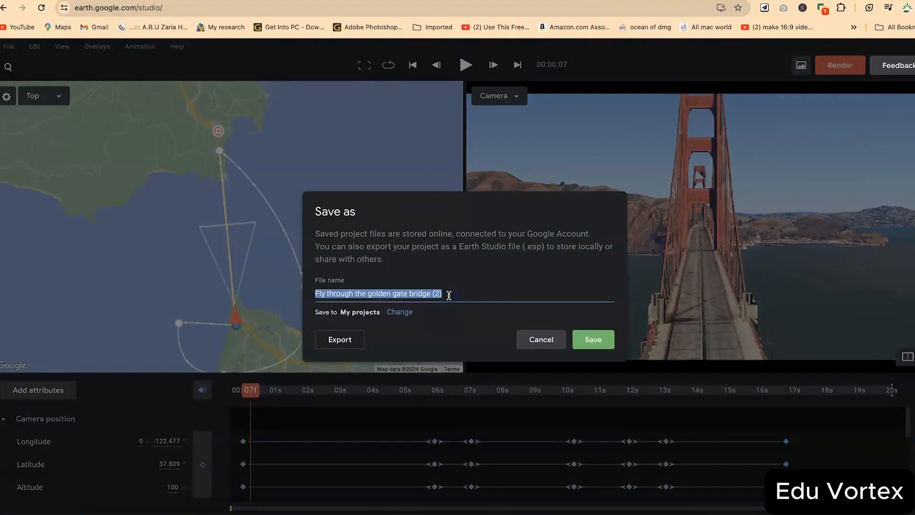
type("The bridge animation")
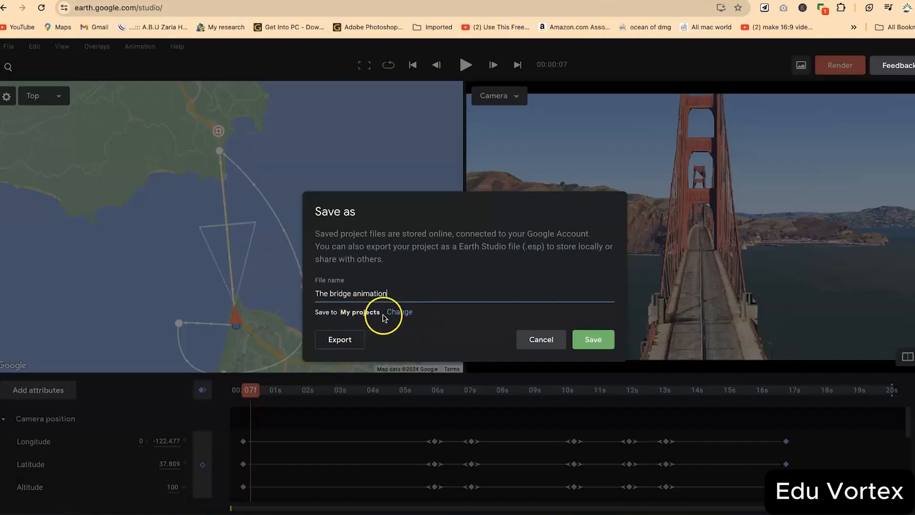
Reuse the existing project name Fly through the golden gate bridge and create a folder named The bridge project in My projects
left_click(404, 311)
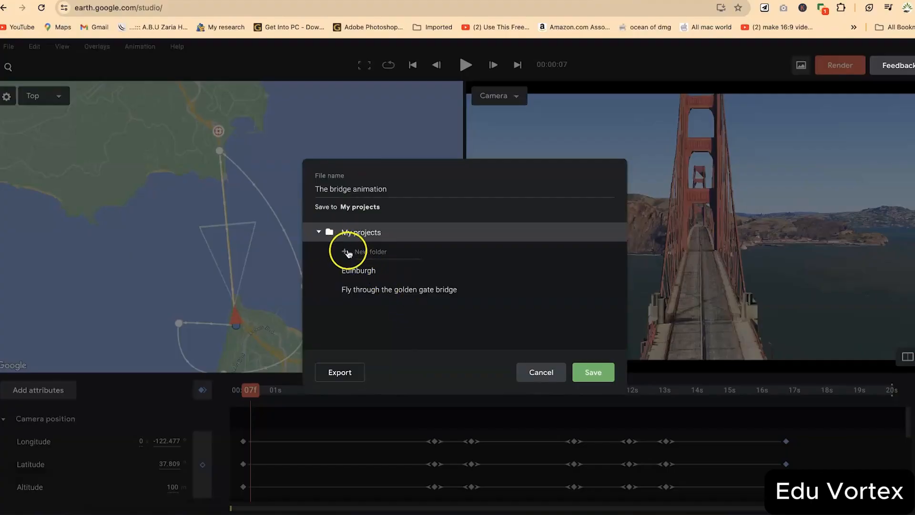
left_click(355, 267)
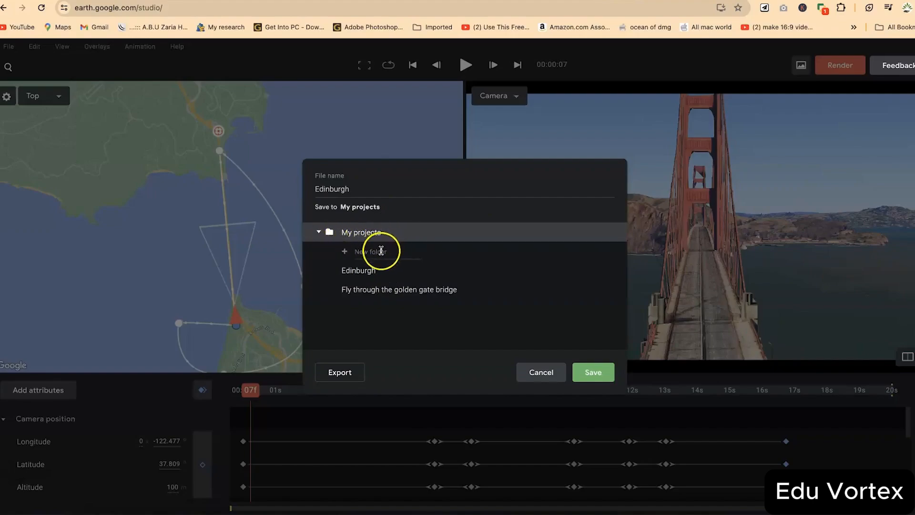
left_click(378, 251)
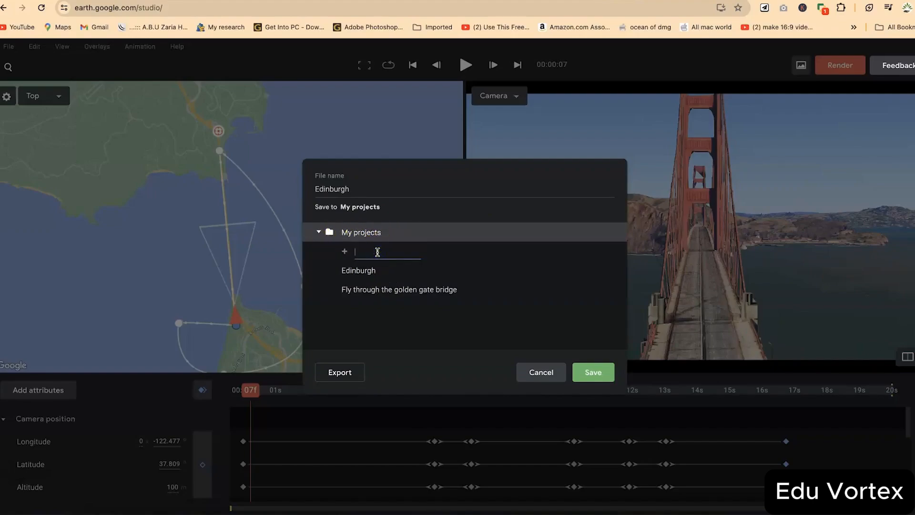
left_click(402, 287)
left_click(389, 249)
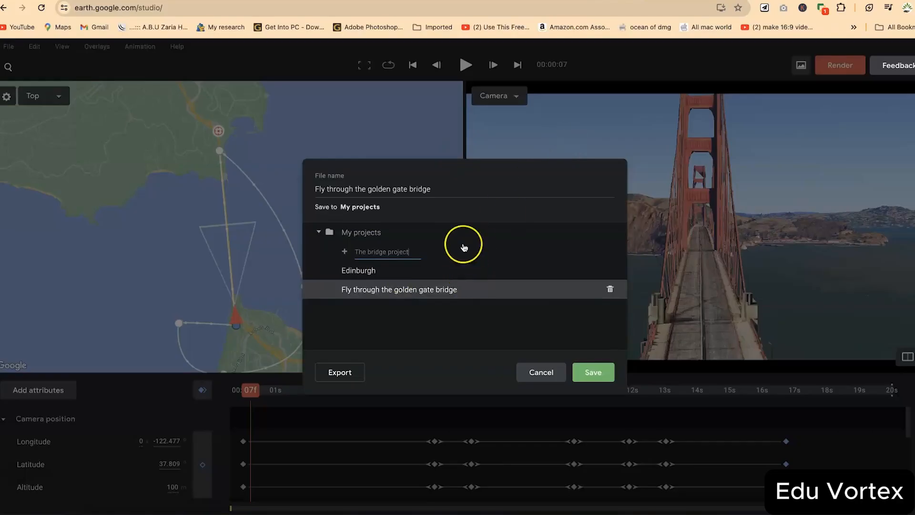
type("The bridge project")
key("Return")
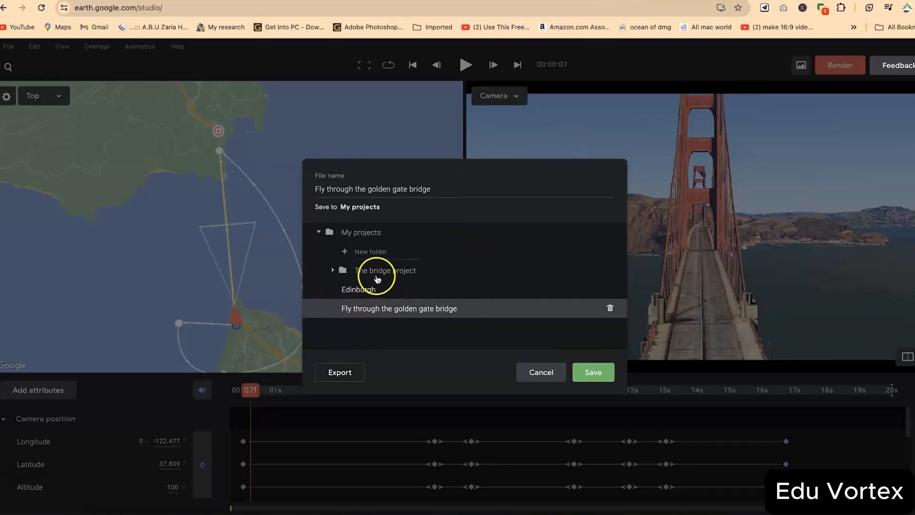
Save Fly through the golden gate bridge into the My projects/The bridge project folder
left_click(378, 271)
double_click(342, 270)
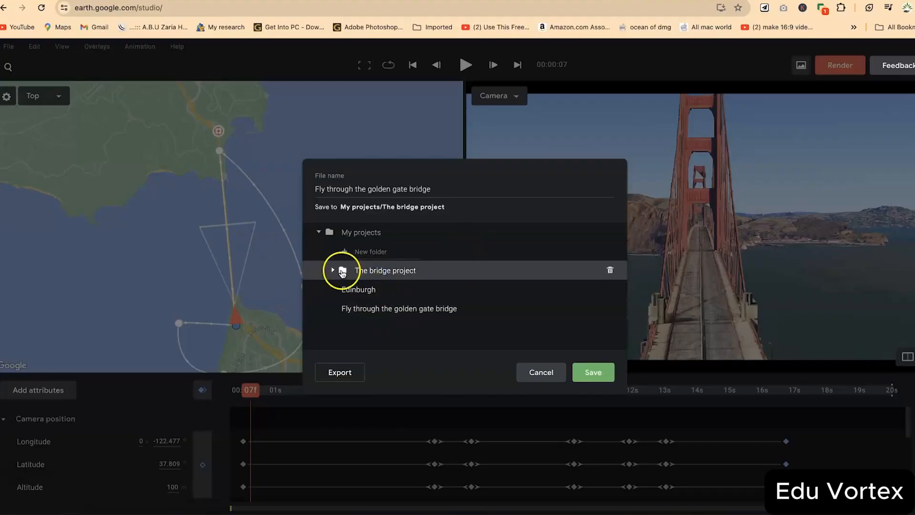
left_click(593, 372)
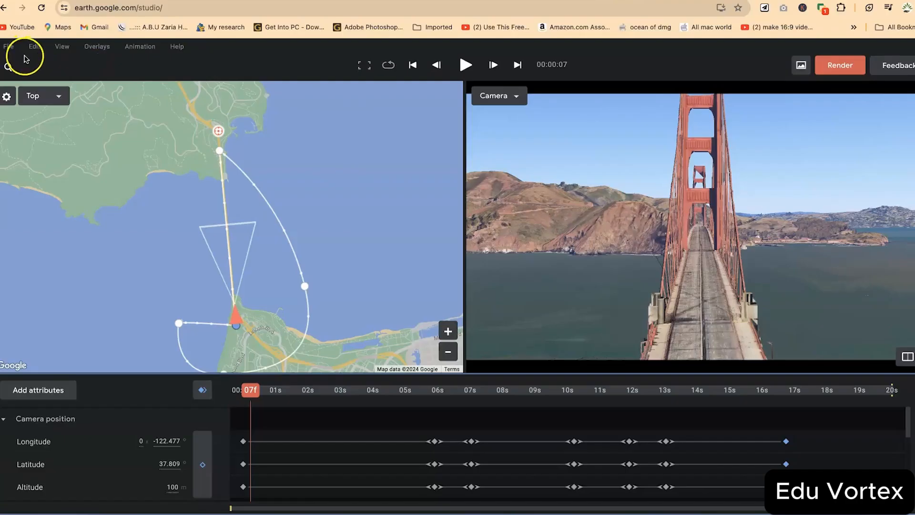
Export the project locally as Fly through the golden gate bridge.esp and show the downloaded file in its folder
left_click(10, 46)
mouse_move(46, 186)
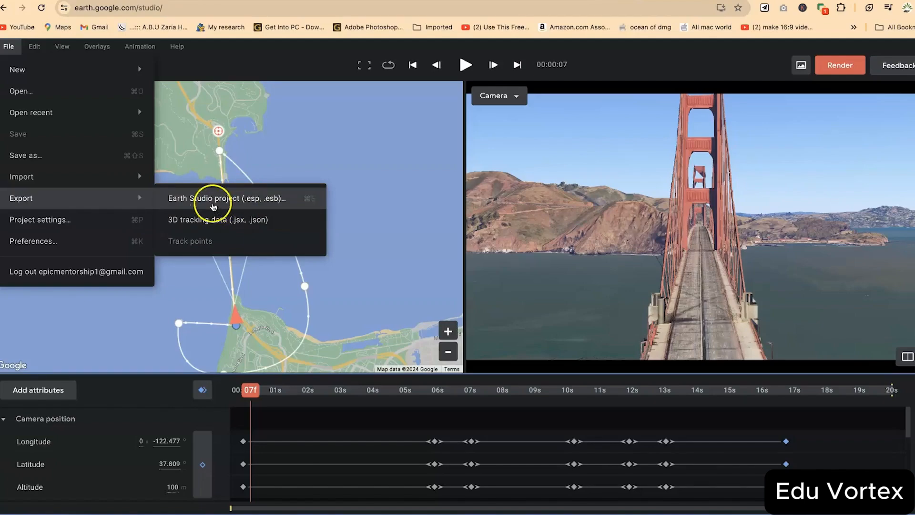
left_click(240, 199)
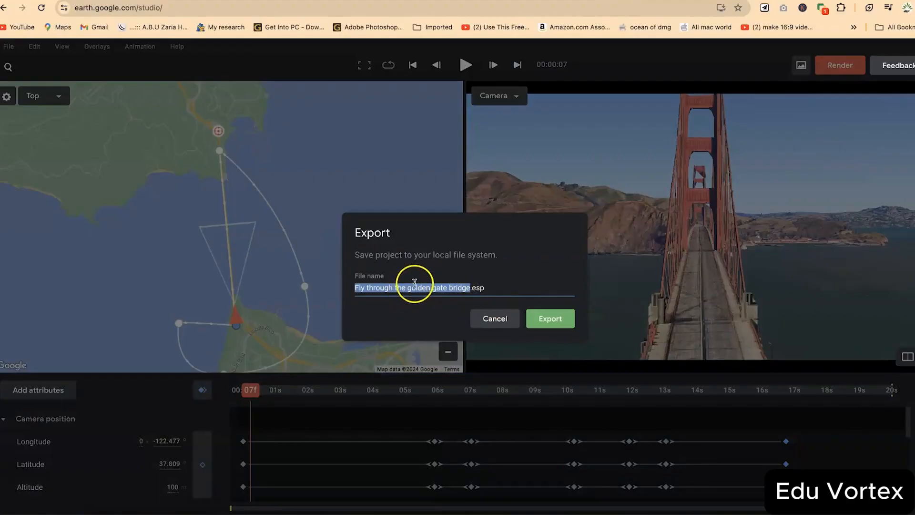
left_click(541, 320)
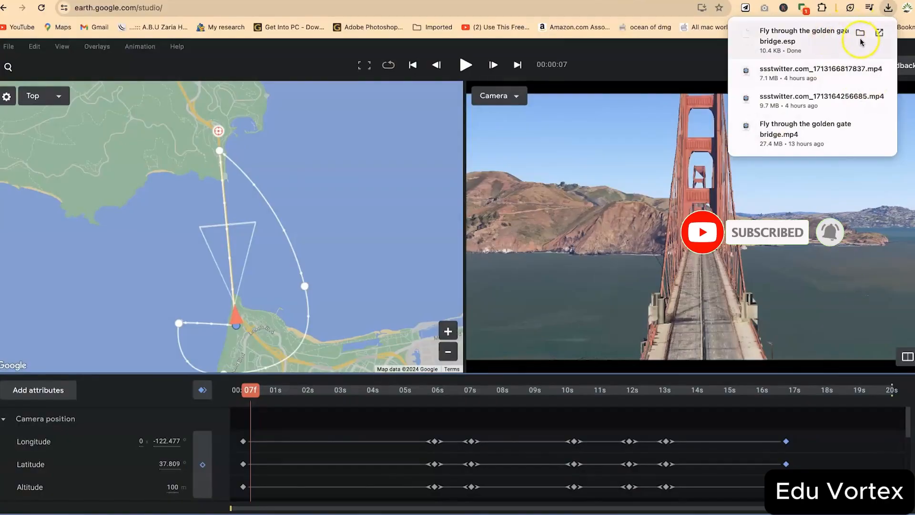
left_click(859, 35)
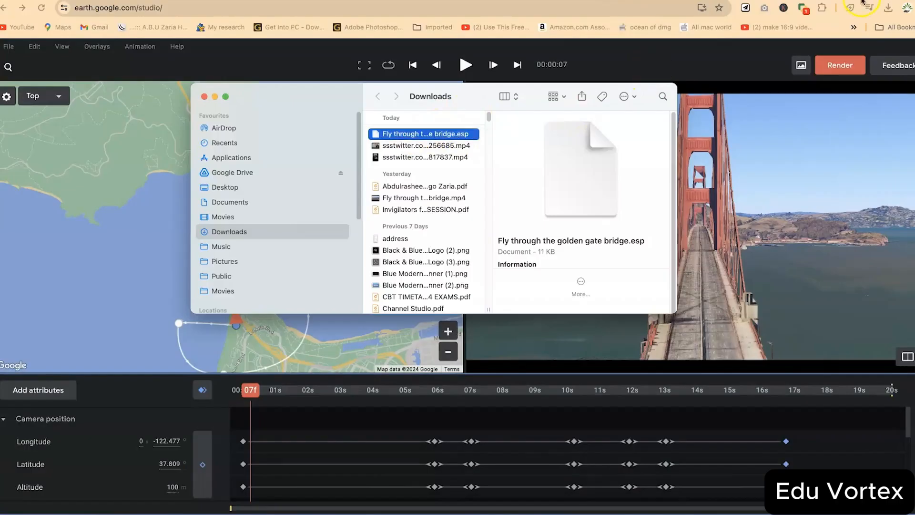
Open a new browser tab and load earth.google.com/studio/ in it
left_click(909, 1)
left_click(910, 1)
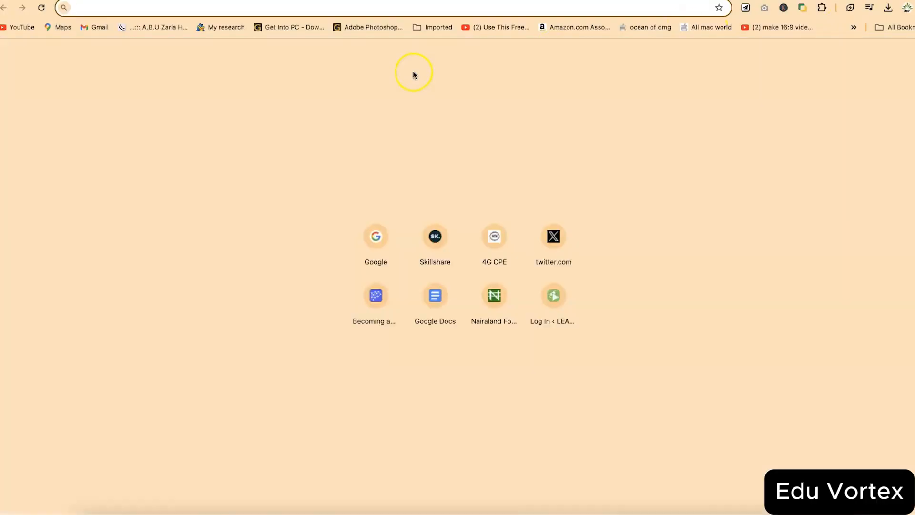
type("earth.google.com/studio/")
key("Return")
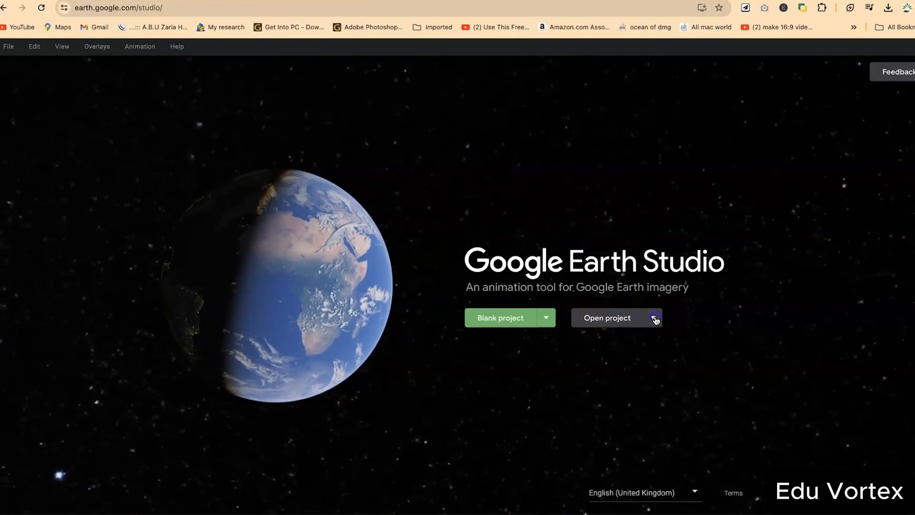
Import the Fly through the golden gate bridge.esp file from the Downloads folder as a project
left_click(654, 317)
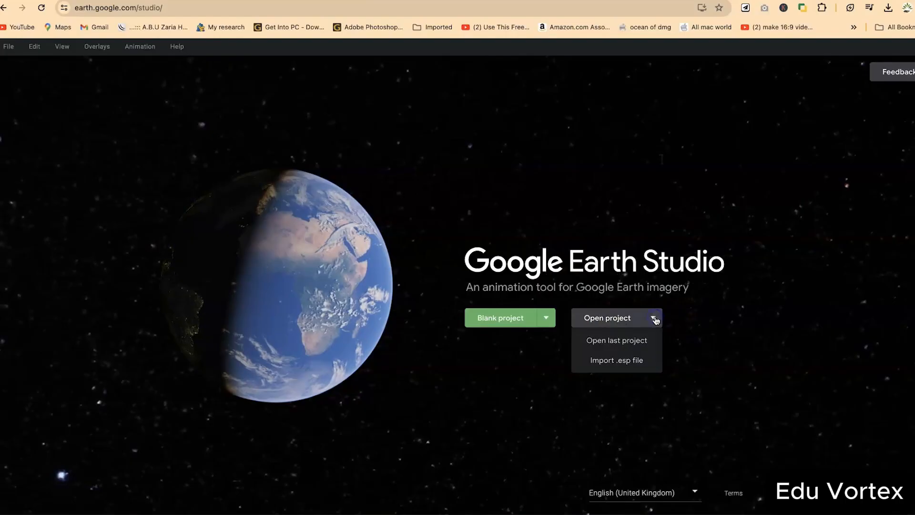
left_click(626, 361)
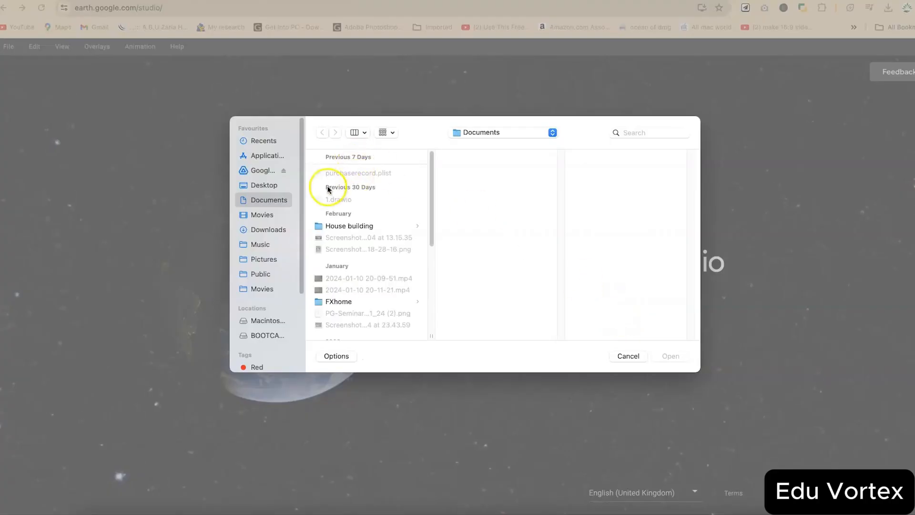
left_click(260, 228)
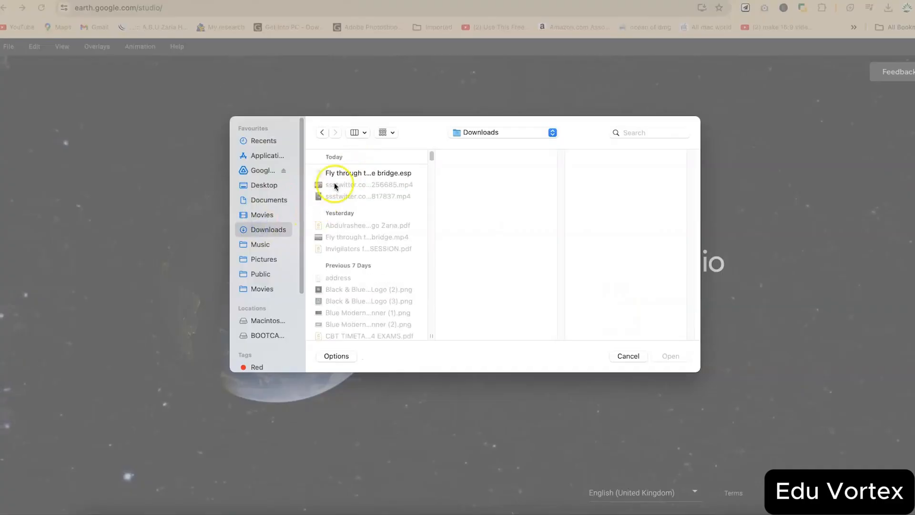
left_click(351, 173)
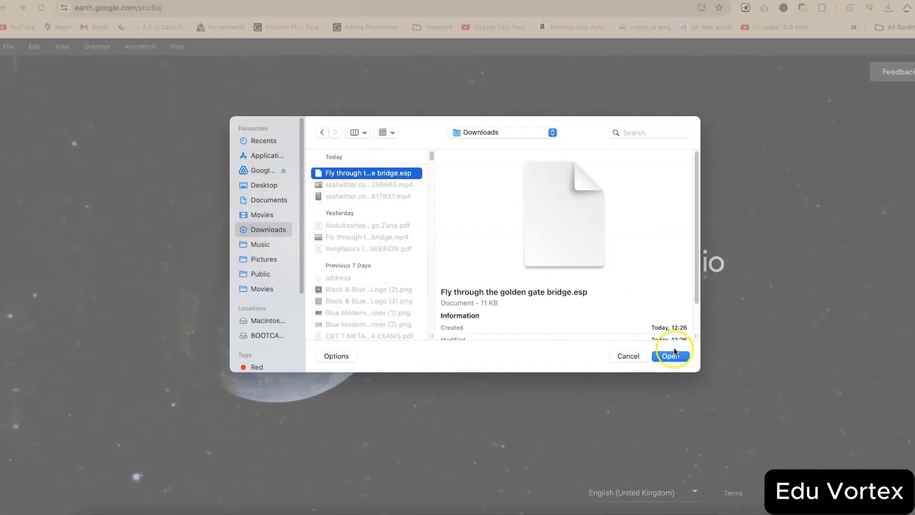
left_click(672, 356)
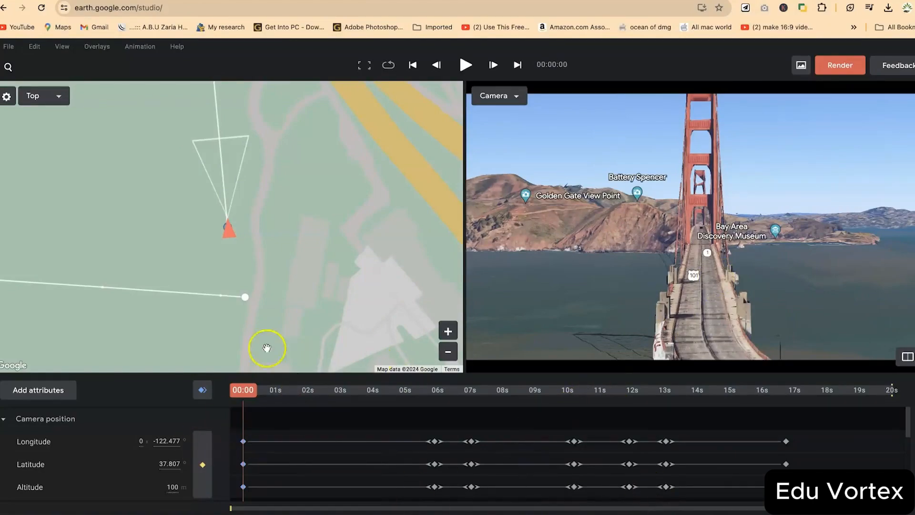
Scrub the timeline forward through the bridge loop and back to the start to review the camera flight
left_click_drag(268, 394, 759, 412)
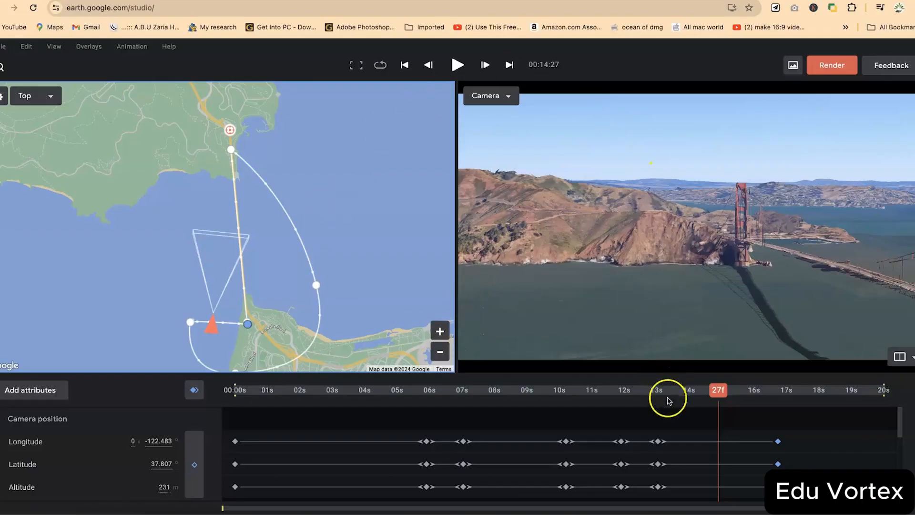
left_click_drag(719, 392, 153, 380)
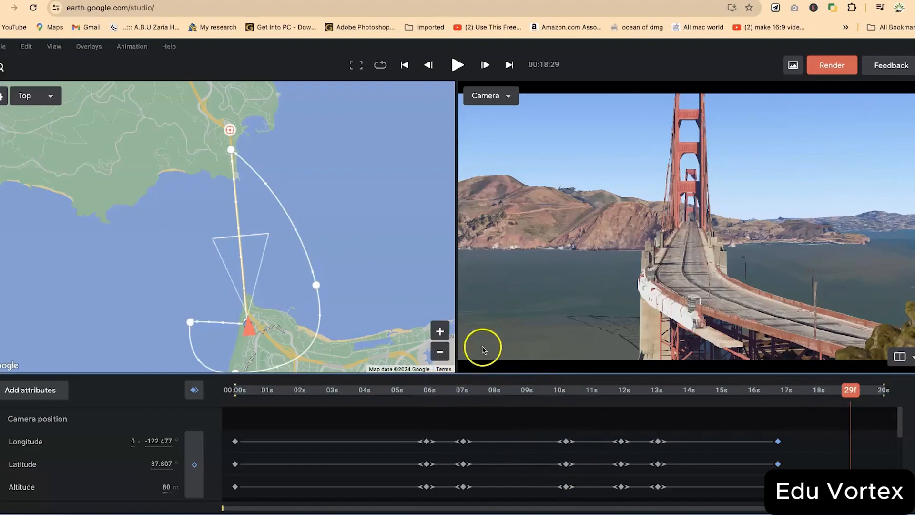
Open the render settings, dismissing the video rendering notice after reviewing the list of cloud renders
left_click(838, 67)
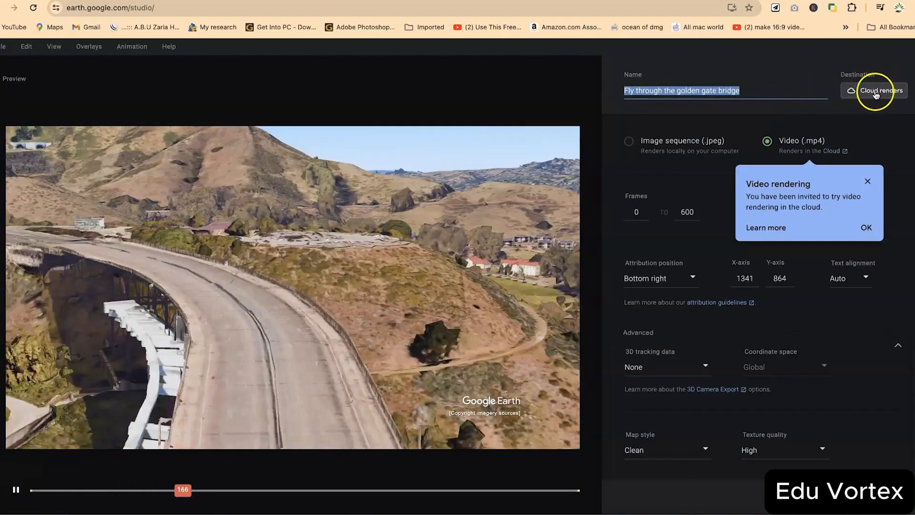
left_click(879, 92)
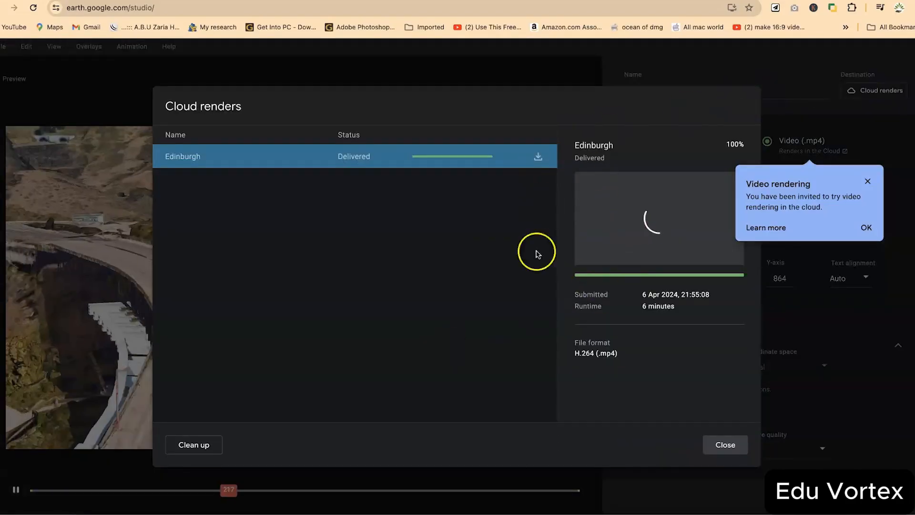
left_click(721, 446)
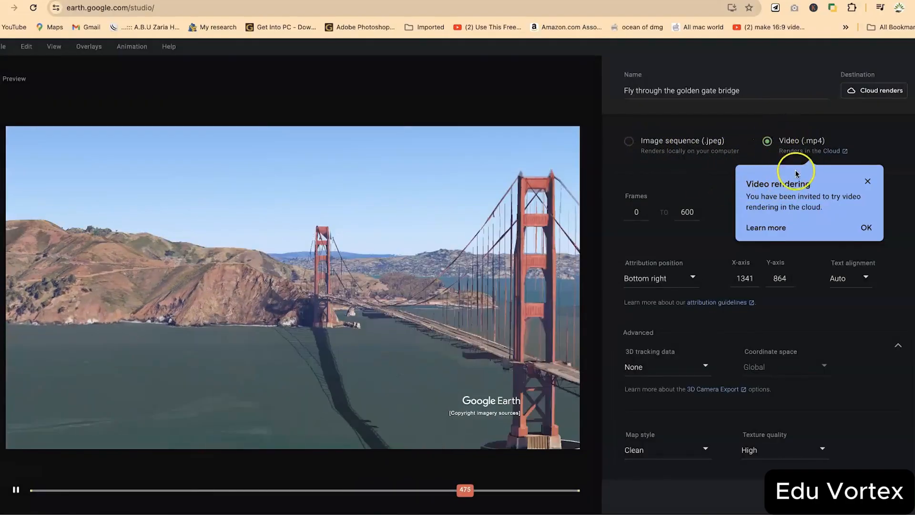
left_click(856, 223)
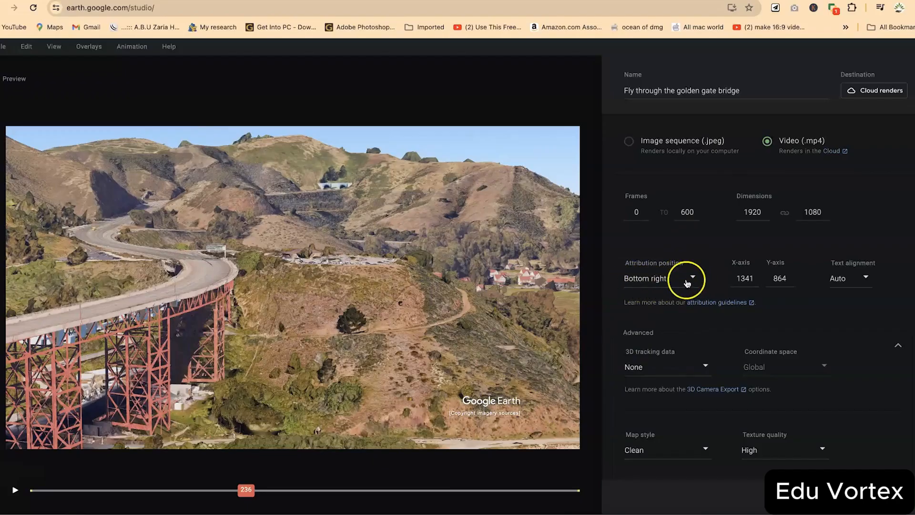
Move the Google Earth attribution closer to the frame's bottom-right corner, at about X 1497, Y 922
left_click(691, 278)
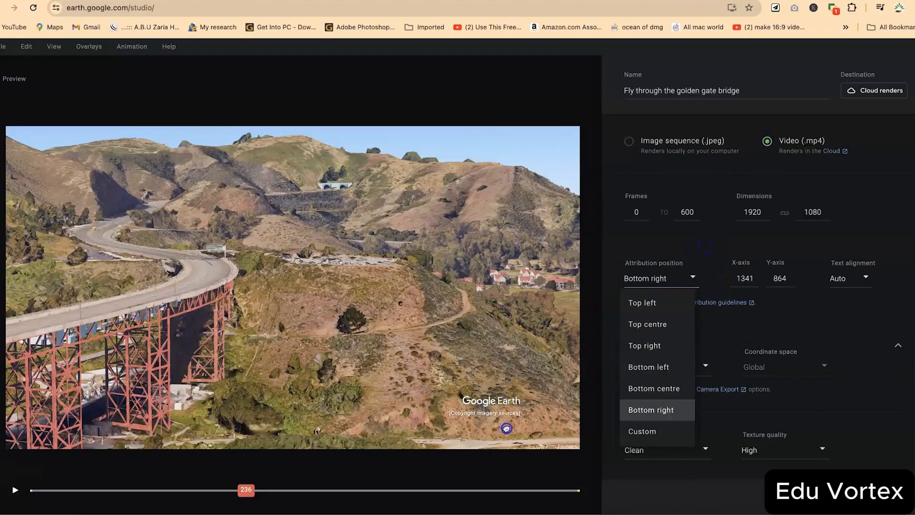
left_click_drag(506, 428, 557, 432)
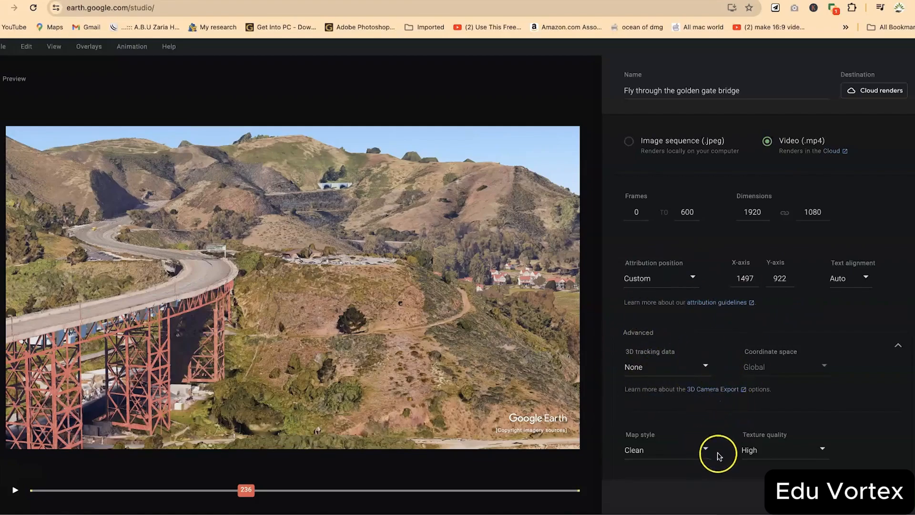
scroll(804, 448, "down", 1)
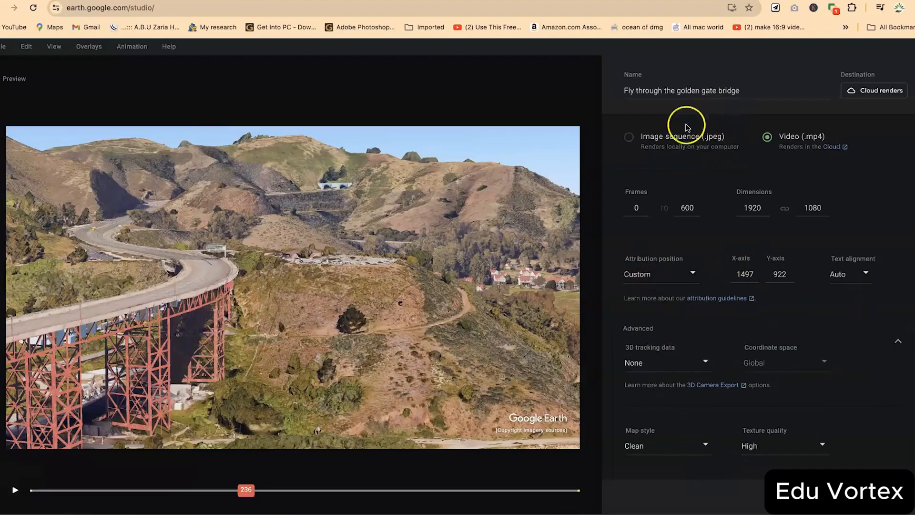
scroll(692, 177, "up", 1)
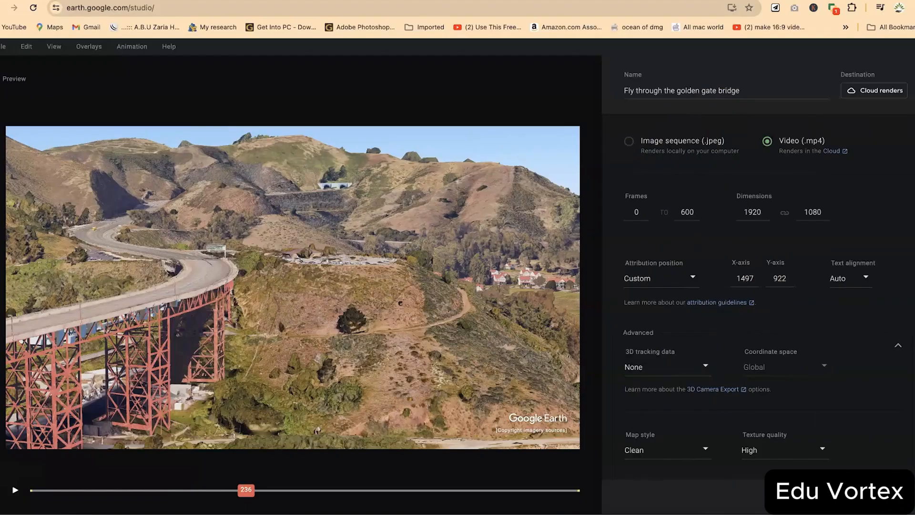
Open the list of cloud renders from the render-ready email, download the Fly through the golden gate bridge video, and check its download progress
left_click(874, 90)
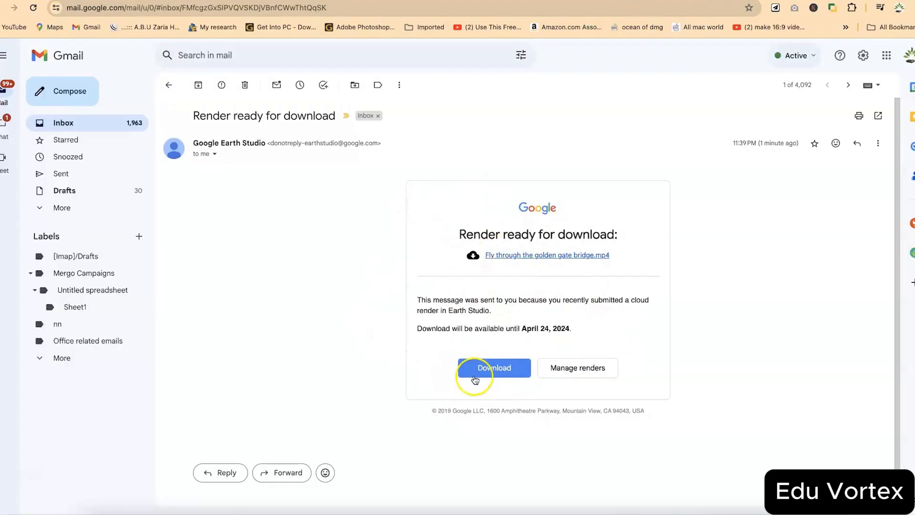
left_click(564, 369)
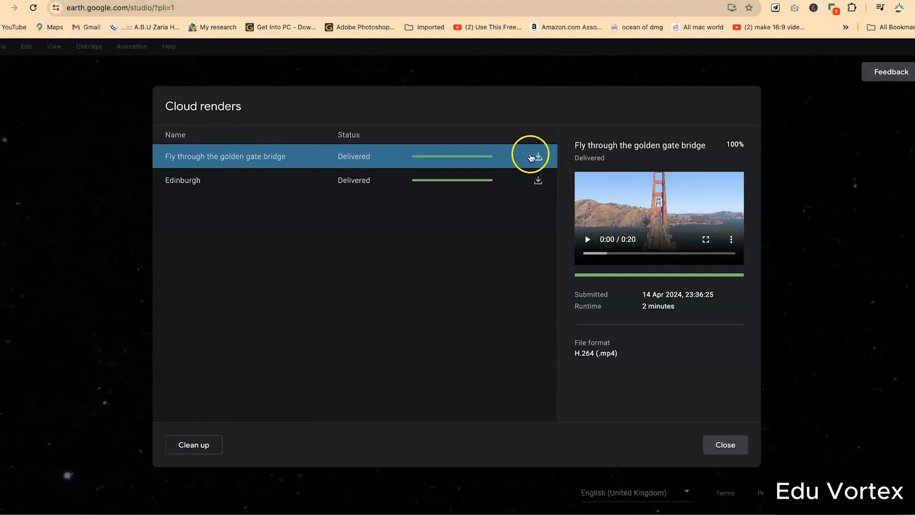
left_click(538, 157)
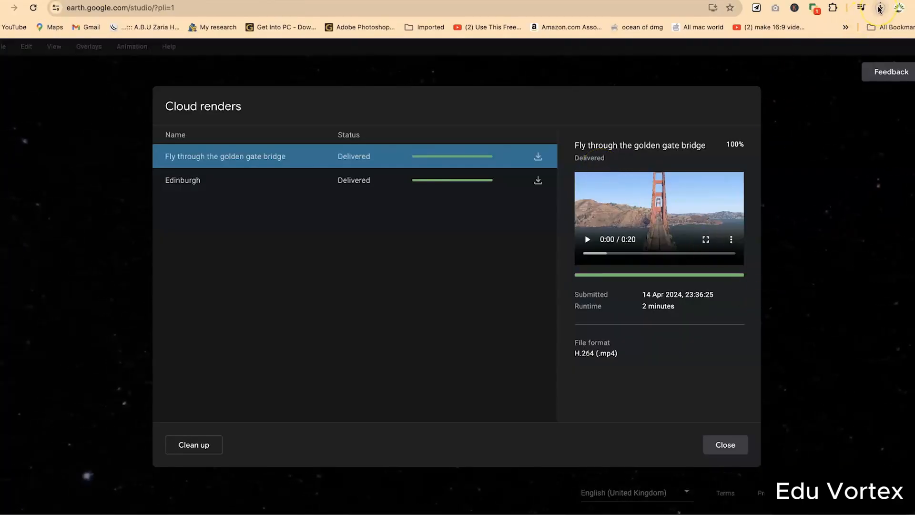
left_click(882, 8)
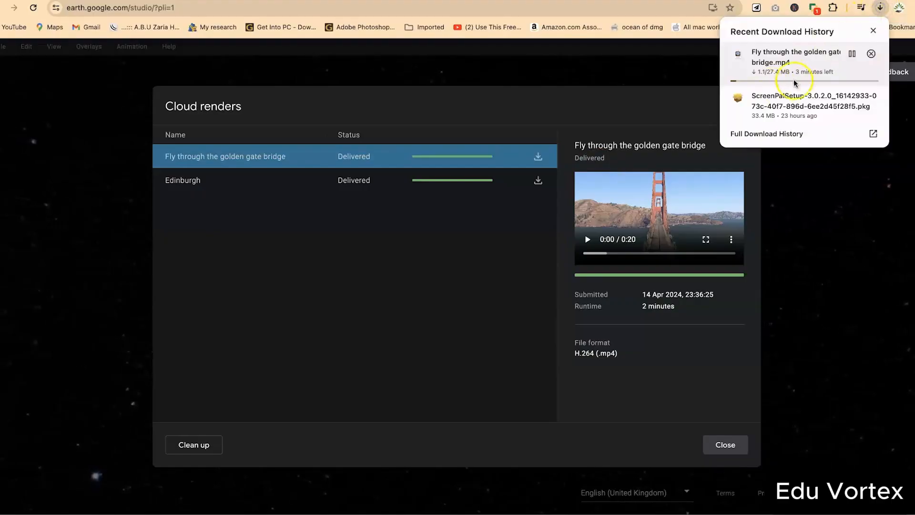
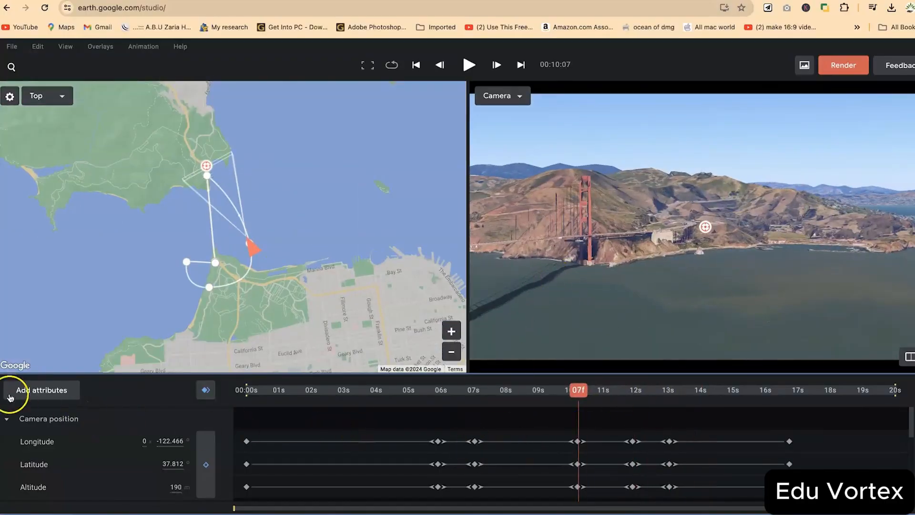
Add the Time of day attribute to the project and bring its Environment time setting into view
left_click(35, 396)
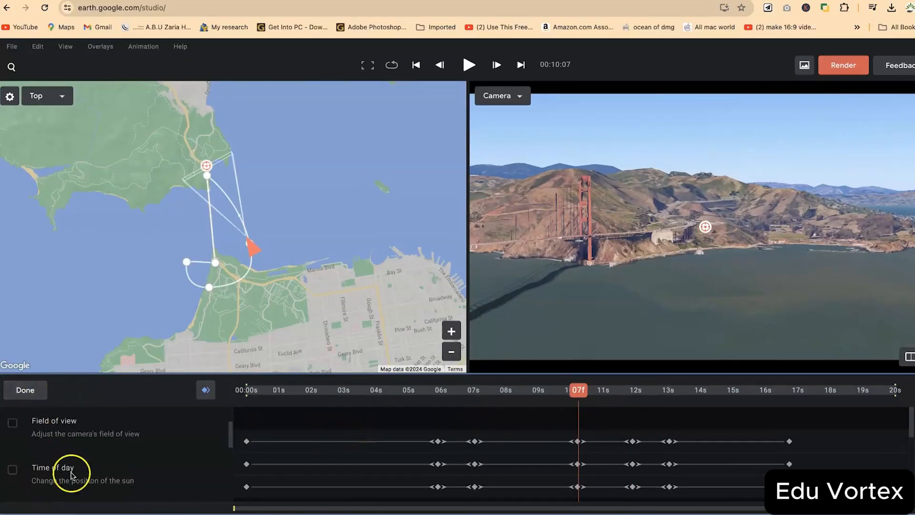
scroll(79, 471, "down", 1)
left_click(13, 446)
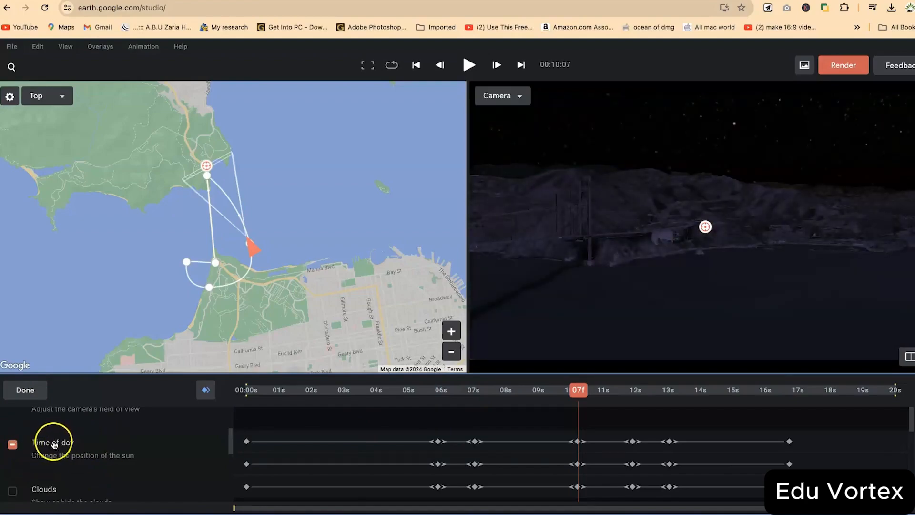
left_click(28, 388)
scroll(163, 484, "down", 5)
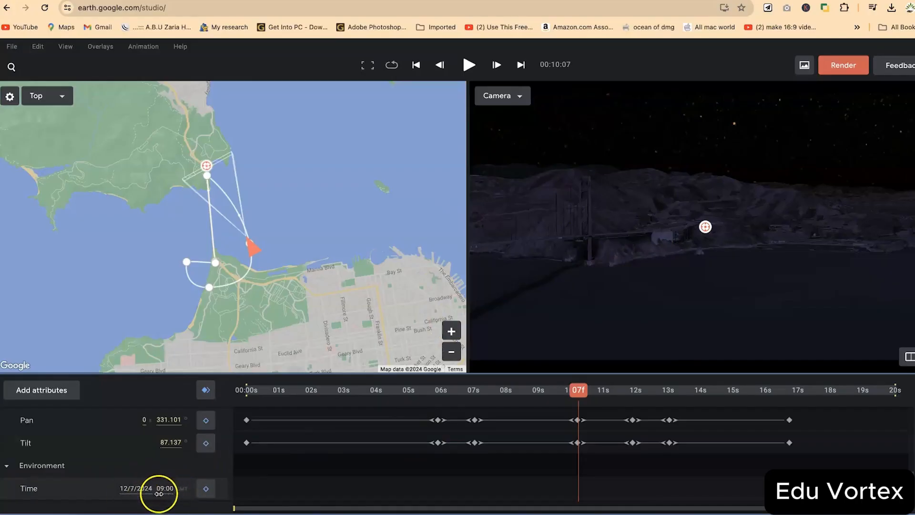
Try 22:00 GMT as the environment time for the bridge scene
left_click(136, 489)
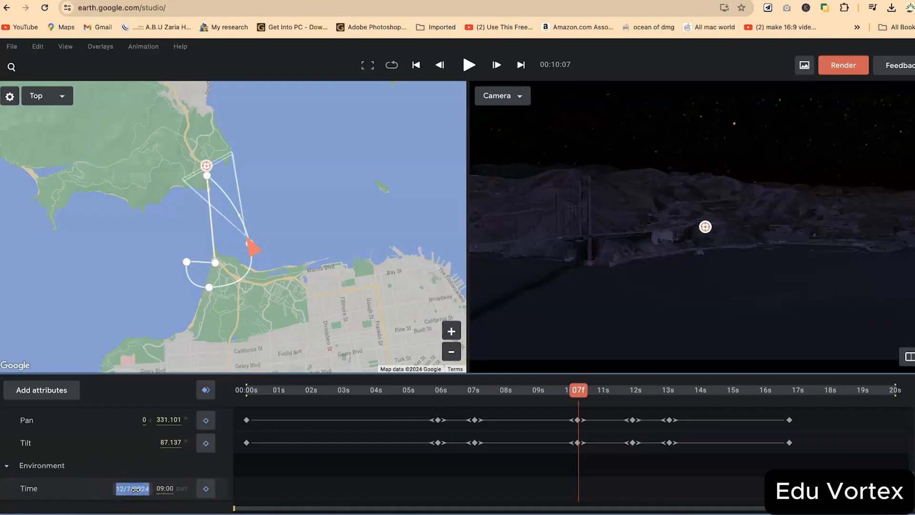
left_click(119, 452)
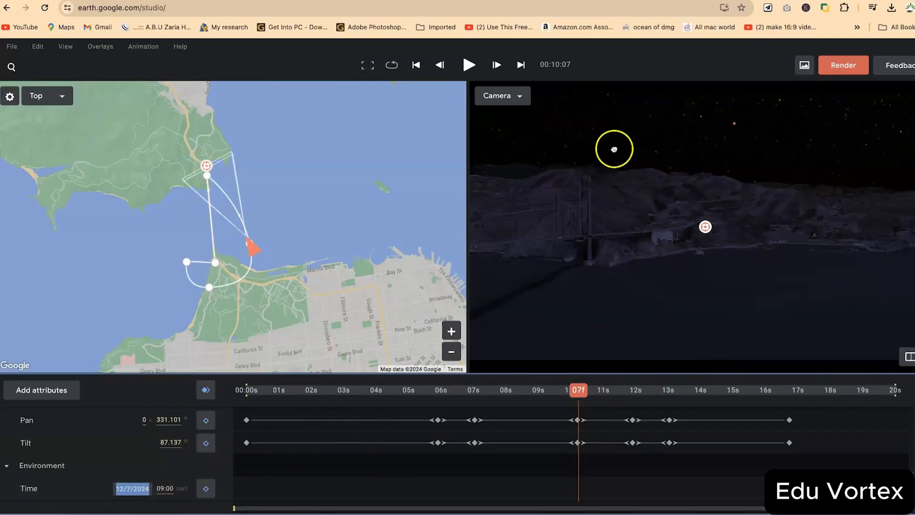
left_click(163, 488)
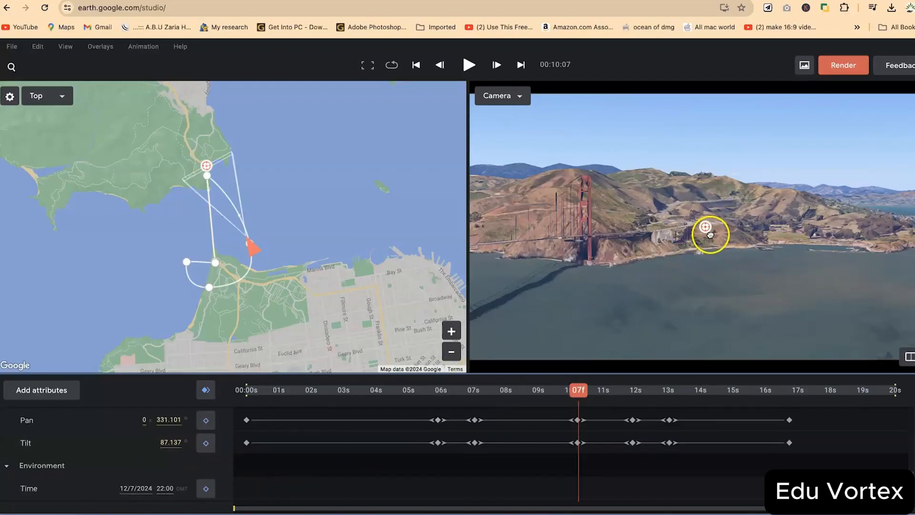
Set the environment time to 21:00 GMT and add a time keyframe at 10:07 on the timeline
left_click(162, 488)
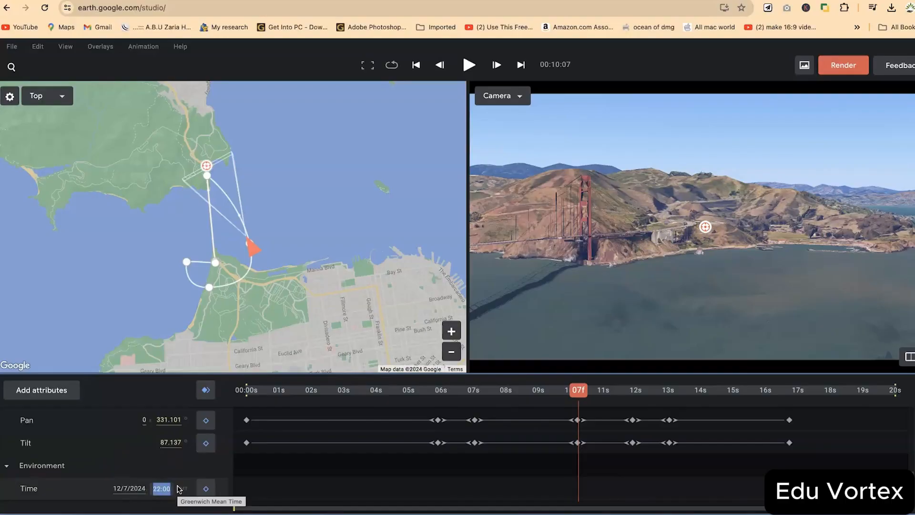
type("21")
left_click(510, 496)
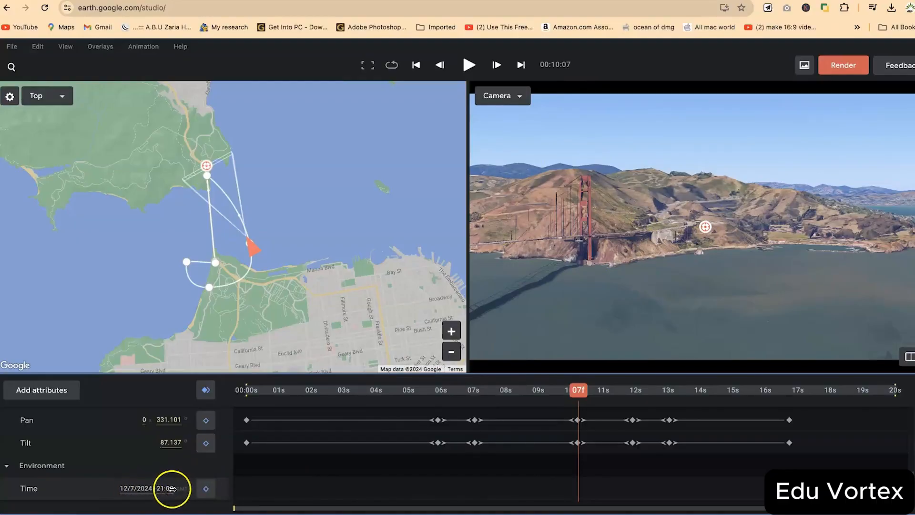
left_click(206, 488)
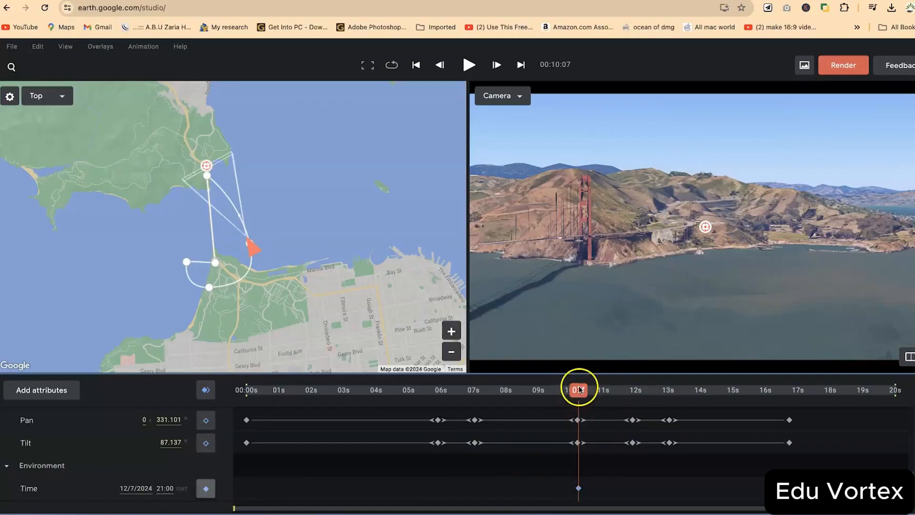
Keyframe the environment time at 13:02 on the timeline with a value of 24 GMT
left_click_drag(578, 396, 674, 415)
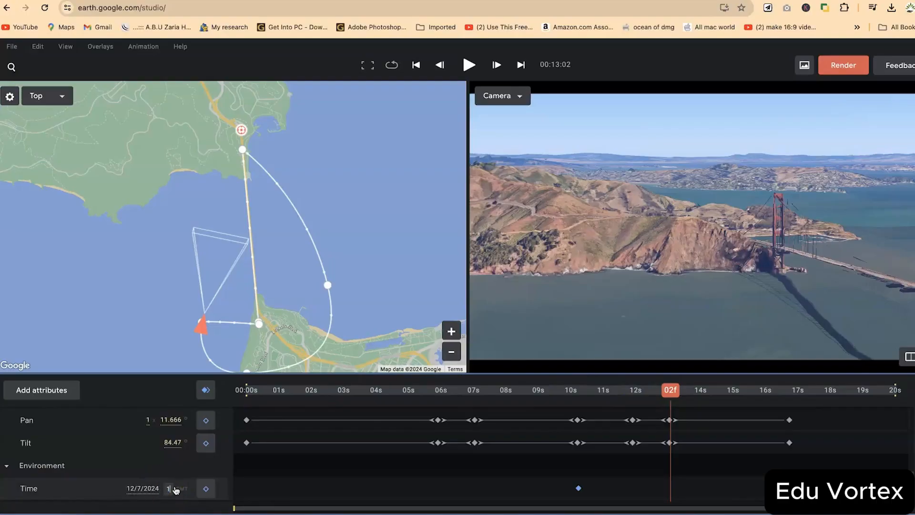
left_click(151, 452)
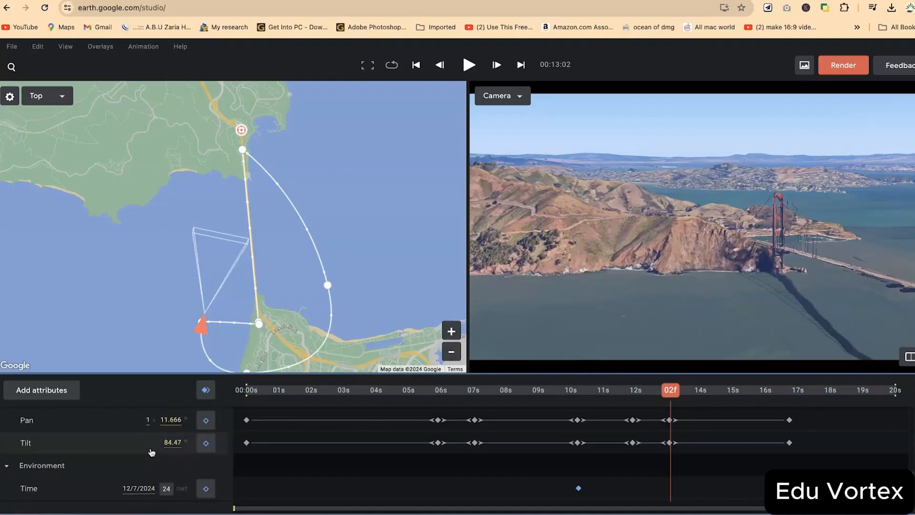
key("Return")
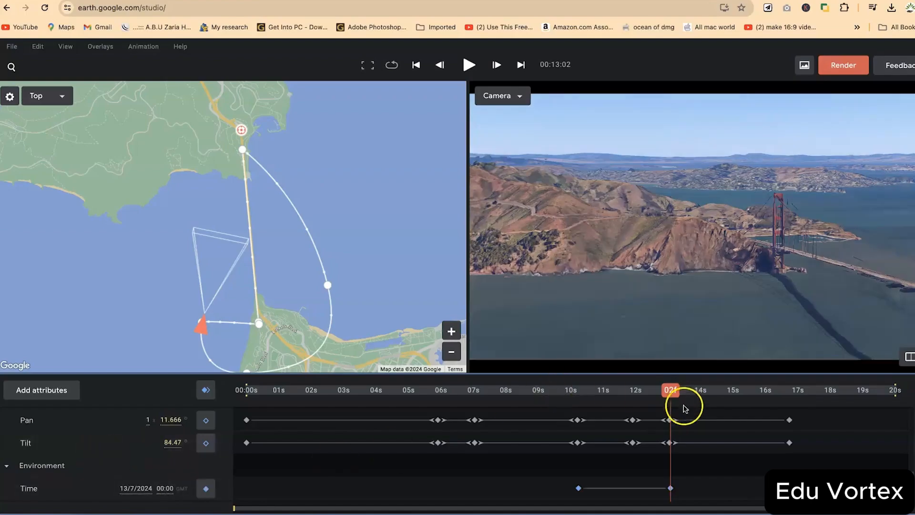
Keyframe the environment time as 03:00 GMT at 14:27 and 06:00 GMT at 16:23 on the timeline
left_click_drag(674, 391, 632, 391)
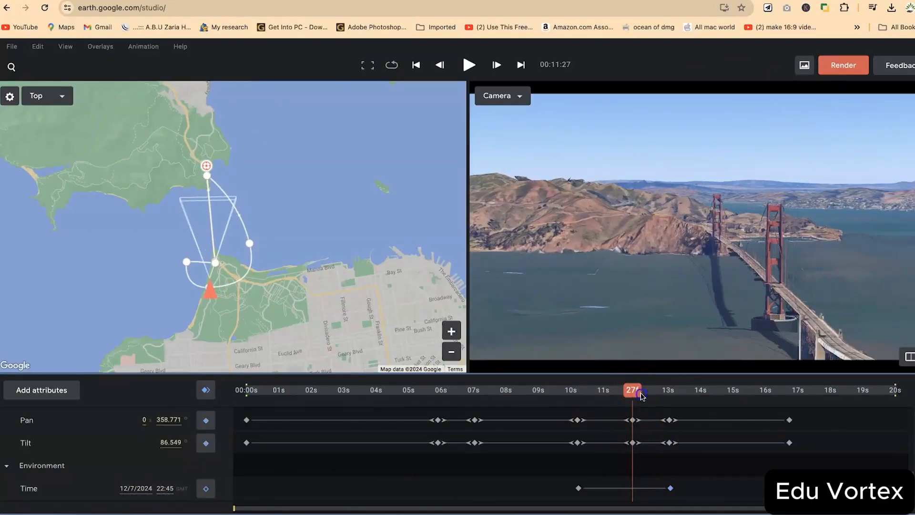
left_click_drag(641, 395, 731, 398)
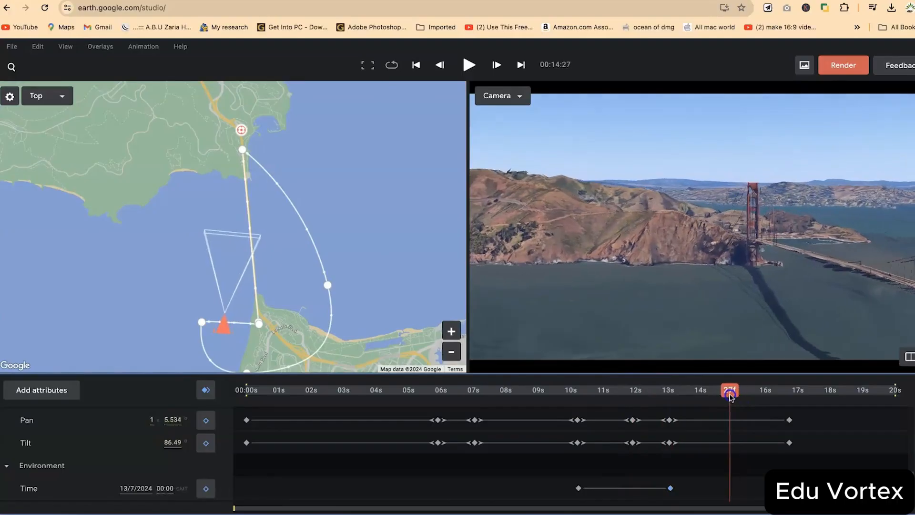
left_click(206, 488)
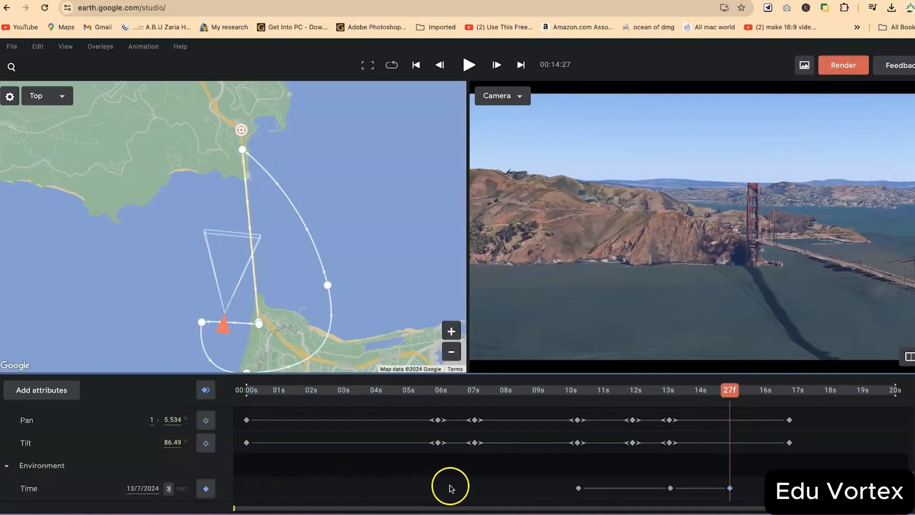
left_click(402, 480)
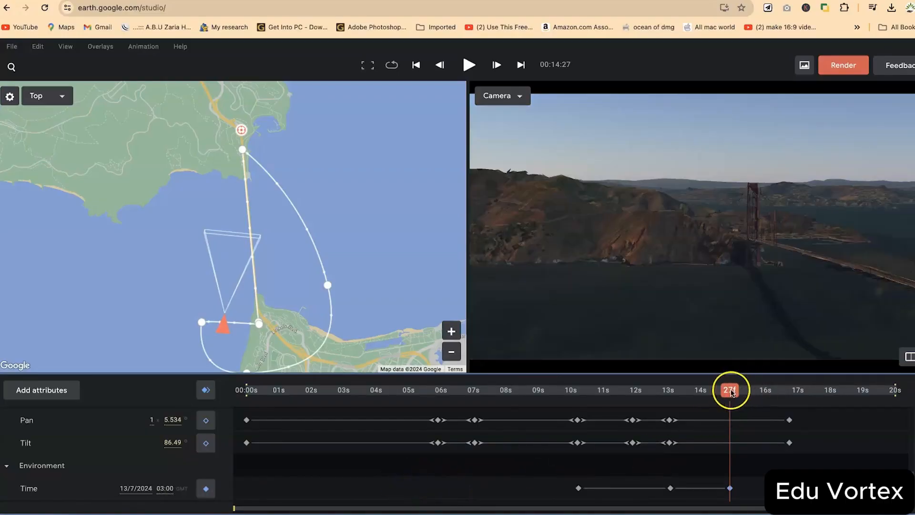
left_click_drag(730, 390, 791, 420)
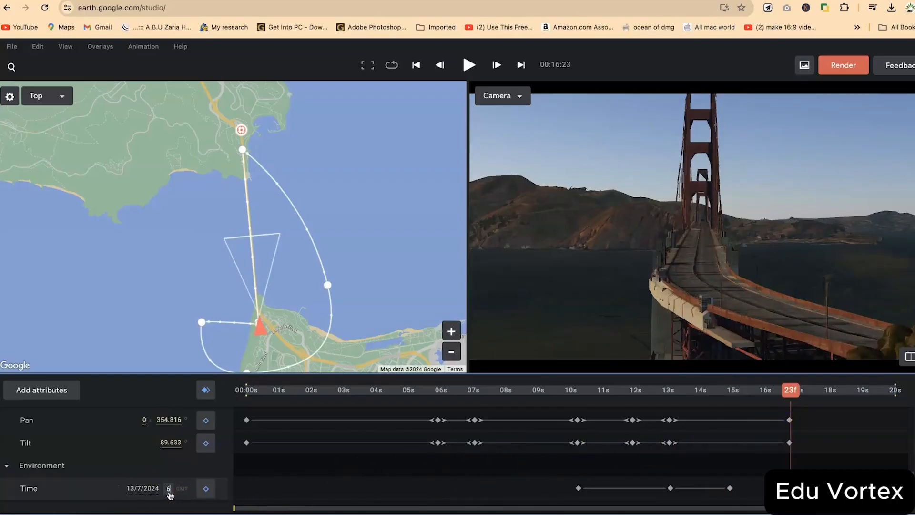
key("Return")
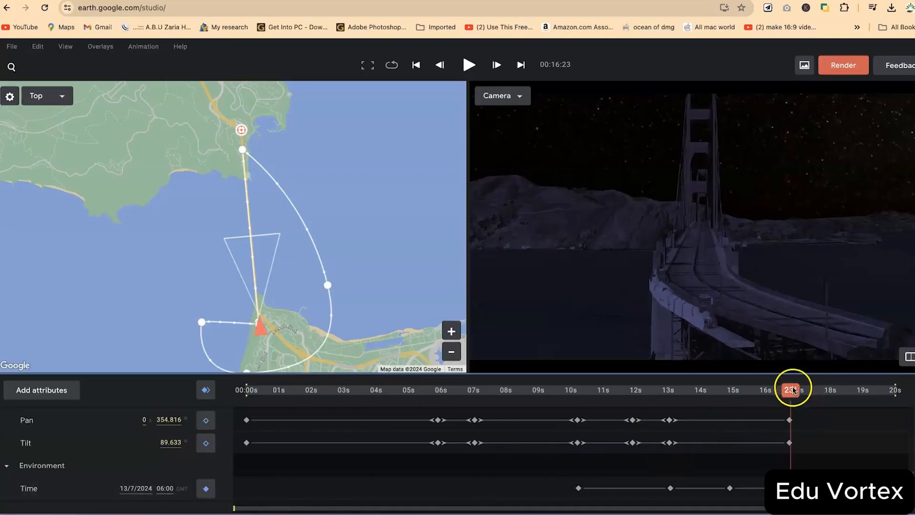
Play the animation repeatedly from about 8 to 10 seconds onward to review the day-to-night transition around the bridge
left_click_drag(793, 389, 533, 399)
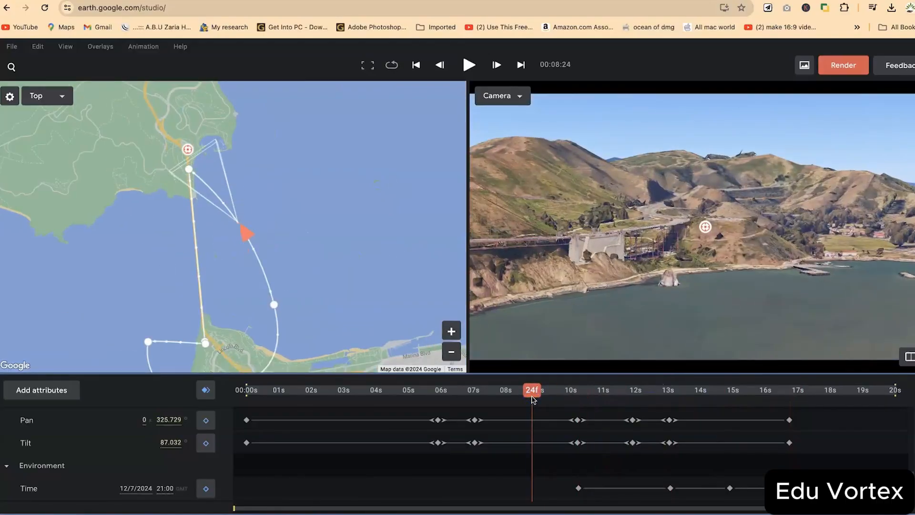
key("space")
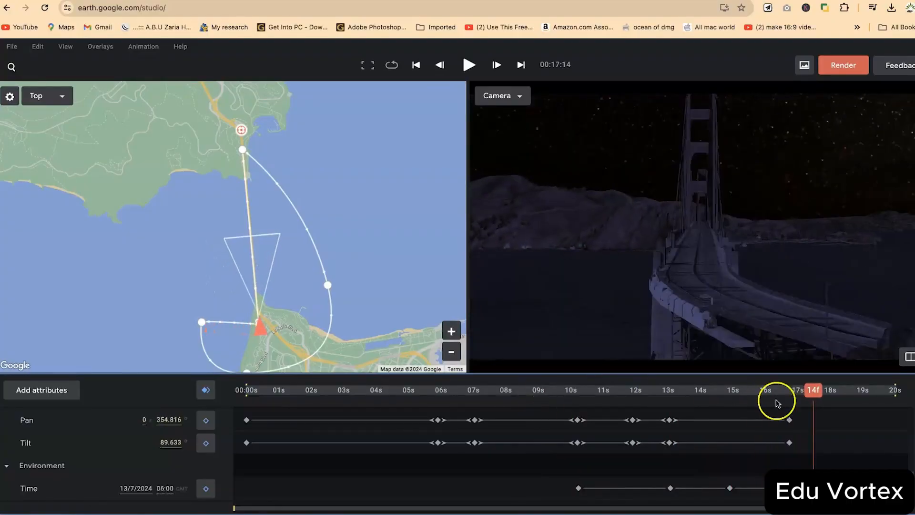
left_click_drag(814, 391, 573, 416)
key("space")
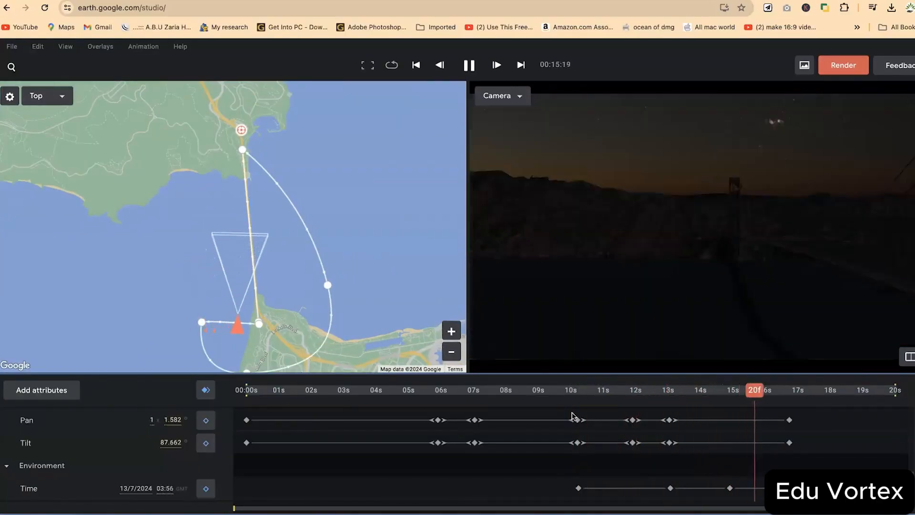
key("space")
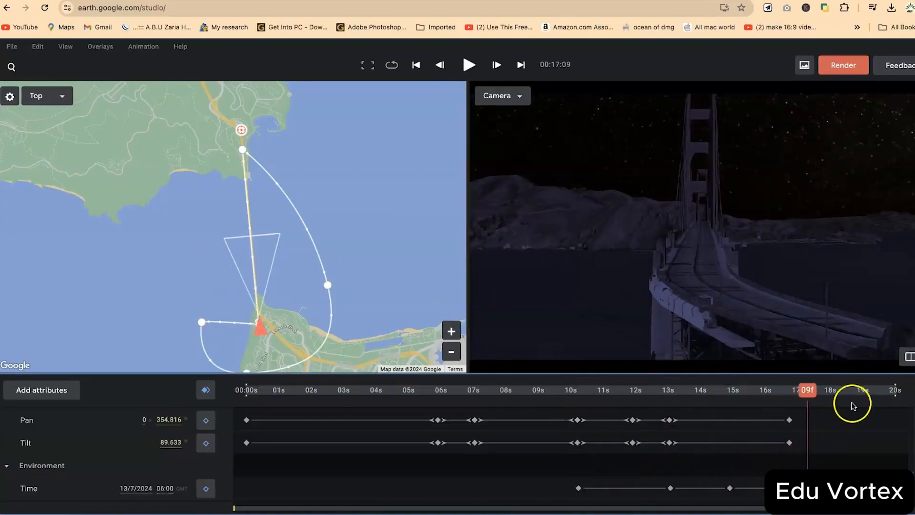
left_click_drag(806, 389, 556, 396)
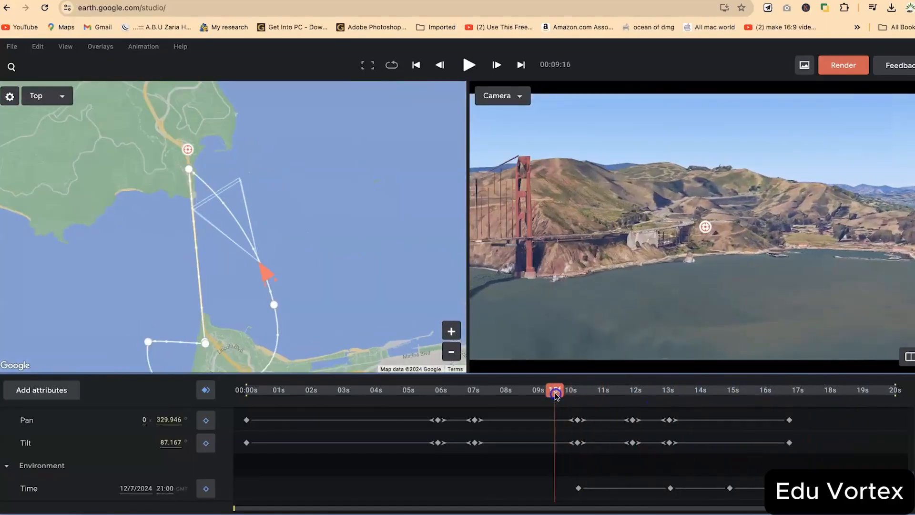
key("space")
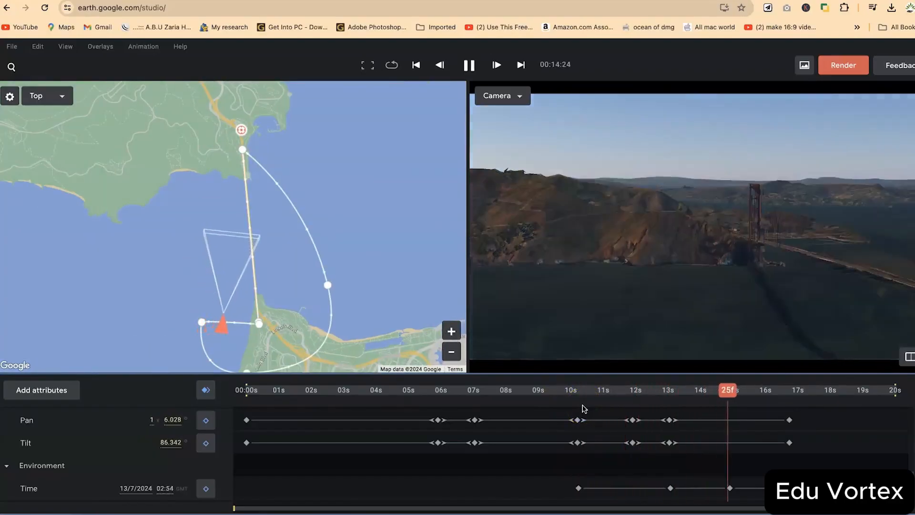
key("space")
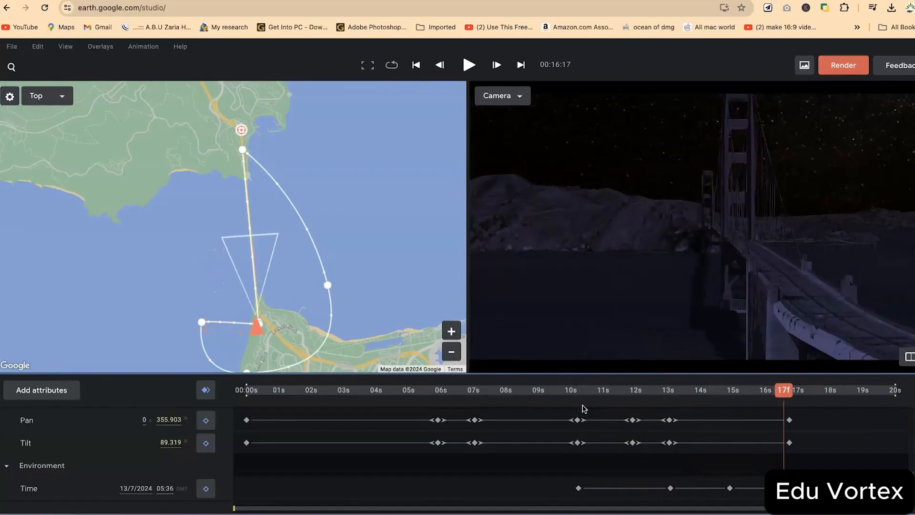
left_click_drag(727, 286, 660, 274)
left_click(692, 397)
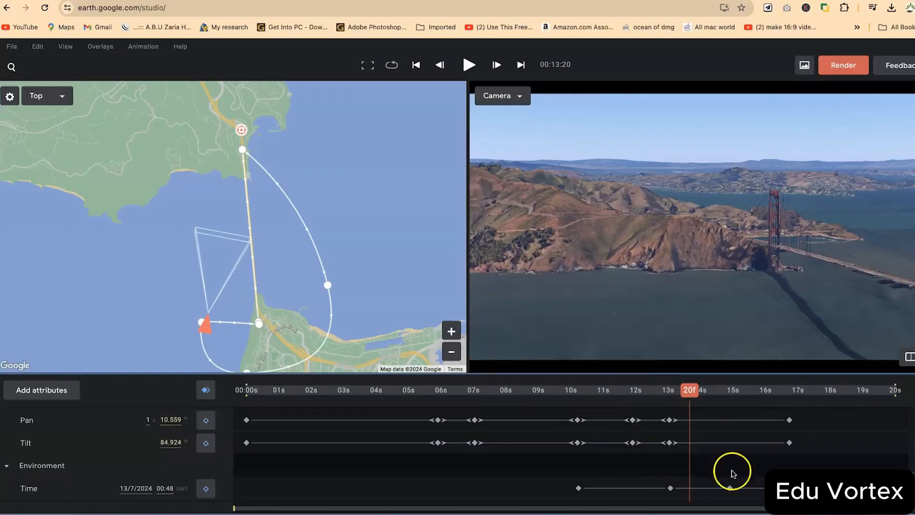
left_click_drag(689, 390, 575, 391)
key("space")
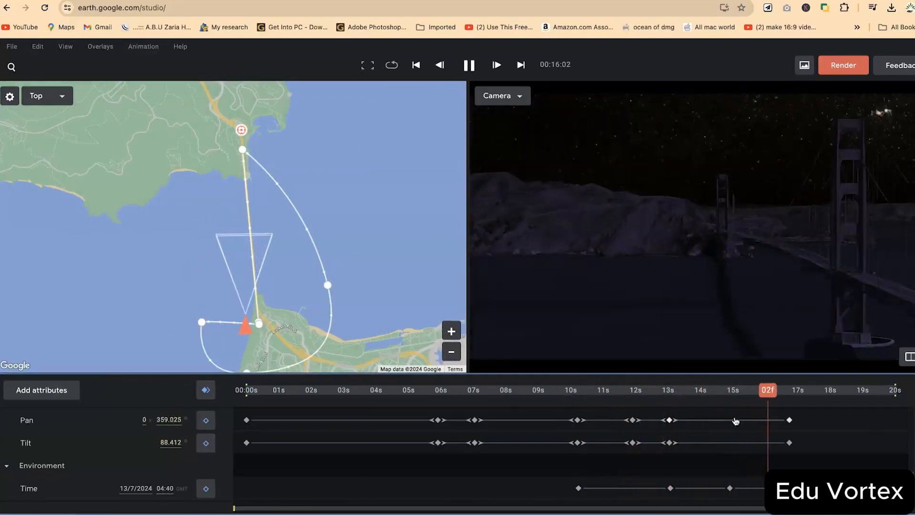
key("space")
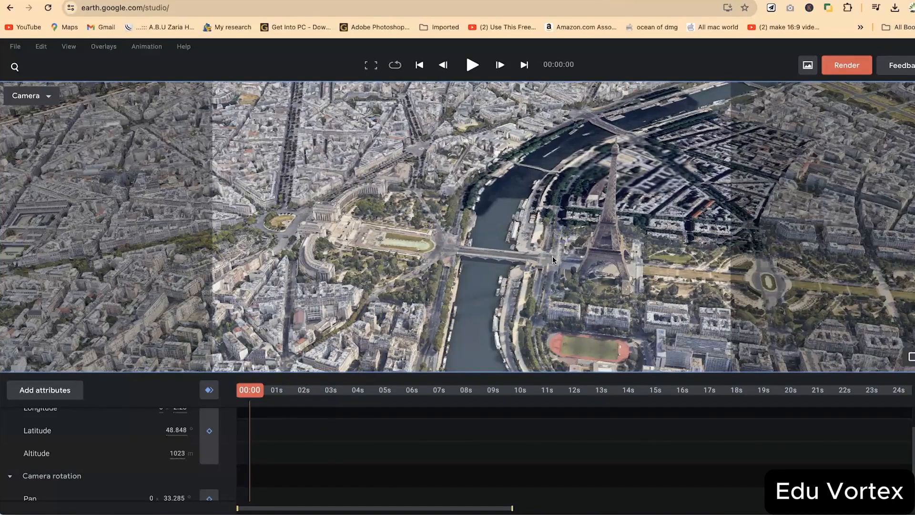
Reposition the camera over Paris to about latitude 48.85, with the Eiffel Tower just beyond the right edge of the frame
left_click_drag(557, 250, 606, 248)
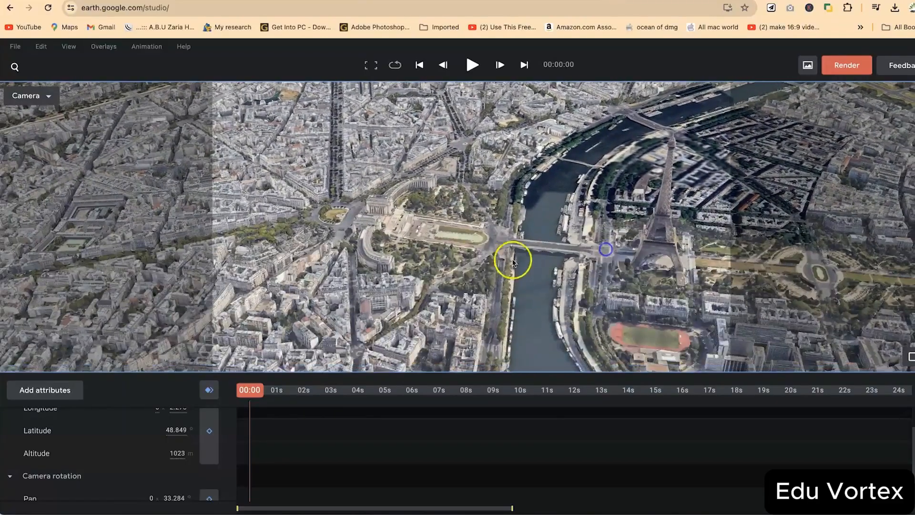
left_click_drag(323, 304, 573, 266)
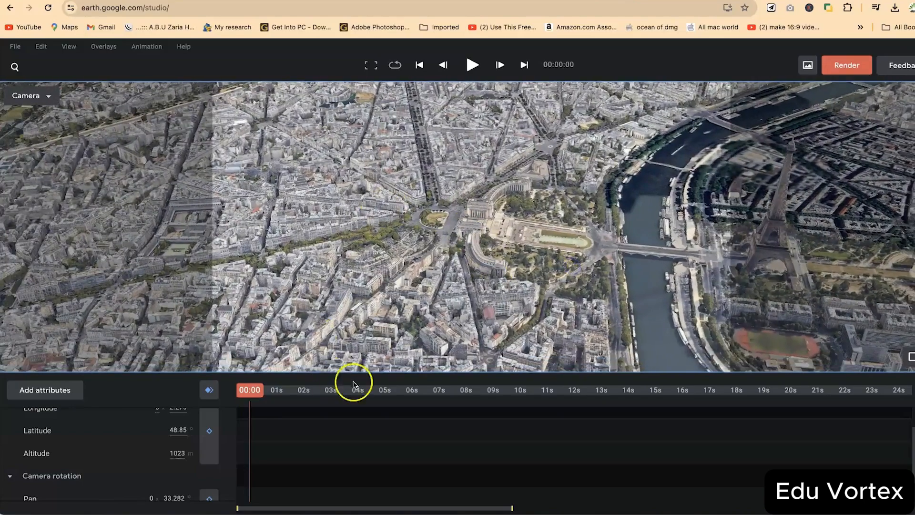
left_click_drag(564, 283, 170, 329)
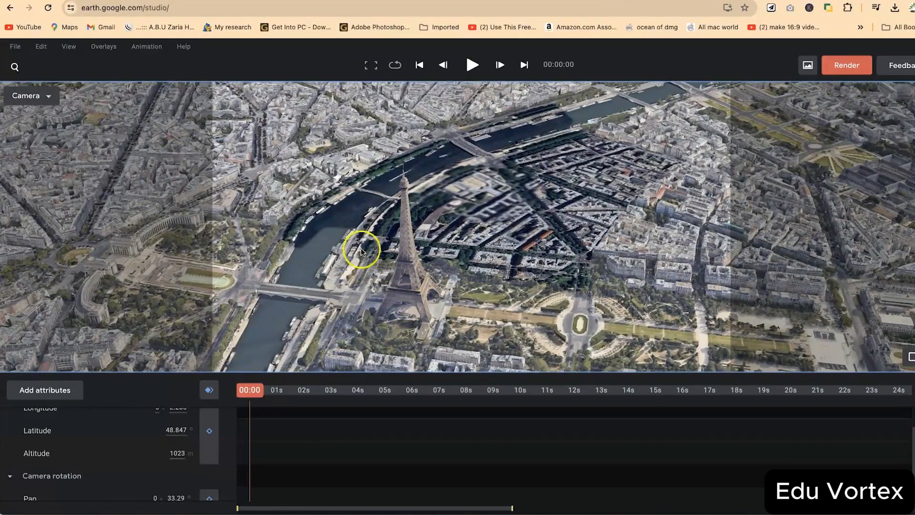
left_click_drag(360, 295, 710, 255)
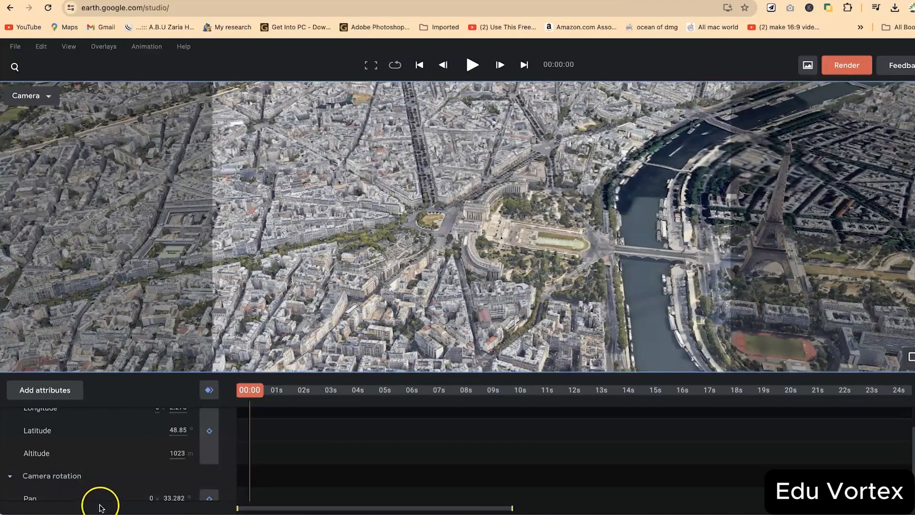
Keyframe the camera pan at 33.482° at 00:00 and at 64.182° at 04:02 on the timeline
scroll(138, 491, "down", 1)
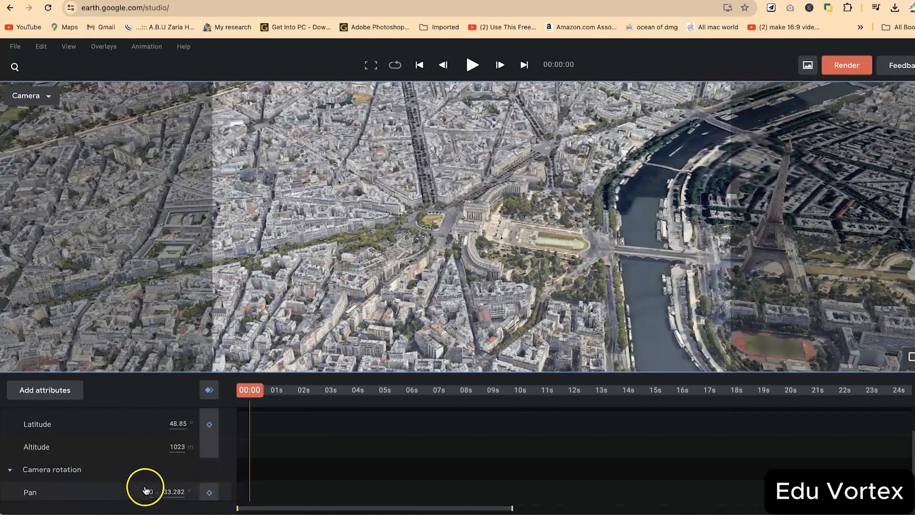
left_click(209, 493)
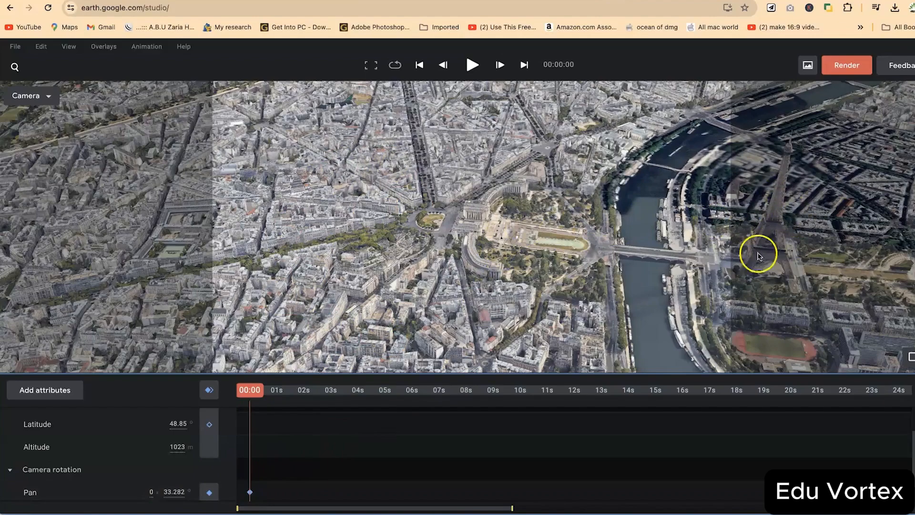
mouse_move(173, 491)
left_mouse_down()
mouse_move(180, 491)
mouse_move(172, 486)
left_mouse_up()
left_click_drag(248, 390, 359, 397)
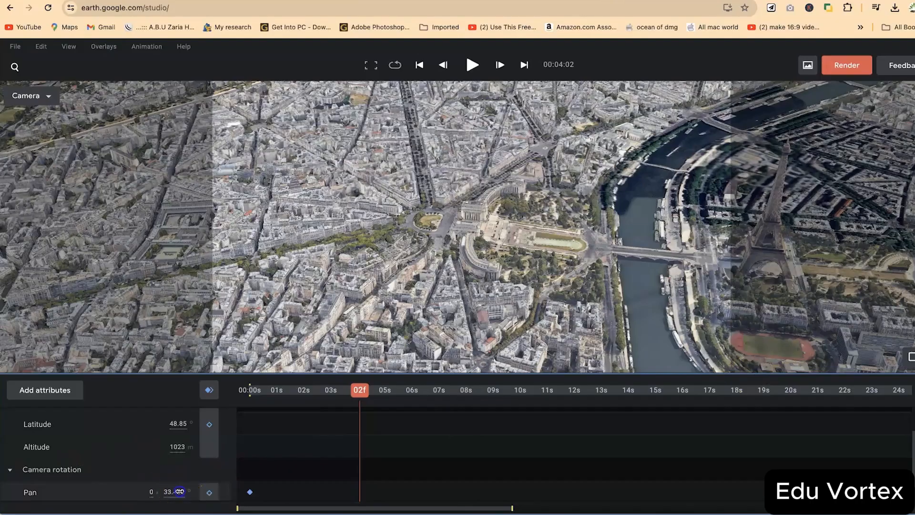
left_click_drag(179, 491, 368, 453)
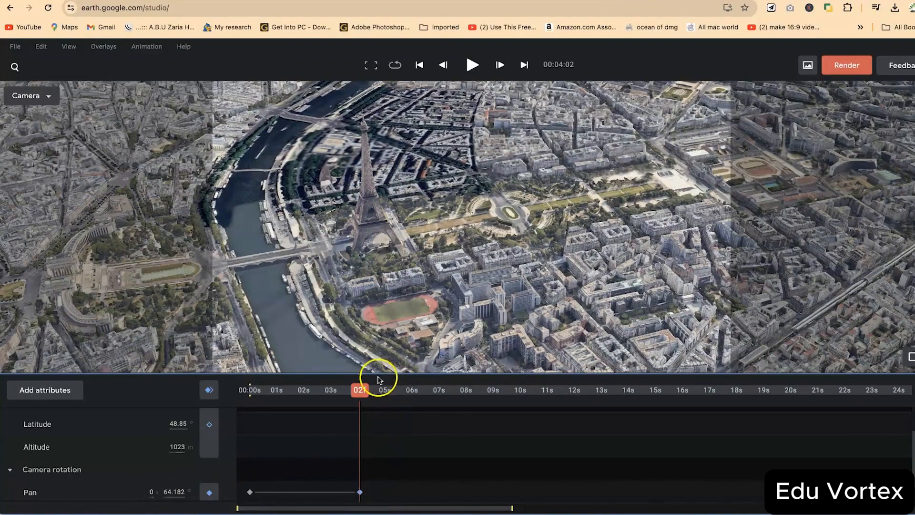
Play the camera pan from the start several times to review its motion toward the Eiffel Tower
left_click_drag(361, 392, 163, 399)
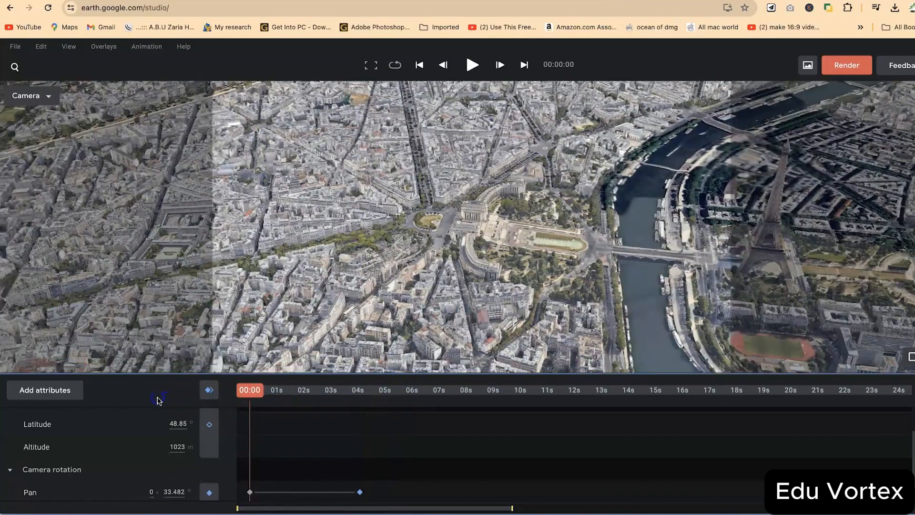
key("space")
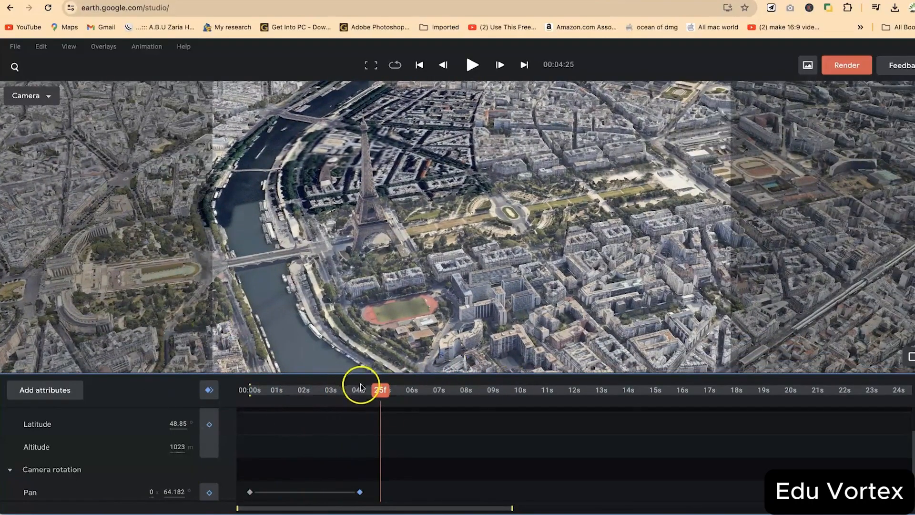
left_click_drag(276, 393, 116, 412)
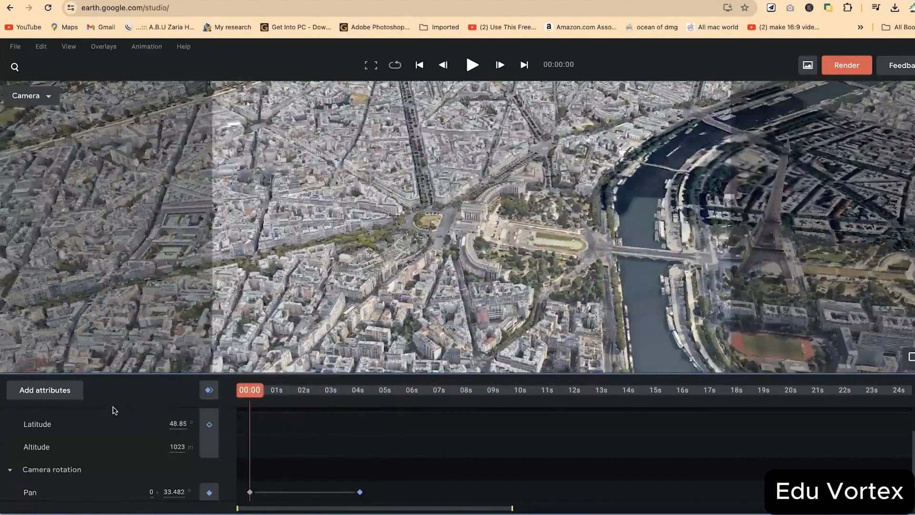
key("space")
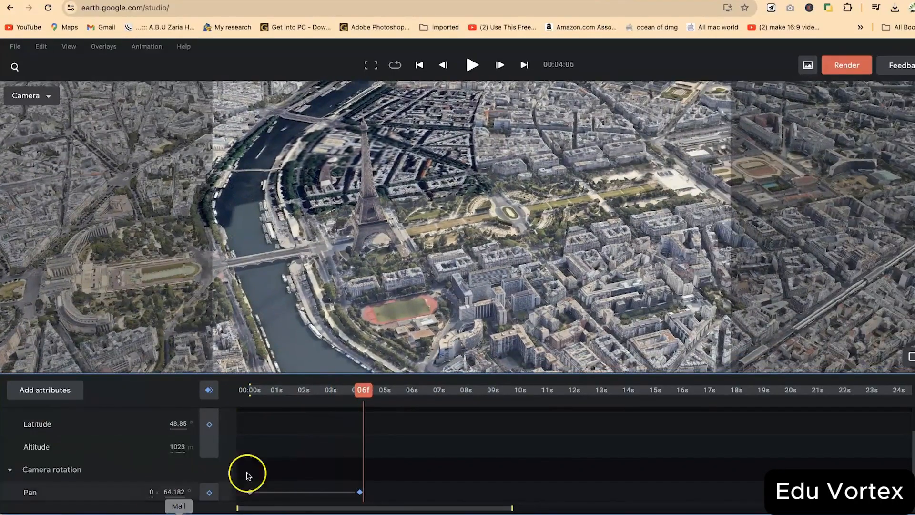
left_click_drag(363, 390, 334, 390)
left_click_drag(148, 414, 121, 416)
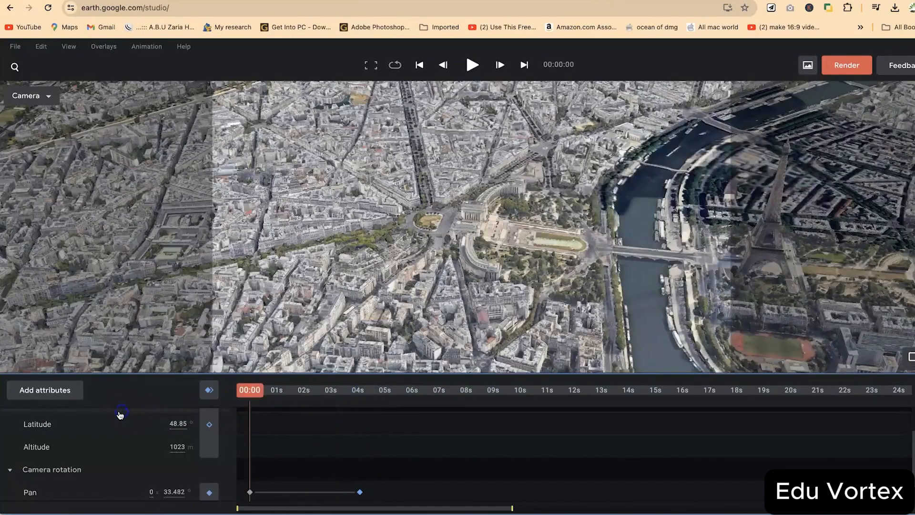
key("space")
key("space")
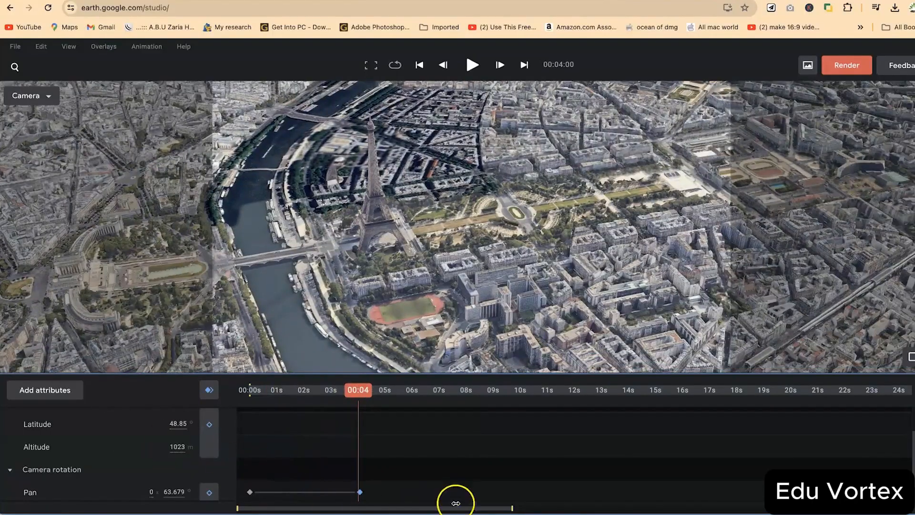
Apply Auto ease to both camera pan keyframes
left_click_drag(439, 484, 232, 508)
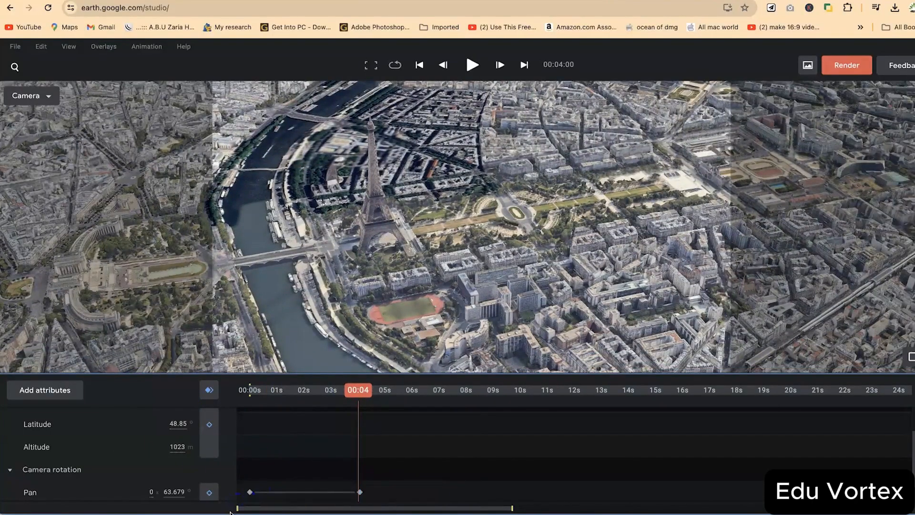
right_click(359, 492)
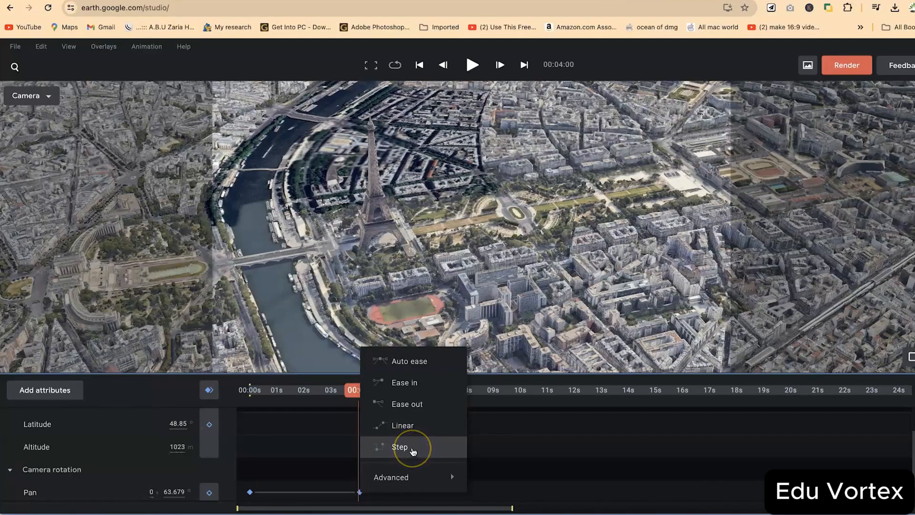
mouse_move(438, 477)
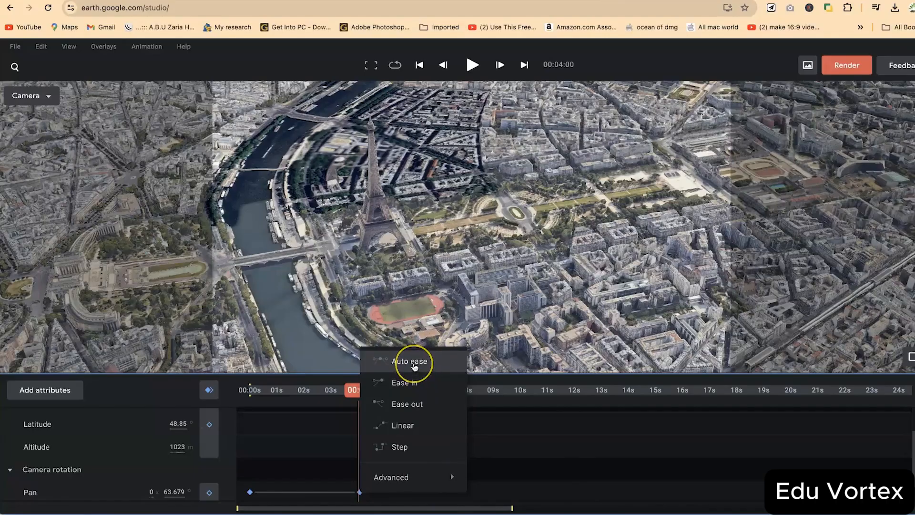
left_click(409, 366)
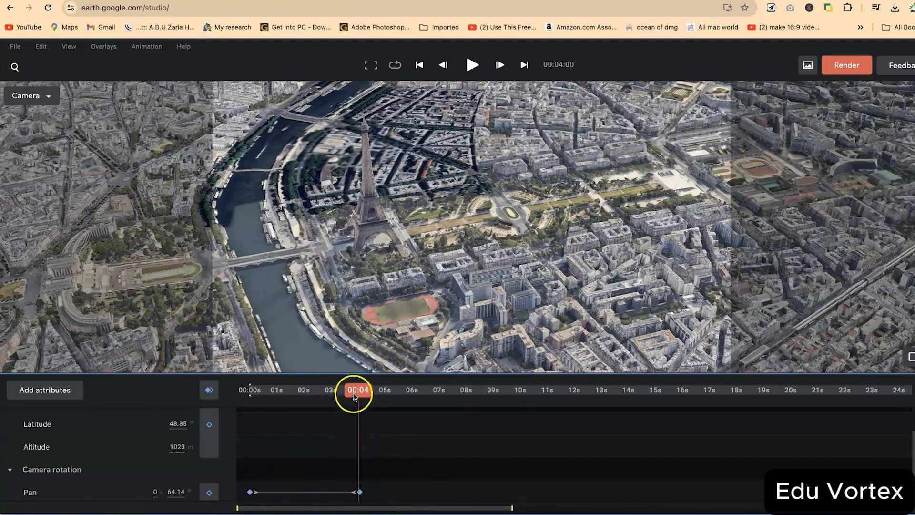
Play the eased camera pan from the start twice to check its acceleration and slowdown, and return to 00:00
left_click_drag(355, 389, 230, 392)
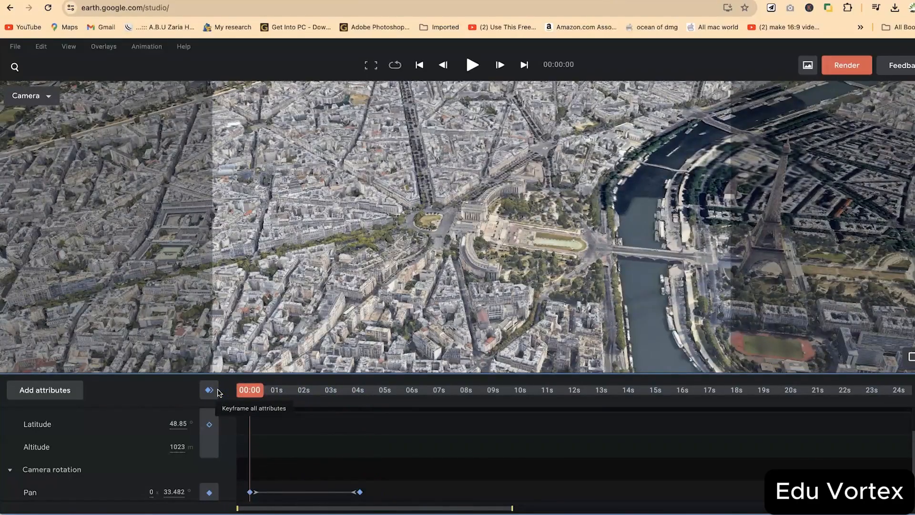
key("space")
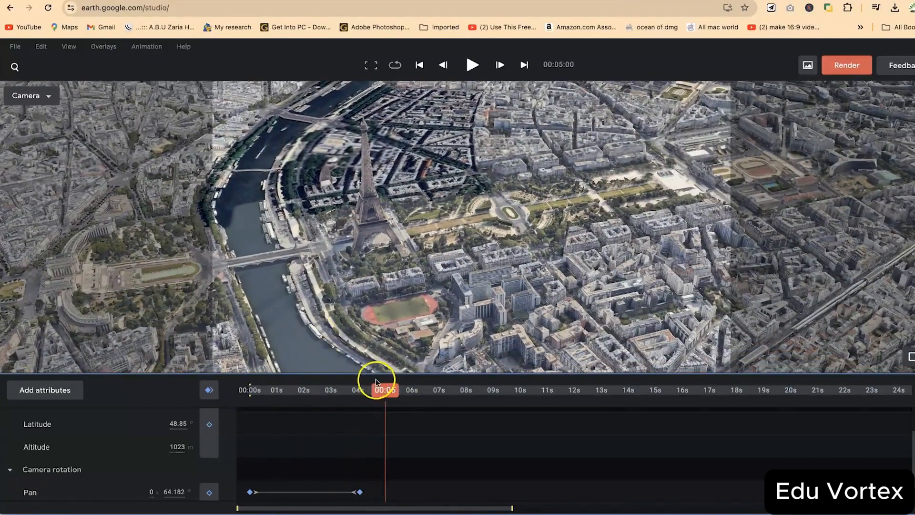
left_click_drag(385, 389, 142, 411)
key("space")
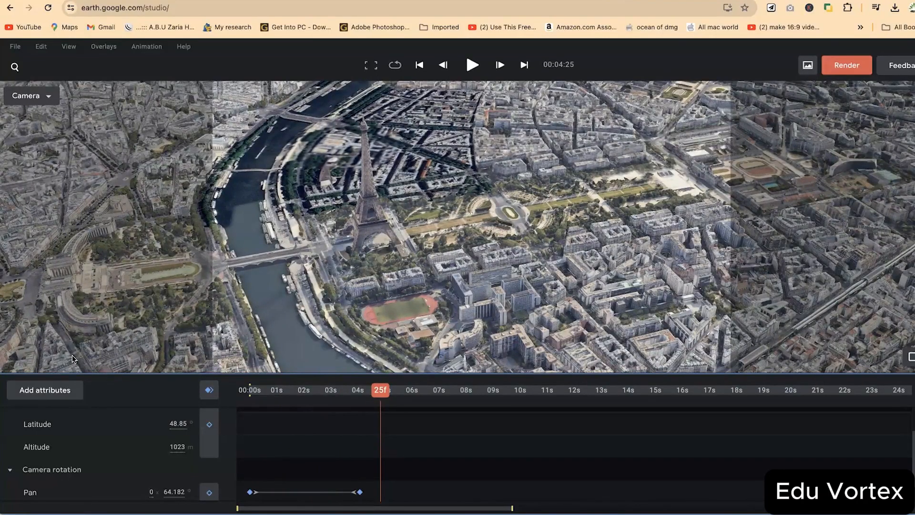
left_click_drag(379, 390, 148, 405)
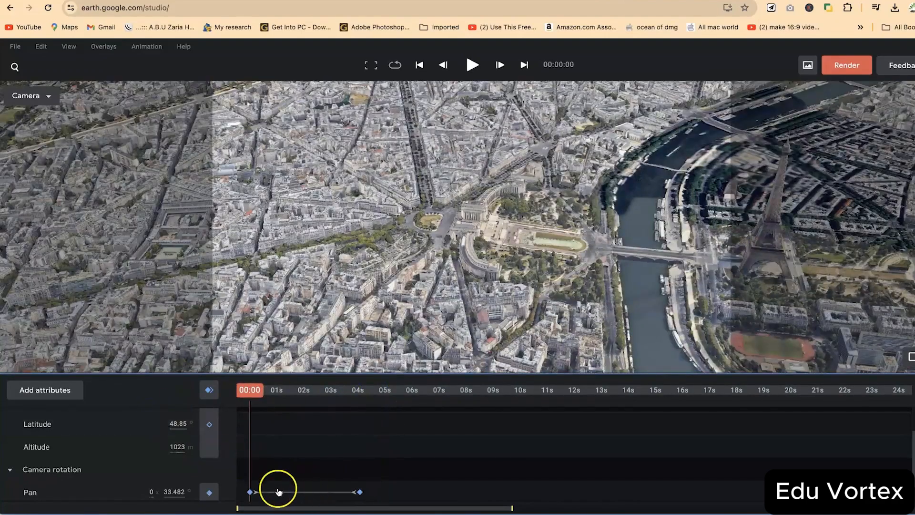
Show the pan's animation curve, extend the first keyframe's handle horizontally to about 4 s, and preview the motion
left_click(94, 496)
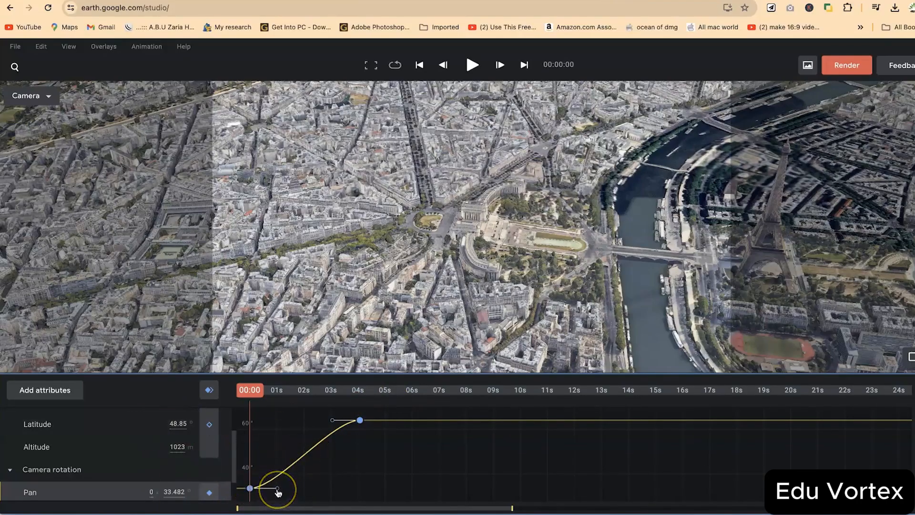
left_click_drag(280, 491, 326, 486)
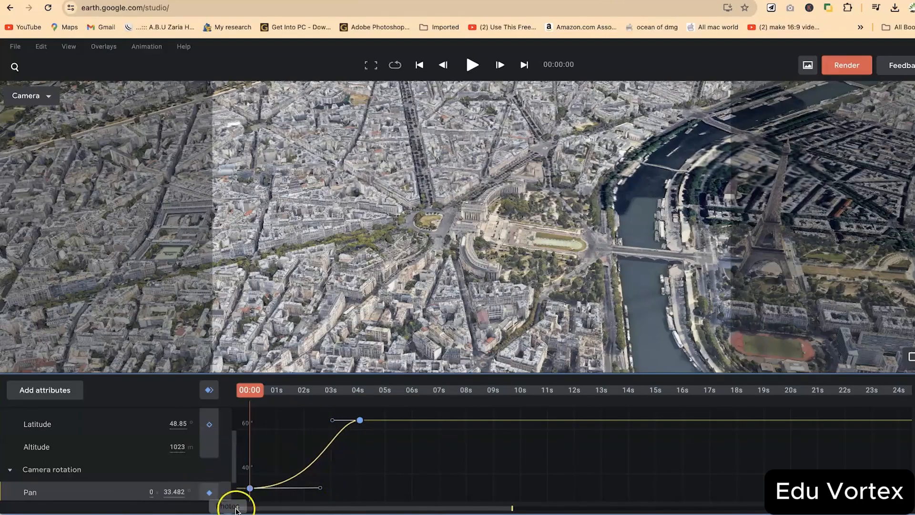
left_click_drag(320, 488, 363, 488)
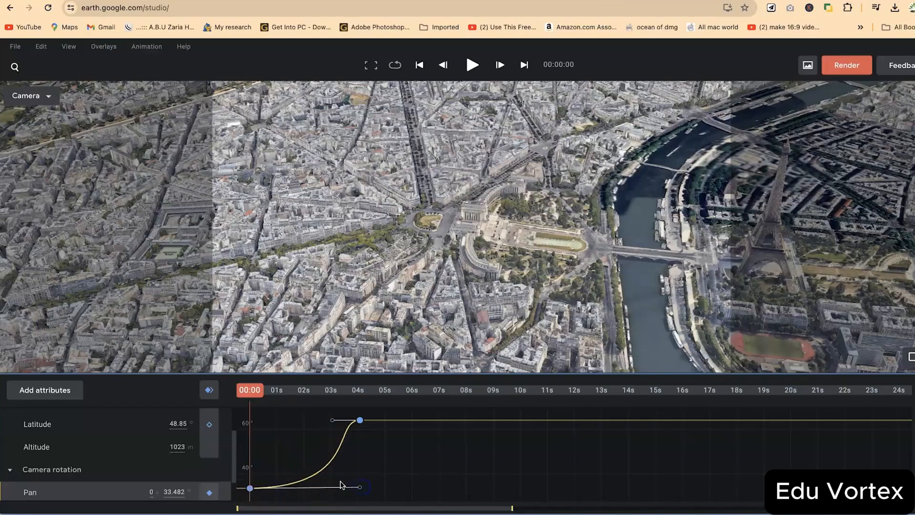
key("space")
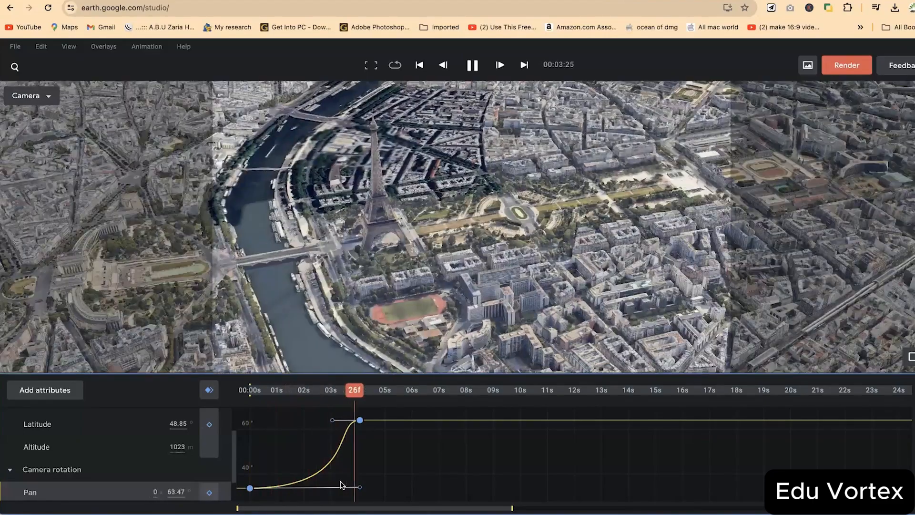
key("space")
Extend the last pan keyframe's handle horizontally back to 0 s for a steep S-curve, and play it from the start
left_click(335, 475)
left_click(332, 424)
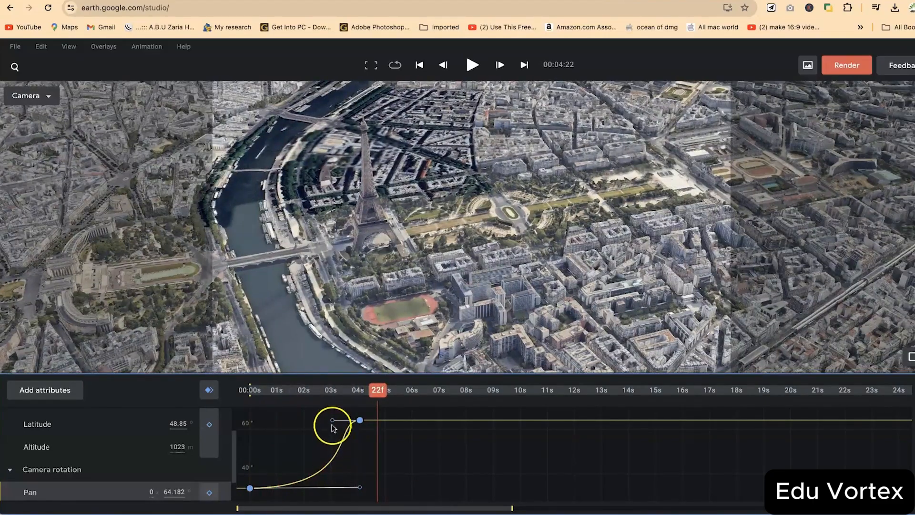
left_click_drag(332, 423, 244, 424)
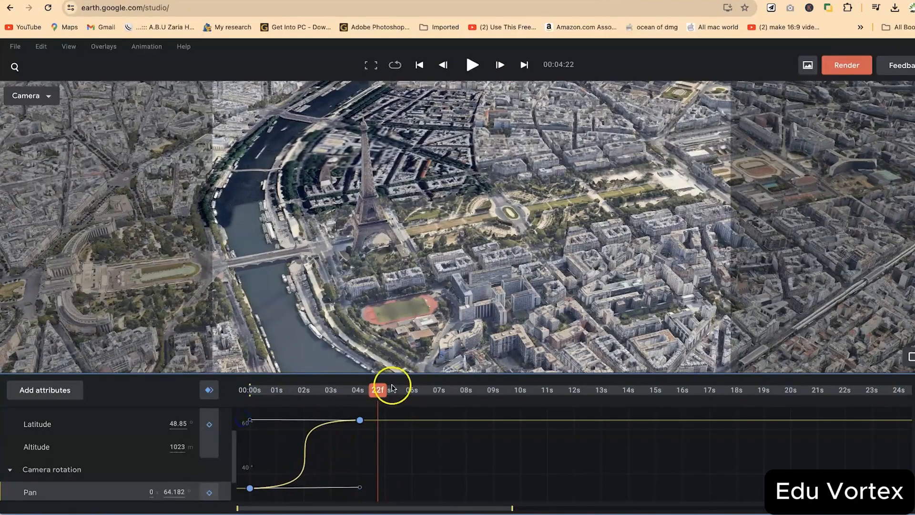
left_click_drag(381, 390, 137, 424)
key("space")
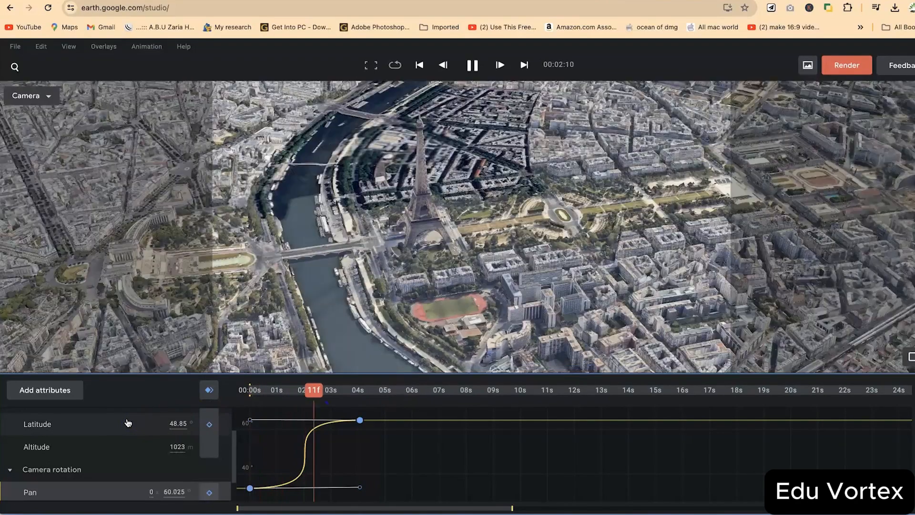
key("space")
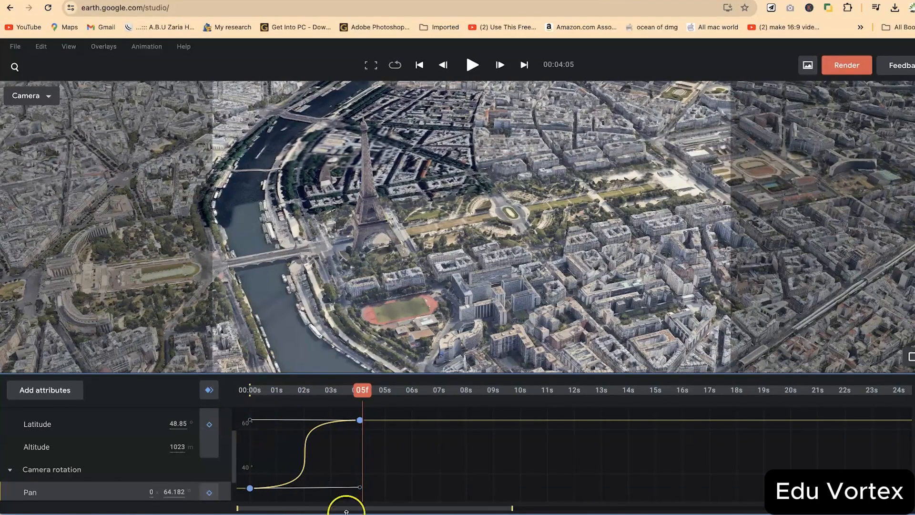
Point the first pan keyframe's handle straight up at 0 s to make the start abrupt, and preview the motion
left_click_drag(354, 494, 252, 478)
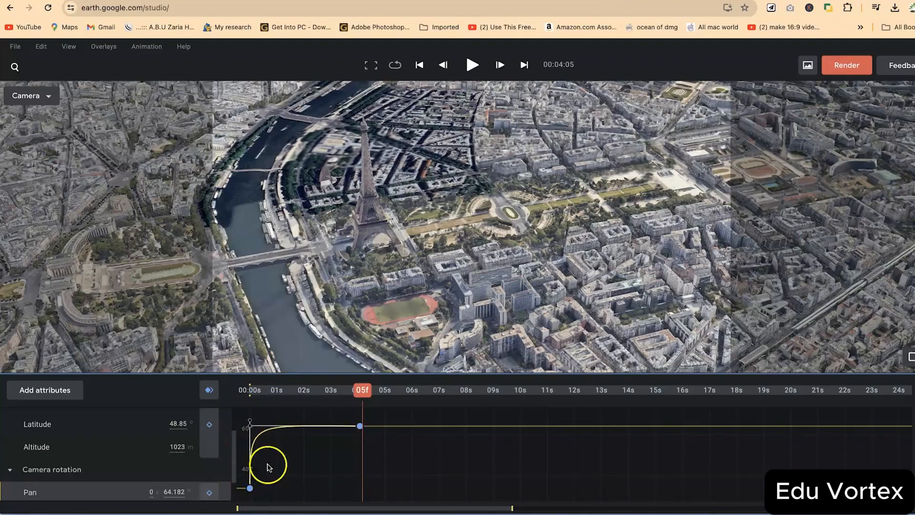
left_click_drag(362, 390, 223, 391)
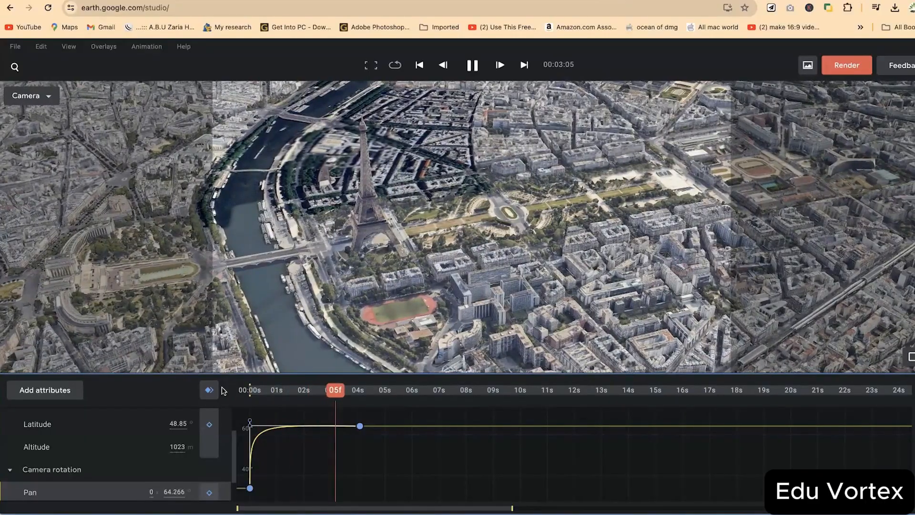
left_click(311, 414)
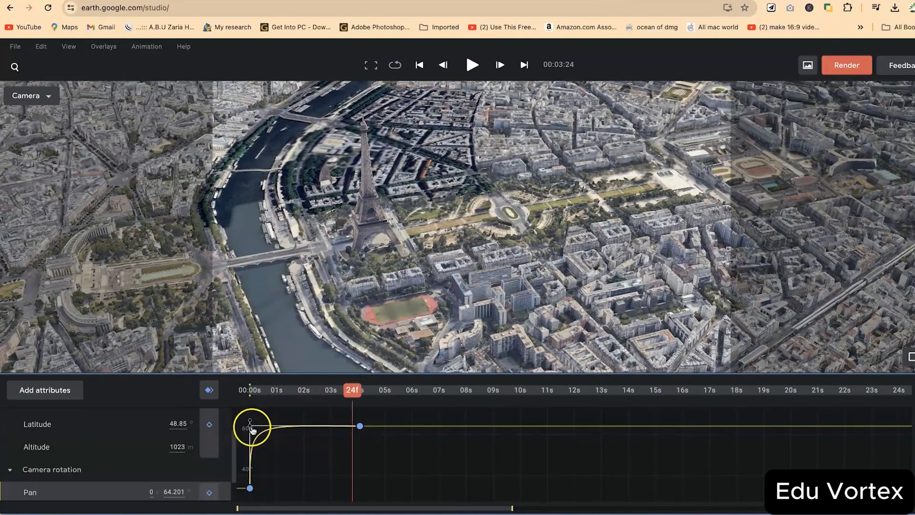
Move the last pan keyframe's handle to about 2 s and 44°, and play the pan from the start
left_click_drag(252, 431, 307, 466)
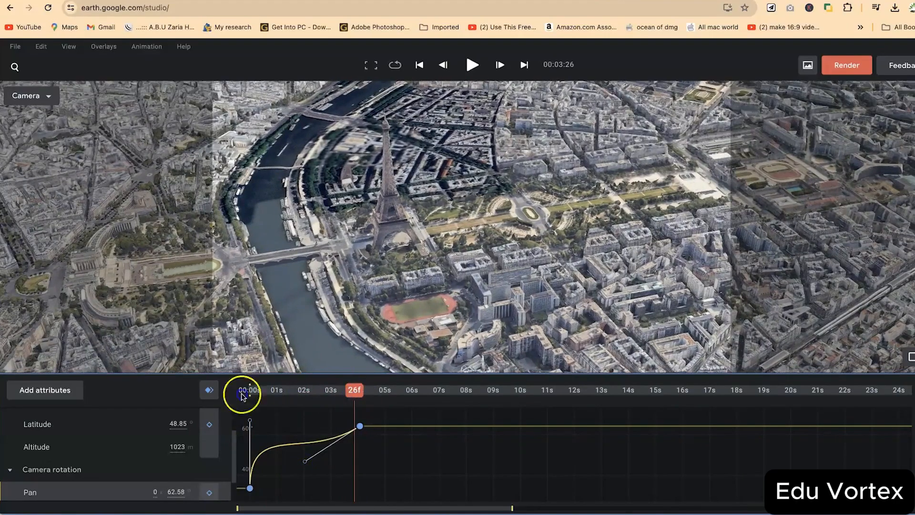
left_click(243, 390)
key("space")
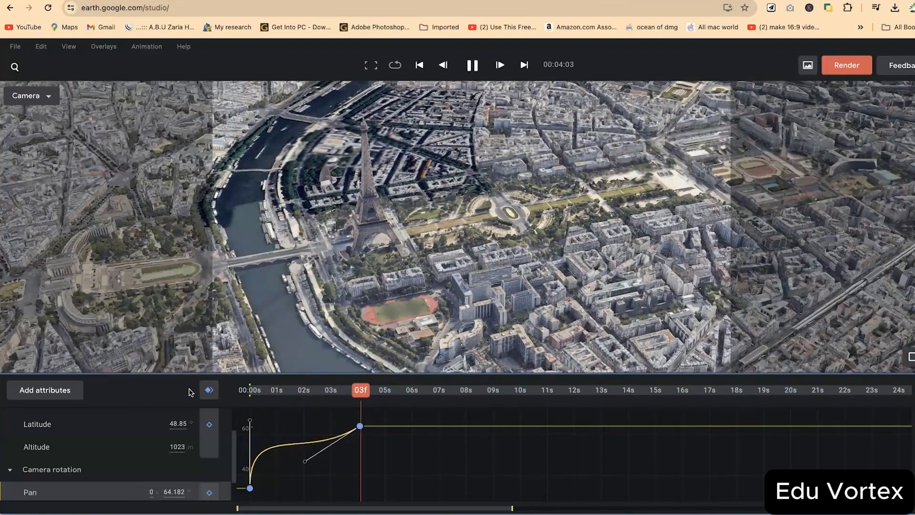
Pull the last pan keyframe's handle horizontally to about 1 s and the first one's to about 3 s, and preview the pan from the start
key("space")
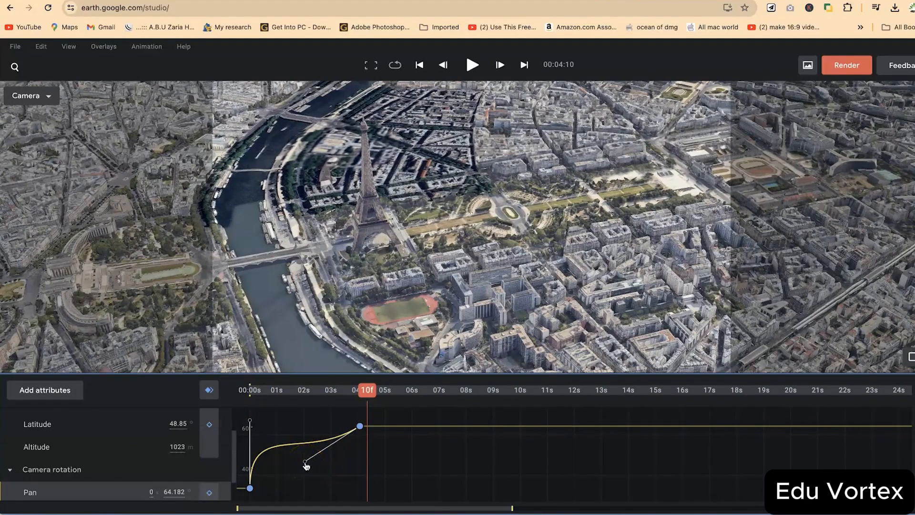
left_click_drag(306, 464, 282, 428)
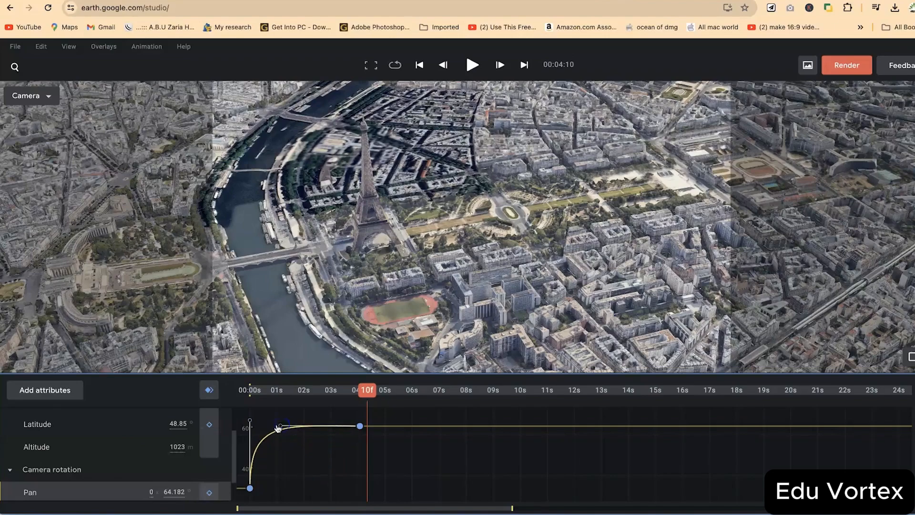
left_click(252, 424)
left_click_drag(251, 424, 329, 488)
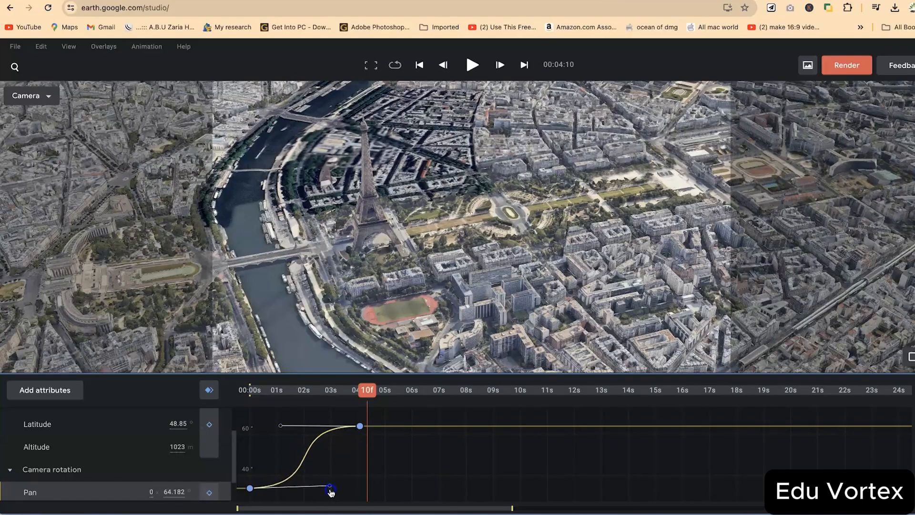
left_click_drag(364, 404, 243, 391)
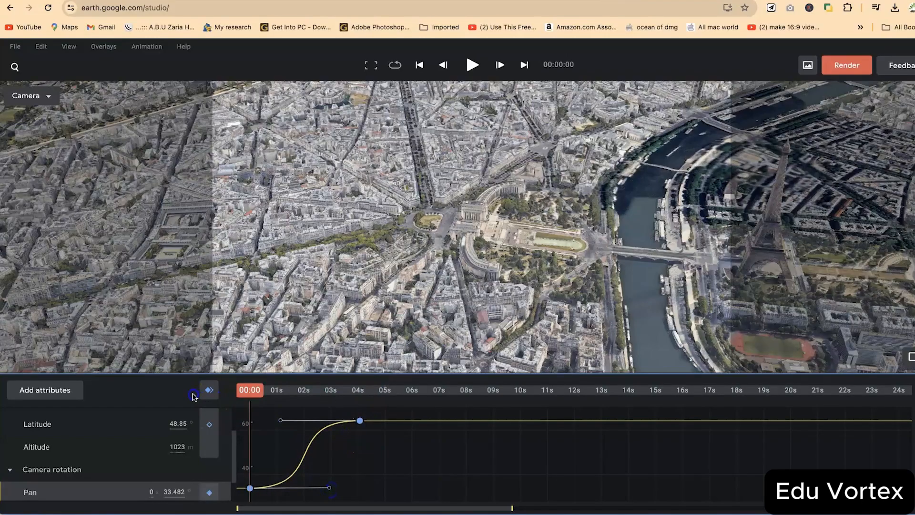
key("space")
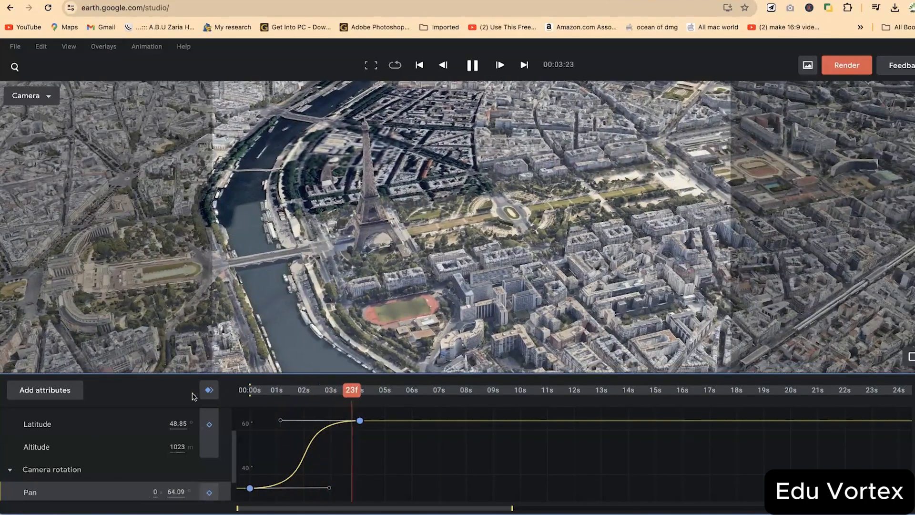
key("space")
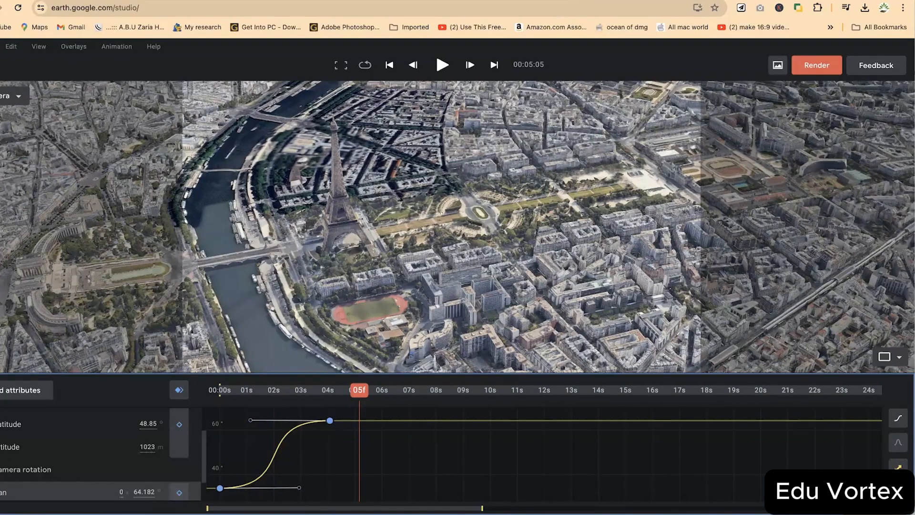
Fit the pan curve in the graph and raise both of its keyframes together to about 50° and 81°
left_click(897, 466)
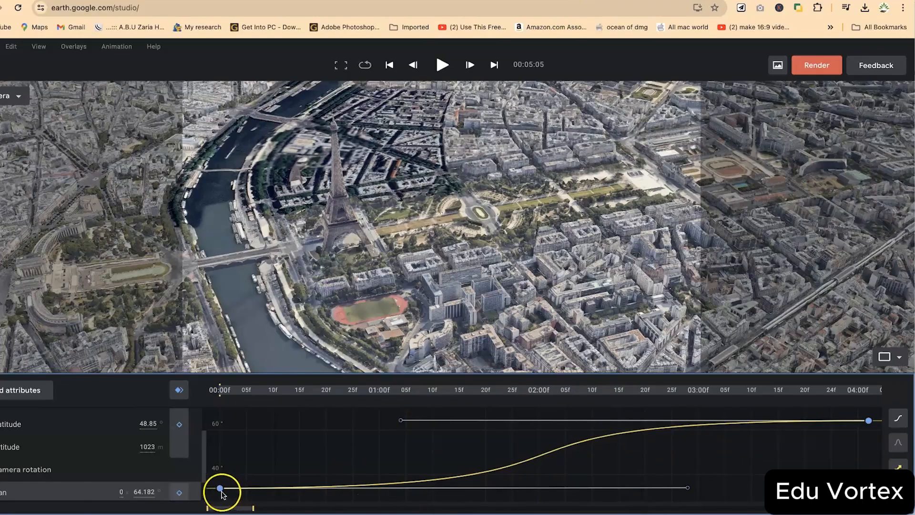
left_click_drag(220, 488, 221, 454)
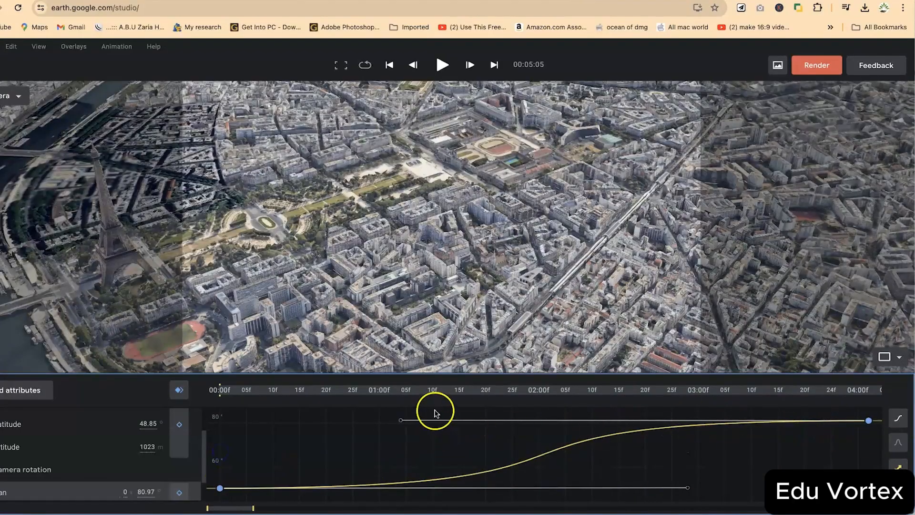
Zoom in on the middle of the pan curve, and fit its values and keyframes back into the graph
scroll(441, 422, "up", 1)
scroll(442, 422, "up", 3)
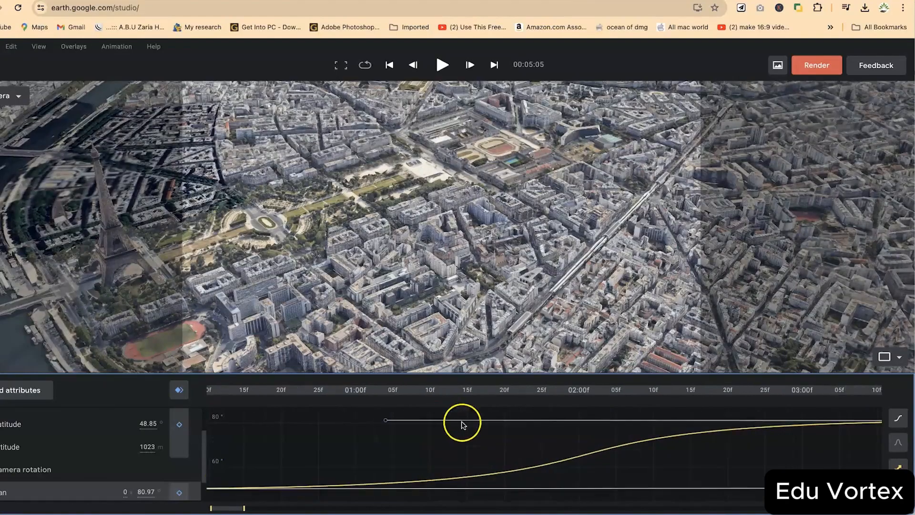
scroll(735, 467, "up", 1)
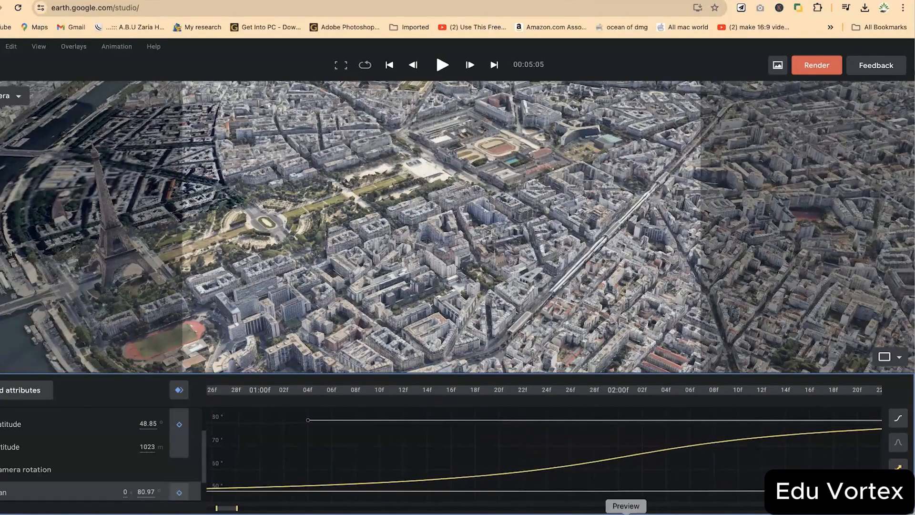
scroll(429, 441, "up", 3)
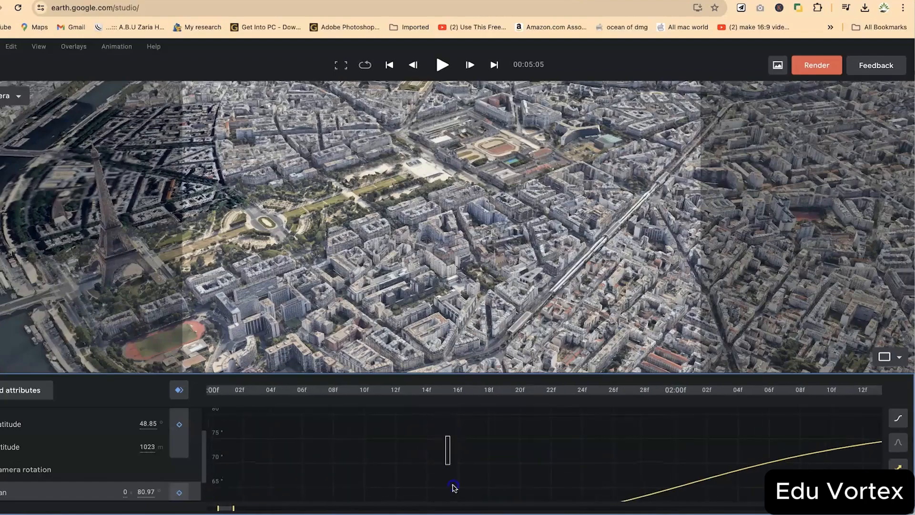
scroll(480, 451, "up", 4)
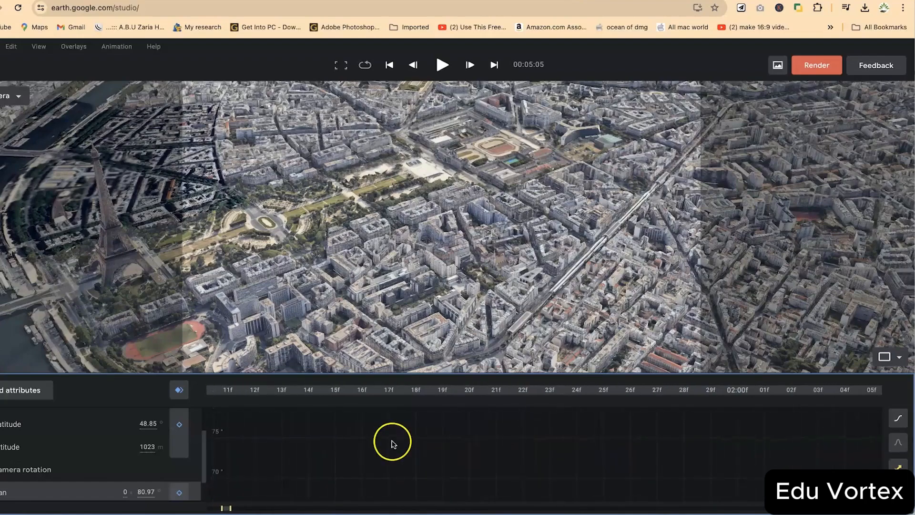
scroll(405, 445, "down", 4)
scroll(407, 445, "down", 1)
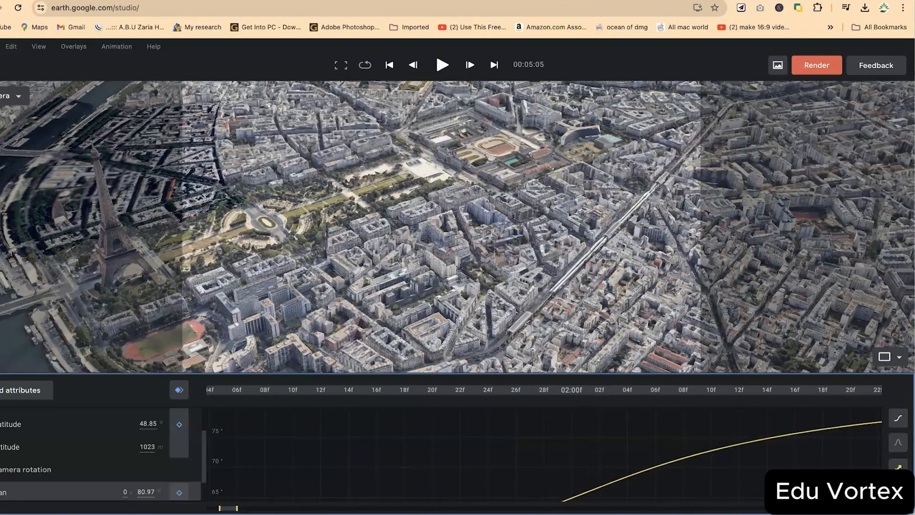
left_click(898, 491)
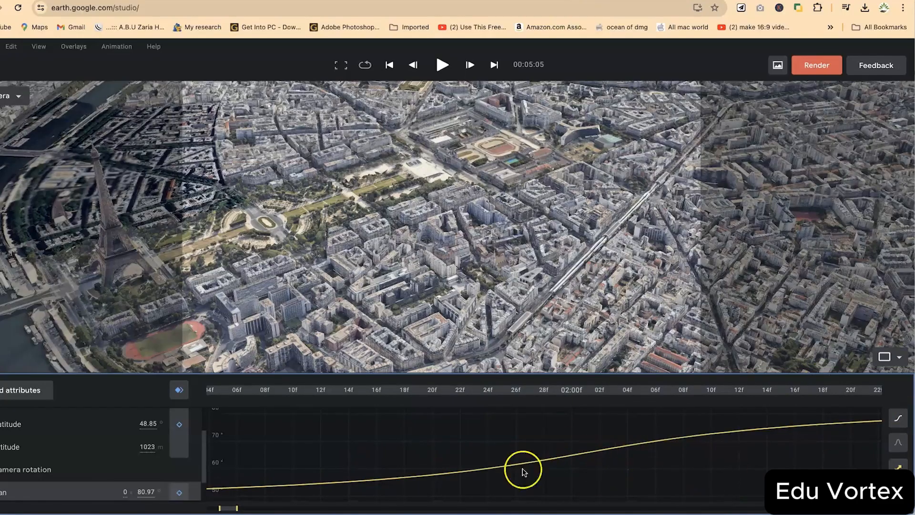
left_click(834, 461)
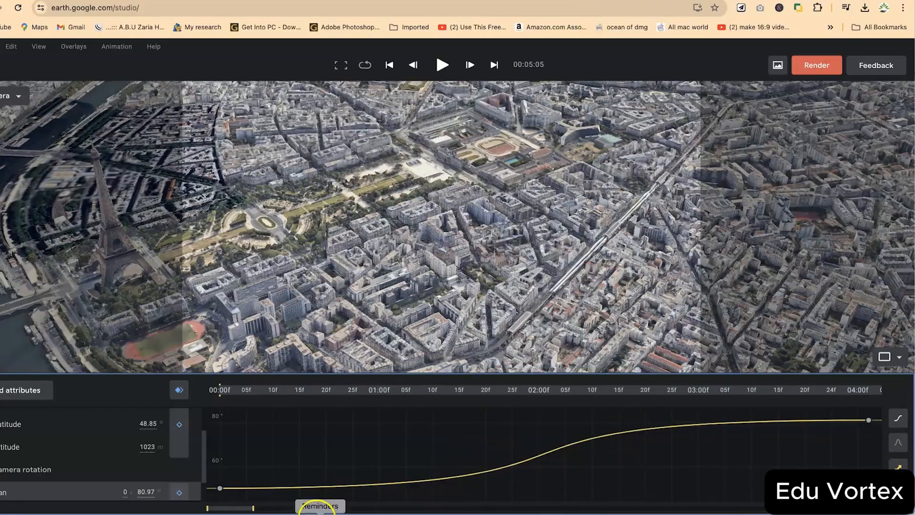
Return the playhead to 0 s, hide the pan curve, and keyframe the camera position's longitude, latitude and altitude there
left_click_drag(251, 509, 386, 511)
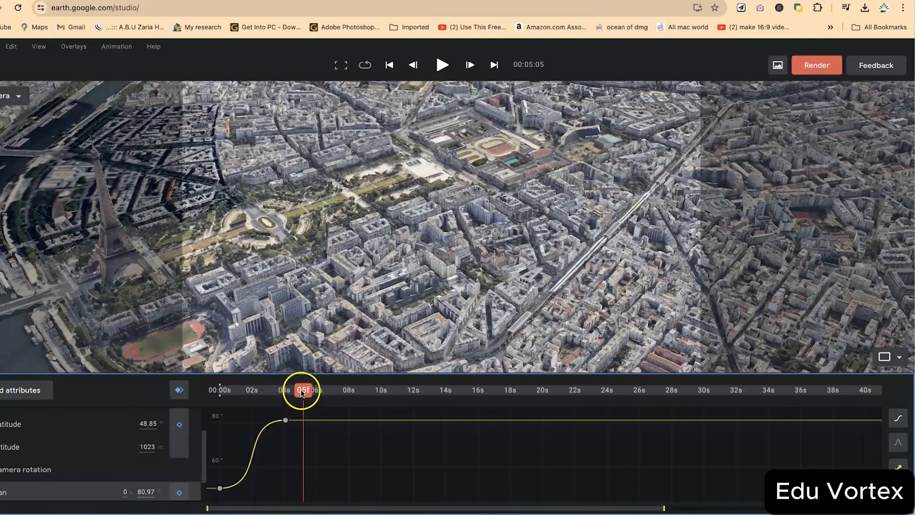
left_click_drag(301, 391, 189, 392)
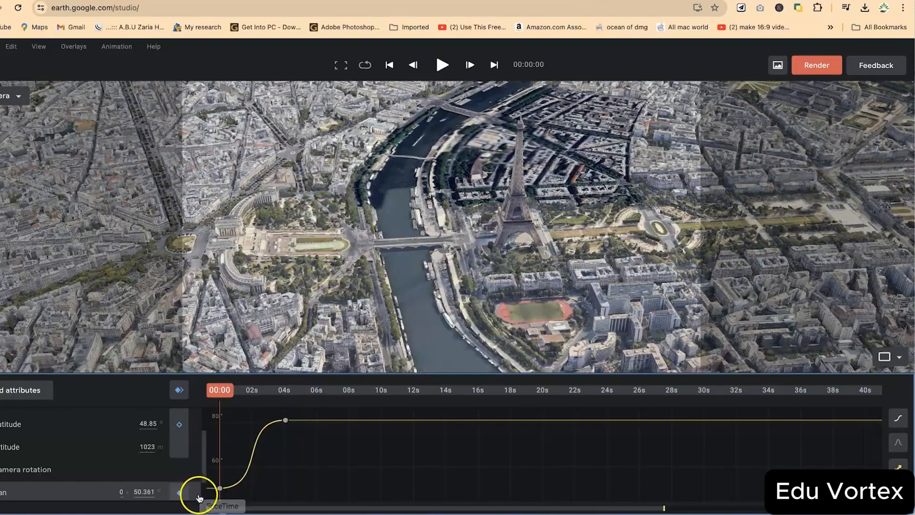
left_click(72, 493)
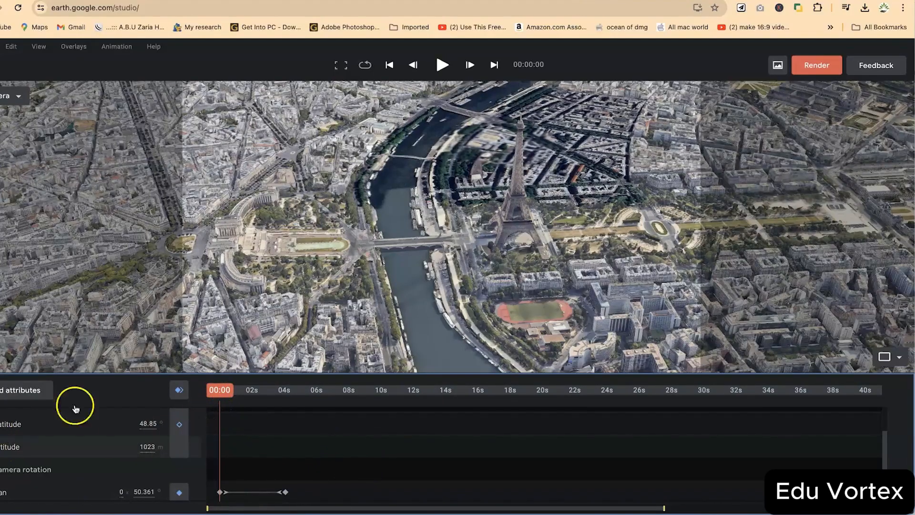
scroll(90, 452, "up", 1)
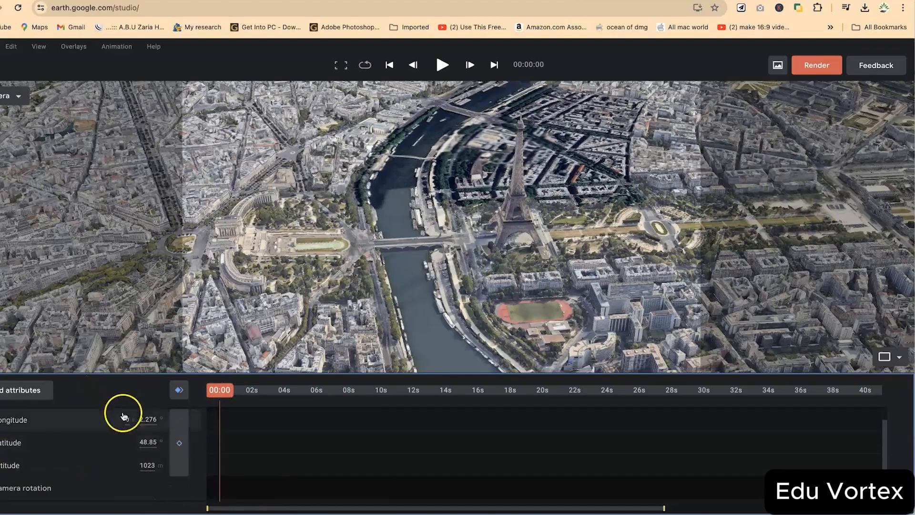
scroll(143, 434, "up", 1)
left_click(180, 458)
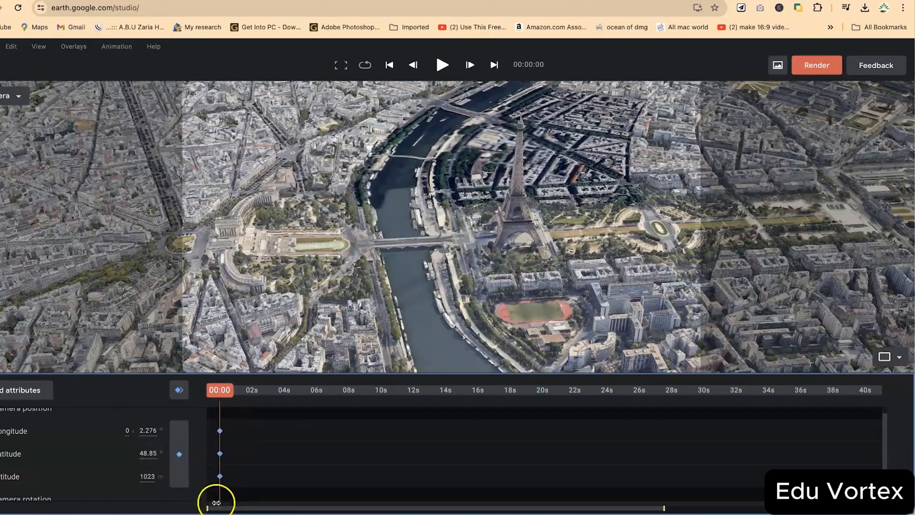
Add a second camera position keyframe at 00:04:01, in line with the last pan keyframe
left_click_drag(221, 391, 286, 395)
scroll(295, 479, "down", 2)
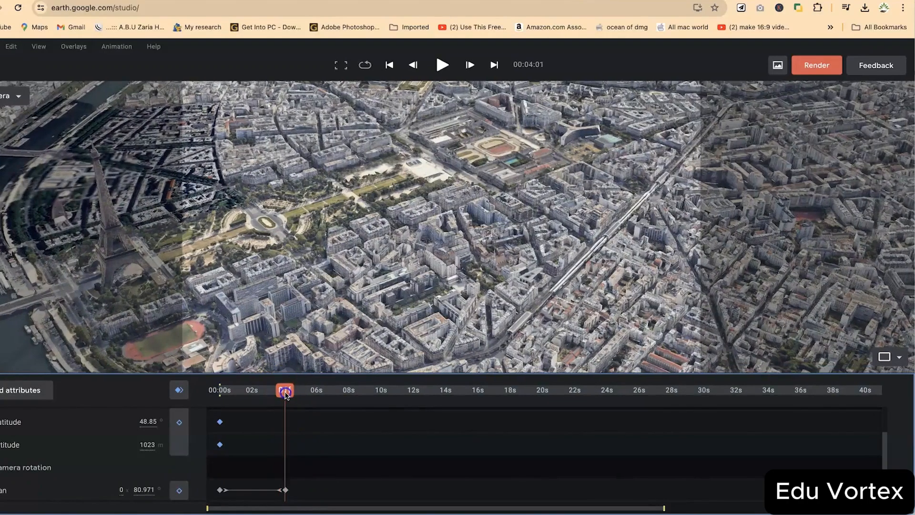
left_click(177, 431)
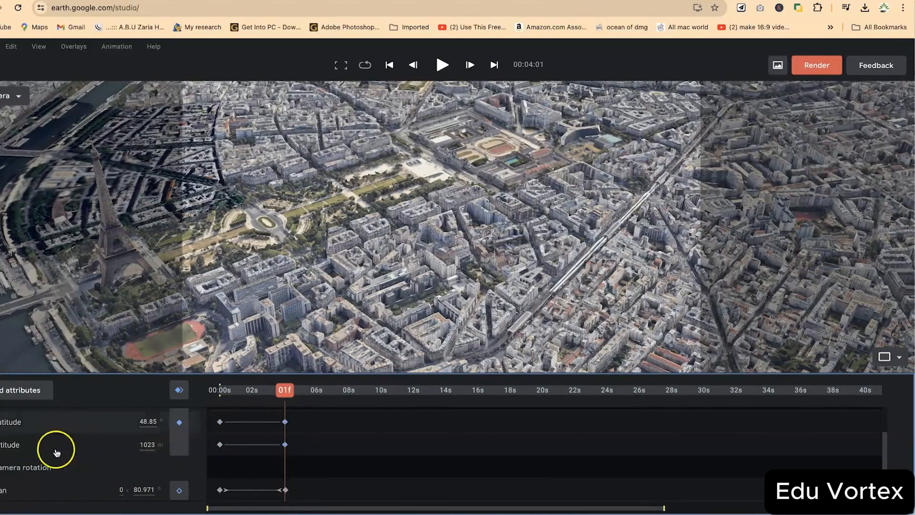
Return the playhead to 0 s and show the longitude, latitude and altitude curves together in the graph
left_click_drag(281, 396, 220, 392)
left_click(239, 437)
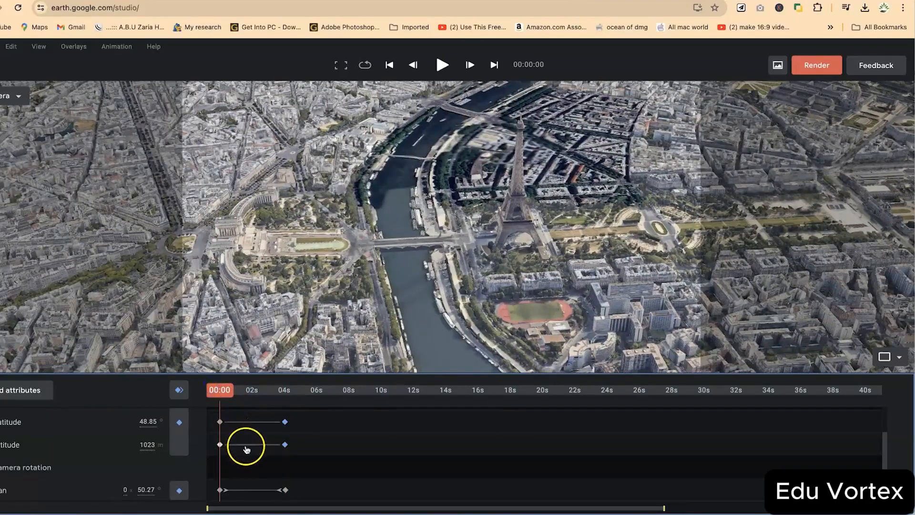
scroll(247, 448, "up", 1)
scroll(248, 451, "up", 1)
scroll(250, 455, "down", 3)
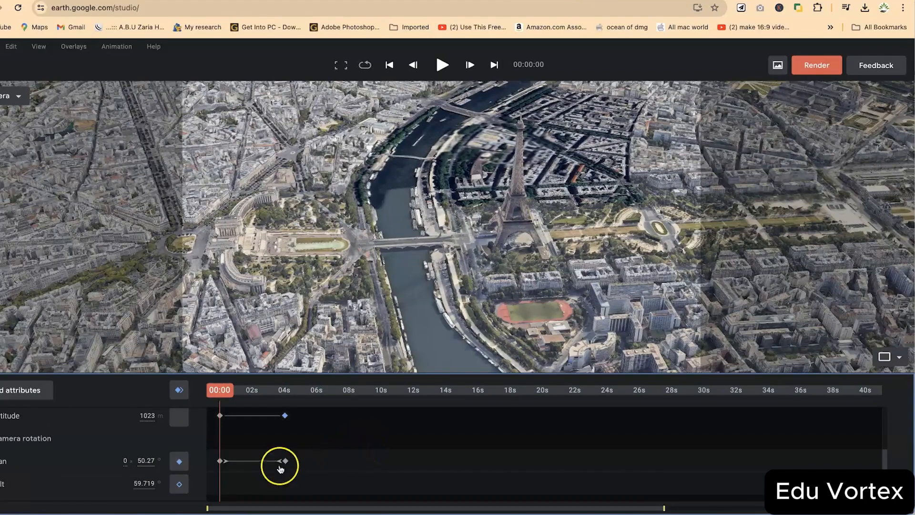
scroll(116, 445, "up", 2)
scroll(91, 438, "up", 1)
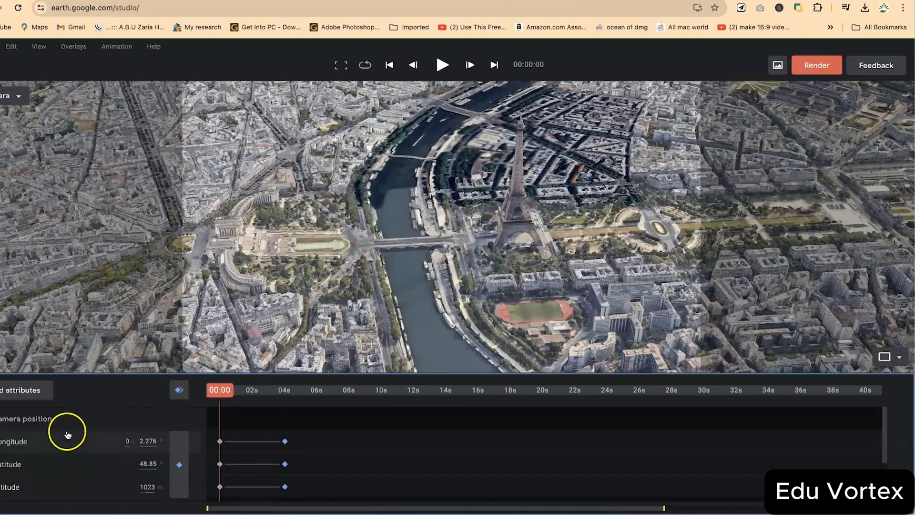
left_click(42, 446)
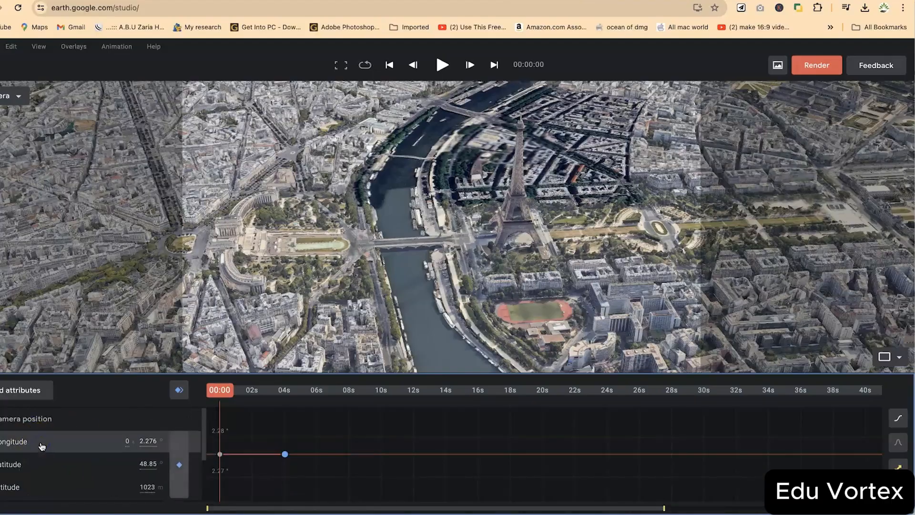
left_click(53, 470)
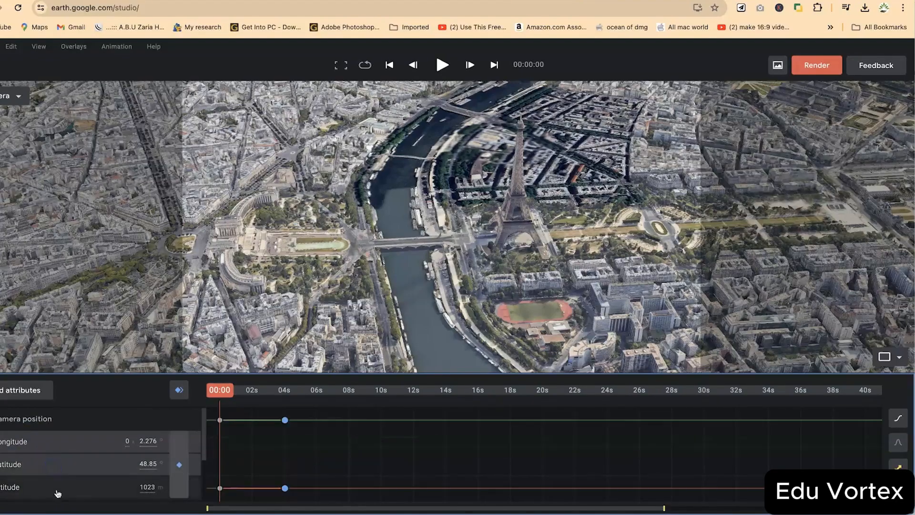
left_click(58, 492)
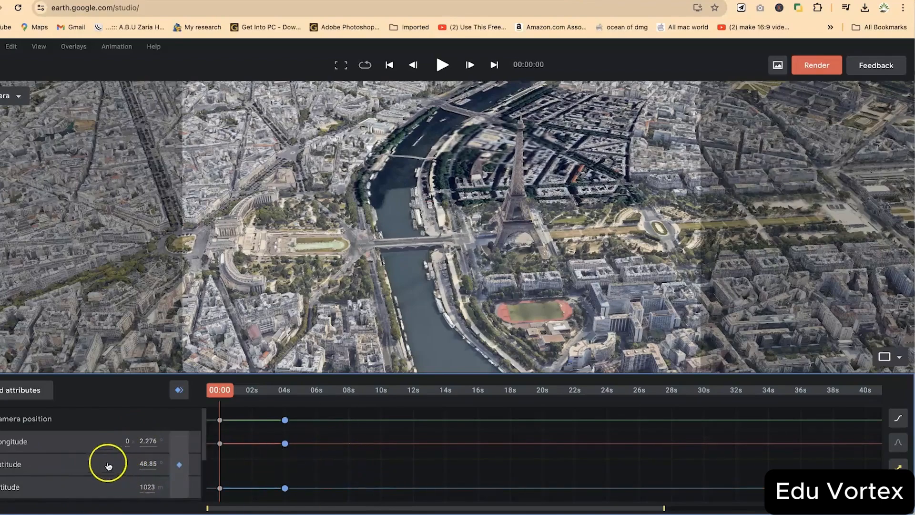
Reopen the camera position curves and display the pan curve alongside them to compare all four
left_click(86, 445)
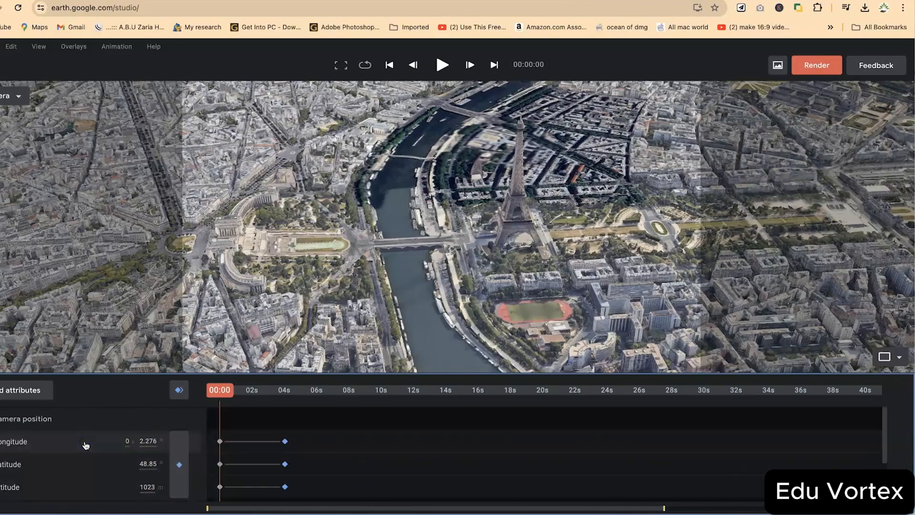
left_click(86, 445)
scroll(83, 467, "down", 2)
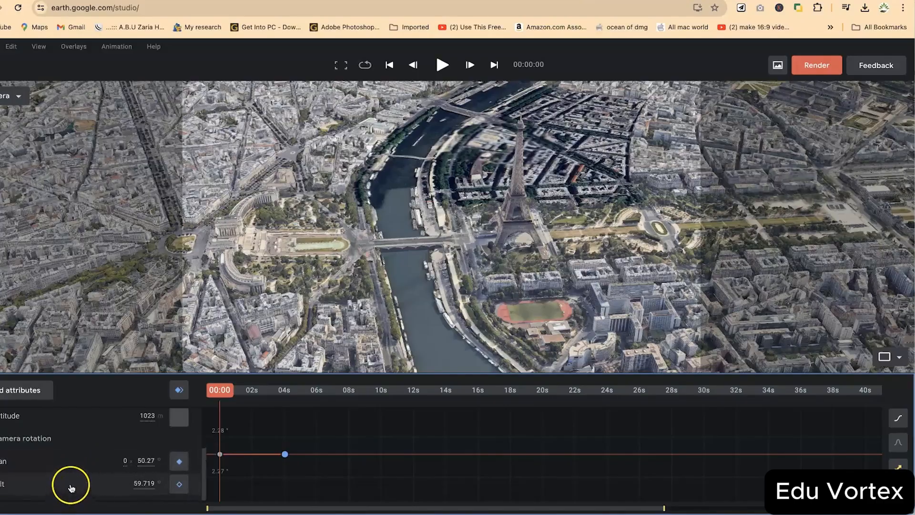
left_click(74, 467)
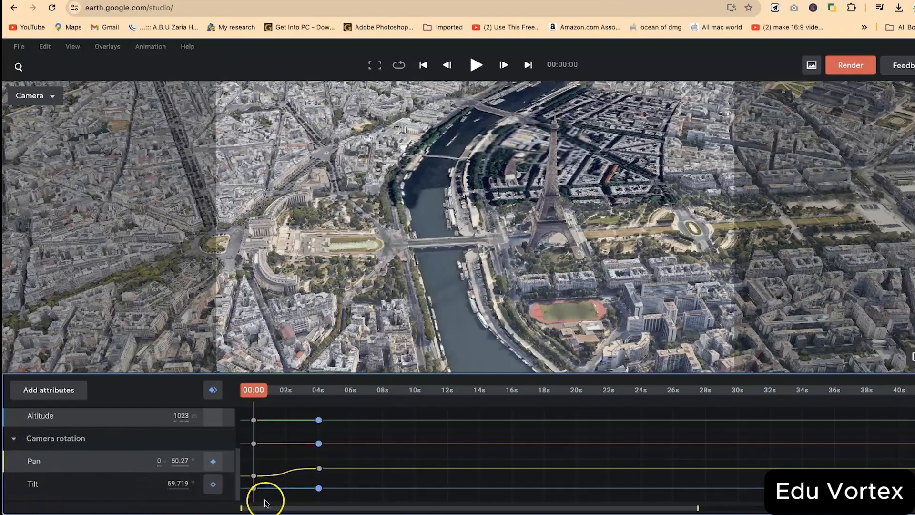
scroll(176, 471, "up", 3)
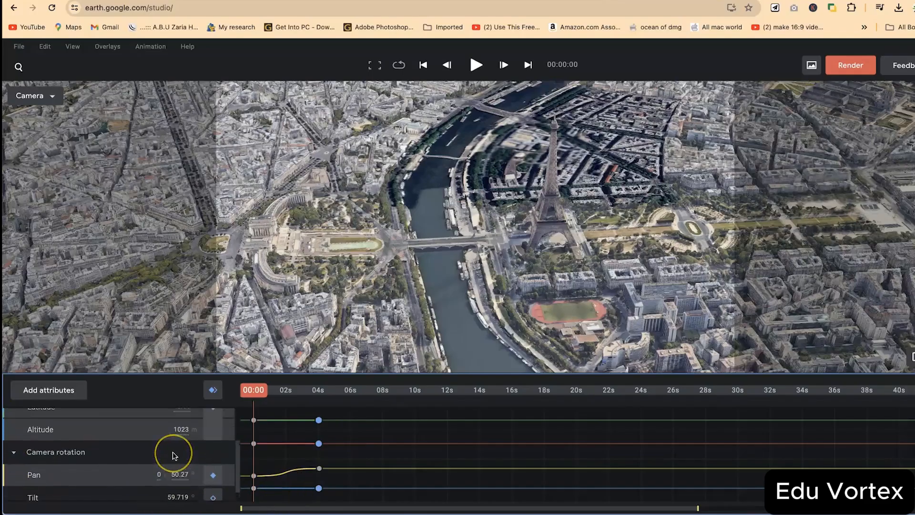
scroll(174, 450, "up", 2)
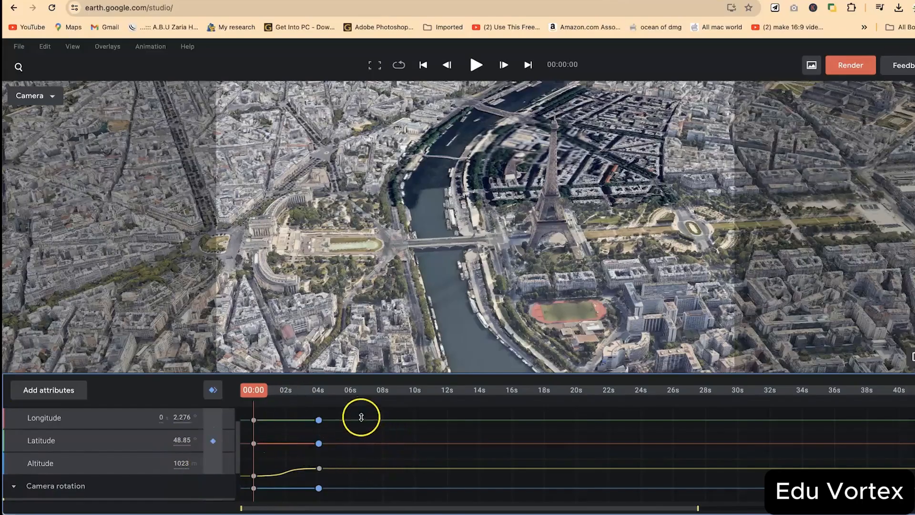
Select all camera position keyframes, set their interpolation to Linear, and play the animation
left_click_drag(351, 410, 244, 509)
right_click(319, 420)
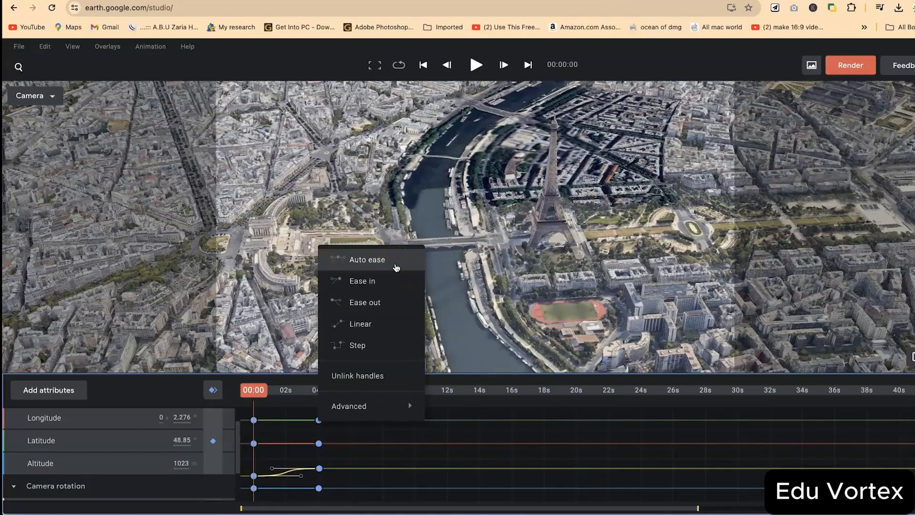
left_click(387, 328)
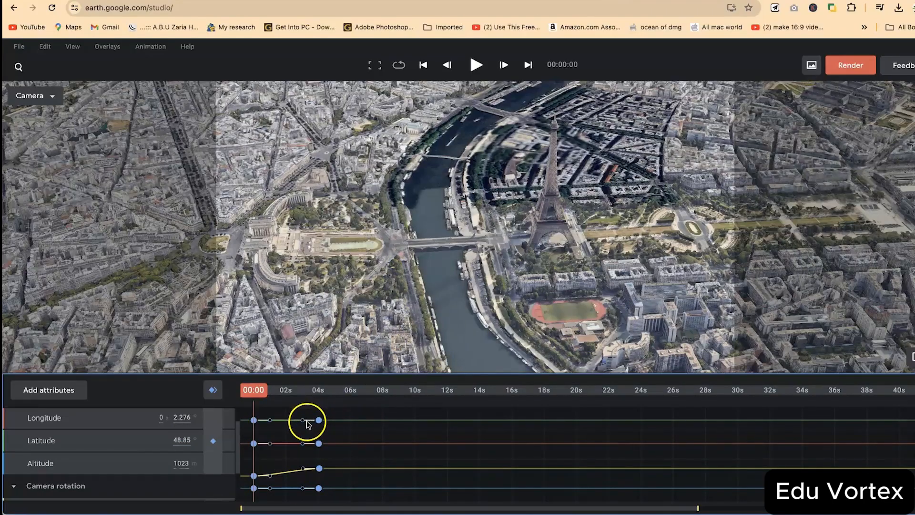
key("space")
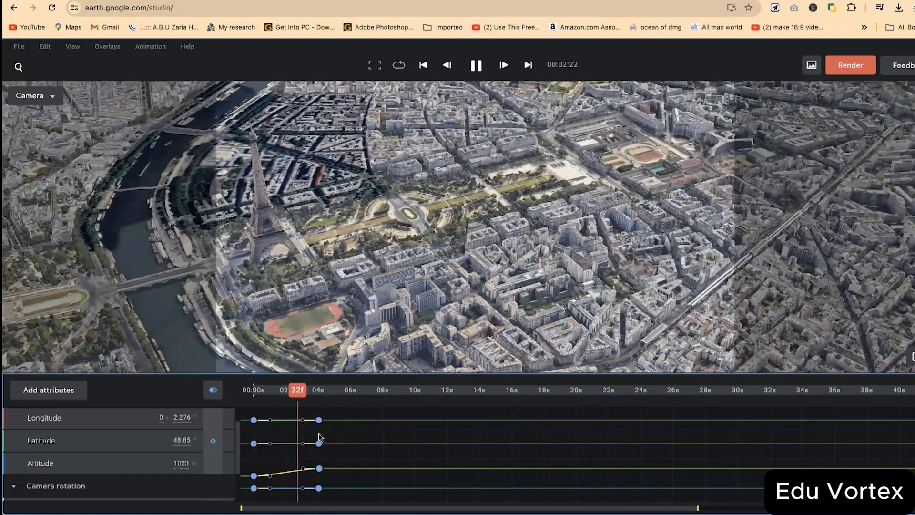
key("space")
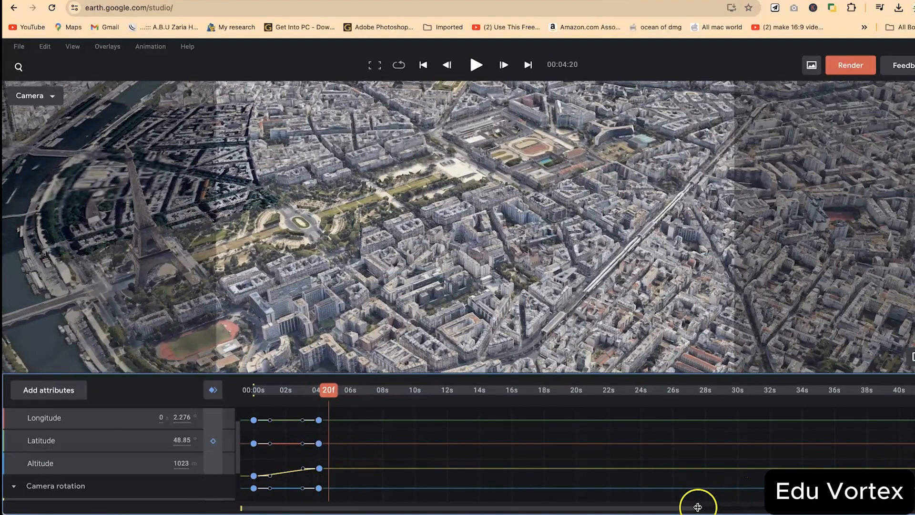
Lengthen the easing handles of the keyframes at about 4 seconds, and select the starting keyframes to adjust their easing
left_click_drag(694, 508, 469, 509)
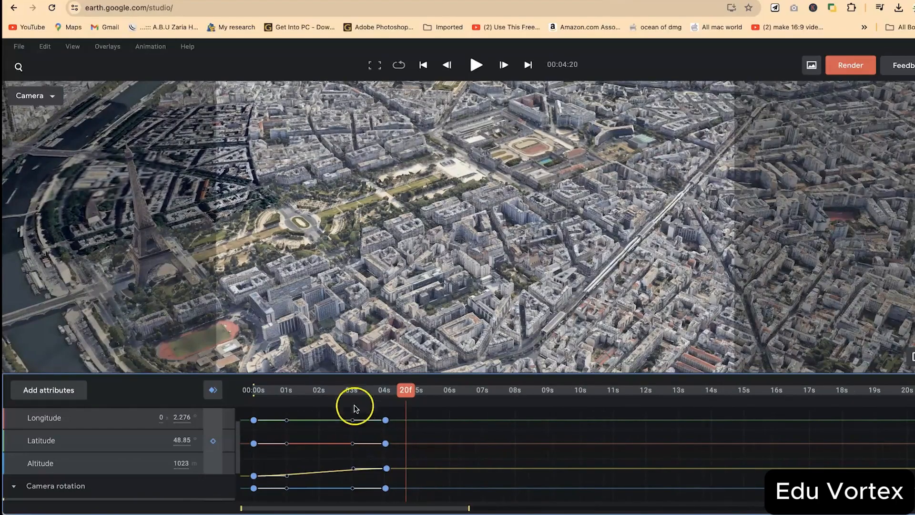
left_click(358, 431)
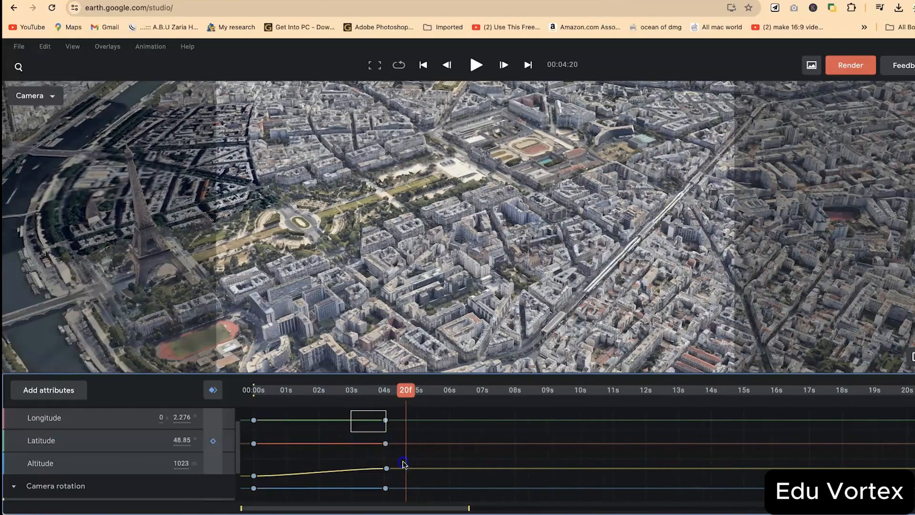
left_click_drag(402, 464, 388, 491)
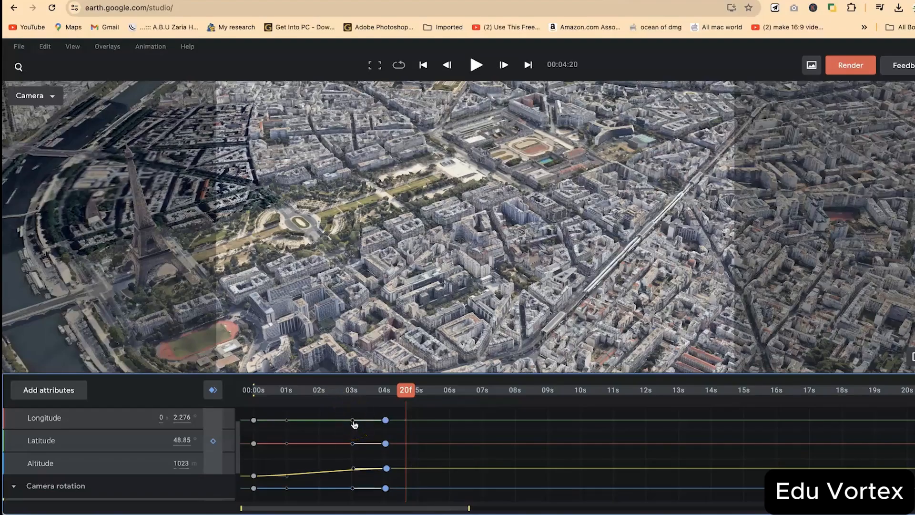
mouse_move(350, 423)
left_mouse_down()
mouse_move(295, 421)
mouse_move(298, 511)
left_mouse_up()
left_click(281, 413)
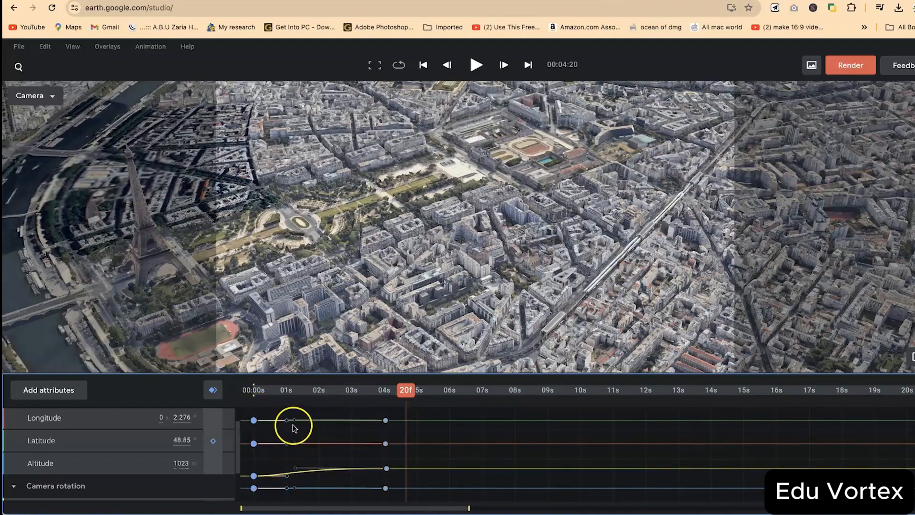
left_click_drag(302, 426, 362, 434)
Play the camera animation from the start to review the eased motion
left_click(406, 394)
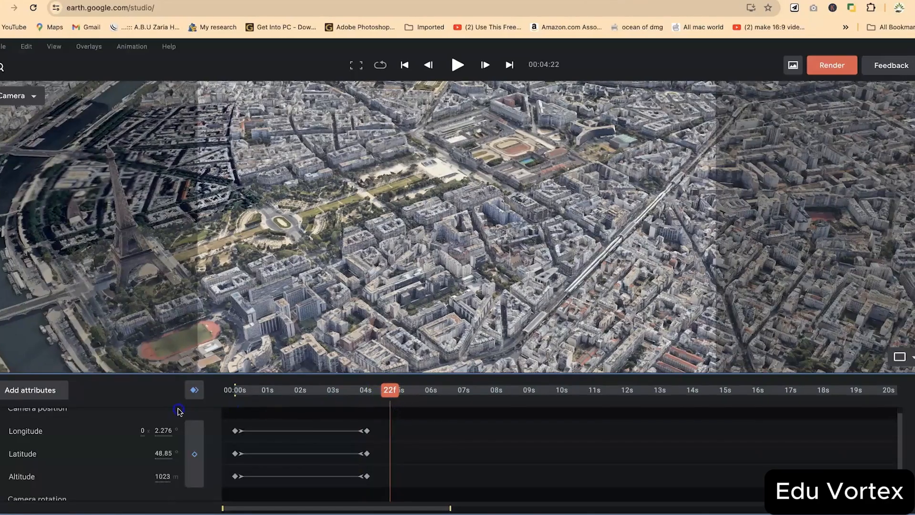
key("Home")
key("space")
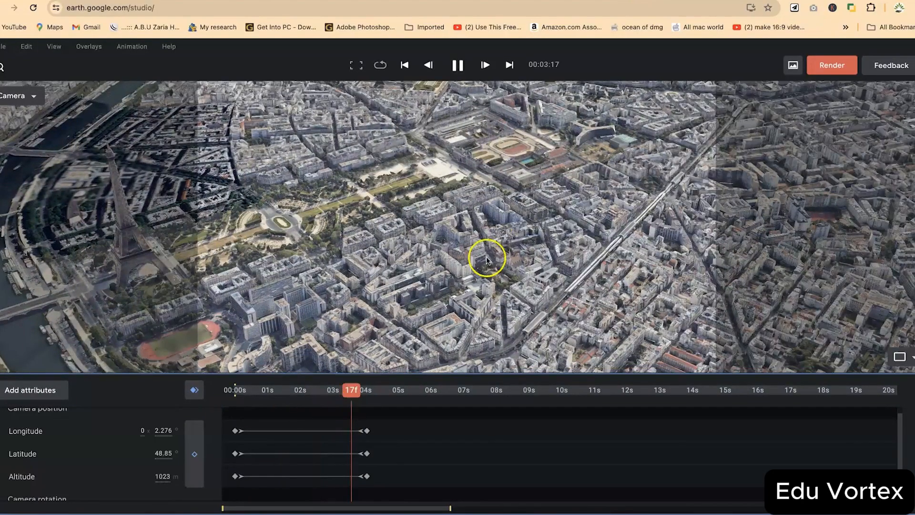
key("space")
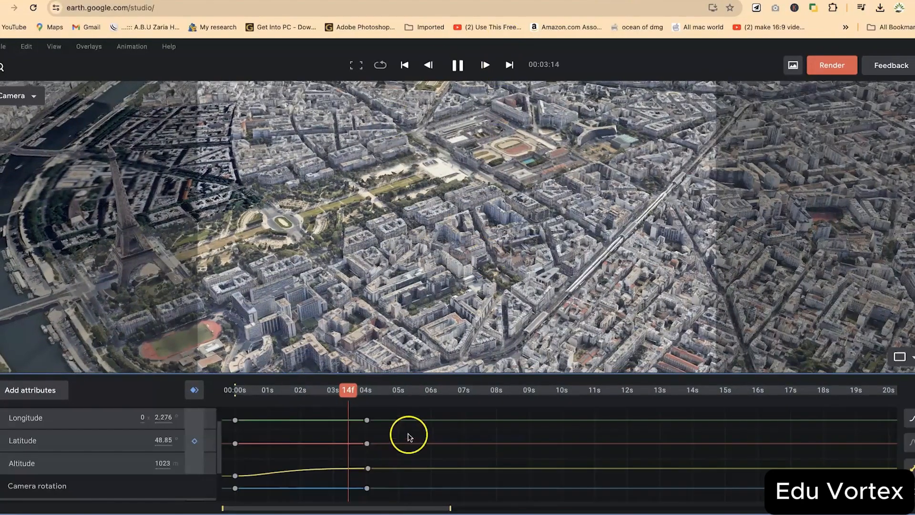
key("space")
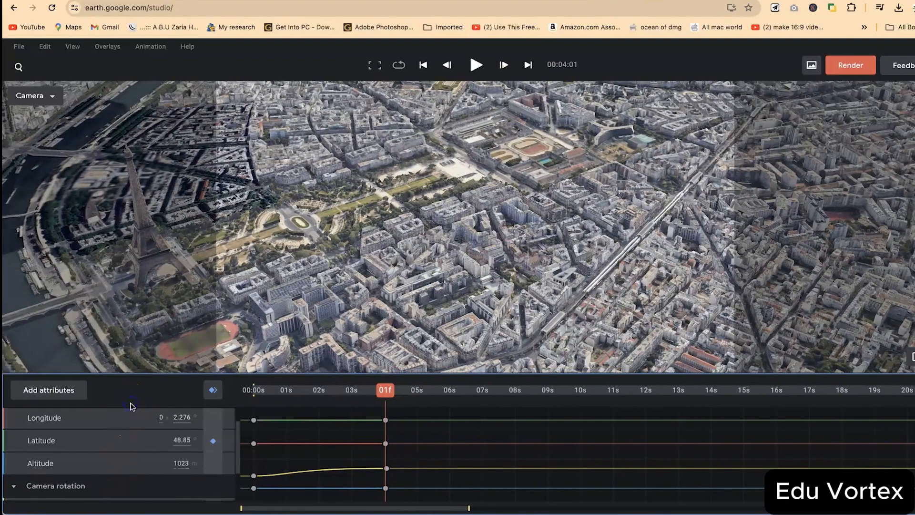
Switch the timeline from curves to the keyframe view and replay the animation from the beginning
left_click(132, 405)
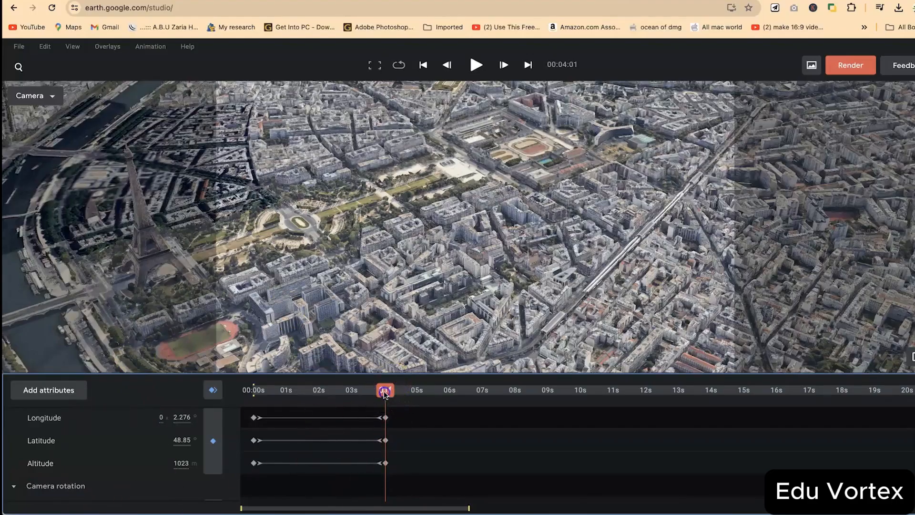
left_click_drag(385, 391, 172, 397)
key("space")
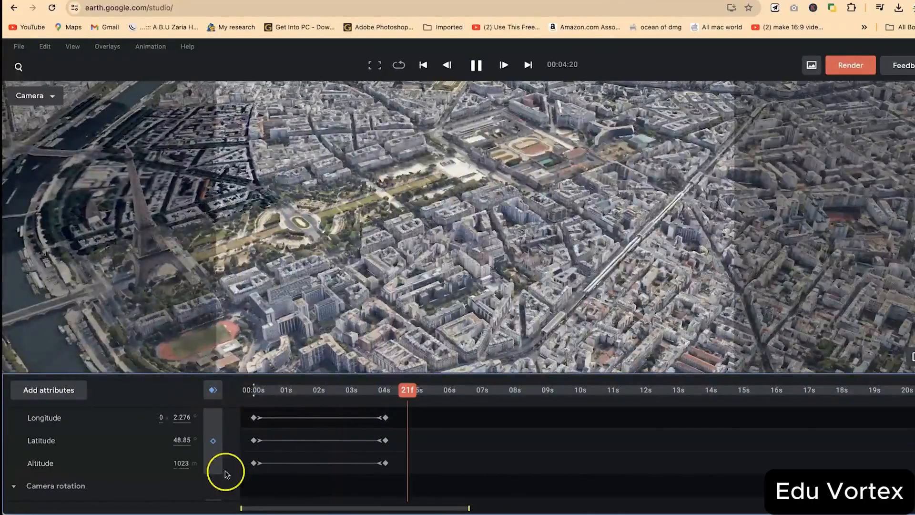
key("space")
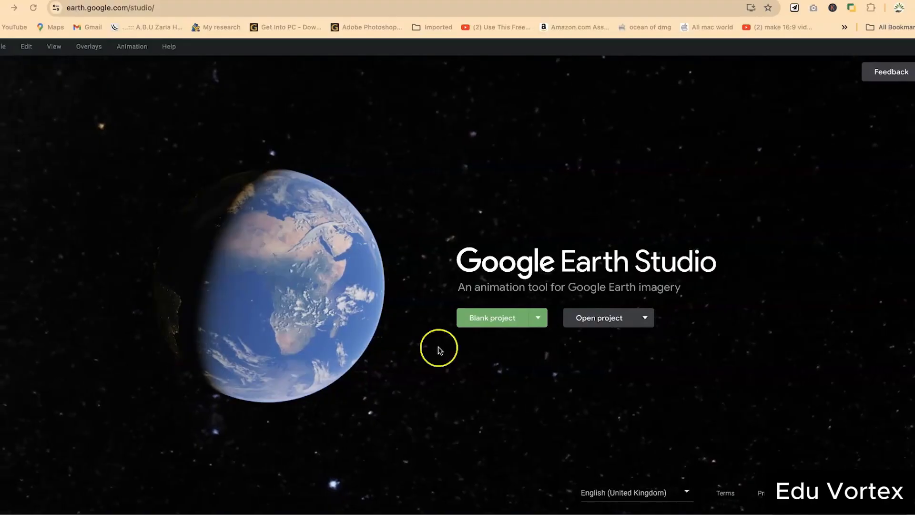
Create a blank project named "Eiffel tower project" with a duration of 10 seconds
left_click(479, 320)
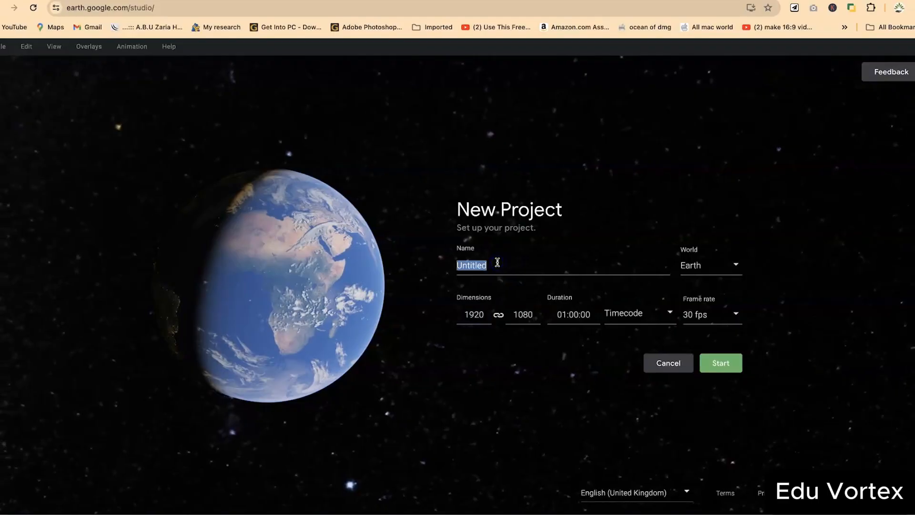
type("Eiffel tower project")
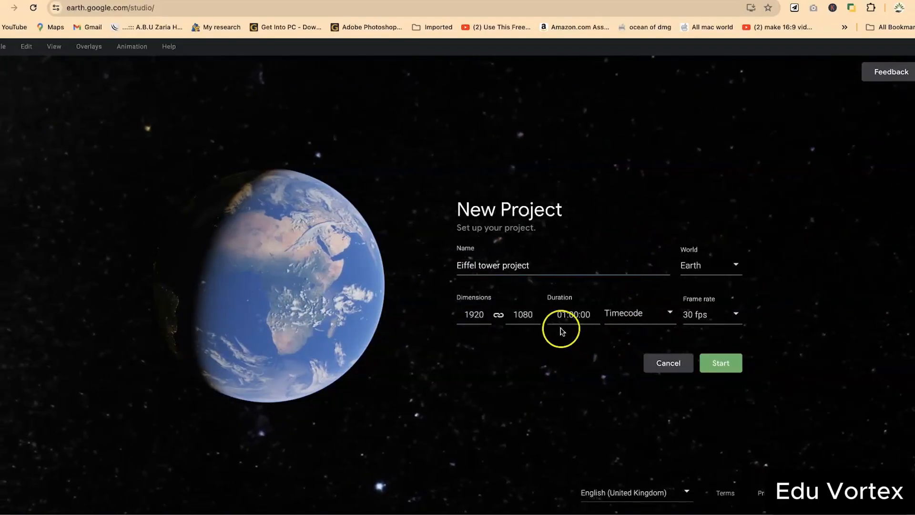
triple_click(575, 314)
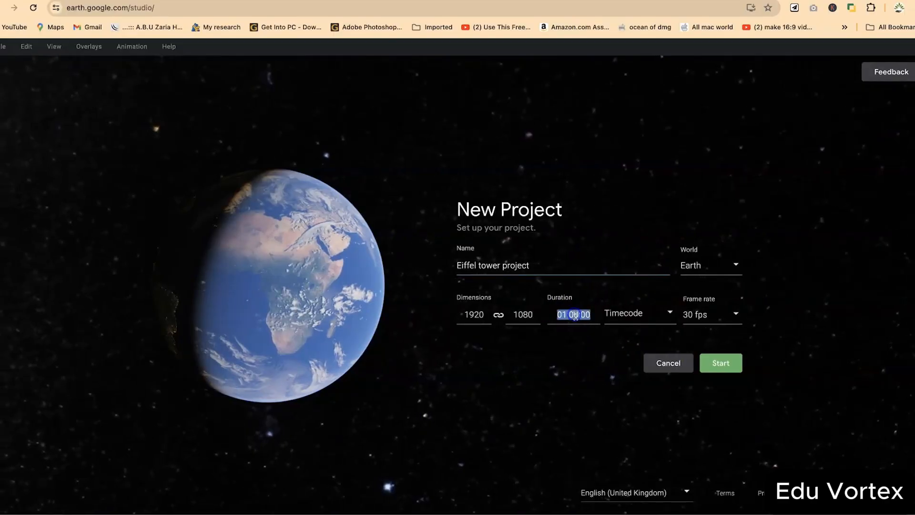
left_click(577, 314)
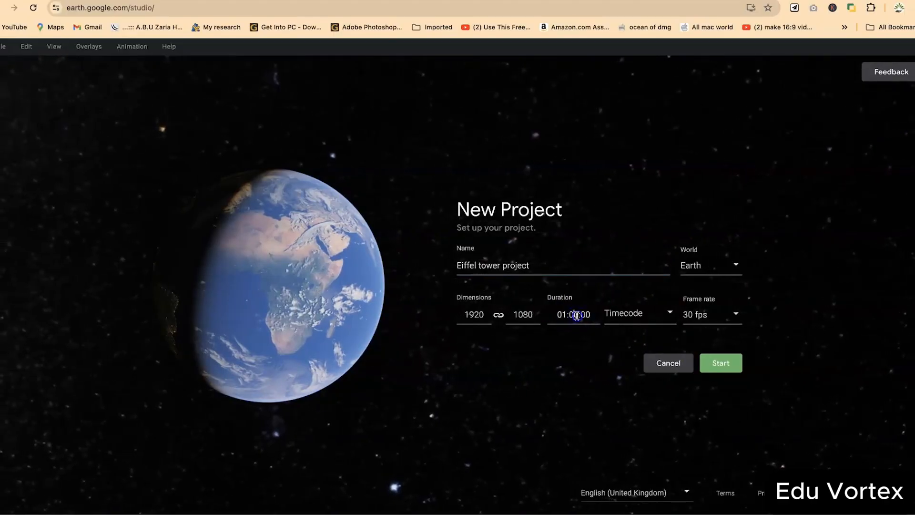
type("1")
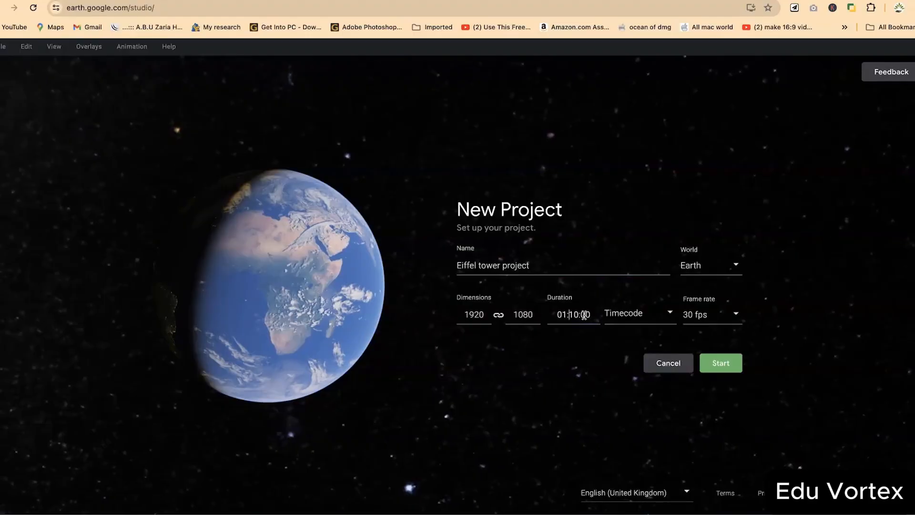
key("BackSpace")
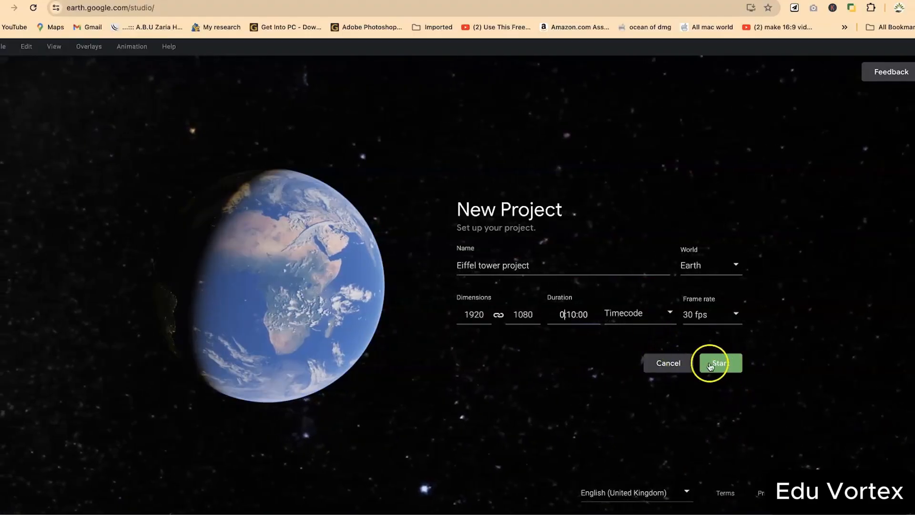
left_click(710, 365)
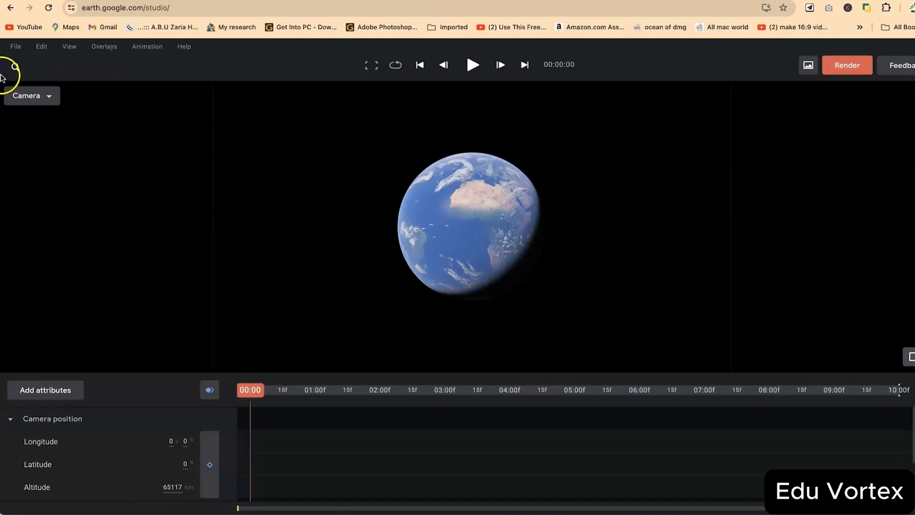
Search for "eiff" and move the camera to the Eiffel Tower on Avenue Anatole France
left_click(31, 68)
type("e")
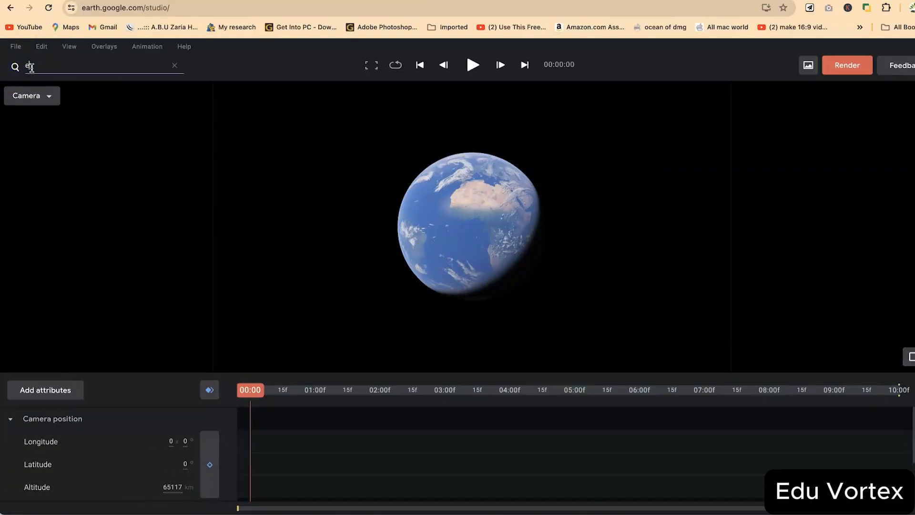
type("iff")
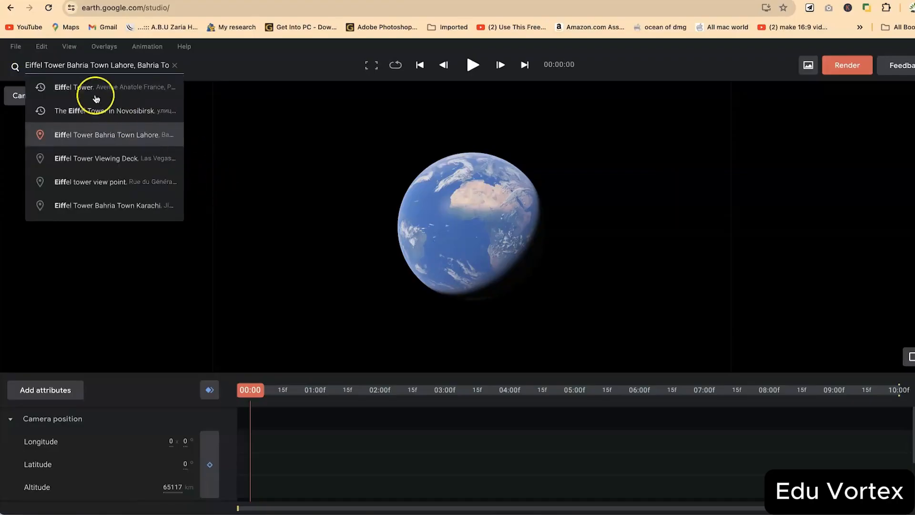
left_click(95, 99)
Position and tilt the camera for an oblique view of the Eiffel Tower with the river behind it, at about 514 m altitude
scroll(492, 287, "up", 5)
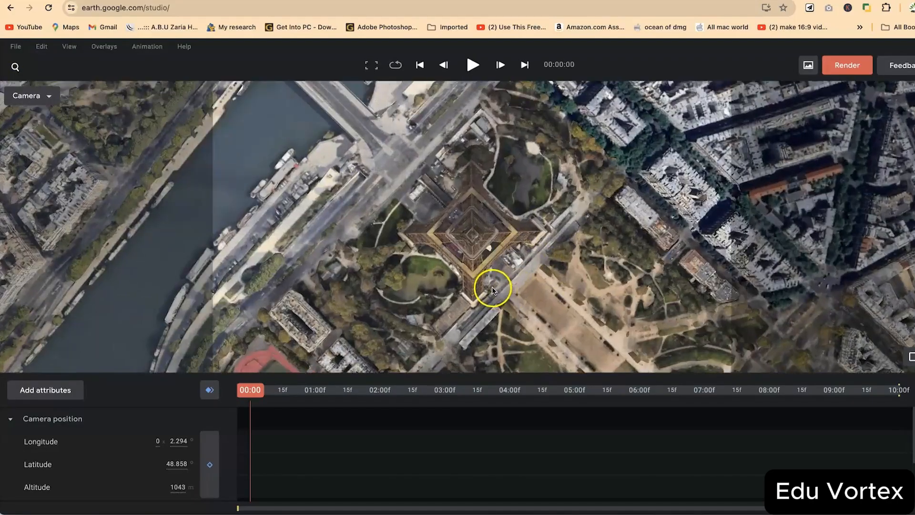
scroll(490, 287, "down", 5)
scroll(487, 282, "up", 5)
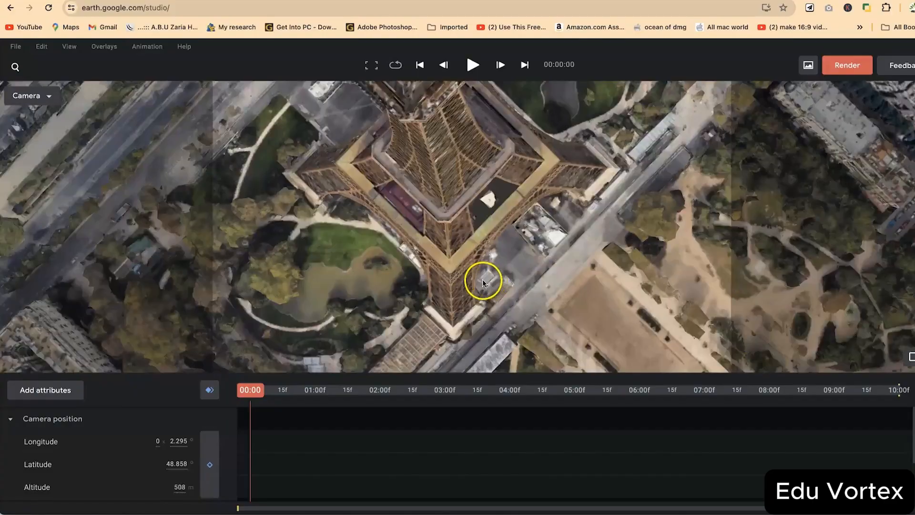
scroll(413, 293, "down", 2)
scroll(430, 290, "down", 2)
left_click_drag(436, 288, 491, 333)
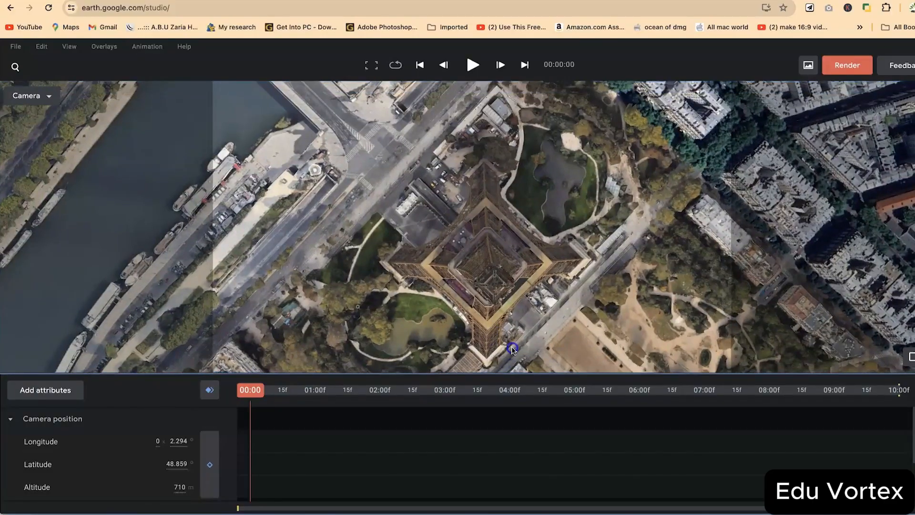
right_click_drag(516, 301, 545, 253)
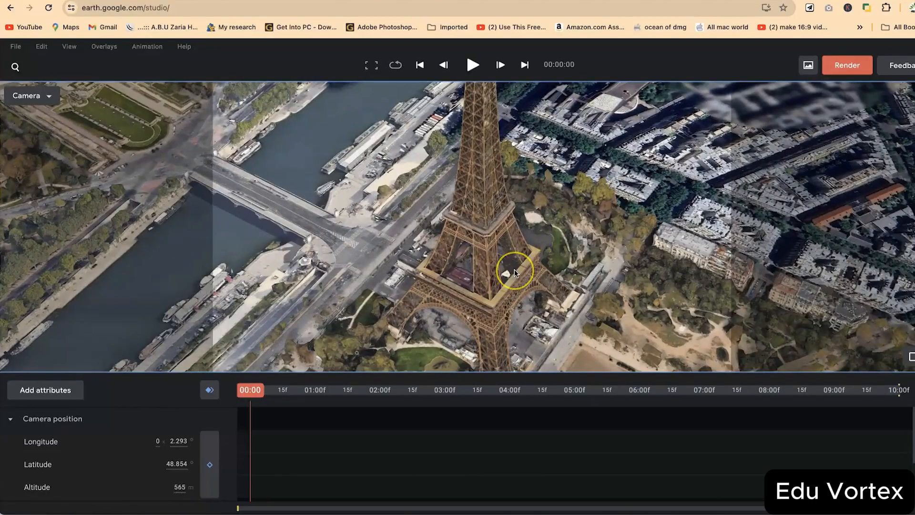
right_click_drag(513, 272, 482, 255)
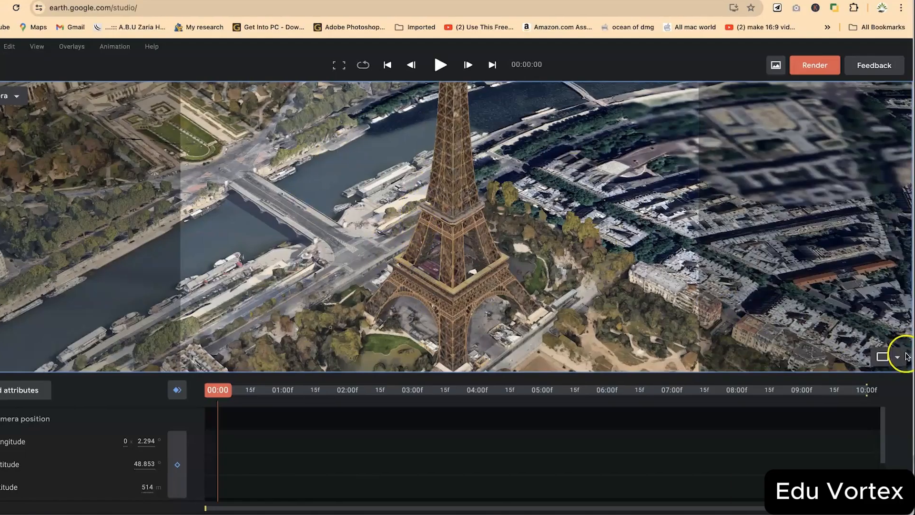
Split the workspace into two viewports, with the top map beside the camera view
left_click(895, 361)
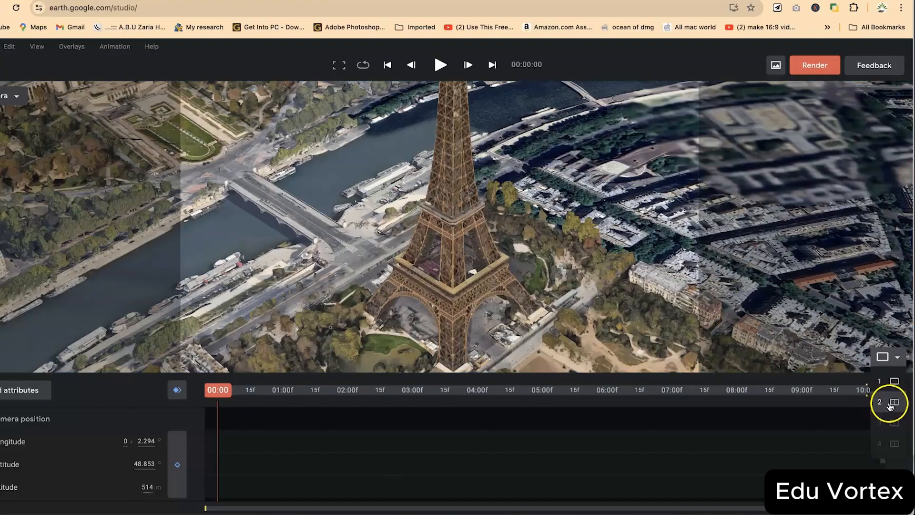
left_click(663, 201)
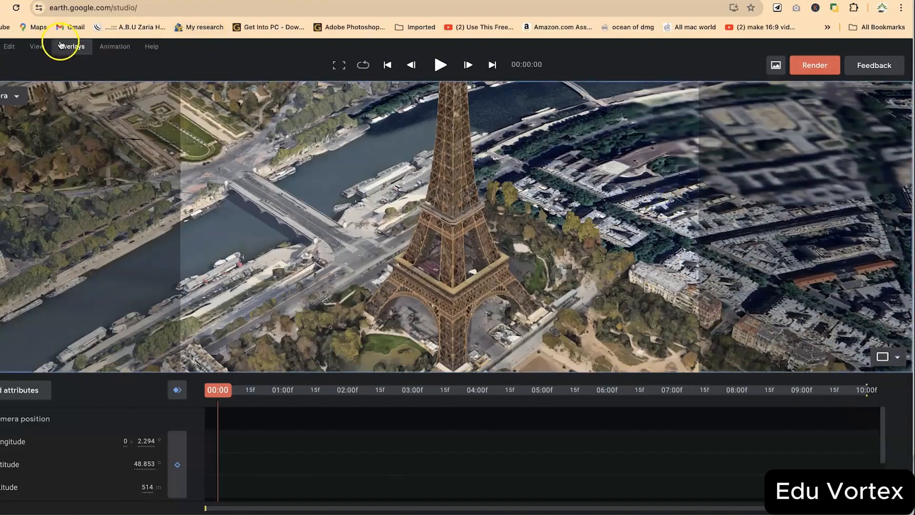
left_click(43, 48)
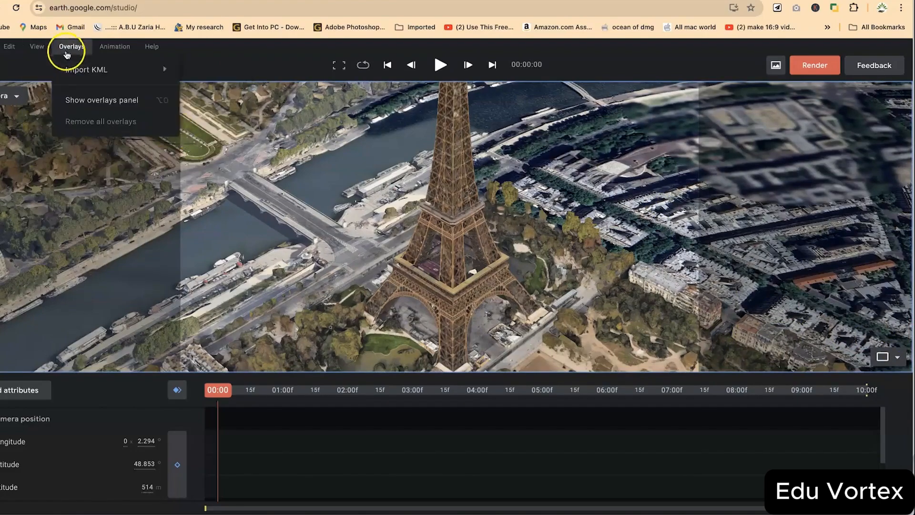
mouse_move(60, 72)
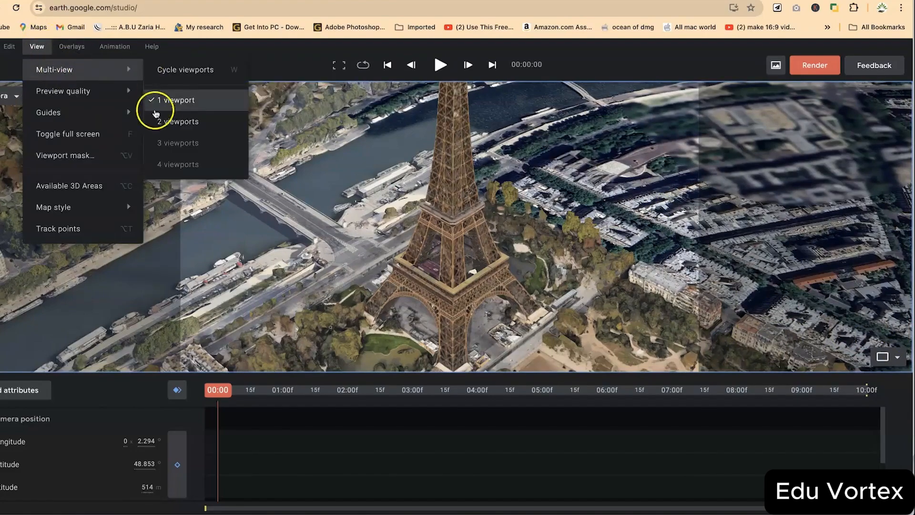
left_click(166, 120)
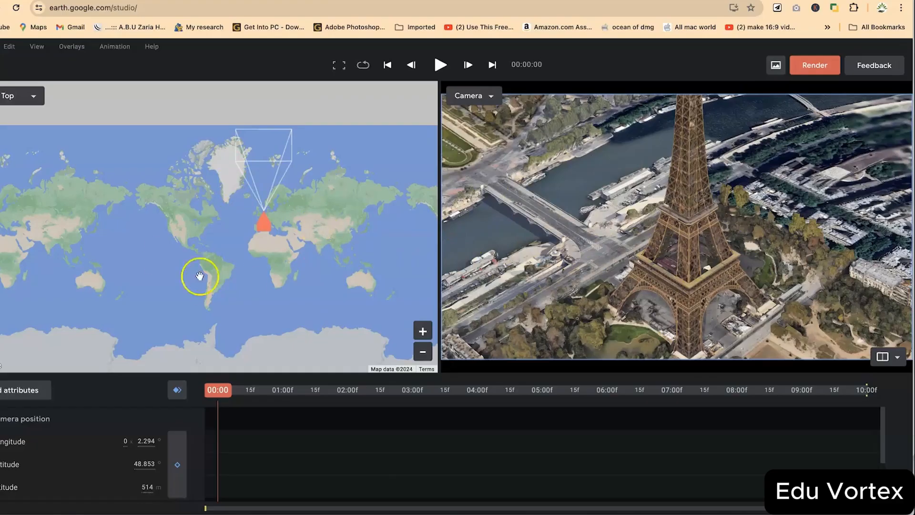
left_click(35, 96)
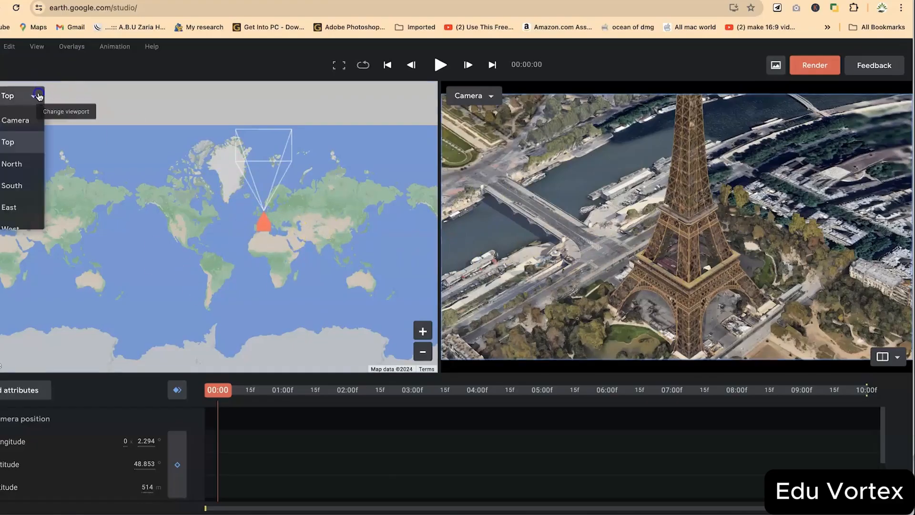
left_click(641, 228)
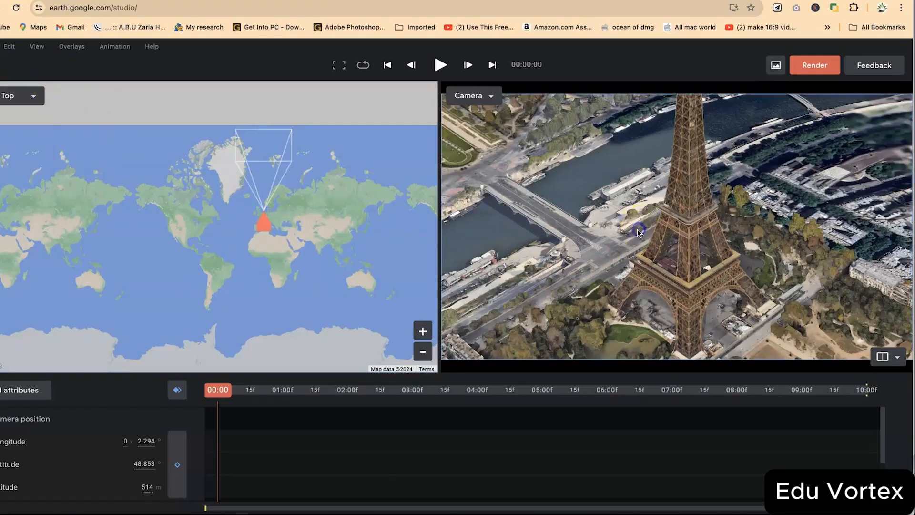
Pull the camera back to an altitude of 1180 m and shift it around the streets near Rue Mademoiselle on the top map
scroll(646, 239, "down", 3)
scroll(649, 244, "down", 5)
scroll(348, 247, "up", 5)
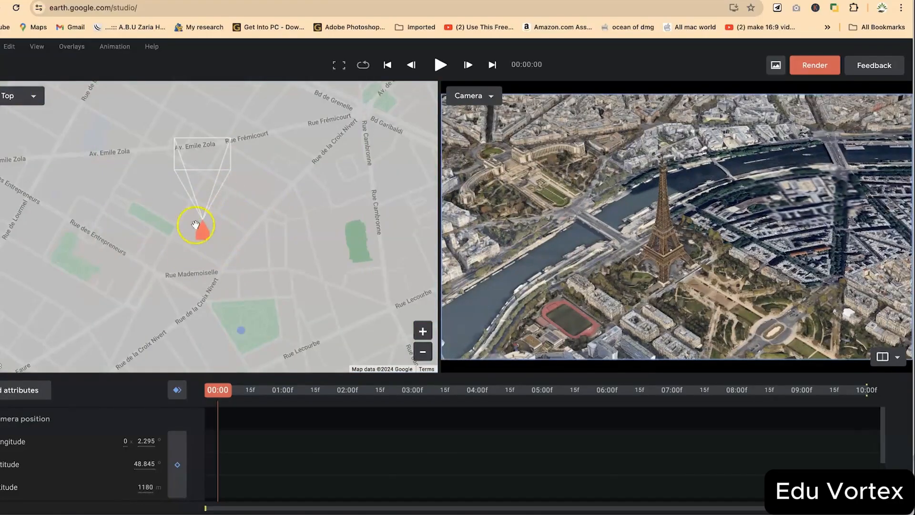
mouse_move(199, 238)
left_mouse_down()
mouse_move(177, 217)
mouse_move(241, 276)
mouse_move(165, 194)
mouse_move(209, 271)
mouse_move(212, 213)
mouse_move(148, 253)
mouse_move(163, 230)
mouse_move(153, 239)
mouse_move(280, 310)
mouse_move(326, 264)
left_mouse_up()
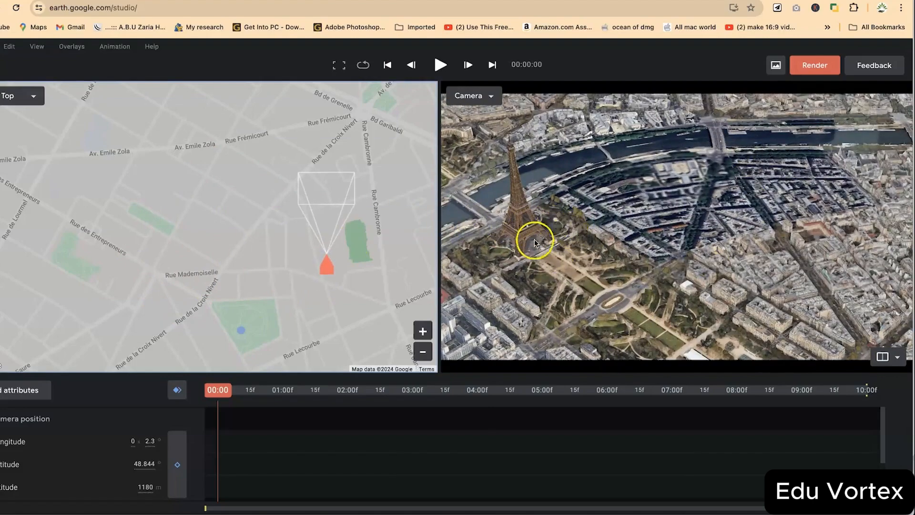
left_click_drag(320, 268, 202, 269)
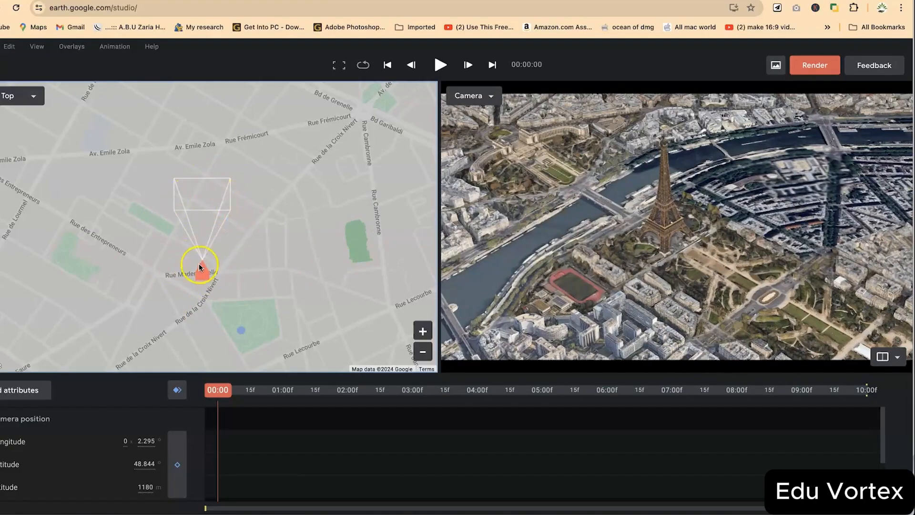
mouse_move(205, 275)
left_mouse_down()
mouse_move(251, 276)
mouse_move(230, 300)
left_mouse_up()
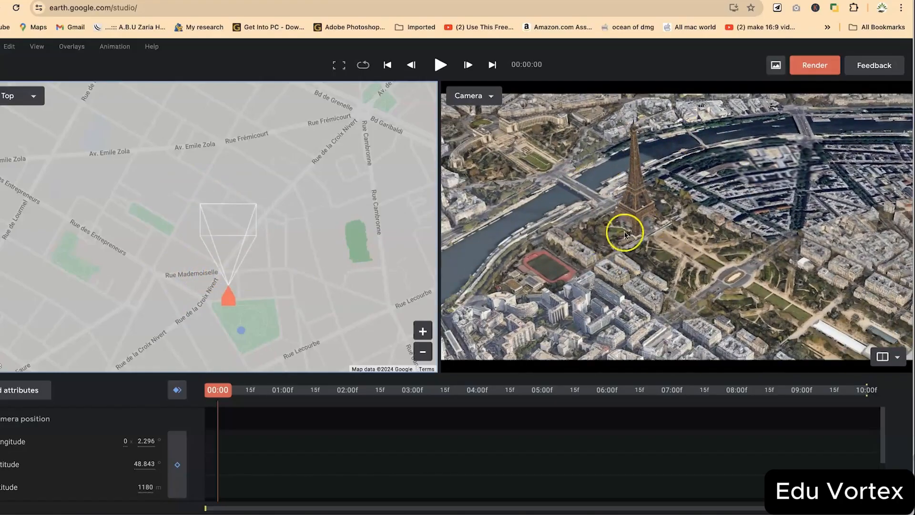
mouse_move(237, 299)
left_mouse_down()
mouse_move(180, 302)
mouse_move(134, 275)
mouse_move(155, 292)
mouse_move(282, 324)
mouse_move(308, 266)
mouse_move(288, 239)
mouse_move(184, 298)
mouse_move(147, 239)
mouse_move(176, 259)
mouse_move(204, 206)
mouse_move(196, 226)
mouse_move(196, 196)
mouse_move(219, 224)
mouse_move(186, 256)
mouse_move(133, 280)
mouse_move(227, 209)
mouse_move(262, 300)
mouse_move(166, 310)
left_mouse_up()
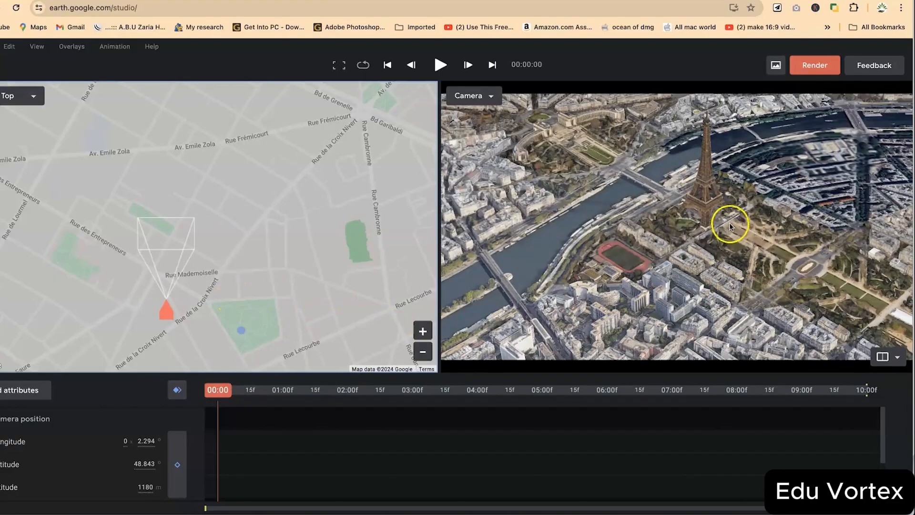
Reframe the whole Eiffel Tower in the camera view from an altitude of about 818 m
mouse_move(680, 251)
left_mouse_down()
mouse_move(655, 330)
mouse_move(703, 287)
left_mouse_up()
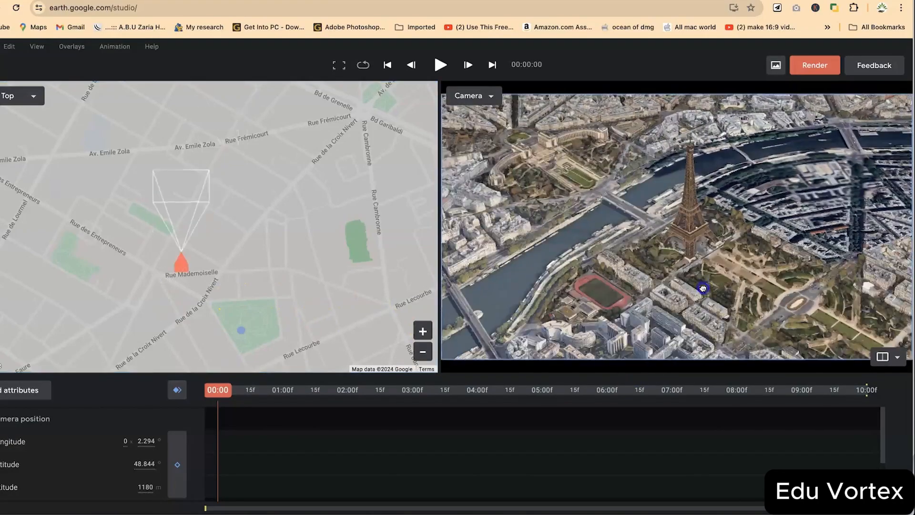
scroll(748, 257, "up", 5)
mouse_move(585, 272)
left_mouse_down()
mouse_move(605, 316)
mouse_move(650, 269)
mouse_move(668, 266)
mouse_move(688, 276)
mouse_move(694, 325)
left_mouse_up()
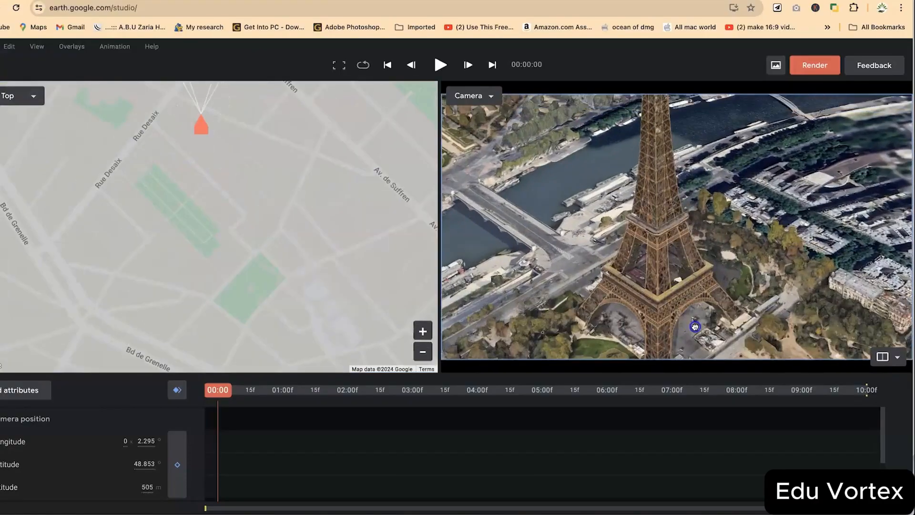
scroll(696, 316, "down", 5)
left_click_drag(693, 250, 691, 248)
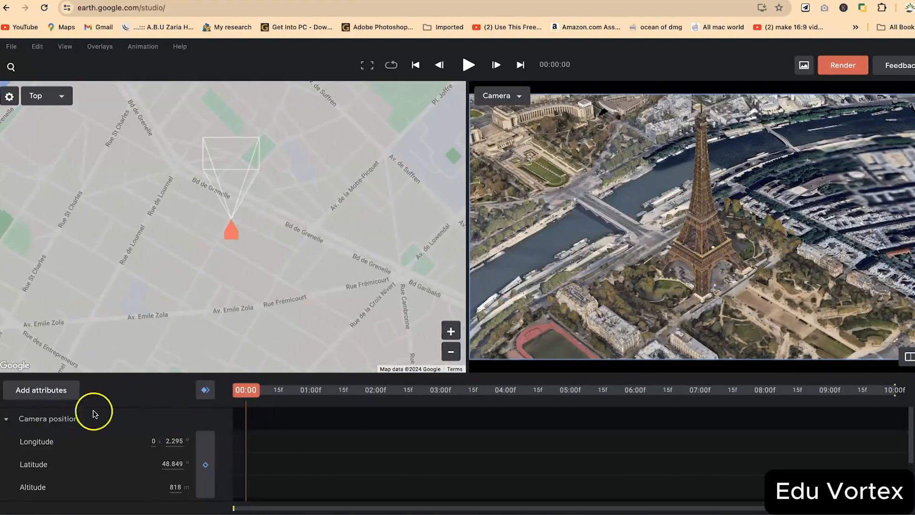
Set a camera target on the river beside the Eiffel Tower in the camera view
left_click(18, 389)
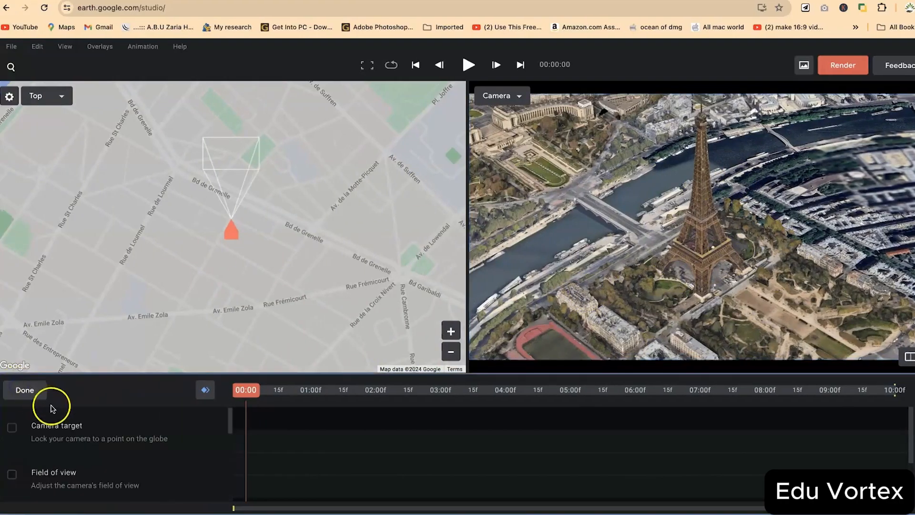
left_click(13, 428)
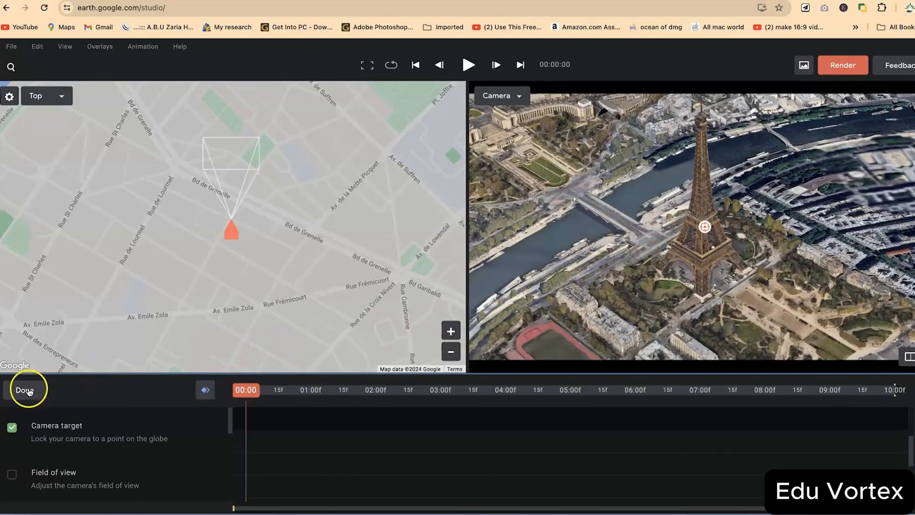
left_click(11, 430)
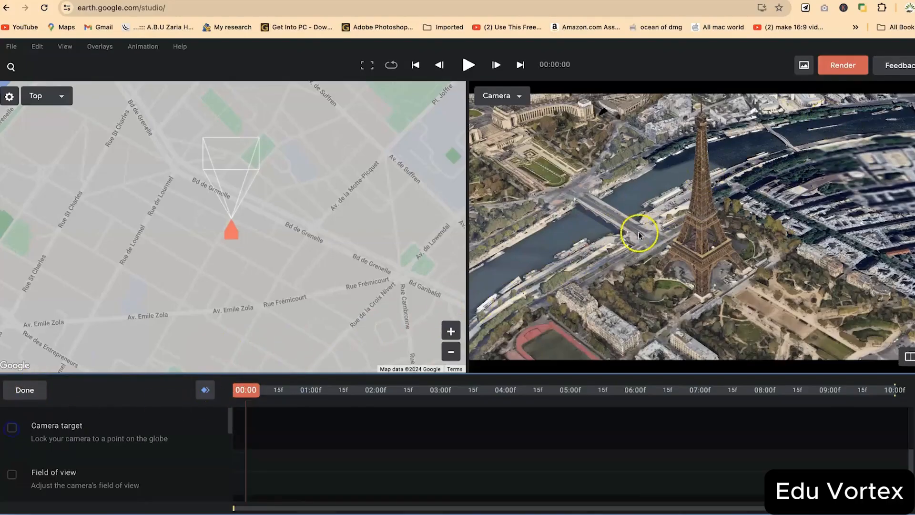
right_click(671, 194)
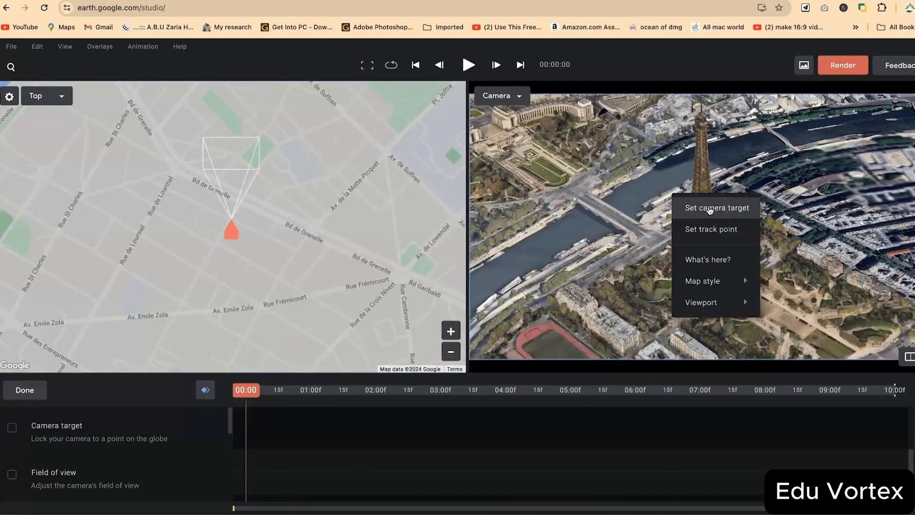
left_click(710, 211)
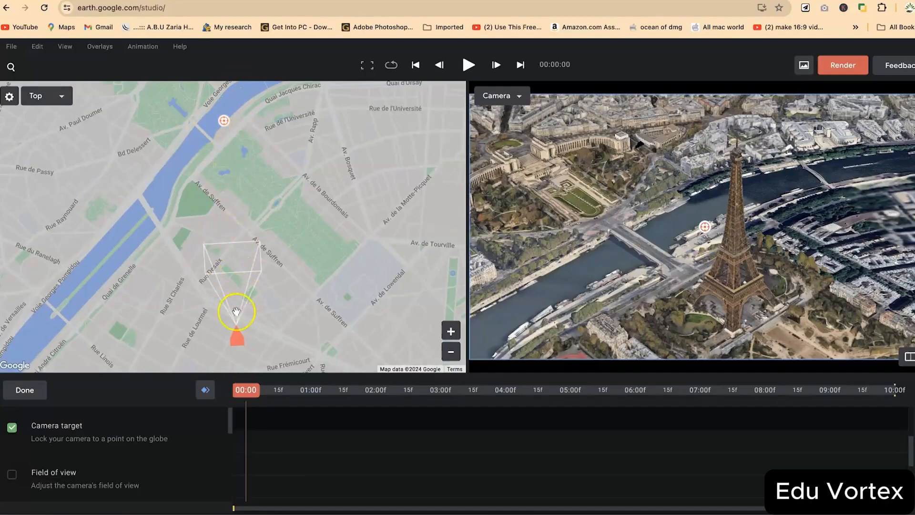
On the top map, move the camera target to the Eiffel Tower's base and the camera across the river near Rue Raynouard
mouse_move(237, 340)
left_mouse_down()
mouse_move(169, 312)
mouse_move(56, 199)
mouse_move(77, 207)
left_mouse_up()
mouse_move(180, 242)
left_mouse_down()
mouse_move(247, 255)
mouse_move(321, 248)
mouse_move(349, 229)
mouse_move(392, 164)
mouse_move(382, 250)
mouse_move(292, 293)
mouse_move(265, 296)
left_mouse_up()
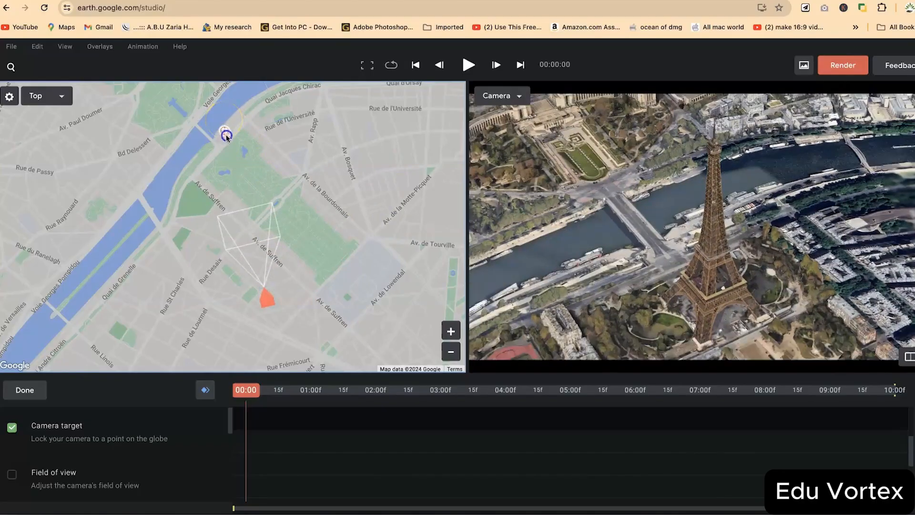
mouse_move(227, 138)
left_mouse_down()
mouse_move(237, 153)
mouse_move(224, 172)
mouse_move(234, 173)
mouse_move(231, 144)
mouse_move(234, 172)
left_mouse_up()
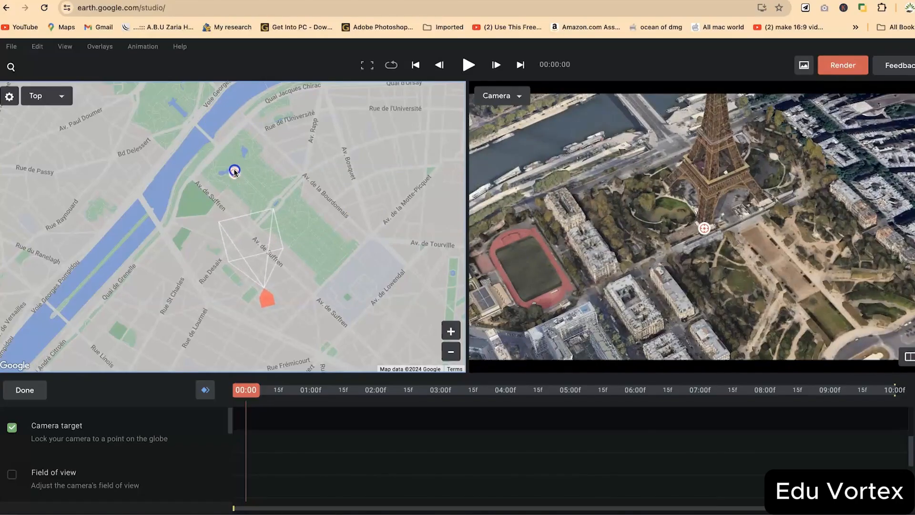
mouse_move(266, 302)
left_mouse_down()
mouse_move(243, 282)
mouse_move(237, 246)
mouse_move(249, 287)
mouse_move(162, 302)
mouse_move(128, 280)
mouse_move(82, 167)
mouse_move(106, 296)
left_mouse_up()
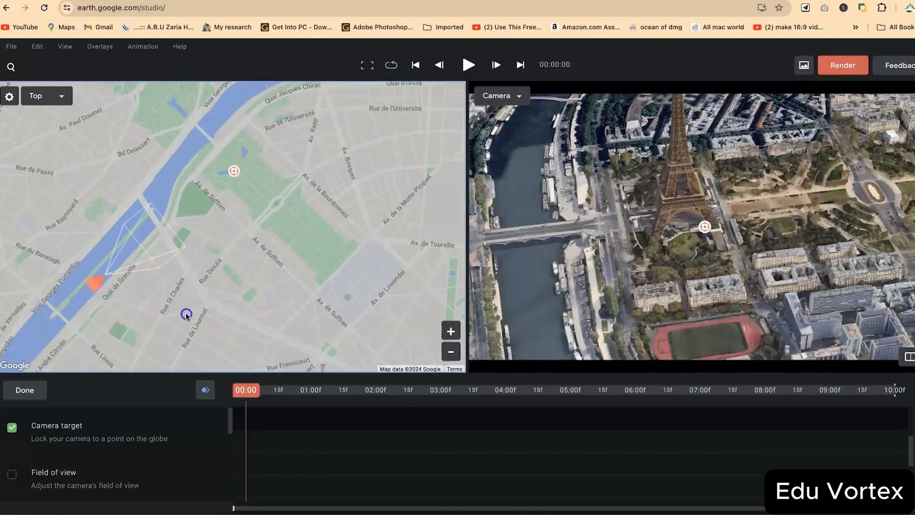
mouse_move(186, 314)
left_mouse_down()
mouse_move(237, 308)
mouse_move(384, 200)
mouse_move(372, 235)
mouse_move(274, 310)
mouse_move(210, 295)
mouse_move(126, 307)
mouse_move(67, 265)
mouse_move(51, 235)
left_mouse_up()
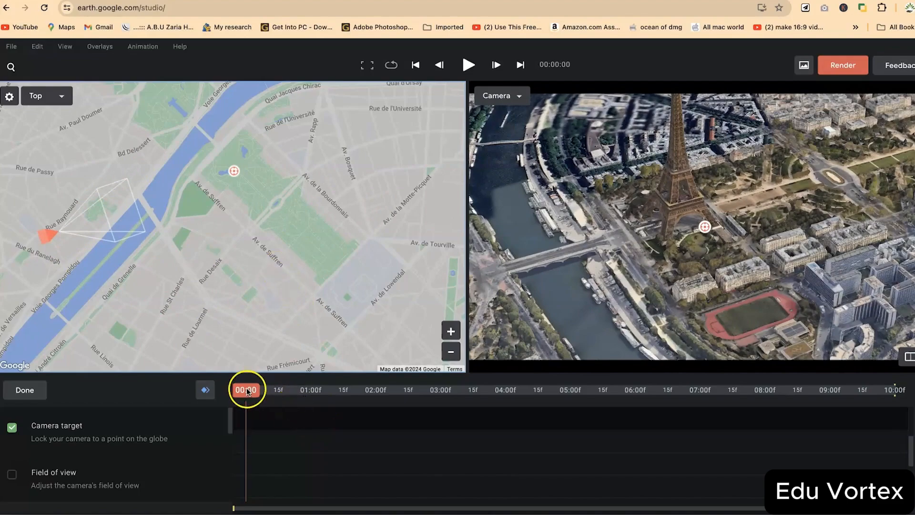
With the playhead at about 2 seconds, move the camera across the river to near Rue du Ranelagh on the top map
mouse_move(247, 388)
left_mouse_down()
mouse_move(362, 390)
mouse_move(247, 392)
left_mouse_up()
left_click_drag(333, 397, 355, 396)
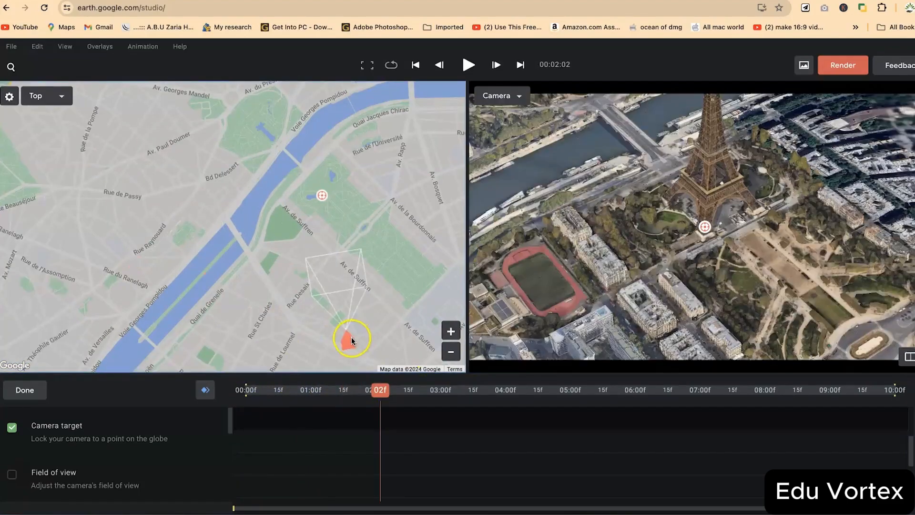
left_click(347, 339)
left_click_drag(347, 340, 208, 299)
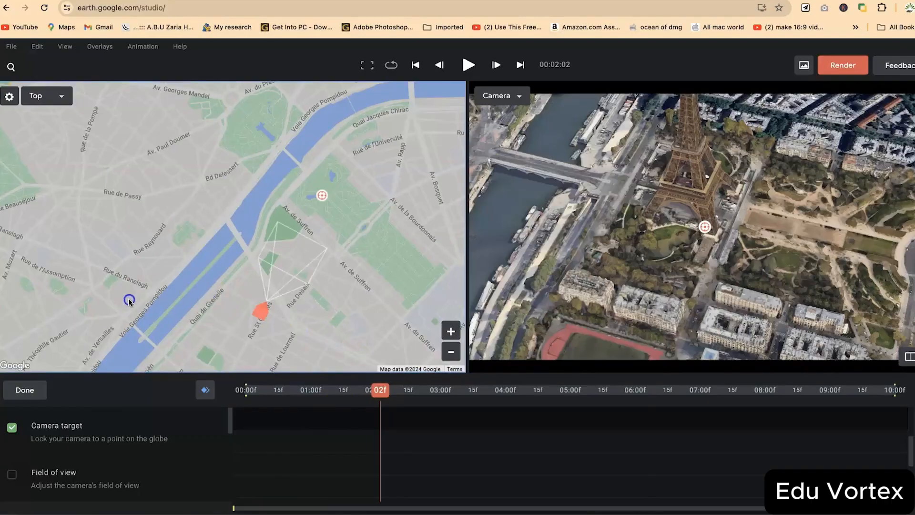
left_click_drag(129, 301, 128, 302)
Return the playhead to 00:00, finish adding attributes and set keyframes for all attributes there
left_click_drag(384, 394, 101, 403)
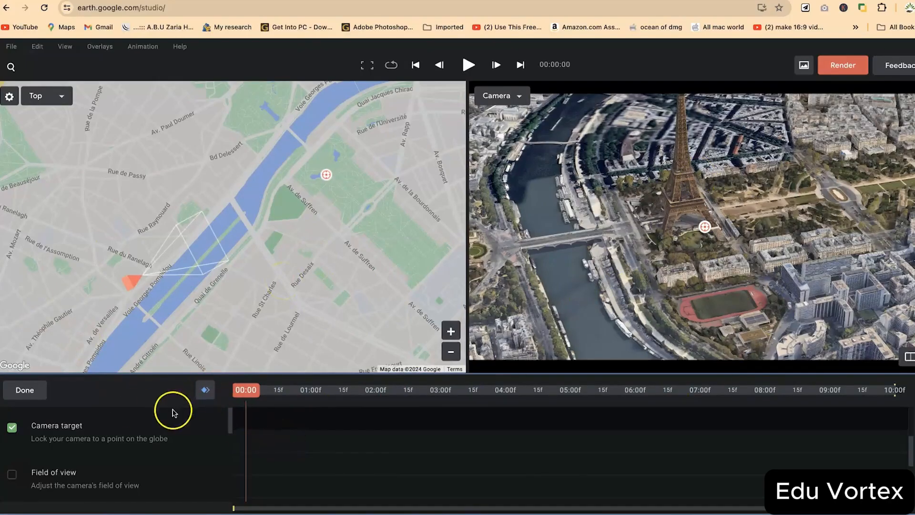
left_click(30, 388)
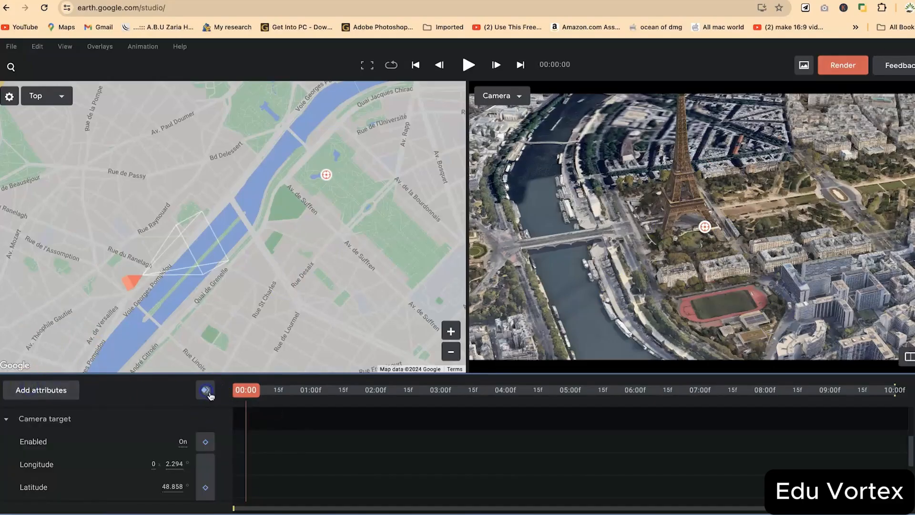
left_click(207, 392)
Try moving the camera target south to near Rue Desaix at 00:00, then scrub to about 1 second
left_click_drag(244, 382, 298, 397)
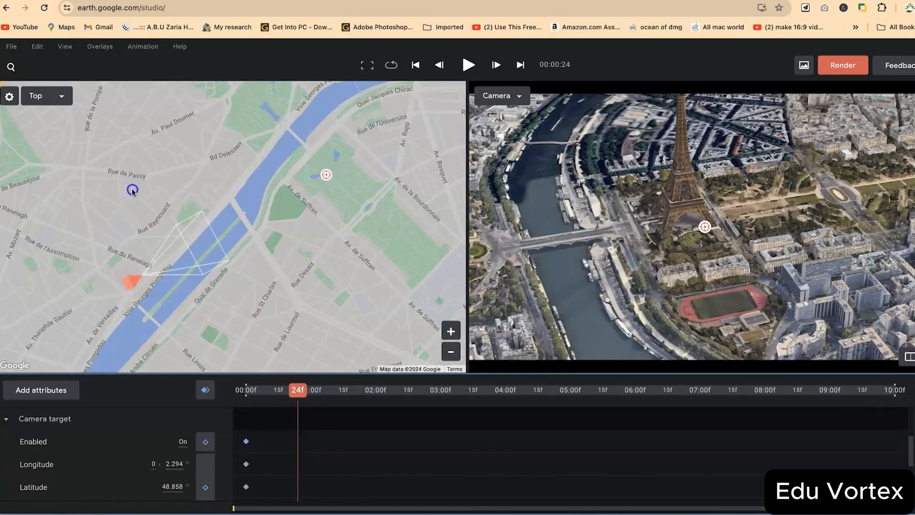
left_click_drag(297, 390, 233, 403)
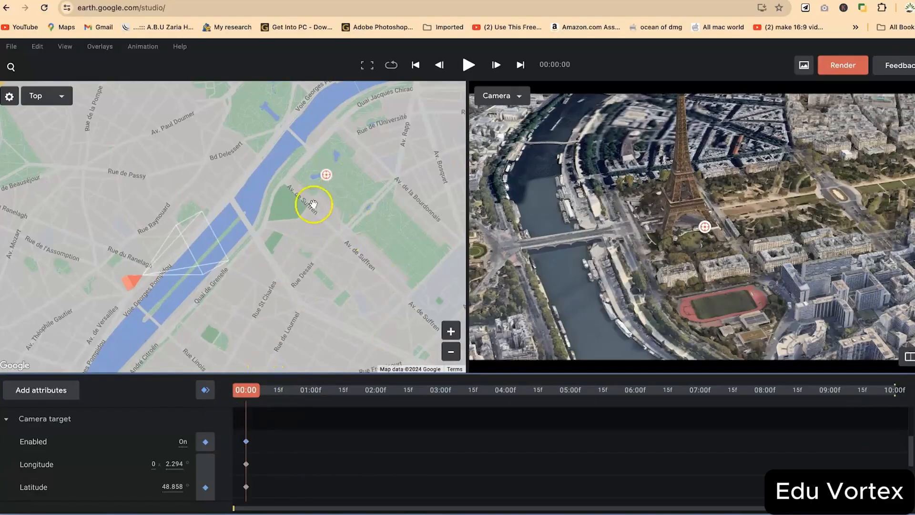
left_click_drag(327, 180, 319, 261)
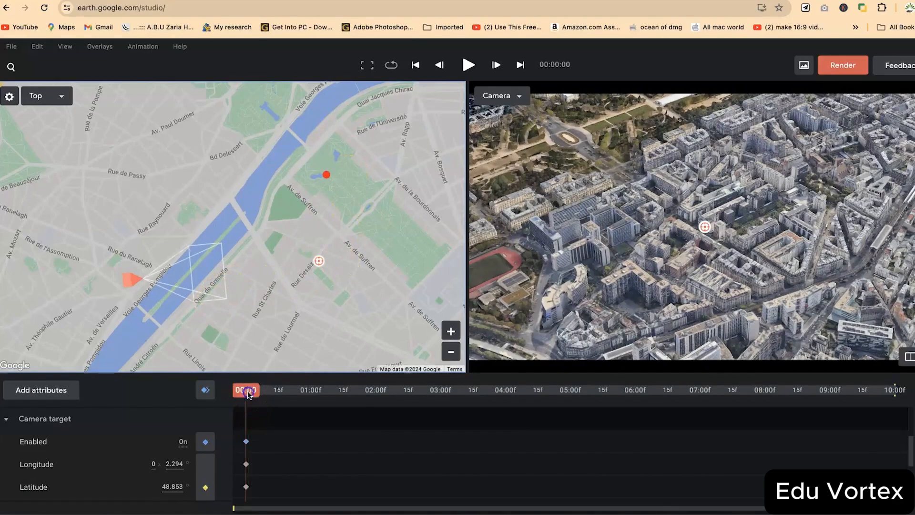
left_click_drag(248, 393, 313, 389)
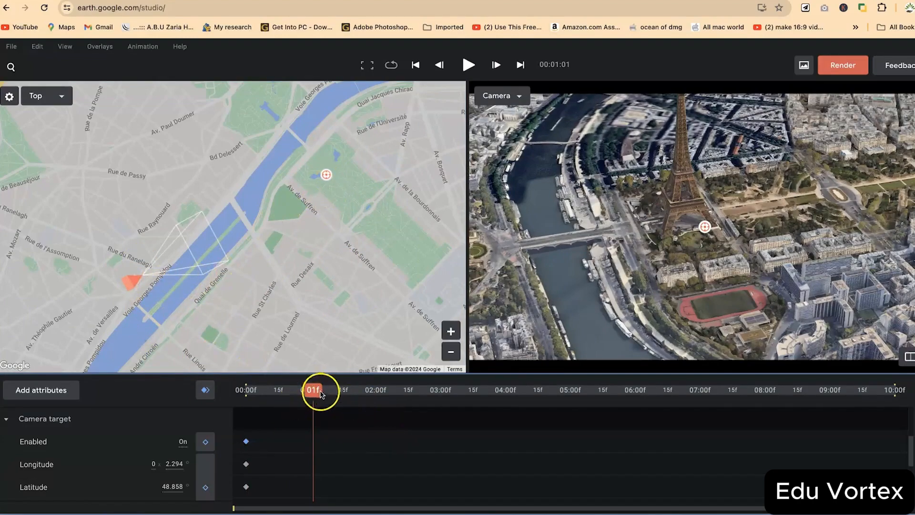
At 2 seconds, move the camera to the southeast end of the park and the camera target to the river behind the tower
left_click_drag(316, 400, 378, 401)
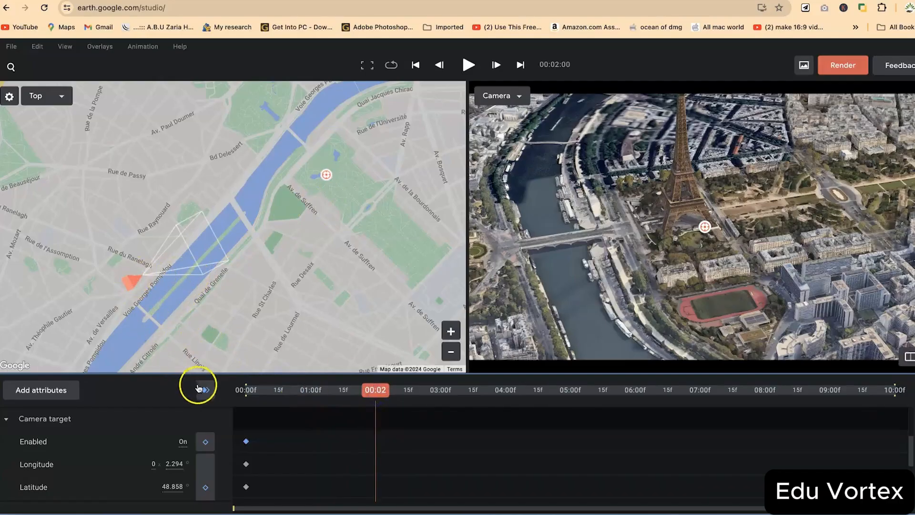
mouse_move(135, 280)
left_mouse_down()
mouse_move(347, 333)
mouse_move(428, 244)
left_mouse_up()
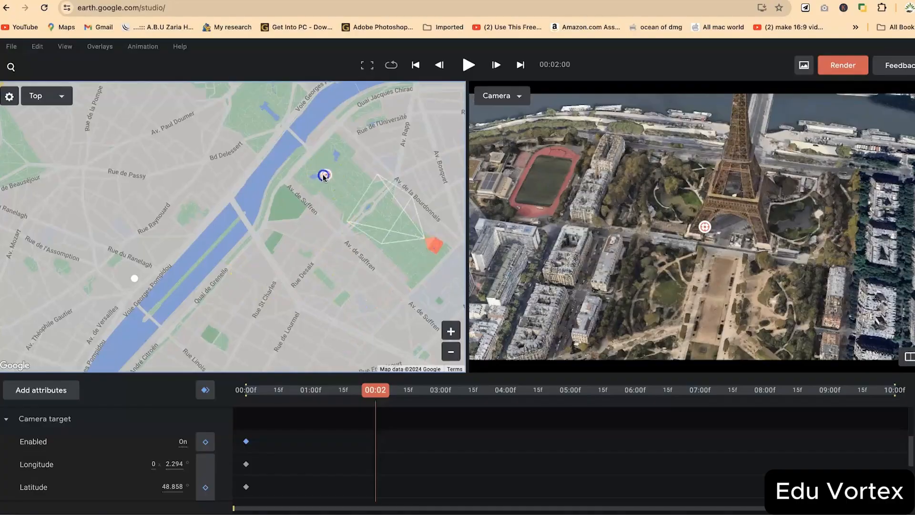
left_click_drag(323, 177, 317, 142)
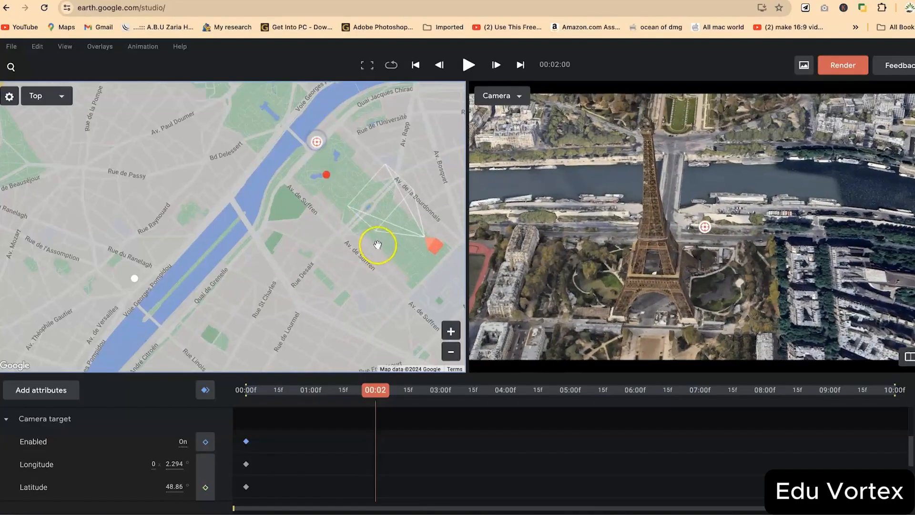
Nudge the camera slightly northwest, set keyframes for all attributes at 2 seconds and preview the motion from 00:00
left_click_drag(430, 244, 418, 235)
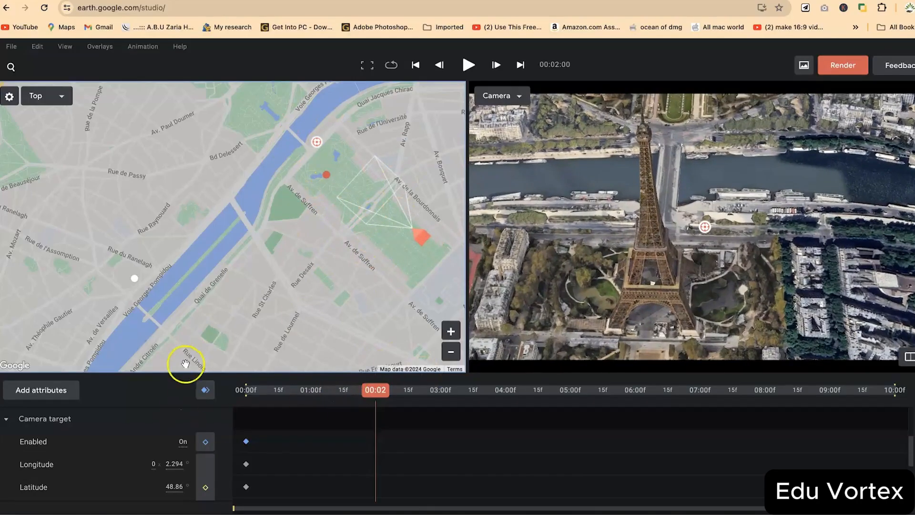
left_click(205, 389)
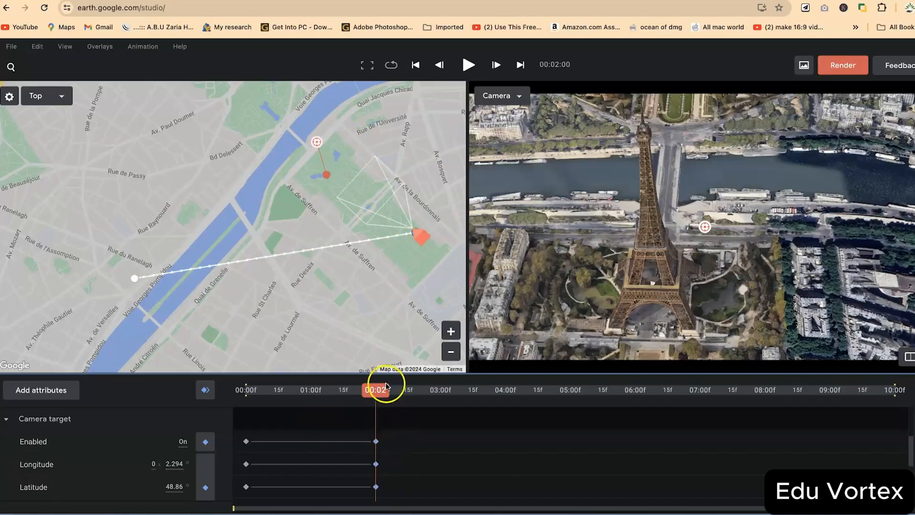
left_click_drag(382, 388, 232, 407)
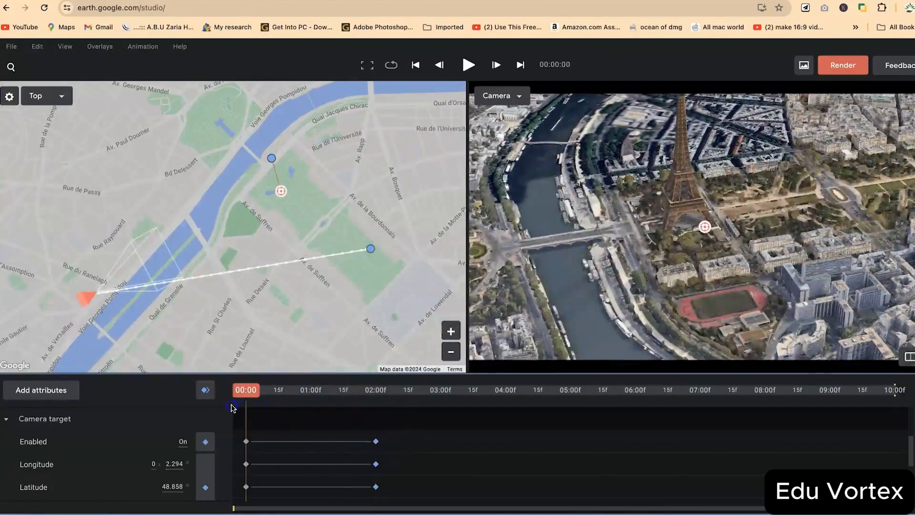
key("space")
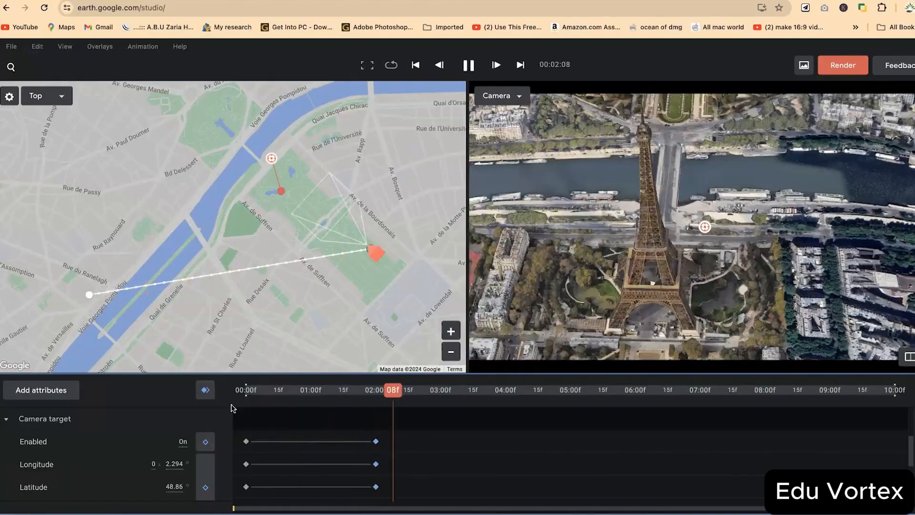
key("space")
left_click_drag(402, 389, 126, 396)
key("space")
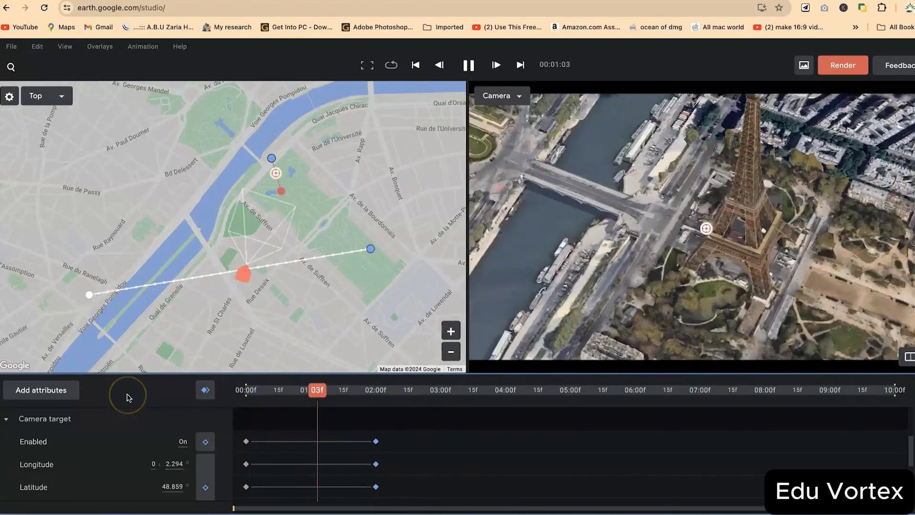
key("space")
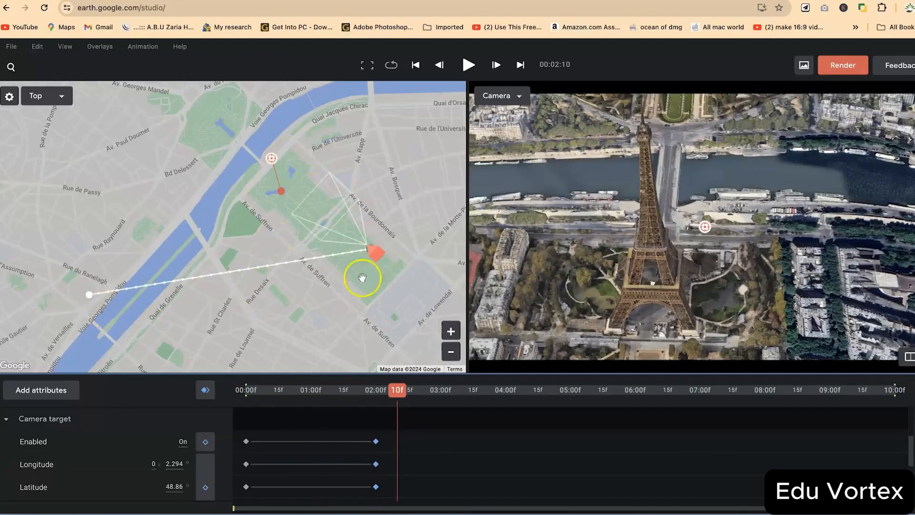
Try moving the camera back across the river to near Rue du Ranelagh at 02:10 without keyframing, and replay from 00:00
mouse_move(367, 257)
left_mouse_down()
mouse_move(134, 322)
mouse_move(99, 351)
mouse_move(112, 321)
mouse_move(87, 293)
mouse_move(51, 286)
left_mouse_up()
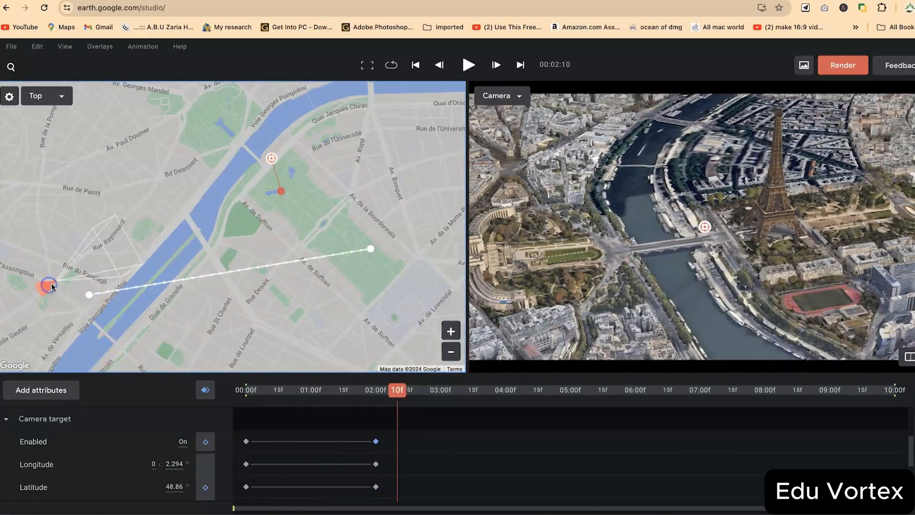
key("space")
key("space")
left_click_drag(443, 393, 163, 401)
left_click(132, 392)
key("space")
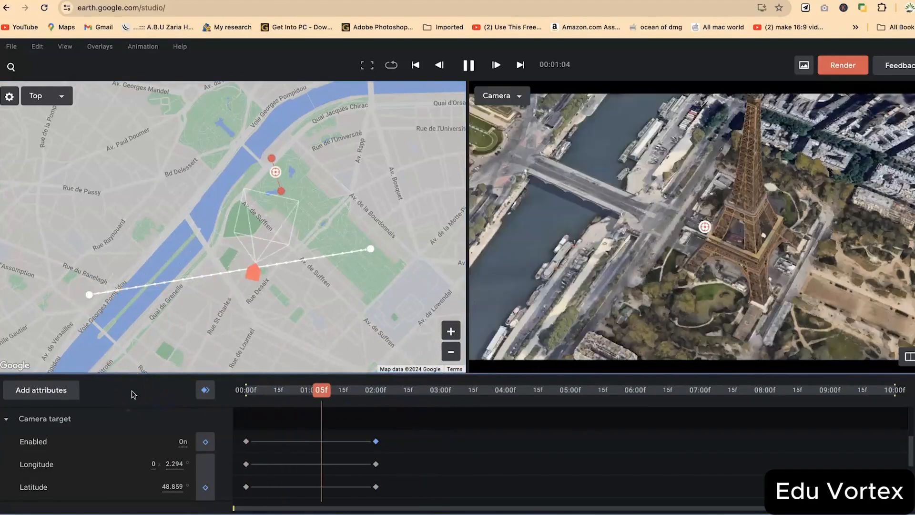
key("space")
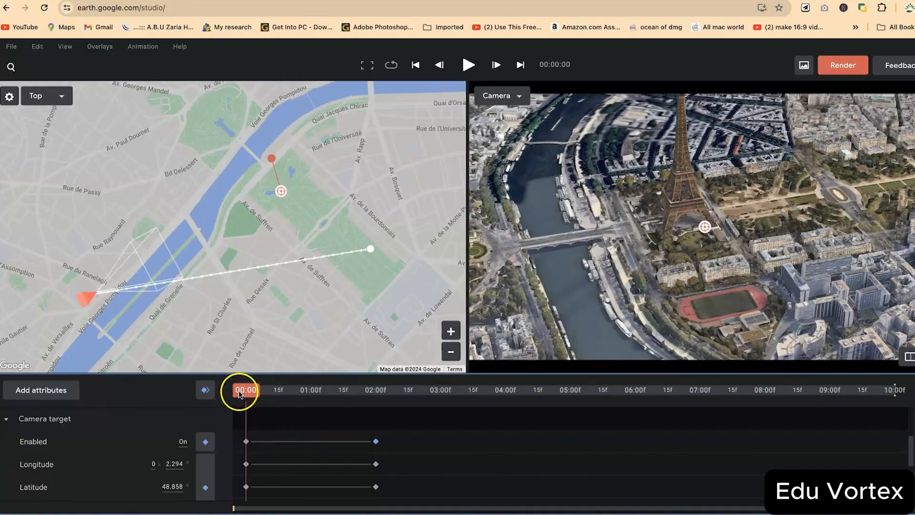
Set keyframes for all attributes at 01:01 and bend the camera path by moving its point southeast to Av. de Suffren
mouse_move(240, 393)
left_mouse_down()
mouse_move(306, 399)
mouse_move(313, 391)
left_mouse_up()
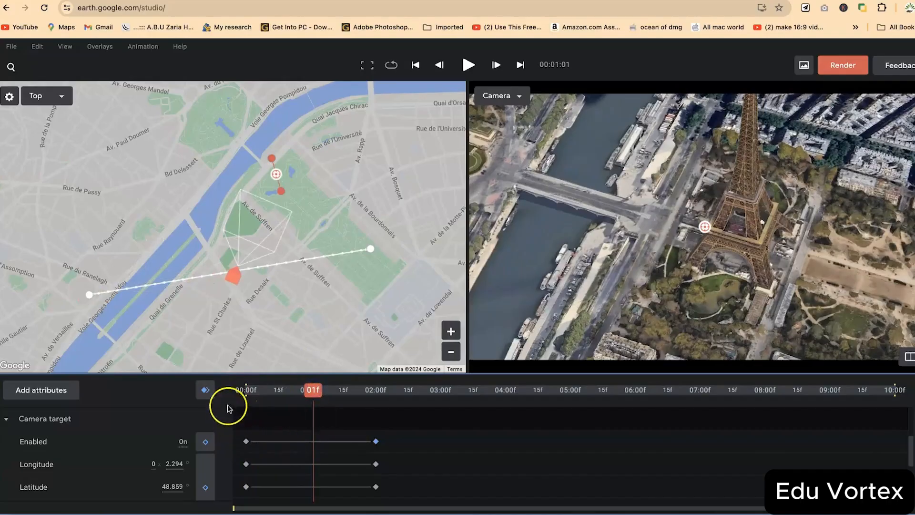
left_click(206, 388)
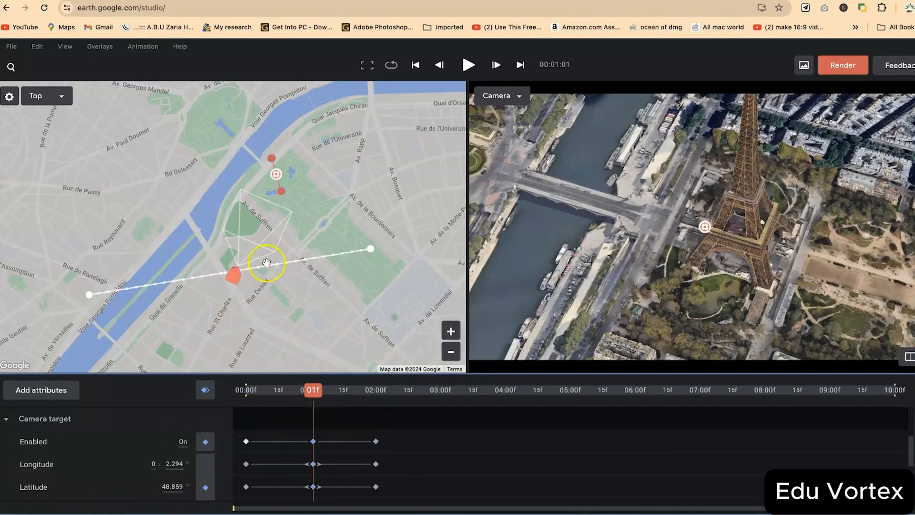
left_click_drag(234, 279, 343, 281)
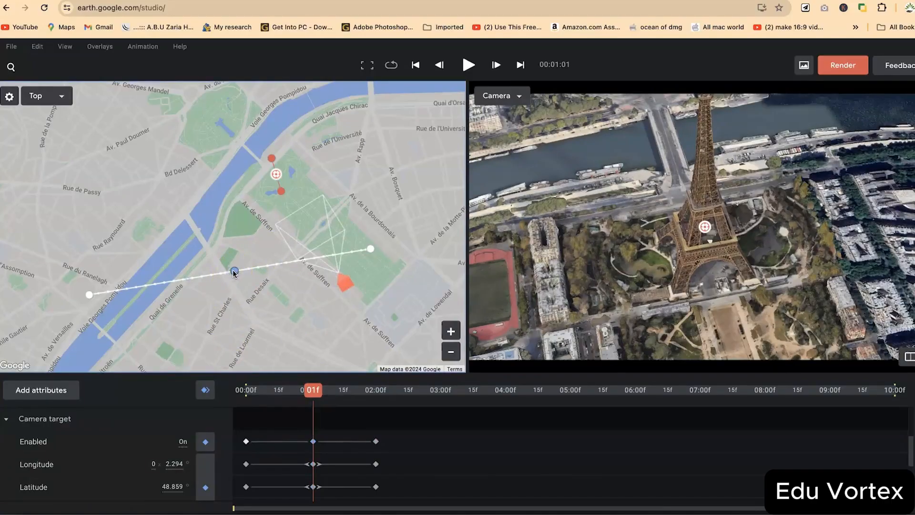
left_click_drag(236, 275, 363, 309)
left_click(301, 282)
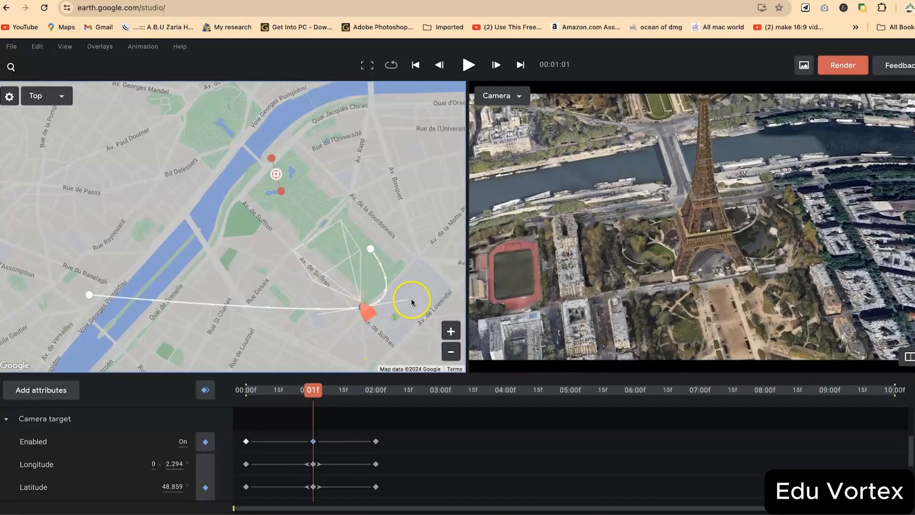
mouse_move(409, 301)
left_mouse_down()
mouse_move(421, 285)
mouse_move(395, 301)
mouse_move(410, 288)
left_mouse_up()
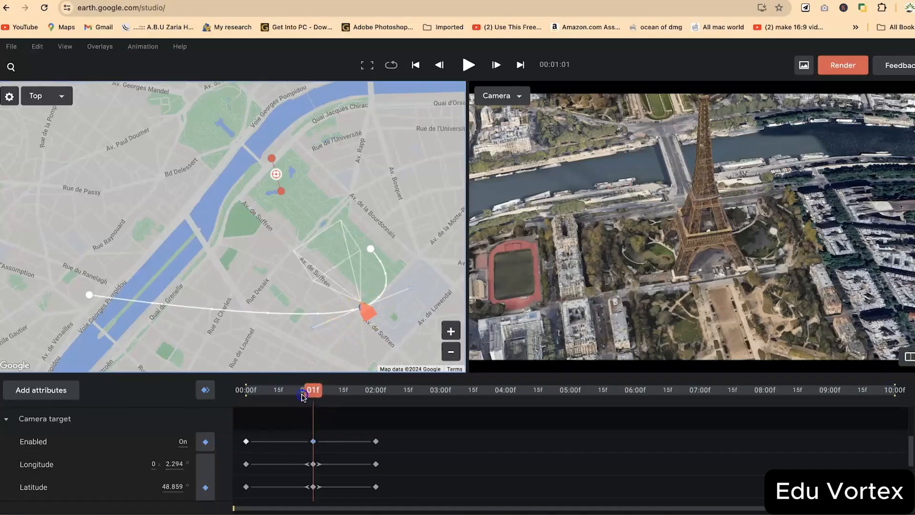
Set keyframes for all attributes at 00:16 and shift that camera path point slightly southeast, near Rue de Lourmel
left_click_drag(303, 396, 281, 392)
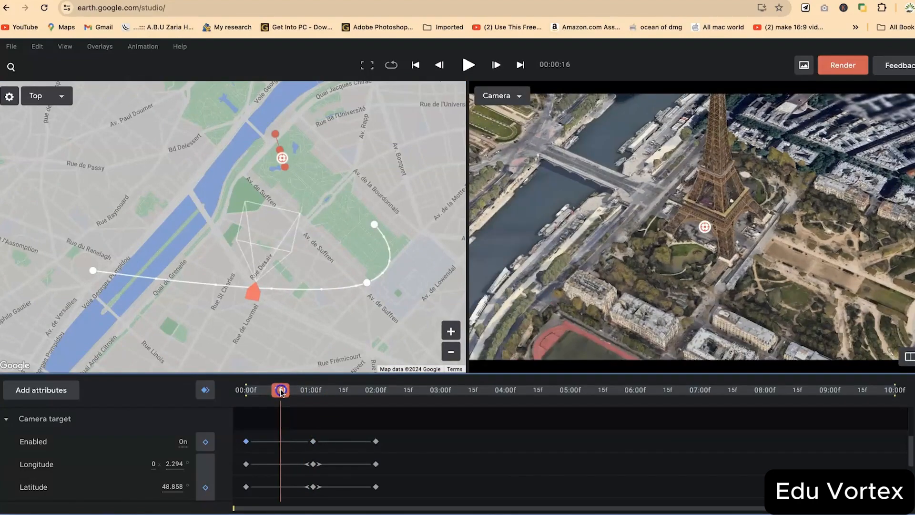
left_click(204, 389)
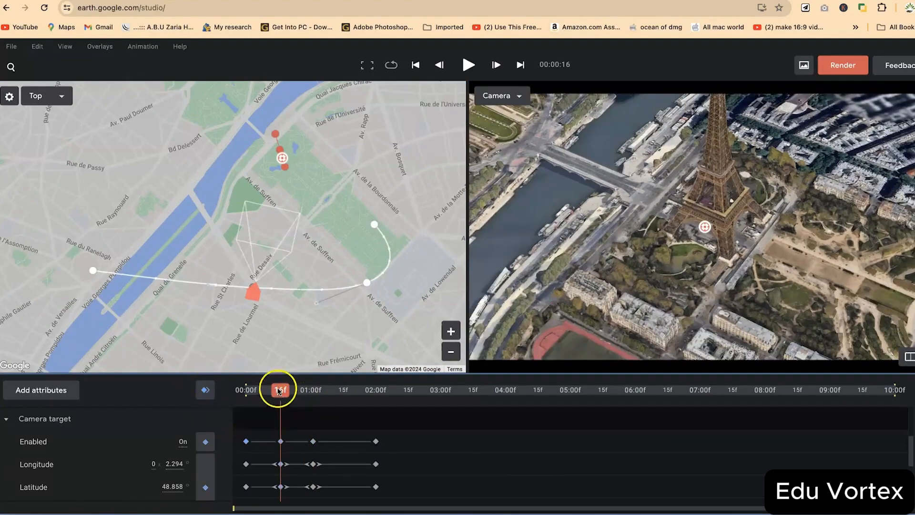
left_click_drag(232, 292, 194, 284)
left_click_drag(253, 287, 266, 299)
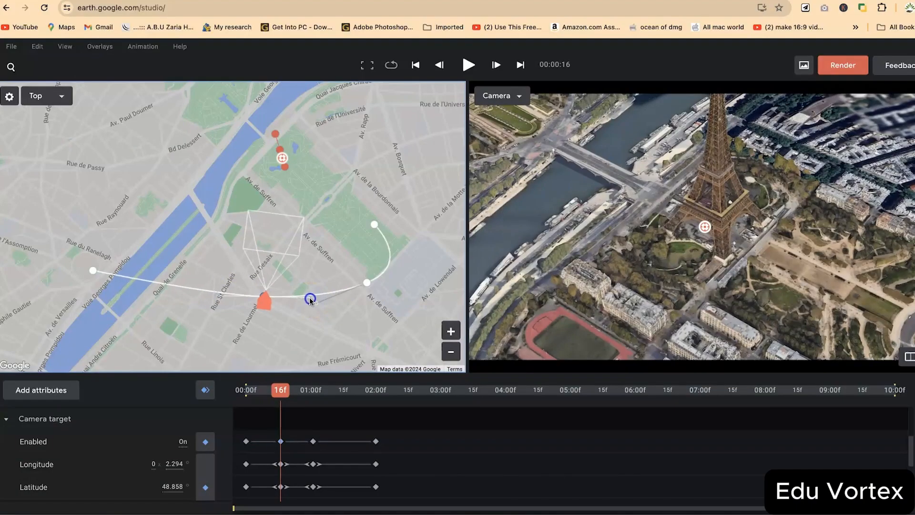
mouse_move(265, 307)
left_mouse_down()
mouse_move(115, 275)
mouse_move(152, 287)
mouse_move(101, 281)
left_mouse_up()
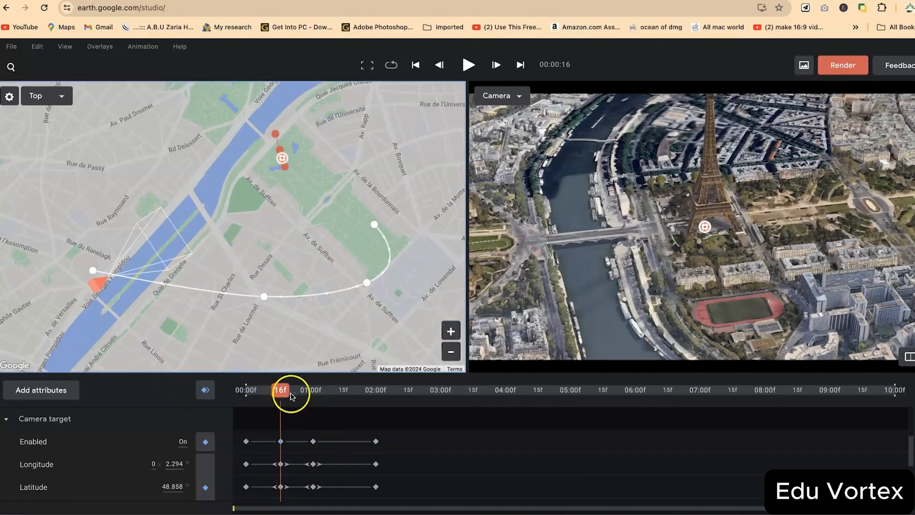
Play the animation repeatedly from 00:00 to check the camera's motion along the curved path
left_click(237, 381)
key("space")
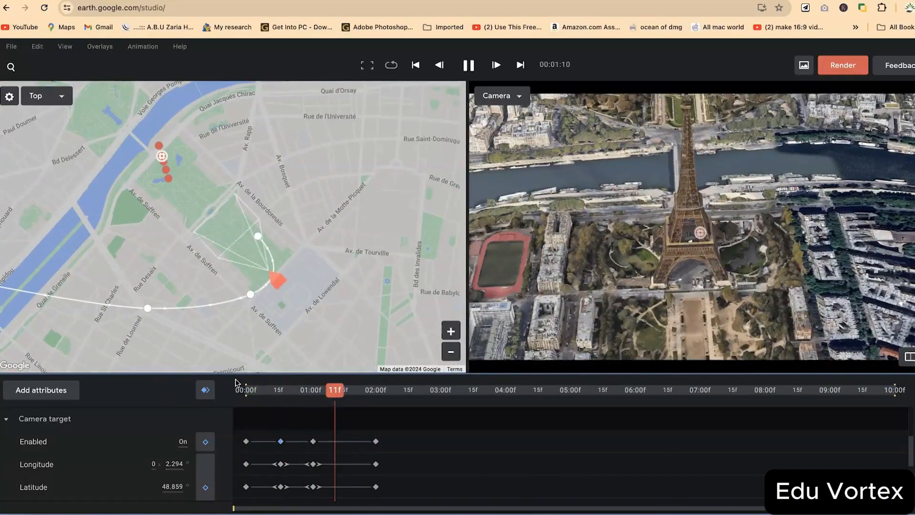
key("space")
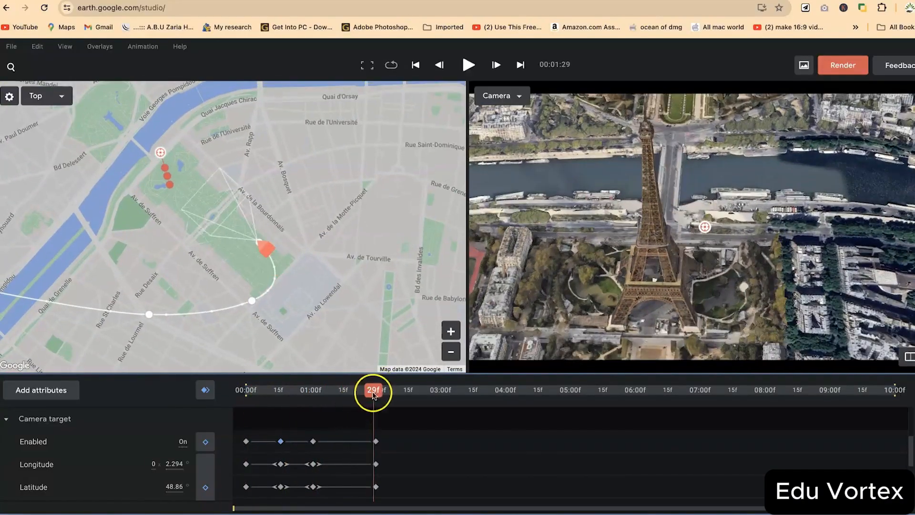
left_click_drag(373, 392, 64, 423)
key("space")
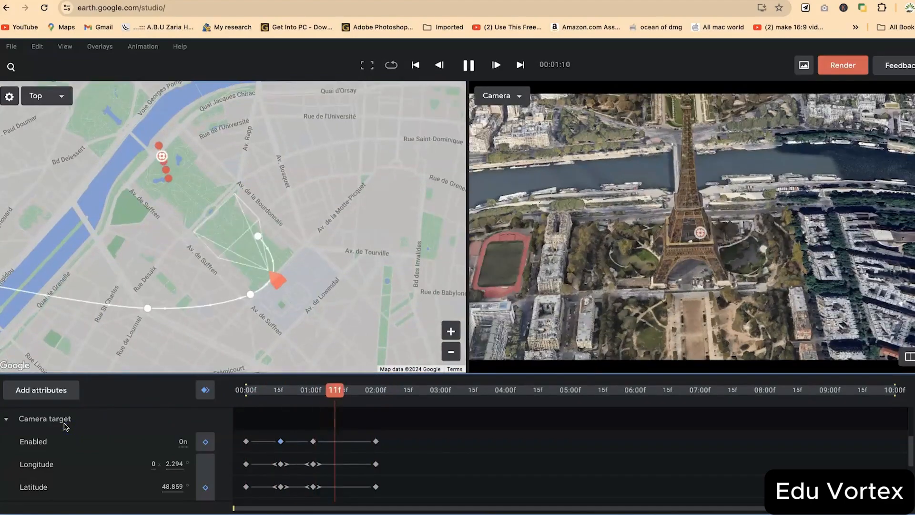
left_click(425, 390)
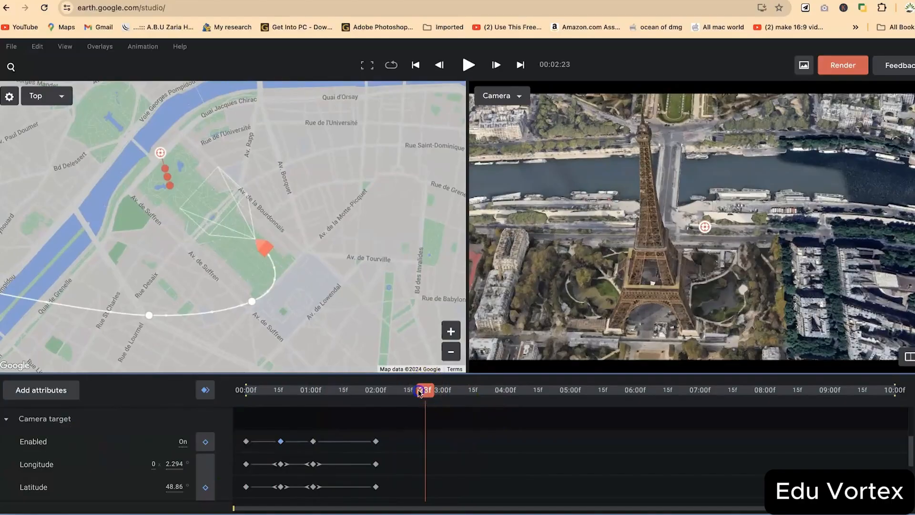
left_click_drag(419, 392, 171, 419)
key("space")
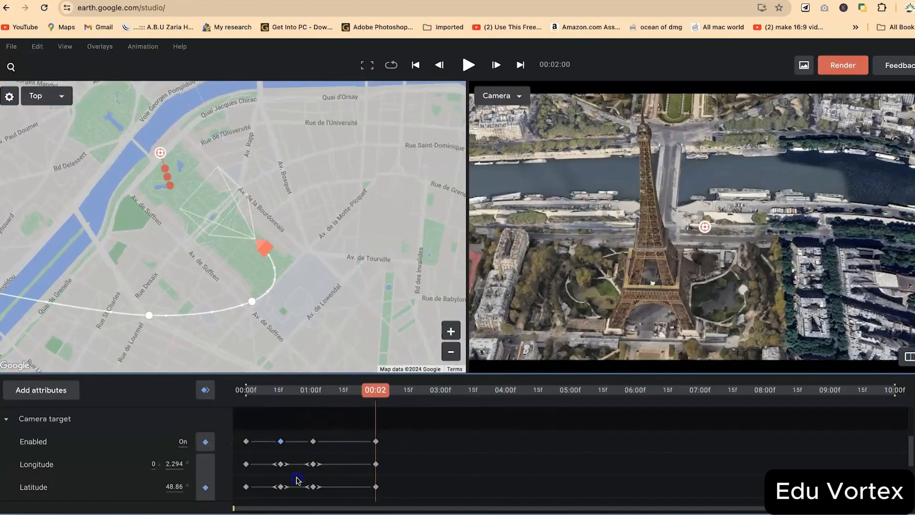
Apply Auto ease to the camera target keyframes at 00:16 and 01:01 and preview the animation from 00:00
left_click_drag(334, 429, 312, 460)
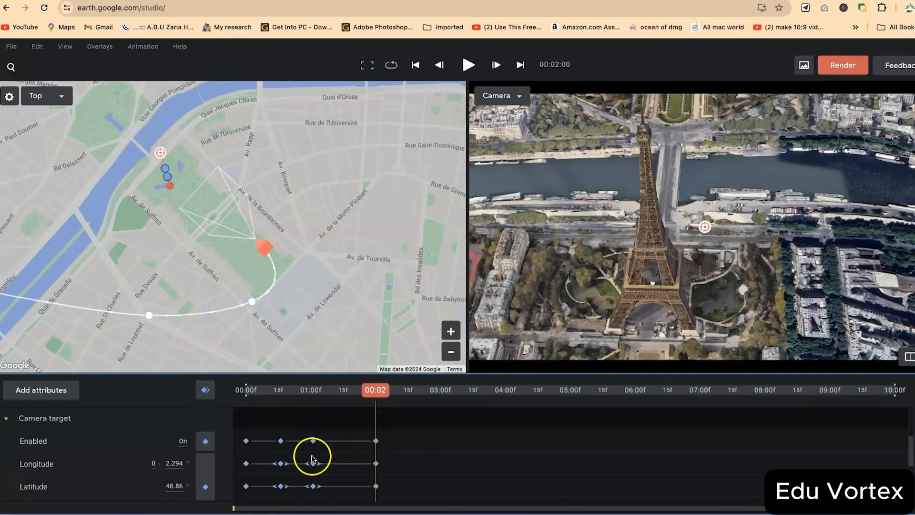
right_click(314, 442)
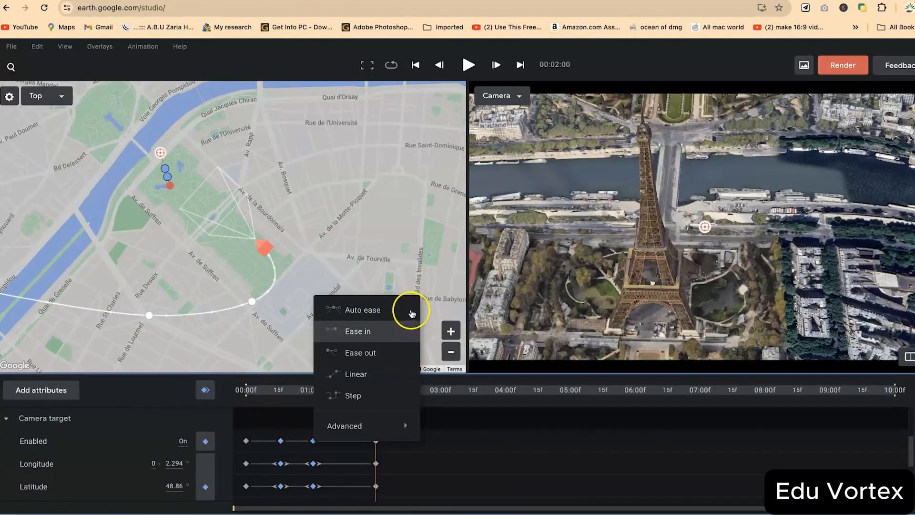
left_click(375, 392)
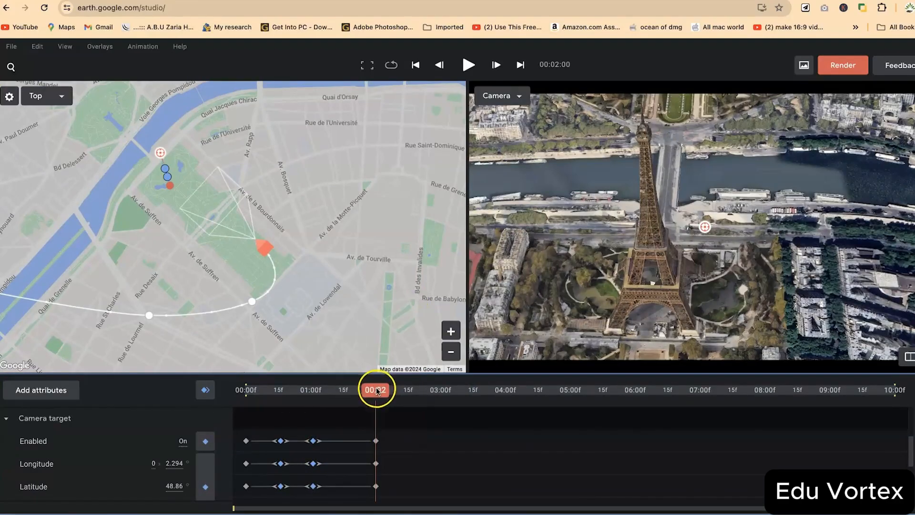
left_click(245, 408)
key("space")
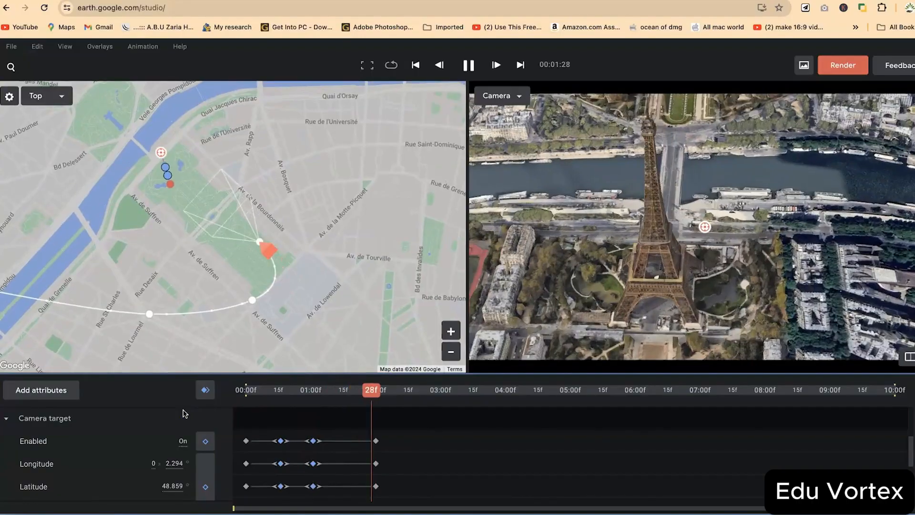
key("space")
Apply Auto ease to the keyframes at 2 seconds and replay the last part of the move
left_click_drag(372, 459, 353, 510)
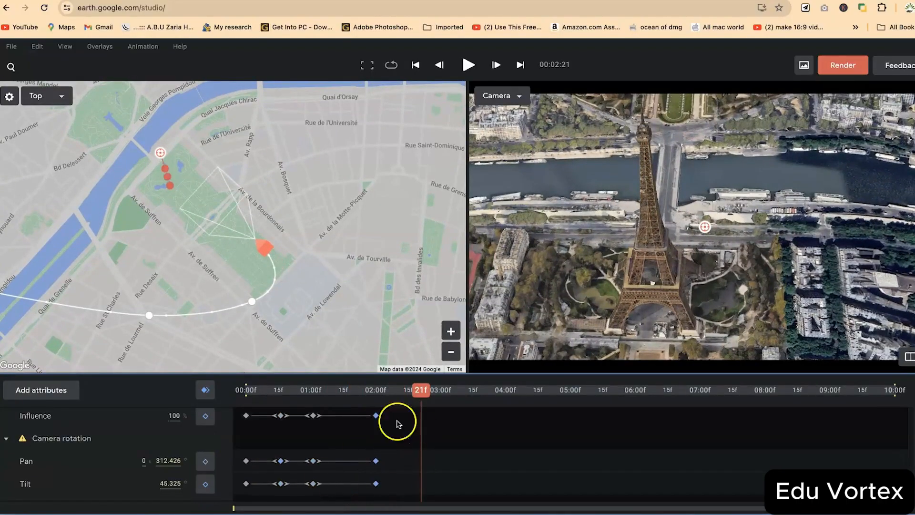
right_click(375, 418)
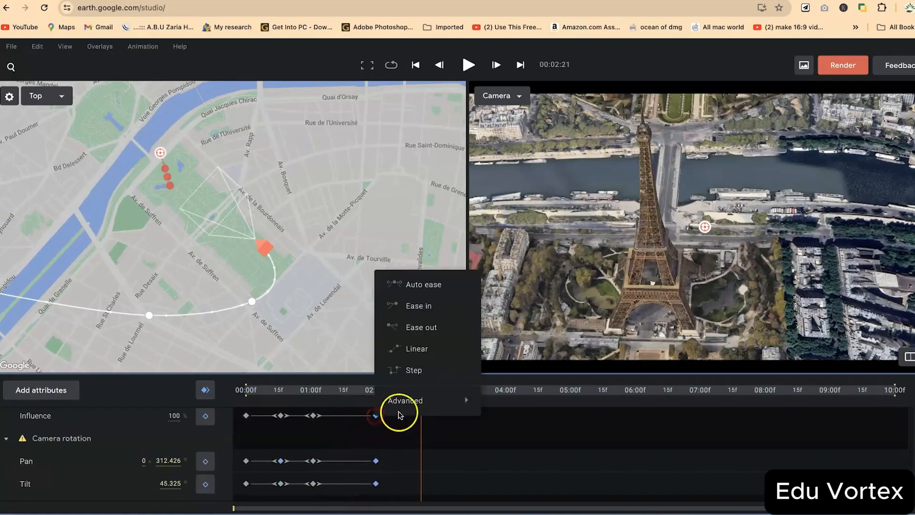
left_click(445, 283)
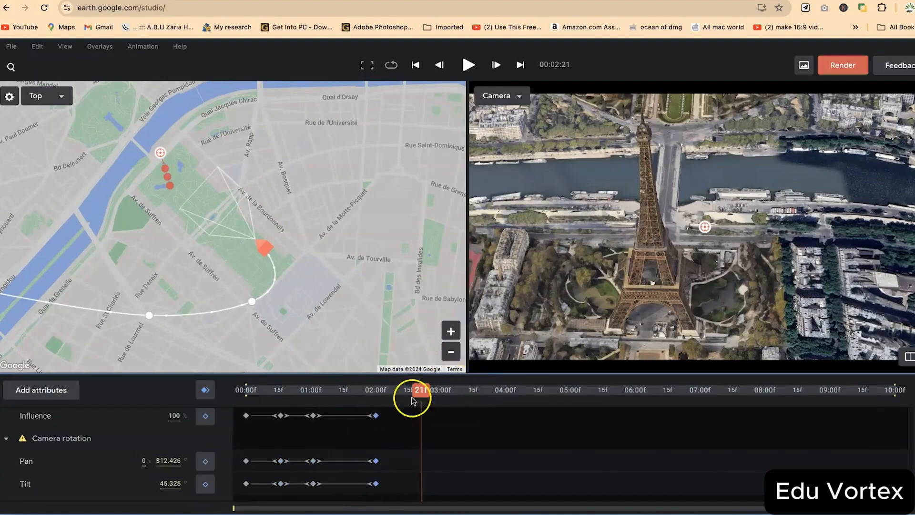
left_click_drag(419, 394, 341, 392)
key("space")
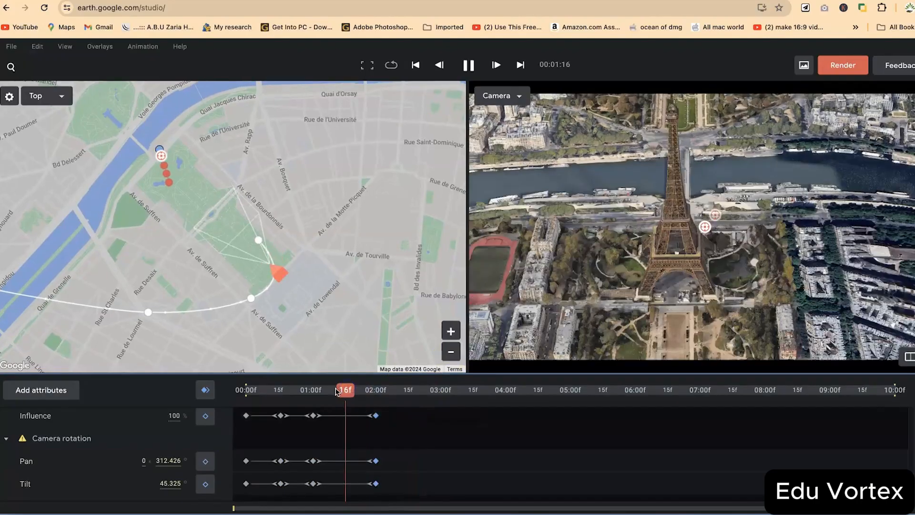
left_click(364, 412)
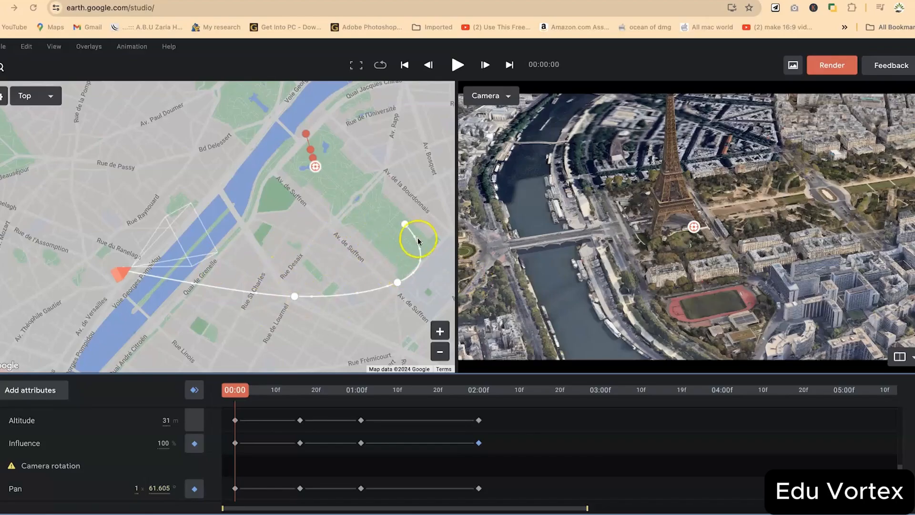
Apply Smooth path to the camera path point near Rue de Lourmel and play the animation from 00:00
left_click(294, 296)
right_click(295, 296)
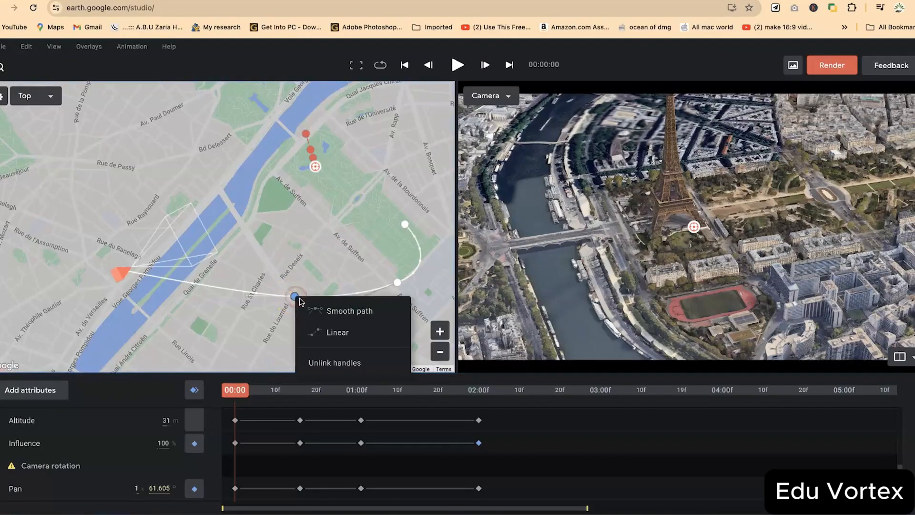
left_click(346, 312)
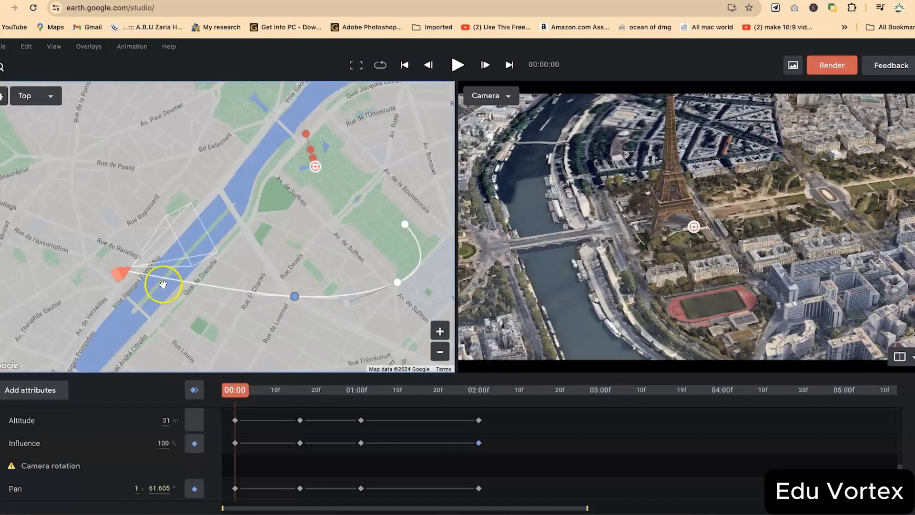
key("space")
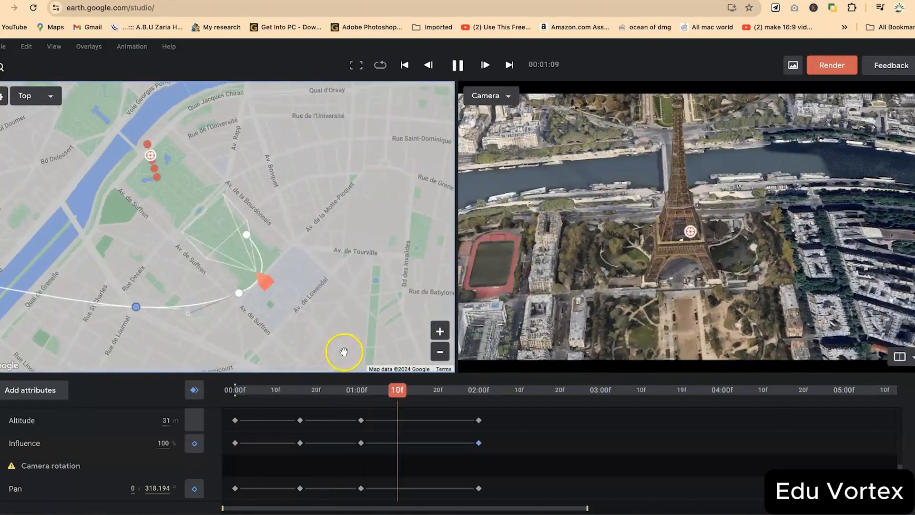
Replay the animation from 00:00 to check the camera's motion along the curved path
key("space")
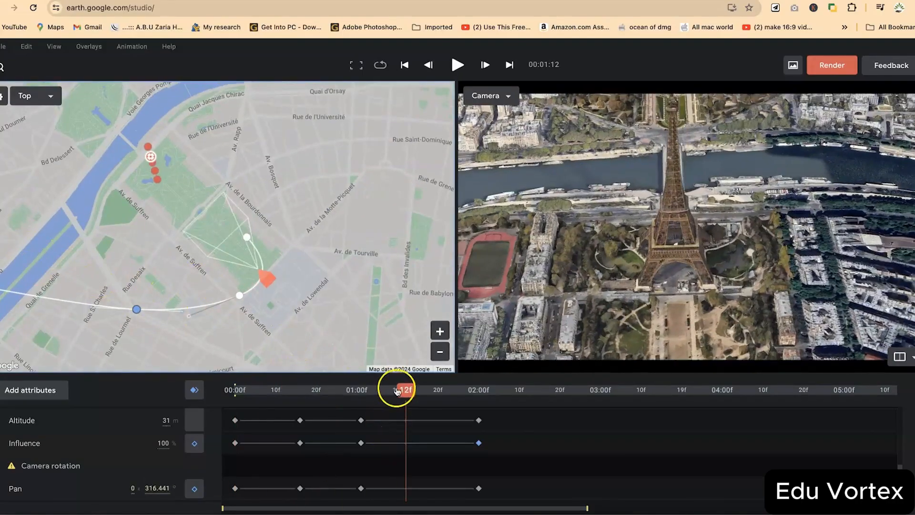
left_click_drag(407, 389, 200, 402)
key("space")
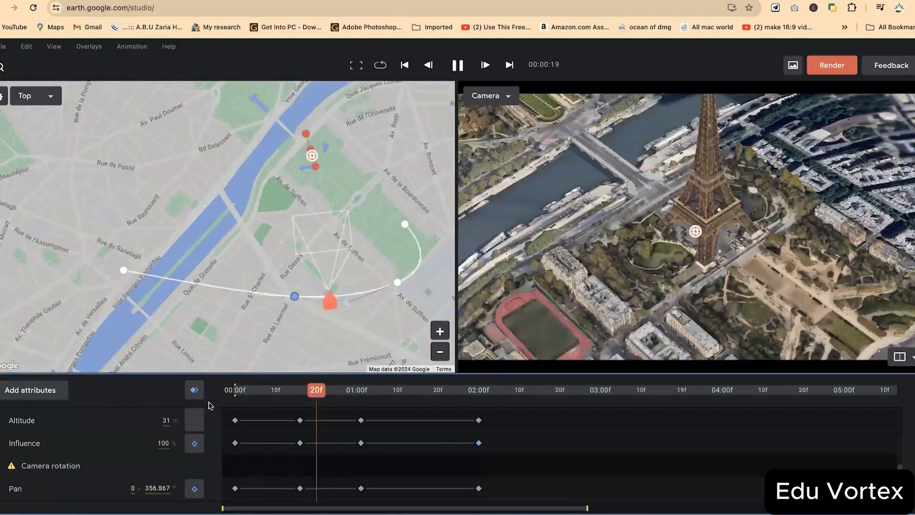
key("space")
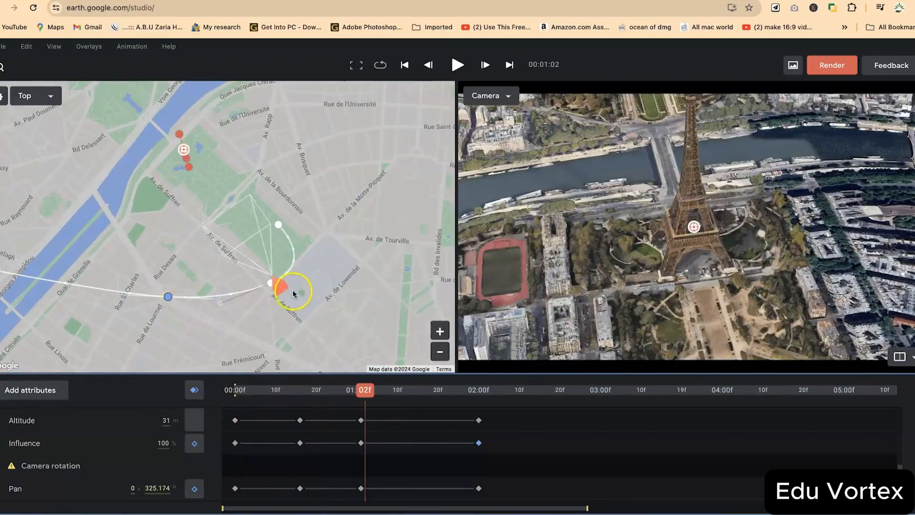
Make the camera path point near Rue de Lourmel linear
left_click(230, 292)
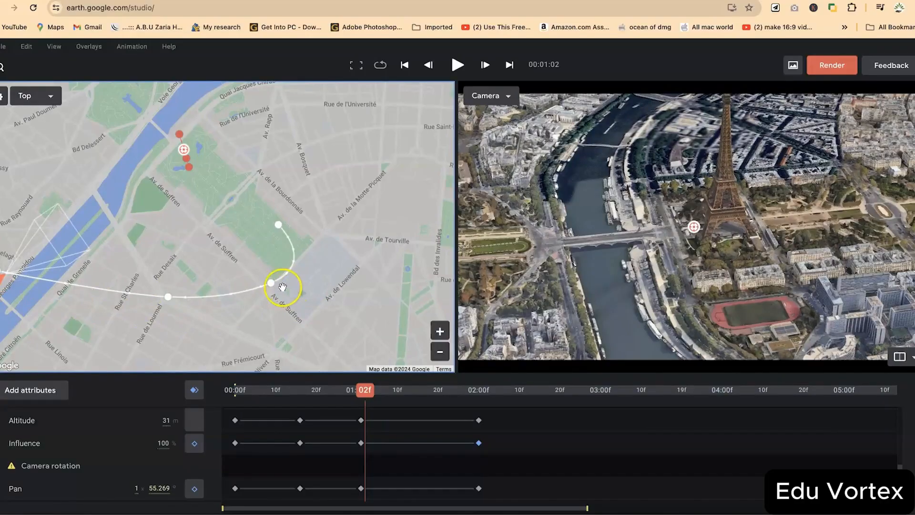
left_click(168, 298)
right_click(168, 299)
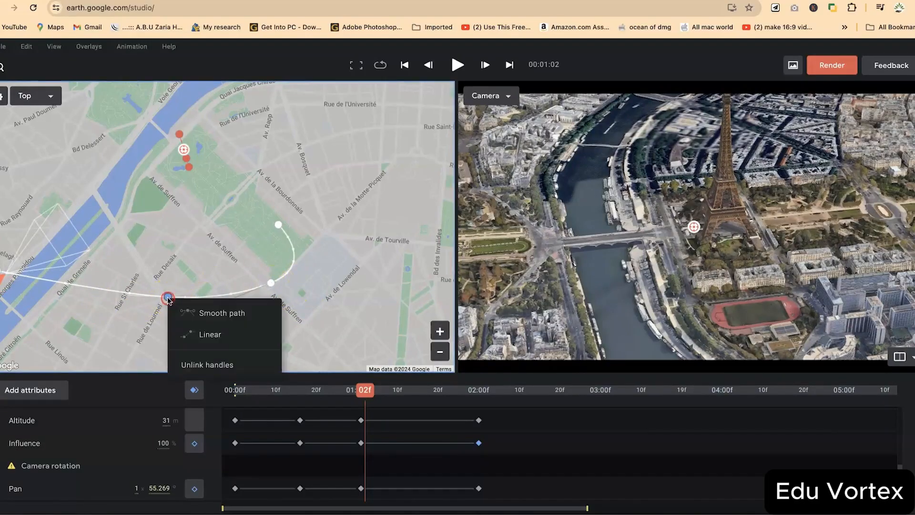
left_click(198, 330)
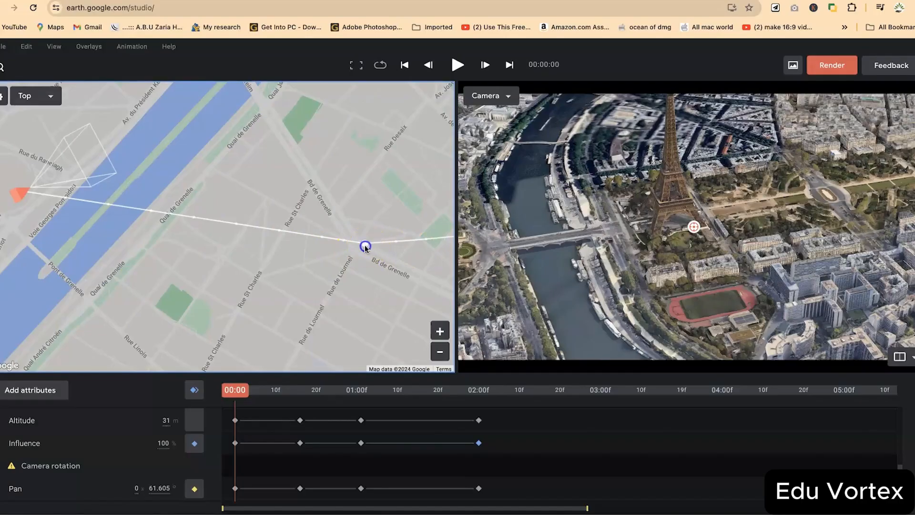
Apply Smooth path to the linear point near Rue de Lourmel and slightly adjust its handle towards Rue St Charles
right_click(365, 246)
left_click(376, 260)
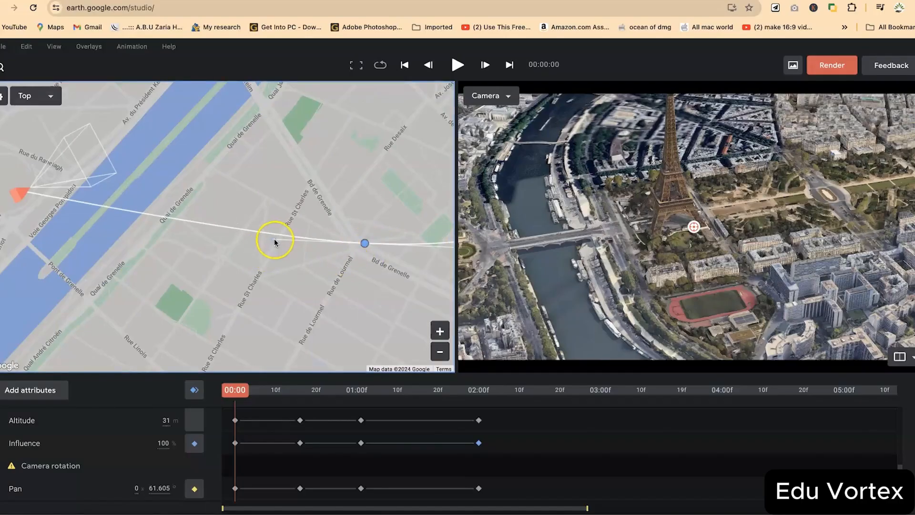
mouse_move(275, 239)
left_mouse_down()
mouse_move(275, 248)
mouse_move(268, 244)
left_mouse_up()
left_click(307, 284)
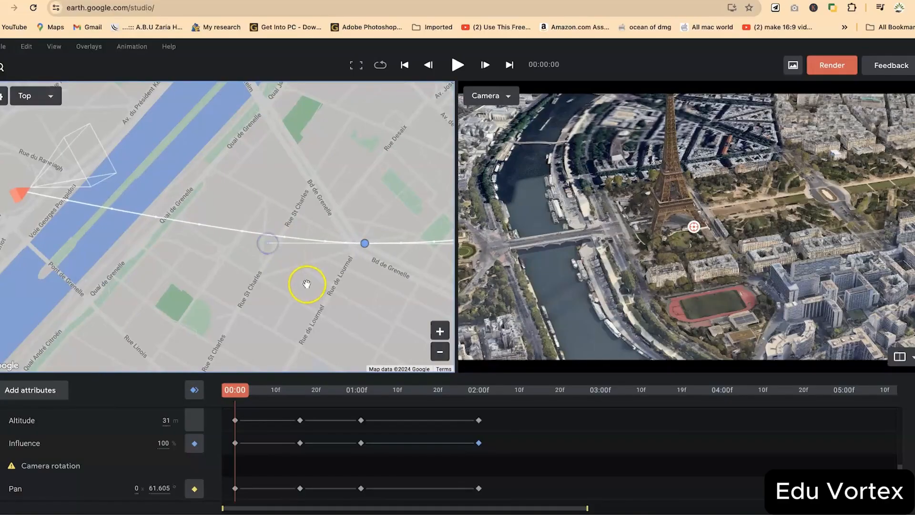
Try unlinking the handles of the point near Rue de Lourmel and pulling one towards Rue Linois, and undo the bend
left_click(439, 351)
left_click(439, 351)
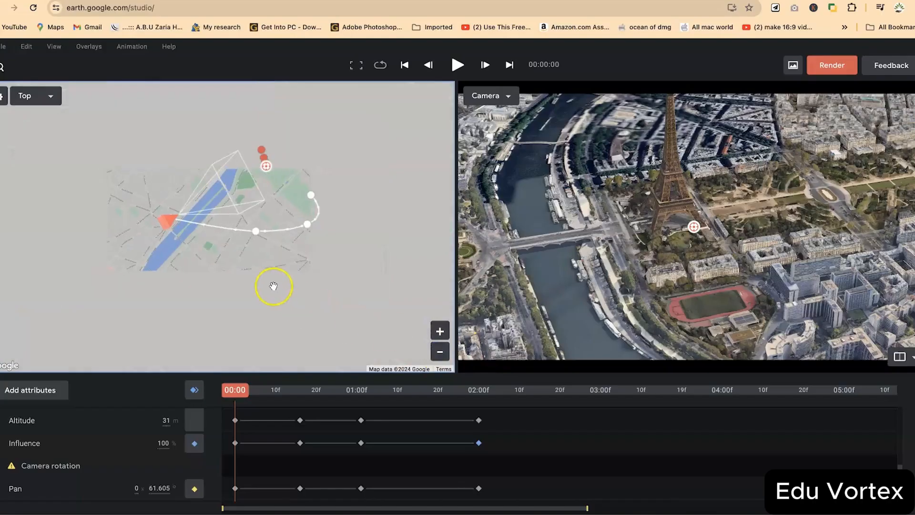
scroll(263, 244, "up", 5)
scroll(219, 229, "down", 2)
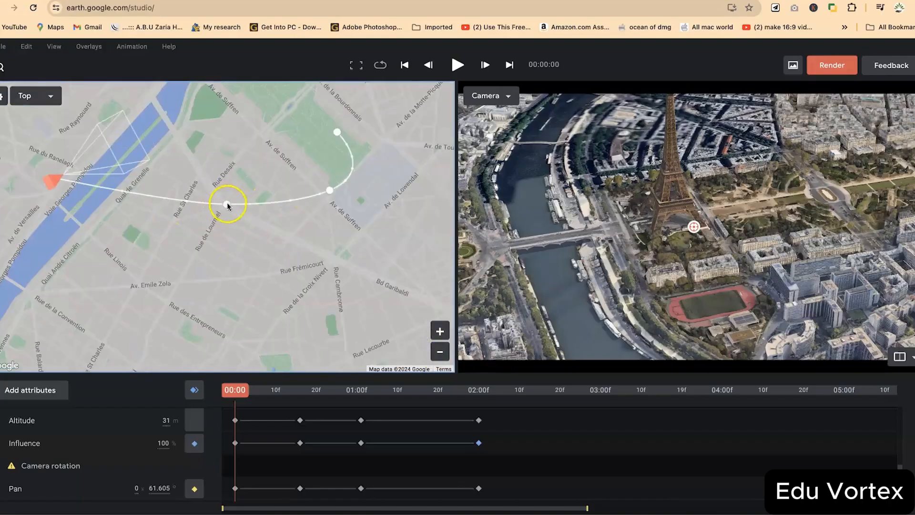
right_click(227, 205)
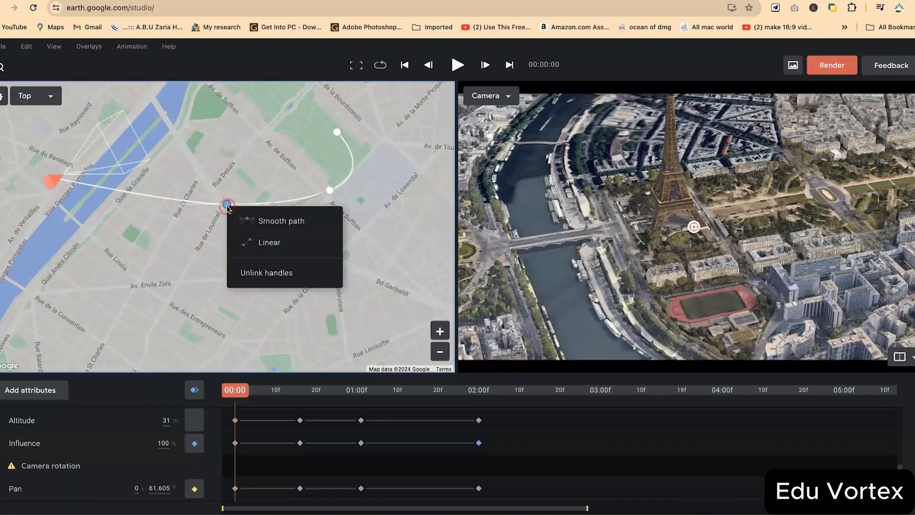
left_click(274, 278)
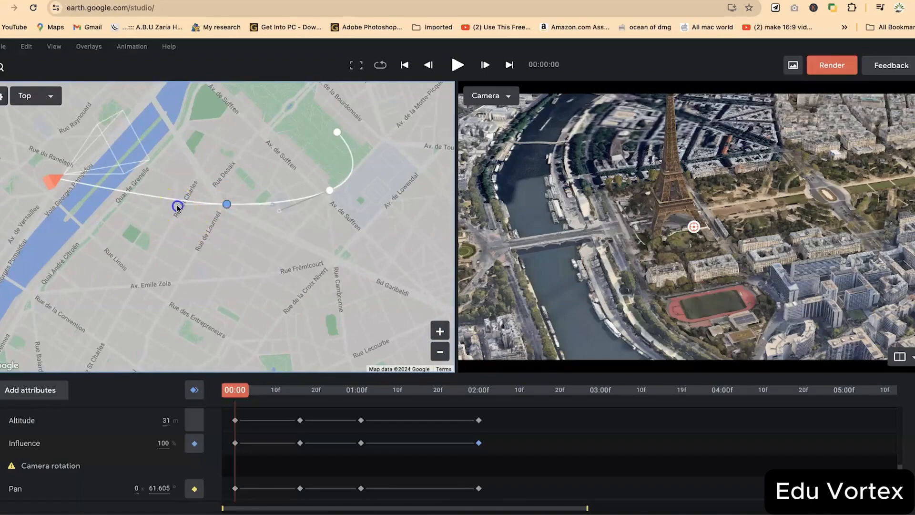
left_click_drag(189, 222, 102, 249)
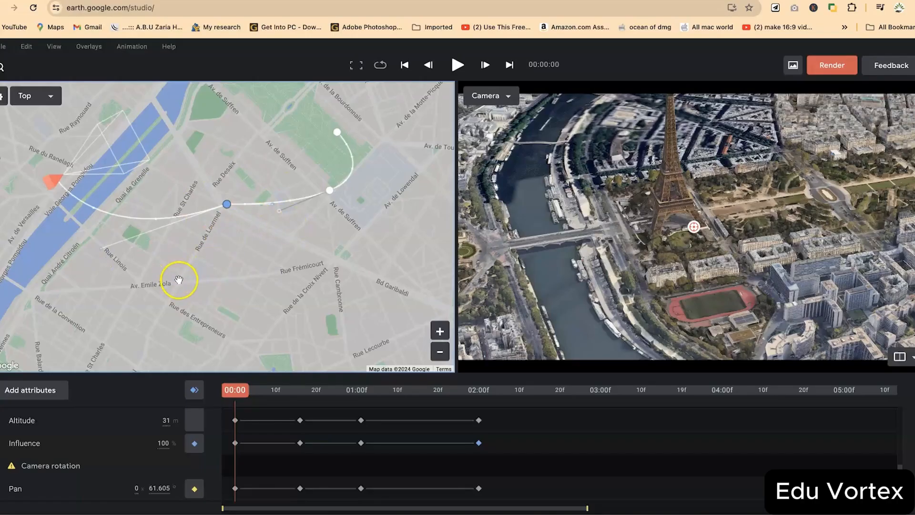
key("super+z")
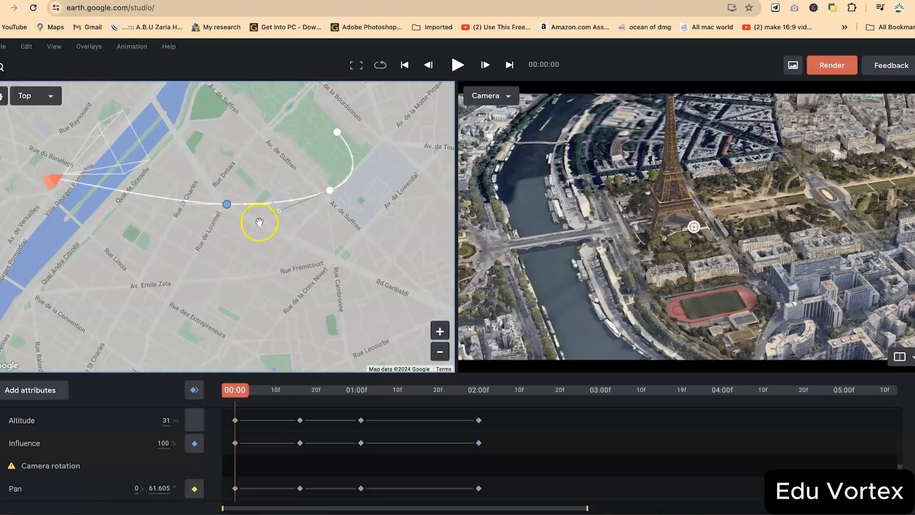
Reapply Smooth path to the camera path point near Rue de Lourmel
right_click(226, 205)
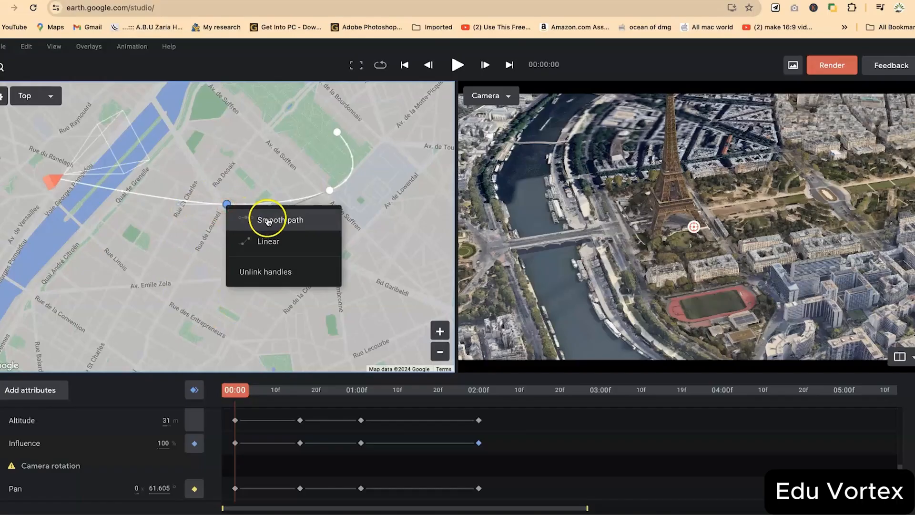
left_click(267, 219)
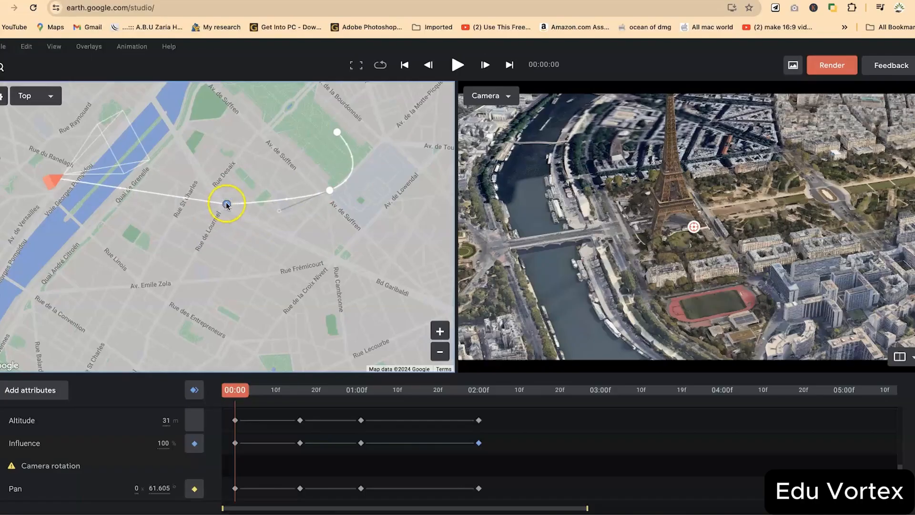
right_click(227, 204)
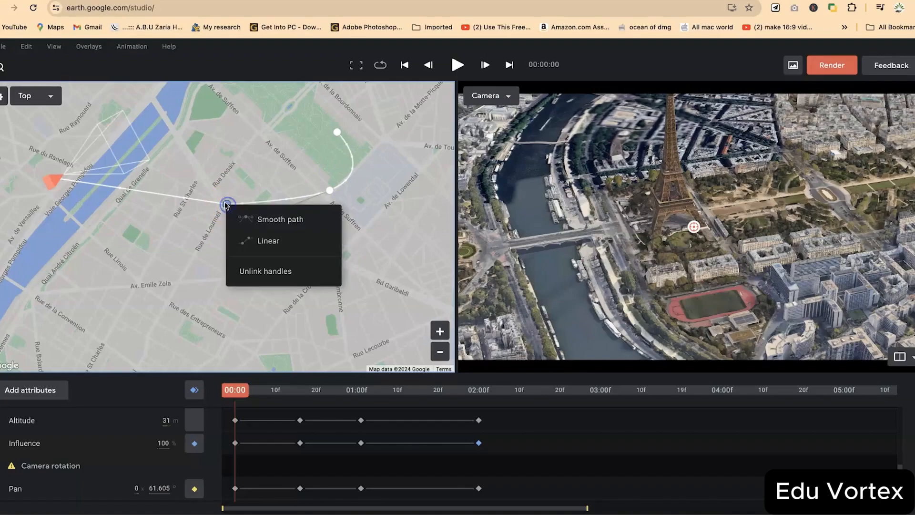
left_click(225, 203)
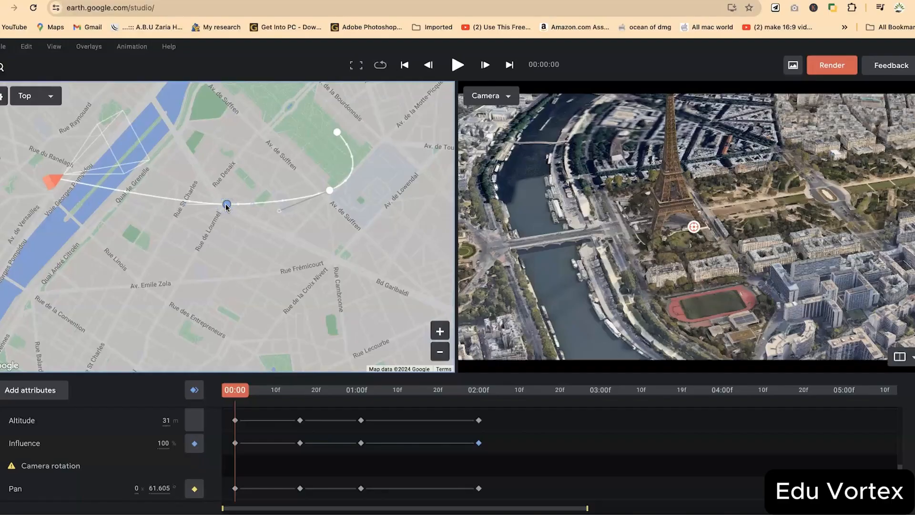
Set the camera target's Influence to 0% at 00:00
scroll(266, 465, "down", 1)
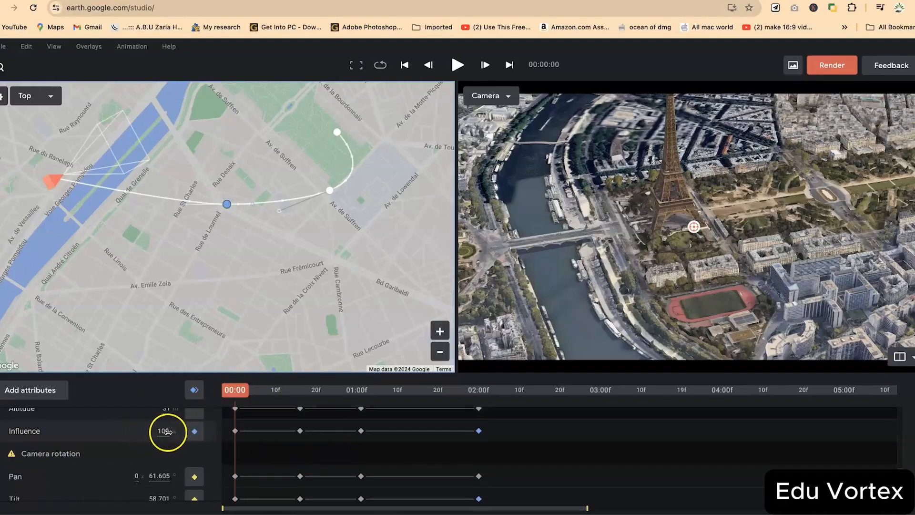
scroll(220, 248, "up", 3)
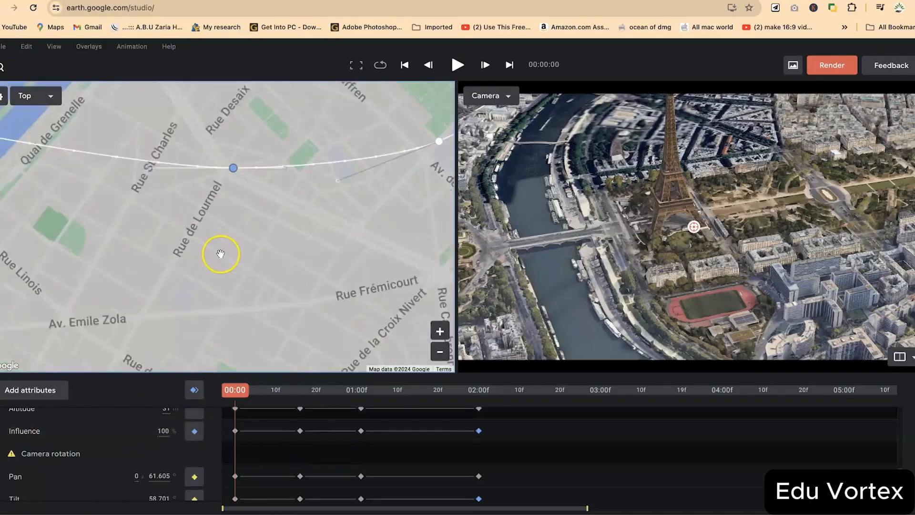
scroll(219, 253, "down", 3)
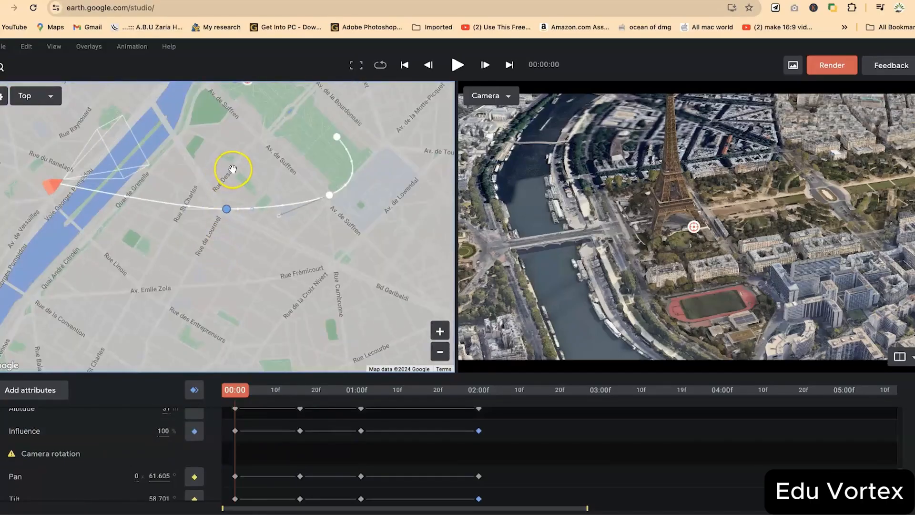
left_click_drag(252, 327, 252, 360)
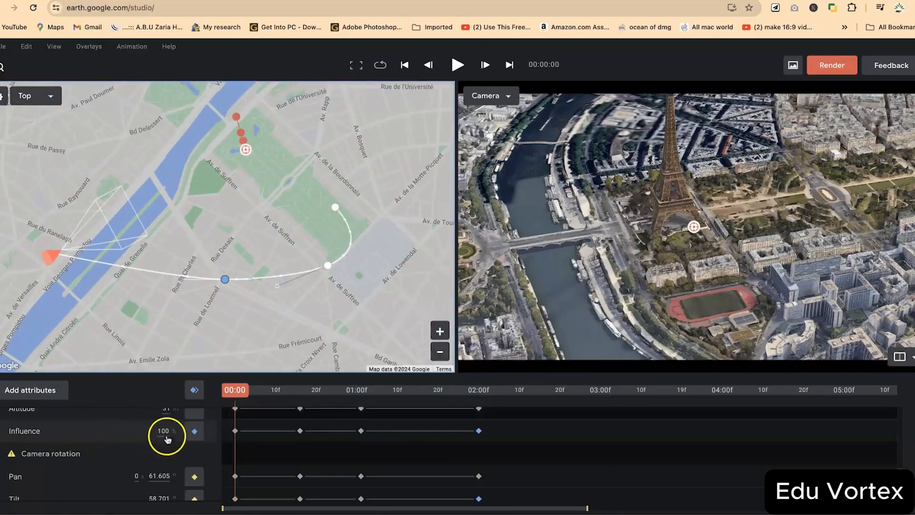
double_click(164, 431)
type("0")
key("Return")
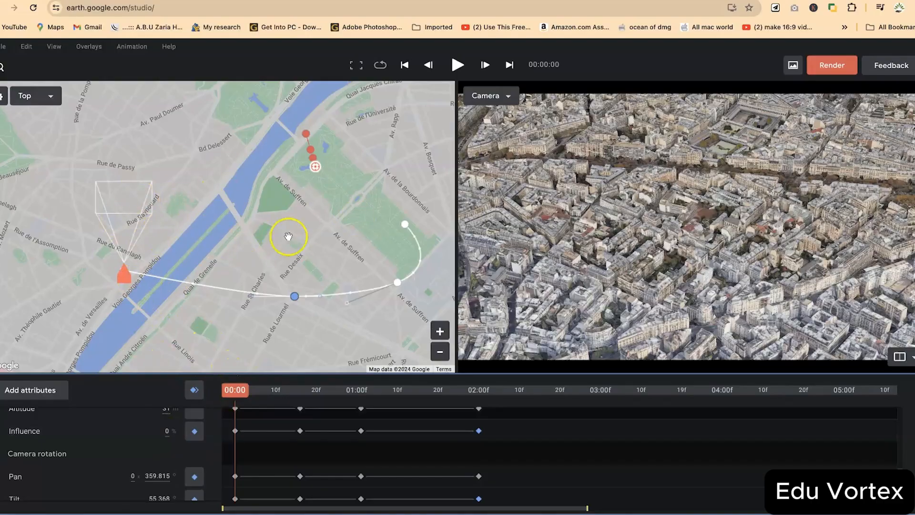
Play the animation from 00:00 to examine how the changed target influence affects the camera's opening move
key("space")
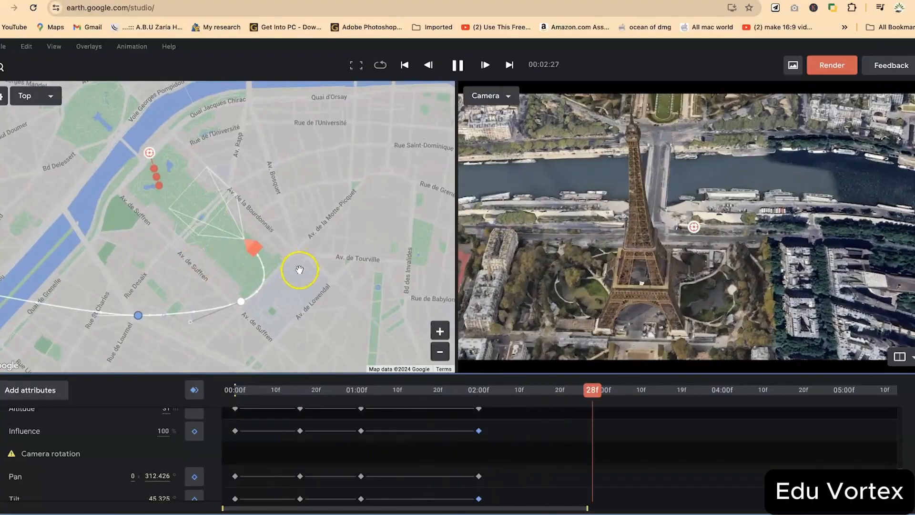
key("space")
scroll(666, 392, "right", 2)
left_click_drag(564, 390, 77, 454)
key("space")
key("space")
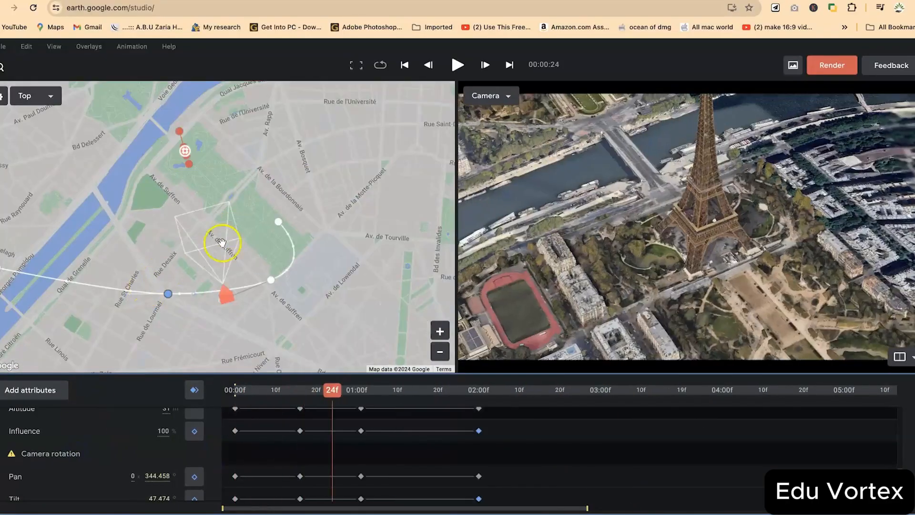
Return to 00:00 and set the camera target's Influence to 100%
left_click_drag(329, 389, 252, 402)
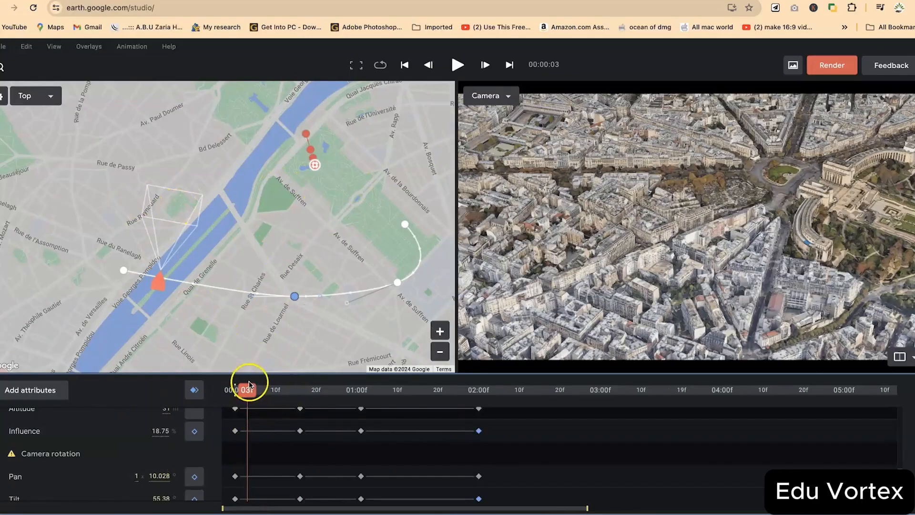
left_click_drag(249, 386, 235, 390)
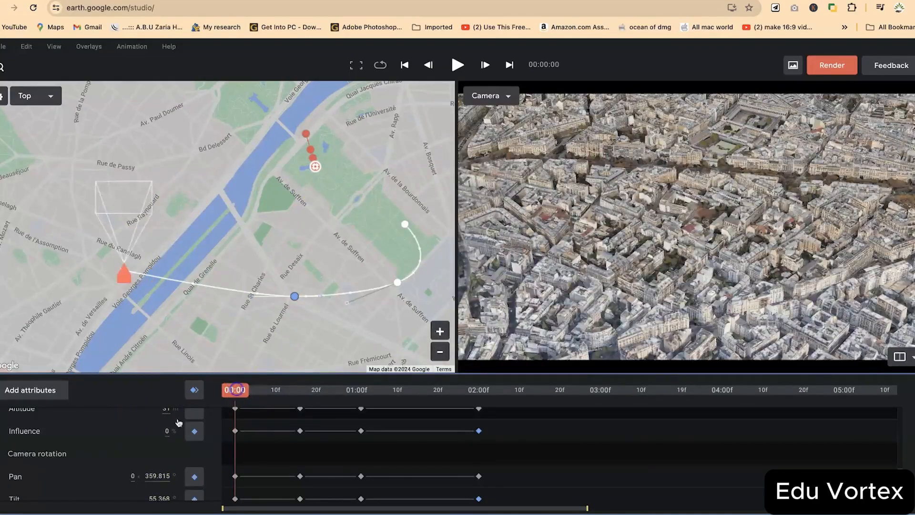
scroll(88, 435, "up", 1)
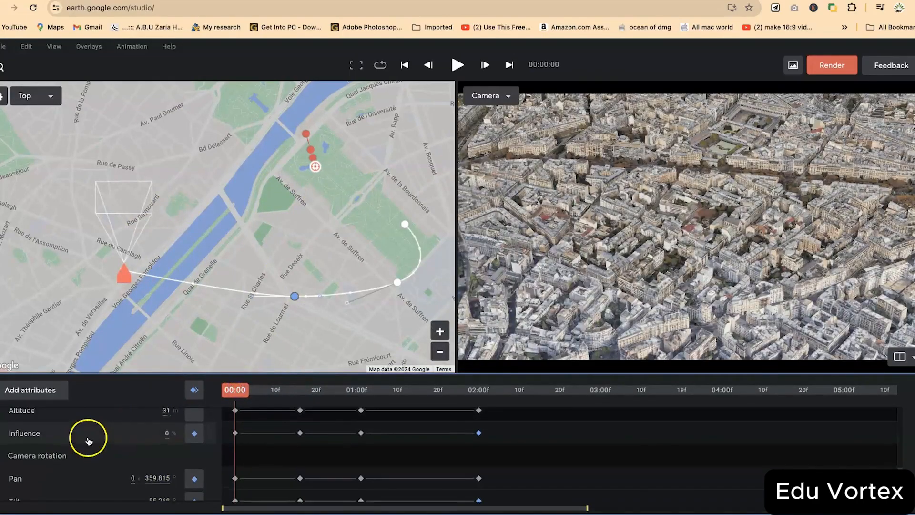
left_click(166, 435)
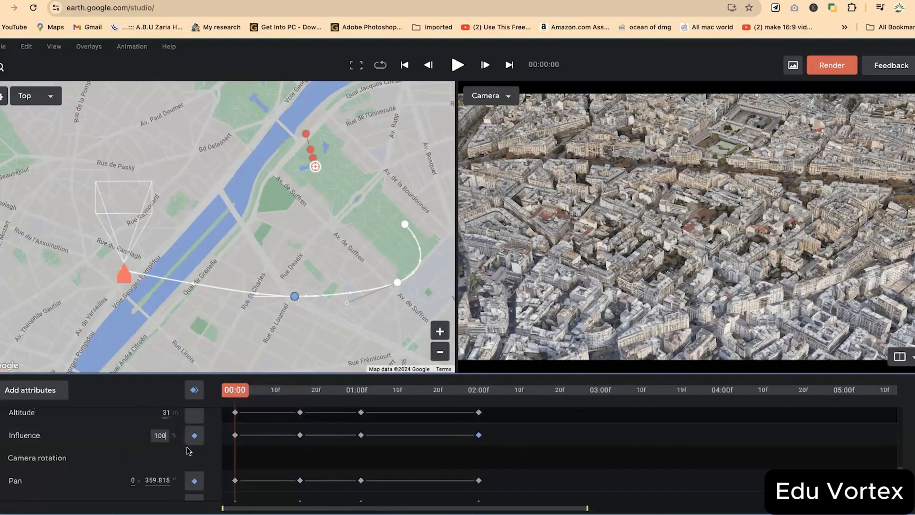
key("Return")
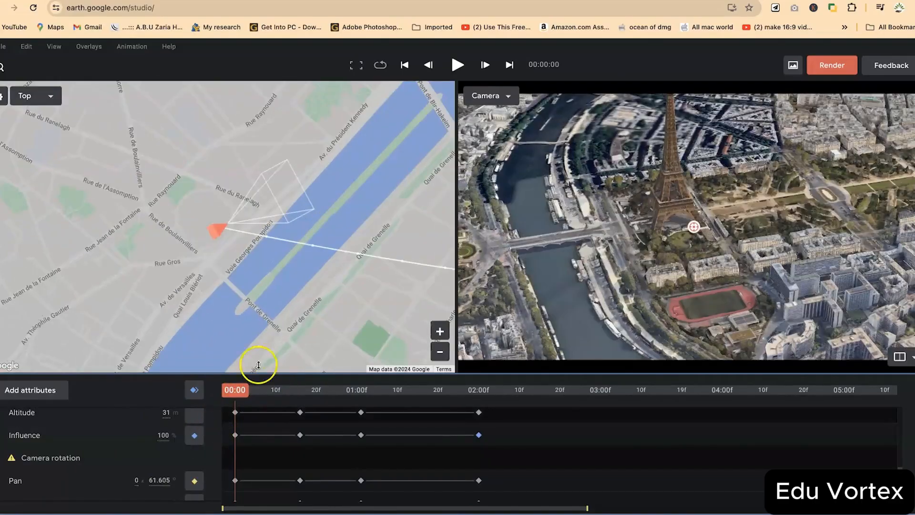
Move the playhead to 01:28 and switch the map view from Top to North
left_click_drag(244, 322, 107, 364)
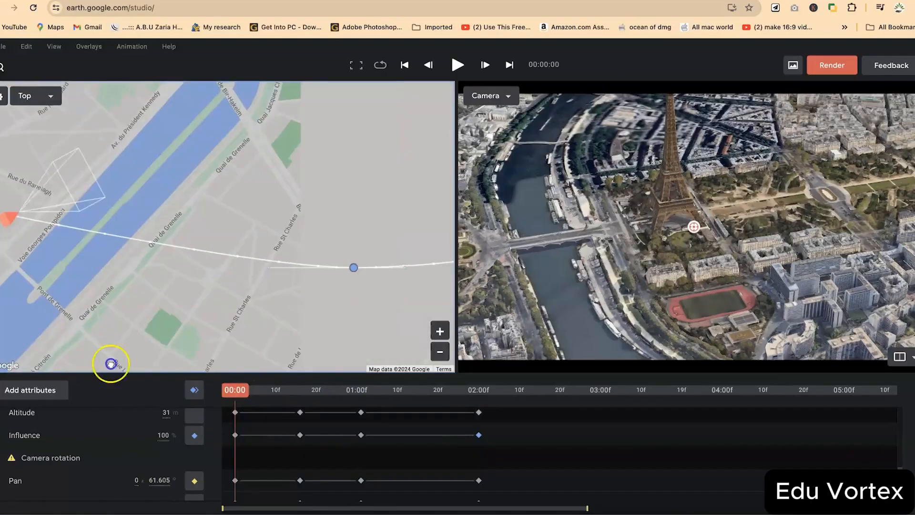
scroll(149, 320, "down", 3)
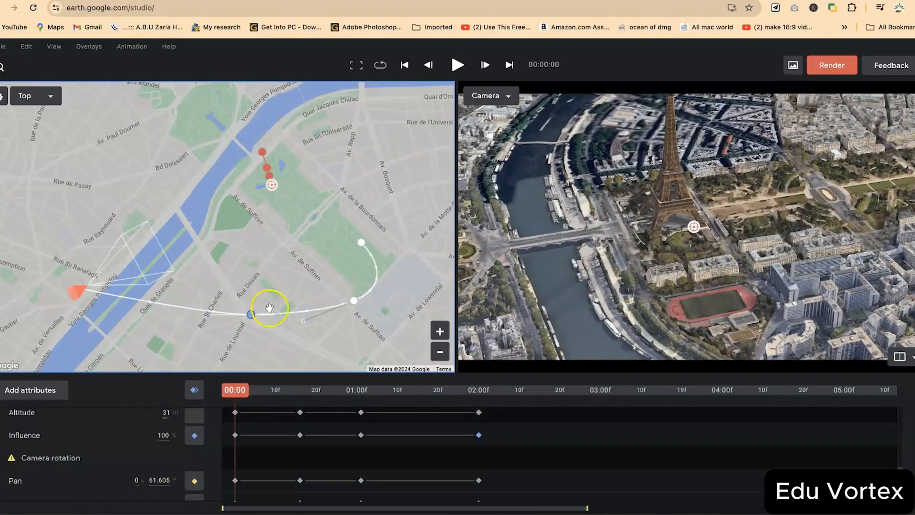
left_click_drag(235, 389, 470, 443)
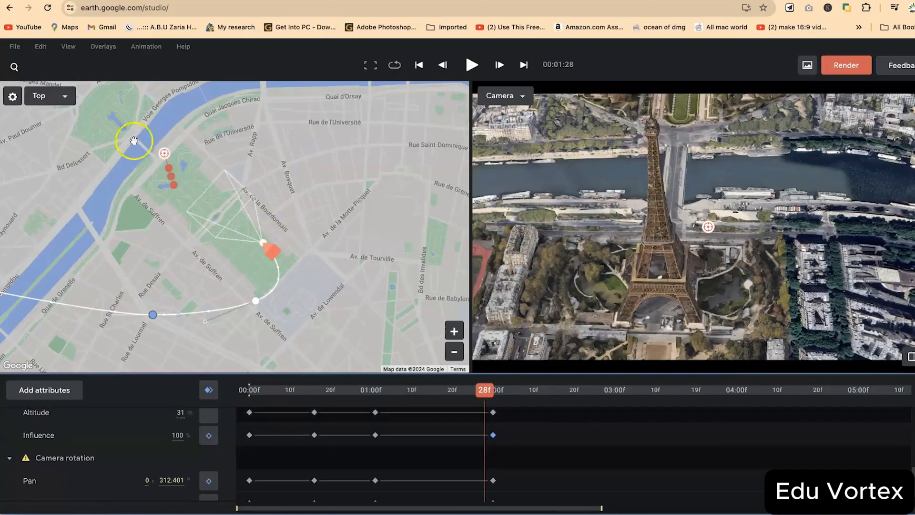
left_click(64, 96)
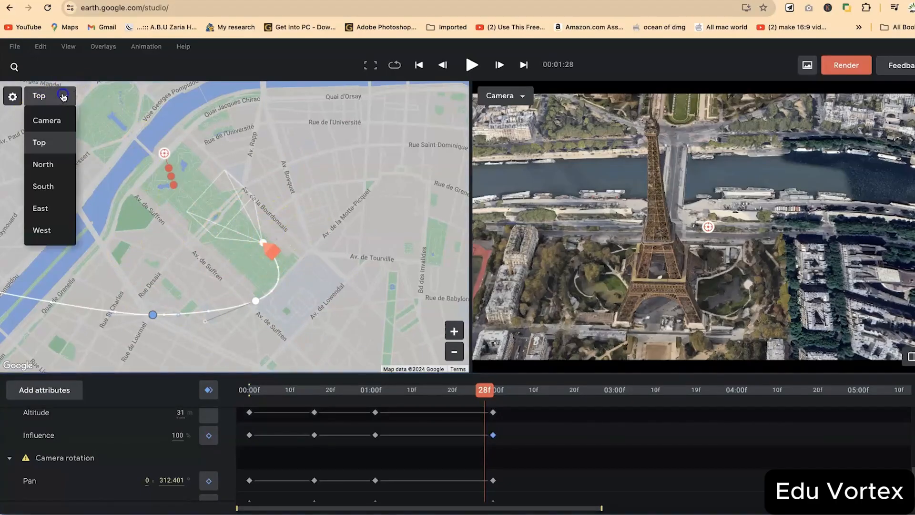
left_click(48, 165)
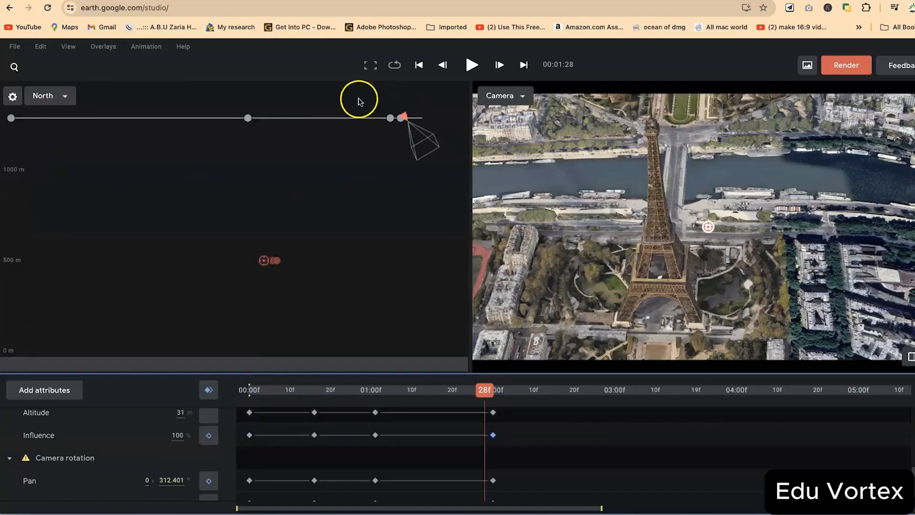
Move the camera lower and across to the opposite side of the camera target in the North view at 01:28
left_click(375, 124)
left_click(411, 120)
left_click_drag(410, 122, 170, 183)
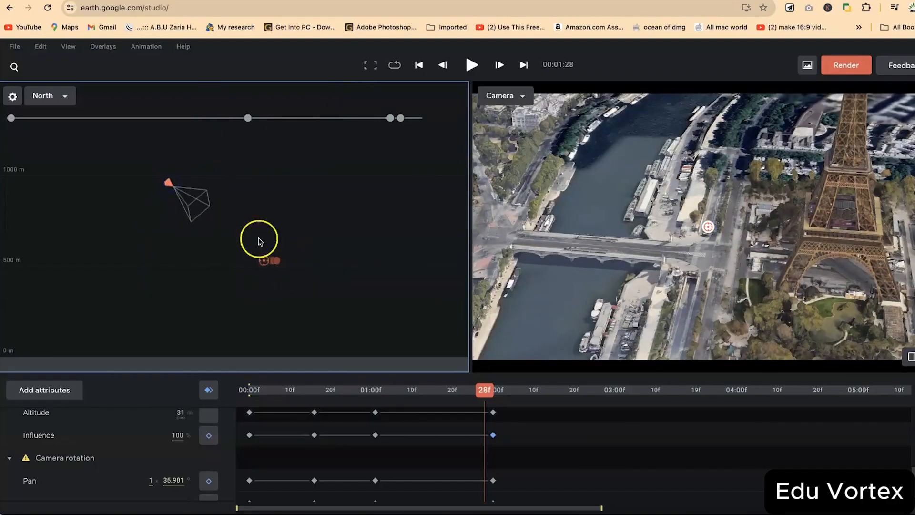
Switch the map view to East and to West to examine the camera's height and position from each side
left_click(69, 97)
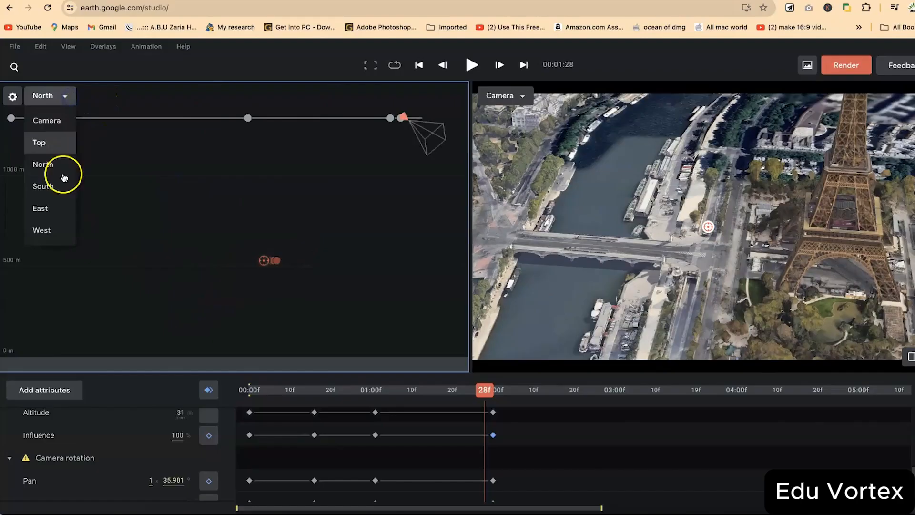
left_click(66, 201)
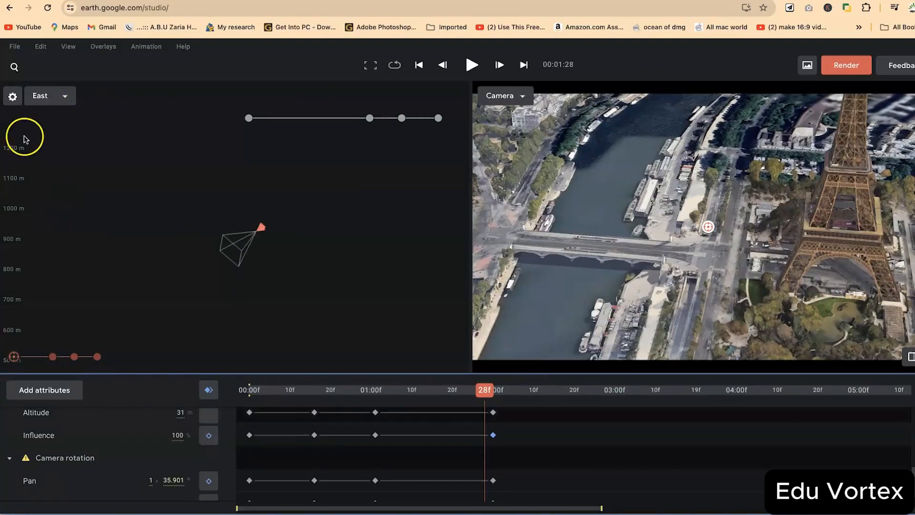
left_click(70, 97)
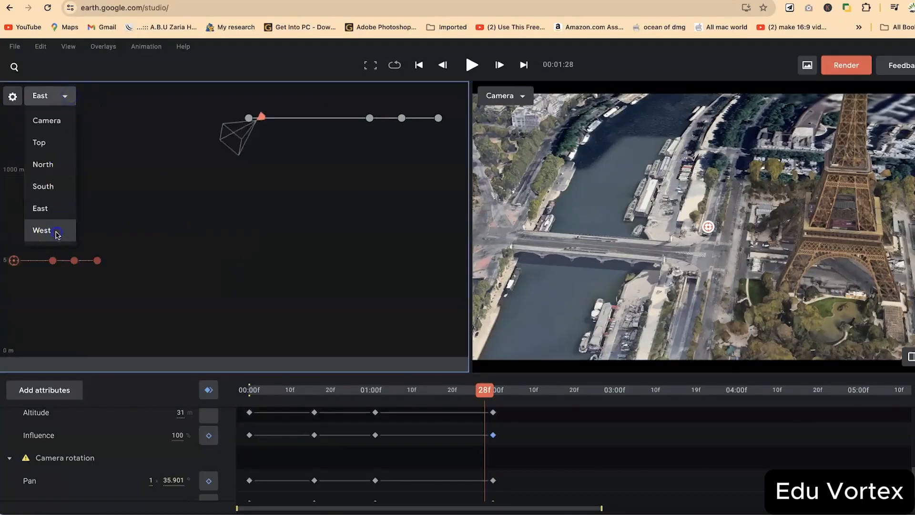
left_click(60, 232)
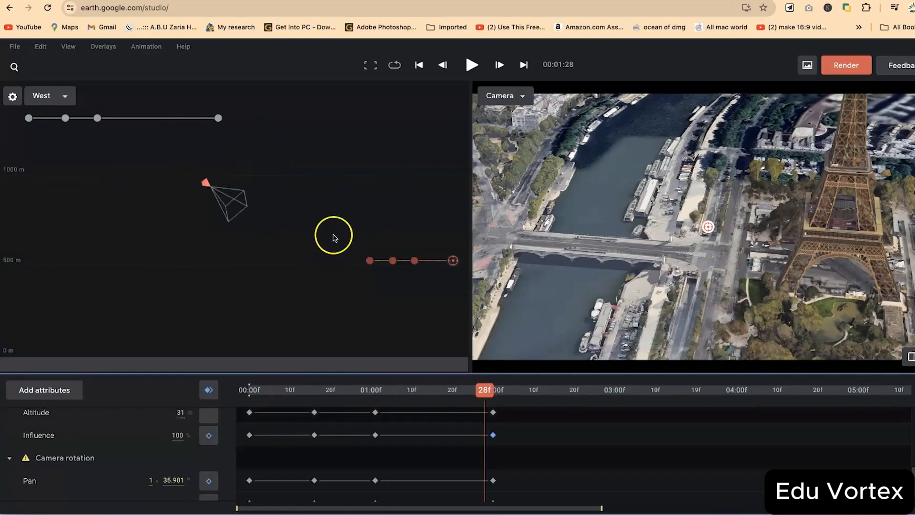
Return the playhead to 00:00 and switch the map view to Top
left_click_drag(486, 388, 249, 390)
left_click(50, 96)
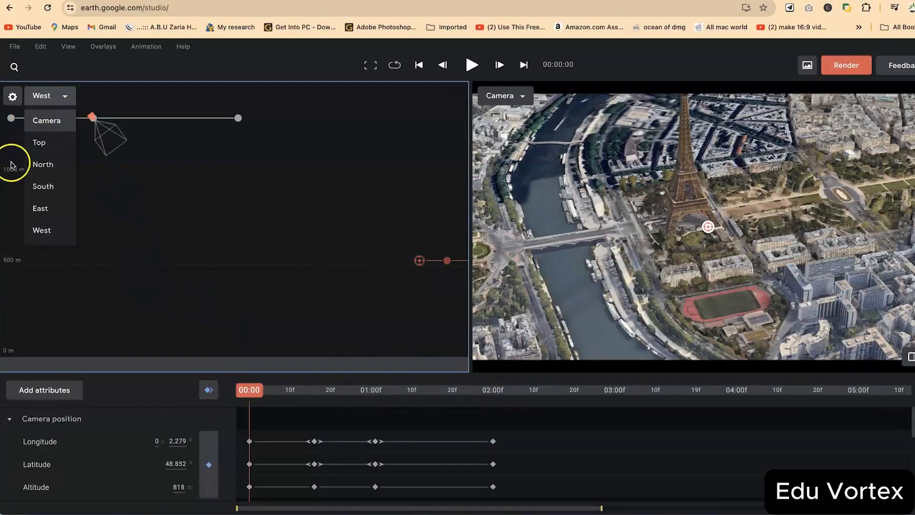
left_click(31, 144)
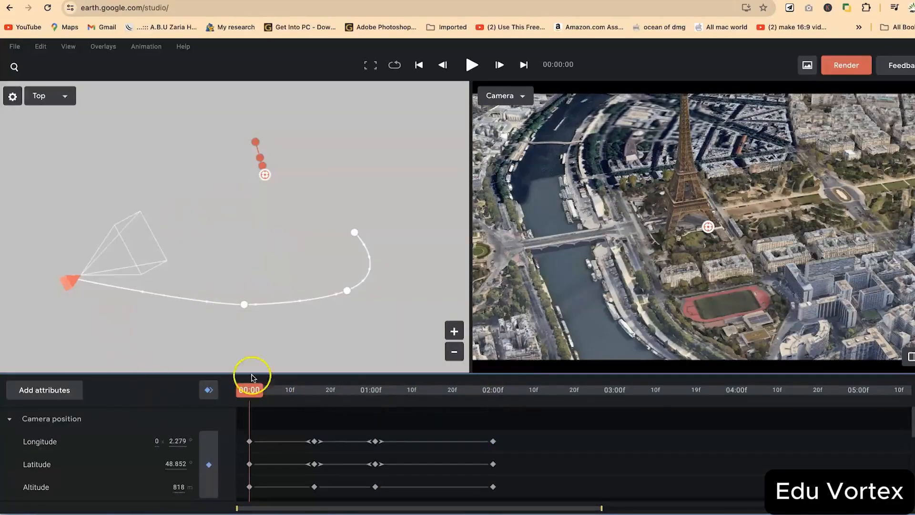
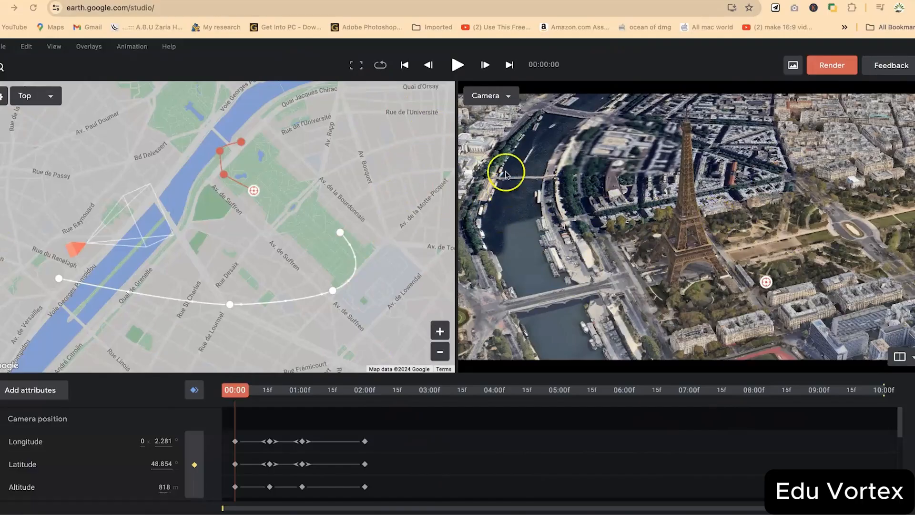
Reframe the Eiffel Tower beside the Seine in full screen from about 908 m altitude and return to the split layout
left_click(356, 68)
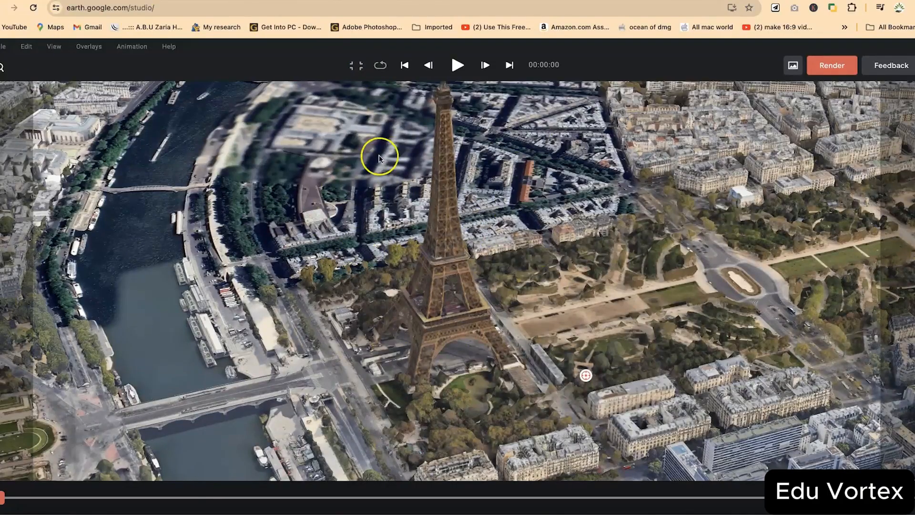
left_click_drag(501, 257, 561, 181)
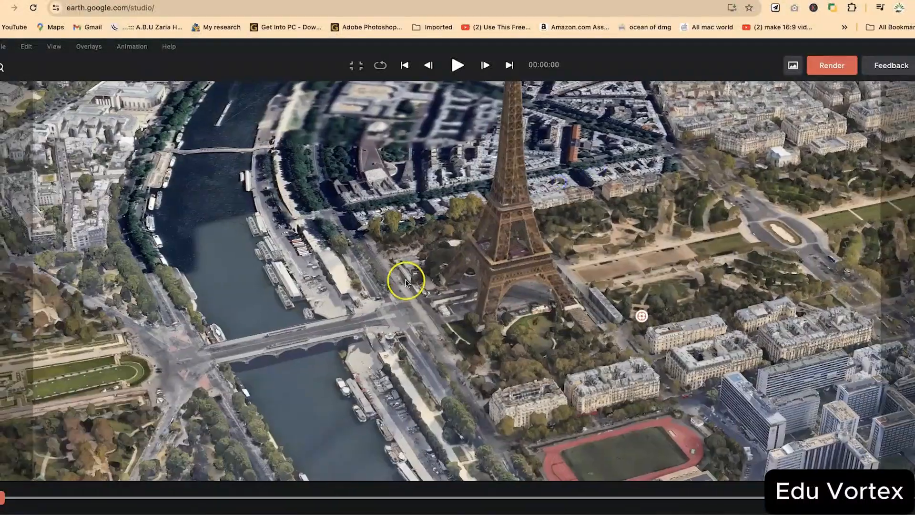
left_click_drag(447, 290, 429, 433)
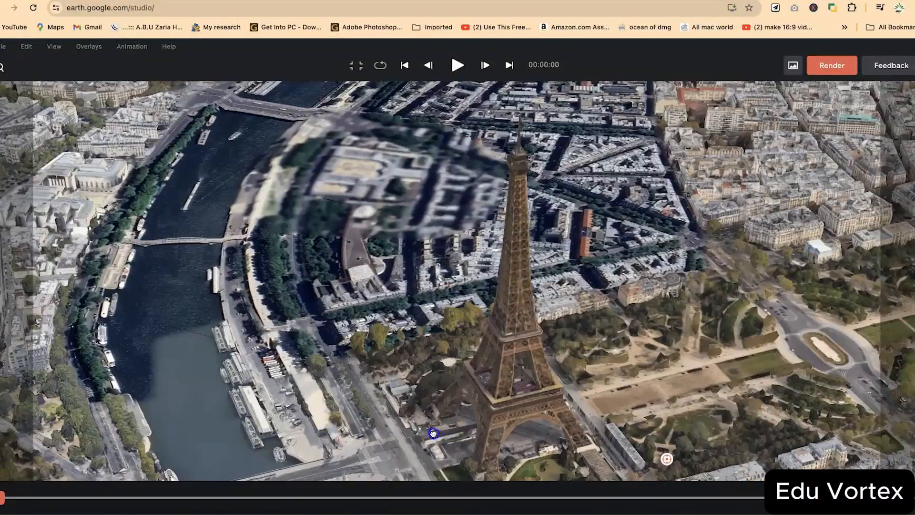
scroll(553, 404, "down", 3)
left_click_drag(480, 411, 484, 333)
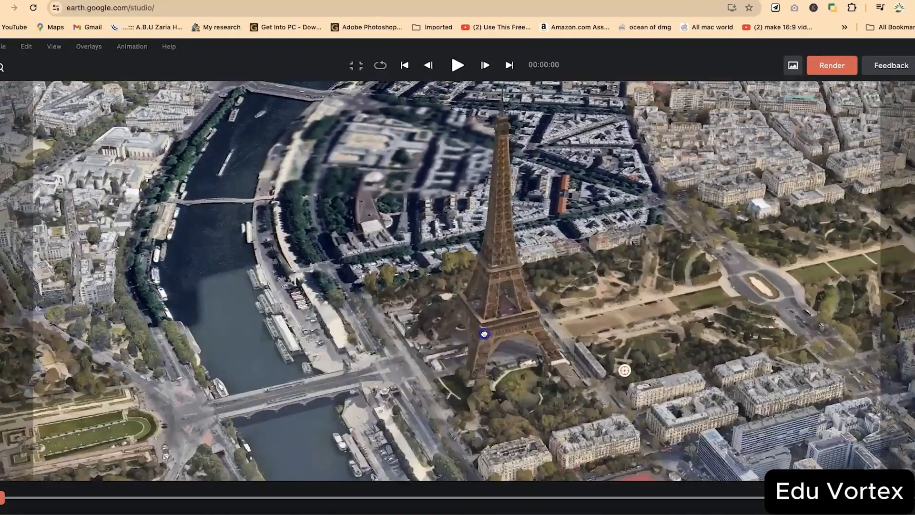
left_click_drag(352, 211, 554, 235)
left_click_drag(705, 425, 355, 351)
left_click_drag(318, 243, 532, 305)
left_click_drag(572, 272, 575, 160)
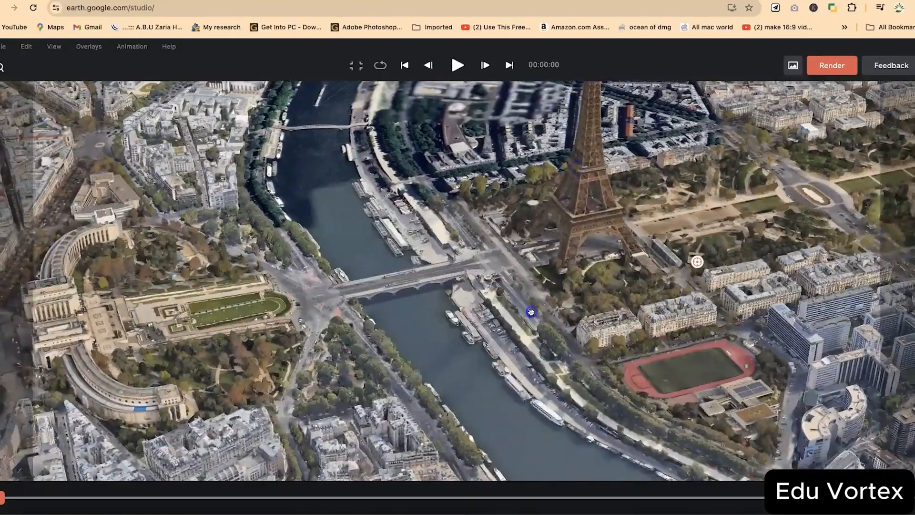
left_click_drag(533, 313, 473, 174)
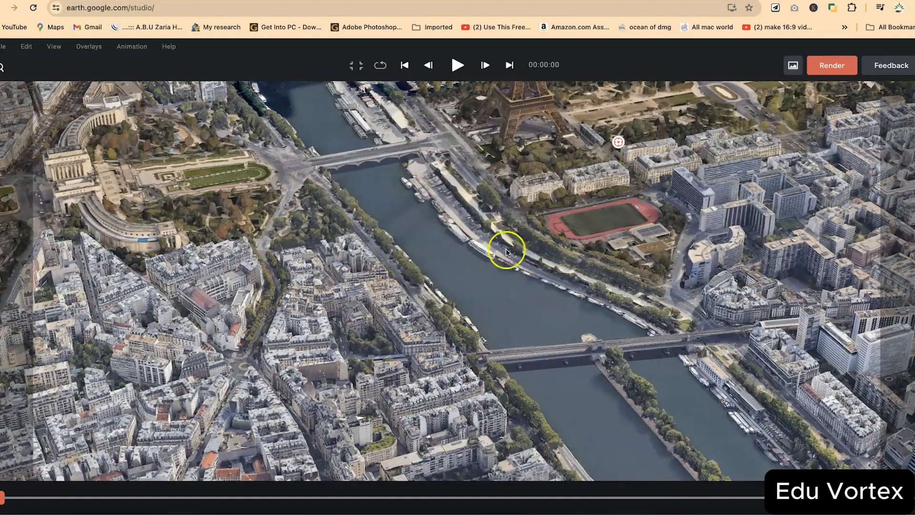
left_click_drag(507, 252, 447, 365)
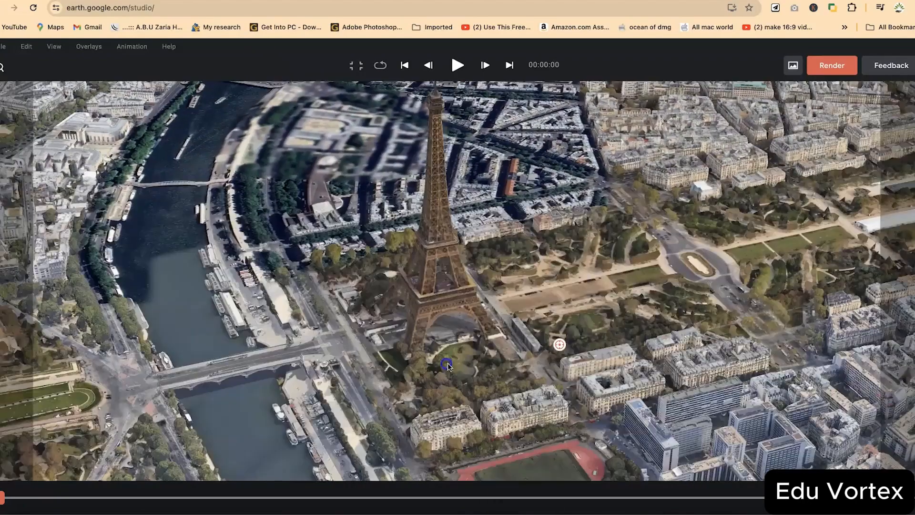
left_click(356, 65)
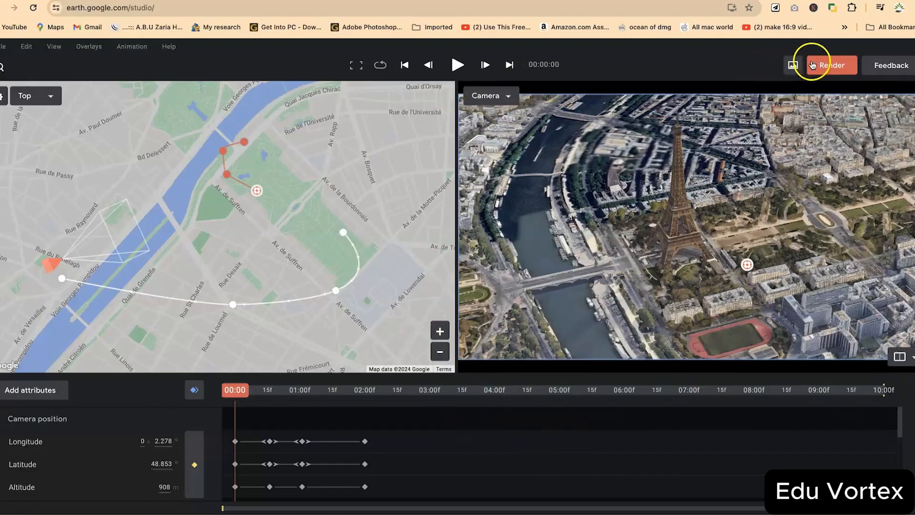
Save a snapshot of the current camera view and reveal the JPEG in the Downloads folder
left_click(794, 67)
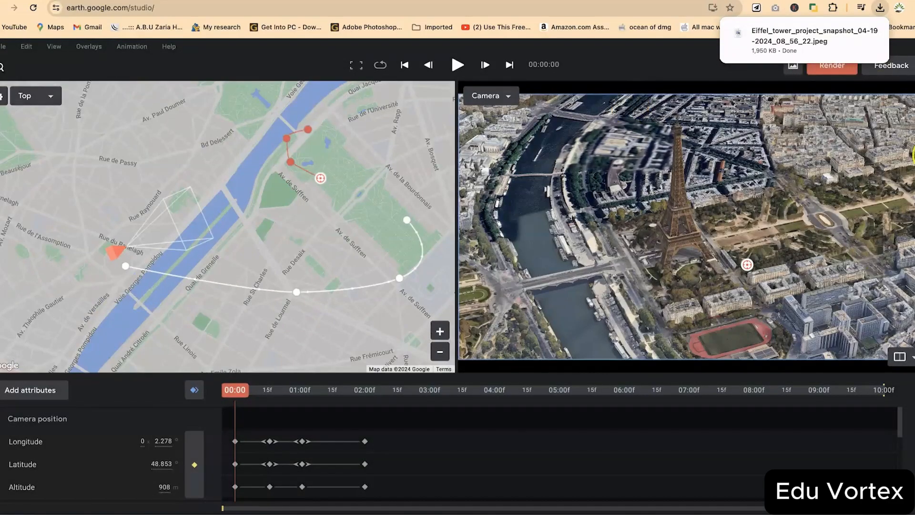
mouse_move(842, 33)
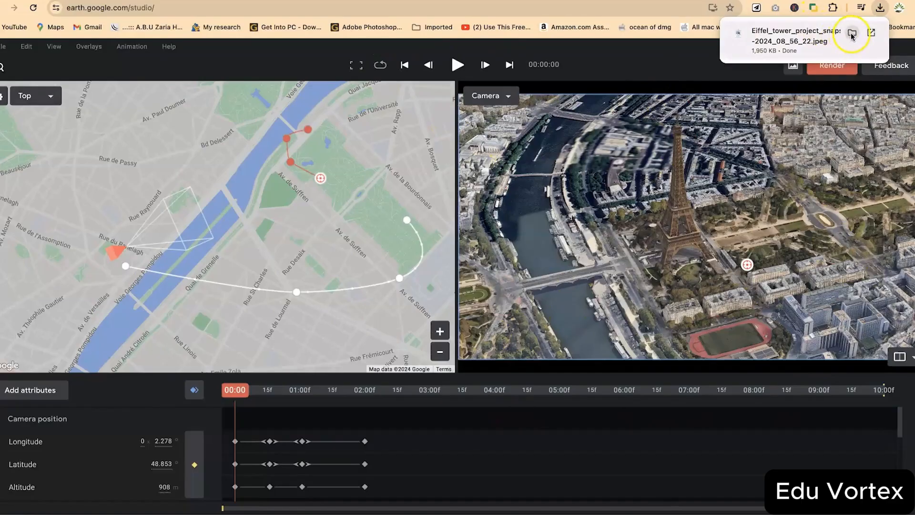
left_click(852, 33)
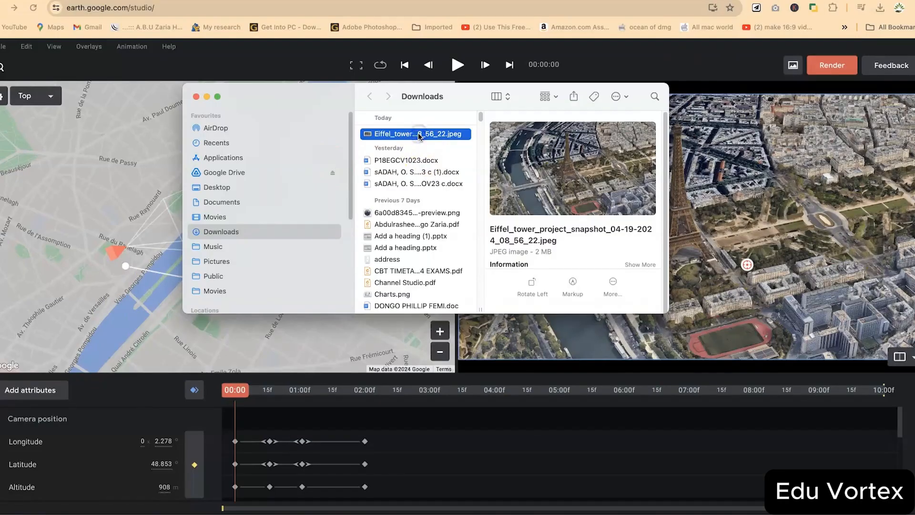
Open the downloaded Eiffel Tower snapshot, examine the image and return to the project
double_click(418, 137)
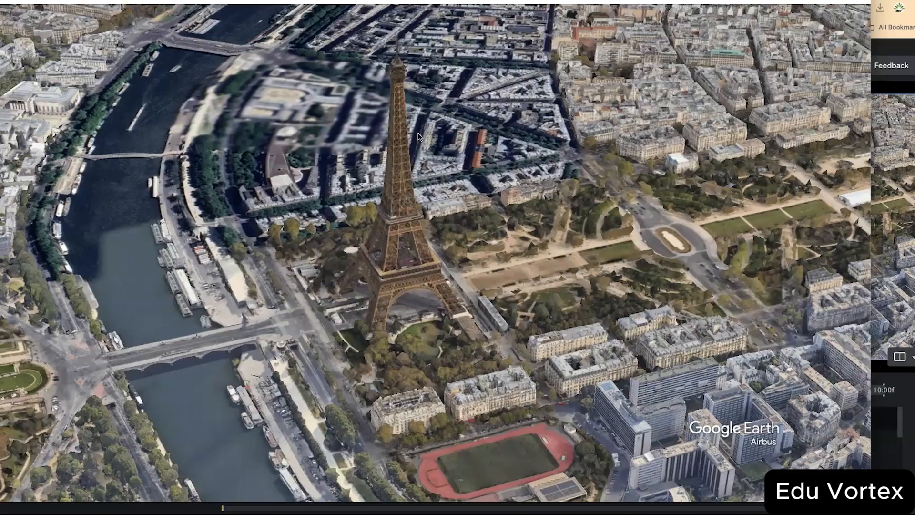
left_click_drag(318, 3, 438, 6)
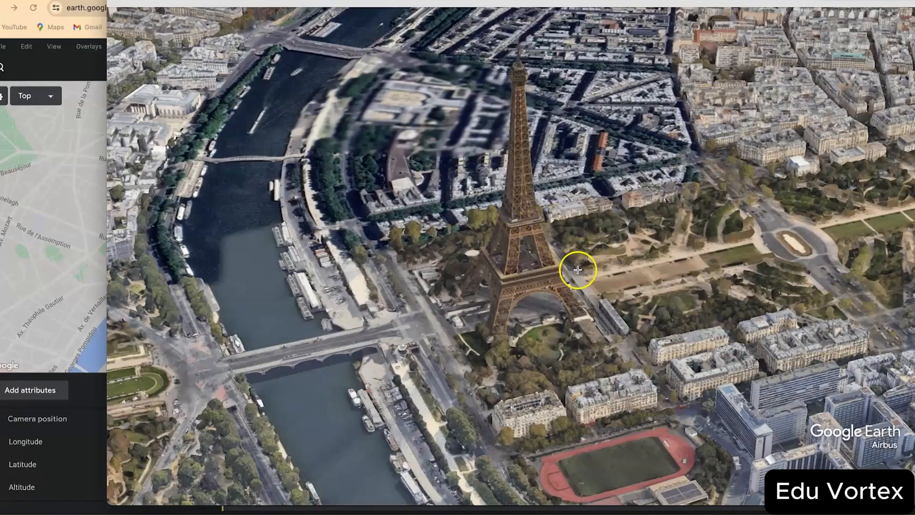
left_click_drag(615, 2, 569, 7)
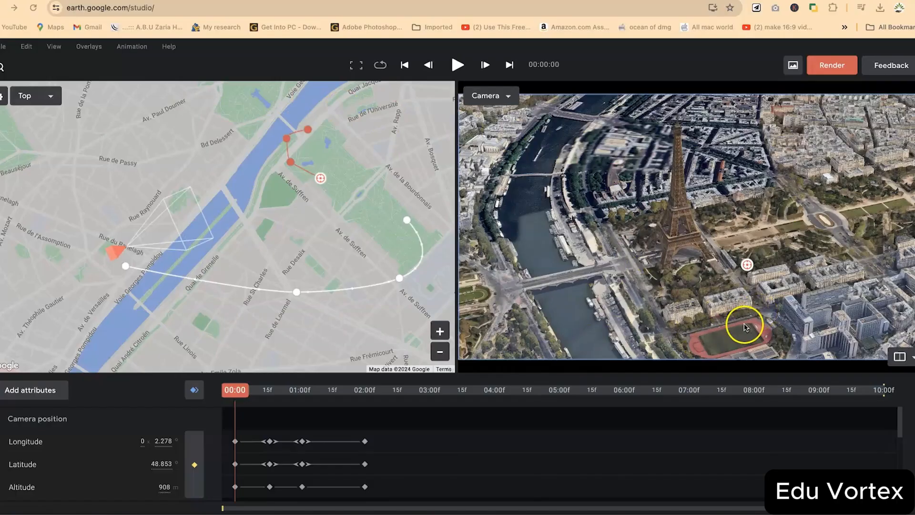
Set the map style to Exploration
left_click(53, 46)
mouse_move(82, 210)
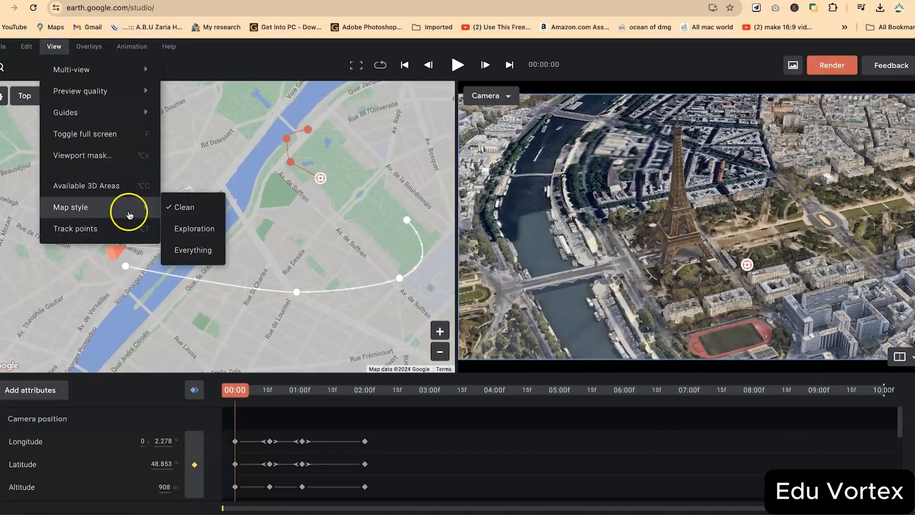
left_click(195, 229)
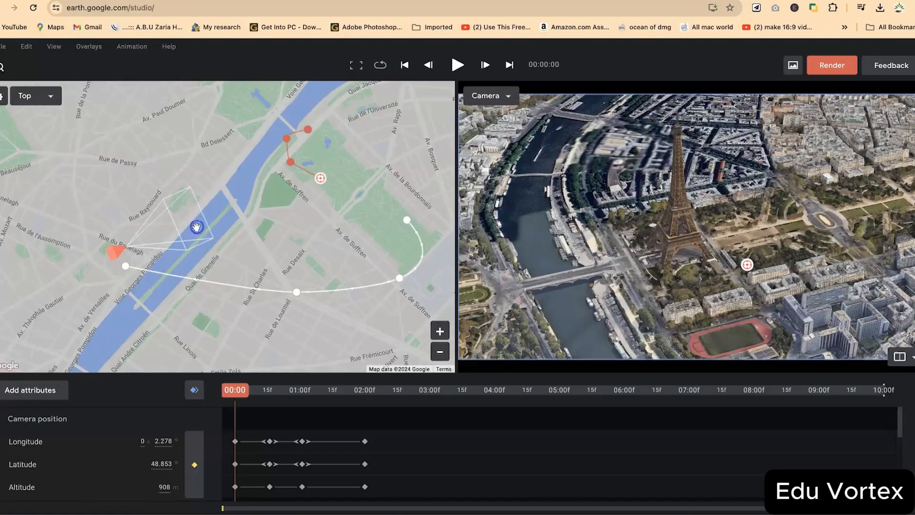
Look around the Eiffel Tower, the Seine and the nearby museums in the camera view to examine the Exploration labels
scroll(702, 290, "up", 10)
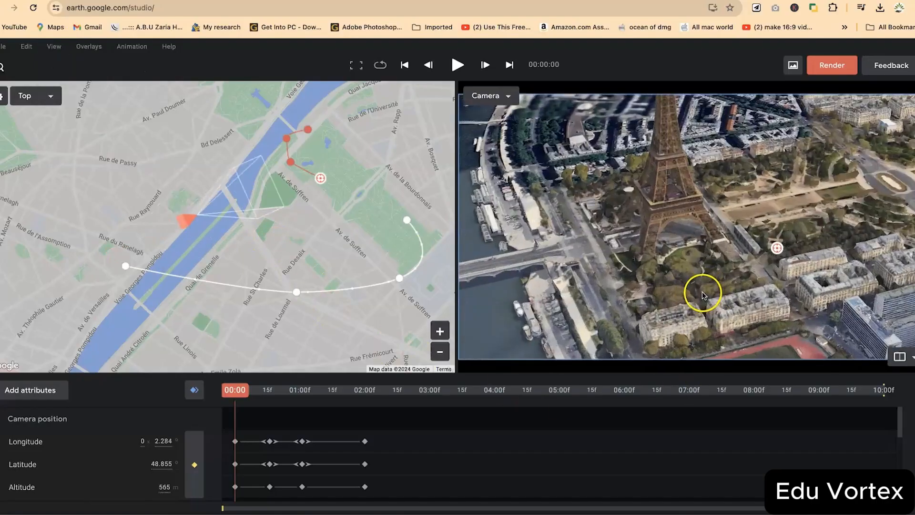
scroll(703, 290, "down", 10)
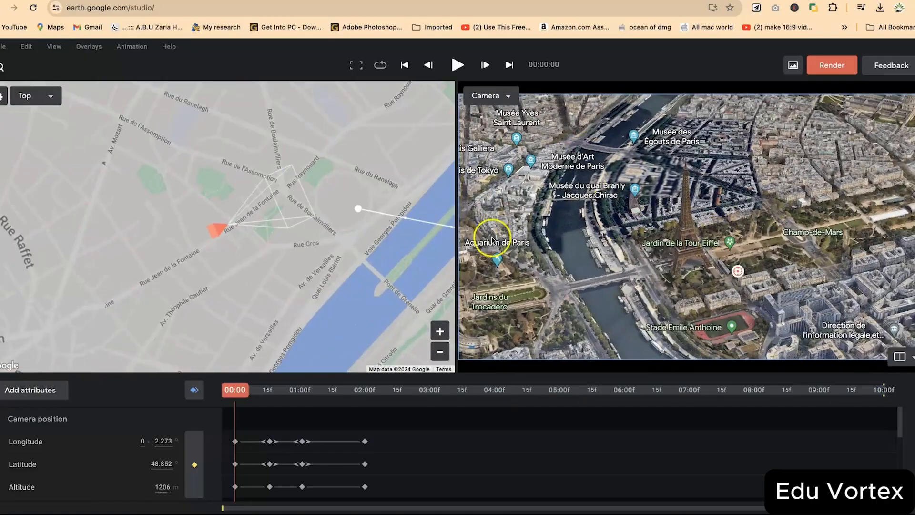
scroll(702, 306, "up", 3)
scroll(701, 307, "up", 3)
scroll(618, 232, "down", 2)
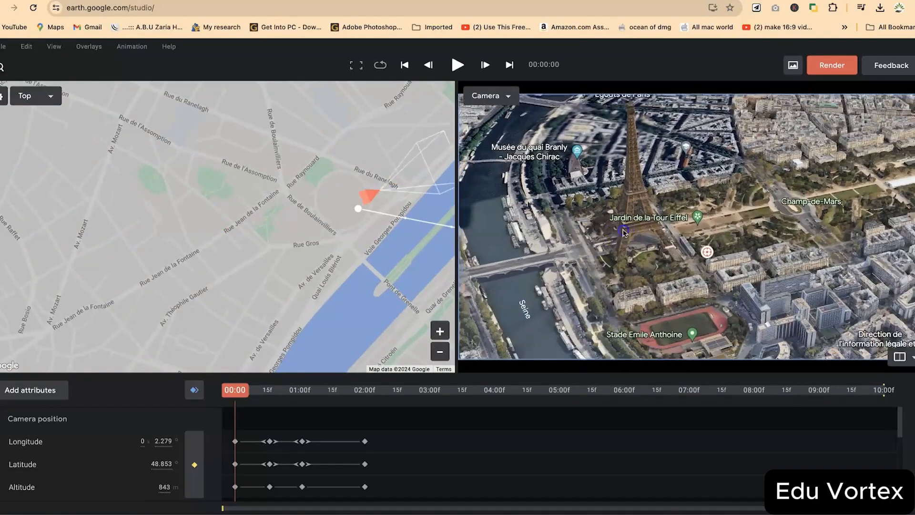
left_click_drag(619, 231, 841, 285)
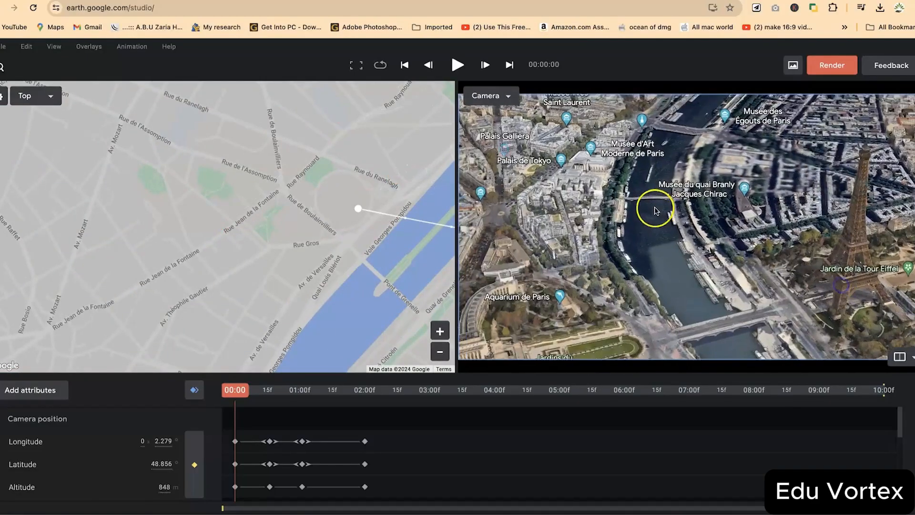
left_click_drag(656, 211, 727, 286)
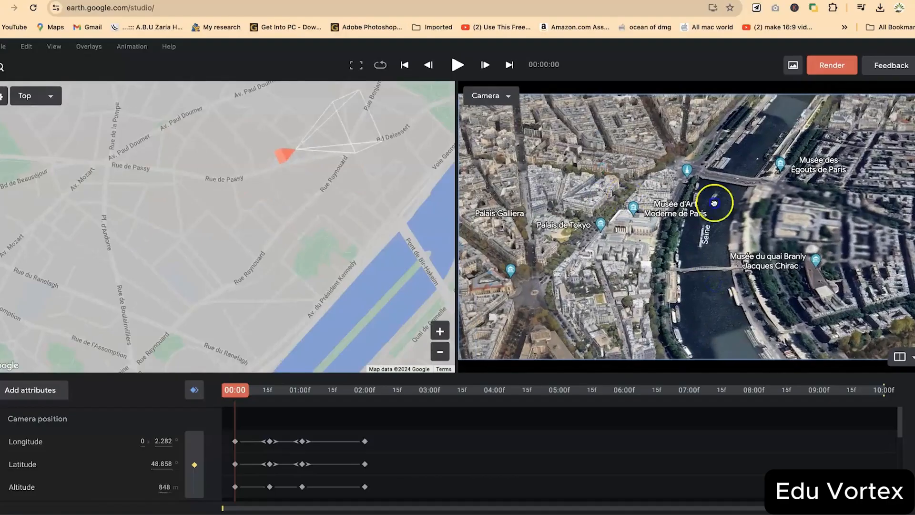
left_click_drag(715, 202, 712, 279)
scroll(712, 279, "up", 5)
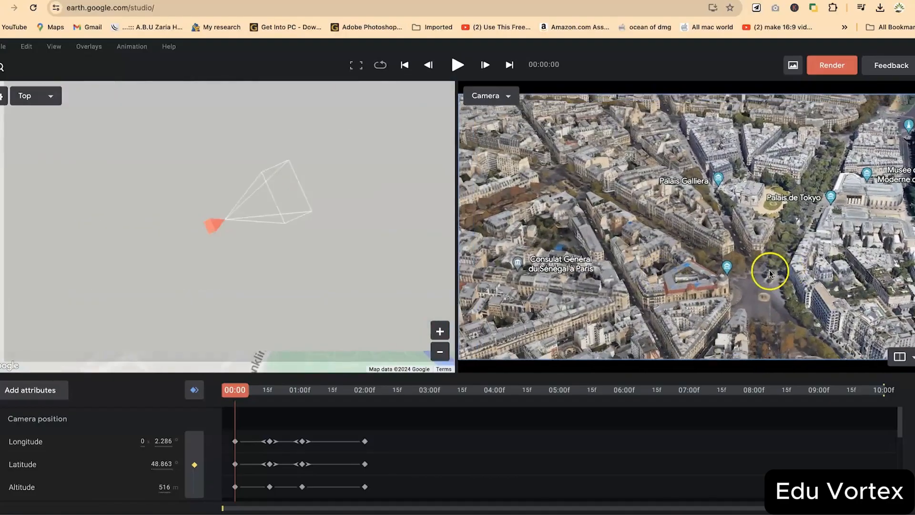
scroll(770, 273, "down", 5)
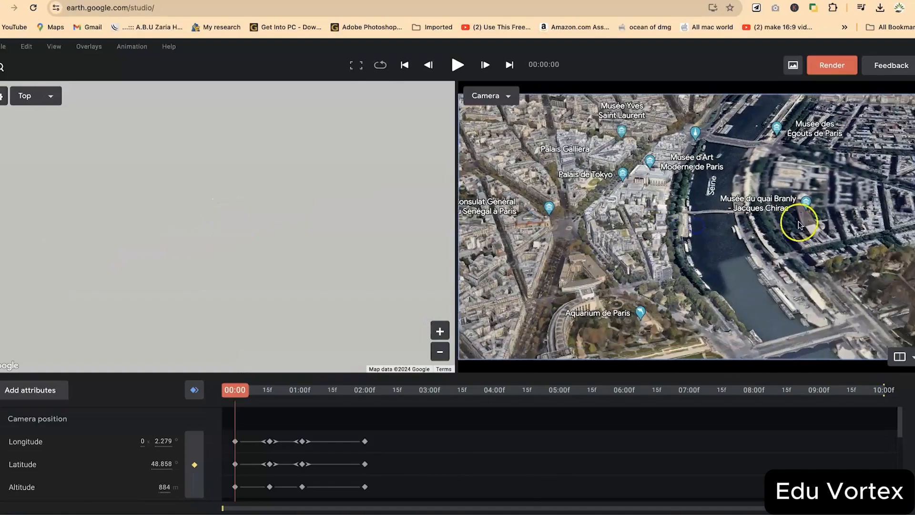
left_click_drag(800, 224, 791, 288)
left_click_drag(695, 209, 767, 262)
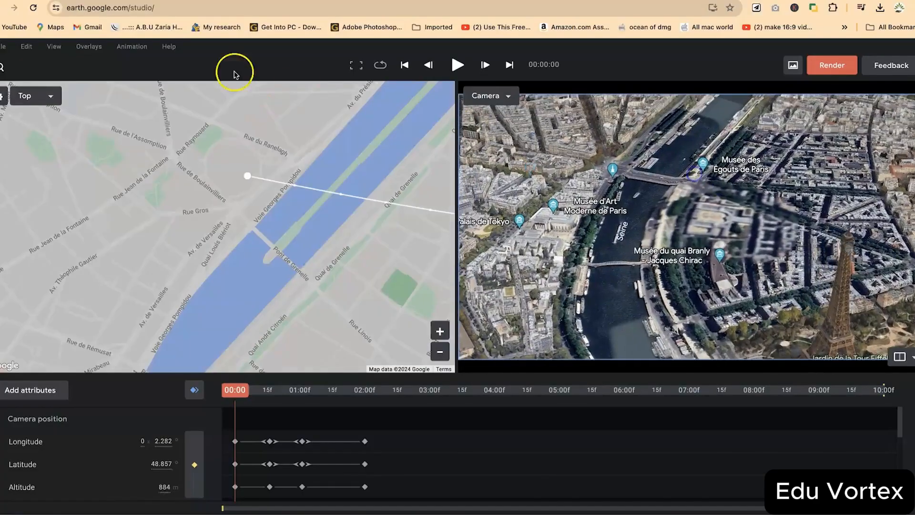
Set the map style to Everything and shift the camera view toward the Champ-de-Mars to inspect the labels
left_click(88, 48)
left_click(50, 45)
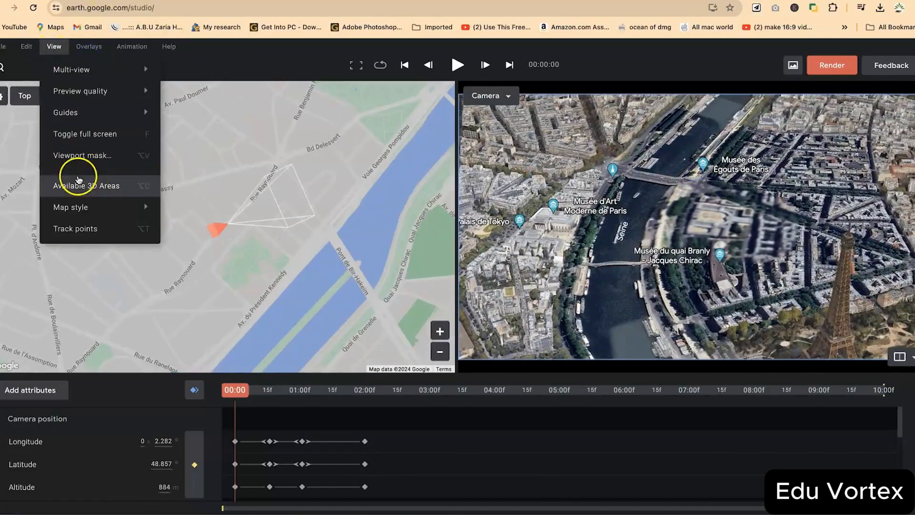
mouse_move(90, 206)
left_click(194, 248)
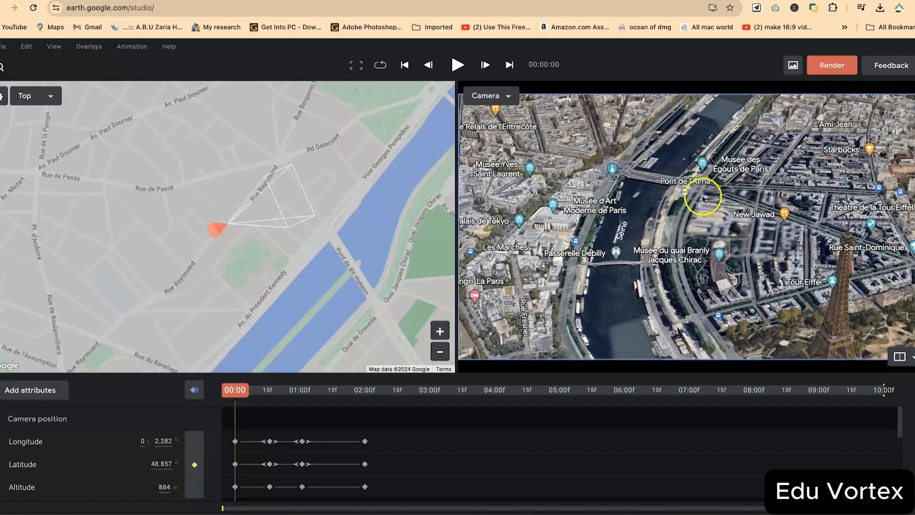
left_click_drag(782, 268, 562, 264)
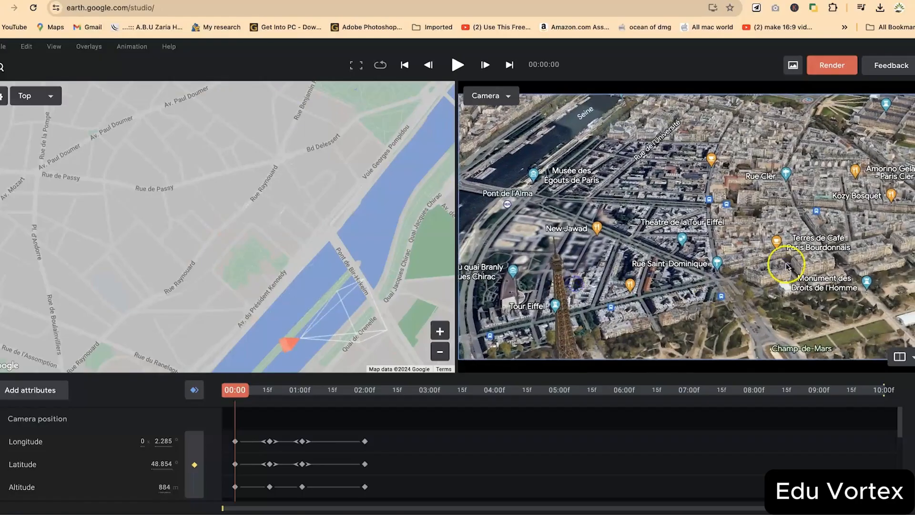
Look around the Champ-de-Mars and the Eiffel Tower in the camera view, and check the available map styles
mouse_move(787, 266)
left_mouse_down()
mouse_move(690, 277)
mouse_move(873, 303)
left_mouse_up()
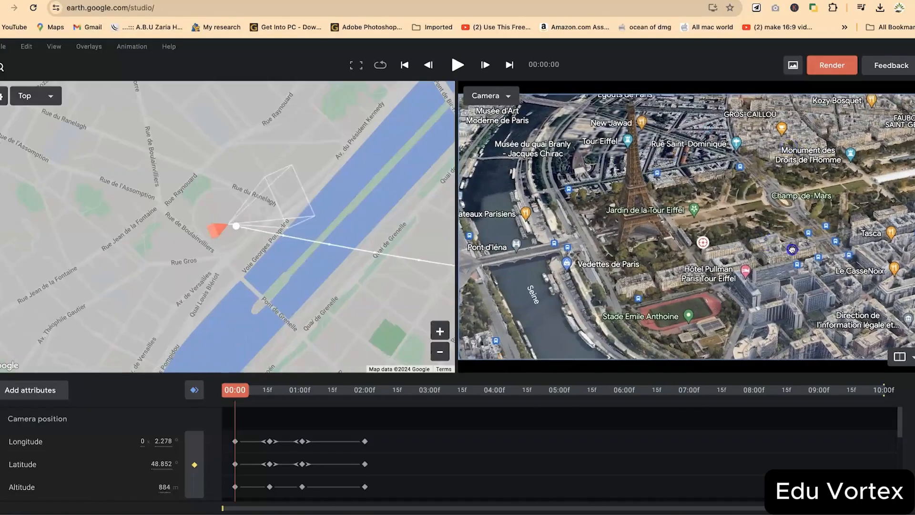
mouse_move(781, 278)
left_mouse_down()
mouse_move(778, 268)
mouse_move(753, 281)
mouse_move(694, 209)
left_mouse_up()
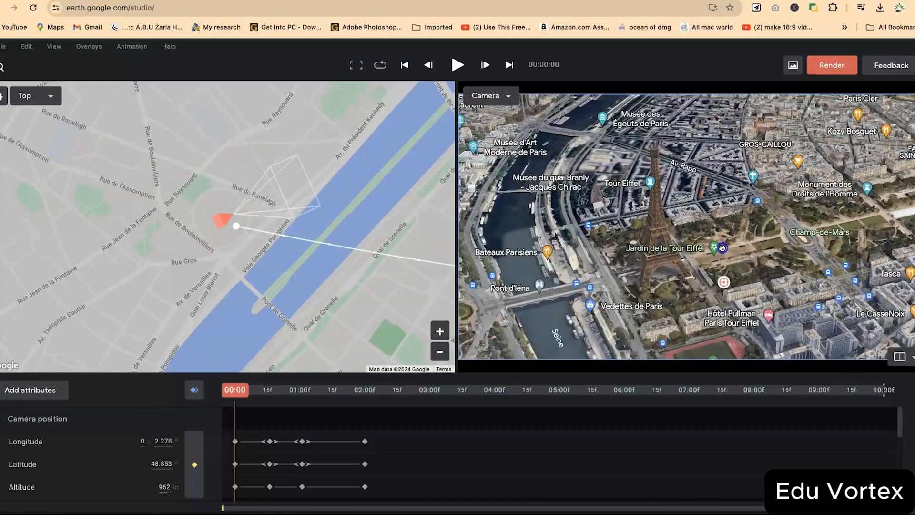
left_click(54, 47)
mouse_move(80, 209)
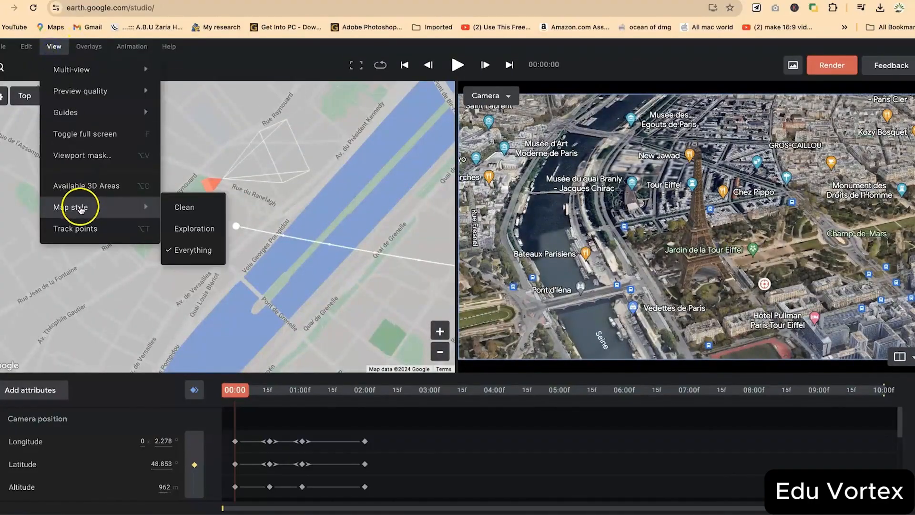
left_click(727, 210)
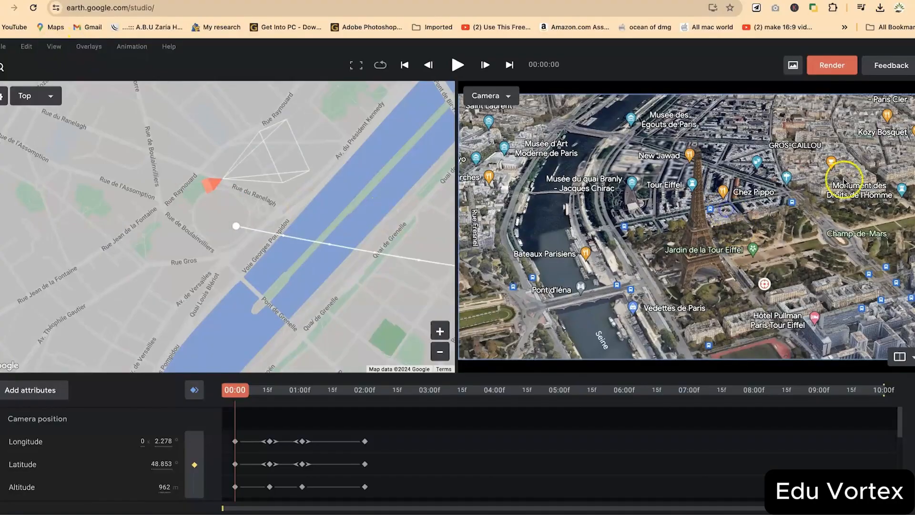
Zoom in on the streets beside the Eiffel Tower to examine the detailed labels around Quai Jacques Chirac and Rue de l'Université
mouse_move(756, 208)
left_mouse_down()
mouse_move(655, 205)
mouse_move(756, 212)
left_mouse_up()
scroll(712, 236, "up", 10)
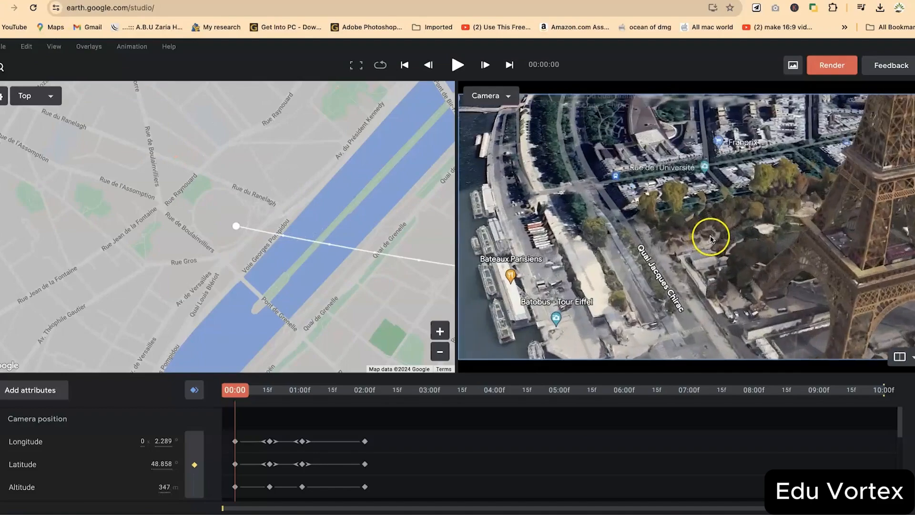
scroll(713, 236, "up", 5)
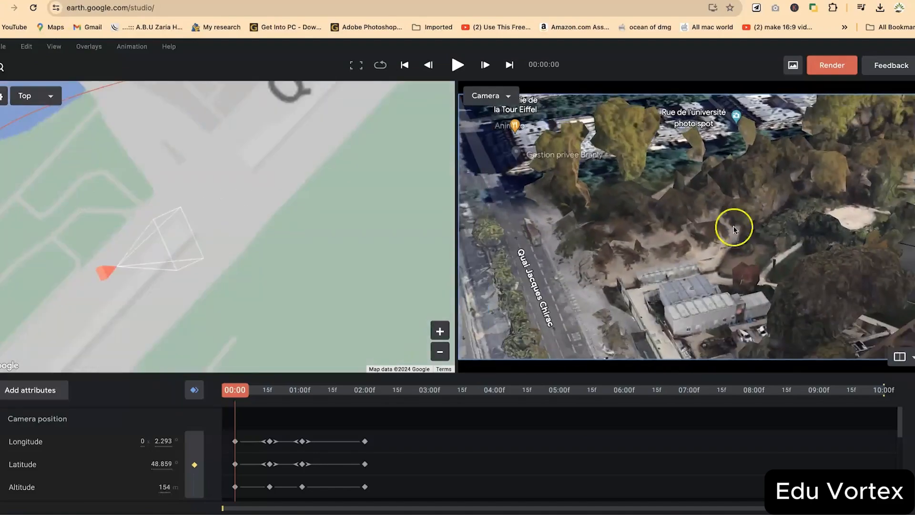
mouse_move(735, 230)
left_mouse_down()
mouse_move(801, 286)
mouse_move(810, 329)
left_mouse_up()
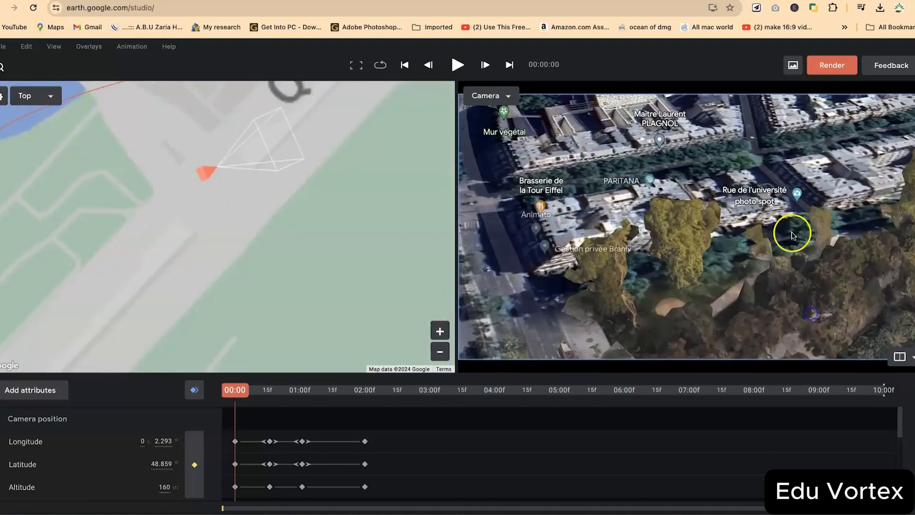
left_click_drag(793, 233, 789, 329)
mouse_move(762, 251)
left_mouse_down()
mouse_move(760, 278)
mouse_move(643, 331)
left_mouse_up()
mouse_move(710, 279)
left_mouse_down()
mouse_move(691, 295)
mouse_move(563, 312)
mouse_move(794, 149)
left_mouse_up()
Pull the camera view back out and reframe it on the Eiffel Tower with its surrounding landmark labels
scroll(799, 159, "down", 10)
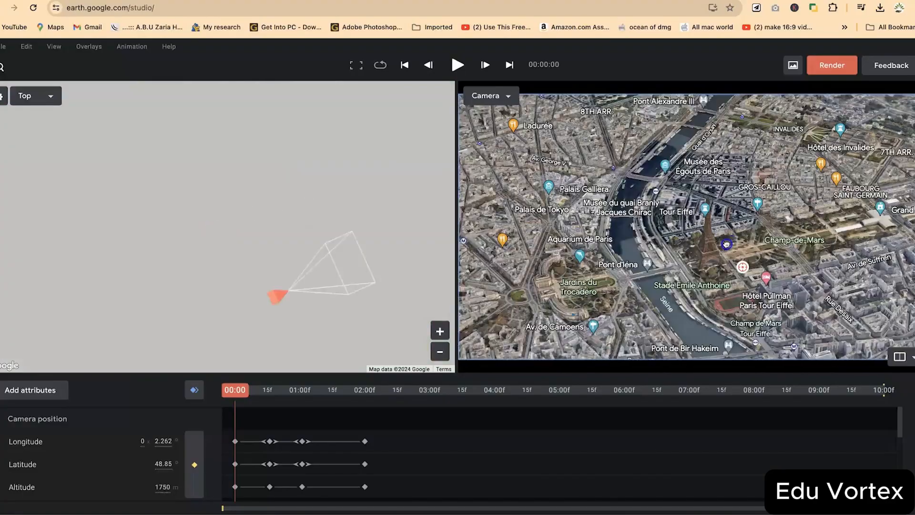
left_click_drag(726, 244, 644, 238)
scroll(634, 237, "up", 6)
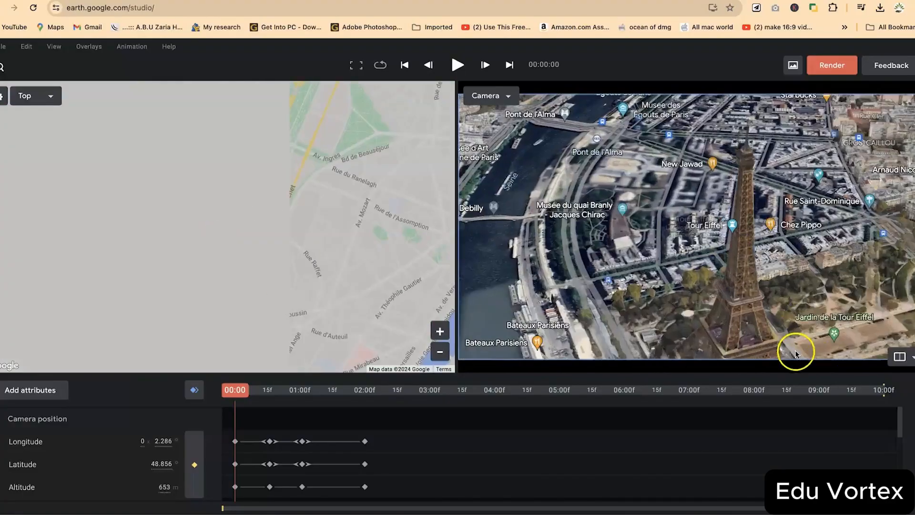
left_click_drag(763, 301, 701, 306)
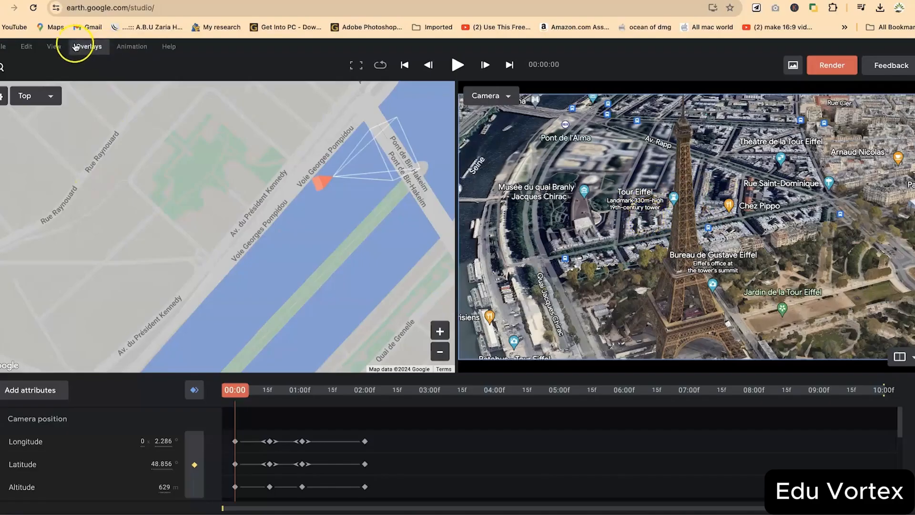
Set the map style to Clean
left_click(54, 46)
mouse_move(71, 206)
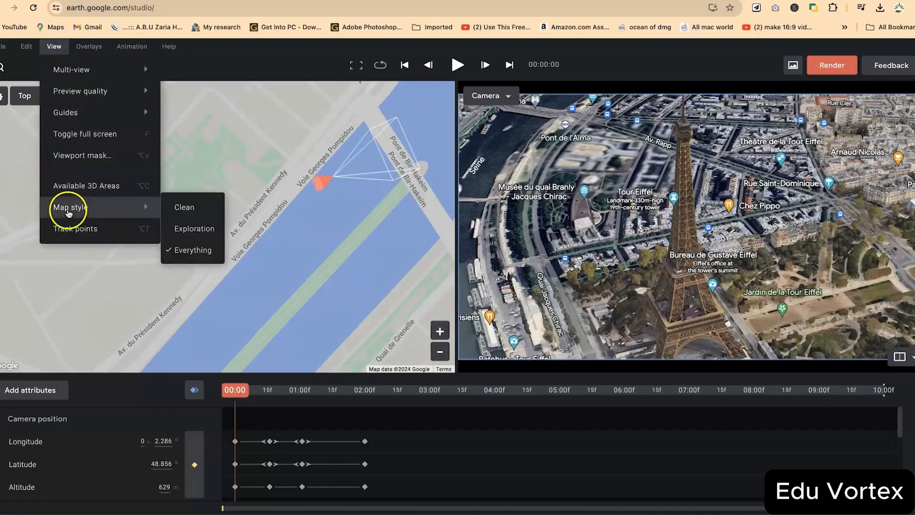
left_click(199, 208)
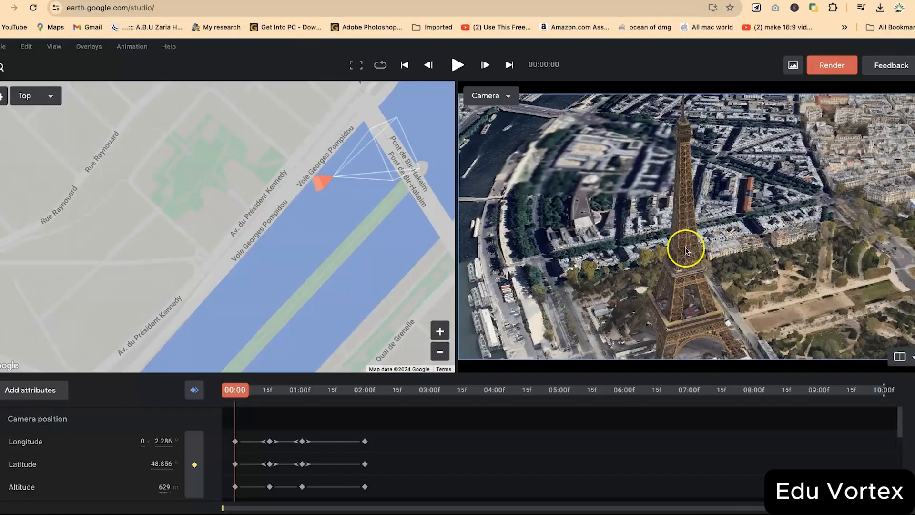
Review the preview quality options and choose Normal
left_click(49, 50)
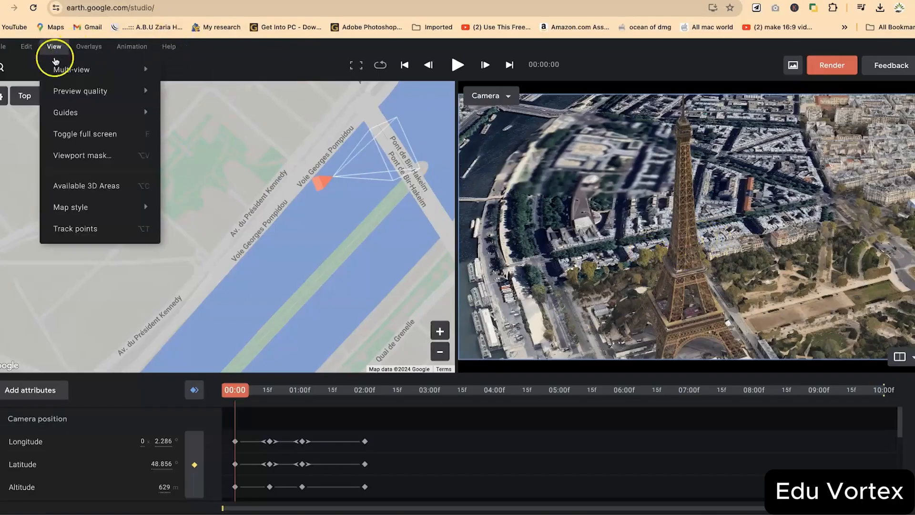
mouse_move(91, 91)
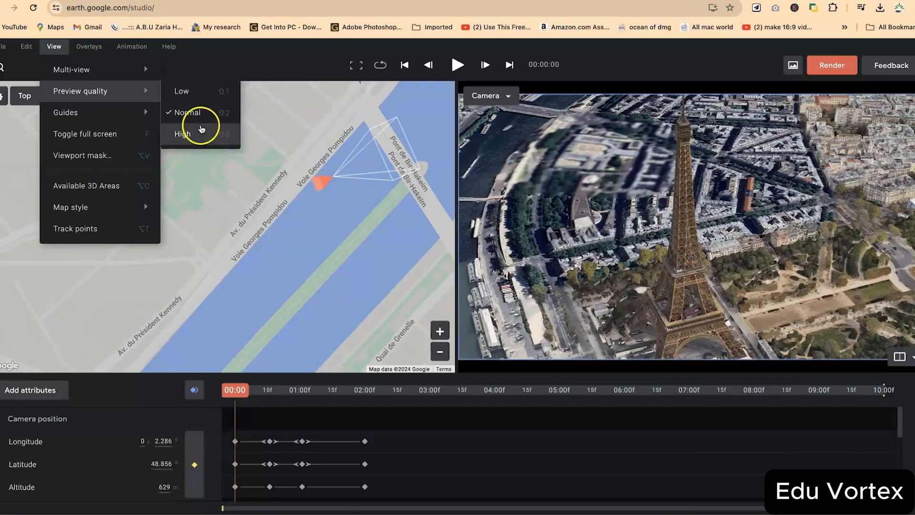
left_click(204, 115)
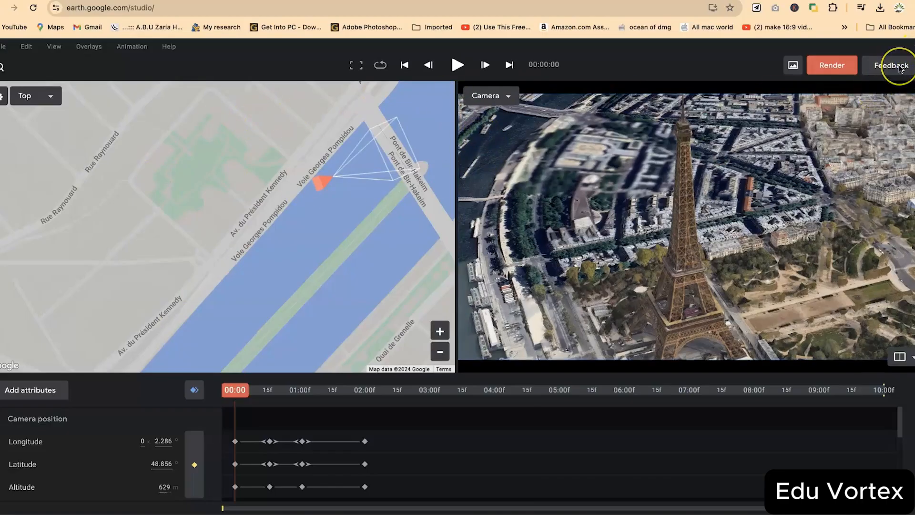
Open the Send feedback to Google form, look at its description field and close the form without sending anything
left_click(901, 69)
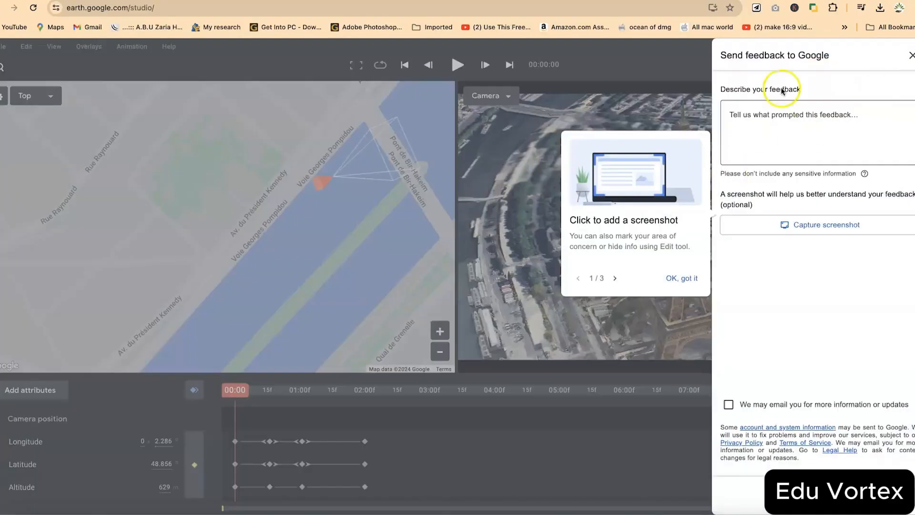
left_click(854, 121)
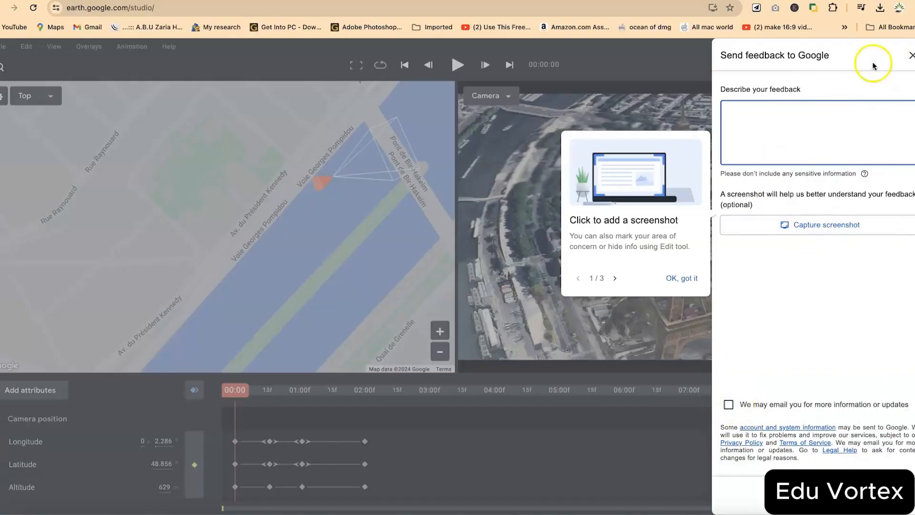
left_click(912, 55)
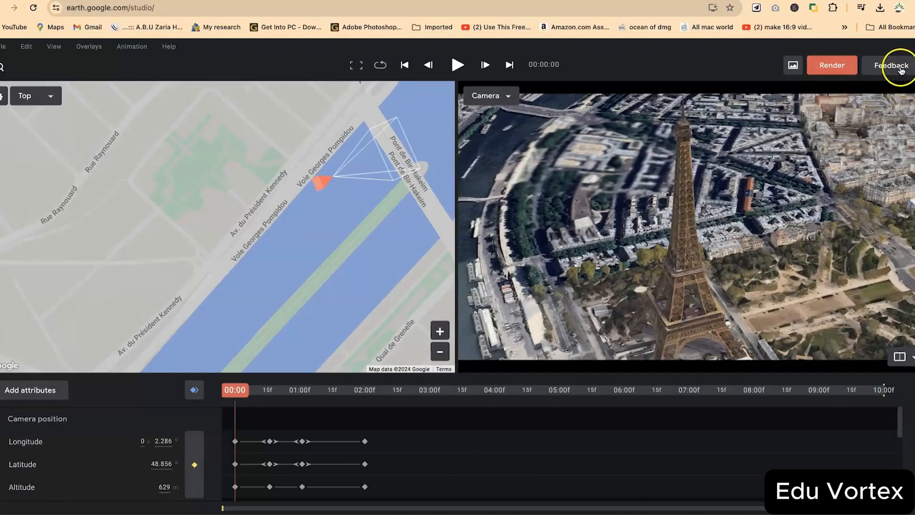
Open the Google Earth Studio user forum and look through the first page of conversations
left_click(168, 49)
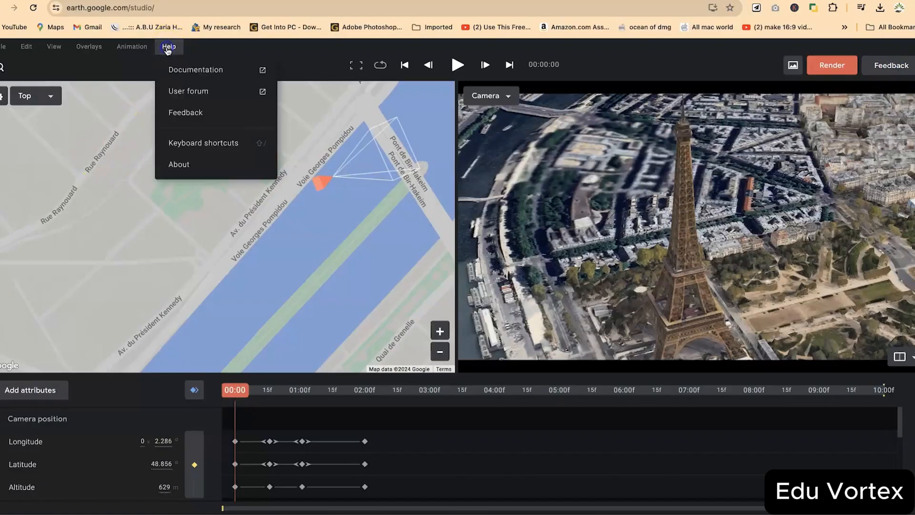
left_click(204, 92)
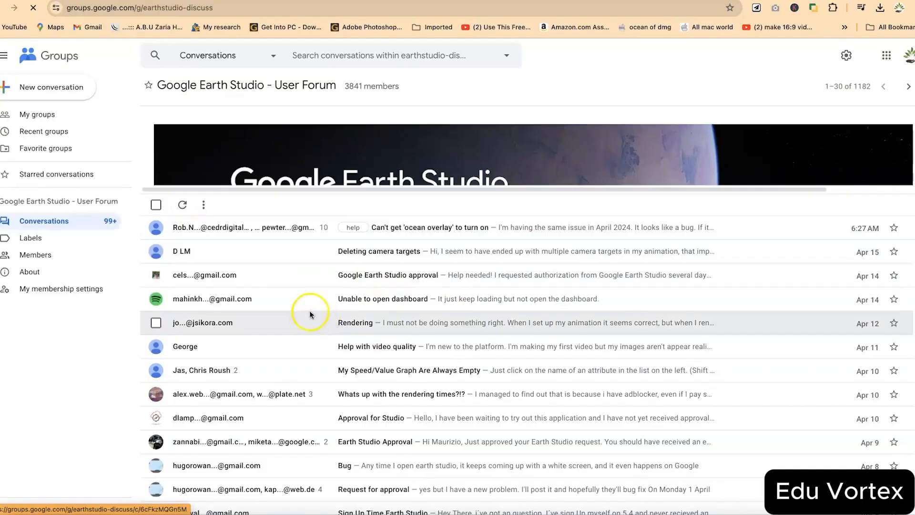
scroll(317, 309, "down", 5)
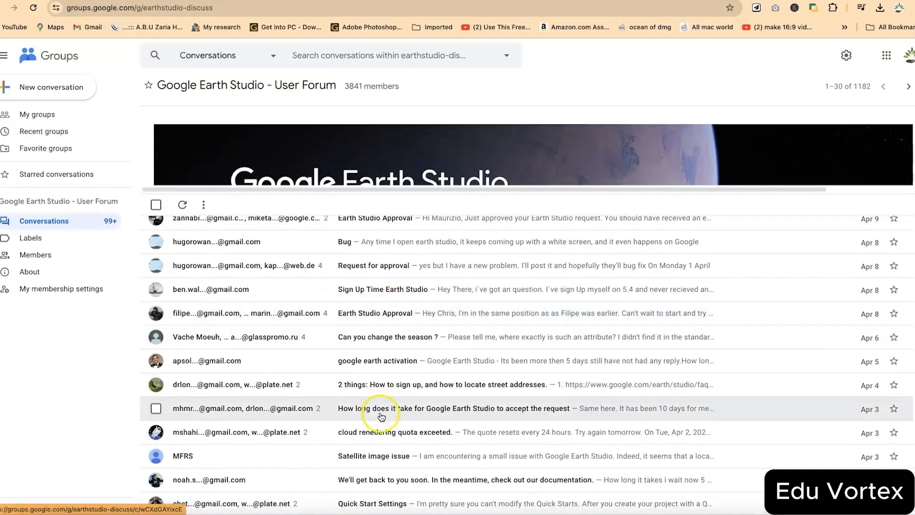
scroll(381, 417, "up", 3)
scroll(384, 410, "down", 8)
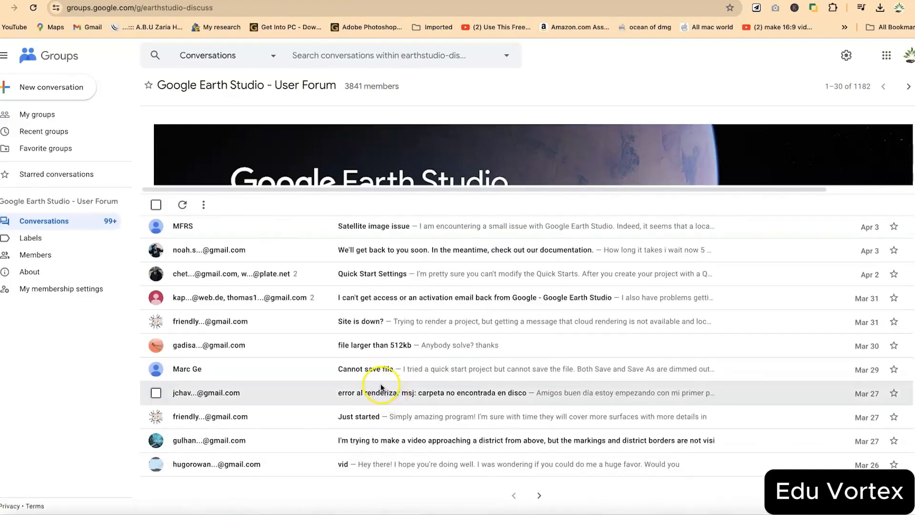
scroll(398, 368, "up", 2)
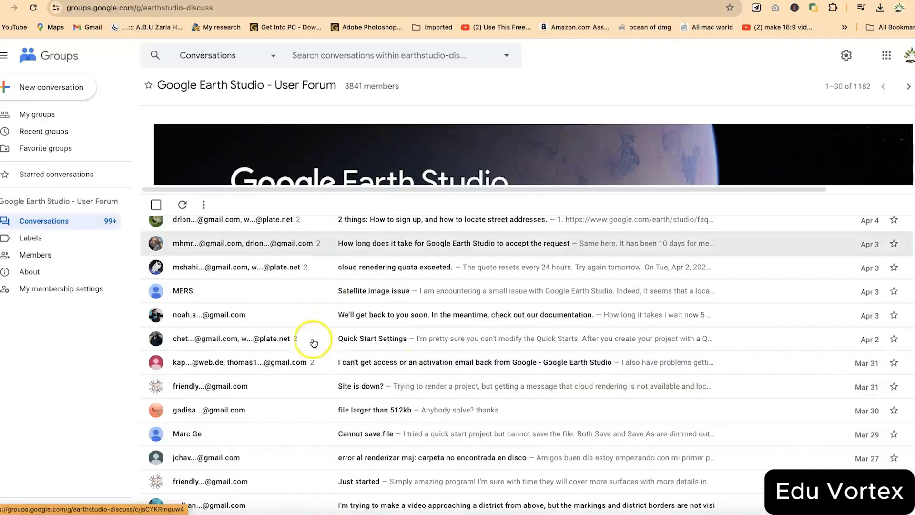
scroll(347, 337, "up", 8)
scroll(471, 267, "up", 2)
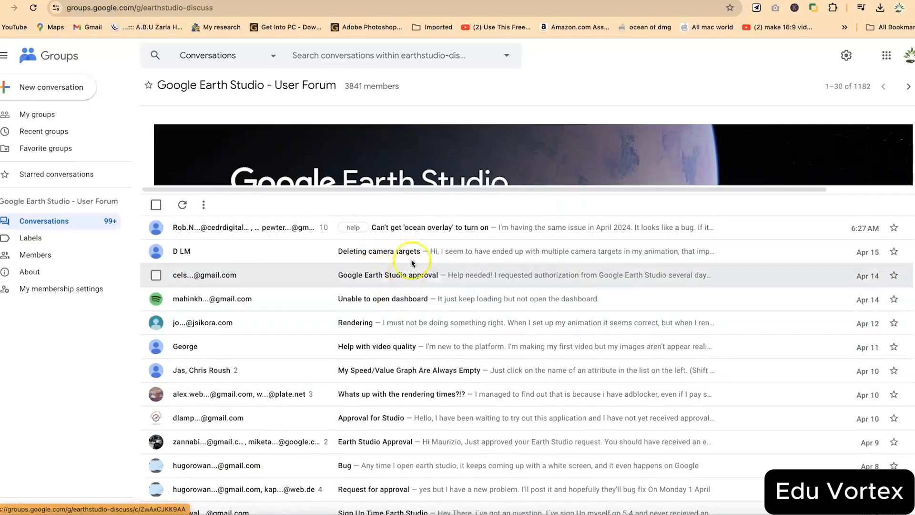
Read the forum conversations "Deleting camera targets" and "Site is down?", returning to the conversation list after each
left_click(393, 258)
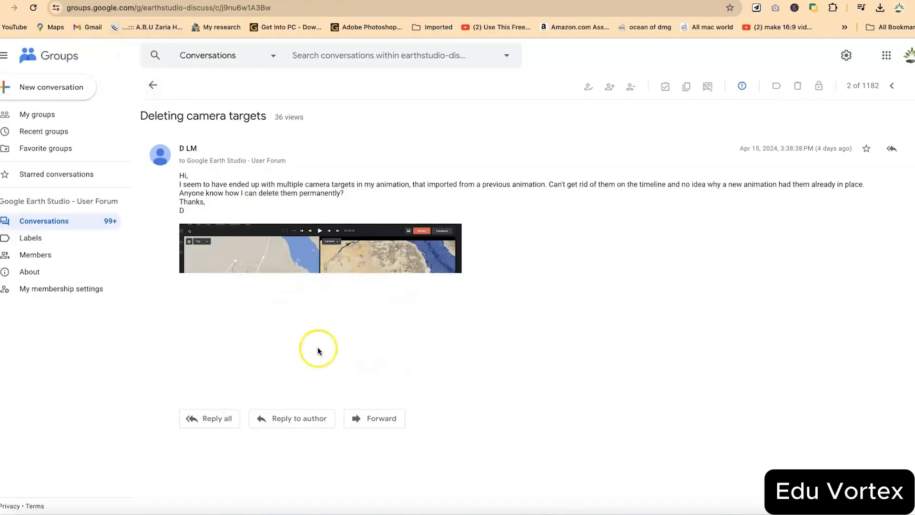
left_click(152, 86)
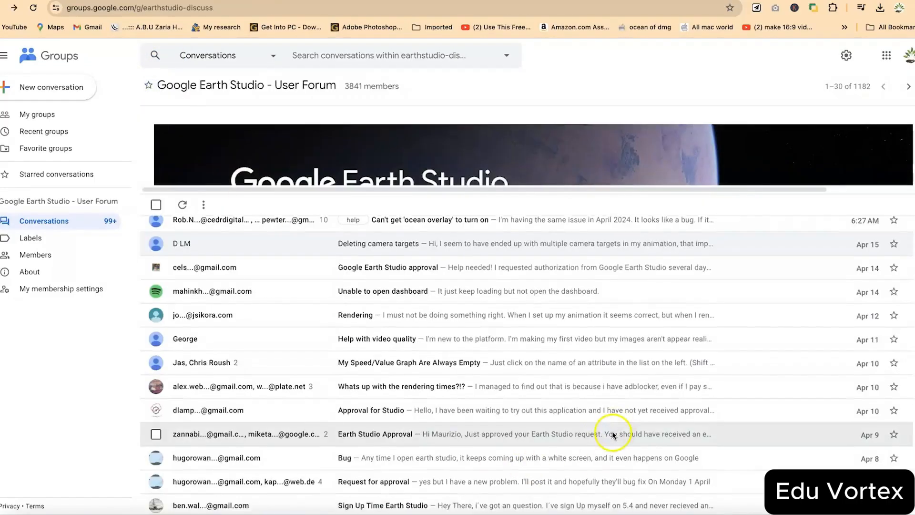
scroll(612, 431, "down", 6)
scroll(427, 450, "down", 3)
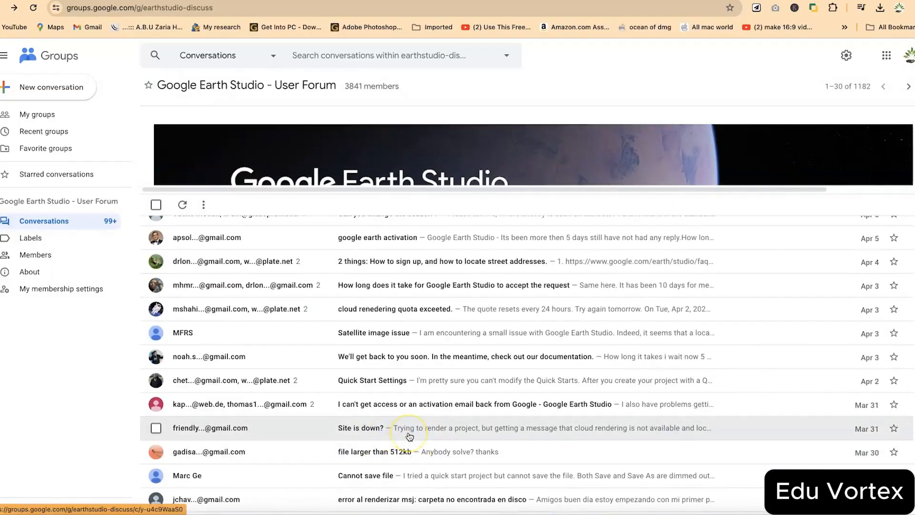
left_click(409, 435)
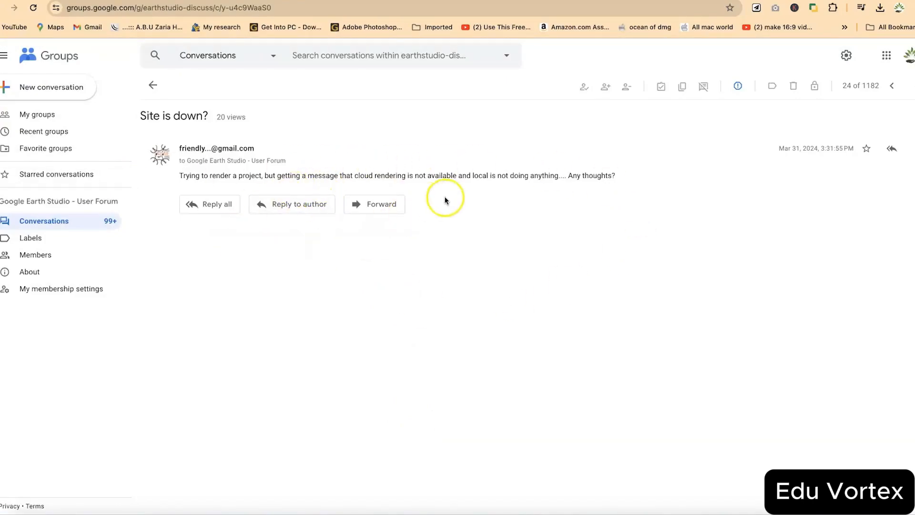
left_click(153, 86)
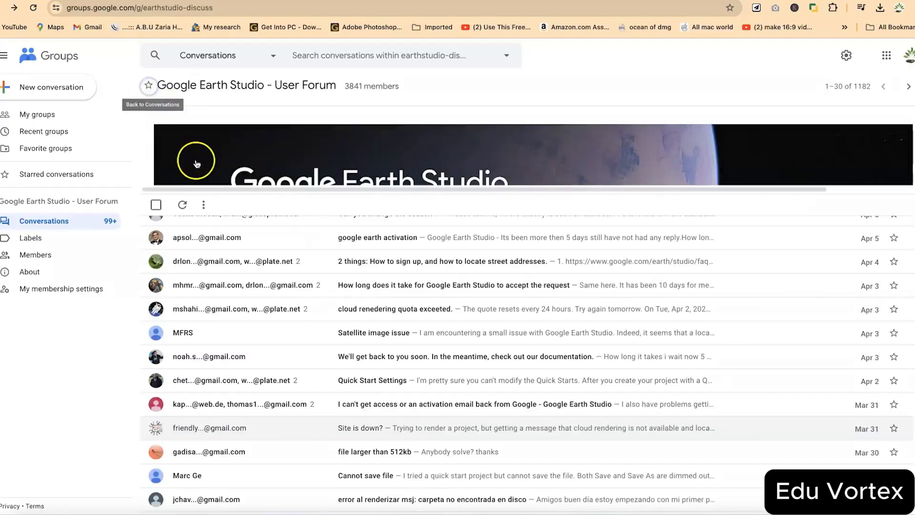
Go to the second page of forum conversations and read the replies in "How long does it take for Google Earth Studio to accept the request?"
scroll(447, 411, "down", 3)
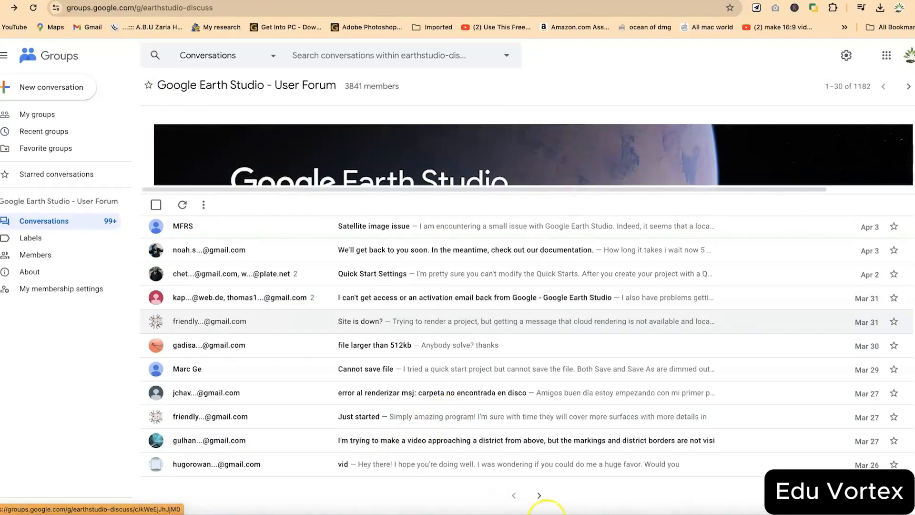
left_click(540, 497)
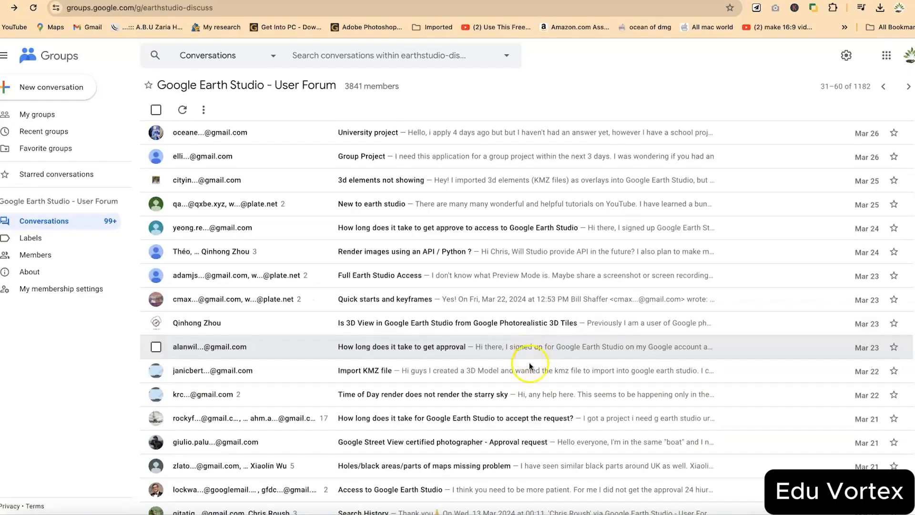
scroll(367, 382, "down", 1)
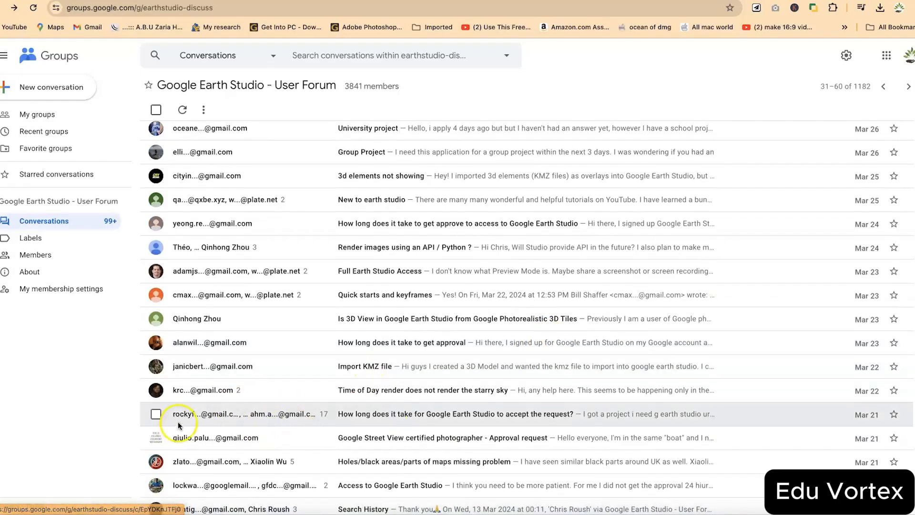
left_click(413, 417)
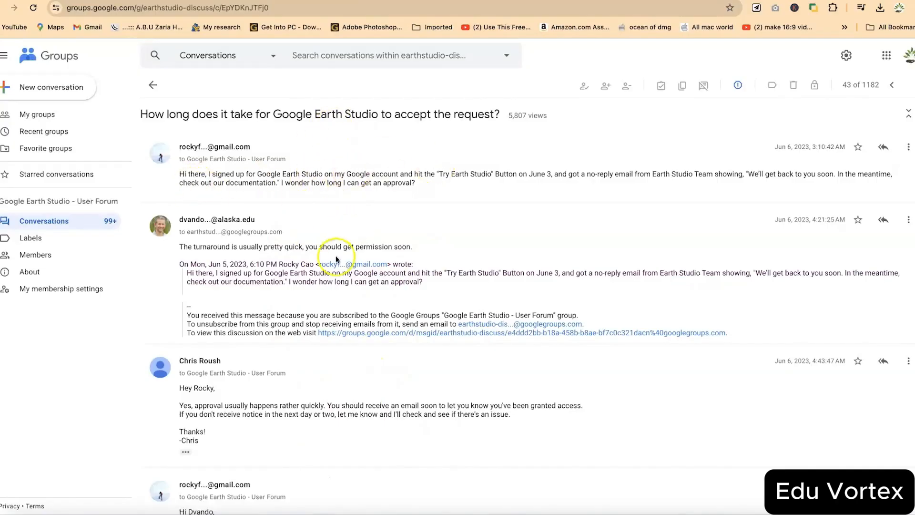
scroll(336, 339, "down", 10)
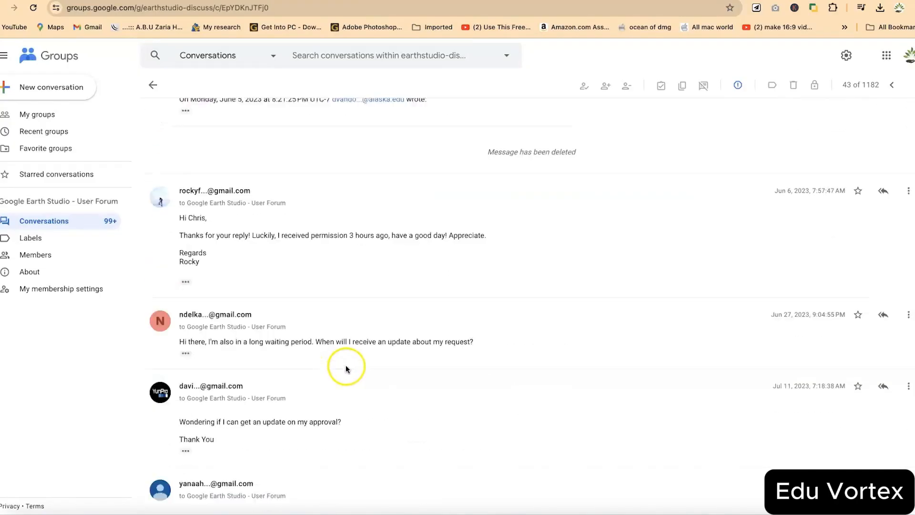
scroll(365, 366, "down", 4)
scroll(343, 355, "down", 15)
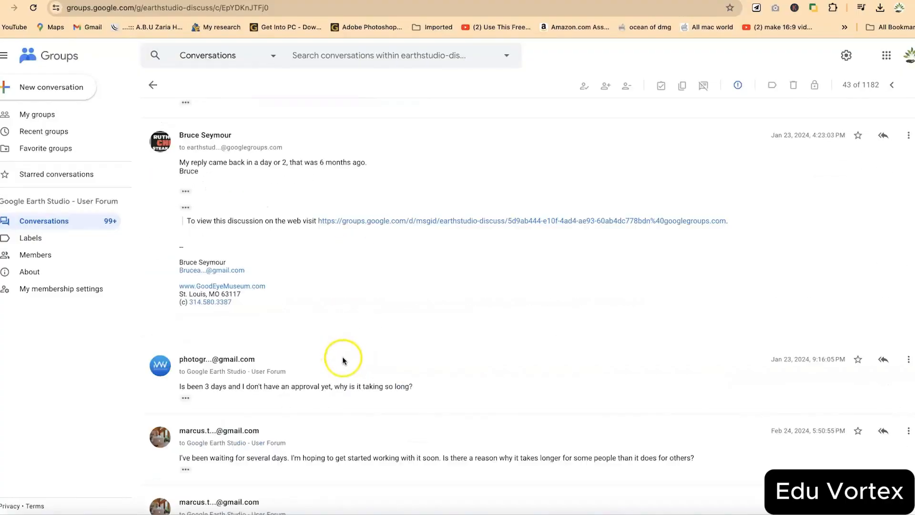
Read the remaining replies in the approval-time conversation, go back up to its opening question and return to the Google Earth Studio project
scroll(377, 338, "down", 5)
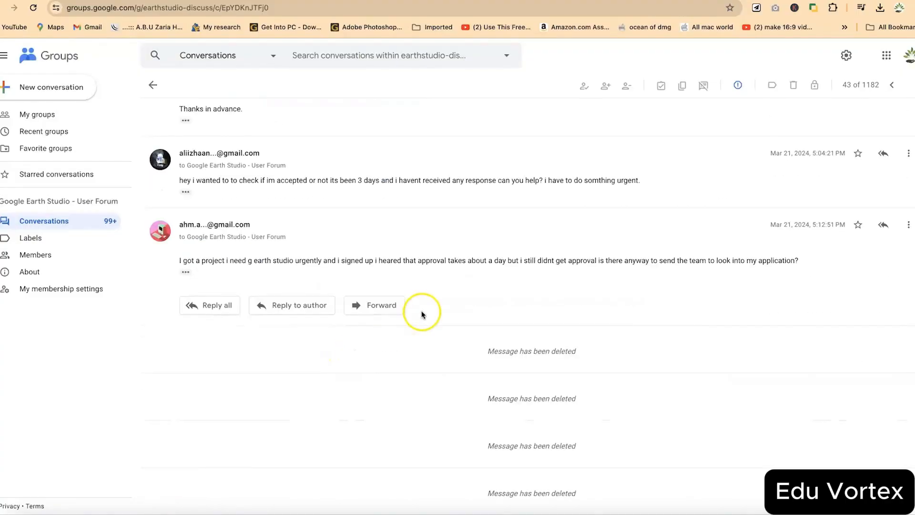
scroll(422, 314, "up", 20)
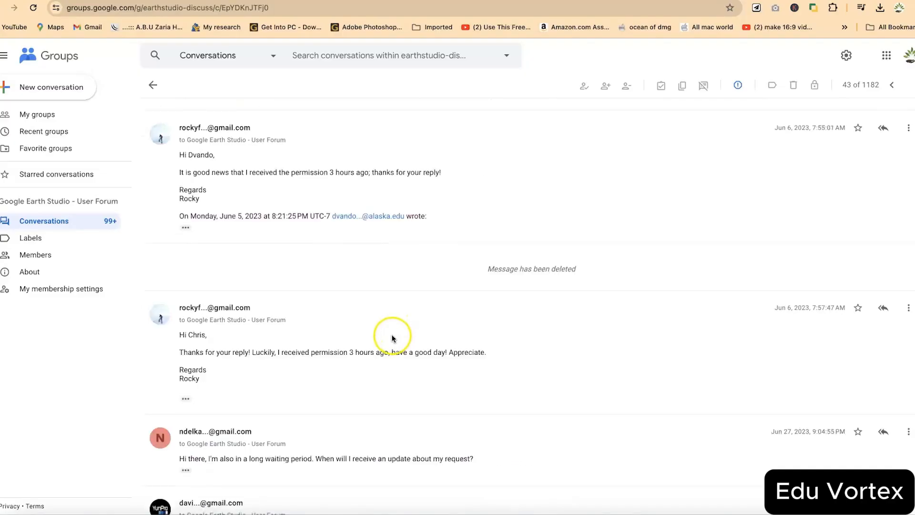
scroll(391, 338, "up", 8)
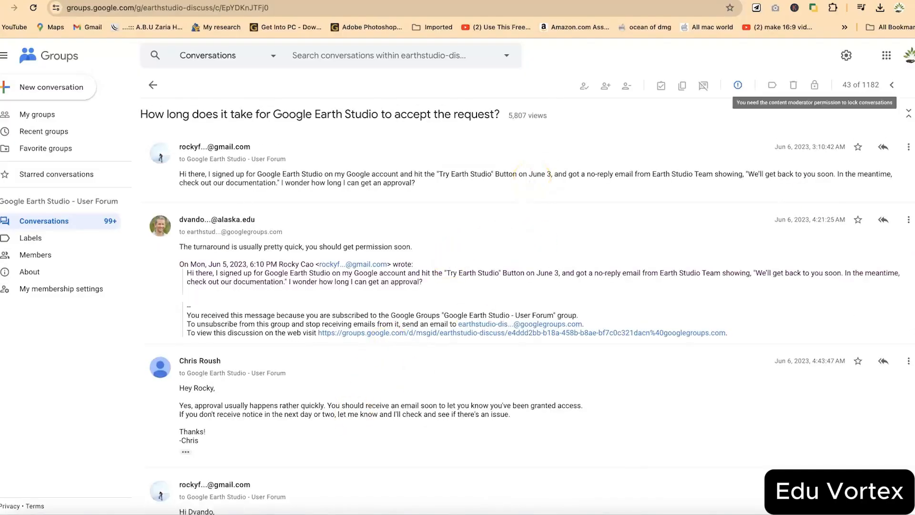
left_click(832, 0)
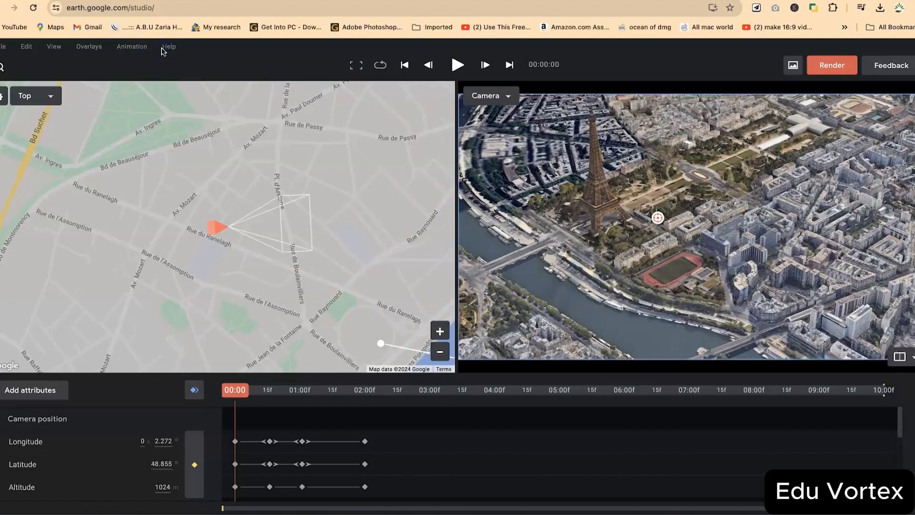
Open the Keyboard shortcuts reference and look through the General category's Edit and Utility bar shortcuts
left_click(167, 57)
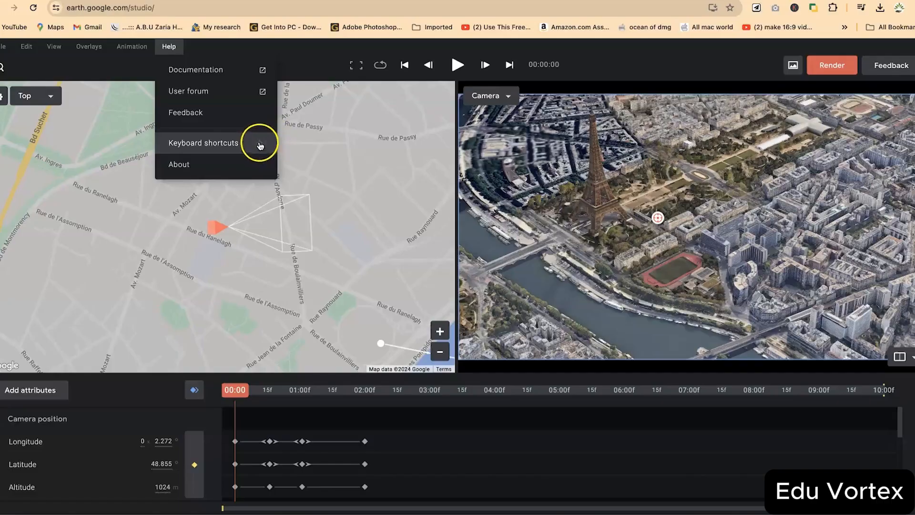
left_click(260, 145)
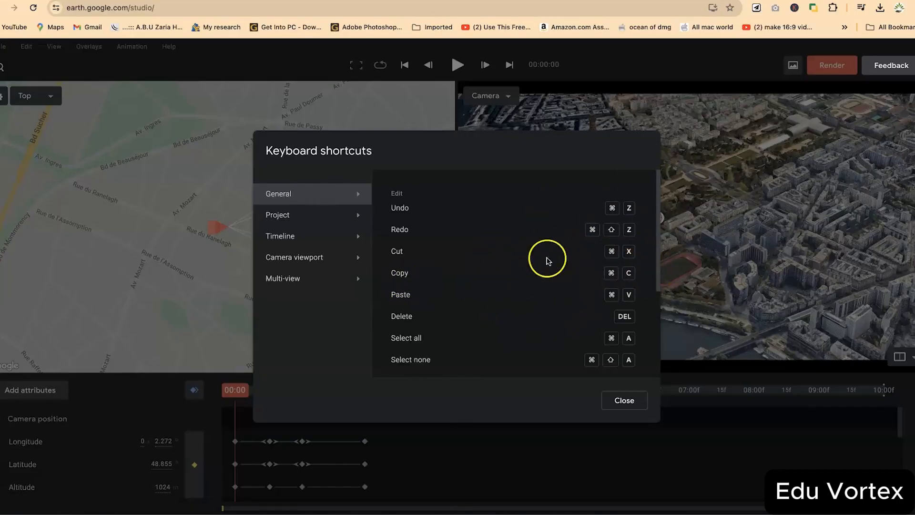
scroll(546, 265, "down", 3)
scroll(539, 236, "up", 3)
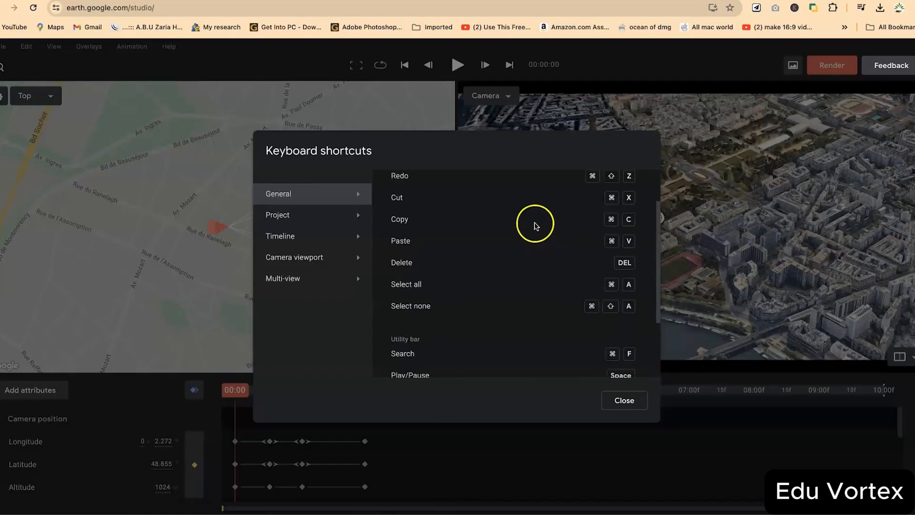
scroll(446, 333, "down", 1)
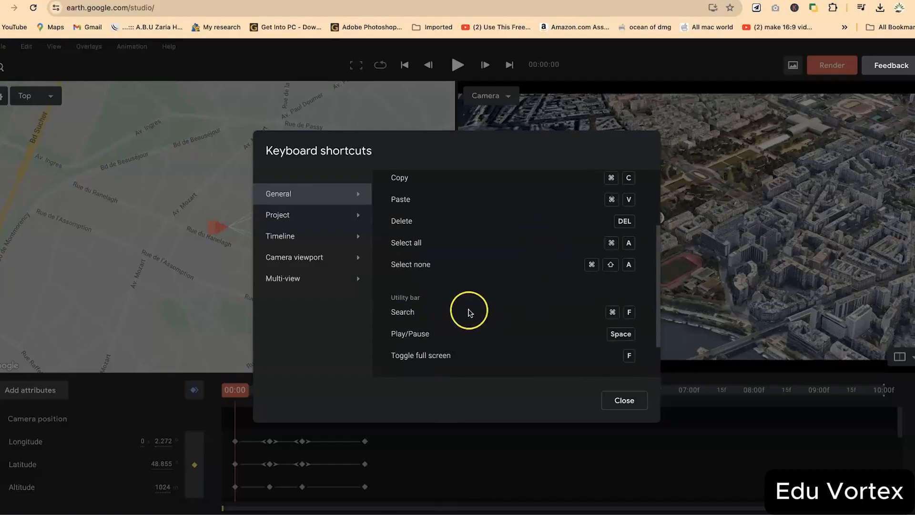
scroll(476, 314, "up", 1)
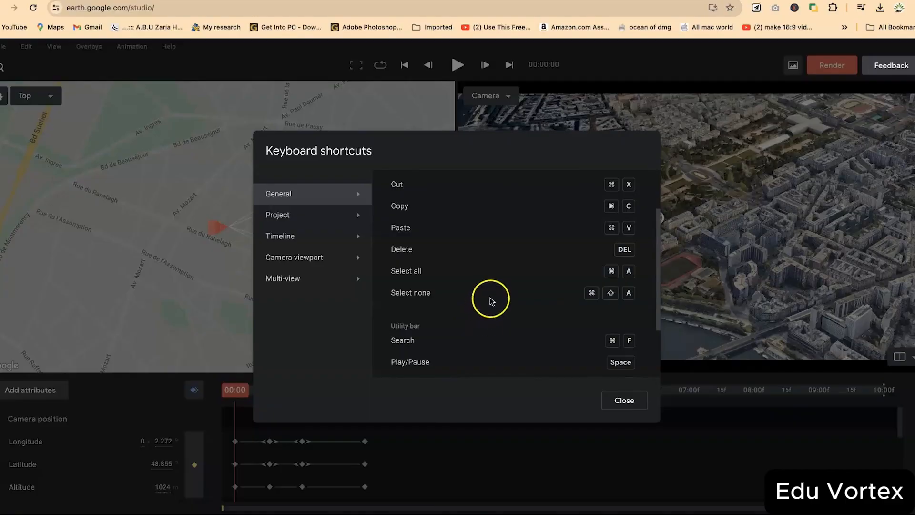
scroll(467, 303, "down", 1)
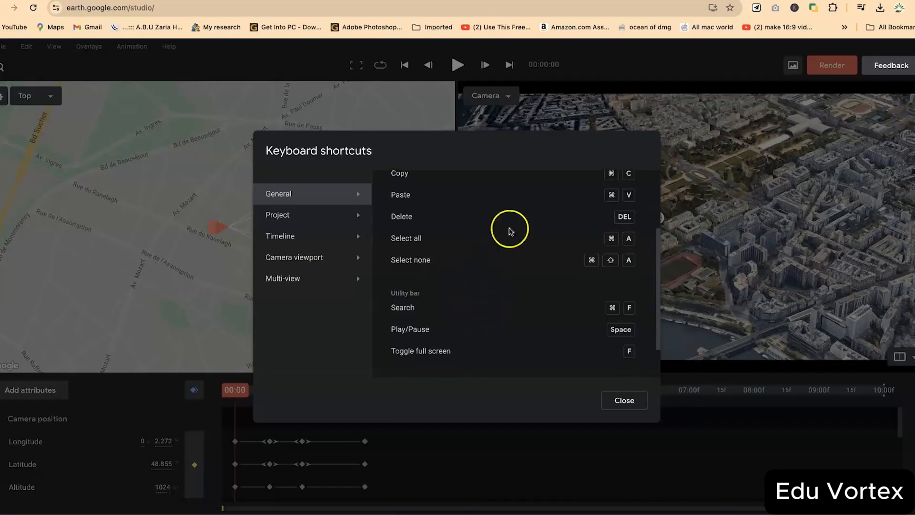
scroll(509, 316, "down", 1)
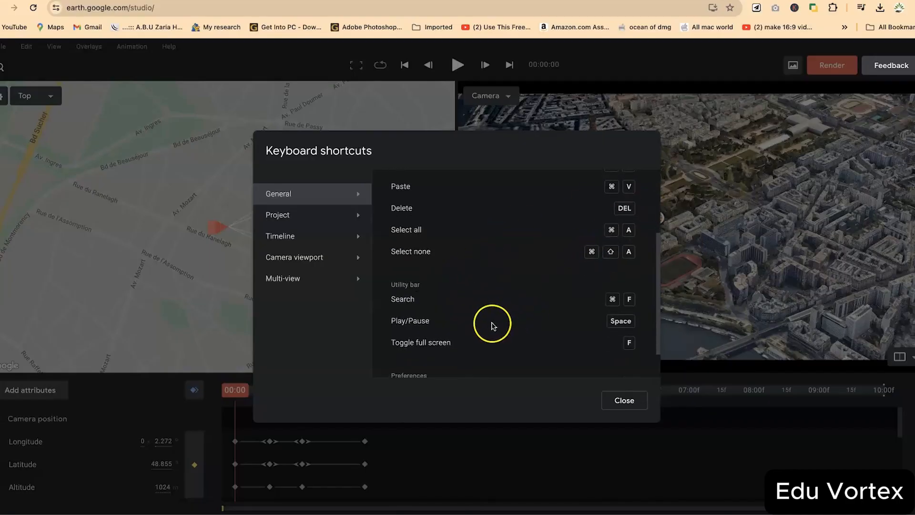
scroll(492, 324, "down", 1)
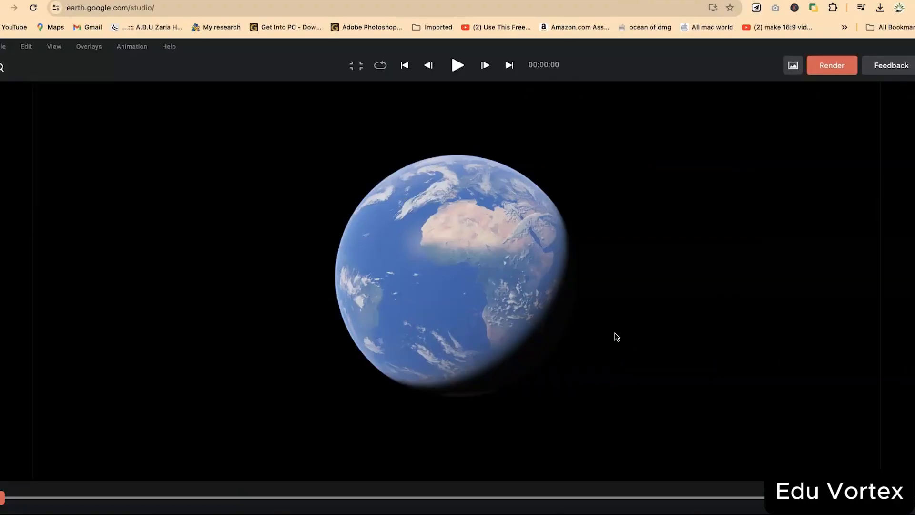
Try the Toggle full screen shortcut on the globe preview, switching full screen on and off
key("f")
key("f")
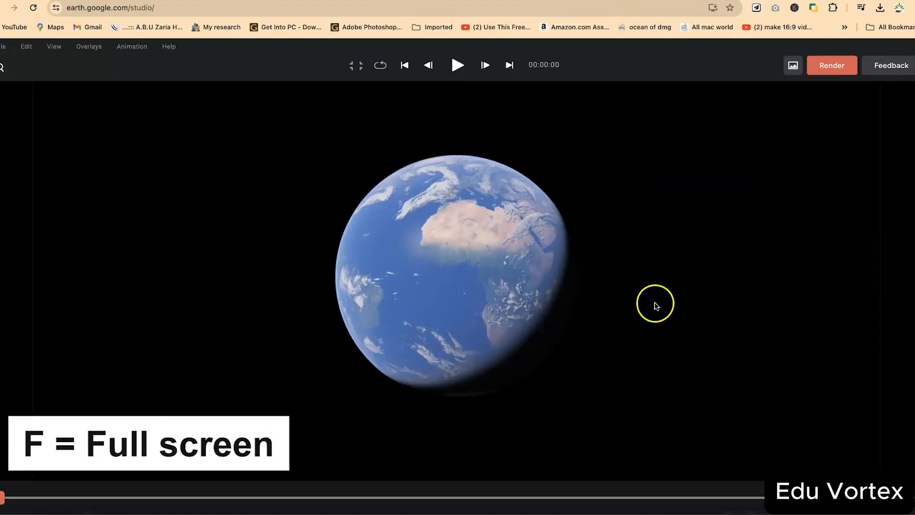
key("f")
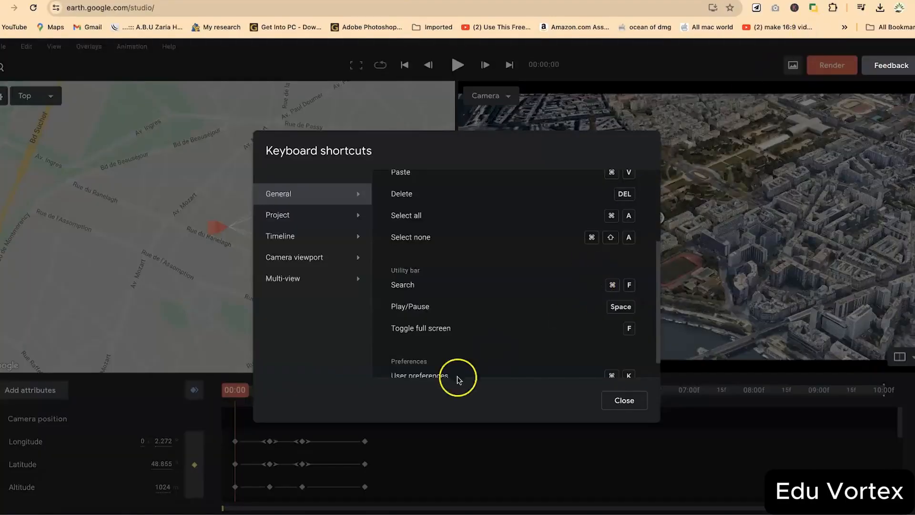
Look at the Preferences entry of the General shortcuts and review the Project and Timeline shortcut categories
scroll(494, 325, "down", 2)
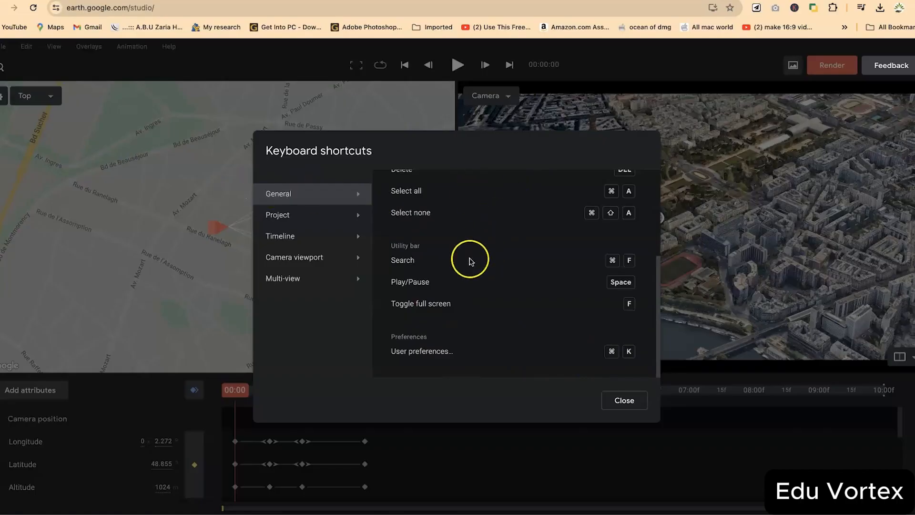
left_click(288, 216)
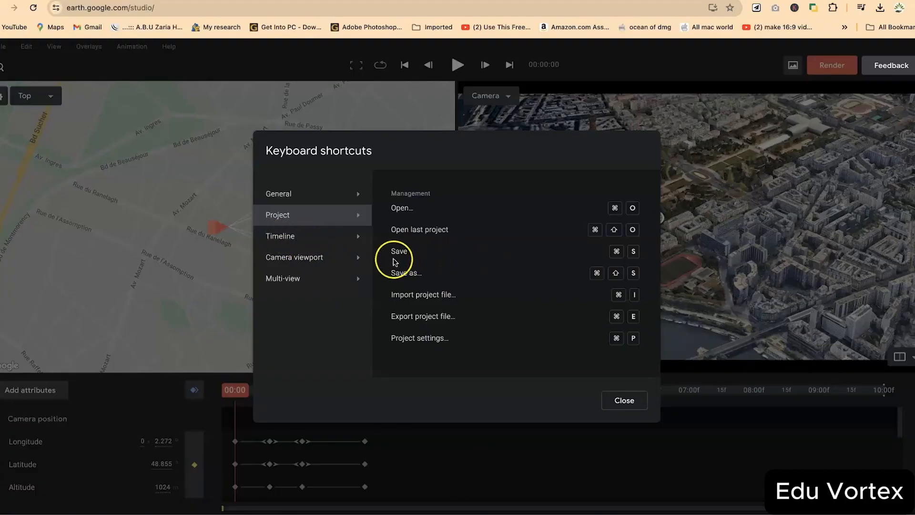
left_click(307, 238)
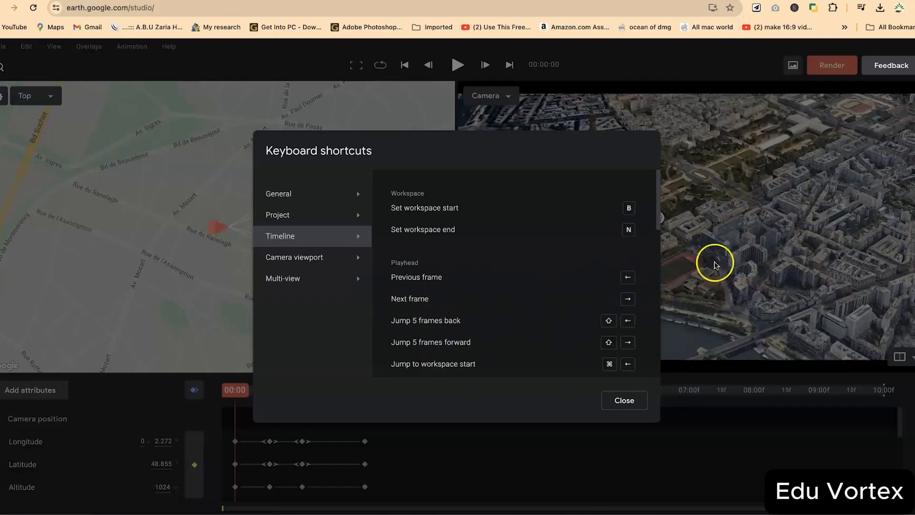
scroll(477, 333, "down", 1)
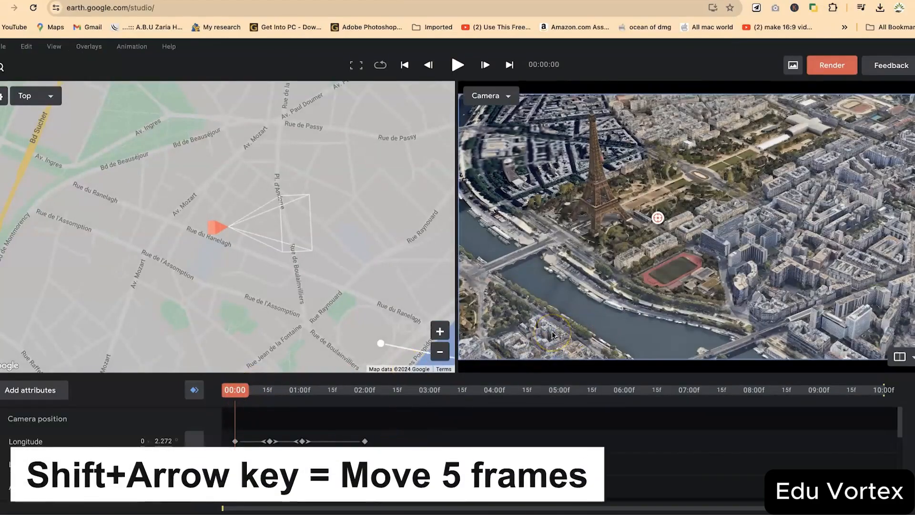
Try to jump the playhead five frames at a time, forward several times and backward once
key("shift+Right")
key("shift+Right")
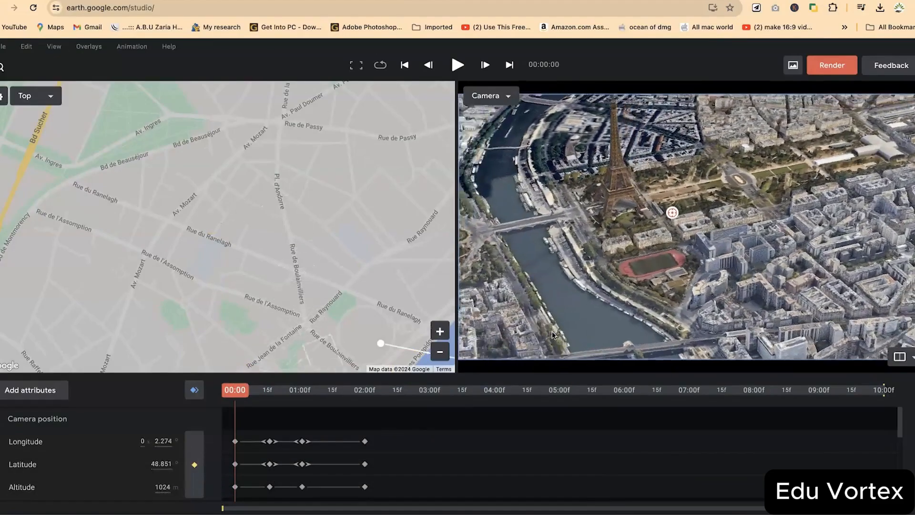
key("shift+Right")
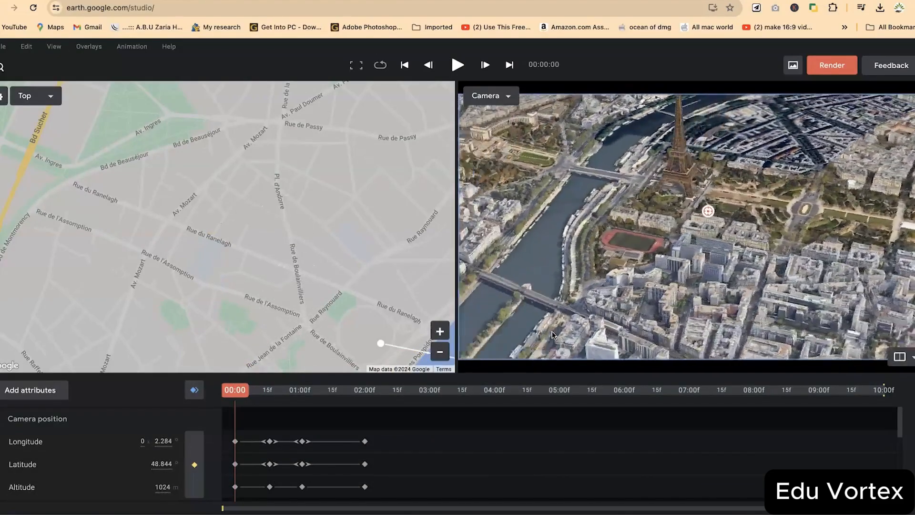
key("shift+Right")
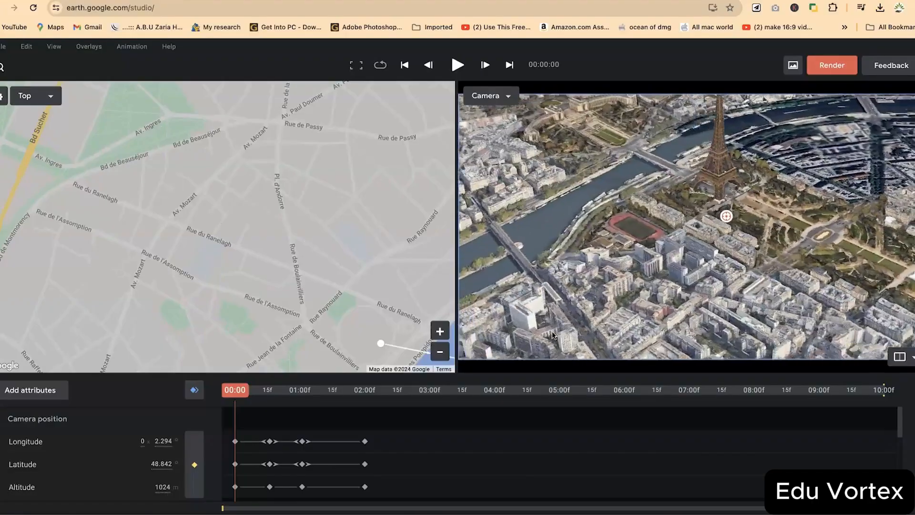
key("shift+Left")
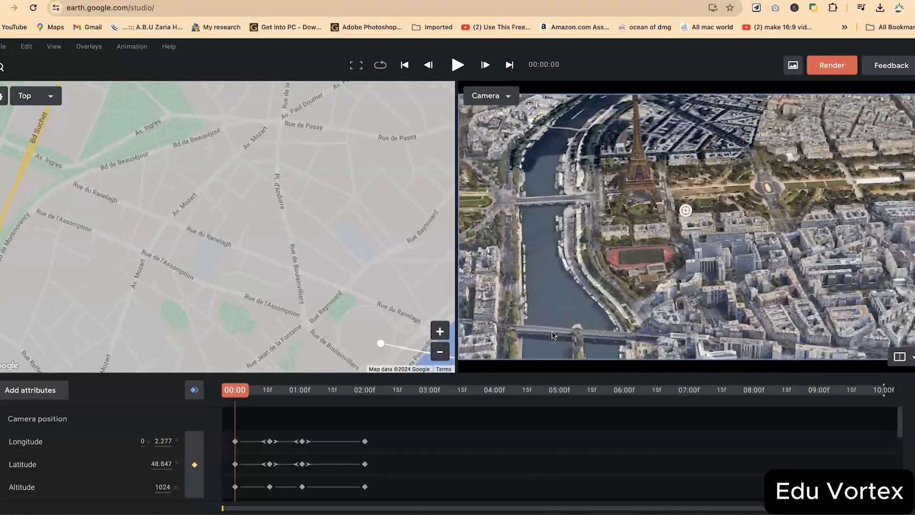
left_click(813, 419)
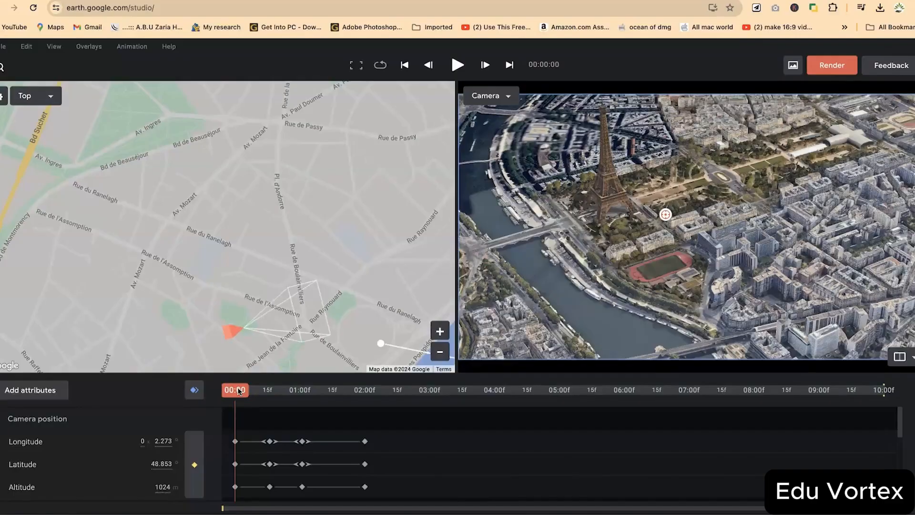
Move the playhead keyframe by keyframe from 00:00 to the last keyframe at 02:00 and back to the start, twice
key("k")
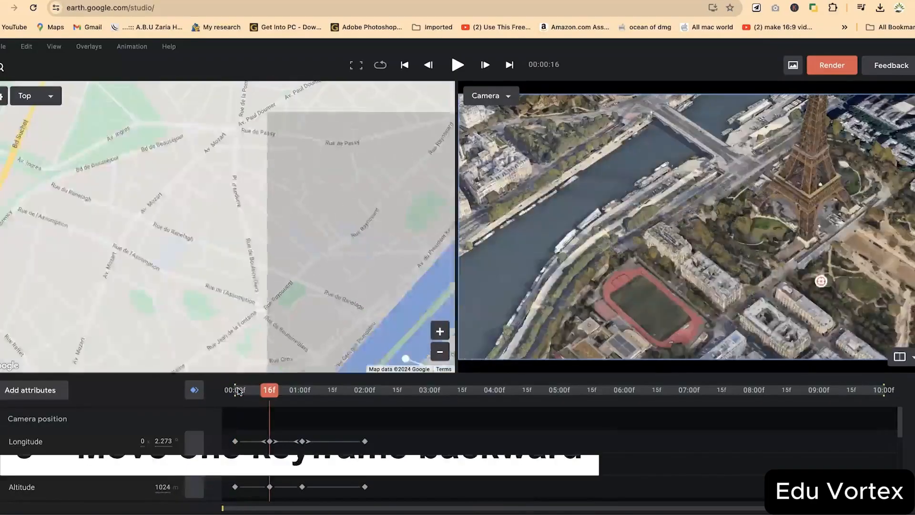
key("k")
key("k")
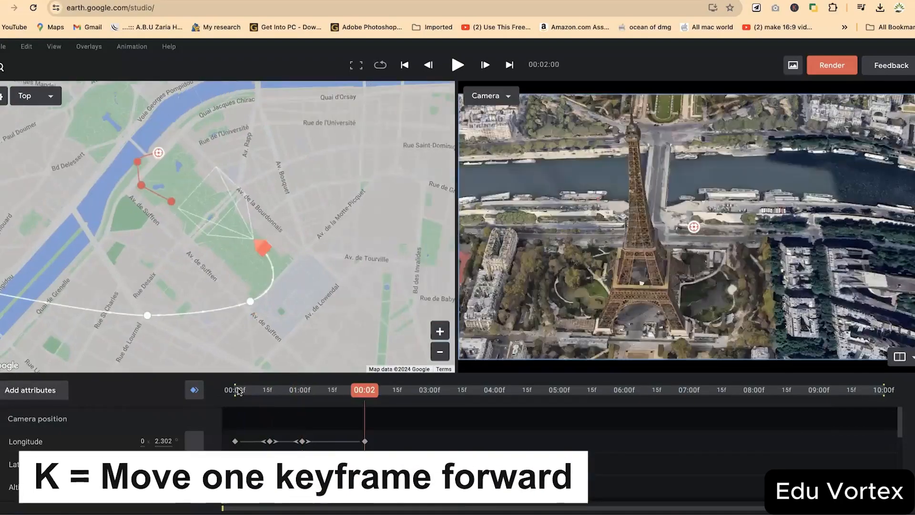
key("j")
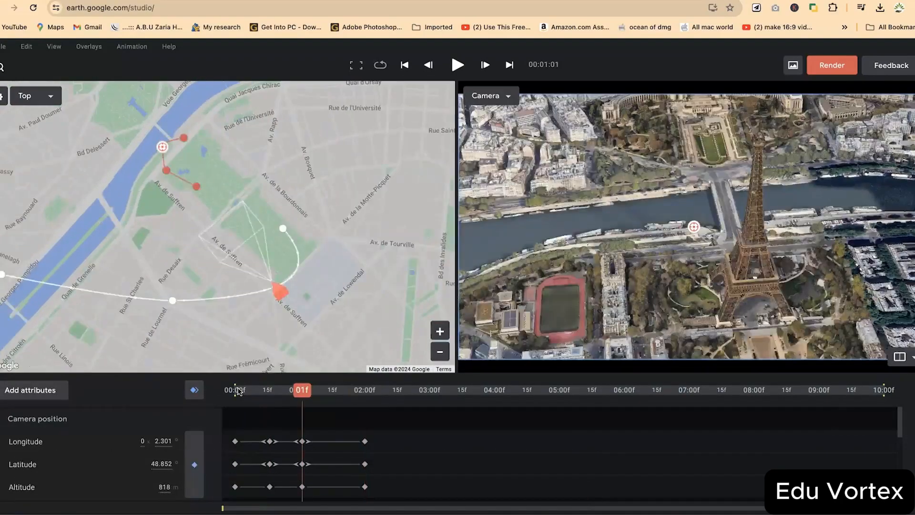
key("j")
key("j")
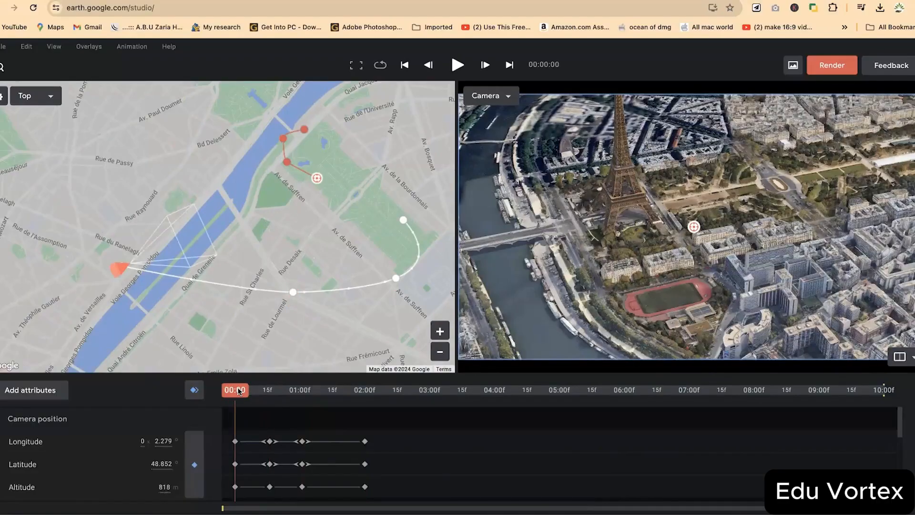
key("k")
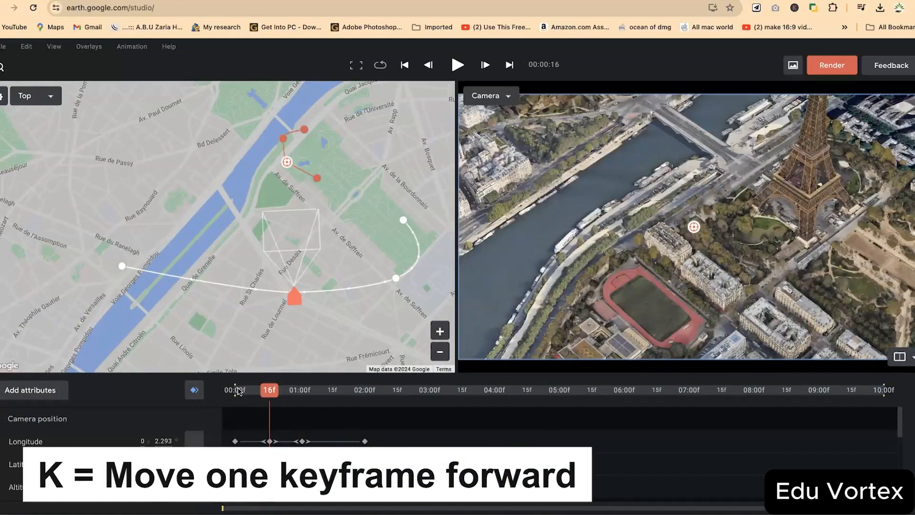
key("k")
key("k")
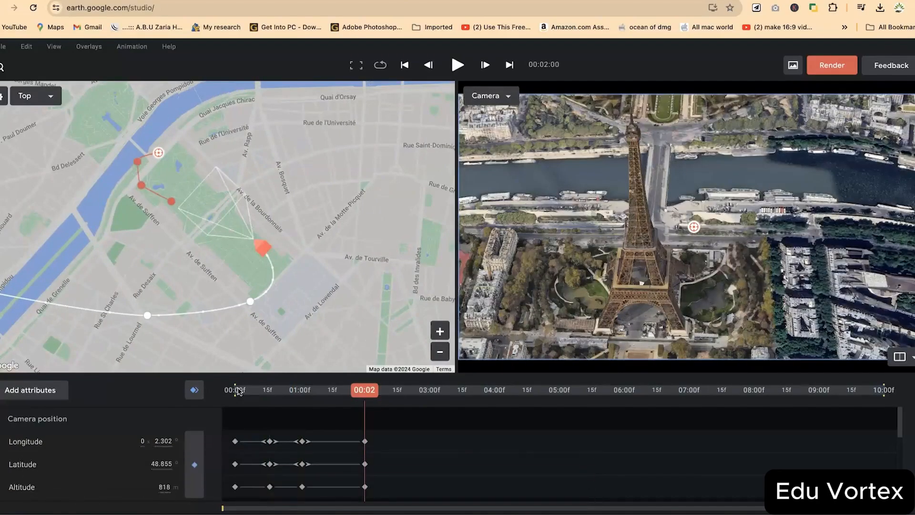
key("j")
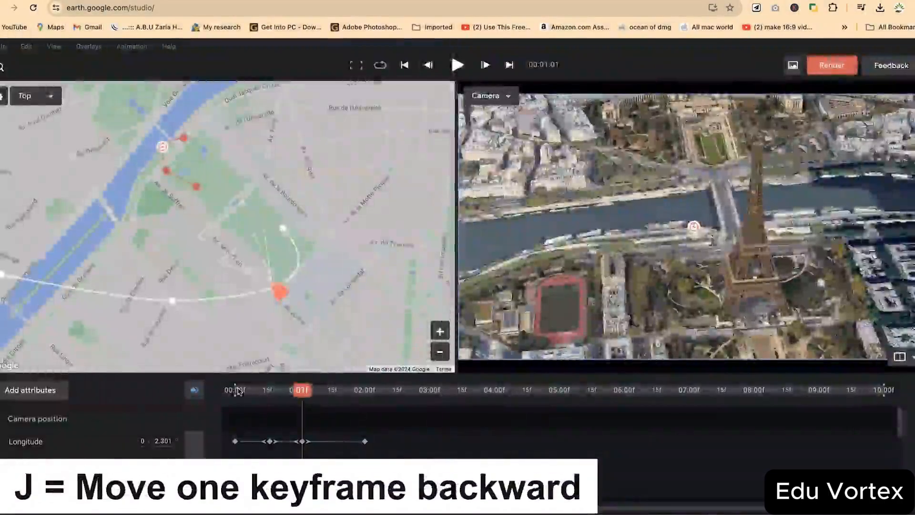
key("j")
key("j")
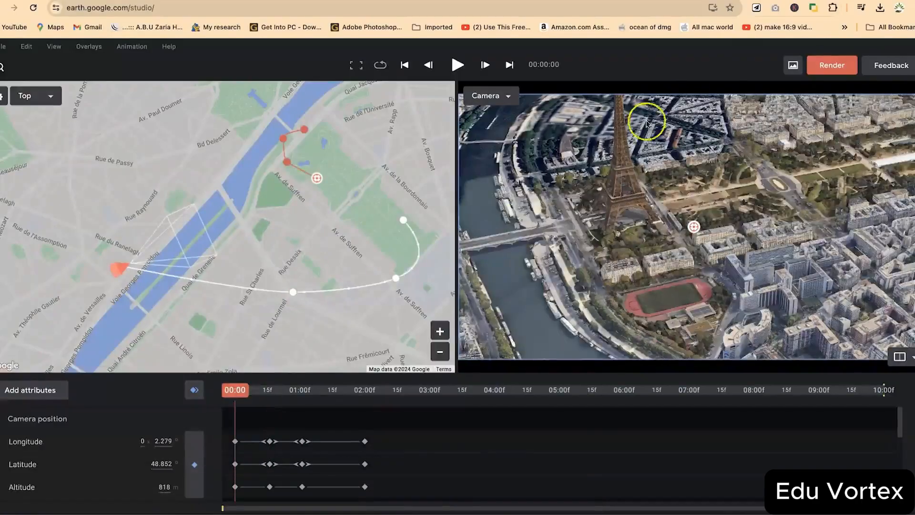
Pan, tilt and orbit the camera around the Eiffel Tower at 00:00, ending in an oblique view at about 529 m altitude
left_click_drag(685, 265, 723, 305)
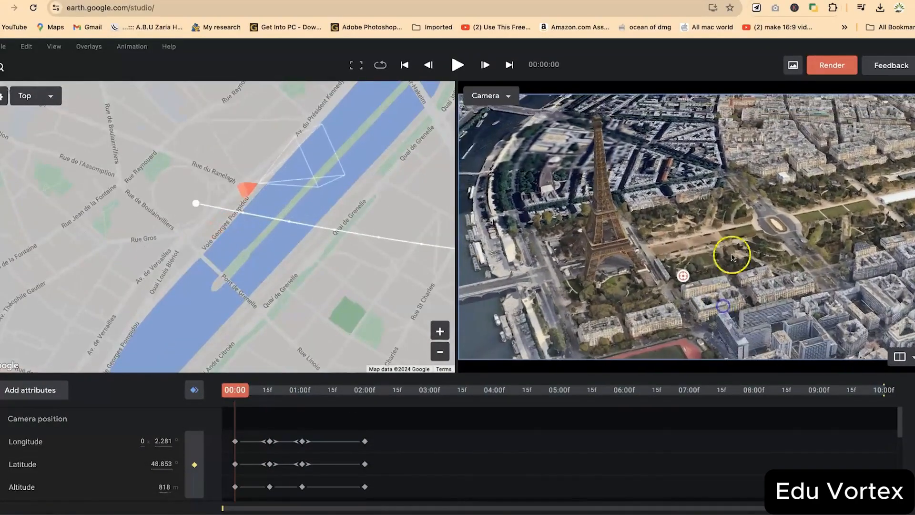
left_click_drag(675, 212, 675, 296)
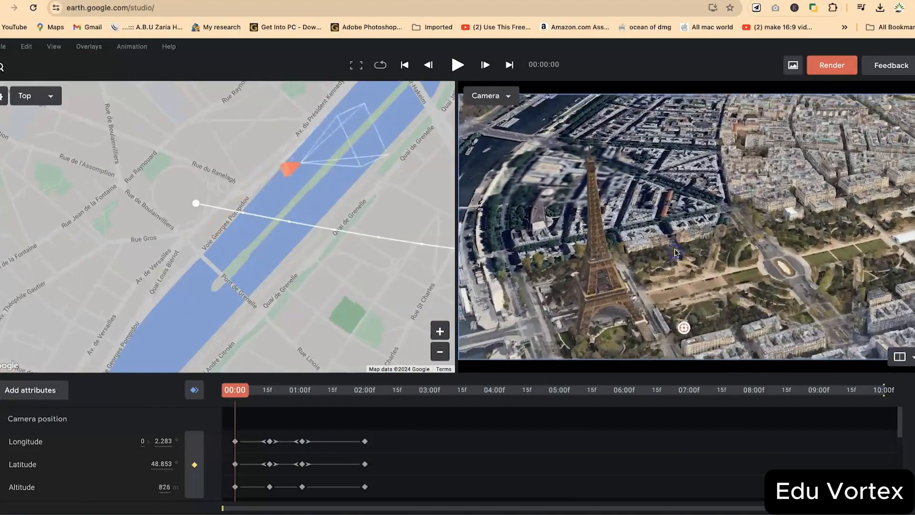
middle_click_drag(674, 325, 674, 284)
left_click_drag(674, 284, 675, 238)
middle_click_drag(675, 238, 687, 214)
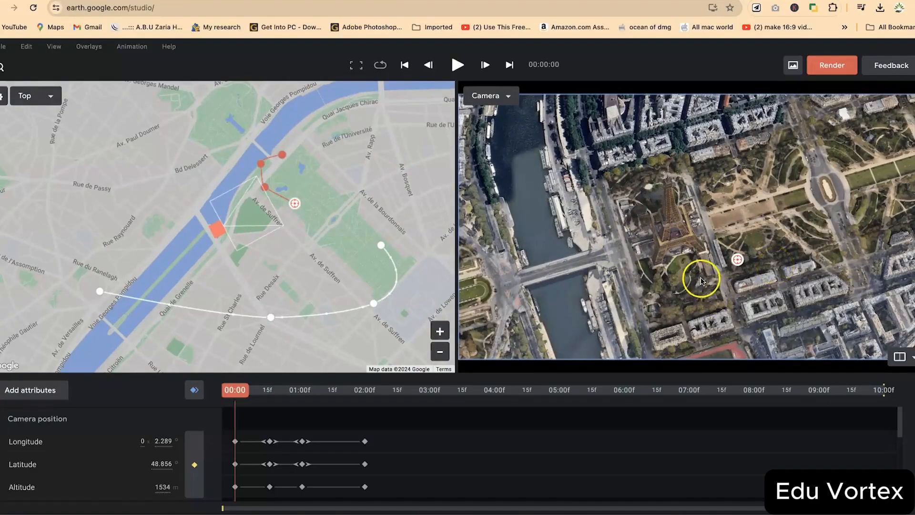
left_click_drag(700, 280, 709, 173)
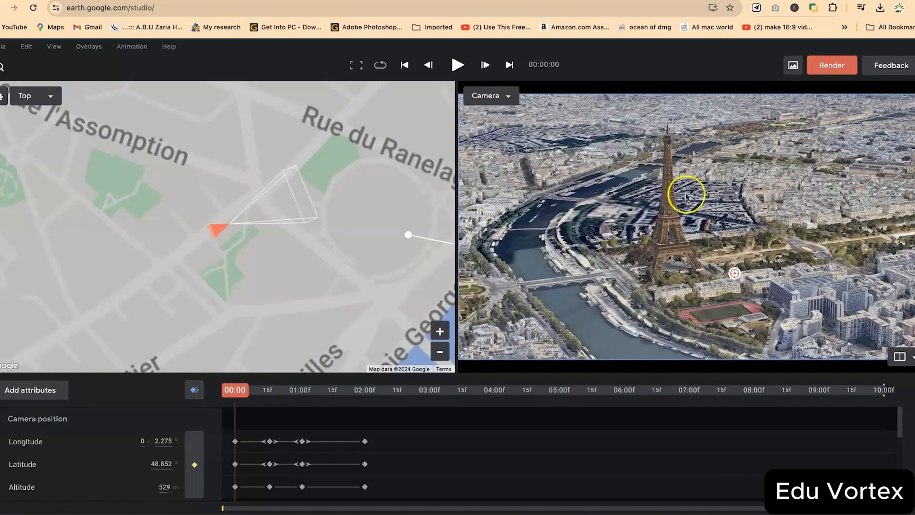
Add keyframes for all attributes at 01:16 and check them across the camera position and camera target rows
left_click_drag(235, 389, 335, 391)
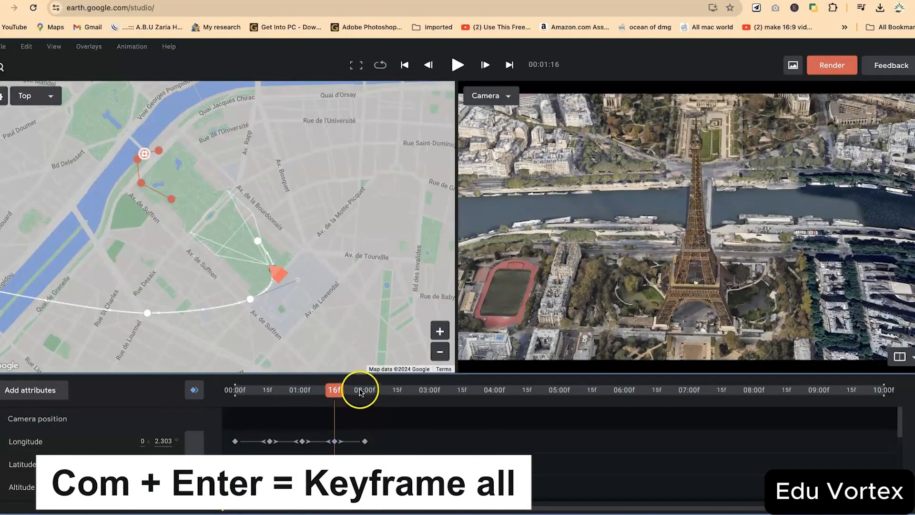
scroll(332, 471, "down", 5)
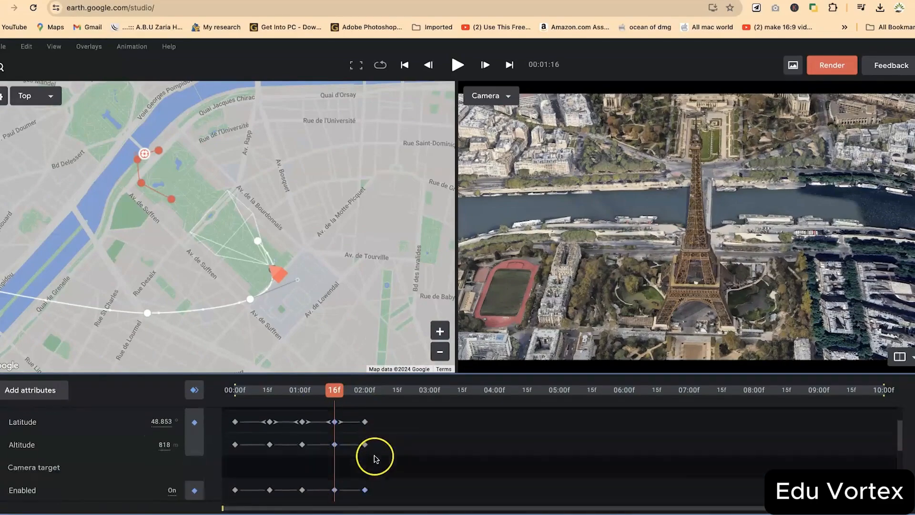
scroll(352, 469, "down", 2)
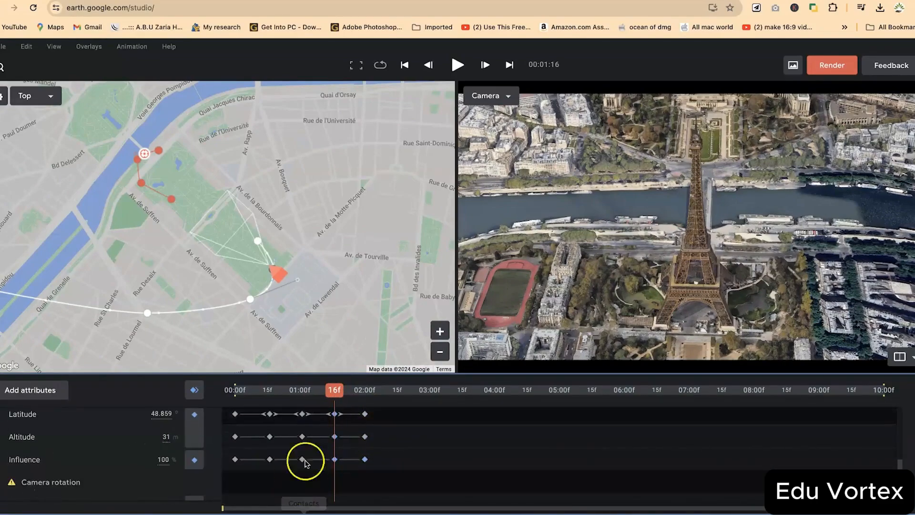
scroll(350, 477, "up", 3)
scroll(348, 477, "up", 3)
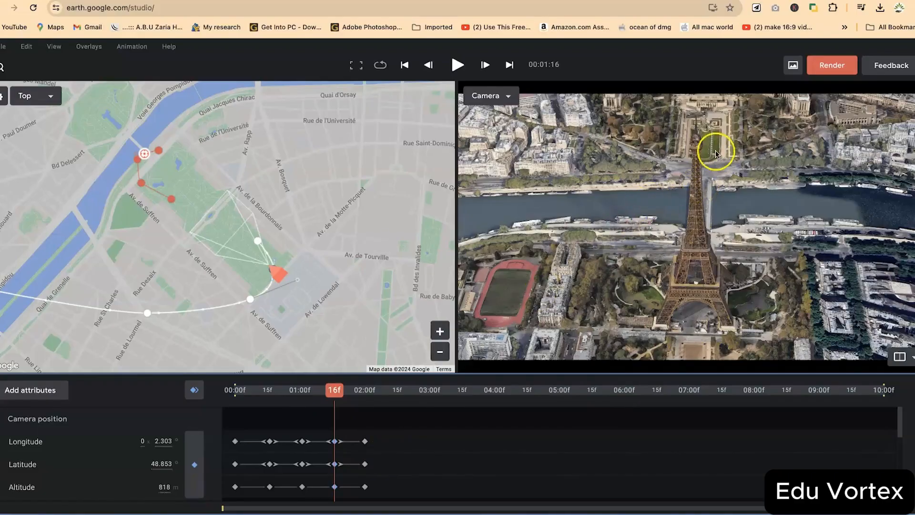
Look at the Smooth path, Linear and Unlink handles options of the second camera path keyframe without changing it
left_click(147, 312)
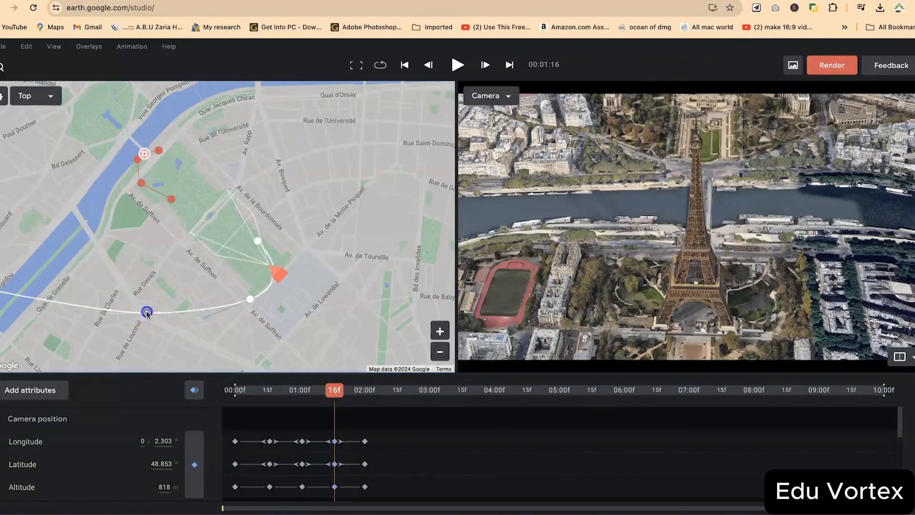
right_click(148, 313)
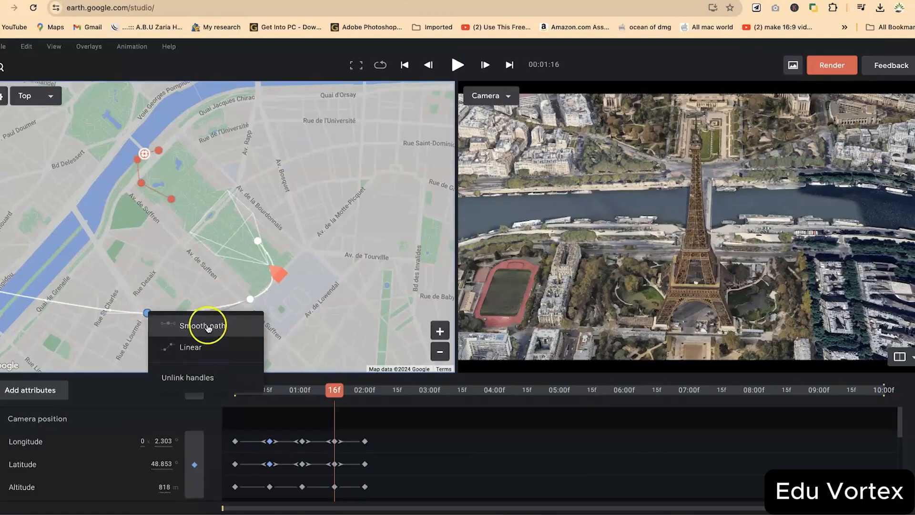
left_click(209, 346)
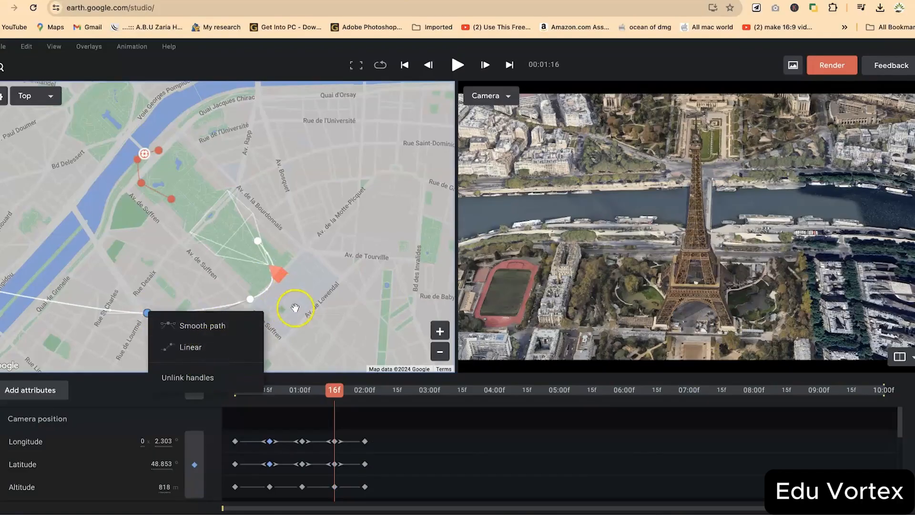
left_click(295, 310)
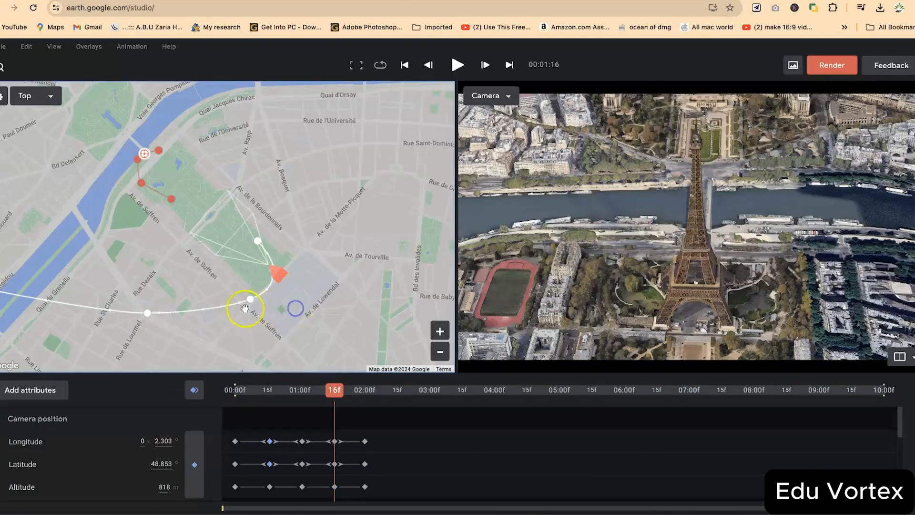
Toggle path smoothing repeatedly on the second camera path keyframe, leaving it smooth
left_click(148, 313, "super")
left_click(147, 313)
left_click(148, 314, "super")
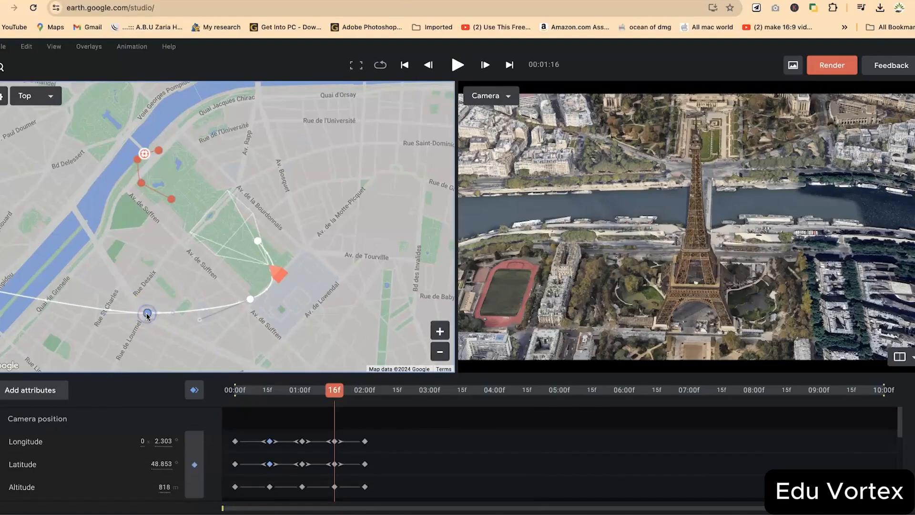
left_click(147, 313, "super")
left_click(149, 313, "super")
left_click(148, 313, "super")
left_click(149, 314, "super")
left_click(148, 313, "super")
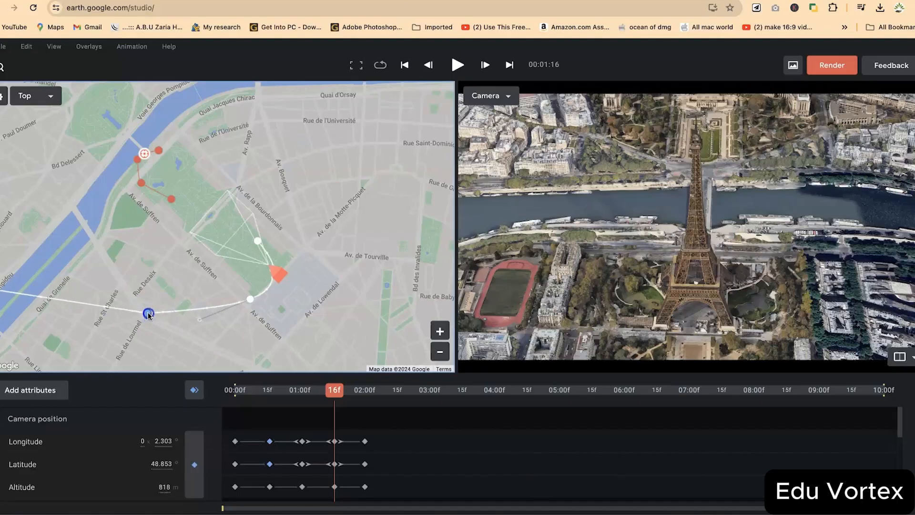
left_click(148, 313, "super")
left_click(148, 313, "super")
left_click(148, 313, "super")
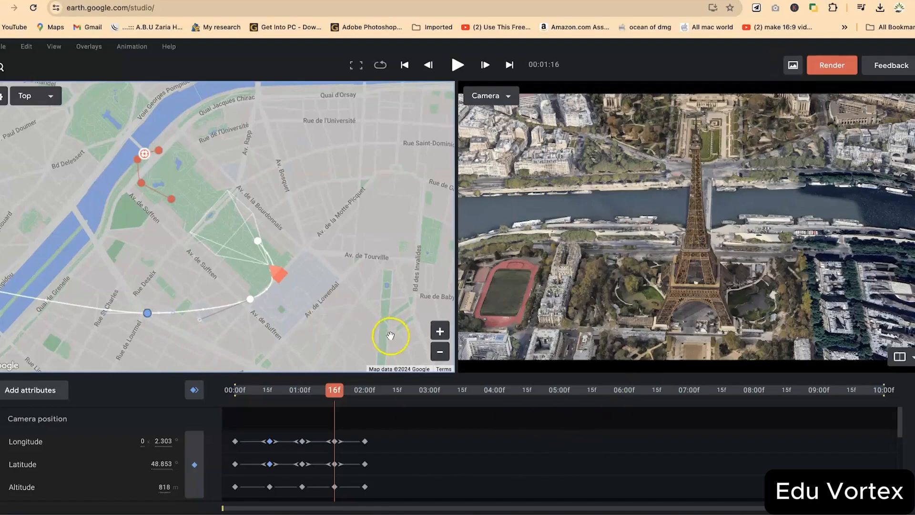
Move the playhead to 00:04, reframe the Eiffel Tower and rotate the camera around it in both directions
left_click_drag(334, 390, 244, 391)
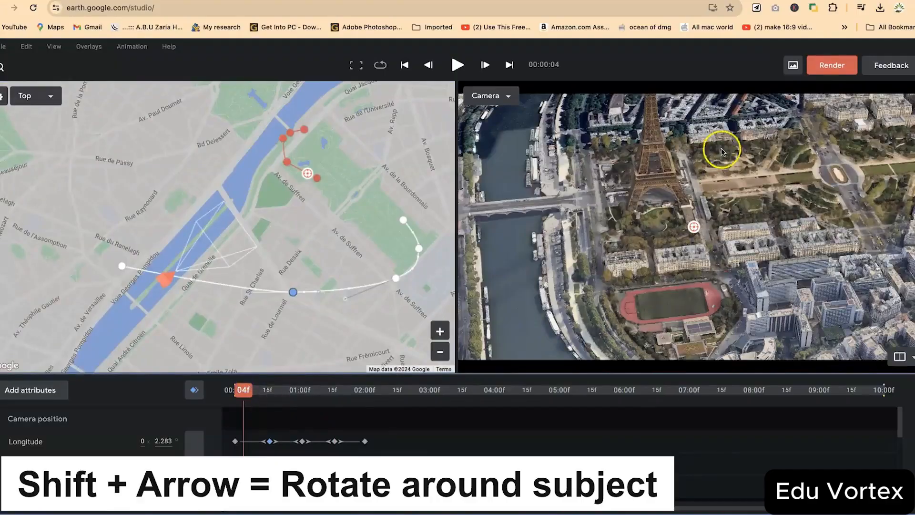
left_click_drag(642, 223, 681, 267)
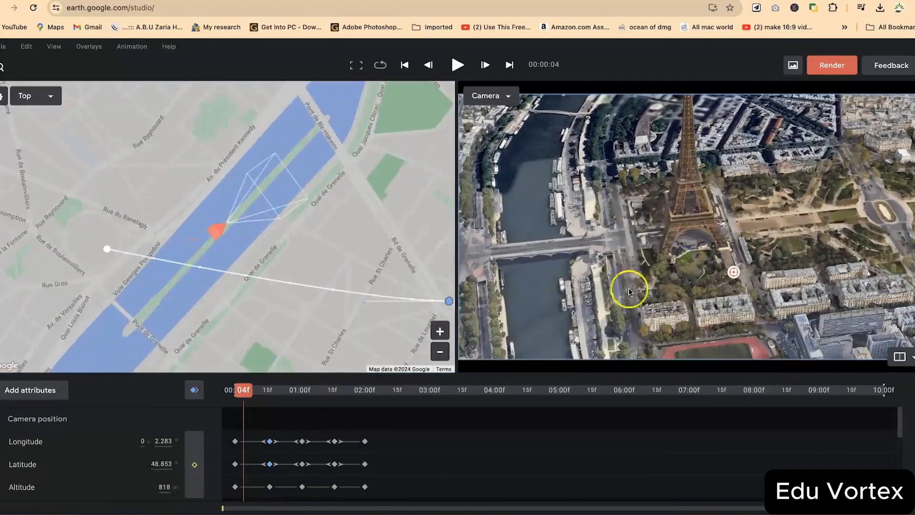
key("shift+Left")
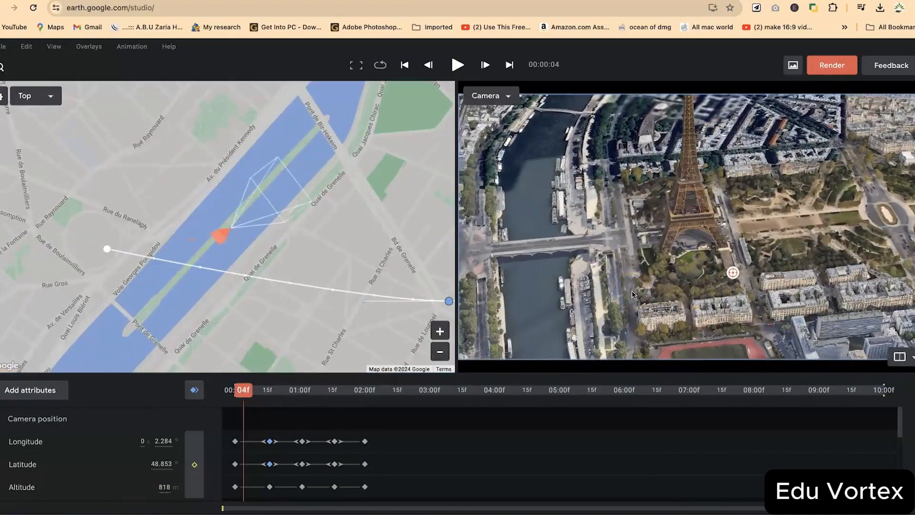
key("shift+Left")
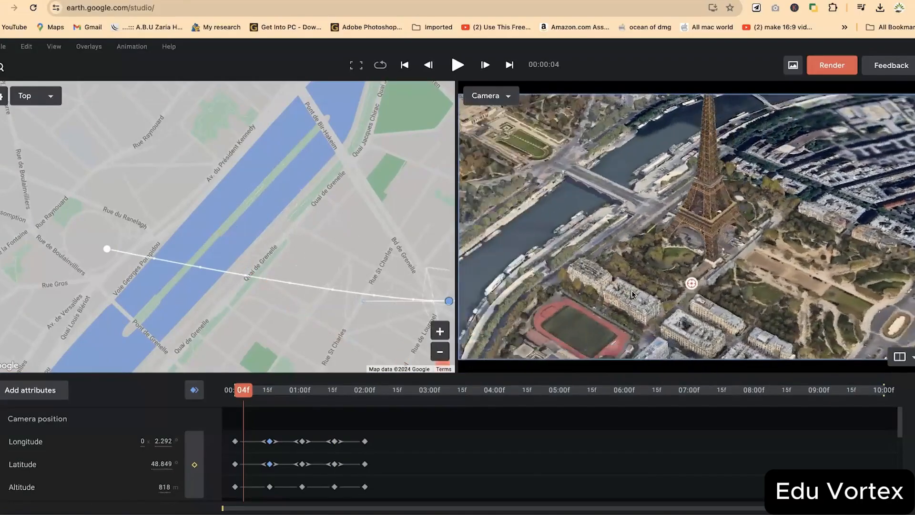
key("shift+Left")
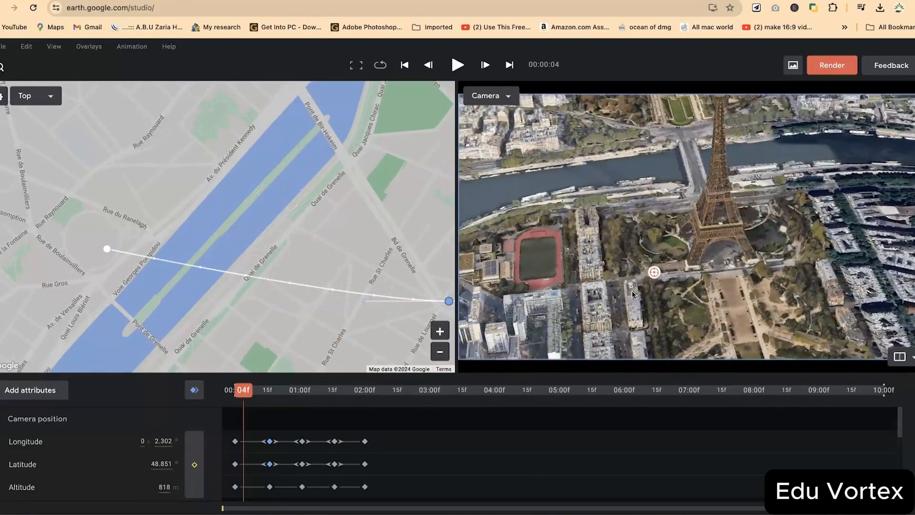
key("shift+Left")
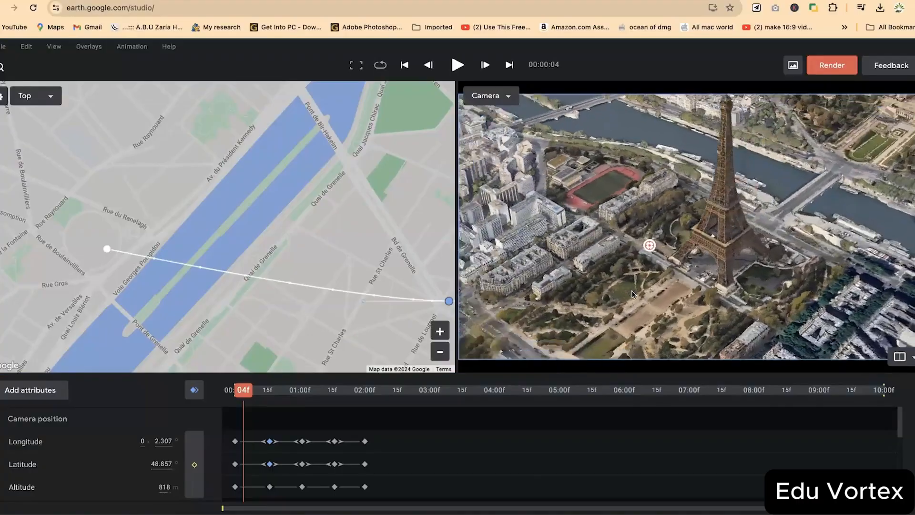
key("shift+Left")
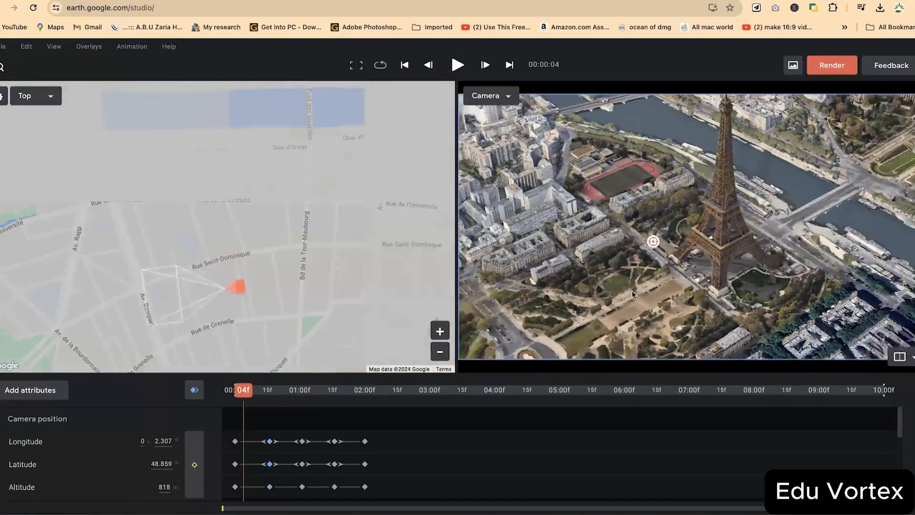
key("shift+Left")
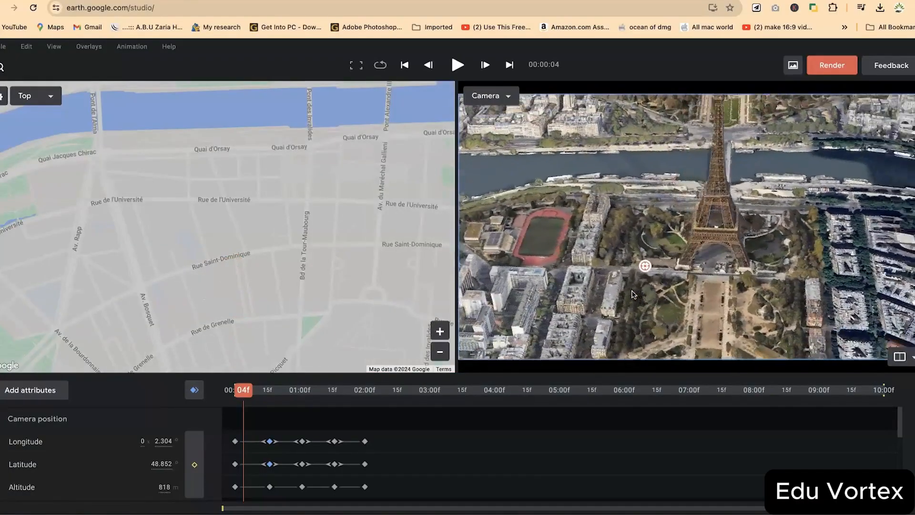
key("shift+Left")
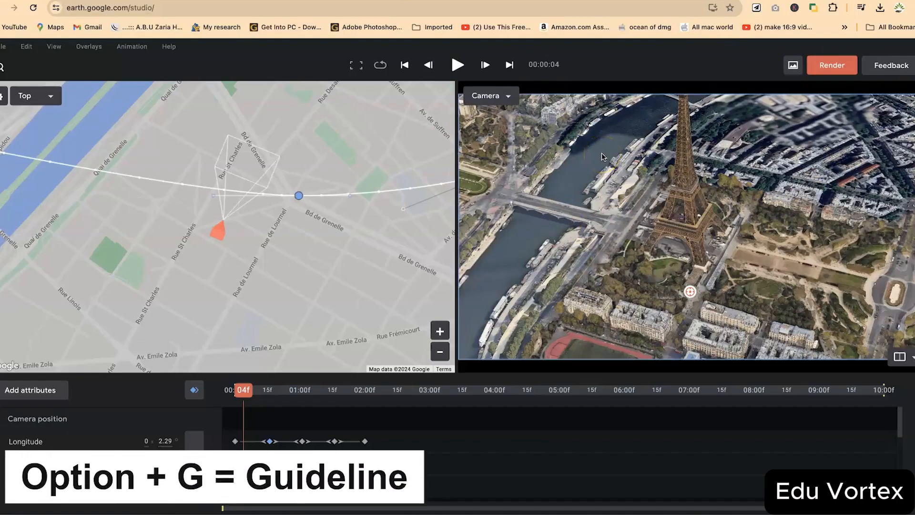
Show and hide the safe-area guides over the camera view several times, leaving them hidden
key("alt+g")
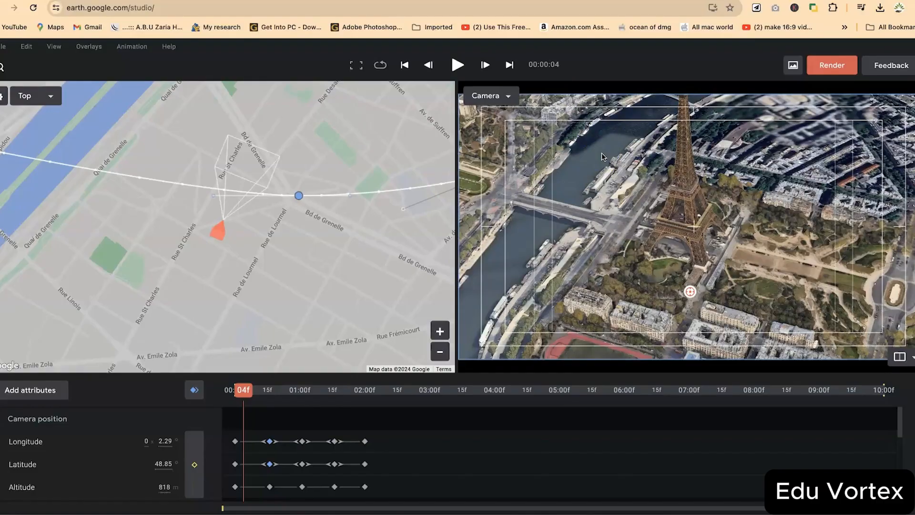
key("alt+g")
key("alt+g")
key("alt+g")
key("alt+g")
key("alt+g")
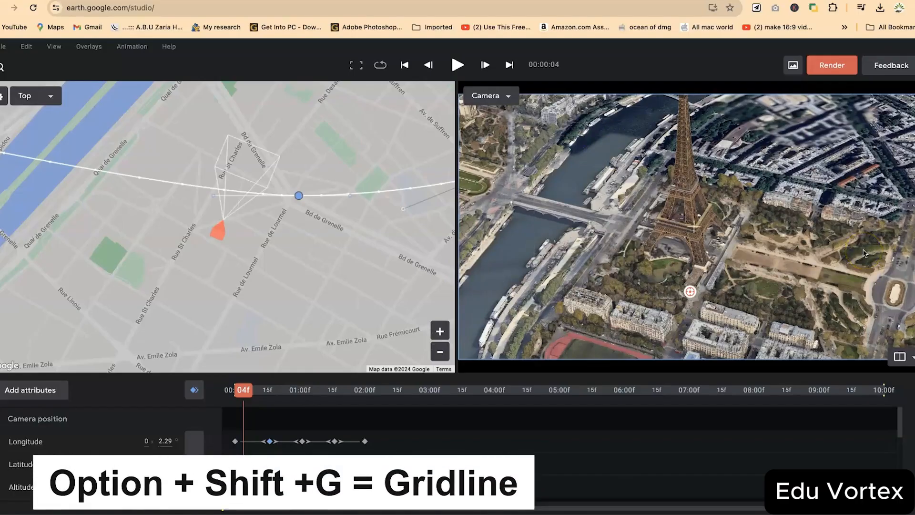
Alternate the camera view overlay between safe-area guides and the rule-of-thirds grid, ending with no overlay
key("alt+shift+g")
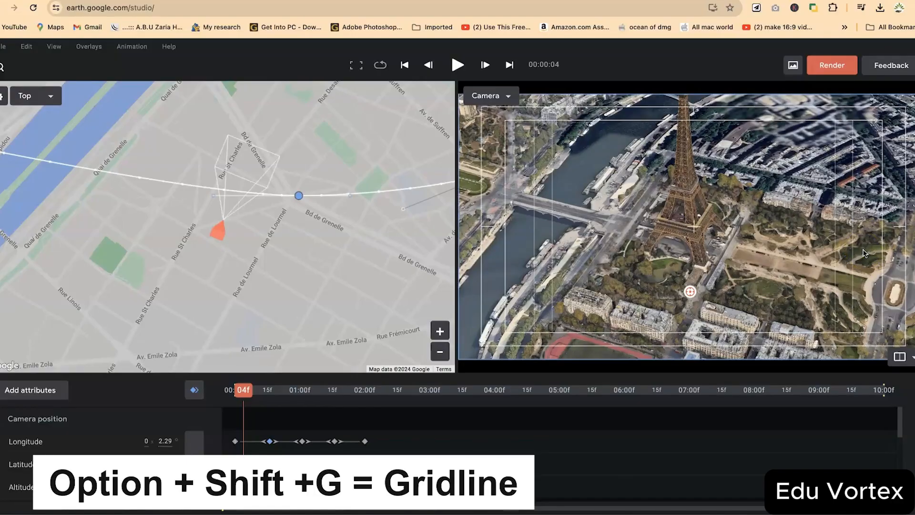
key("alt+shift+g")
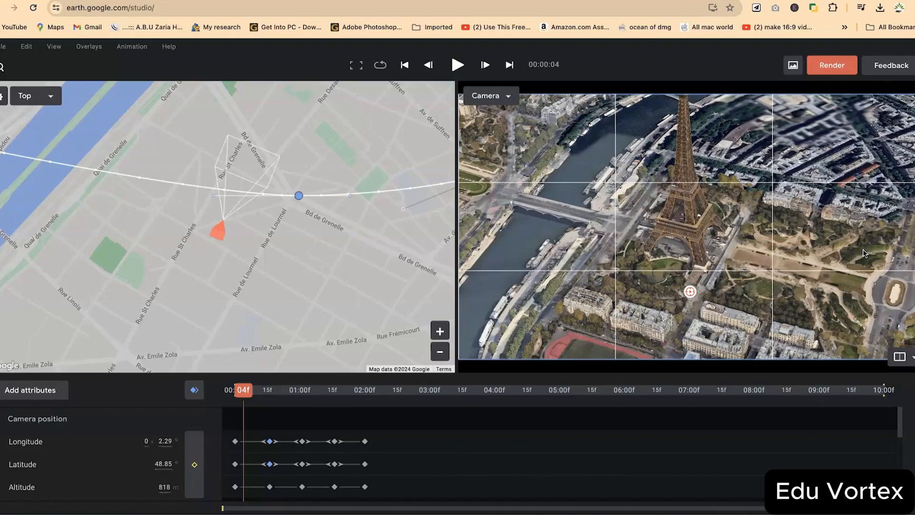
key("apostrophe")
key("apostrophe")
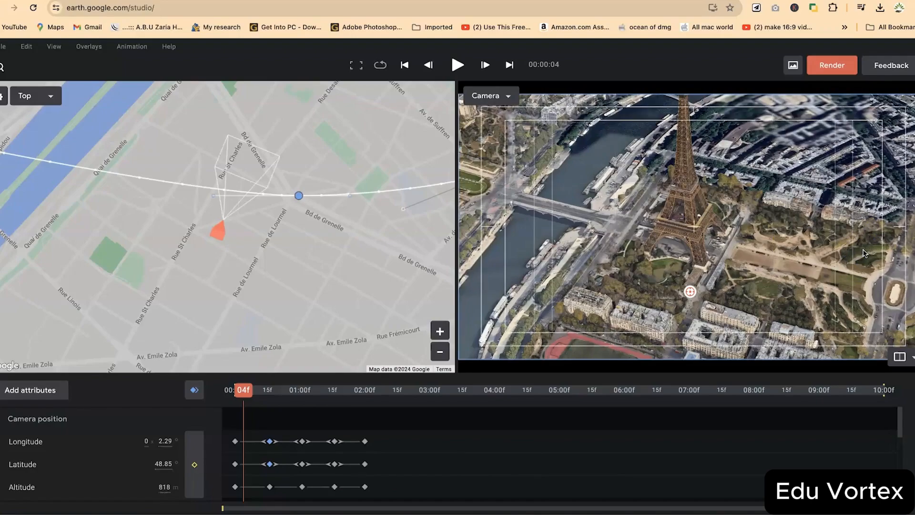
key("apostrophe")
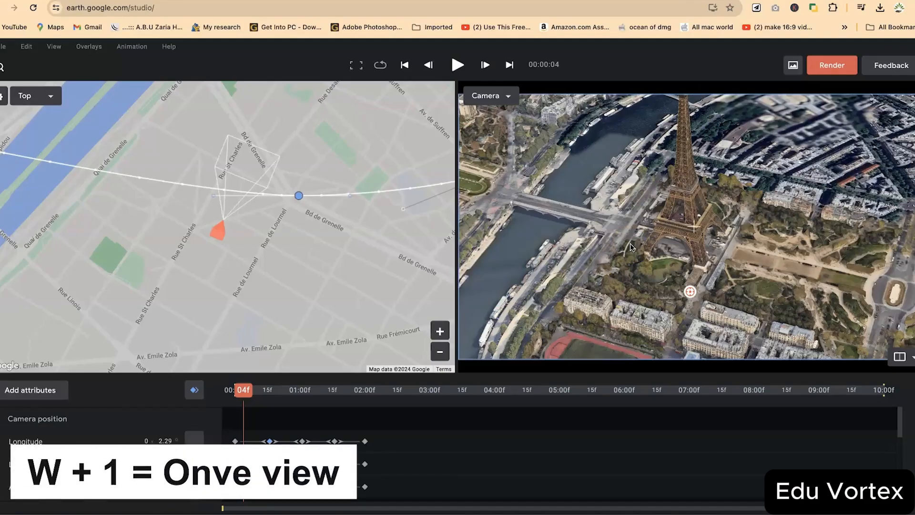
Switch the workspace repeatedly between the one-viewport and two-viewport layouts, ending with two viewports
key("w+1")
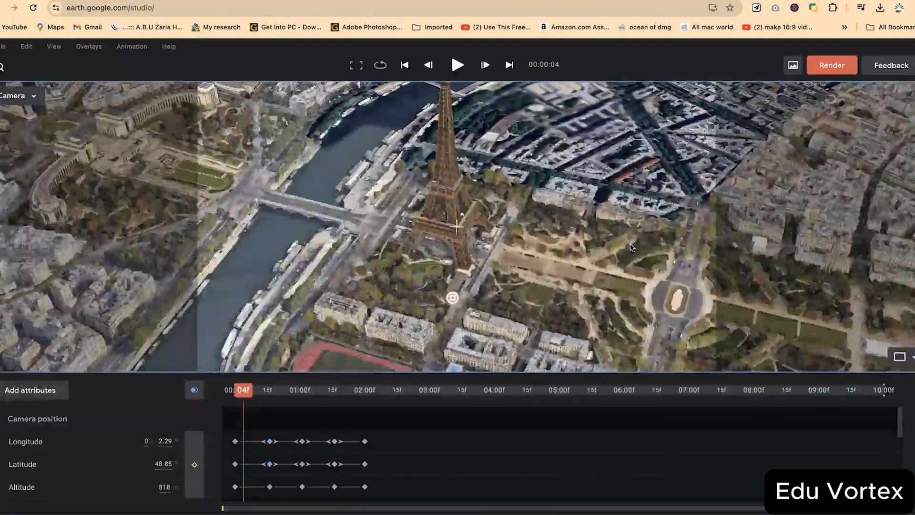
key("w+2")
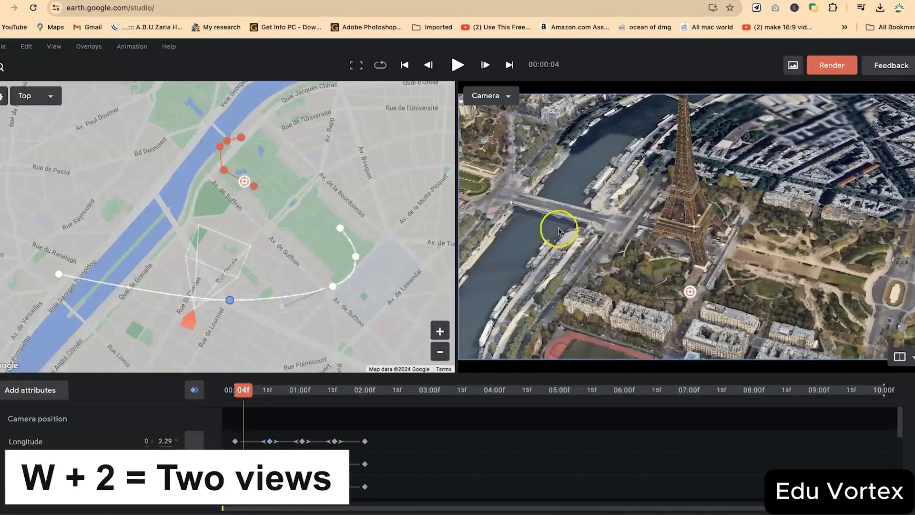
key("w+1")
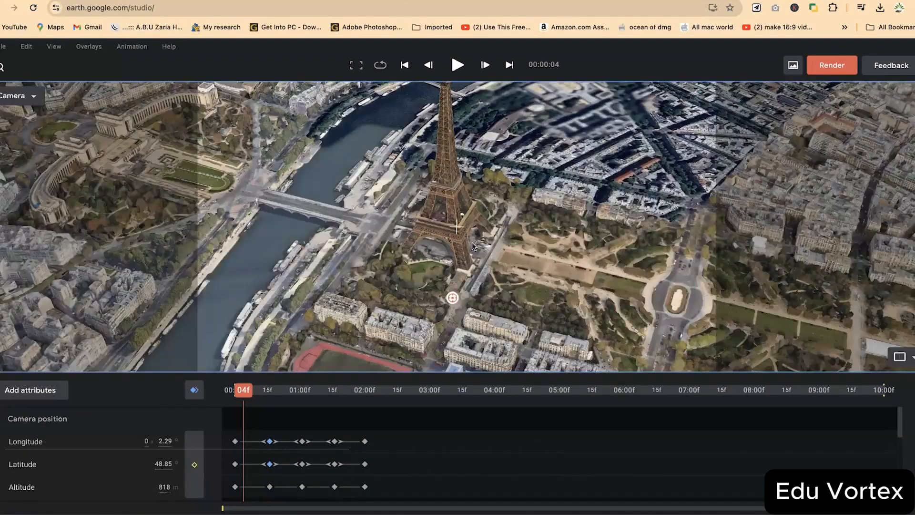
key("w+2")
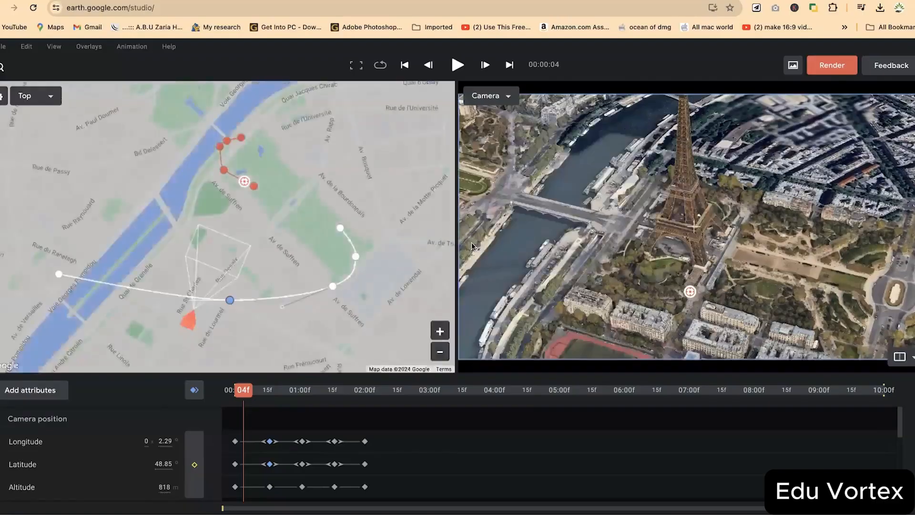
key("w+1")
key("w+2")
key("w+1")
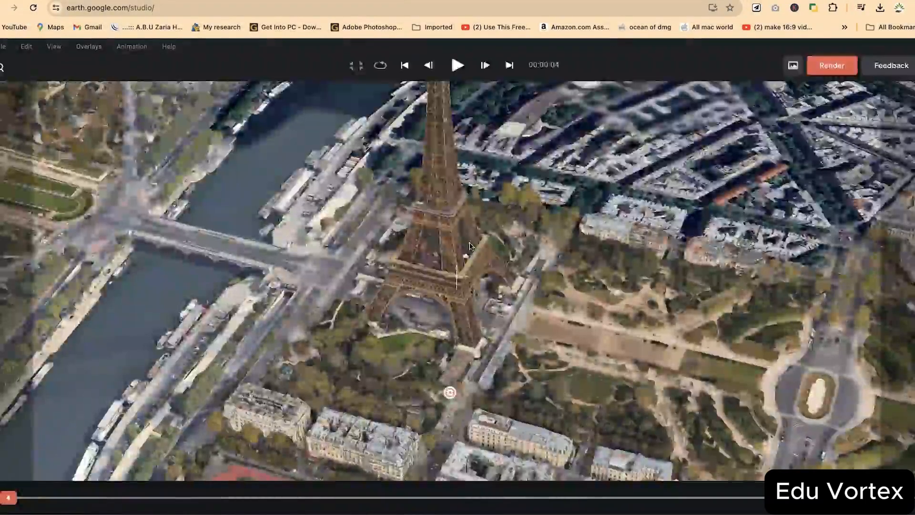
key("w+2")
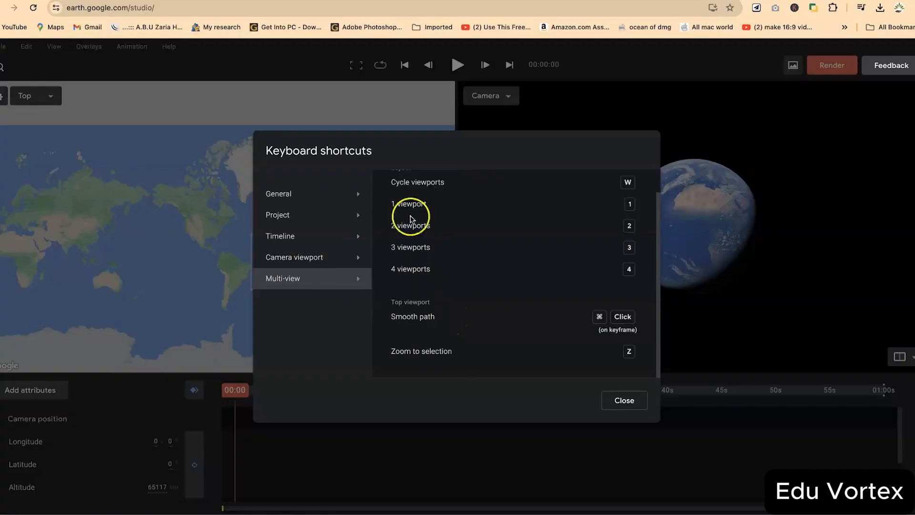
Review the Timeline, Camera viewport, Multi-view, General and Project categories of the keyboard shortcuts list
left_click(318, 255)
left_click(310, 237)
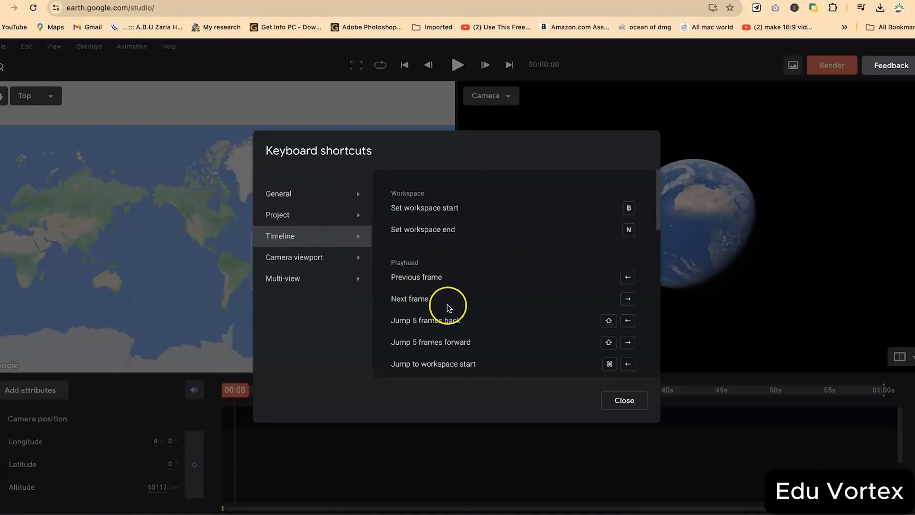
left_click(312, 257)
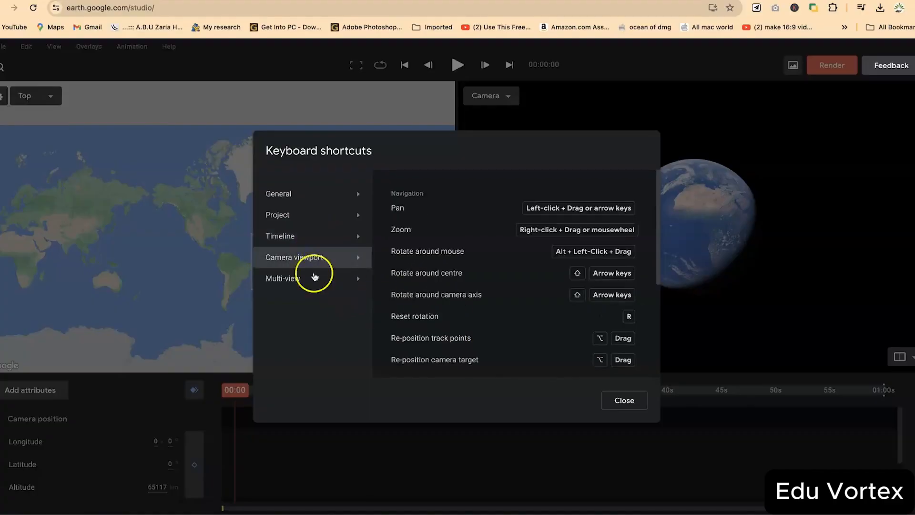
left_click(314, 273)
left_click(319, 189)
left_click(296, 220)
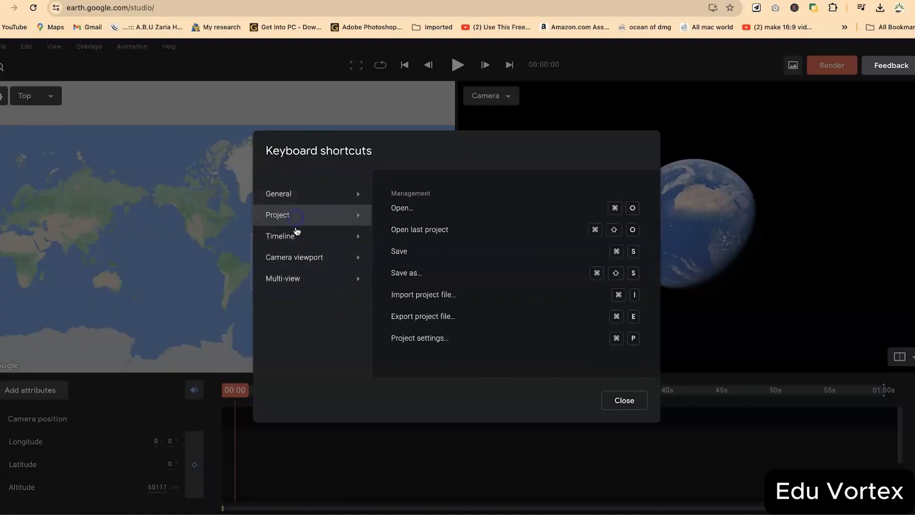
left_click(297, 235)
left_click(300, 257)
left_click(302, 278)
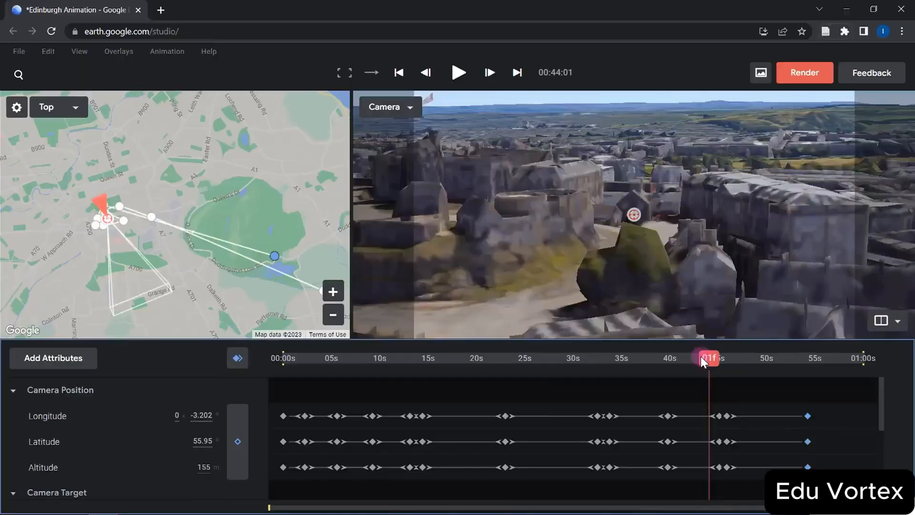
Play the Edinburgh animation from 00:44:01
key("space")
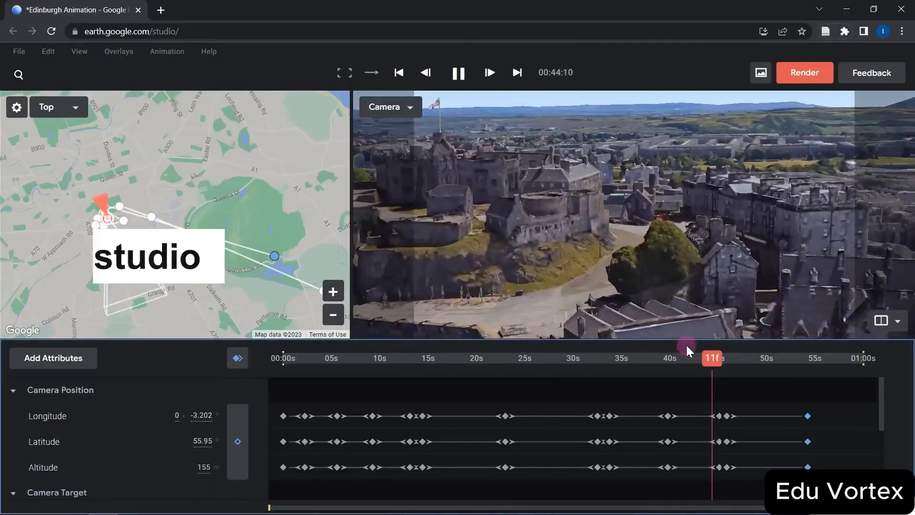